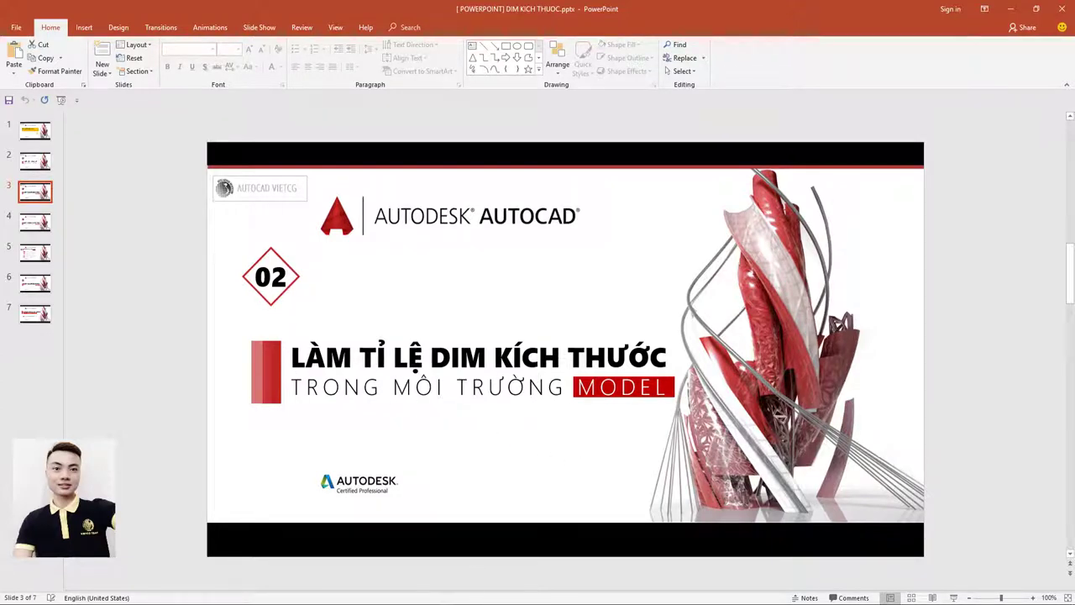
Step: Switch from the PowerPoint title slide to the AutoCAD drawing Ban Ve Ky Thuan - Test
{"action": "left_click", "coordinate": [521, 559]}
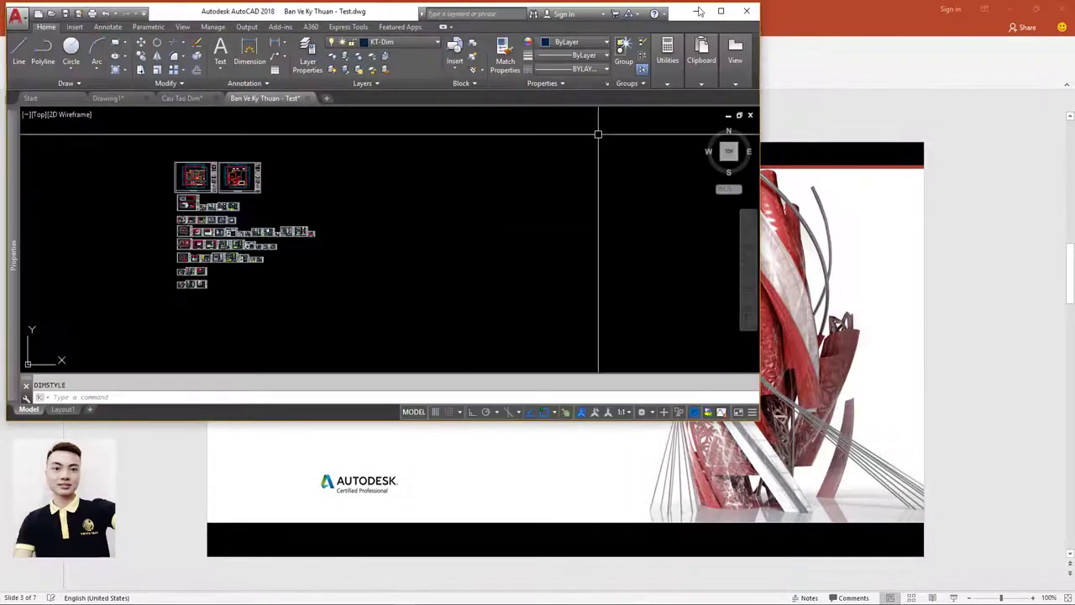
Step: Maximize the AutoCAD window and zoom around the sheets, panning toward the lower rows
{"action": "left_click", "coordinate": [720, 15]}
{"action": "scroll", "coordinate": [365, 252], "scroll_direction": "up", "scroll_amount": 3}
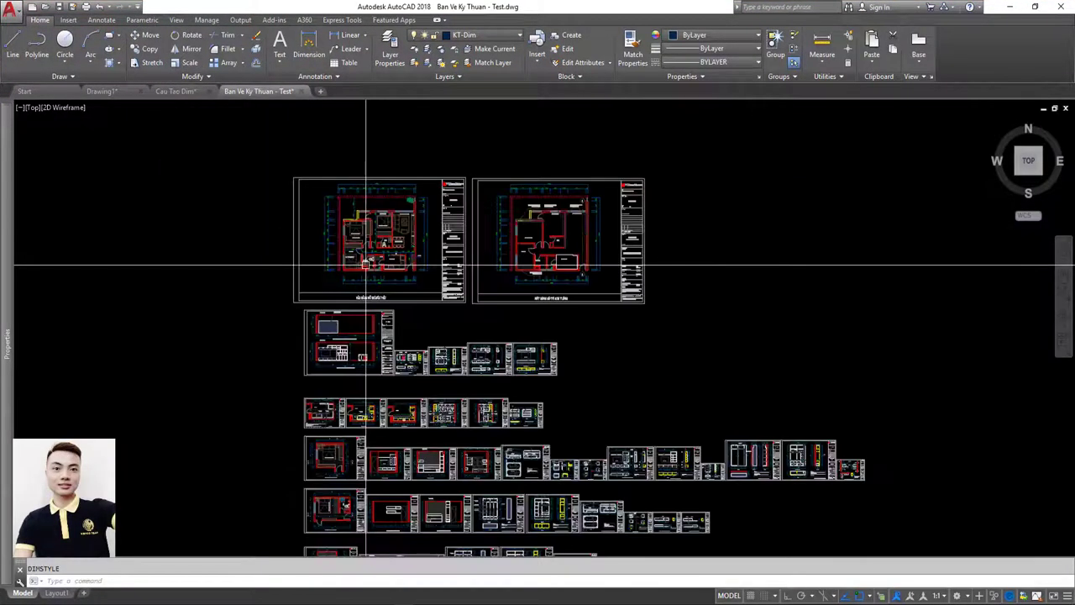
{"action": "middle_click_drag", "start_coordinate": [422, 366], "coordinate": [418, 286]}
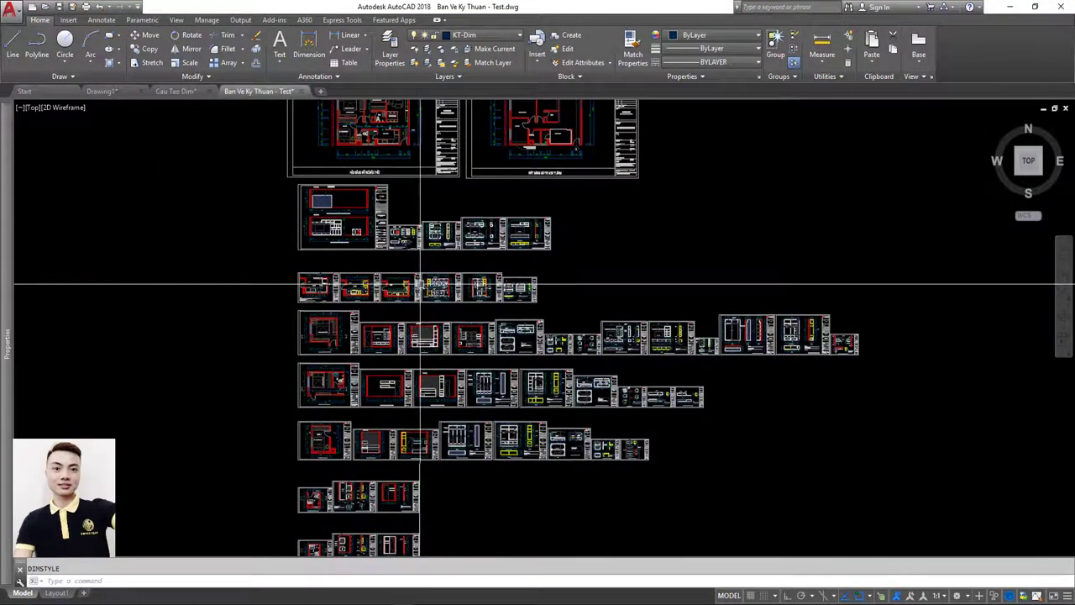
{"action": "scroll", "coordinate": [523, 228], "scroll_direction": "up", "scroll_amount": 5}
{"action": "scroll", "coordinate": [506, 247], "scroll_direction": "down", "scroll_amount": 5}
{"action": "scroll", "coordinate": [506, 247], "scroll_direction": "up", "scroll_amount": 1}
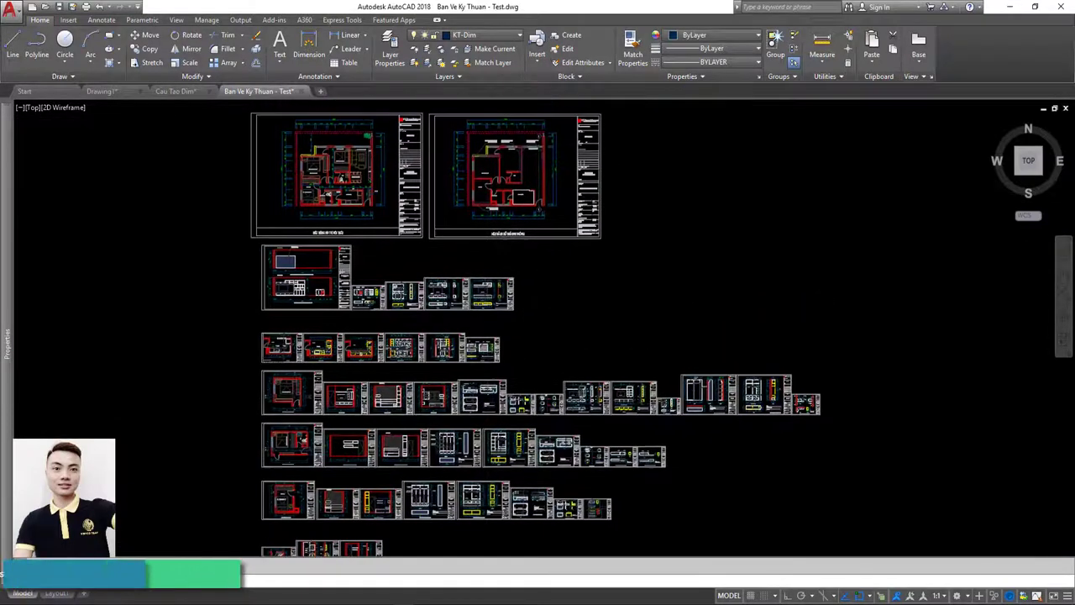
{"action": "scroll", "coordinate": [348, 336], "scroll_direction": "up", "scroll_amount": 2}
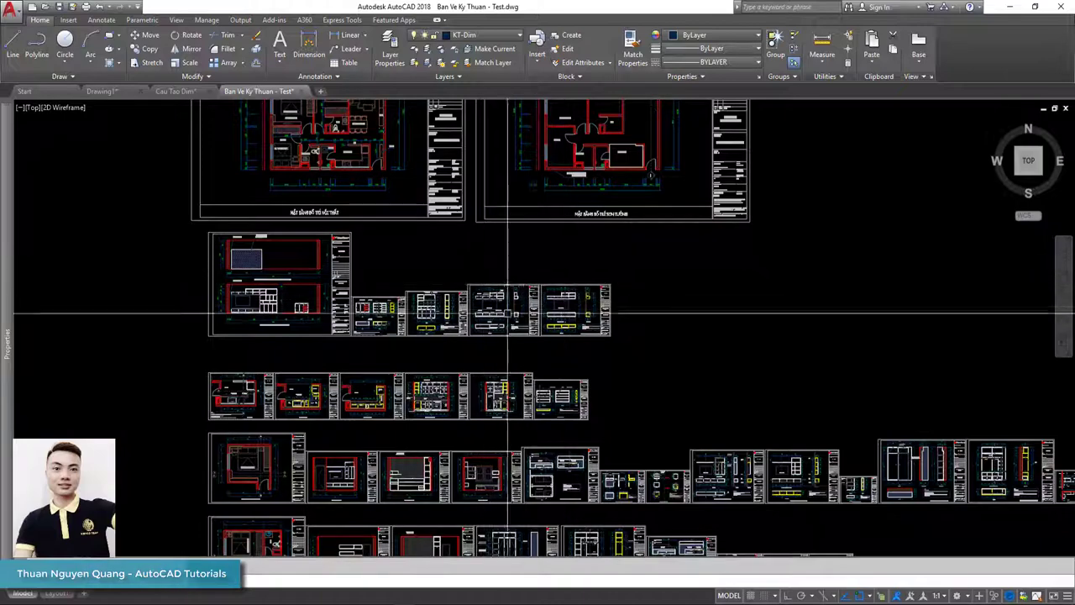
{"action": "scroll", "coordinate": [508, 313], "scroll_direction": "down", "scroll_amount": 2}
{"action": "scroll", "coordinate": [519, 302], "scroll_direction": "up", "scroll_amount": 1}
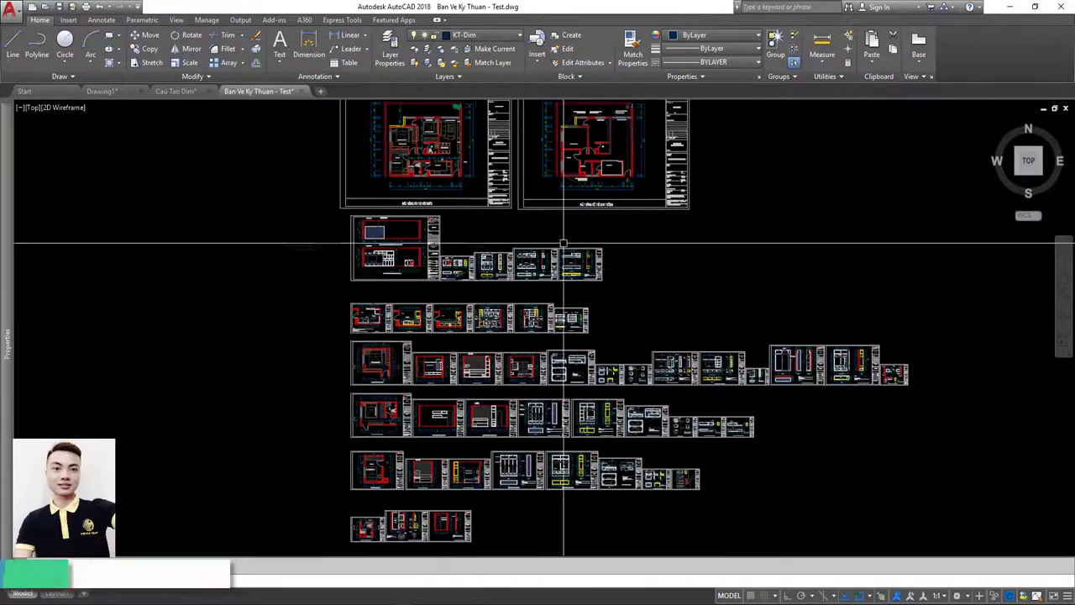
{"action": "scroll", "coordinate": [564, 243], "scroll_direction": "up", "scroll_amount": 2}
{"action": "scroll", "coordinate": [470, 297], "scroll_direction": "up", "scroll_amount": 1}
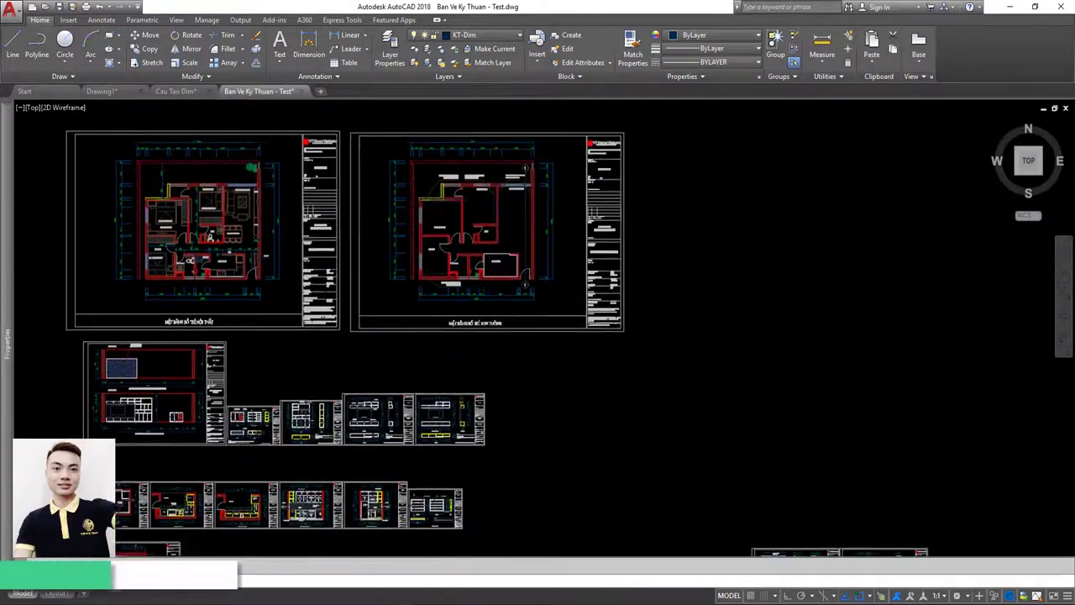
{"action": "scroll", "coordinate": [495, 271], "scroll_direction": "down", "scroll_amount": 4}
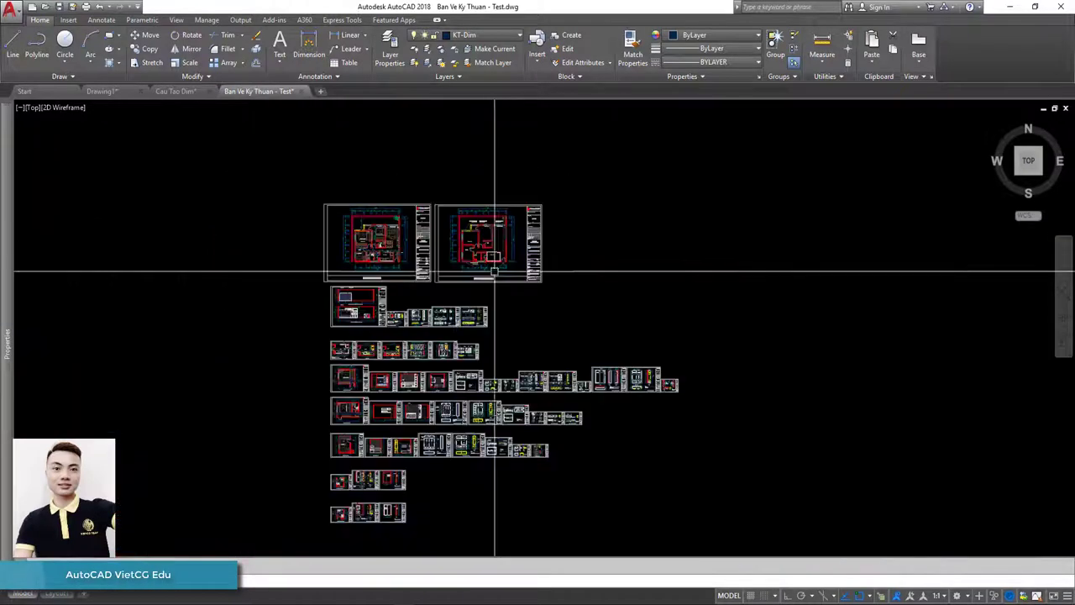
Step: Re-centre the whole sheet layout, zoom over it, and pan it to the left
{"action": "middle_click_drag", "start_coordinate": [494, 272], "coordinate": [491, 258]}
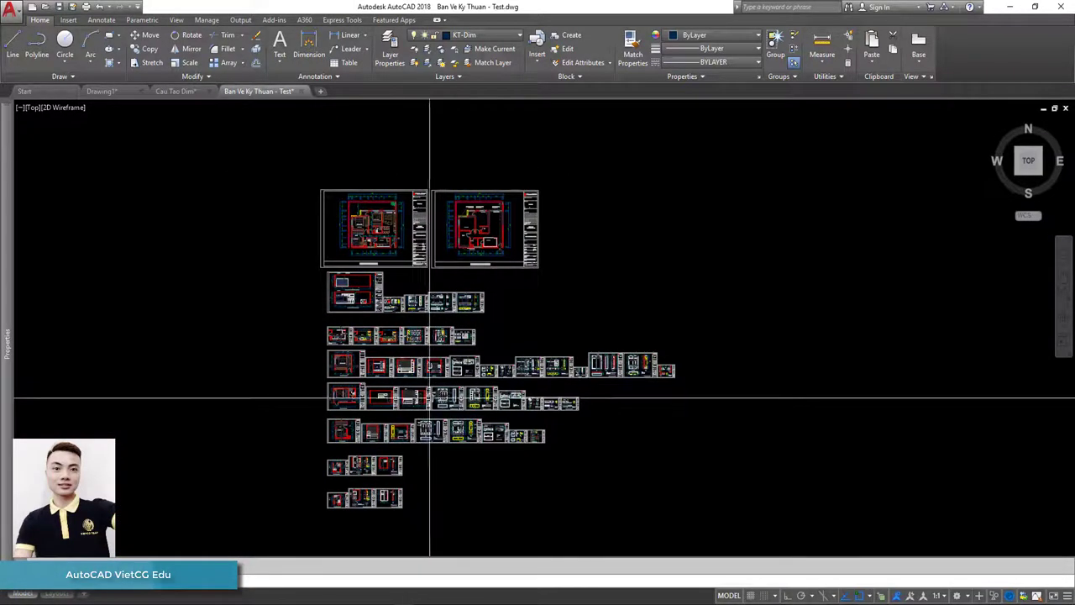
{"action": "scroll", "coordinate": [380, 451], "scroll_direction": "up", "scroll_amount": 4}
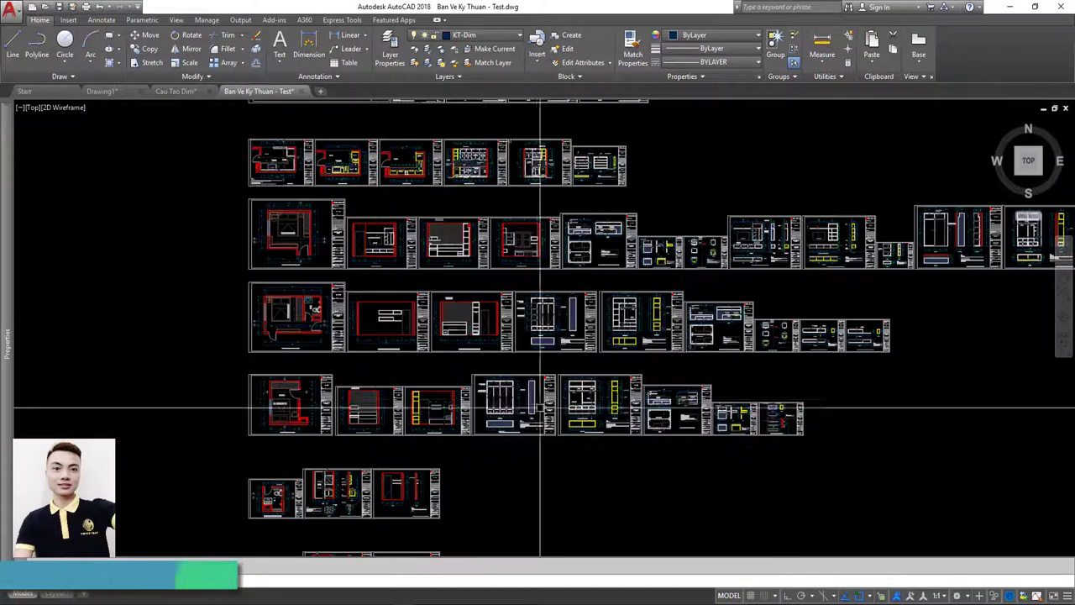
{"action": "scroll", "coordinate": [460, 323], "scroll_direction": "up", "scroll_amount": 4}
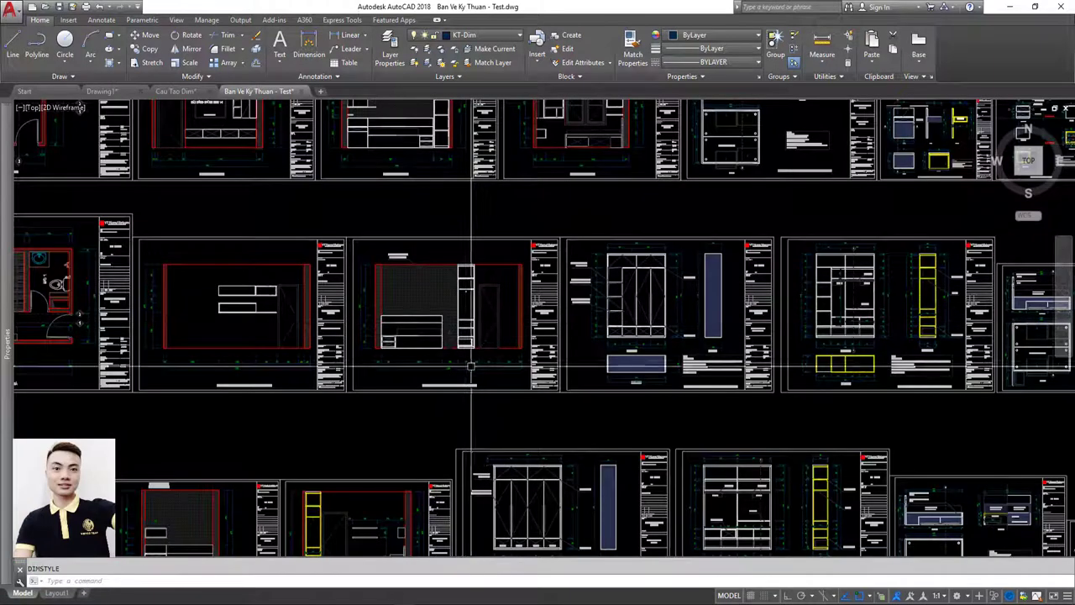
{"action": "scroll", "coordinate": [502, 368], "scroll_direction": "down", "scroll_amount": 2}
{"action": "scroll", "coordinate": [471, 336], "scroll_direction": "down", "scroll_amount": 5}
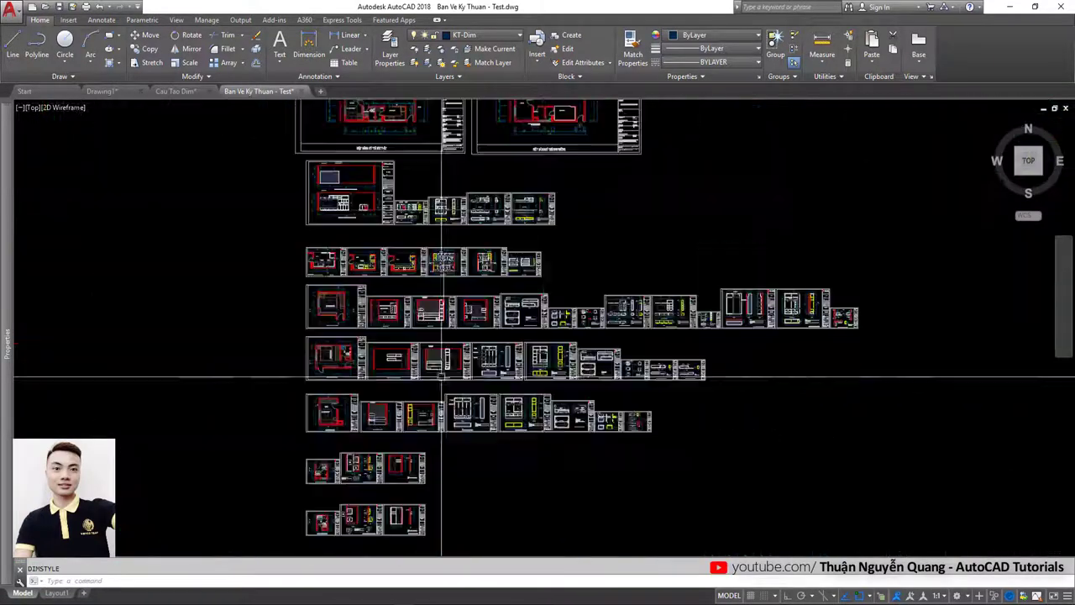
{"action": "scroll", "coordinate": [538, 251], "scroll_direction": "up", "scroll_amount": 3}
{"action": "scroll", "coordinate": [546, 168], "scroll_direction": "up", "scroll_amount": 2}
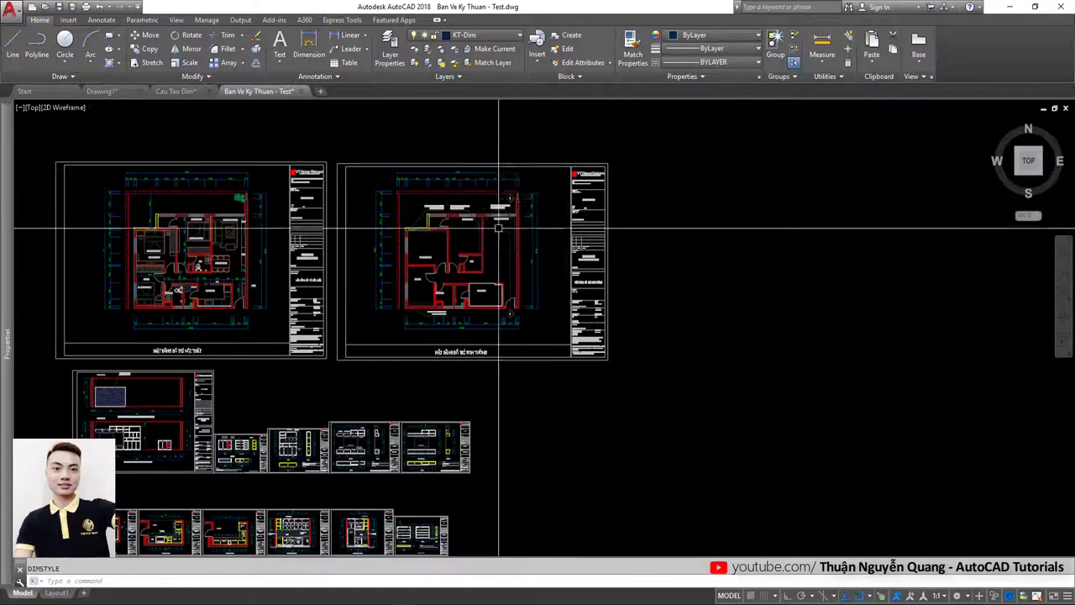
{"action": "scroll", "coordinate": [495, 160], "scroll_direction": "down", "scroll_amount": 6}
{"action": "middle_click_drag", "start_coordinate": [492, 259], "coordinate": [420, 260]}
Step: Draw a REC rectangle from above-left to below-right of all the drawing sheets
{"action": "type", "text": "rec"}
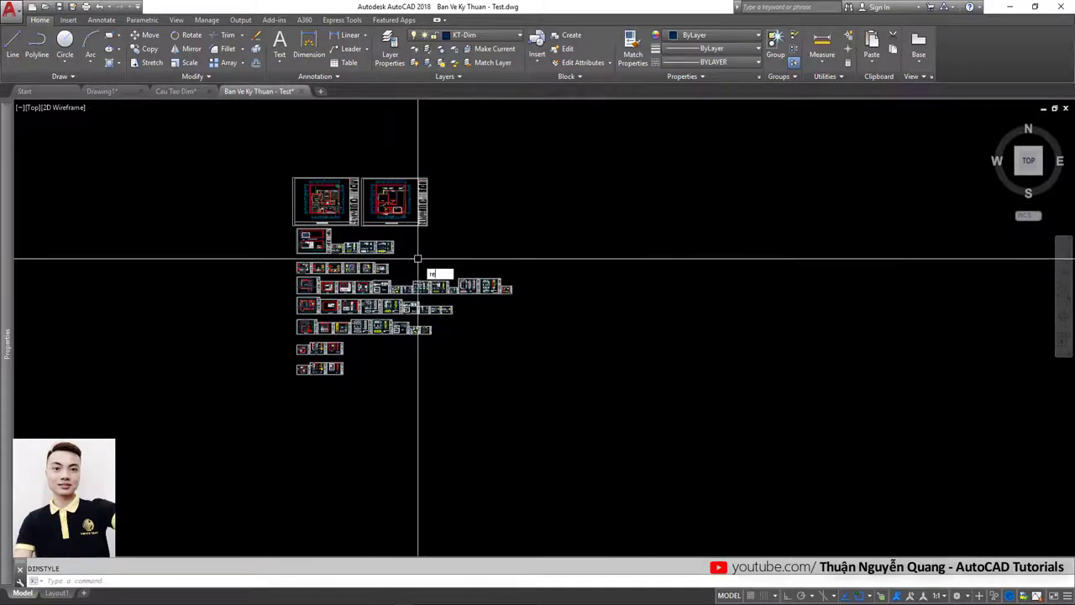
{"action": "key", "text": "Return"}
{"action": "left_click", "coordinate": [269, 153]}
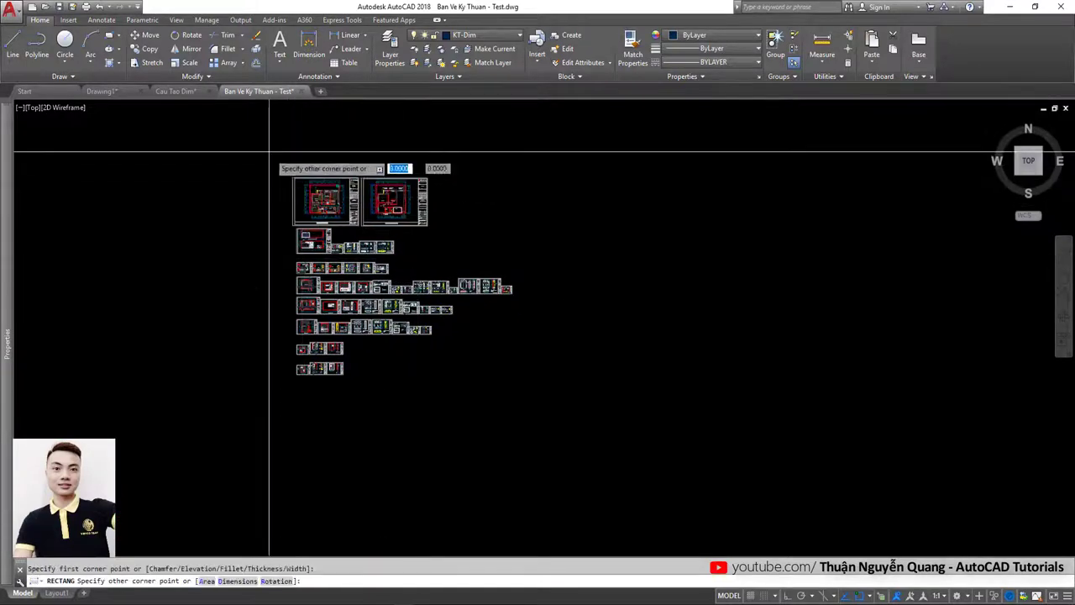
{"action": "left_click", "coordinate": [526, 389]}
Step: Pan around the enclosed layout to check the boundary covers every sheet
{"action": "middle_click_drag", "start_coordinate": [405, 273], "coordinate": [307, 304]}
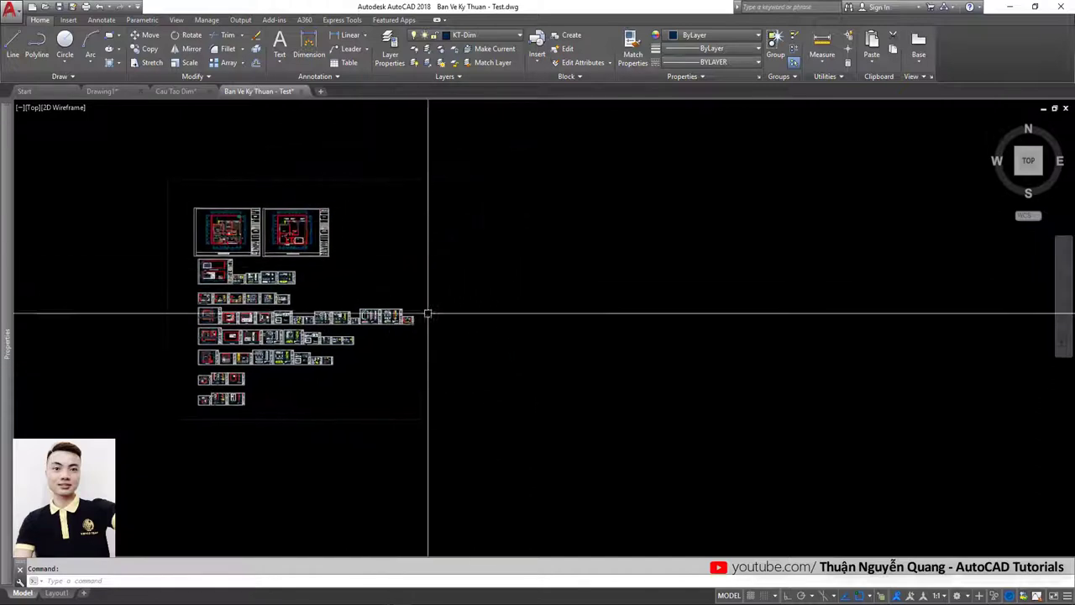
{"action": "middle_click_drag", "start_coordinate": [276, 360], "coordinate": [236, 365]}
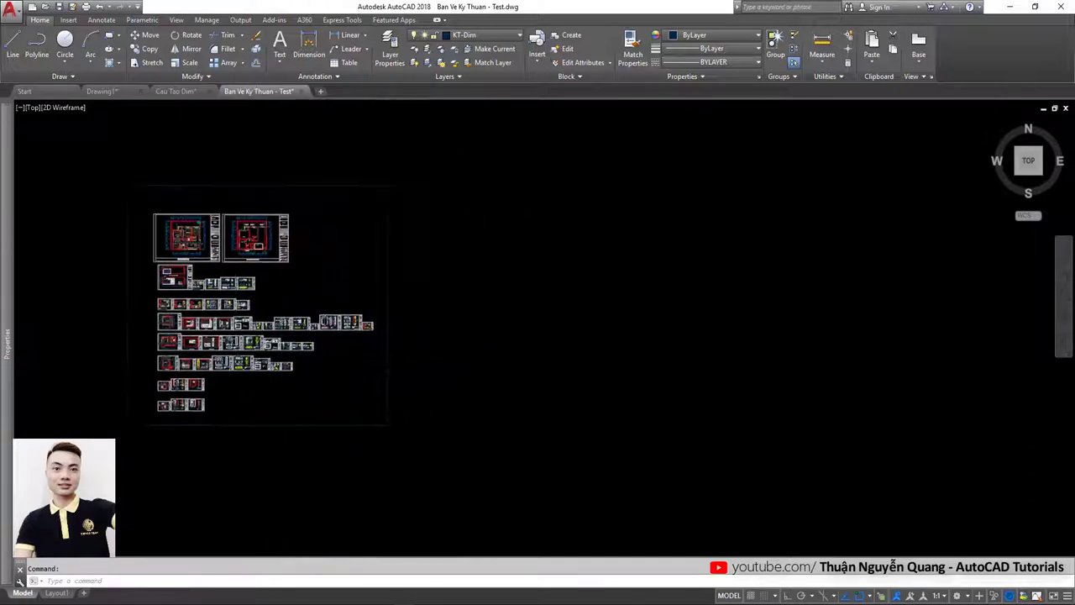
{"action": "middle_click_drag", "start_coordinate": [208, 323], "coordinate": [252, 311]}
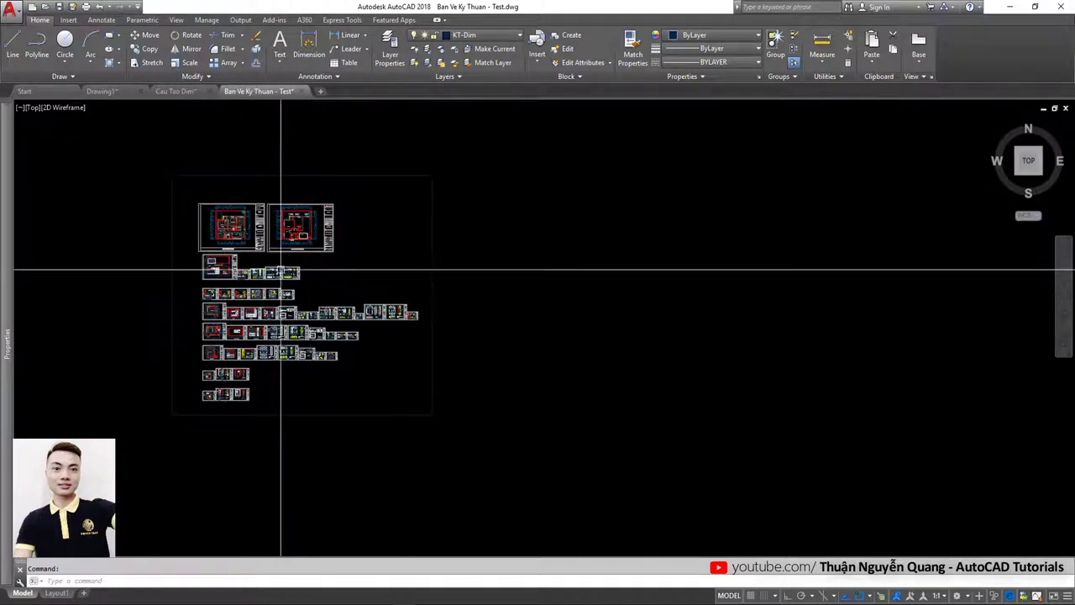
{"action": "left_click", "coordinate": [451, 446]}
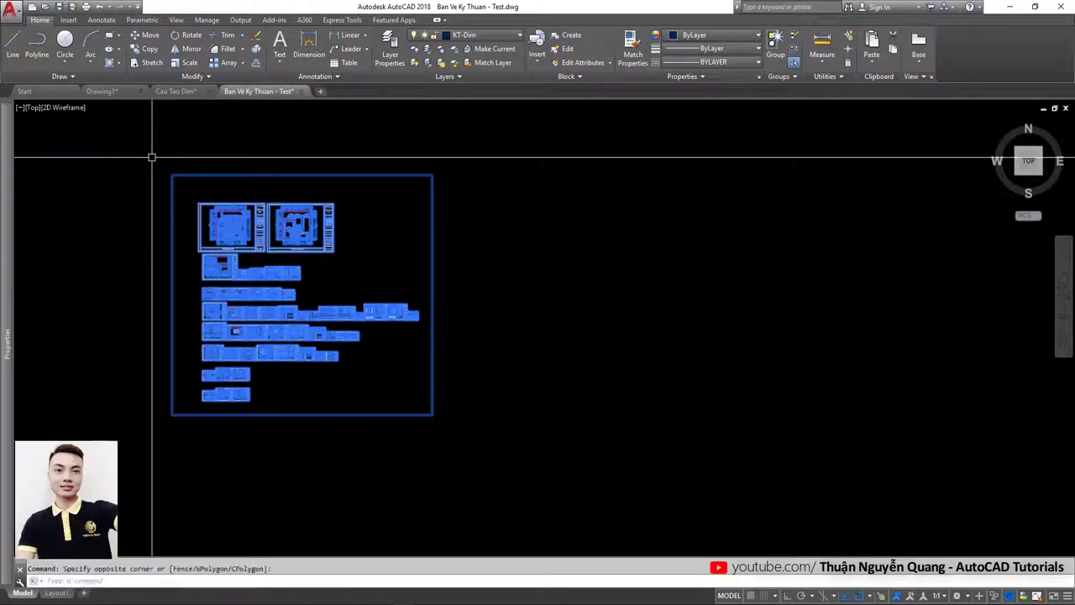
Step: Zoom in and select the second floor-plan sheet and the first bathroom detail sheet
{"action": "key", "text": "Escape"}
{"action": "scroll", "coordinate": [211, 187], "scroll_direction": "up", "scroll_amount": 2}
{"action": "scroll", "coordinate": [401, 243], "scroll_direction": "up", "scroll_amount": 2}
{"action": "scroll", "coordinate": [450, 247], "scroll_direction": "up", "scroll_amount": 2}
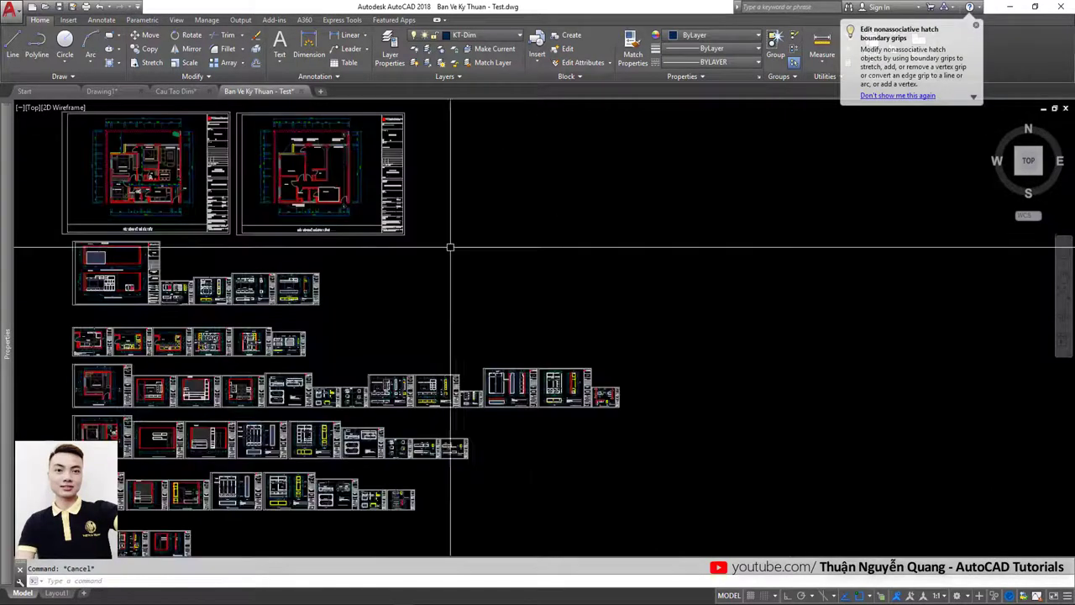
{"action": "left_click", "coordinate": [451, 247]}
{"action": "left_click", "coordinate": [241, 101]}
{"action": "middle_click_drag", "start_coordinate": [81, 397], "coordinate": [287, 338]}
{"action": "left_click", "coordinate": [287, 339]}
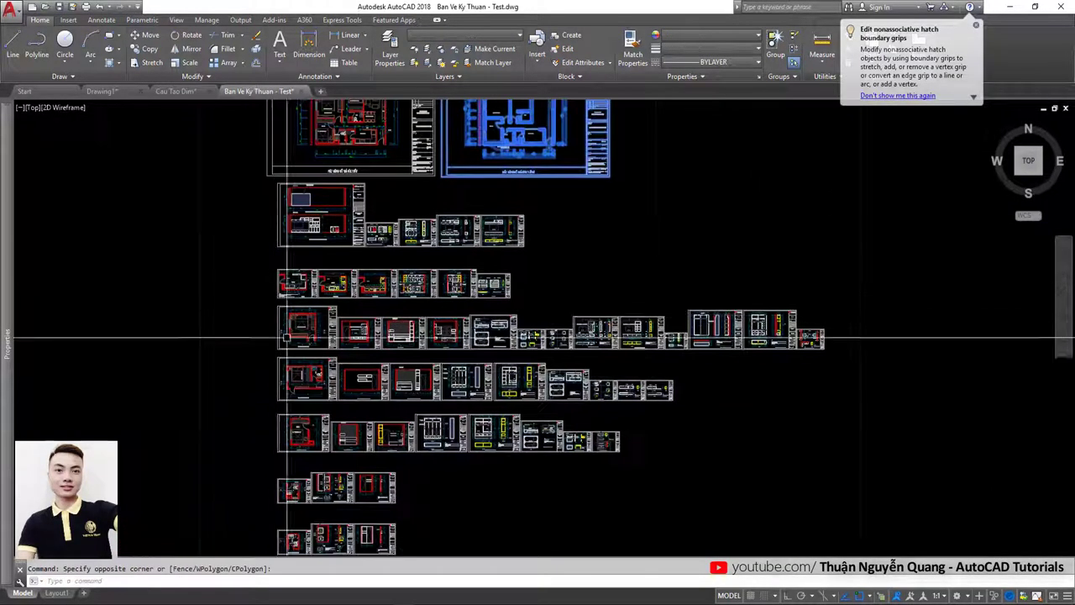
{"action": "scroll", "coordinate": [329, 302], "scroll_direction": "up", "scroll_amount": 6}
{"action": "scroll", "coordinate": [328, 314], "scroll_direction": "down", "scroll_amount": 1}
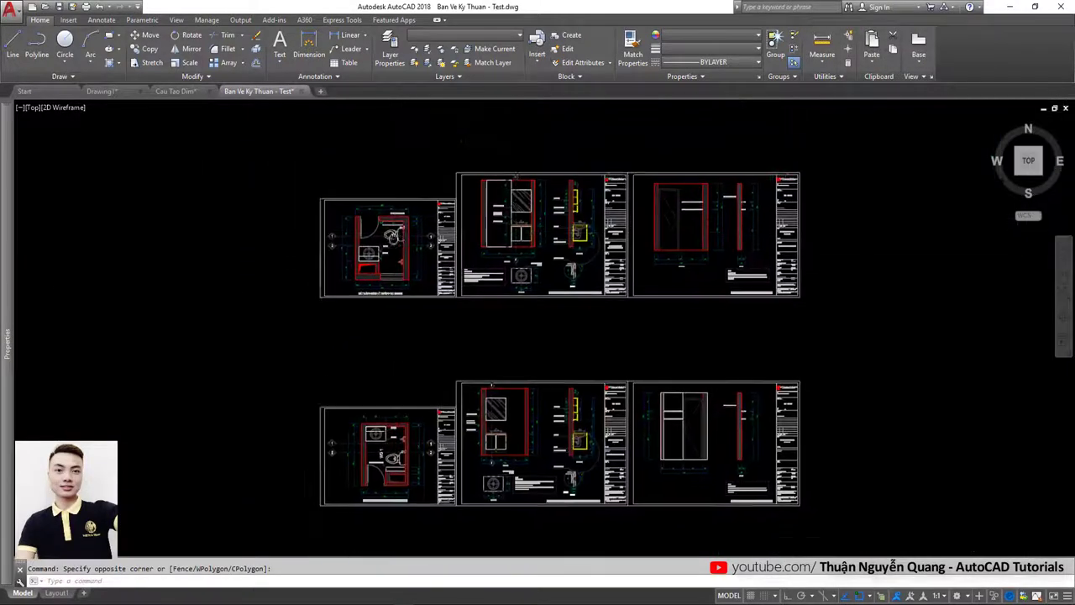
{"action": "left_click", "coordinate": [453, 329]}
Step: Select the second elevation sheet and start copying it from a base point
{"action": "scroll", "coordinate": [376, 393], "scroll_direction": "down", "scroll_amount": 2}
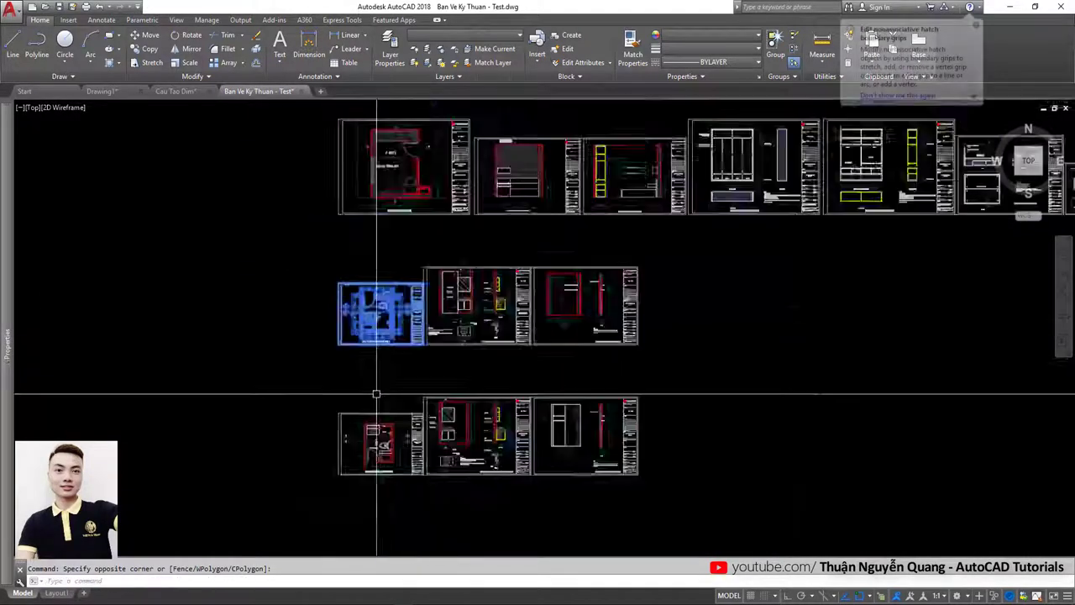
{"action": "scroll", "coordinate": [377, 393], "scroll_direction": "down", "scroll_amount": 2}
{"action": "scroll", "coordinate": [386, 227], "scroll_direction": "up", "scroll_amount": 5}
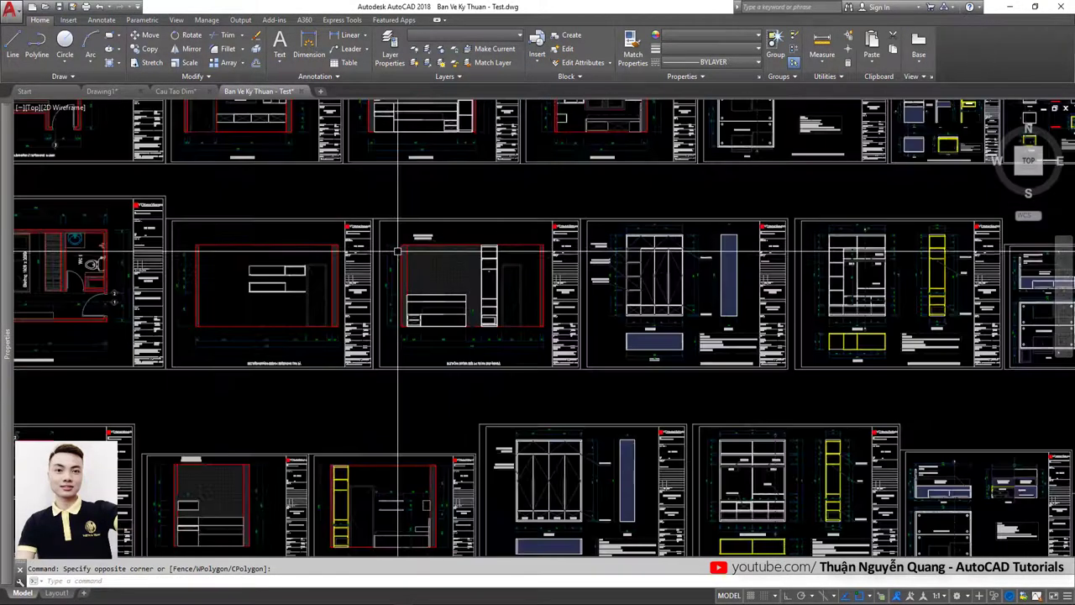
{"action": "left_click", "coordinate": [369, 195]}
{"action": "left_click", "coordinate": [600, 377]}
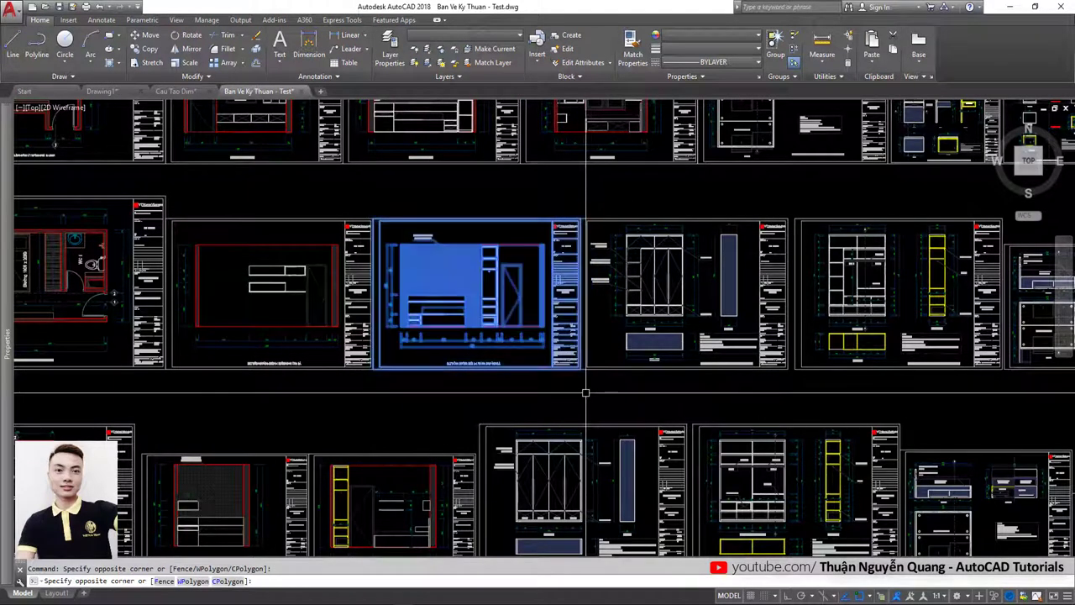
{"action": "type", "text": "co"}
{"action": "key", "text": "Return"}
{"action": "left_click", "coordinate": [518, 403]}
{"action": "scroll", "coordinate": [487, 336], "scroll_direction": "down", "scroll_amount": 5}
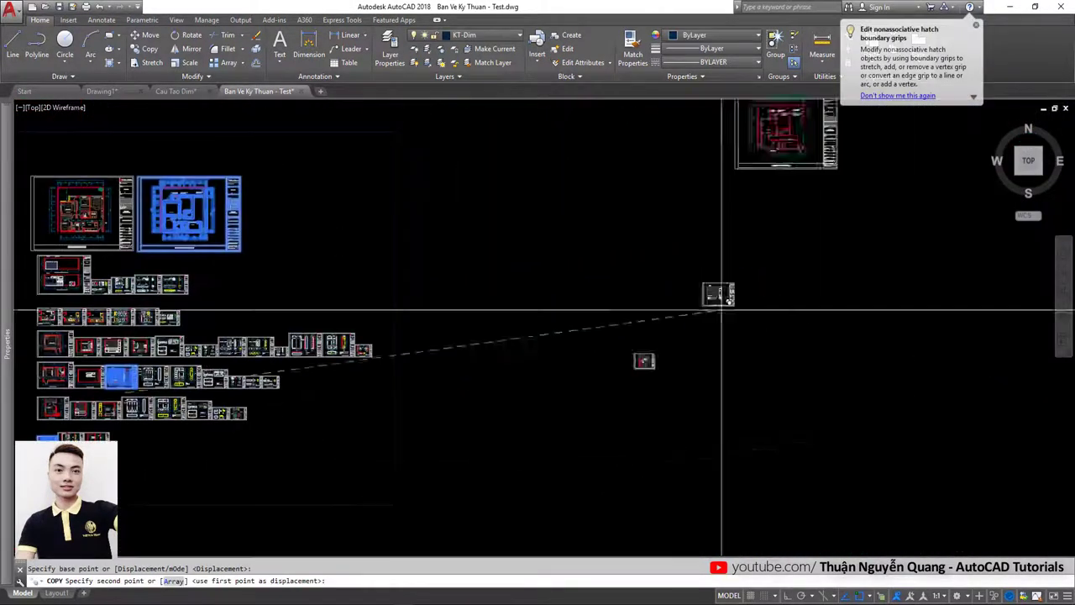
Step: Place the copied sheet in the empty area right of the layout and select the small sheet
{"action": "left_click", "coordinate": [522, 391]}
{"action": "key", "text": "Escape"}
{"action": "left_click", "coordinate": [547, 447]}
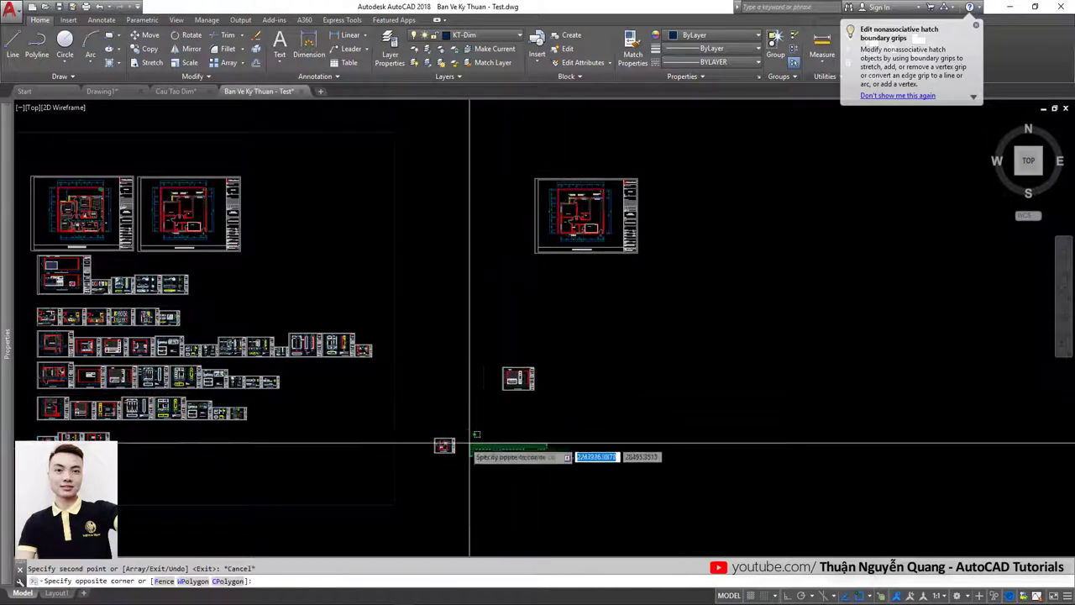
{"action": "left_click", "coordinate": [427, 432]}
{"action": "key", "text": "Return"}
{"action": "key", "text": "Escape"}
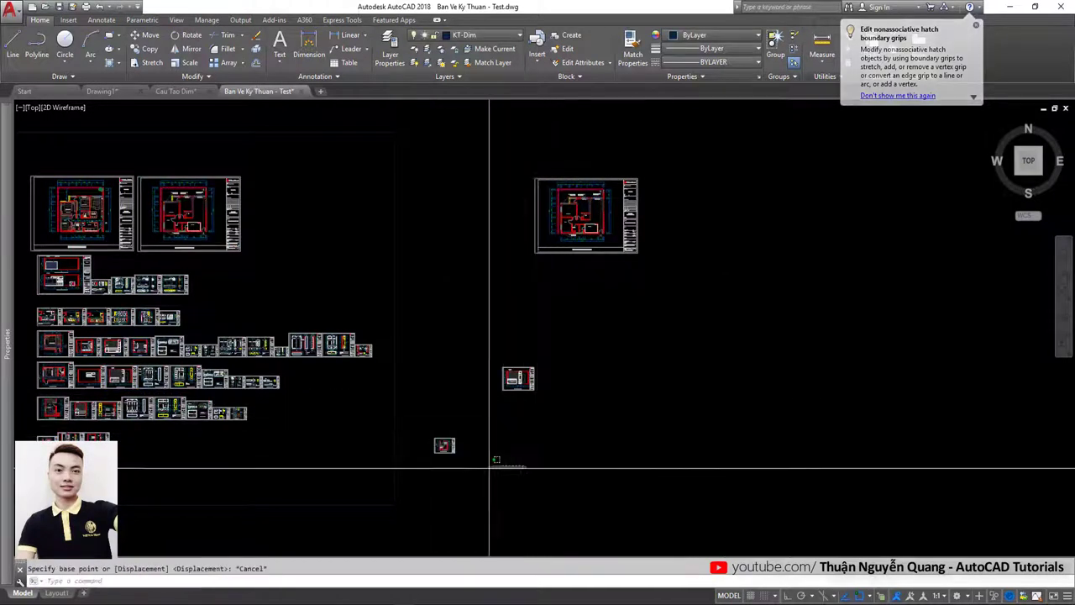
{"action": "left_click", "coordinate": [490, 467]}
Step: Move the two small detail sheets side by side next to the floor-plan sheet
{"action": "left_click", "coordinate": [420, 439]}
{"action": "key", "text": "Return"}
{"action": "left_click", "coordinate": [483, 458]}
{"action": "left_click", "coordinate": [697, 254]}
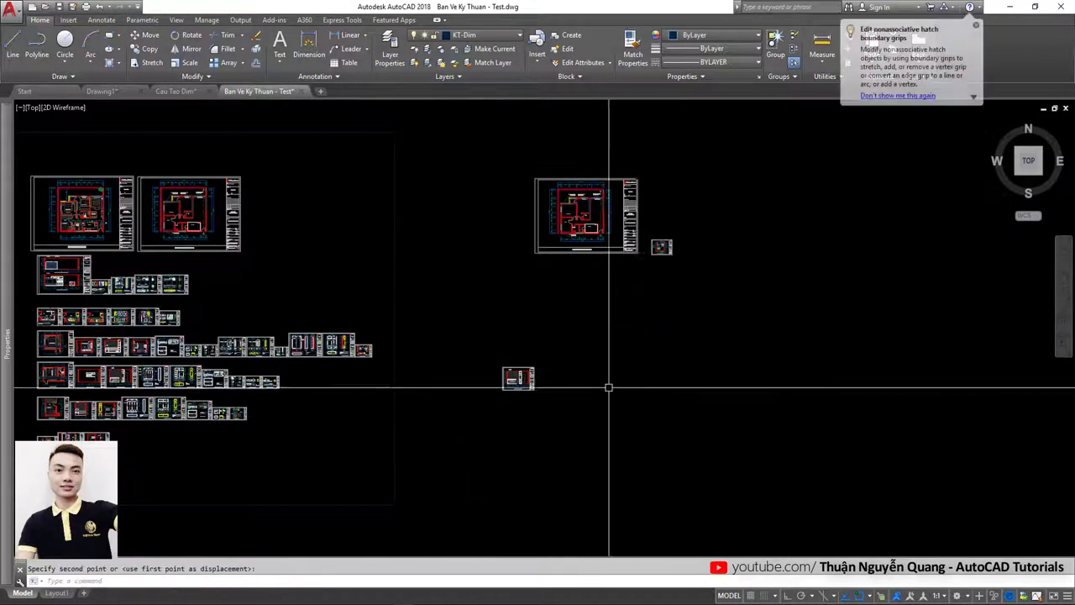
{"action": "left_click", "coordinate": [603, 393]}
{"action": "left_click", "coordinate": [480, 331]}
{"action": "left_click", "coordinate": [529, 368]}
{"action": "key", "text": "space"}
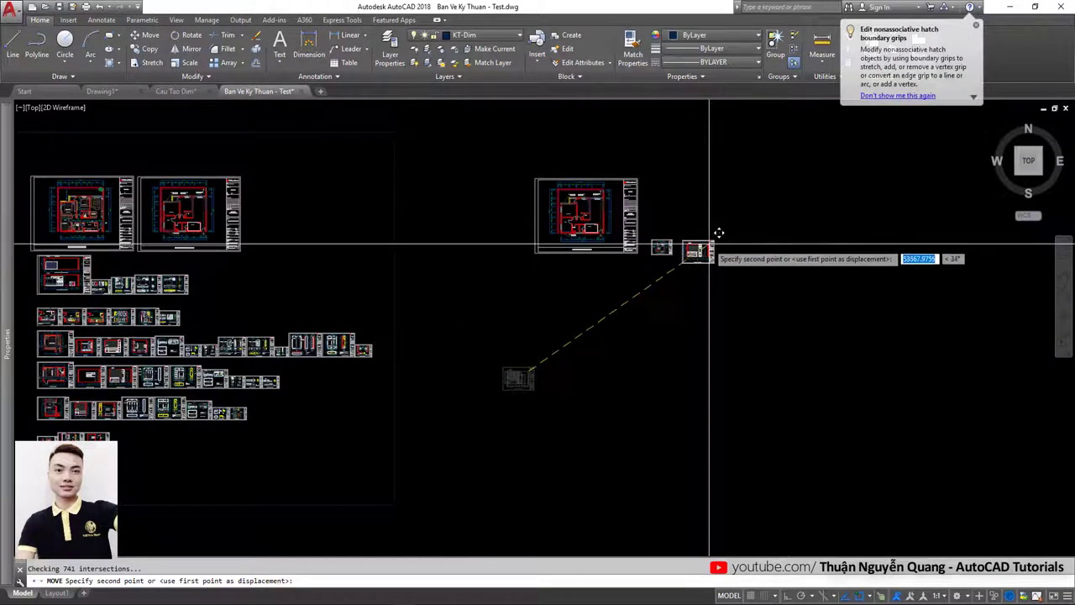
{"action": "left_click", "coordinate": [718, 232]}
Step: Shift the group of top-right sheets slightly to the left
{"action": "middle_click_drag", "start_coordinate": [338, 384], "coordinate": [407, 390]}
{"action": "middle_click_drag", "start_coordinate": [503, 373], "coordinate": [406, 391]}
{"action": "left_click", "coordinate": [469, 189]}
{"action": "left_click", "coordinate": [688, 294]}
{"action": "key", "text": "space"}
{"action": "left_click", "coordinate": [696, 242]}
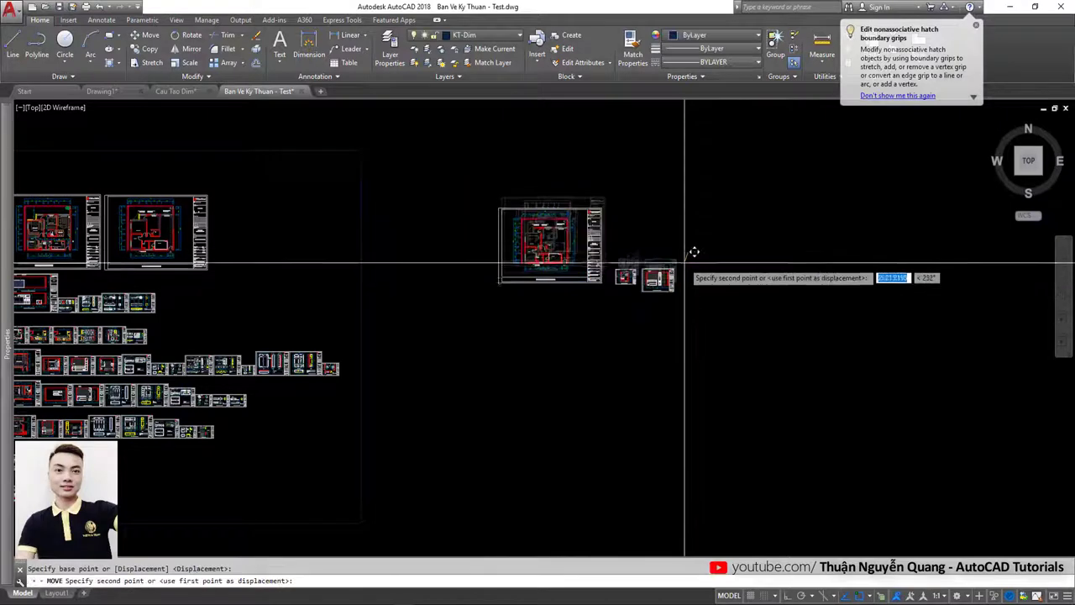
{"action": "left_click", "coordinate": [665, 250]}
{"action": "middle_click_drag", "start_coordinate": [611, 273], "coordinate": [600, 268]}
Step: Begin a rectangle around the copied sheets, cancel it, and enter D for dimension styles
{"action": "type", "text": "rec"}
{"action": "key", "text": "space"}
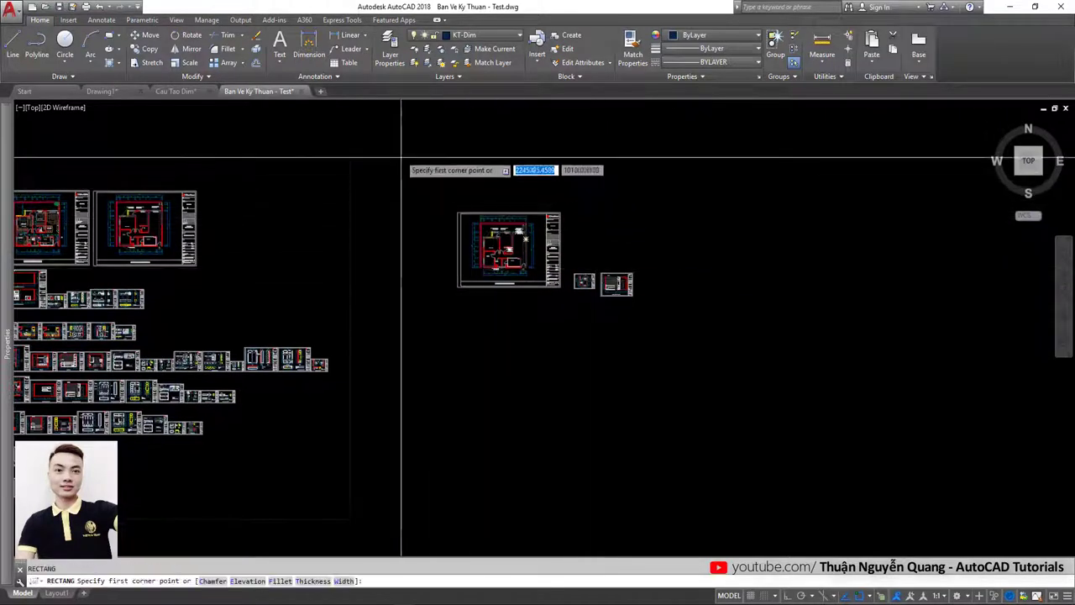
{"action": "left_click", "coordinate": [587, 355]}
{"action": "scroll", "coordinate": [551, 319], "scroll_direction": "down", "scroll_amount": 2}
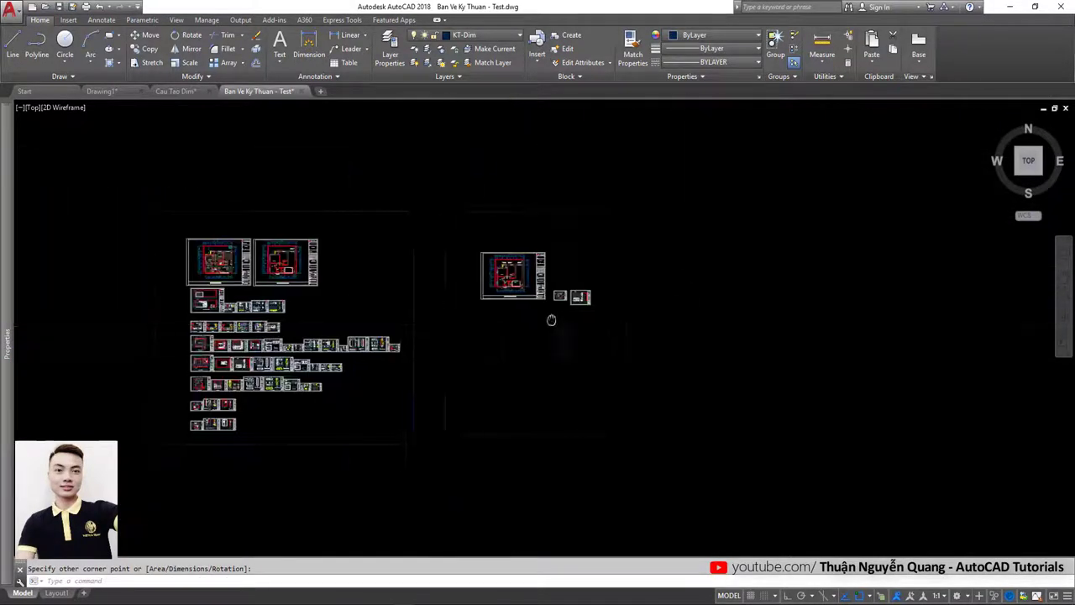
{"action": "middle_click_drag", "start_coordinate": [551, 319], "coordinate": [711, 320]}
{"action": "scroll", "coordinate": [499, 343], "scroll_direction": "up", "scroll_amount": 1}
{"action": "scroll", "coordinate": [428, 315], "scroll_direction": "up", "scroll_amount": 3}
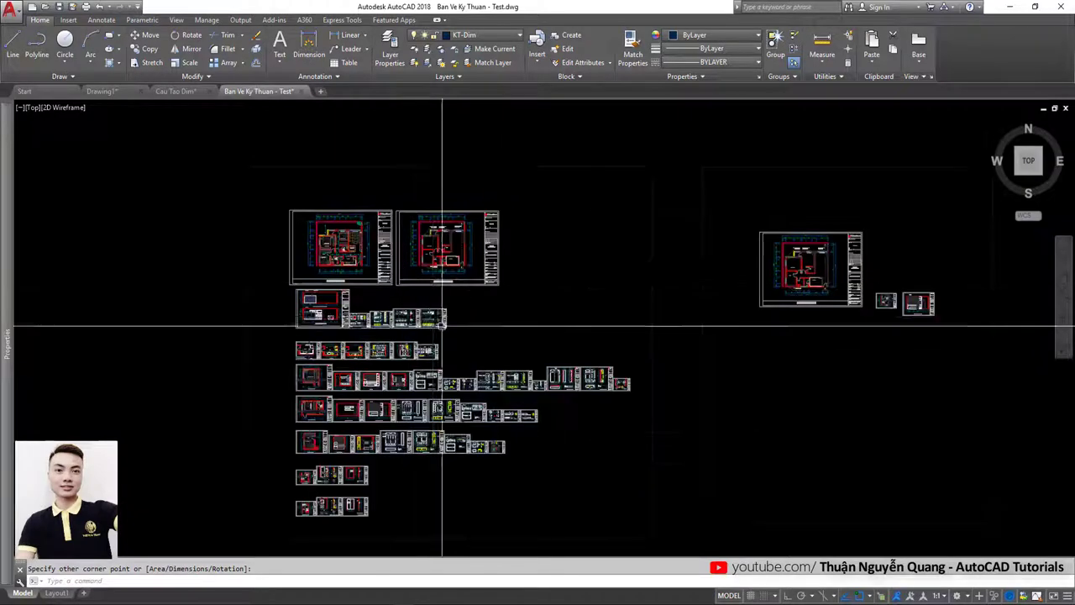
{"action": "middle_click_drag", "start_coordinate": [422, 360], "coordinate": [424, 338]}
{"action": "key", "text": "Escape"}
{"action": "type", "text": "d"}
{"action": "key", "text": "space"}
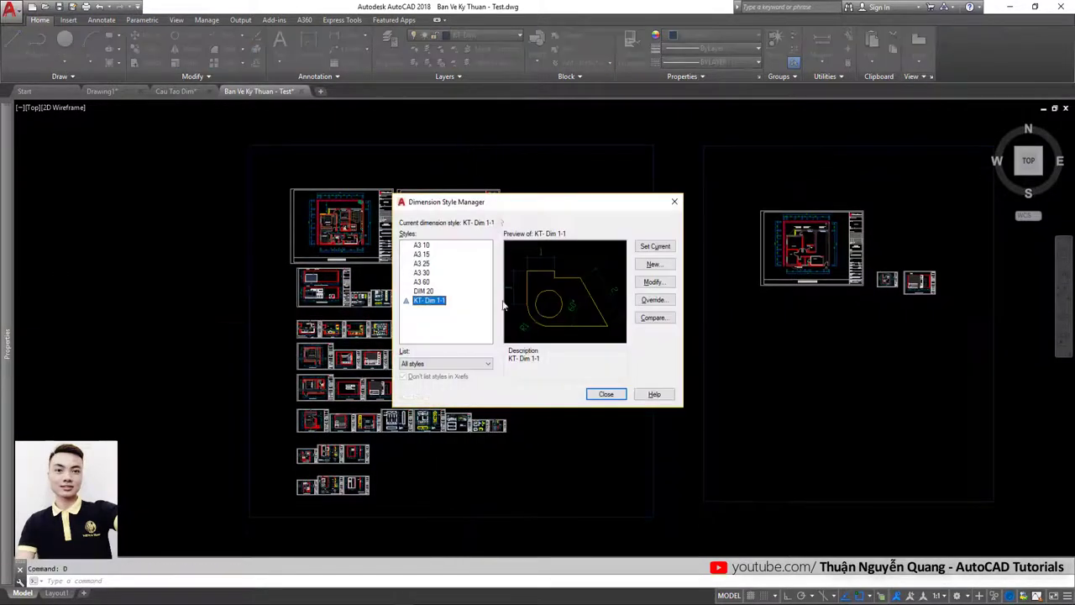
{"action": "left_click_drag", "start_coordinate": [488, 210], "coordinate": [630, 196]}
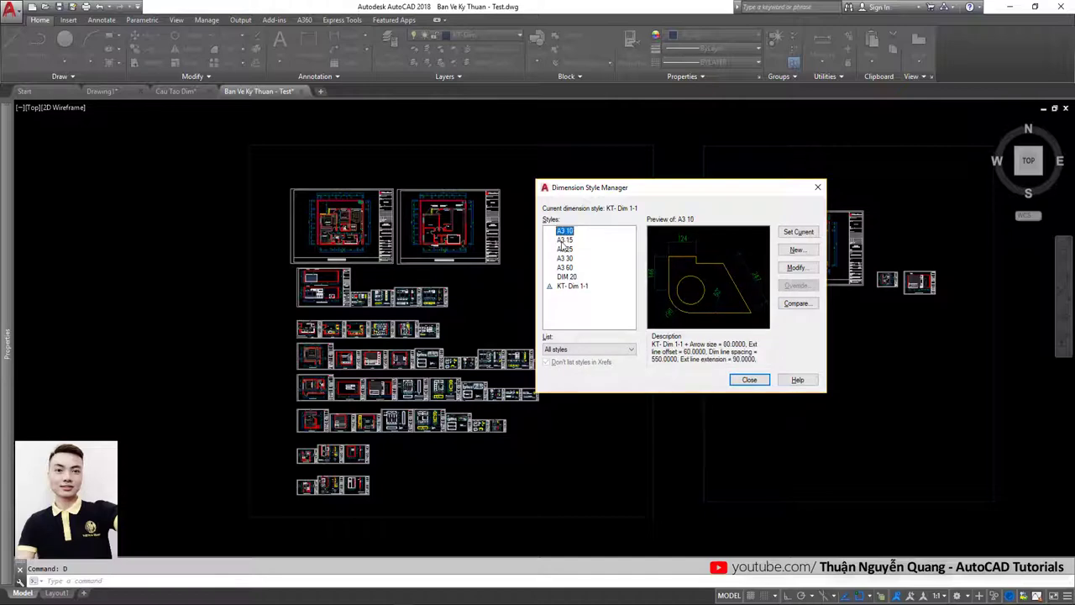
{"action": "left_click", "coordinate": [562, 231]}
{"action": "left_click", "coordinate": [563, 241]}
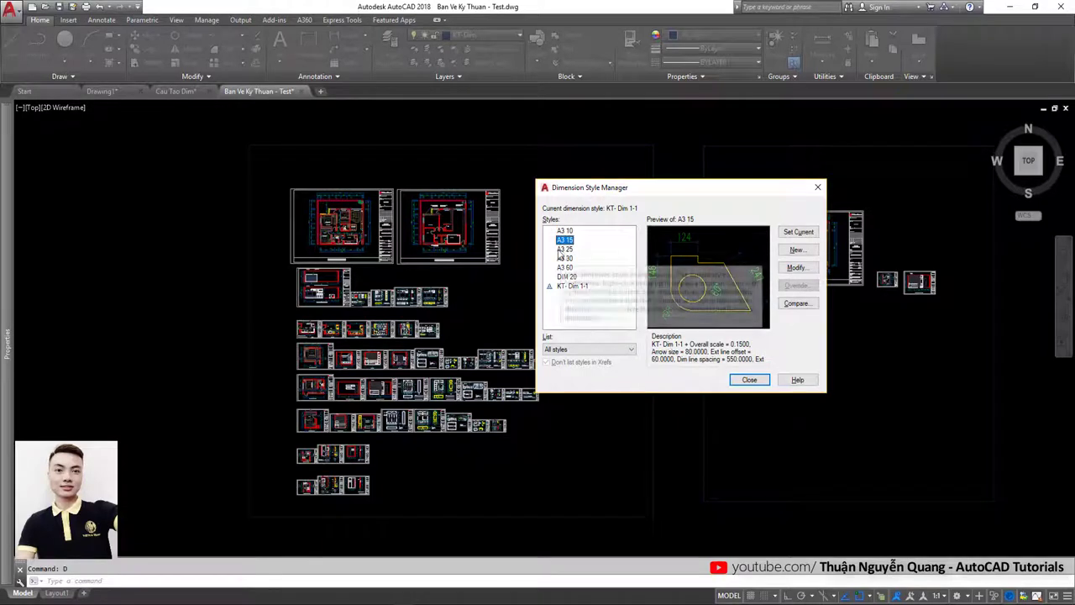
{"action": "left_click", "coordinate": [562, 249]}
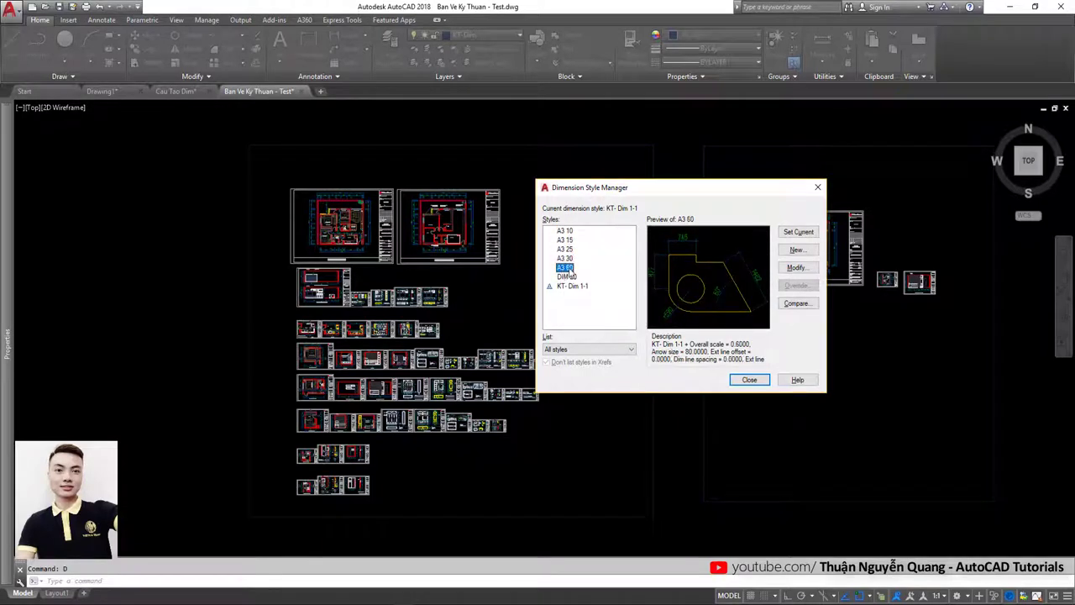
{"action": "left_click", "coordinate": [566, 276]}
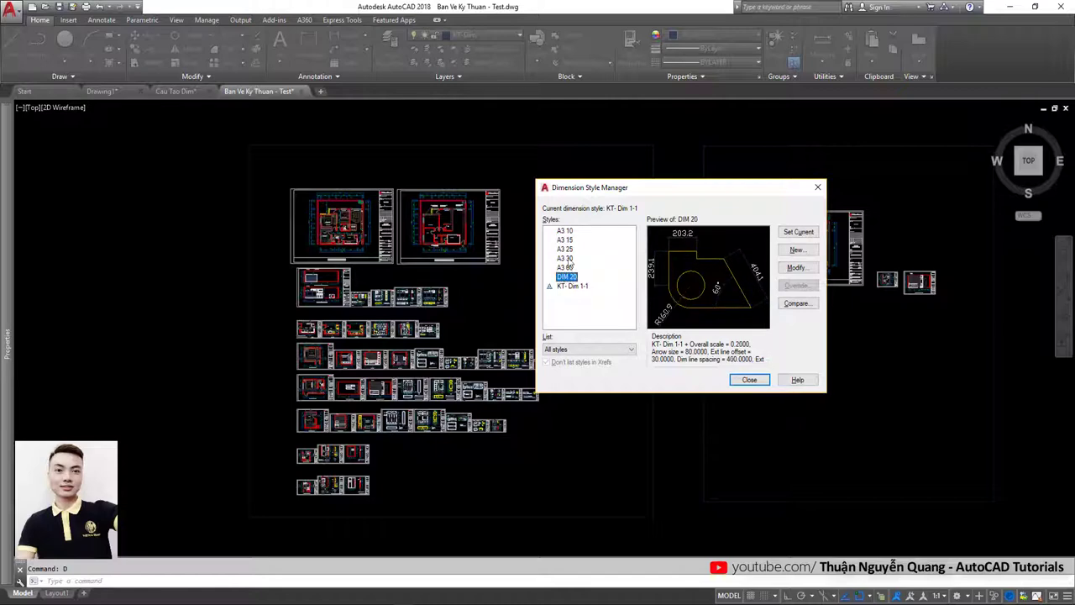
{"action": "left_click", "coordinate": [567, 230]}
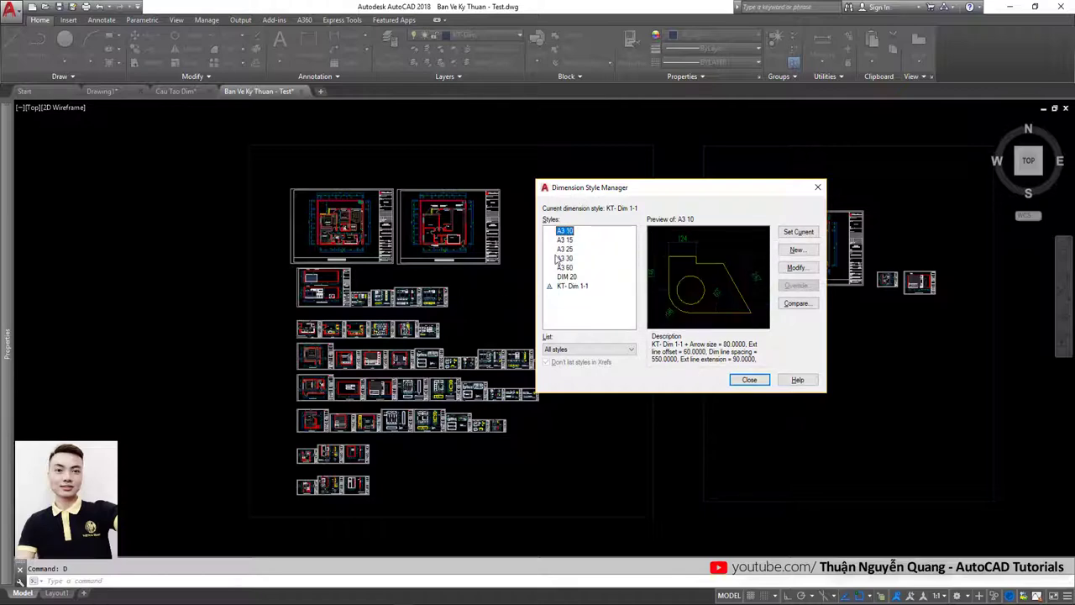
Step: Review the listed A3 and DIM styles, moving the Dimension Style Manager aside, keeping KT- Dim 1-1 current
{"action": "left_click_drag", "start_coordinate": [581, 198], "coordinate": [603, 192]}
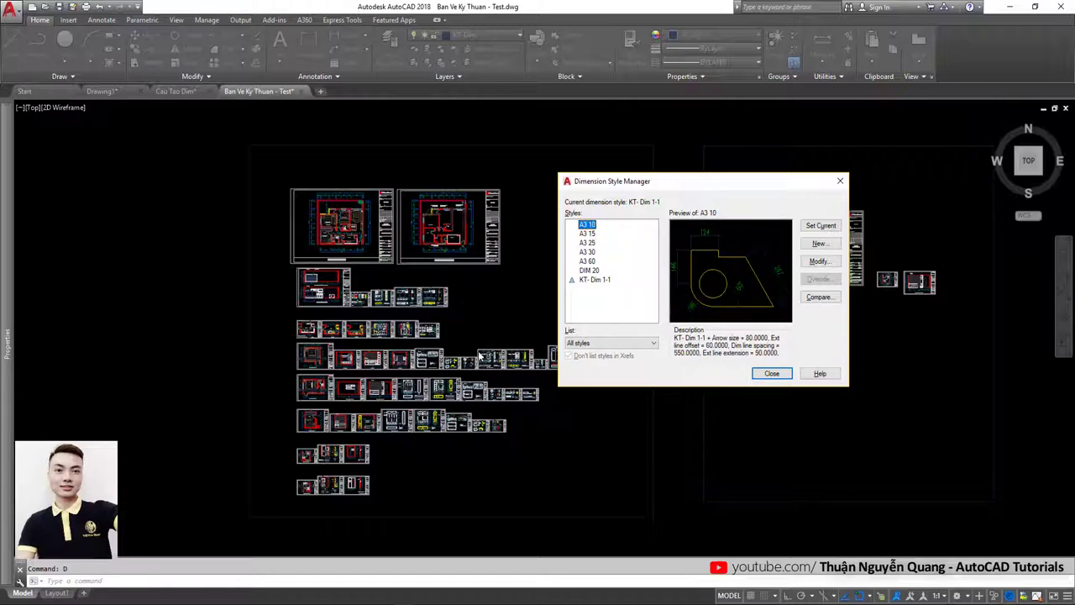
{"action": "left_click_drag", "start_coordinate": [737, 192], "coordinate": [529, 192]}
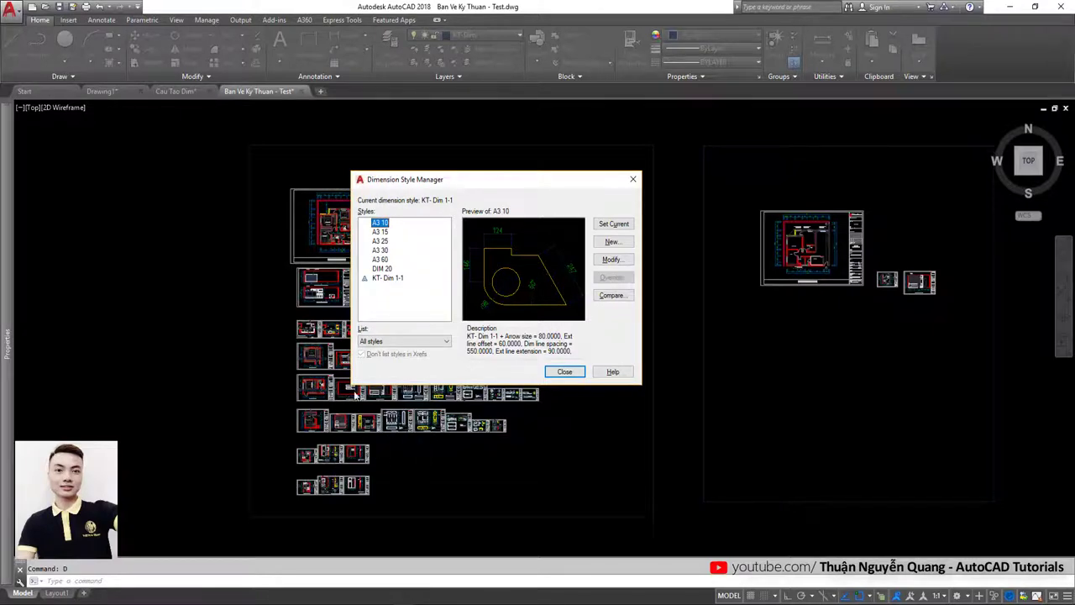
{"action": "left_click_drag", "start_coordinate": [479, 181], "coordinate": [488, 155]}
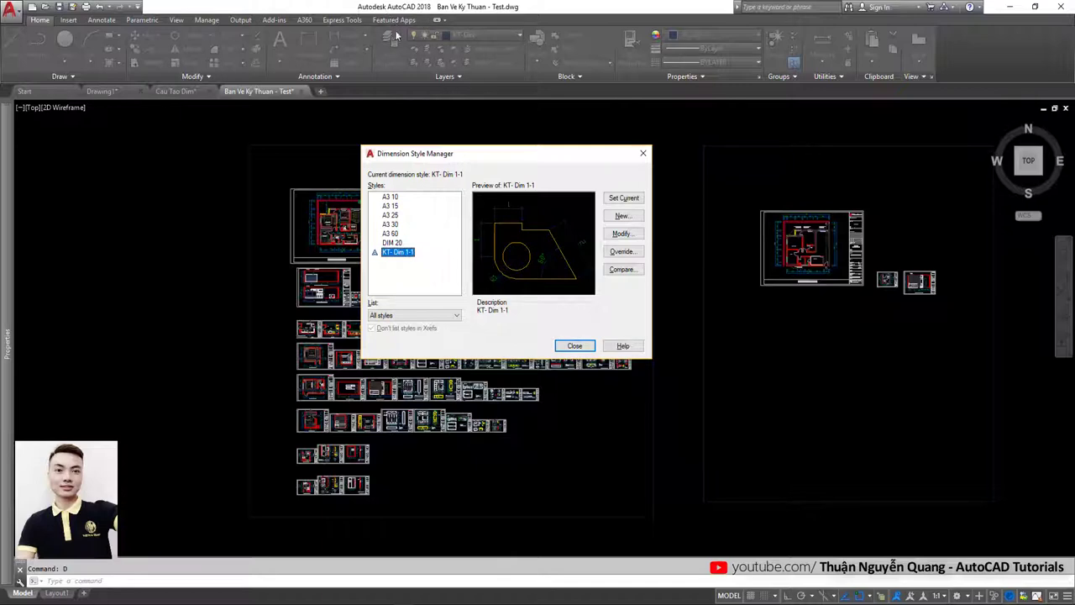
Step: Close the style dialog, zoom to the floor plan, and isolate the Hatch 1 layer with LAYISO
{"action": "key", "text": "Escape"}
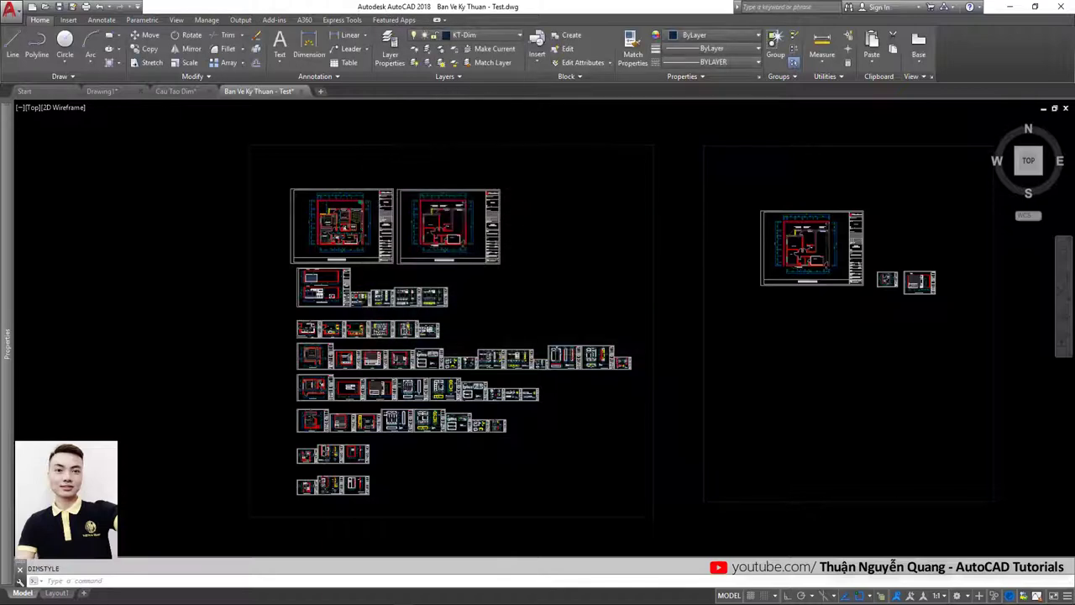
{"action": "scroll", "coordinate": [818, 299], "scroll_direction": "down", "scroll_amount": 2}
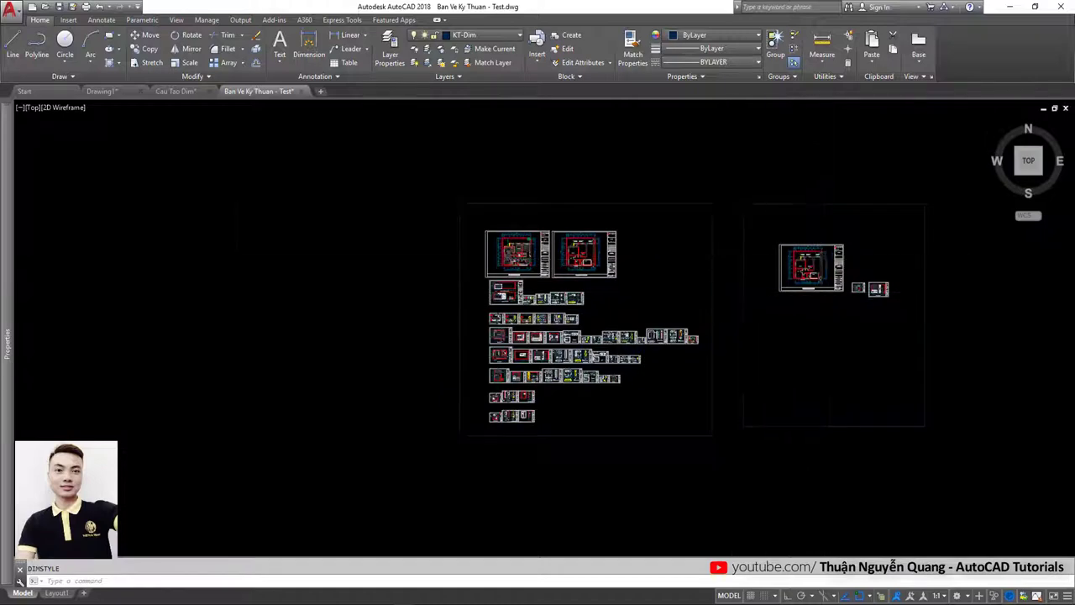
{"action": "middle_click_drag", "start_coordinate": [818, 299], "coordinate": [596, 296]}
{"action": "scroll", "coordinate": [588, 294], "scroll_direction": "up", "scroll_amount": 2}
{"action": "scroll", "coordinate": [624, 177], "scroll_direction": "up", "scroll_amount": 3}
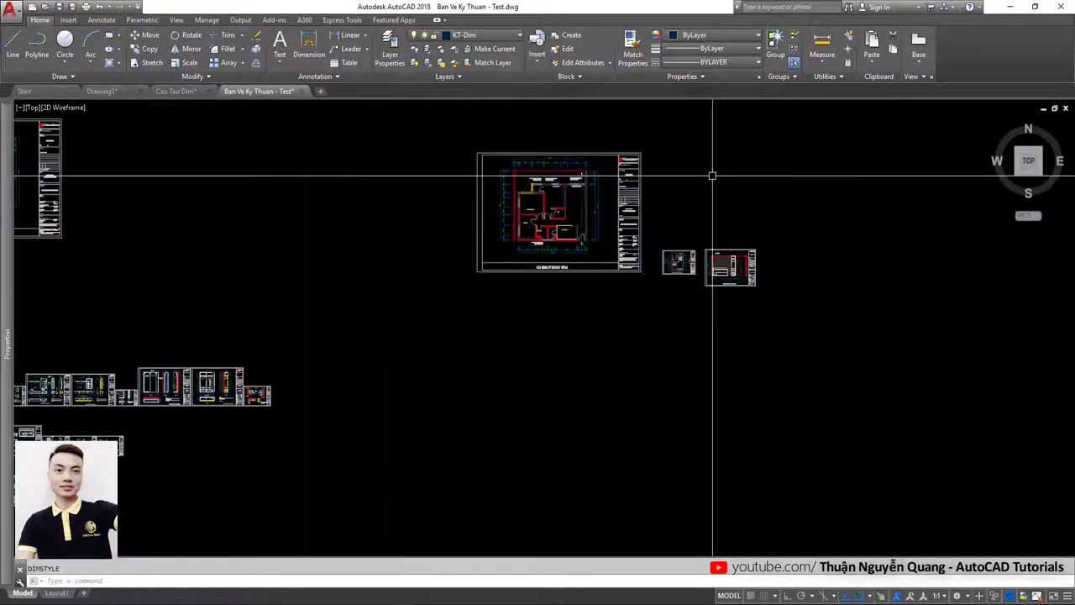
{"action": "scroll", "coordinate": [596, 168], "scroll_direction": "up", "scroll_amount": 4}
{"action": "scroll", "coordinate": [431, 228], "scroll_direction": "down", "scroll_amount": 4}
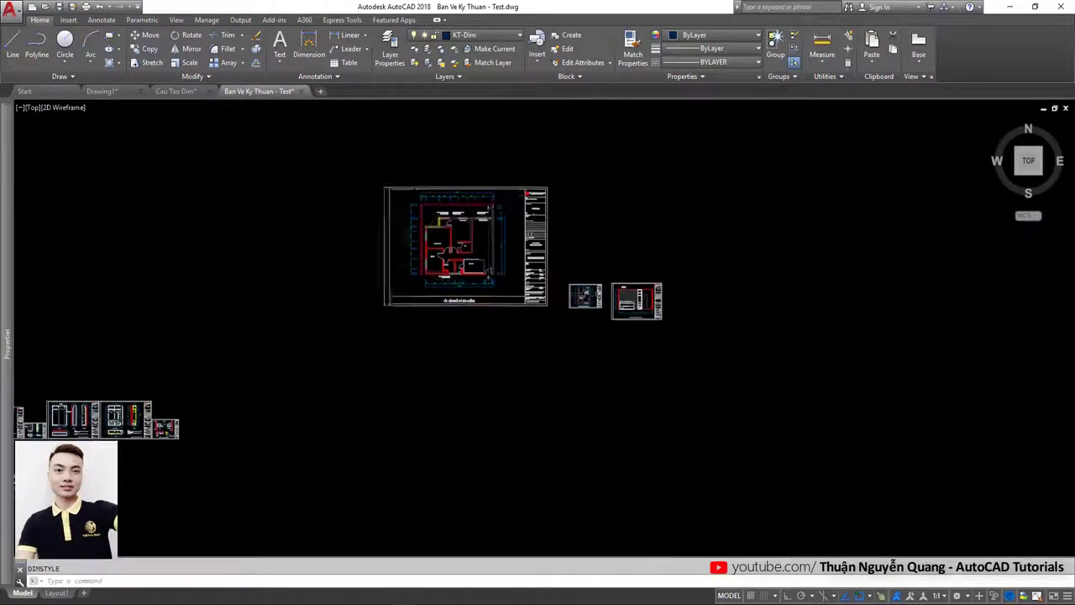
{"action": "scroll", "coordinate": [487, 207], "scroll_direction": "up", "scroll_amount": 2}
{"action": "type", "text": "layiso"}
{"action": "key", "text": "Return"}
{"action": "left_click", "coordinate": [482, 217]}
{"action": "key", "text": "Return"}
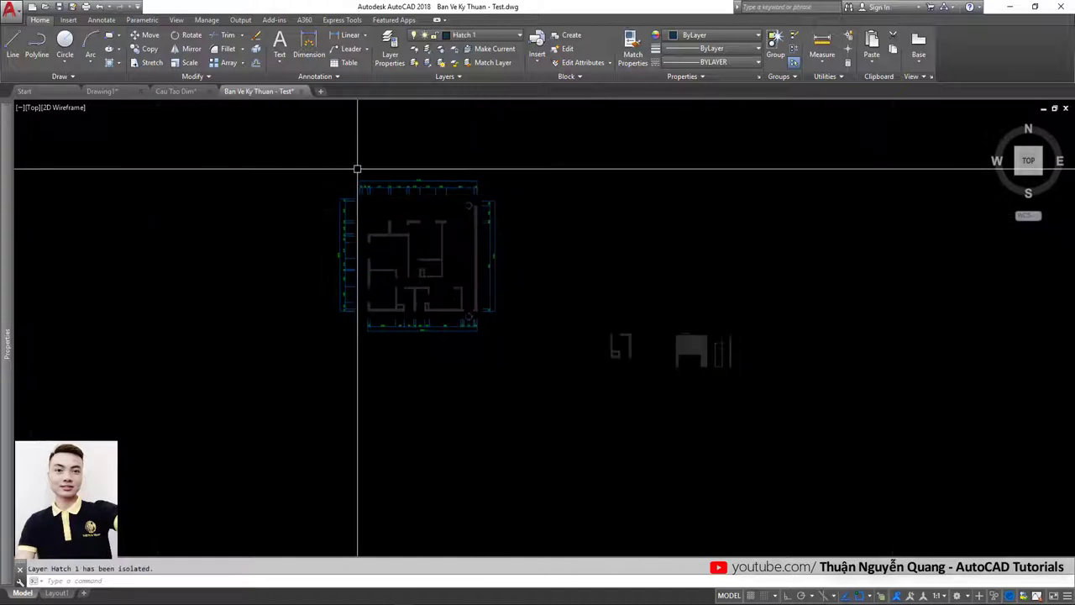
Step: Erase the right-side dimension chain of the floor plan
{"action": "scroll", "coordinate": [357, 168], "scroll_direction": "up", "scroll_amount": 3}
{"action": "scroll", "coordinate": [403, 185], "scroll_direction": "up", "scroll_amount": 1}
{"action": "left_click", "coordinate": [706, 136]}
{"action": "left_click", "coordinate": [224, 202]}
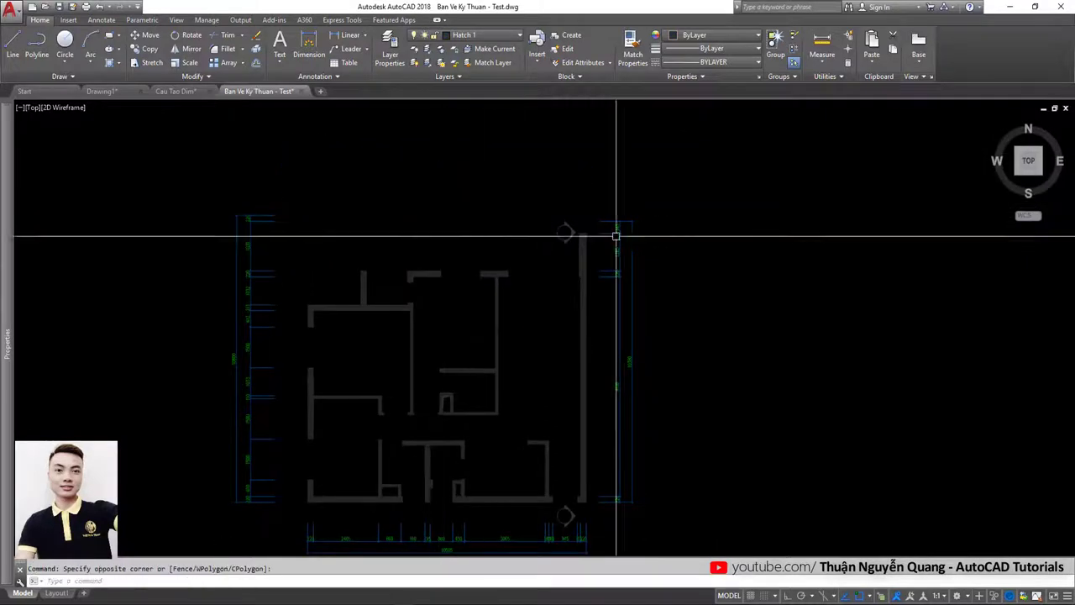
{"action": "left_click", "coordinate": [666, 211]}
{"action": "left_click", "coordinate": [601, 514]}
{"action": "key", "text": "Return"}
Step: Select the bottom and left dimension chains, then the KT-Dim layer objects, for erasing
{"action": "middle_click_drag", "start_coordinate": [602, 513], "coordinate": [660, 359]}
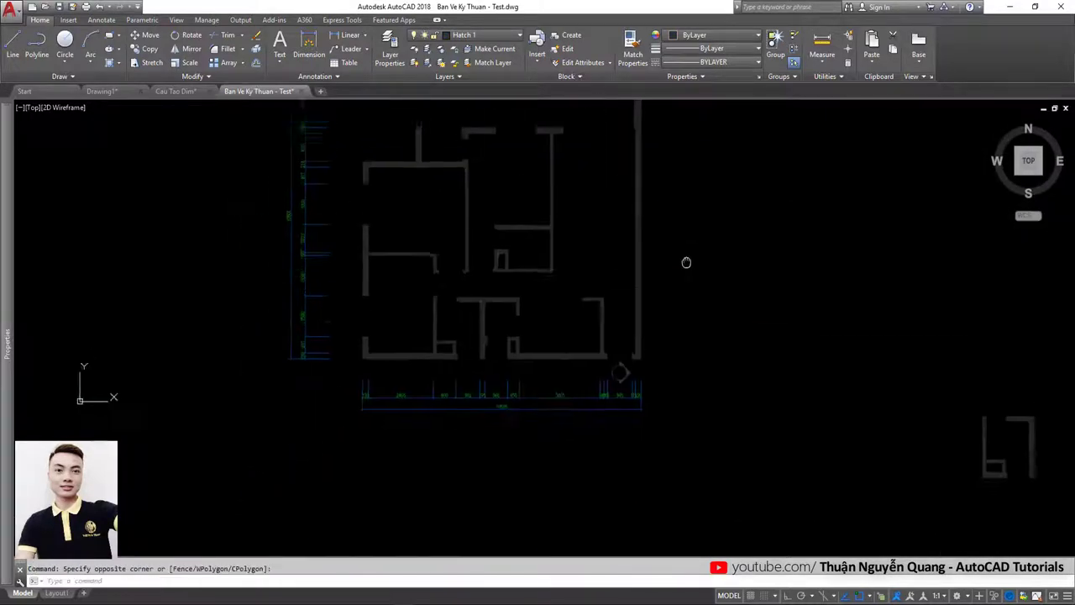
{"action": "left_click", "coordinate": [663, 399]}
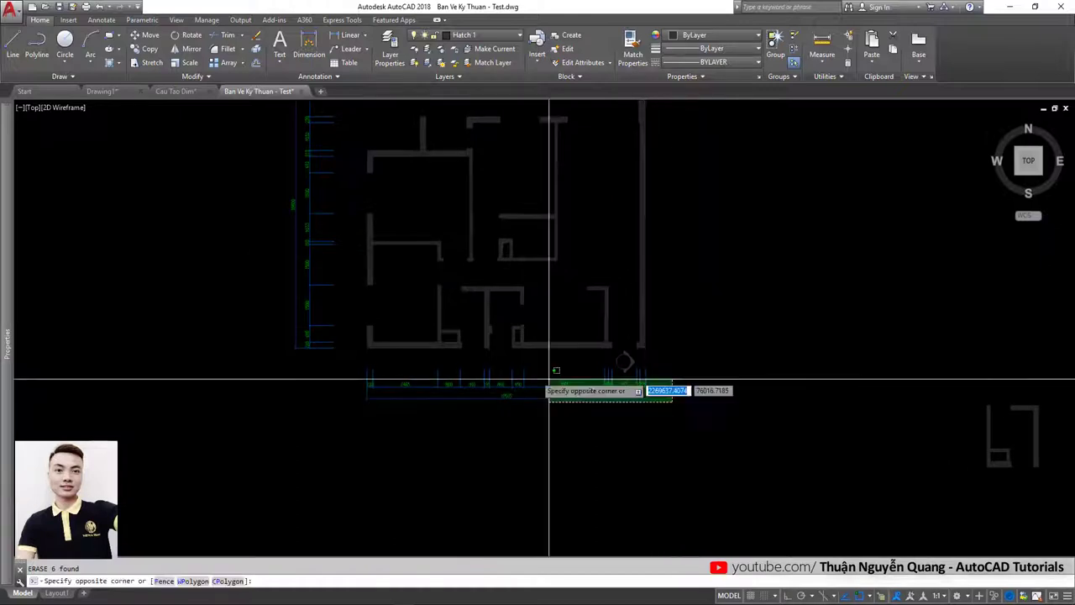
{"action": "left_click", "coordinate": [372, 363]}
{"action": "scroll", "coordinate": [443, 199], "scroll_direction": "down", "scroll_amount": 3}
{"action": "left_click", "coordinate": [432, 156]}
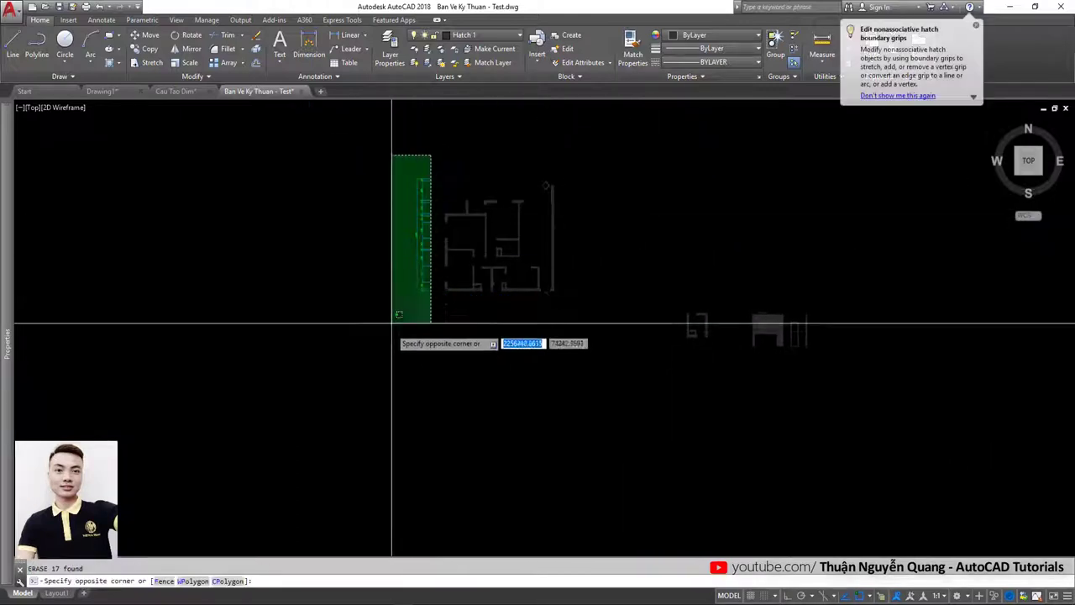
{"action": "left_click", "coordinate": [392, 338]}
{"action": "scroll", "coordinate": [800, 356], "scroll_direction": "up", "scroll_amount": 3}
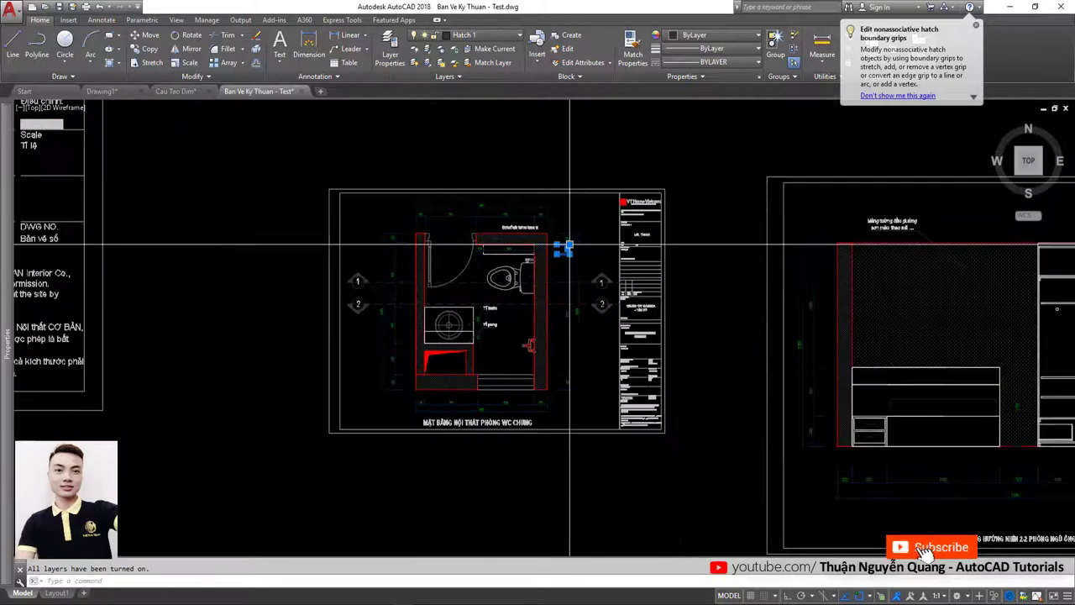
{"action": "left_click", "coordinate": [304, 184]}
Step: Erase the 40 remaining dimension objects and move both small detail drawings higher up
{"action": "left_click", "coordinate": [752, 391]}
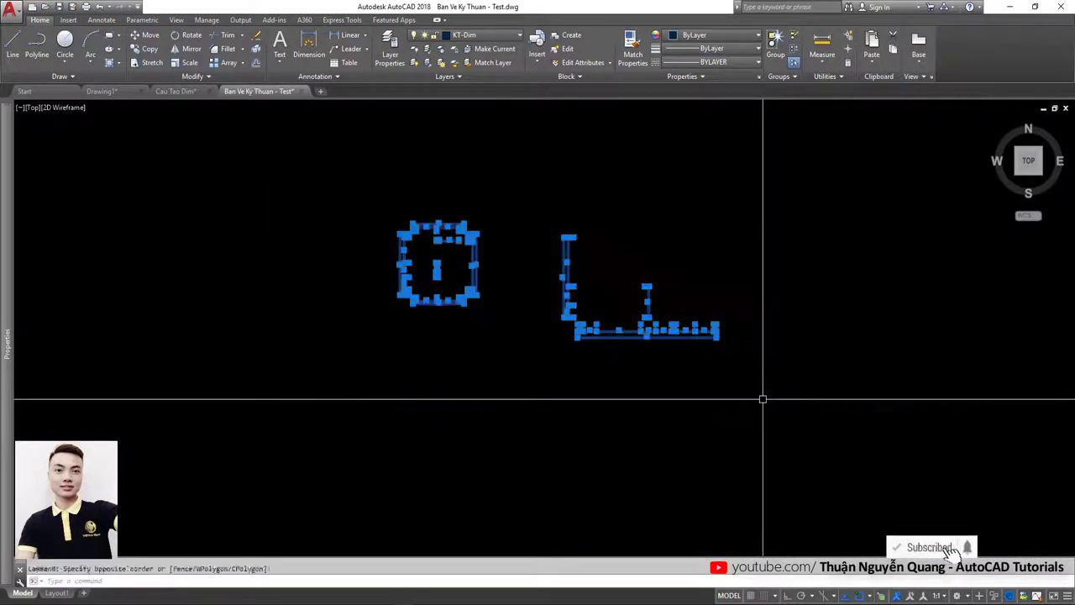
{"action": "key", "text": "Delete"}
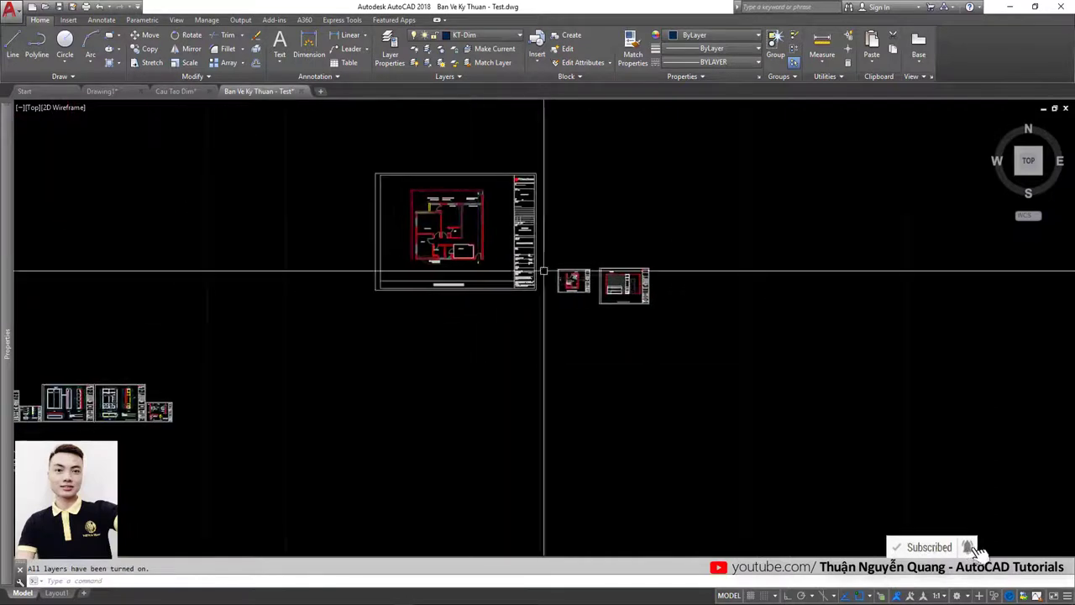
{"action": "middle_click_drag", "start_coordinate": [545, 297], "coordinate": [542, 305]}
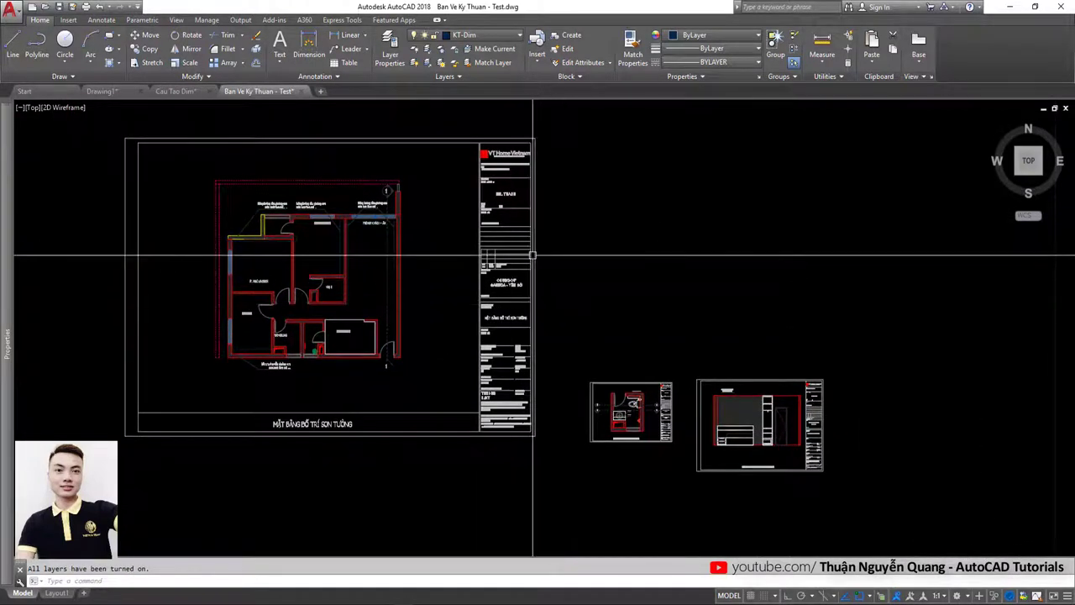
{"action": "left_click", "coordinate": [819, 484]}
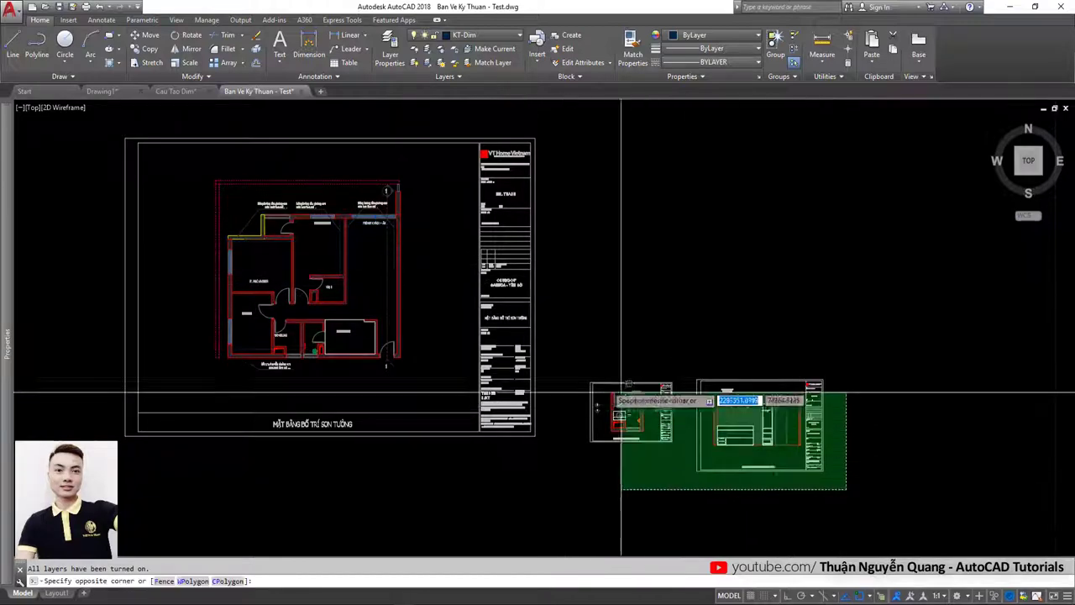
{"action": "left_click", "coordinate": [584, 361]}
{"action": "type", "text": "m"}
{"action": "key", "text": "space"}
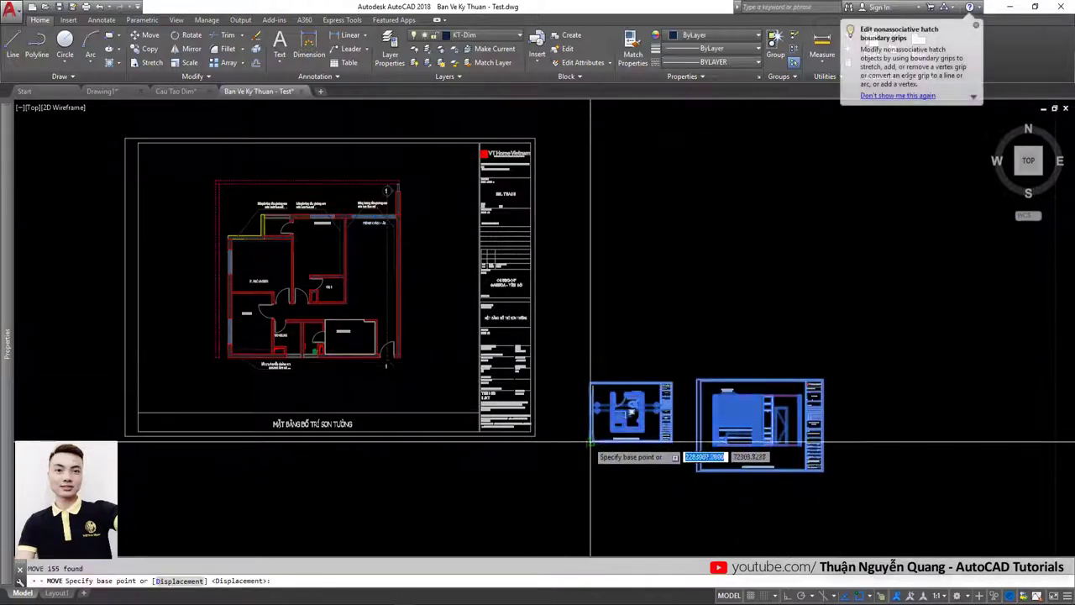
{"action": "left_click", "coordinate": [590, 436]}
{"action": "left_click", "coordinate": [840, 448]}
Step: Select the right-hand detail drawing and start moving it, then cancel the move
{"action": "left_click", "coordinate": [819, 456]}
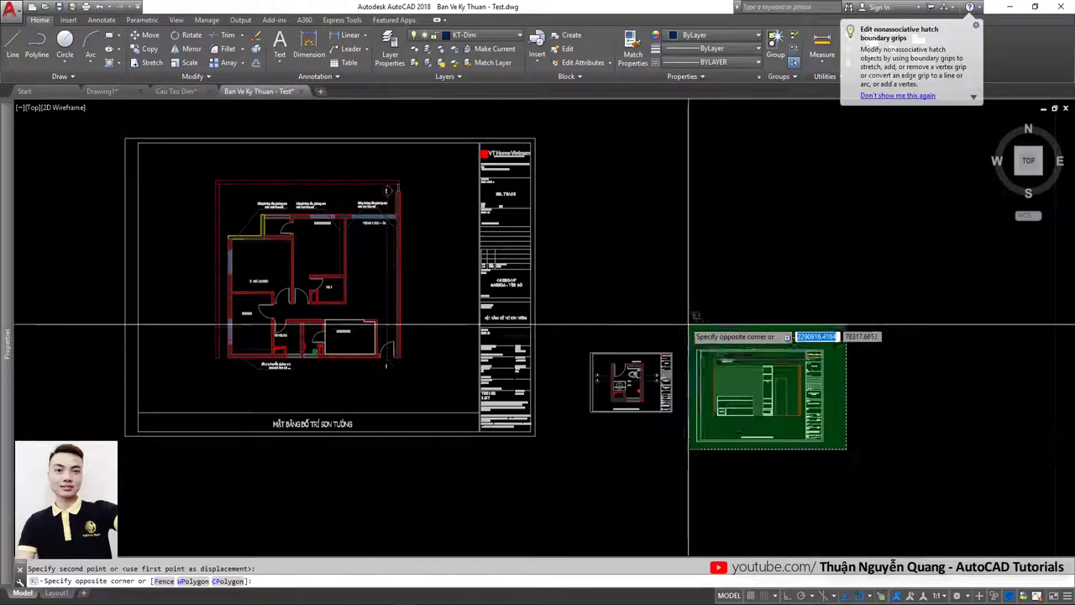
{"action": "left_click", "coordinate": [693, 332]}
{"action": "type", "text": "m"}
{"action": "key", "text": "space"}
{"action": "left_click", "coordinate": [696, 440]}
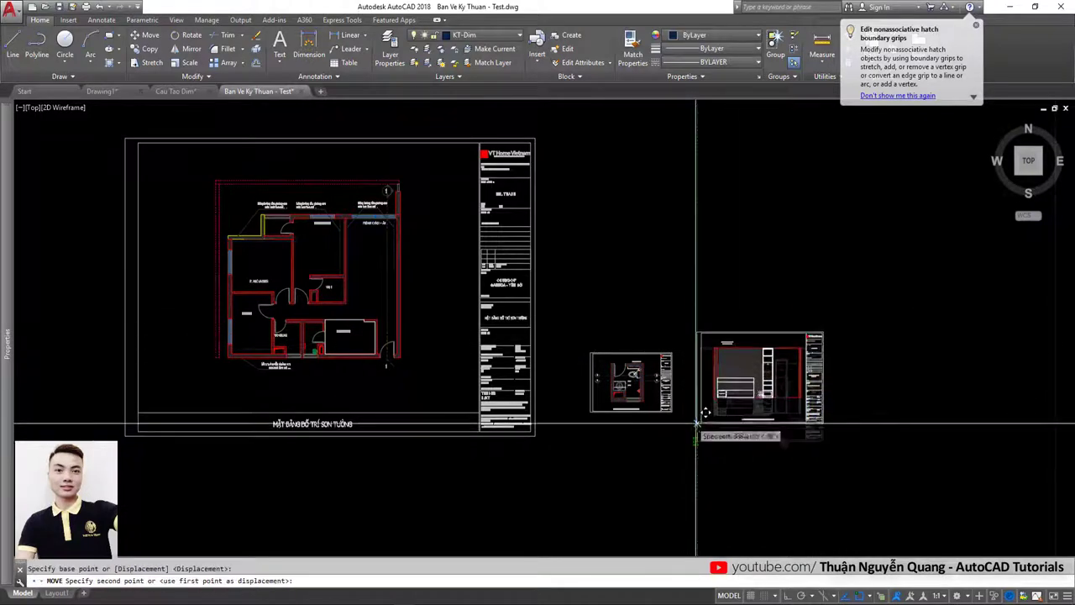
{"action": "scroll", "coordinate": [687, 356], "scroll_direction": "down", "scroll_amount": 2}
{"action": "scroll", "coordinate": [599, 324], "scroll_direction": "down", "scroll_amount": 4}
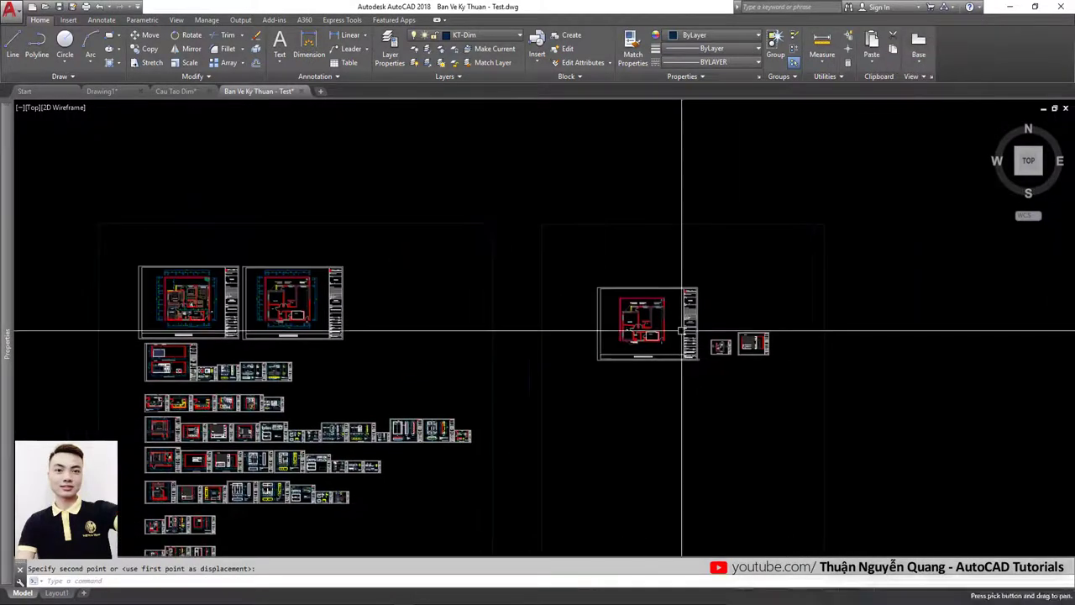
{"action": "middle_click_drag", "start_coordinate": [611, 361], "coordinate": [611, 320]}
{"action": "scroll", "coordinate": [696, 290], "scroll_direction": "up", "scroll_amount": 2}
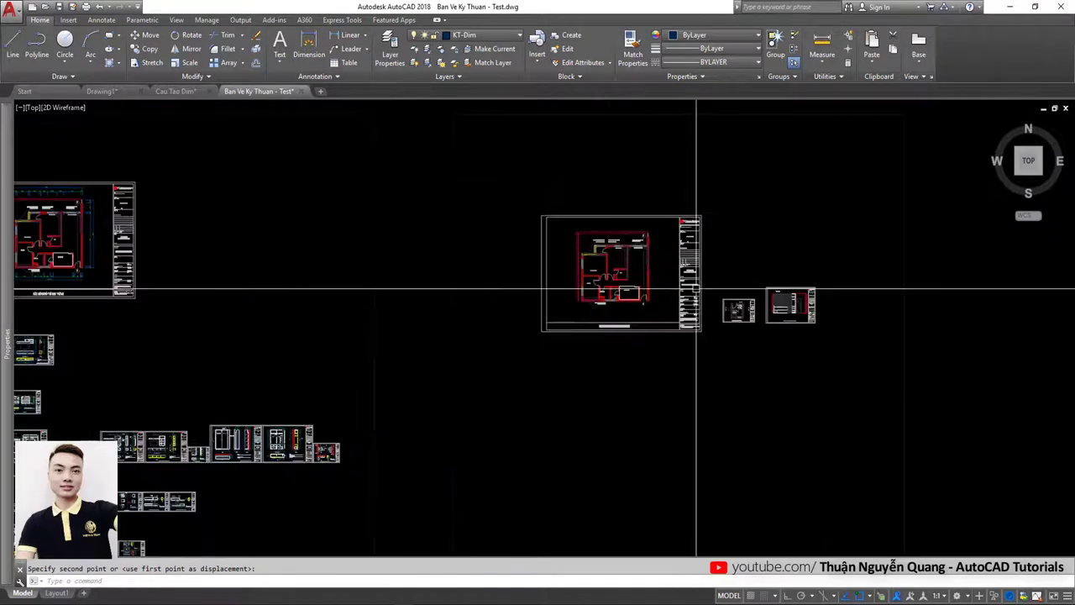
{"action": "scroll", "coordinate": [681, 235], "scroll_direction": "up", "scroll_amount": 4}
{"action": "key", "text": "Escape"}
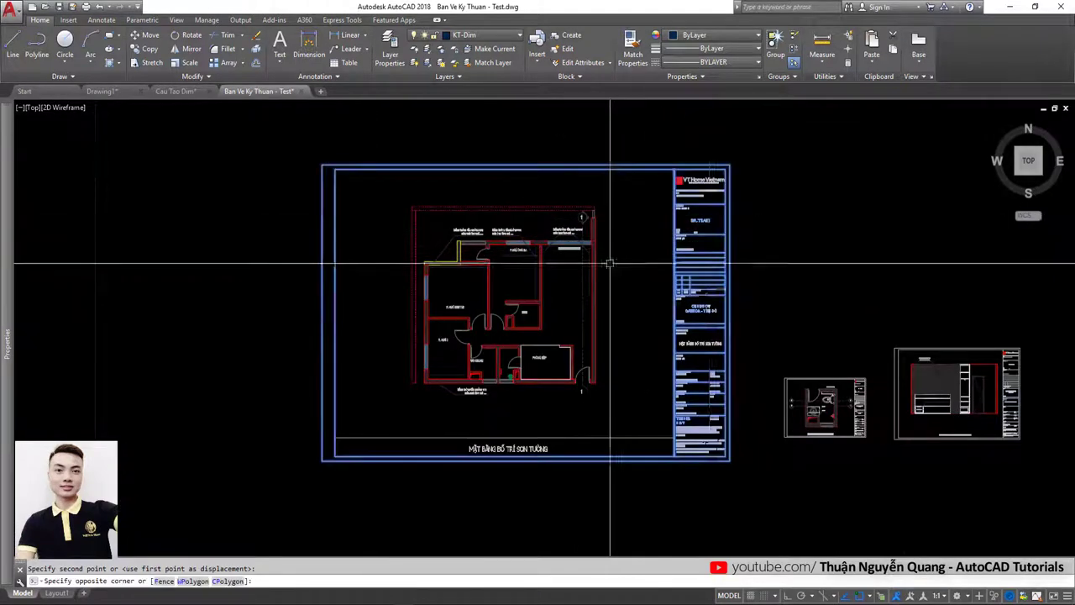
Step: Move the floor-plan sheet frames away from the plan with a crossing window
{"action": "left_click", "coordinate": [803, 360]}
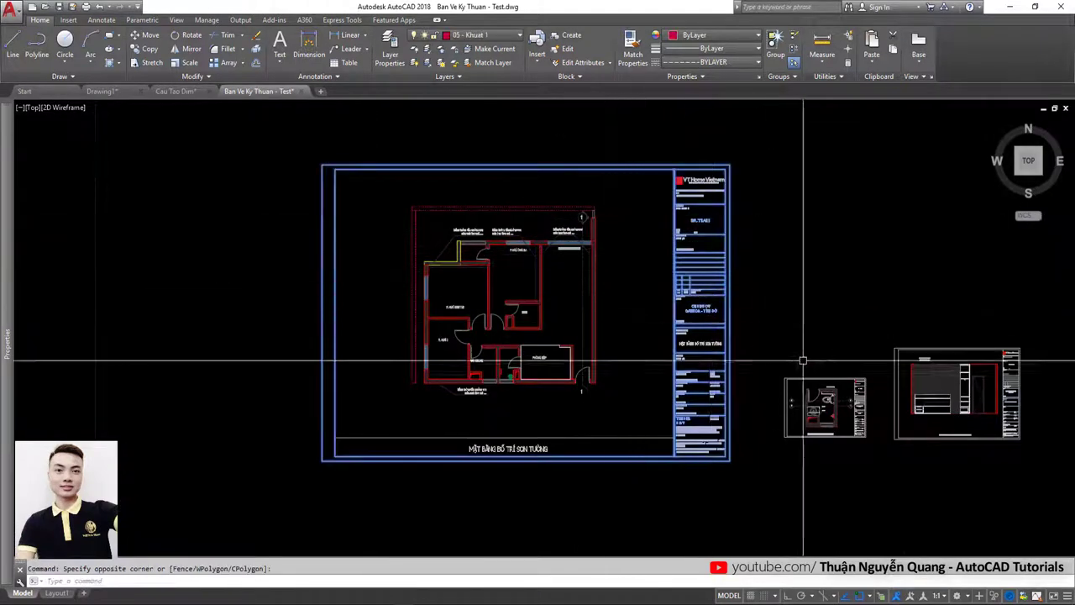
{"action": "key", "text": "space"}
{"action": "left_click", "coordinate": [929, 345]}
{"action": "scroll", "coordinate": [820, 307], "scroll_direction": "down", "scroll_amount": 6}
{"action": "scroll", "coordinate": [672, 308], "scroll_direction": "up", "scroll_amount": 2}
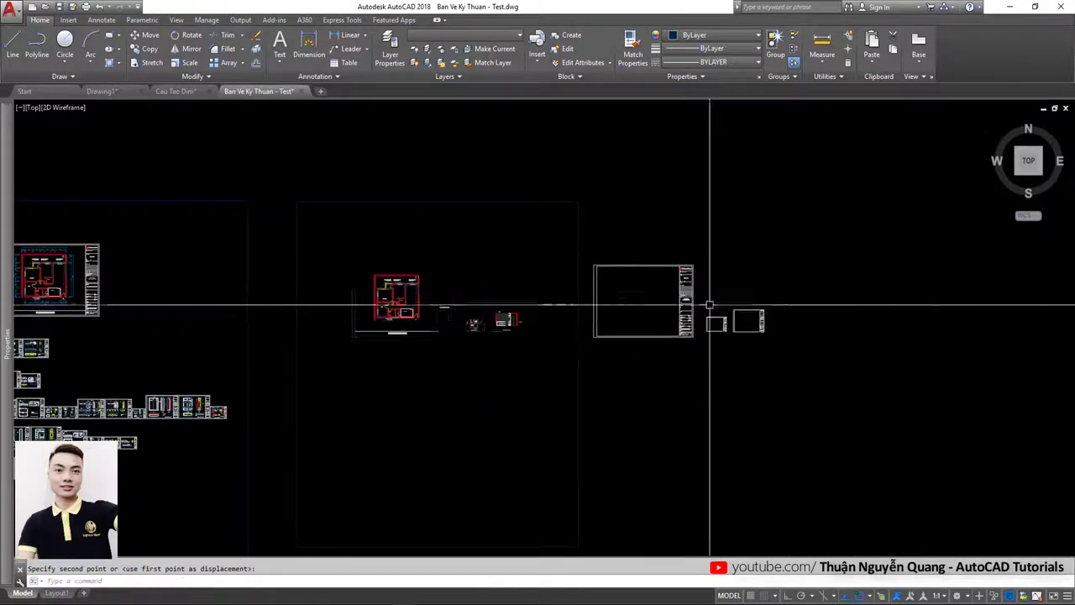
{"action": "scroll", "coordinate": [389, 293], "scroll_direction": "up", "scroll_amount": 3}
{"action": "scroll", "coordinate": [437, 352], "scroll_direction": "up", "scroll_amount": 1}
{"action": "scroll", "coordinate": [437, 353], "scroll_direction": "up", "scroll_amount": 2}
{"action": "left_click", "coordinate": [509, 348]}
Step: Erase the two small detail frames
{"action": "left_click", "coordinate": [314, 386]}
{"action": "key", "text": "Delete"}
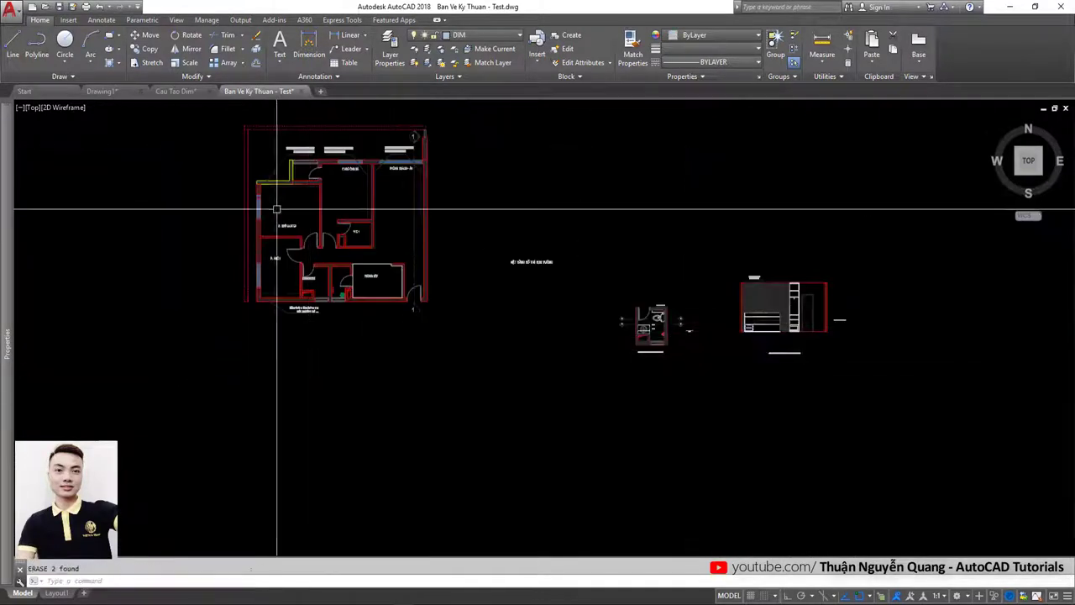
{"action": "scroll", "coordinate": [330, 199], "scroll_direction": "up", "scroll_amount": 2}
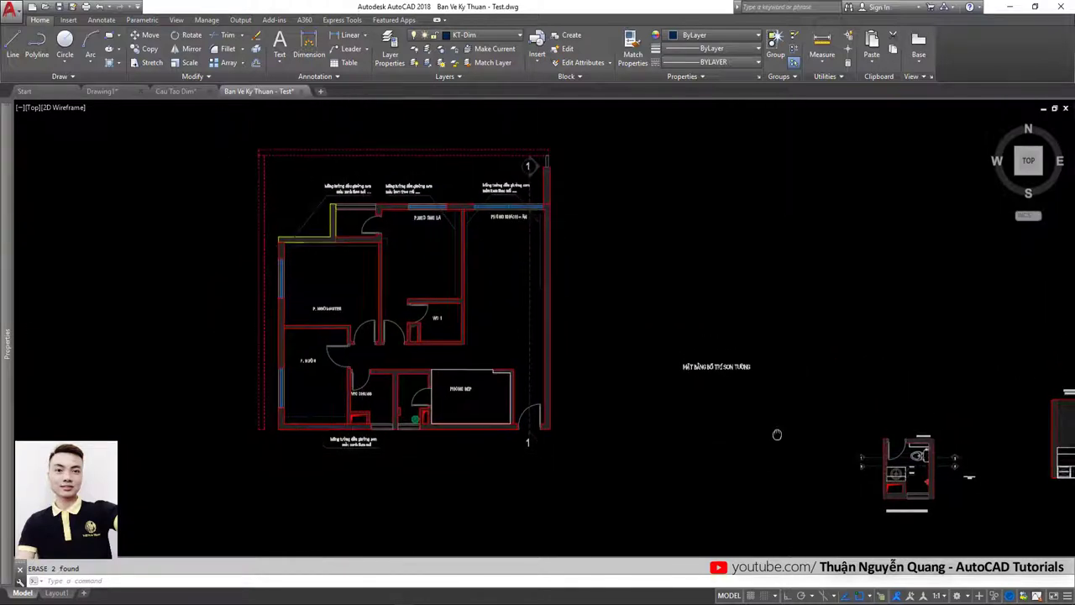
{"action": "scroll", "coordinate": [738, 410], "scroll_direction": "down", "scroll_amount": 2}
Step: Move the plan's title text to sit beneath the floor plan
{"action": "left_click", "coordinate": [436, 342]}
{"action": "left_click", "coordinate": [413, 283]}
{"action": "type", "text": "m"}
{"action": "key", "text": "Return"}
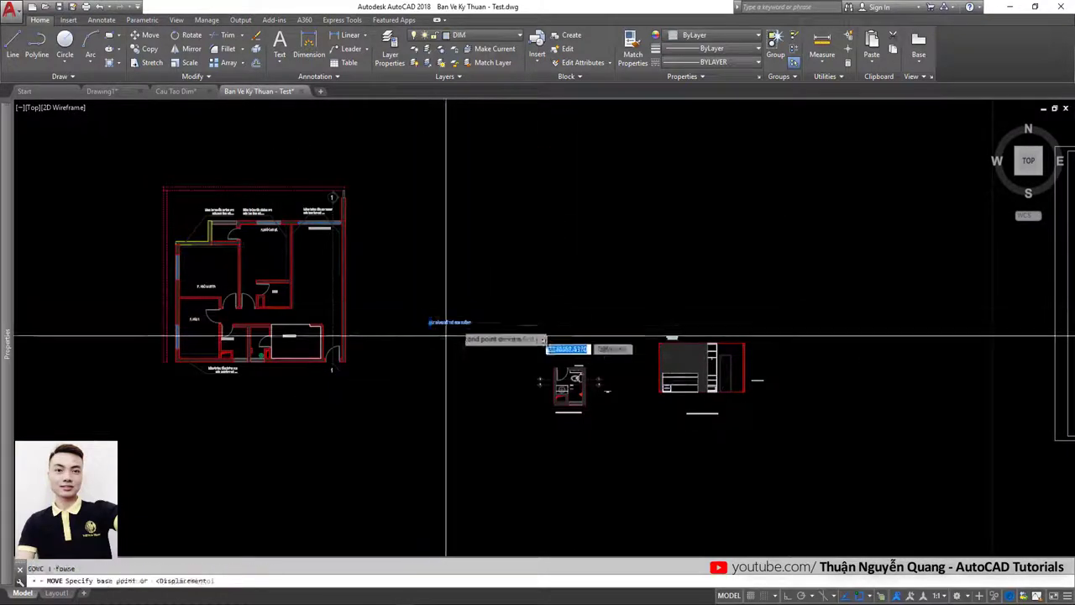
{"action": "left_click", "coordinate": [428, 323]}
{"action": "left_click", "coordinate": [230, 388]}
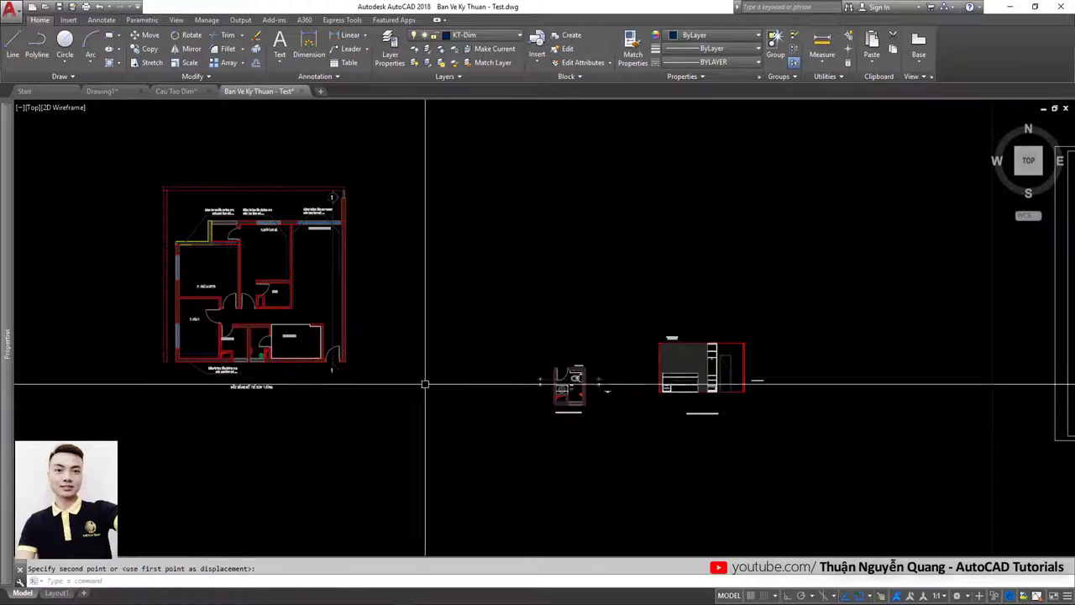
{"action": "middle_click_drag", "start_coordinate": [425, 384], "coordinate": [579, 414]}
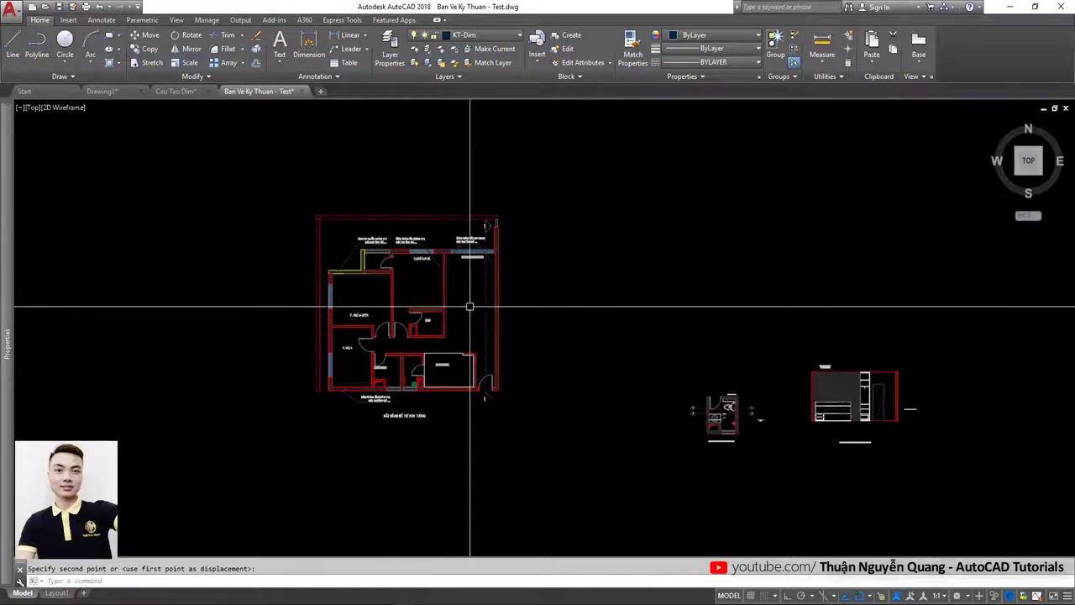
Step: Window-select the large title-block frame and move it clear of the drawings
{"action": "scroll", "coordinate": [469, 307], "scroll_direction": "down", "scroll_amount": 4}
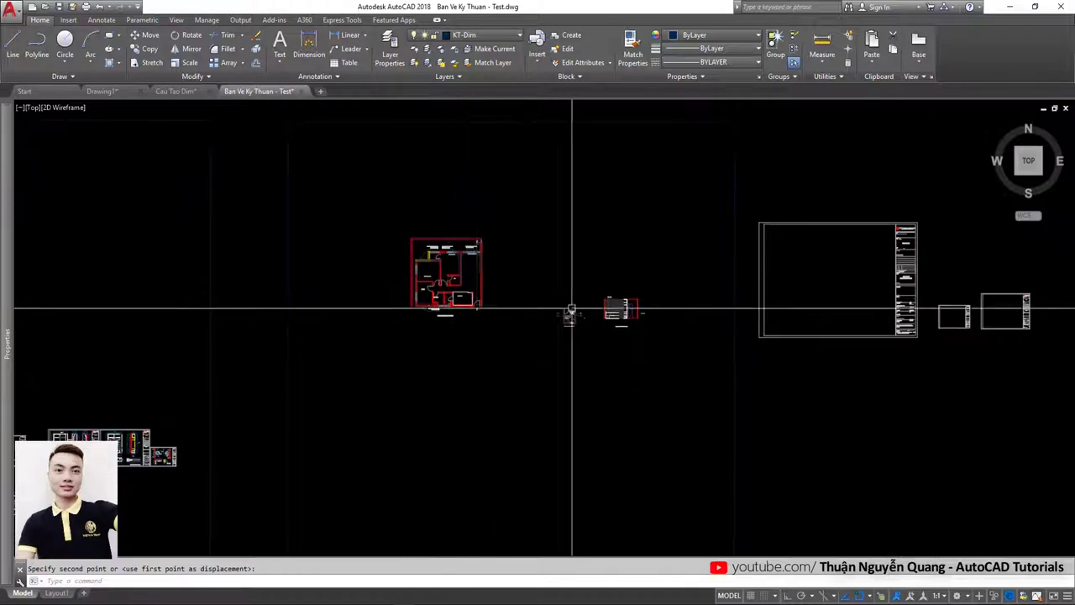
{"action": "scroll", "coordinate": [868, 379], "scroll_direction": "down", "scroll_amount": 2}
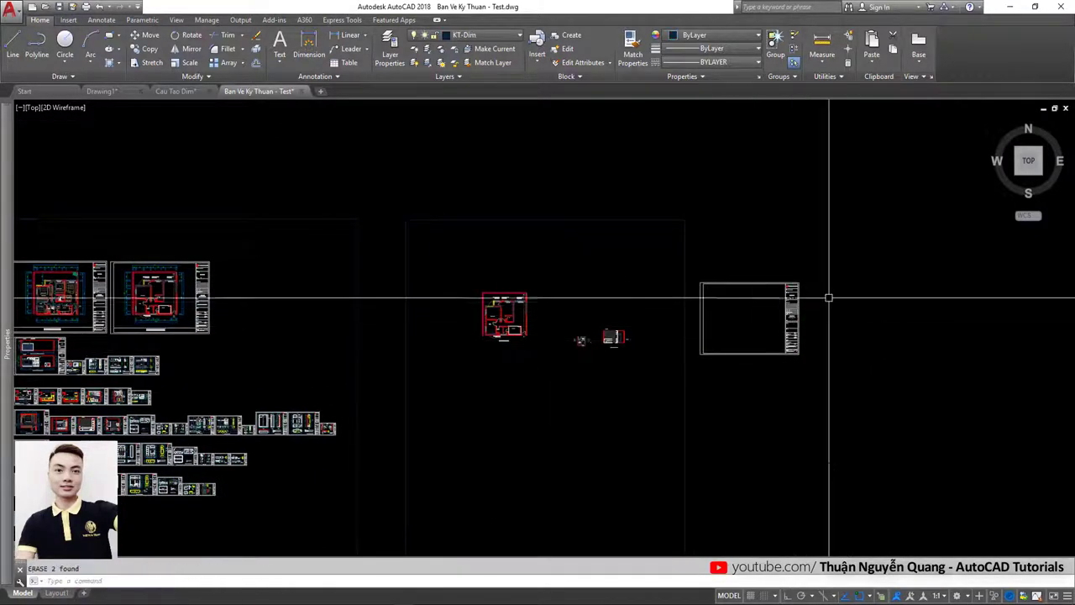
{"action": "left_click", "coordinate": [828, 298]}
{"action": "left_click", "coordinate": [727, 328]}
{"action": "type", "text": "m"}
{"action": "key", "text": "Return"}
{"action": "left_click", "coordinate": [708, 264]}
{"action": "scroll", "coordinate": [507, 308], "scroll_direction": "up", "scroll_amount": 3}
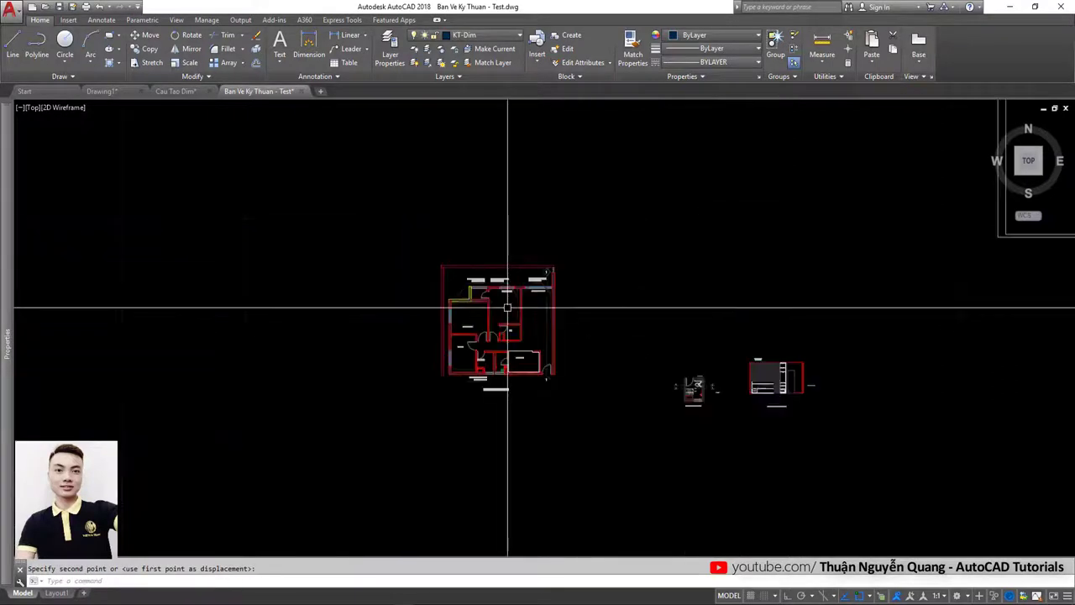
{"action": "left_click", "coordinate": [701, 356]}
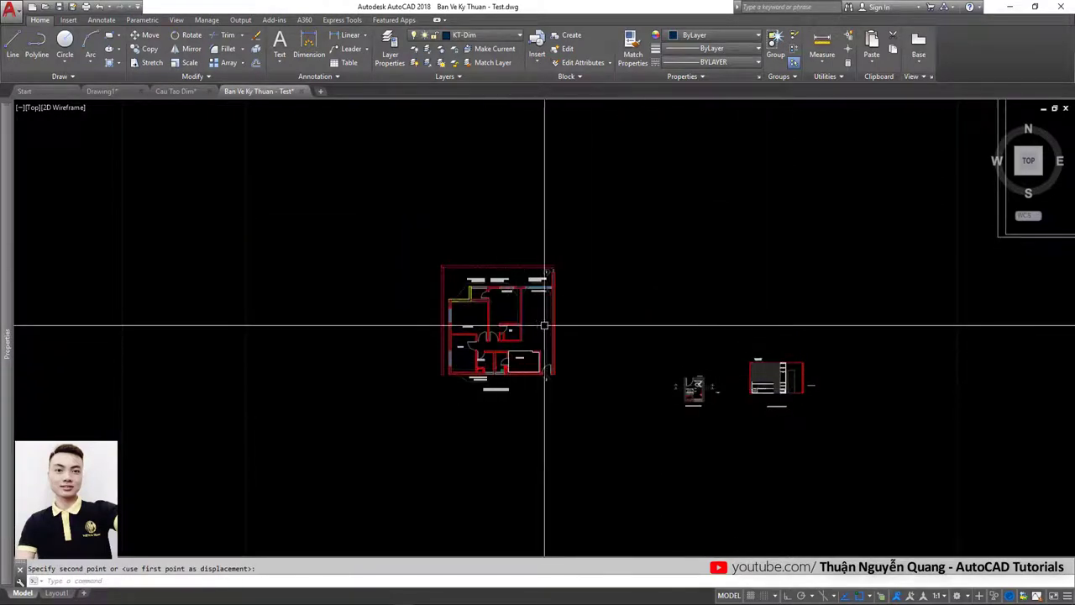
{"action": "middle_click_drag", "start_coordinate": [593, 297], "coordinate": [487, 358]}
Step: Draw a 420×297 A3 rectangle with REC
{"action": "type", "text": "rec"}
{"action": "key", "text": "Return"}
{"action": "left_click", "coordinate": [538, 258]}
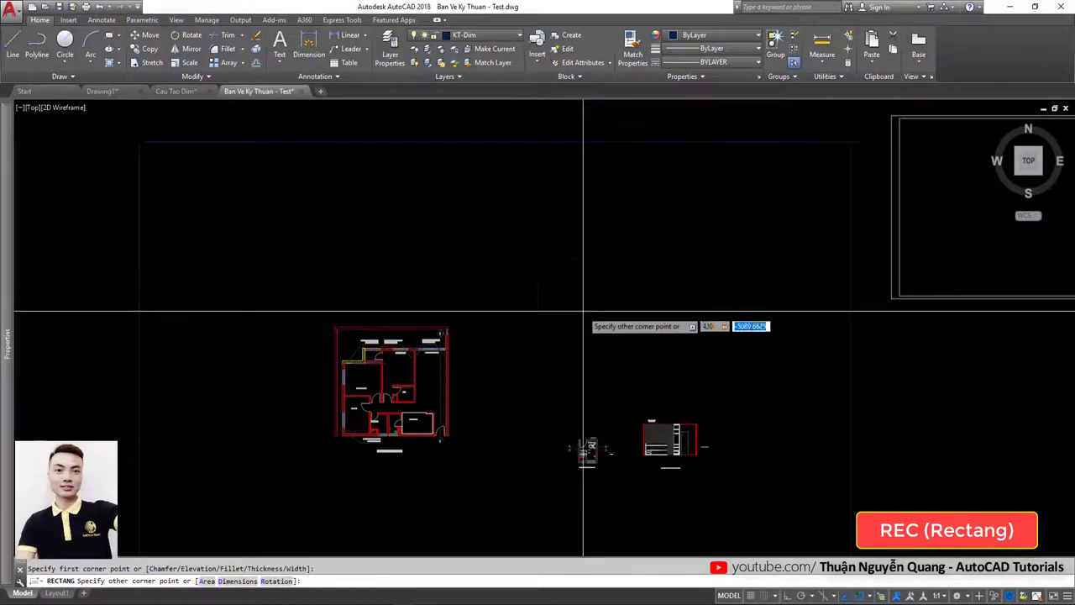
{"action": "key", "text": "Return"}
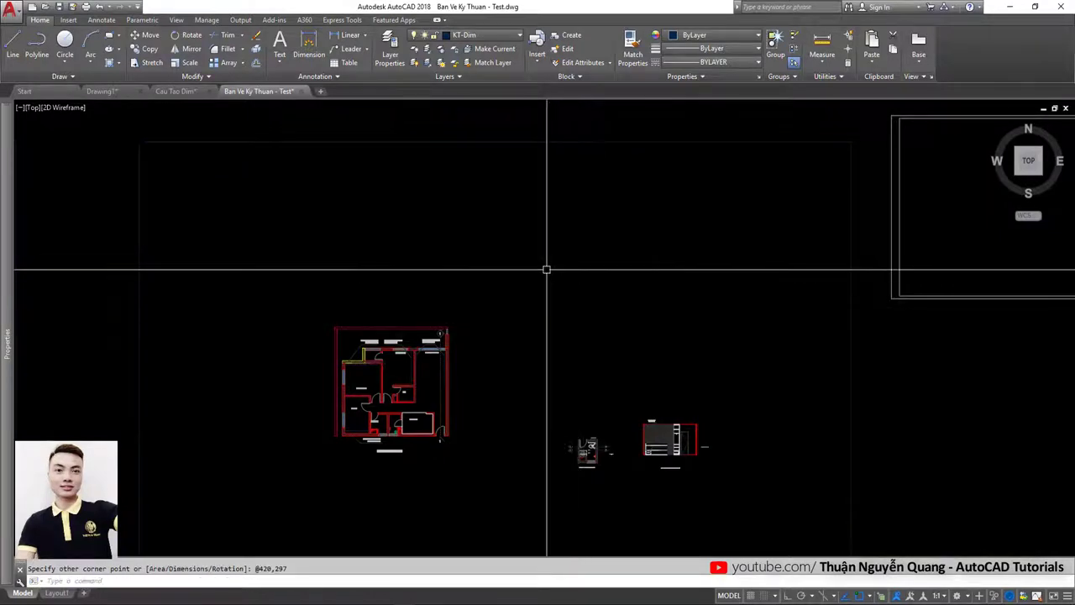
{"action": "type", "text": "un"}
Step: Set drawing units to length precision 0 with Millimeters insertion scale, then recheck the dialog
{"action": "key", "text": "Return"}
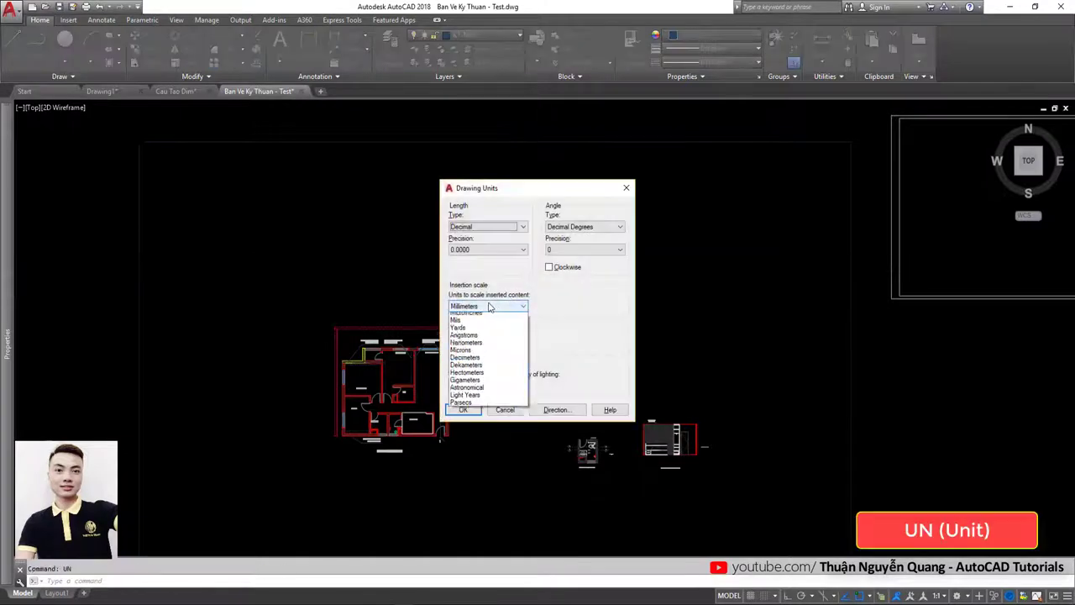
{"action": "left_click", "coordinate": [471, 351]}
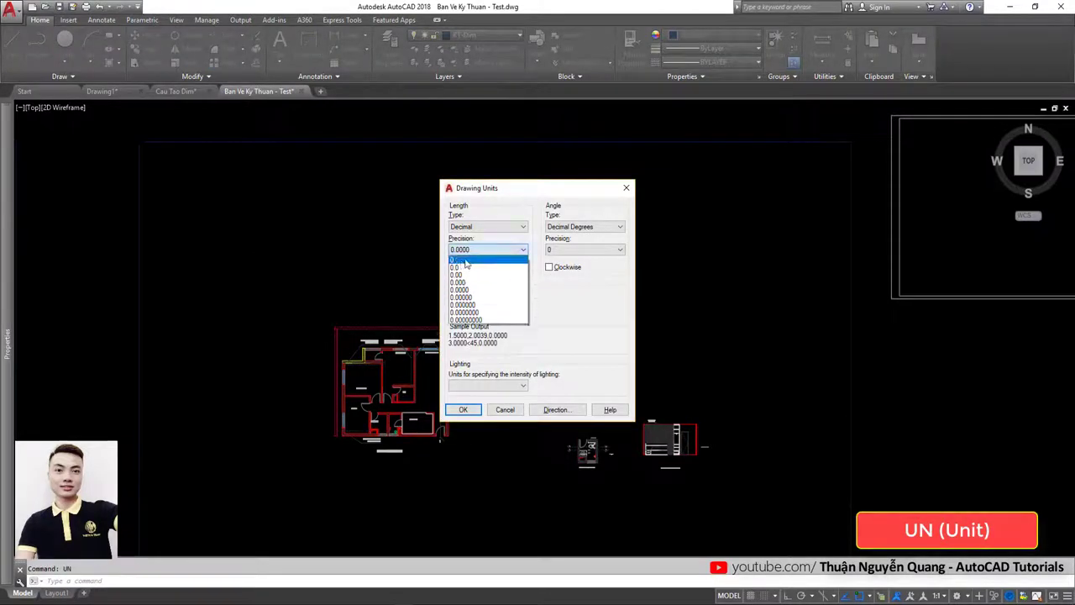
{"action": "left_click", "coordinate": [462, 409]}
{"action": "scroll", "coordinate": [546, 252], "scroll_direction": "up", "scroll_amount": 5}
{"action": "left_click", "coordinate": [562, 239]}
{"action": "left_click", "coordinate": [515, 165]}
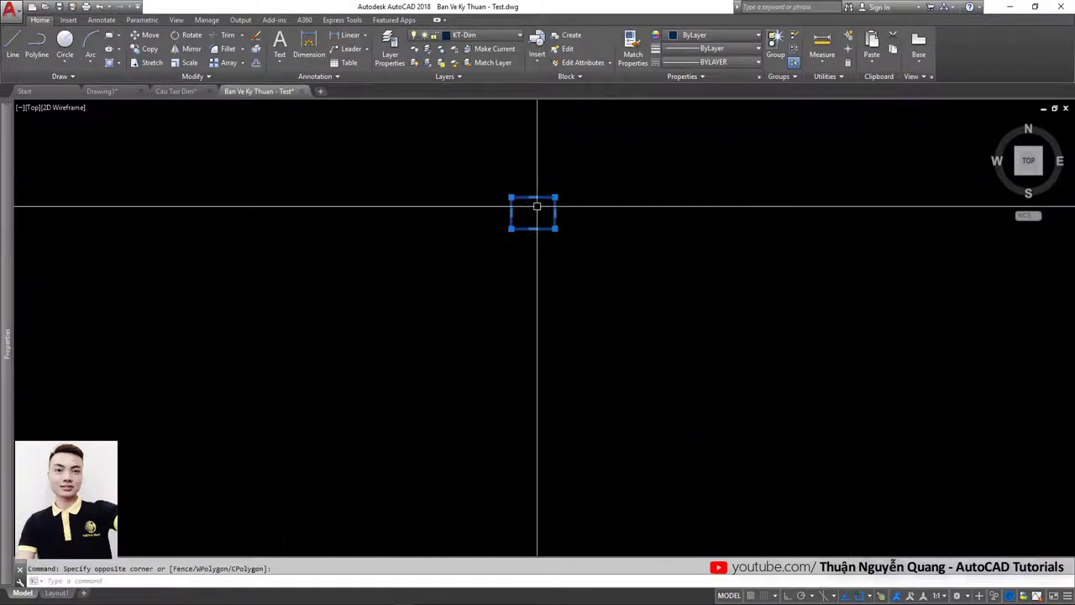
{"action": "scroll", "coordinate": [537, 205], "scroll_direction": "down", "scroll_amount": 5}
{"action": "right_click", "coordinate": [542, 218]}
{"action": "left_click", "coordinate": [571, 227]}
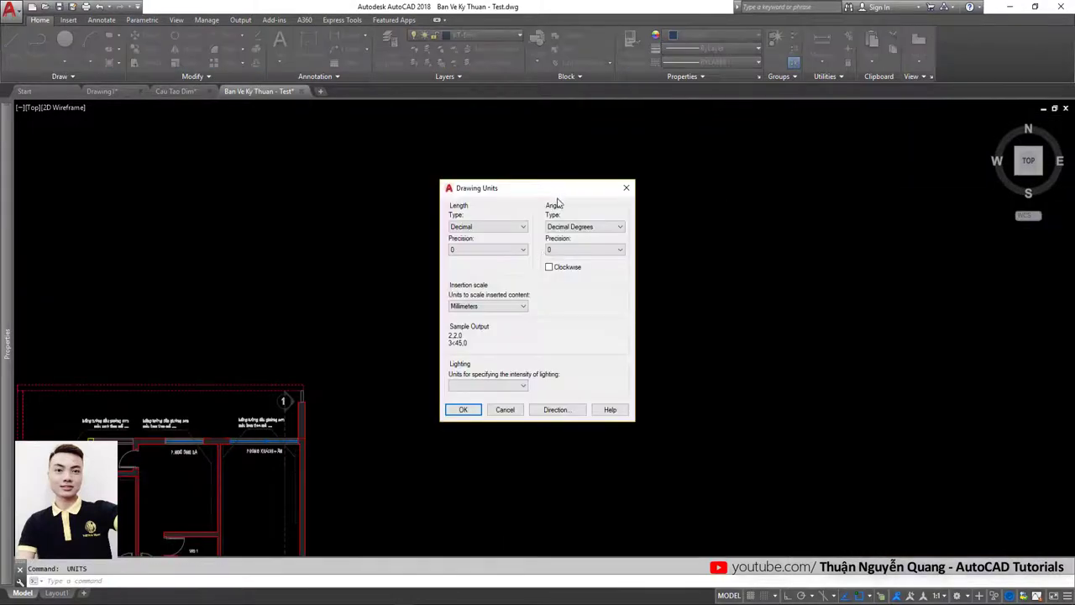
{"action": "left_click", "coordinate": [603, 319]}
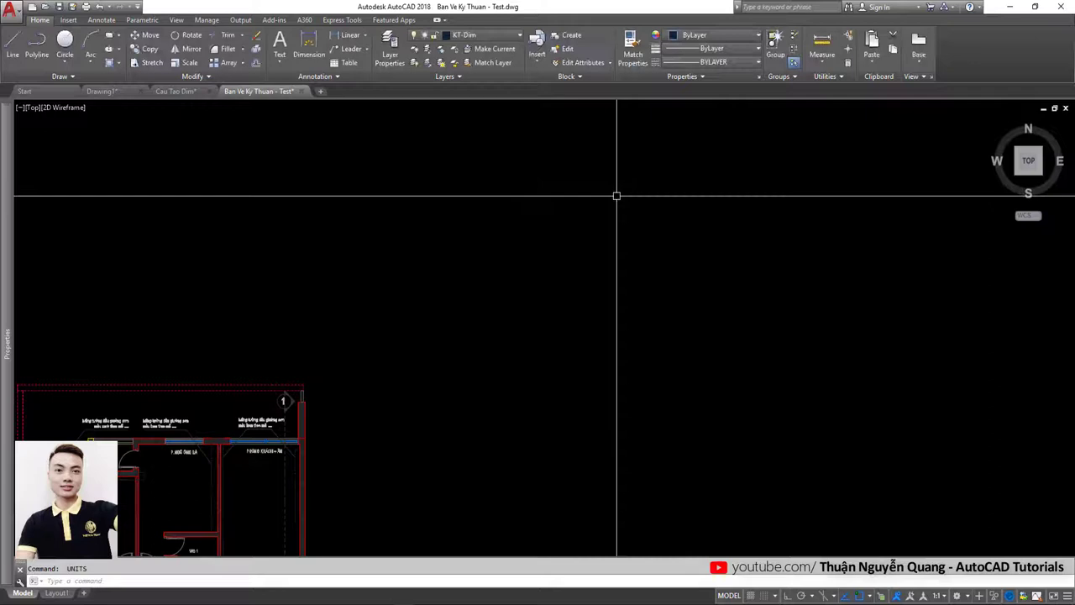
Step: Select the A3 rectangle and pick a base point to move it
{"action": "left_click", "coordinate": [537, 209]}
{"action": "key", "text": "Return"}
{"action": "left_click", "coordinate": [538, 308]}
{"action": "scroll", "coordinate": [533, 312], "scroll_direction": "down", "scroll_amount": 5}
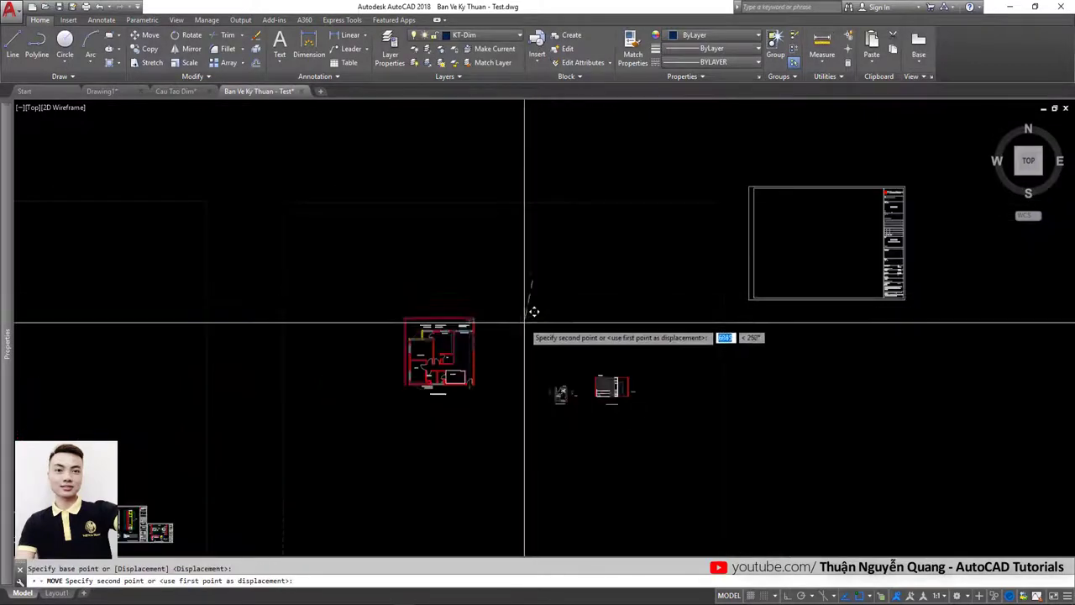
Step: Scale the title-block frame by 0.01 and move it beside the plans
{"action": "type", "text": "sc"}
{"action": "key", "text": "Return"}
{"action": "left_click", "coordinate": [819, 256]}
{"action": "type", "text": "0.01"}
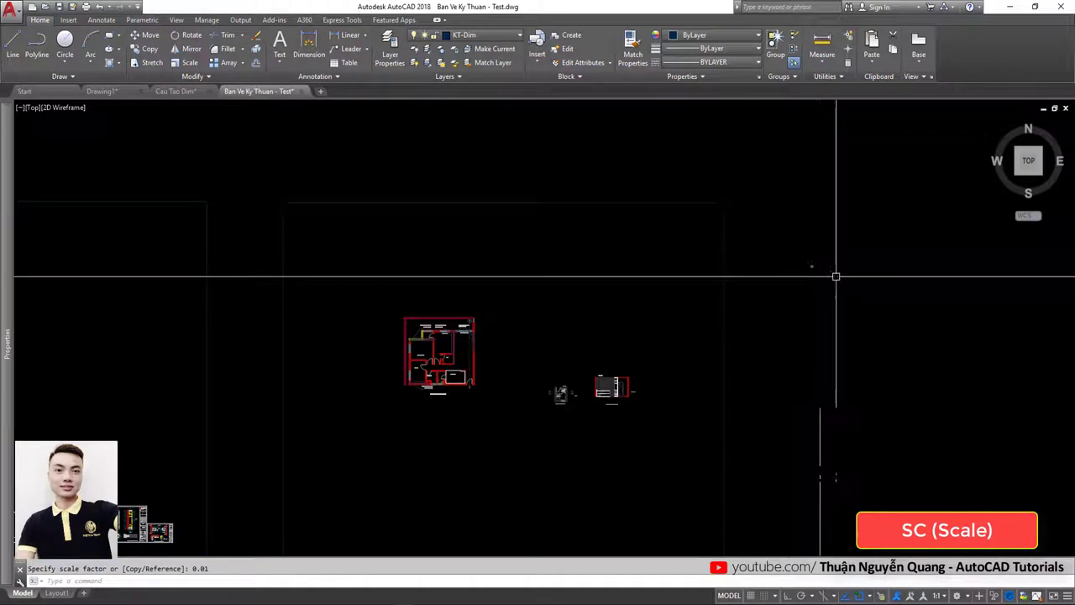
{"action": "key", "text": "Return"}
{"action": "type", "text": "m"}
{"action": "key", "text": "Return"}
{"action": "left_click", "coordinate": [850, 261]}
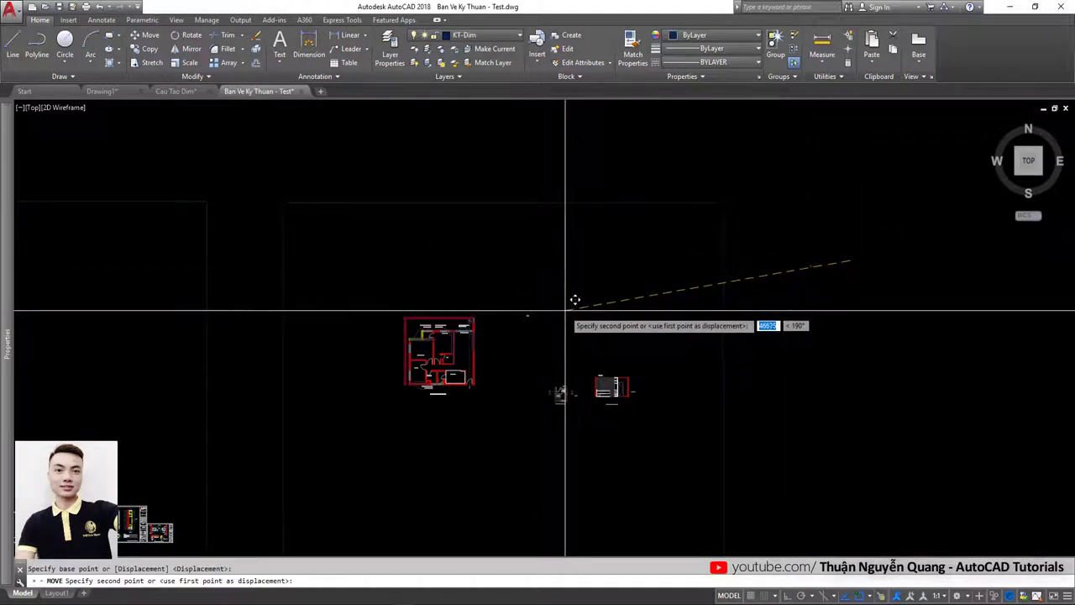
{"action": "left_click", "coordinate": [574, 300]}
{"action": "scroll", "coordinate": [540, 312], "scroll_direction": "up", "scroll_amount": 5}
Step: Move the scaled frame down and to the left
{"action": "left_click", "coordinate": [532, 252]}
{"action": "left_click", "coordinate": [492, 300]}
{"action": "scroll", "coordinate": [506, 297], "scroll_direction": "up", "scroll_amount": 2}
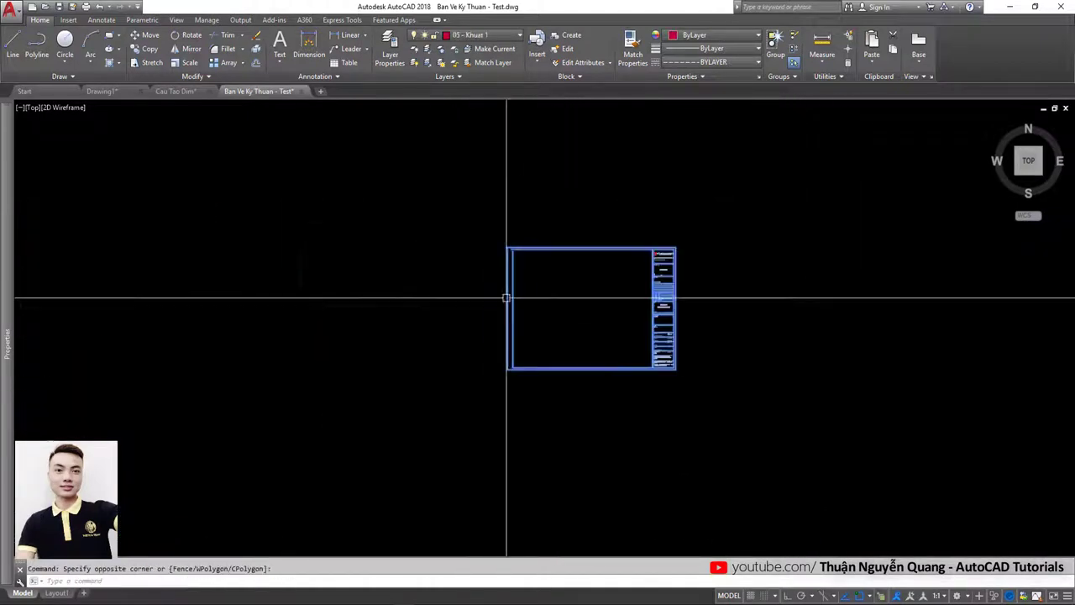
{"action": "key", "text": "Return"}
{"action": "left_click", "coordinate": [688, 293]}
{"action": "left_click", "coordinate": [649, 314]}
{"action": "left_click", "coordinate": [469, 297]}
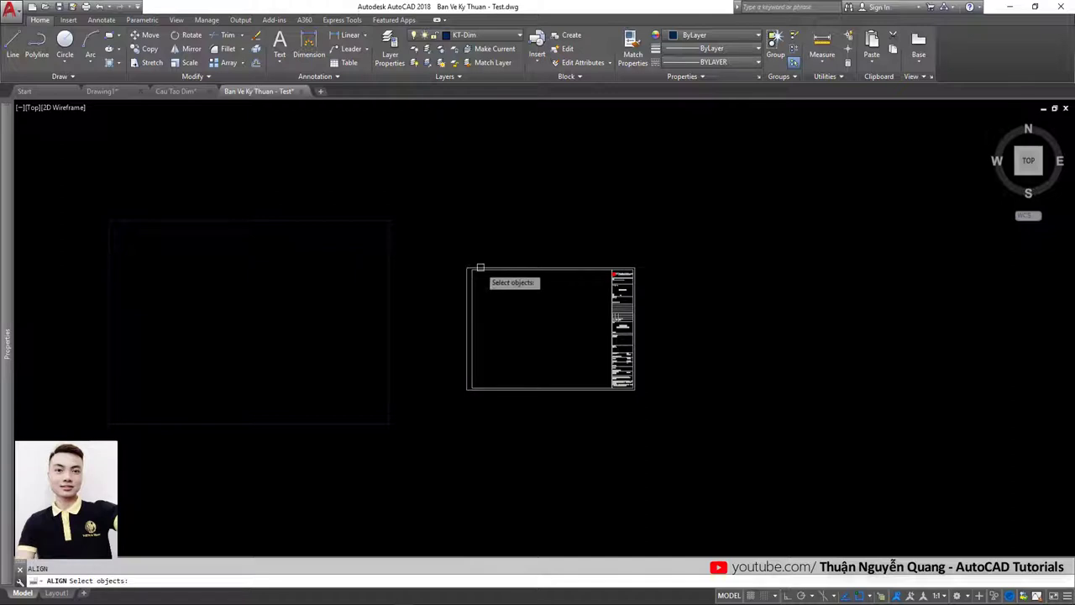
Step: Align the frame's left corners to the large rectangle's corners, scaling it to fit
{"action": "key", "text": "Return"}
{"action": "left_click", "coordinate": [467, 268]}
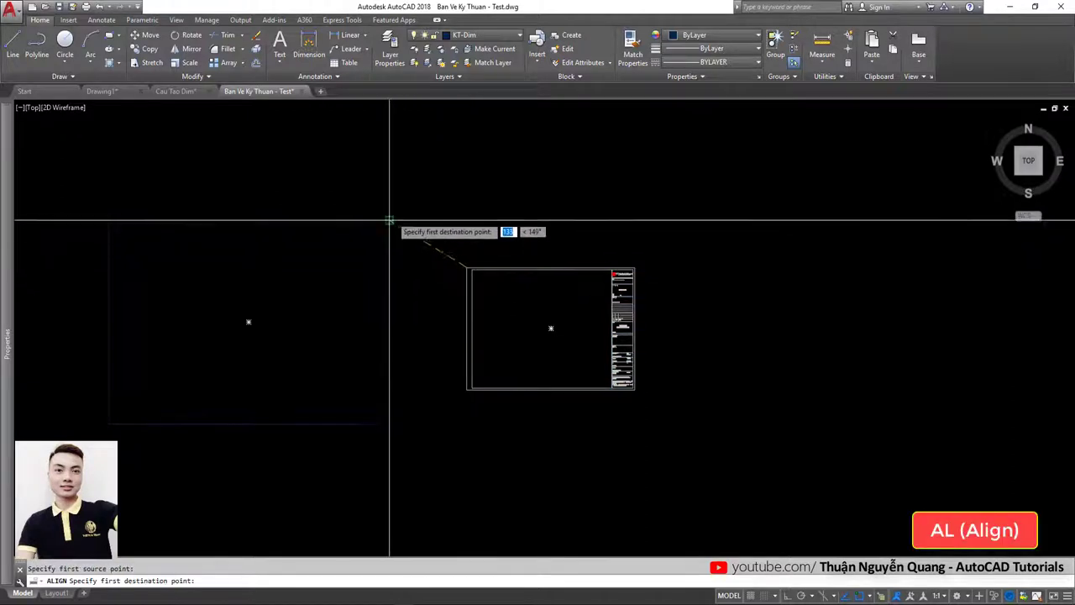
{"action": "left_click", "coordinate": [389, 221]}
{"action": "left_click", "coordinate": [467, 389]}
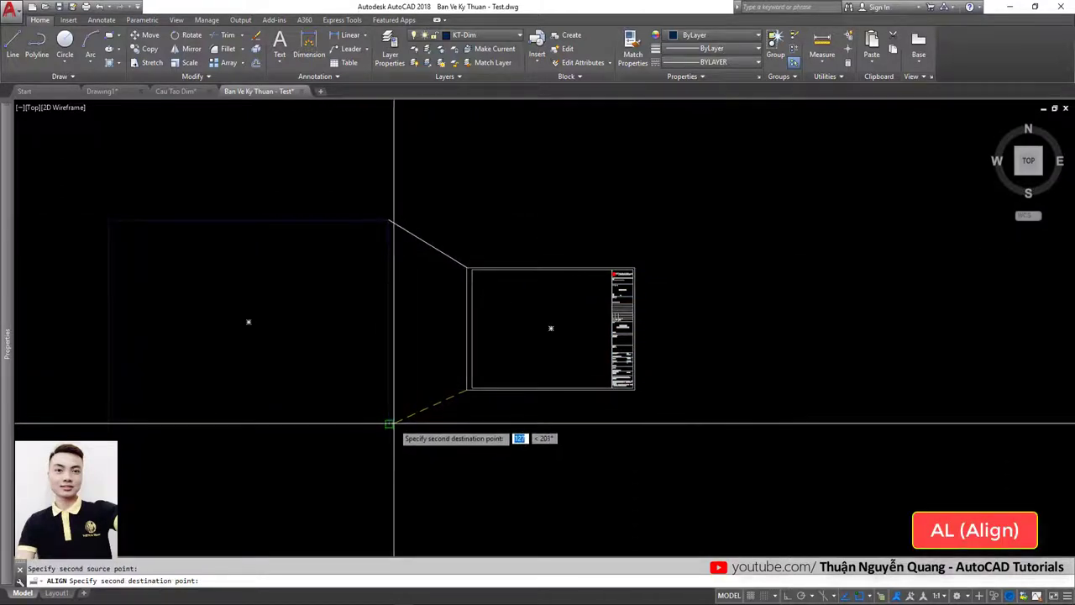
{"action": "left_click", "coordinate": [240, 580]}
{"action": "left_click", "coordinate": [384, 276]}
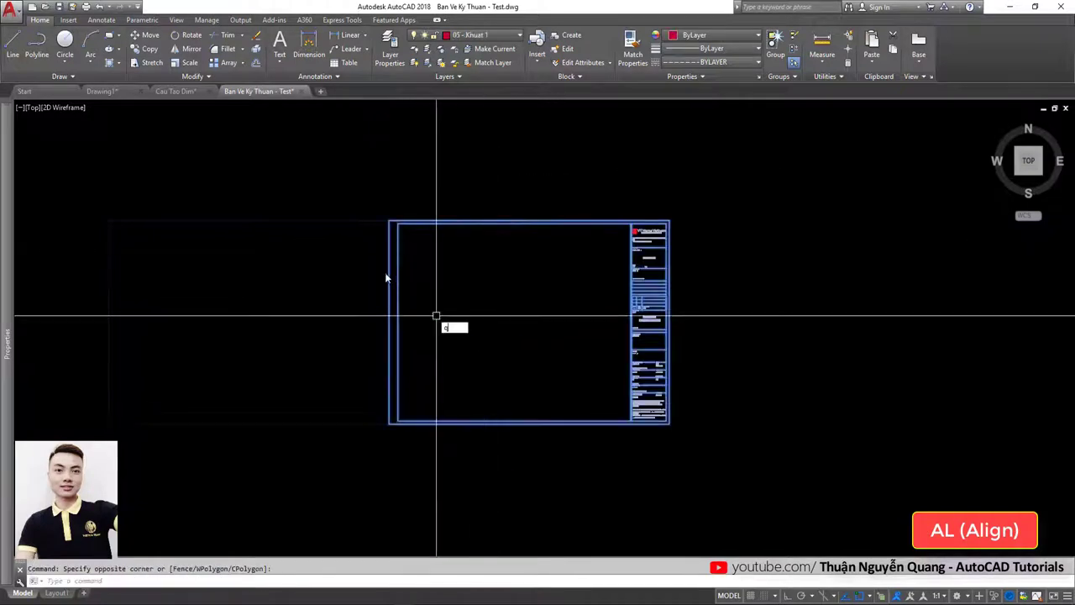
Step: Move the enlarged frame to its new position
{"action": "type", "text": "m"}
{"action": "key", "text": "Return"}
{"action": "left_click", "coordinate": [389, 221]}
{"action": "middle_click_drag", "start_coordinate": [264, 271], "coordinate": [521, 291]}
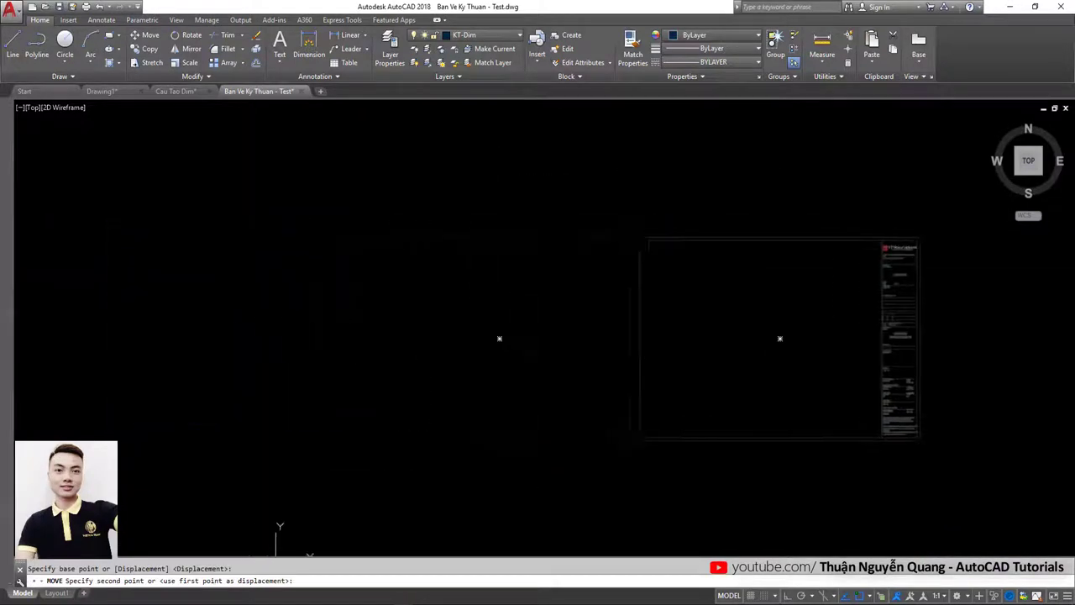
{"action": "left_click", "coordinate": [359, 239]}
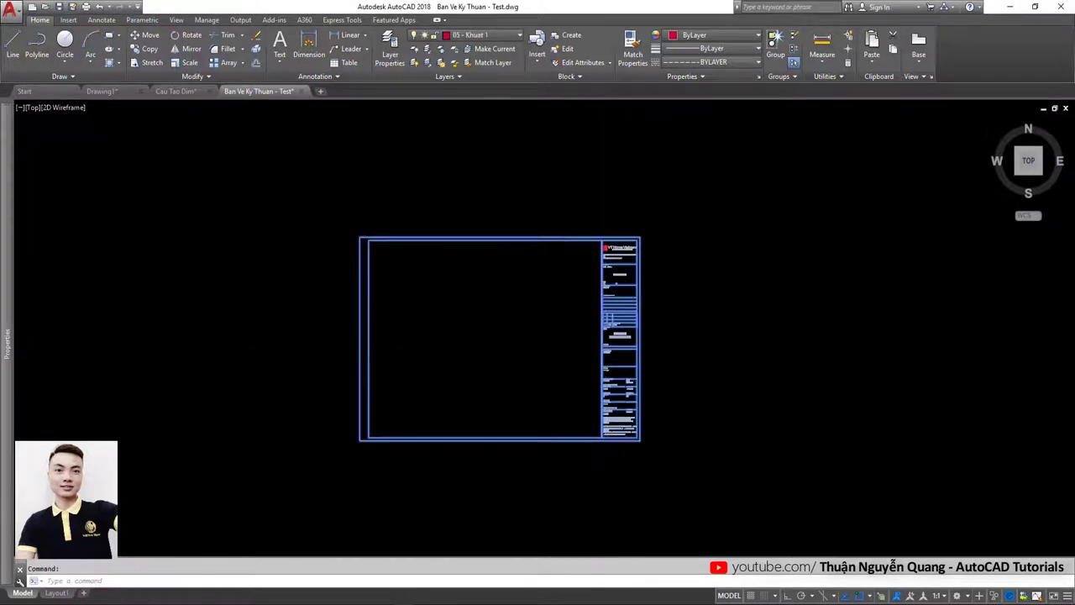
{"action": "key", "text": "m"}
{"action": "key", "text": "space"}
{"action": "left_click", "coordinate": [620, 316]}
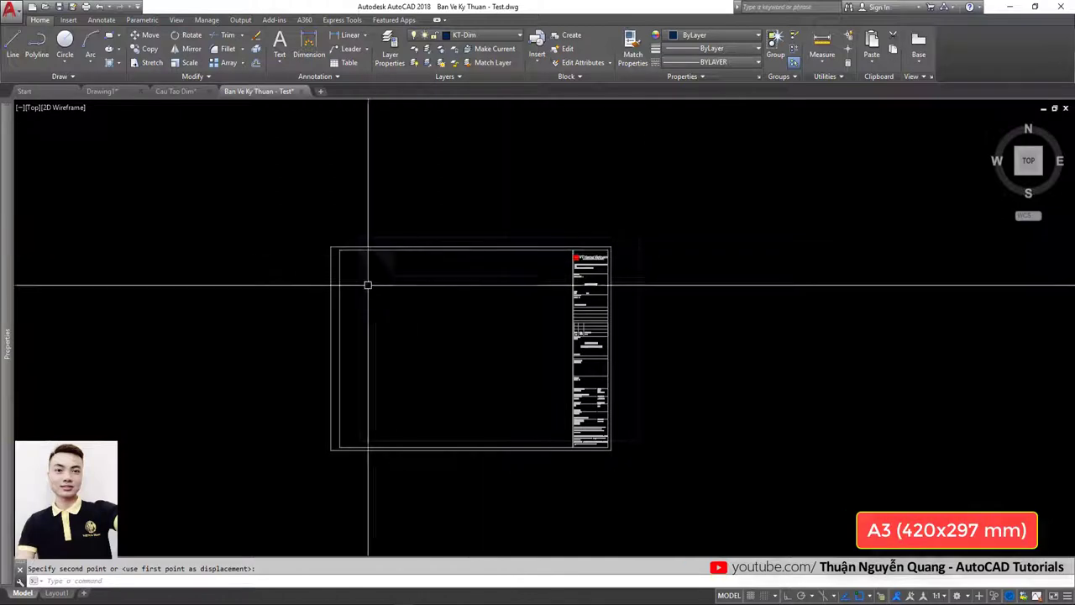
{"action": "key", "text": "Escape"}
Step: Delete the leftover faint outline of the old frame
{"action": "left_click", "coordinate": [655, 221]}
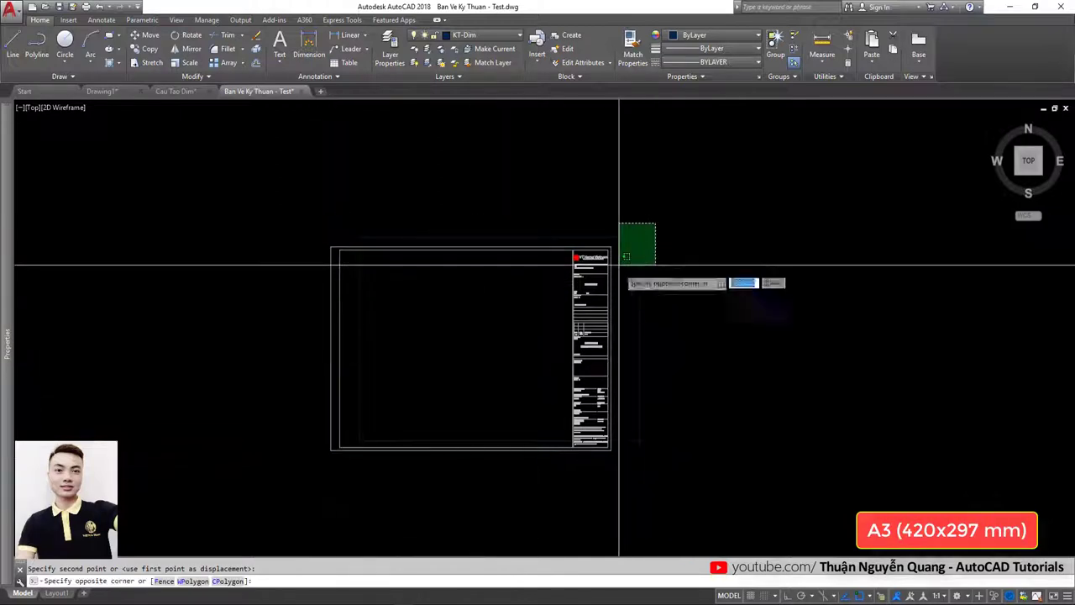
{"action": "left_click", "coordinate": [619, 266]}
{"action": "key", "text": "Delete"}
{"action": "scroll", "coordinate": [522, 257], "scroll_direction": "down", "scroll_amount": 6}
{"action": "left_click", "coordinate": [543, 267]}
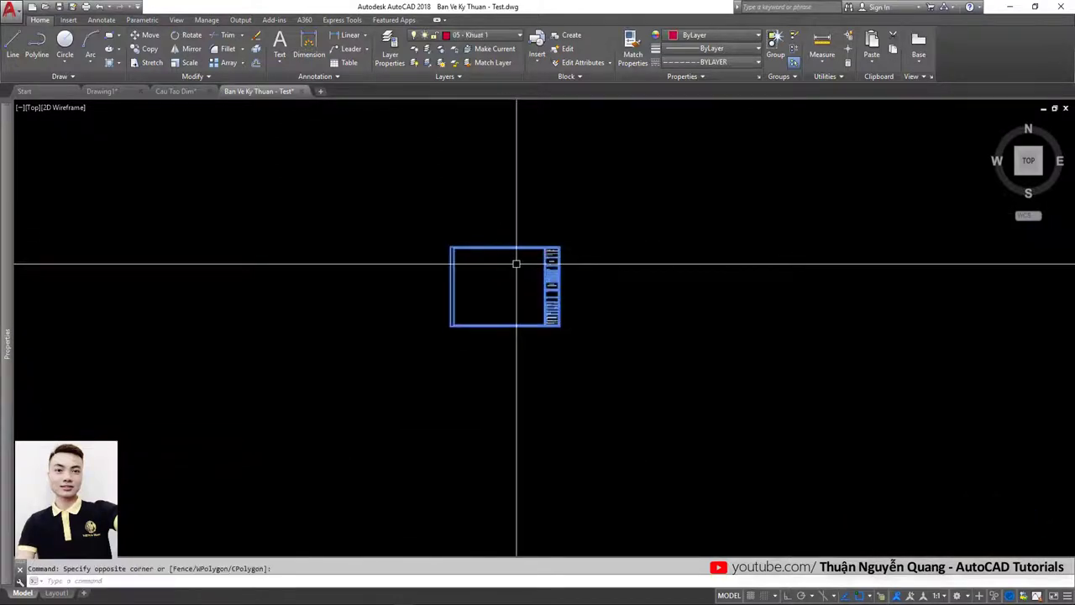
{"action": "scroll", "coordinate": [535, 268], "scroll_direction": "up", "scroll_amount": 3}
{"action": "scroll", "coordinate": [468, 273], "scroll_direction": "up", "scroll_amount": 8}
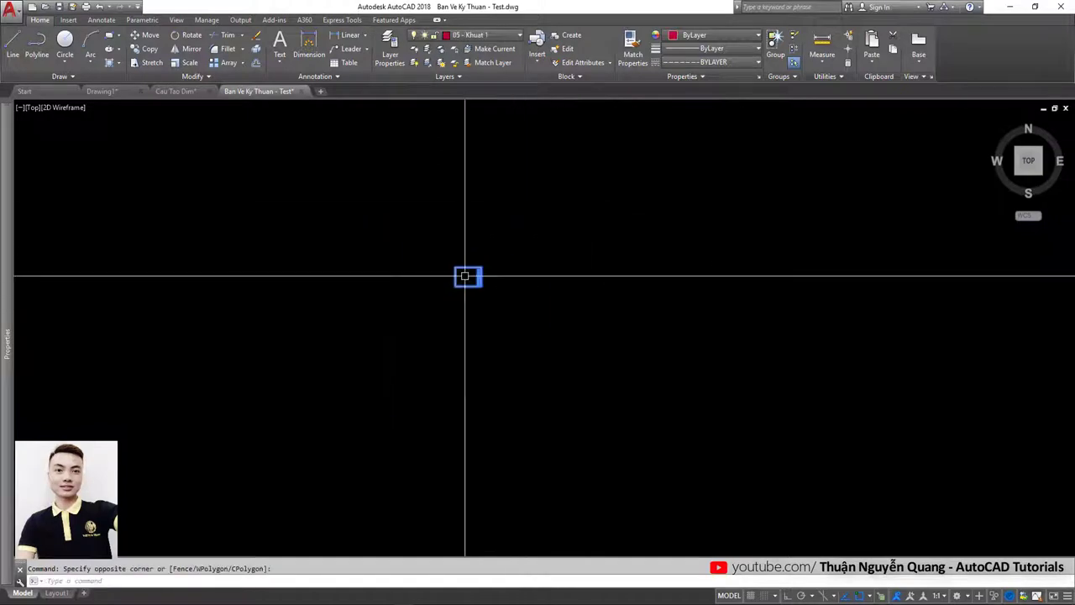
Step: Place two copies of the small frame alongside it
{"action": "left_click", "coordinate": [468, 273]}
{"action": "left_click", "coordinate": [503, 283]}
{"action": "left_click", "coordinate": [548, 298]}
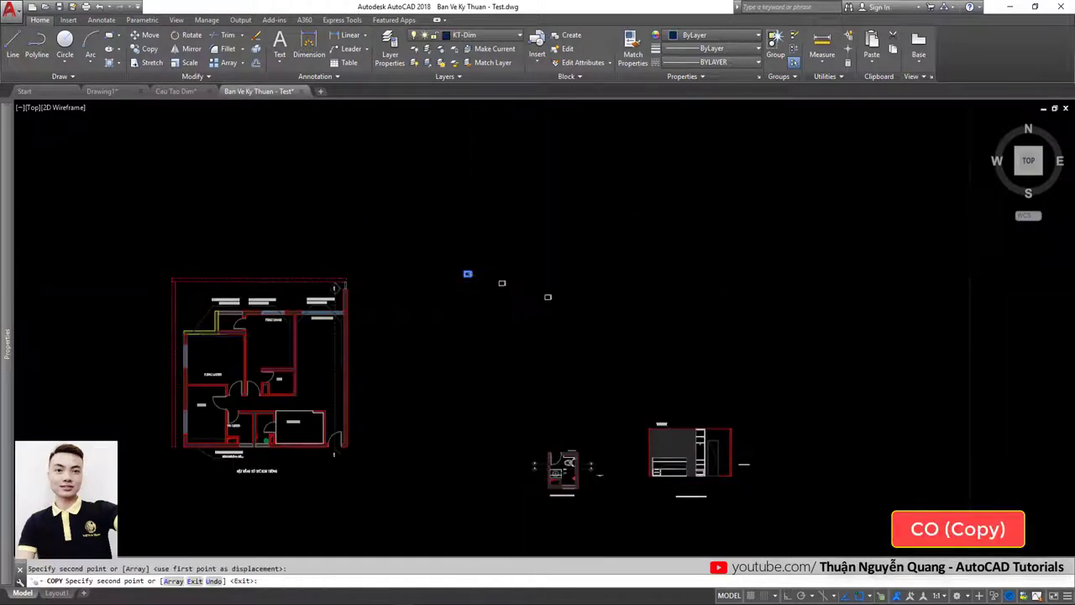
{"action": "key", "text": "Escape"}
Step: Copy a small box to just above the floor plan
{"action": "middle_click_drag", "start_coordinate": [582, 299], "coordinate": [620, 277]}
{"action": "left_click", "coordinate": [613, 286]}
{"action": "left_click", "coordinate": [586, 278]}
{"action": "type", "text": "co"}
{"action": "key", "text": "Return"}
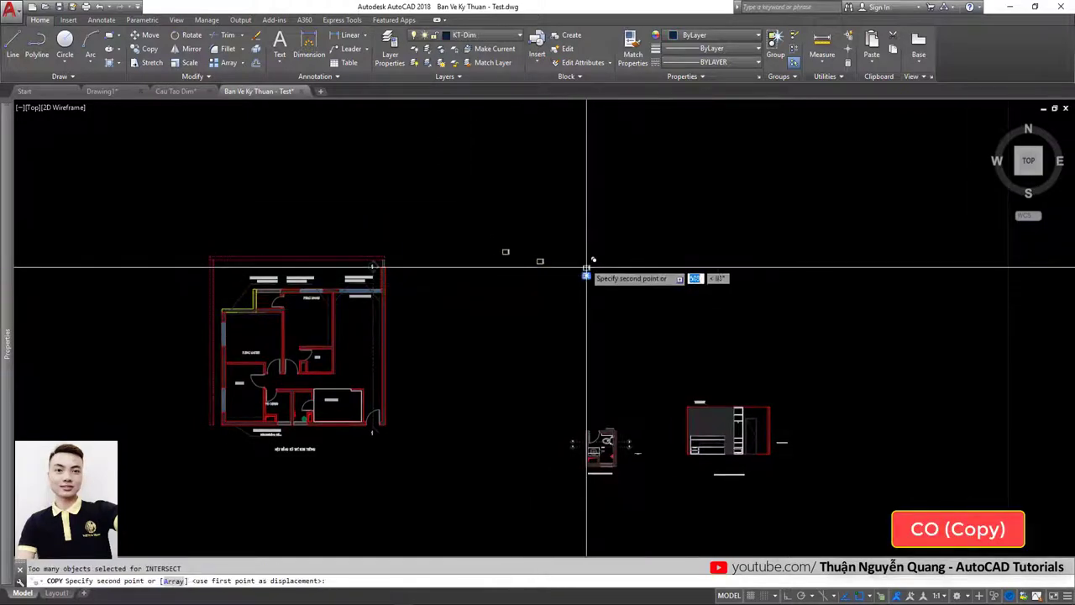
{"action": "left_click", "coordinate": [585, 276]}
{"action": "left_click", "coordinate": [536, 160]}
{"action": "key", "text": "Escape"}
Step: Move the two small boxes next to the floor plans
{"action": "left_click", "coordinate": [500, 228]}
{"action": "left_click", "coordinate": [612, 298]}
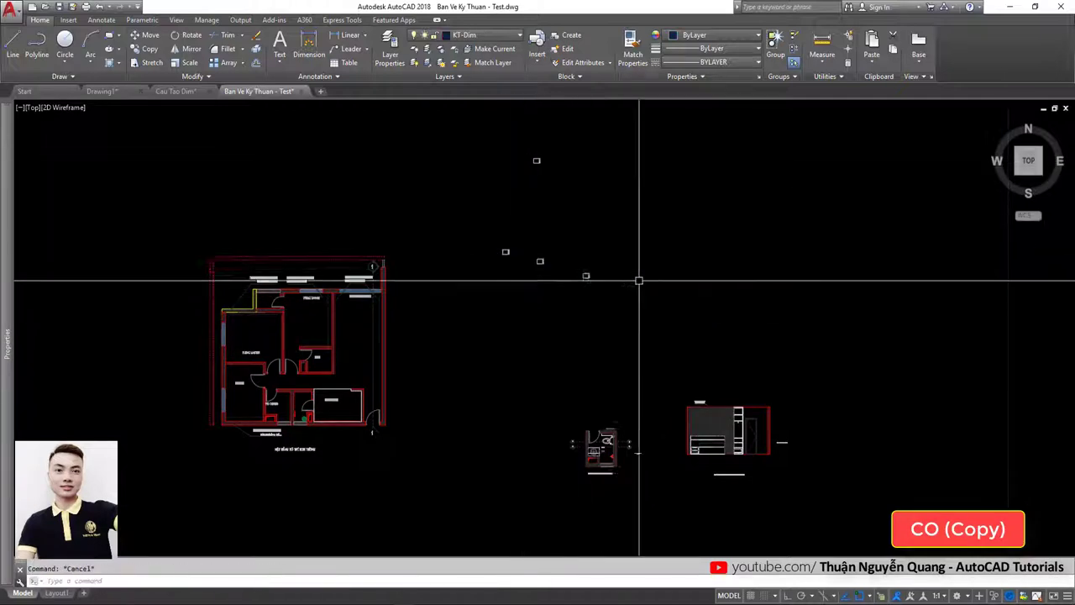
{"action": "left_click", "coordinate": [650, 293]}
{"action": "left_click", "coordinate": [532, 234]}
{"action": "type", "text": "m"}
{"action": "key", "text": "Return"}
{"action": "left_click", "coordinate": [558, 262]}
{"action": "left_click", "coordinate": [624, 290]}
{"action": "left_click", "coordinate": [468, 224]}
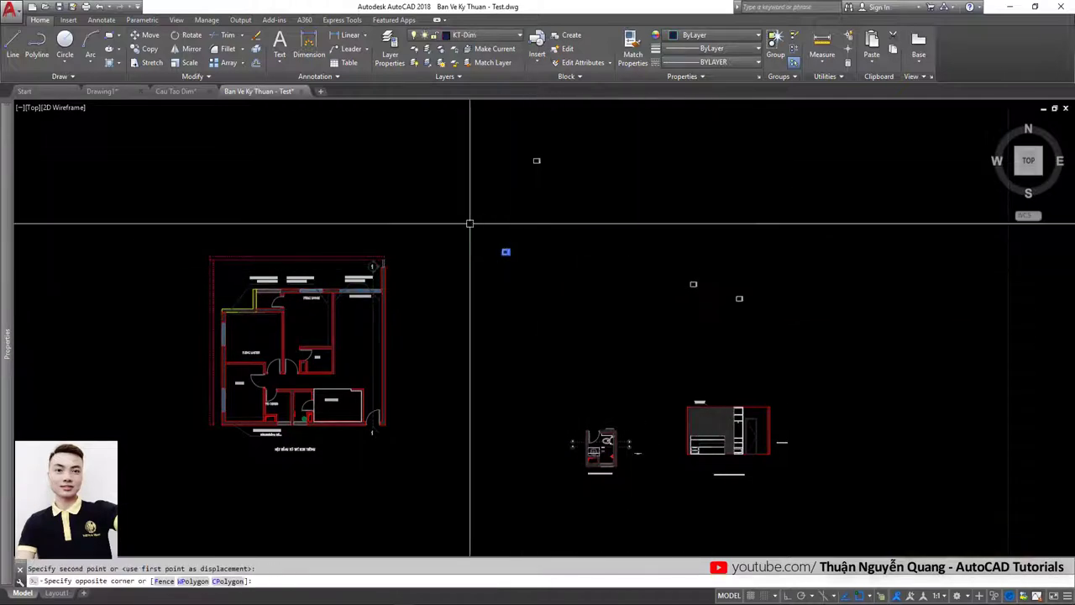
Step: Start scaling the small frame from a base point at its corner
{"action": "middle_click_drag", "start_coordinate": [279, 257], "coordinate": [358, 249]}
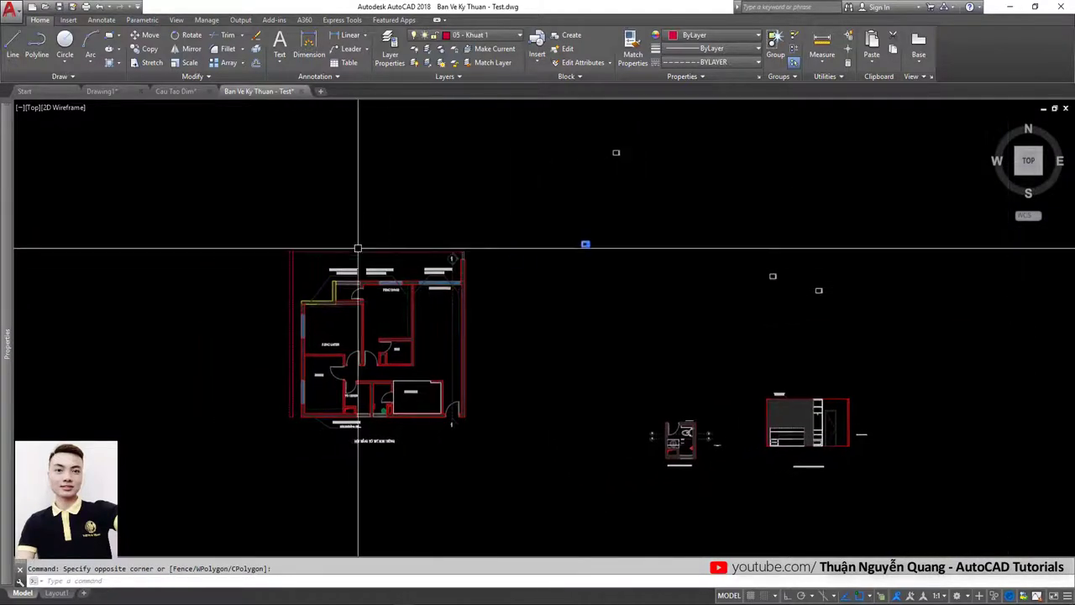
{"action": "left_click", "coordinate": [589, 248]}
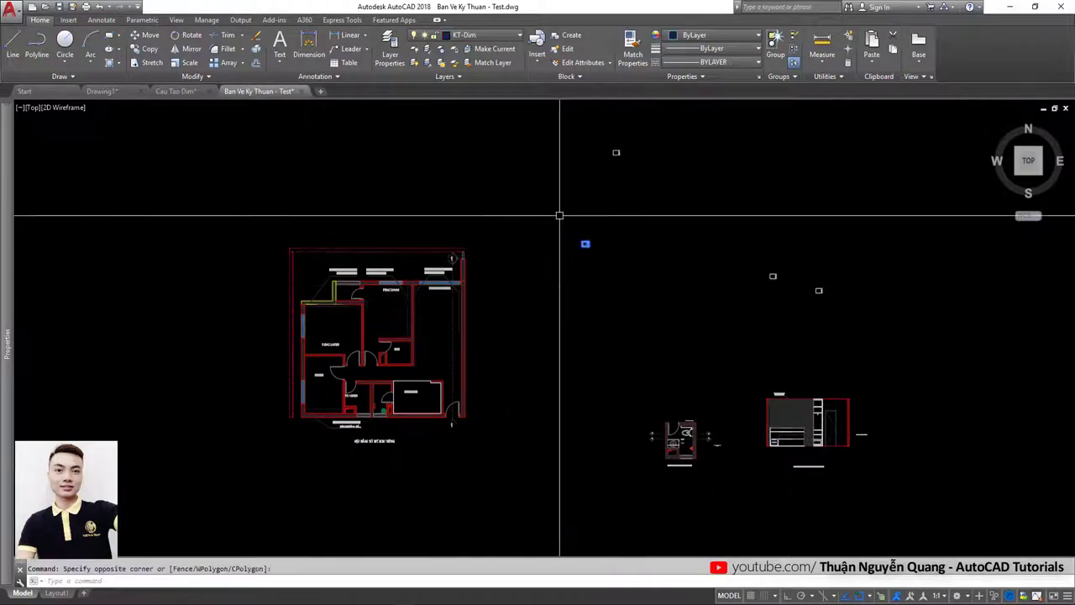
{"action": "type", "text": "sc"}
{"action": "key", "text": "Return"}
{"action": "left_click", "coordinate": [585, 243]}
{"action": "type", "text": "40"}
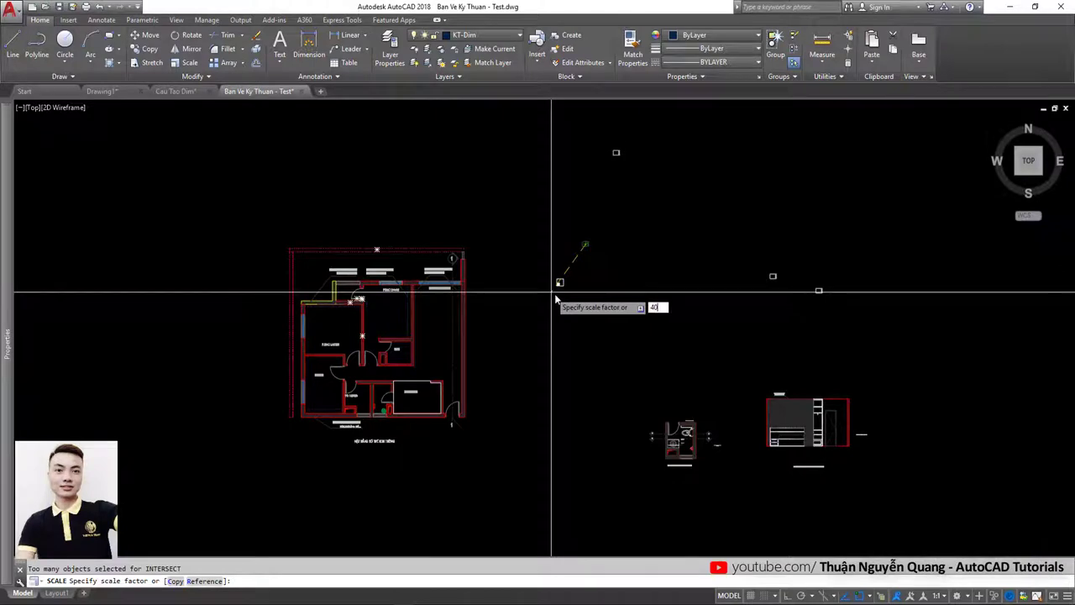
Step: Scale the A3 frame by a factor of 40 and move it around the floor plan
{"action": "key", "text": "Return"}
{"action": "key", "text": "m"}
{"action": "key", "text": "space"}
{"action": "left_click", "coordinate": [680, 240]}
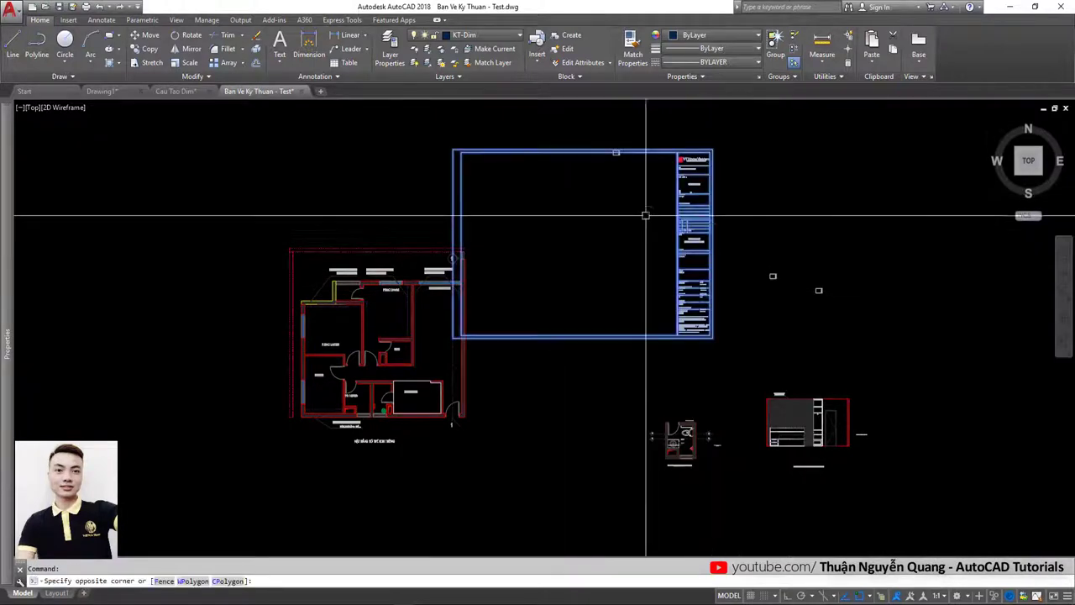
{"action": "left_click", "coordinate": [643, 211]}
{"action": "key", "text": "space"}
{"action": "left_click", "coordinate": [664, 201]}
{"action": "left_click", "coordinate": [460, 297]}
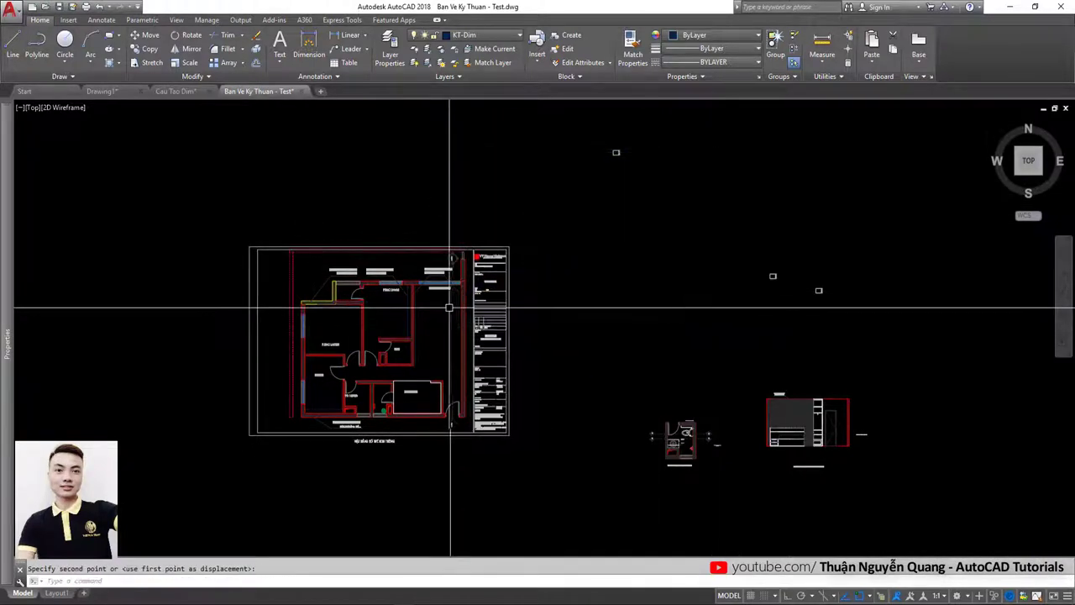
Step: Nudge the frame and title block slightly higher so the plan's title label sits inside
{"action": "scroll", "coordinate": [316, 243], "scroll_direction": "up", "scroll_amount": 2}
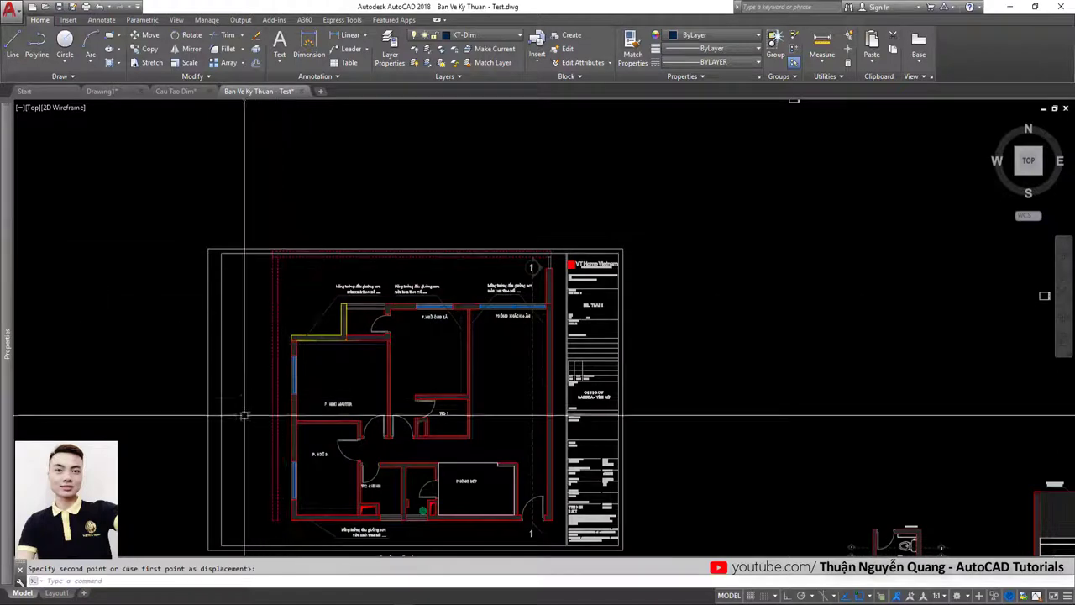
{"action": "middle_click_drag", "start_coordinate": [451, 514], "coordinate": [447, 462]}
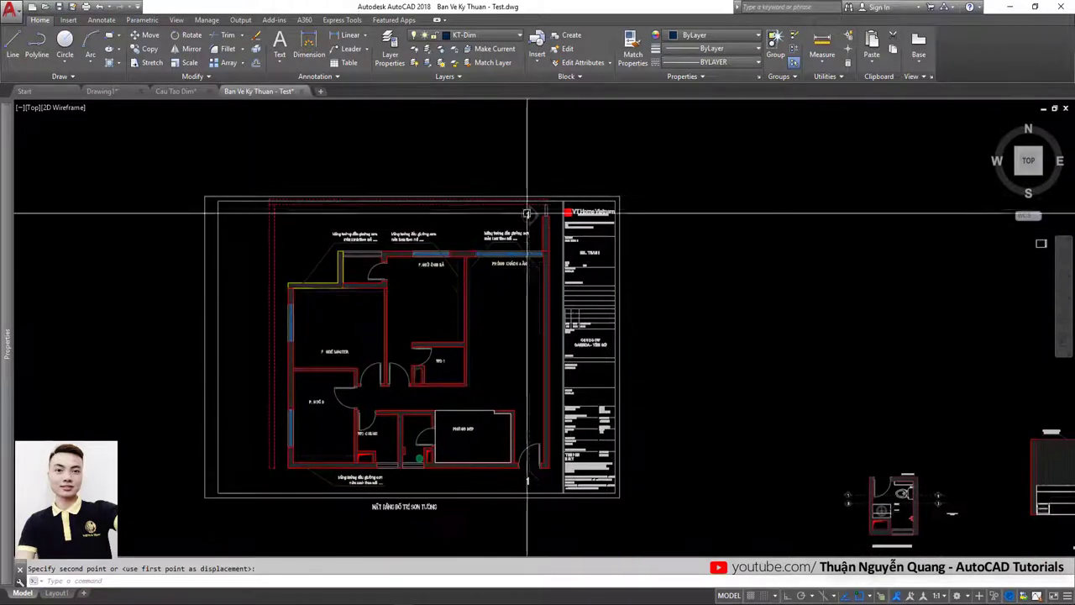
{"action": "left_click", "coordinate": [643, 300]}
{"action": "left_click", "coordinate": [592, 324]}
{"action": "key", "text": "space"}
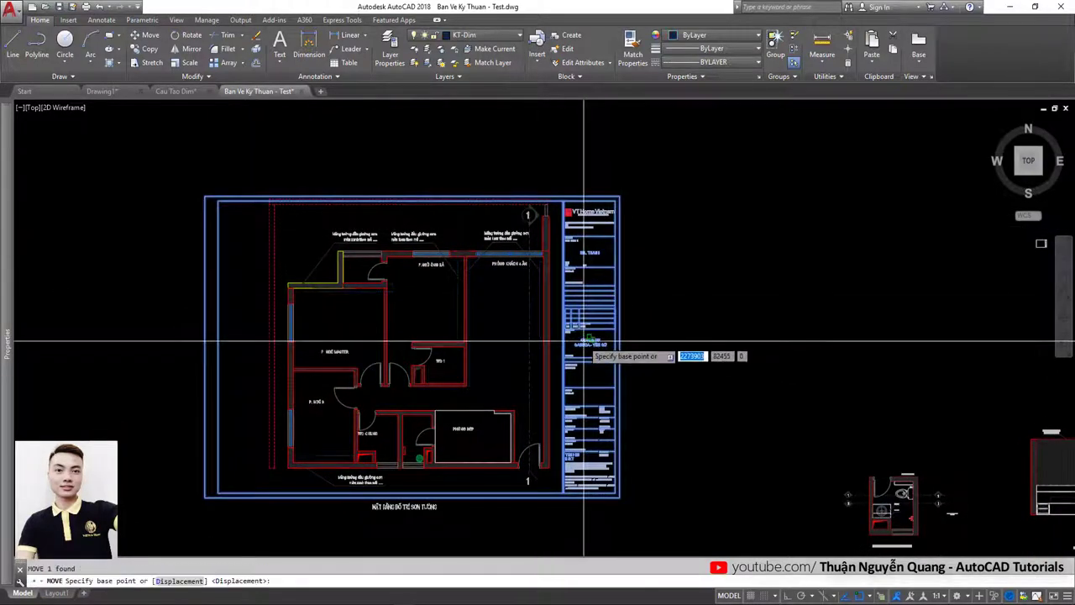
{"action": "left_click", "coordinate": [590, 338]}
{"action": "left_click", "coordinate": [600, 333]}
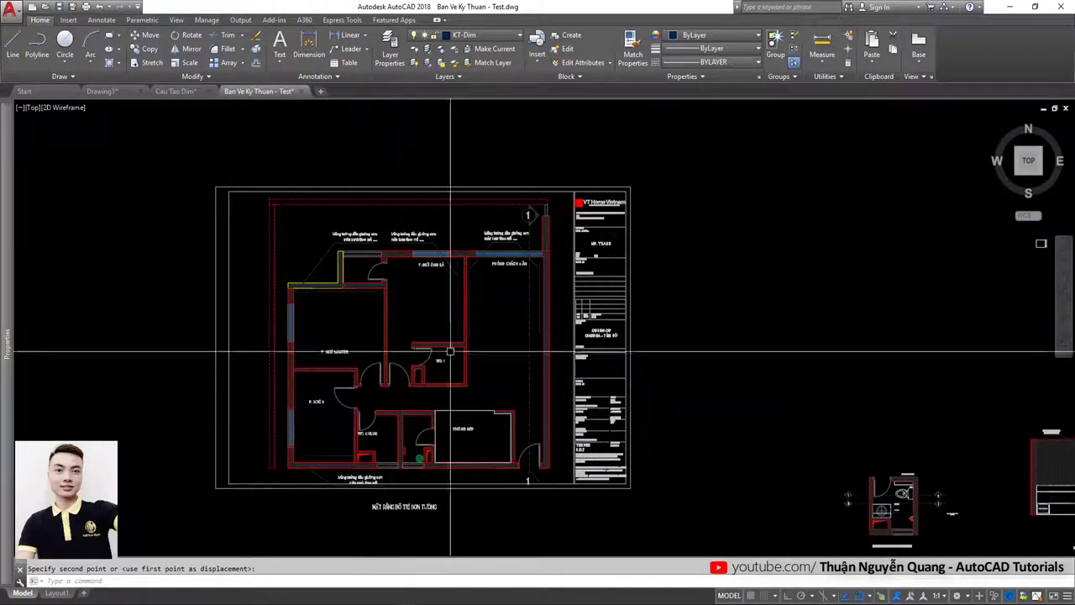
{"action": "scroll", "coordinate": [430, 272], "scroll_direction": "down", "scroll_amount": 2}
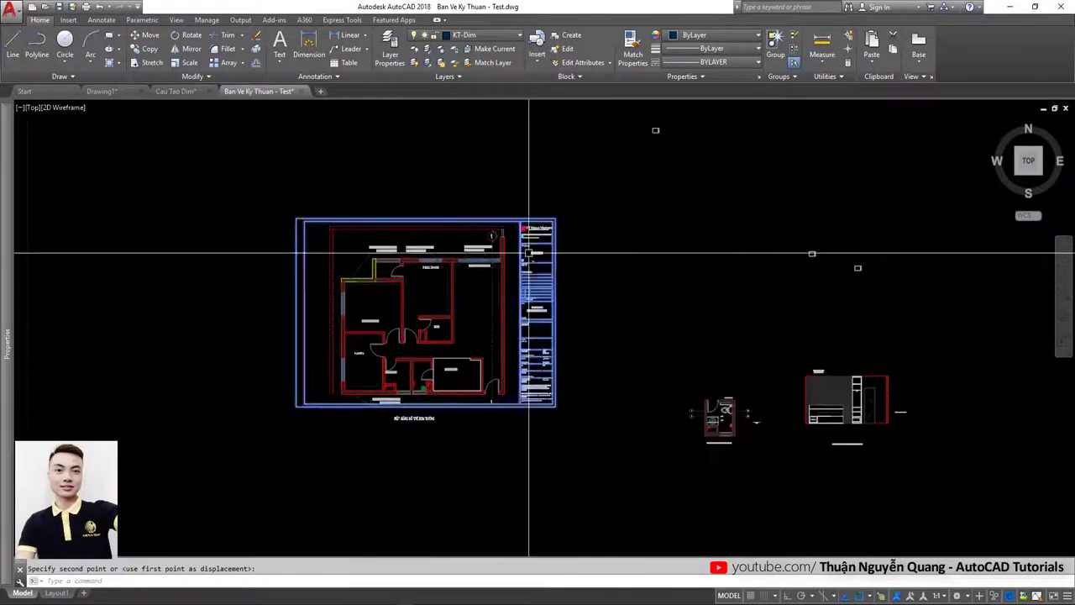
Step: Scale the title-block frame by 60/40 about a base point inside the floor plan
{"action": "type", "text": "c"}
{"action": "key", "text": "Return"}
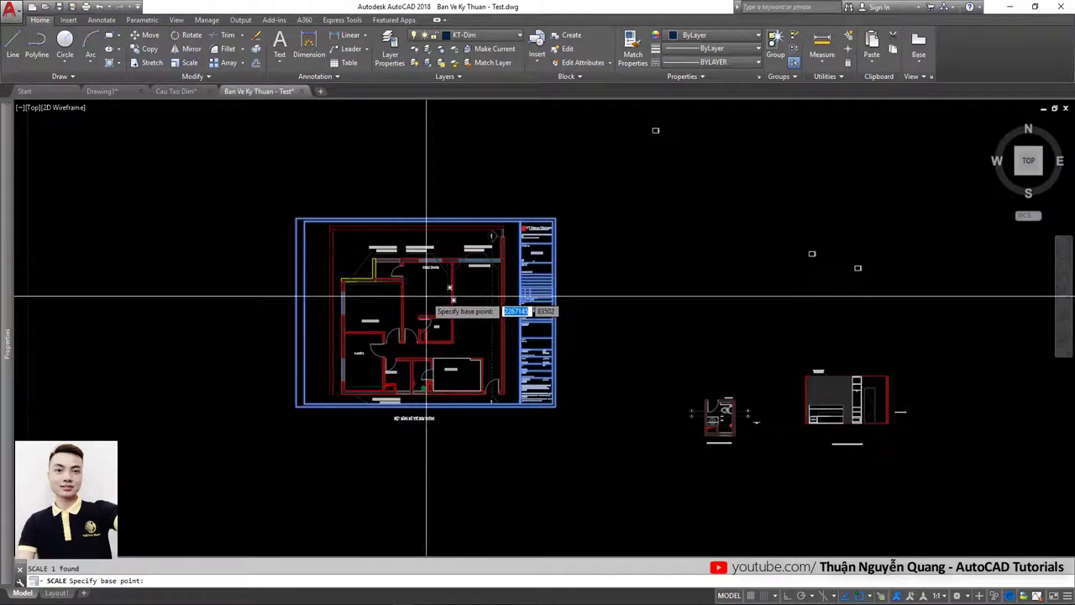
{"action": "left_click", "coordinate": [425, 296]}
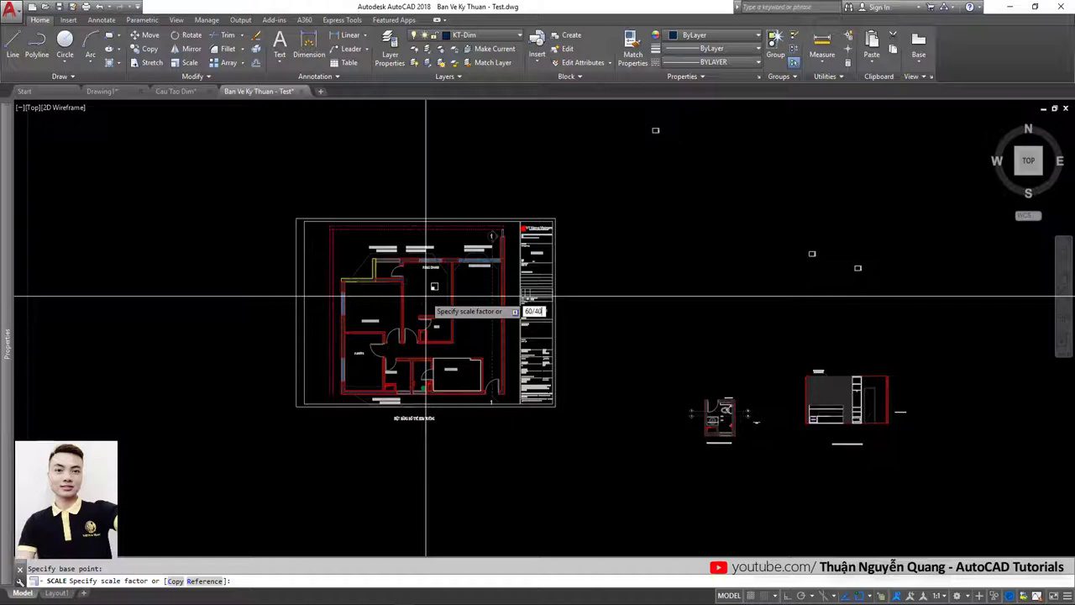
{"action": "type", "text": "60/40"}
{"action": "key", "text": "Return"}
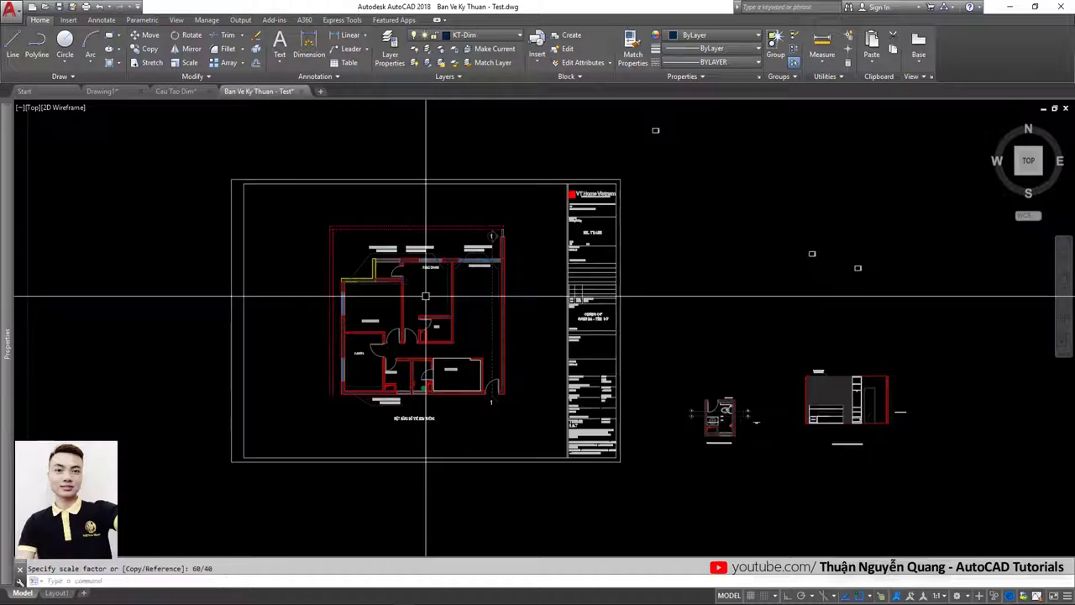
{"action": "middle_click_drag", "start_coordinate": [542, 278], "coordinate": [468, 286]}
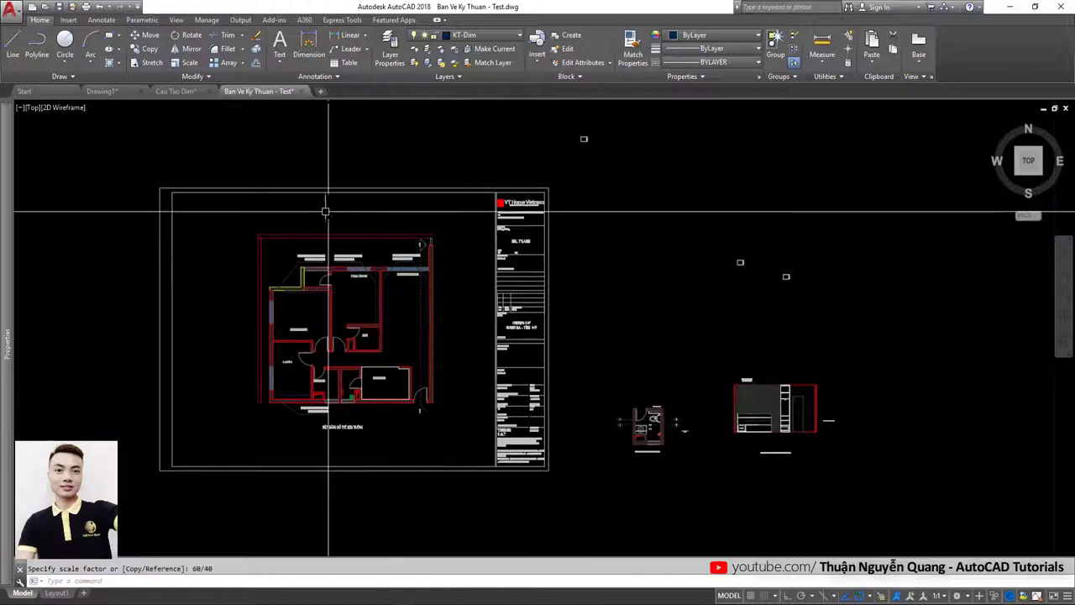
{"action": "scroll", "coordinate": [326, 211], "scroll_direction": "up", "scroll_amount": 2}
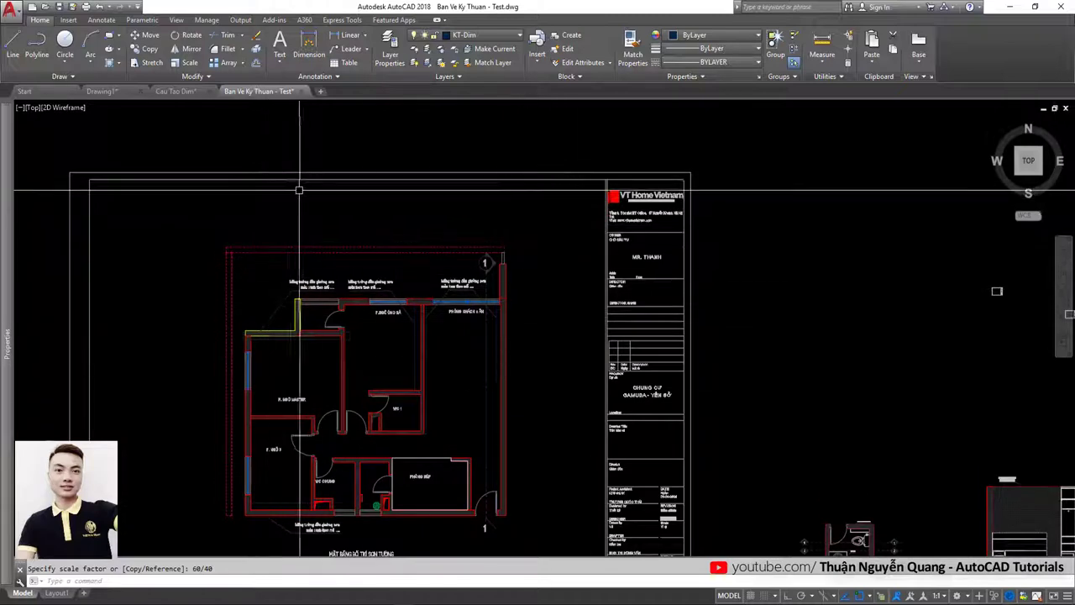
{"action": "middle_click_drag", "start_coordinate": [182, 303], "coordinate": [262, 259]}
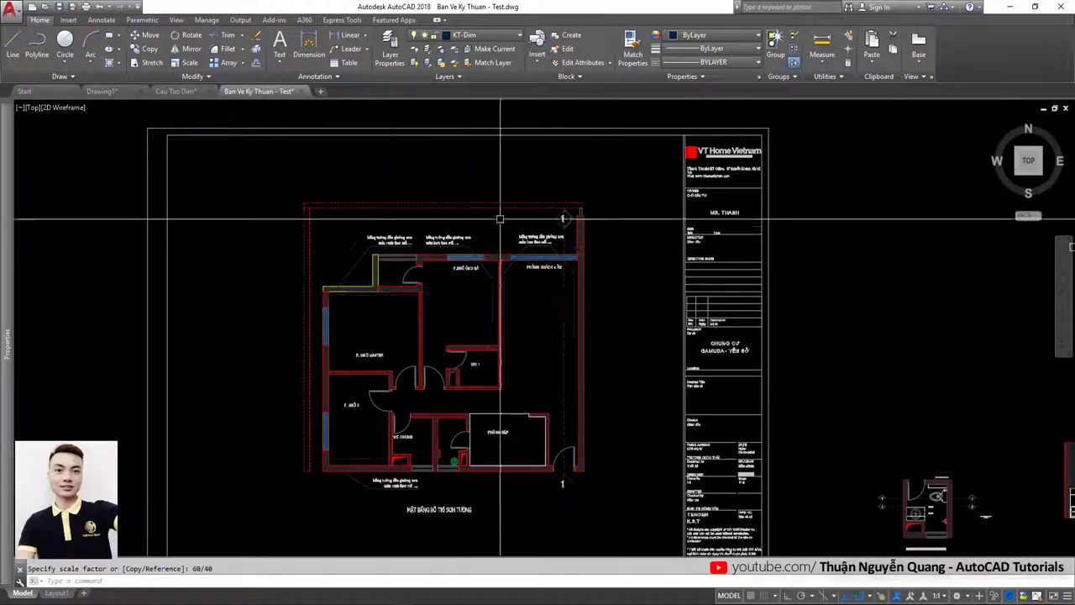
{"action": "scroll", "coordinate": [500, 219], "scroll_direction": "down", "scroll_amount": 4}
Step: Shift the main sheet's title-block frame slightly to the right
{"action": "scroll", "coordinate": [432, 269], "scroll_direction": "down", "scroll_amount": 1}
{"action": "left_click", "coordinate": [439, 283]}
{"action": "type", "text": "m"}
{"action": "key", "text": "Return"}
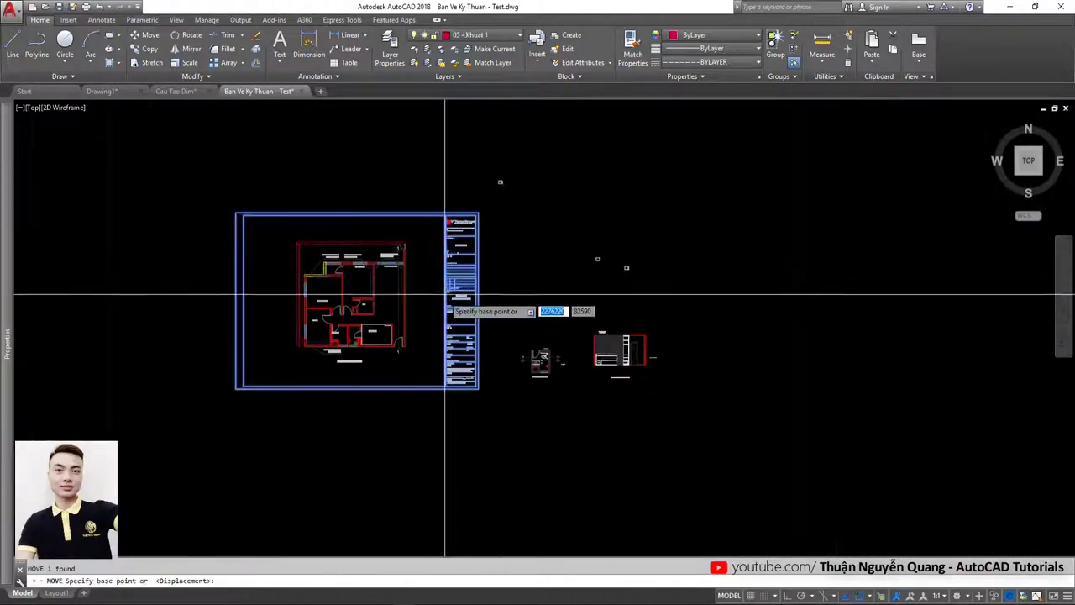
{"action": "left_click", "coordinate": [434, 328]}
{"action": "left_click", "coordinate": [439, 327]}
Step: Move the detail drawings down below the main sheet
{"action": "left_click", "coordinate": [722, 421]}
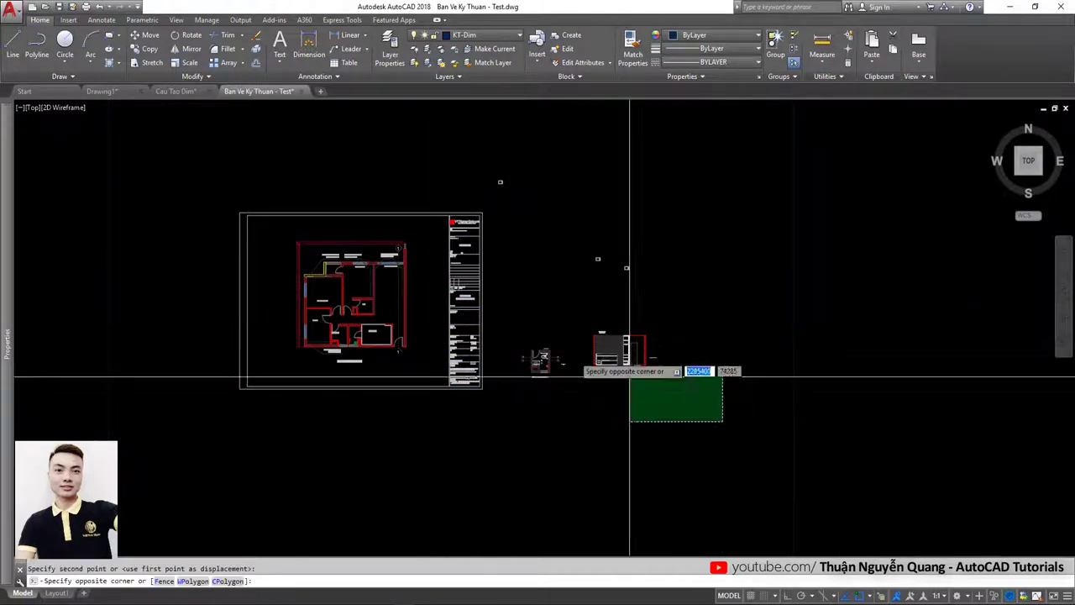
{"action": "left_click", "coordinate": [630, 376]}
{"action": "type", "text": "m"}
{"action": "key", "text": "Return"}
{"action": "left_click", "coordinate": [571, 367]}
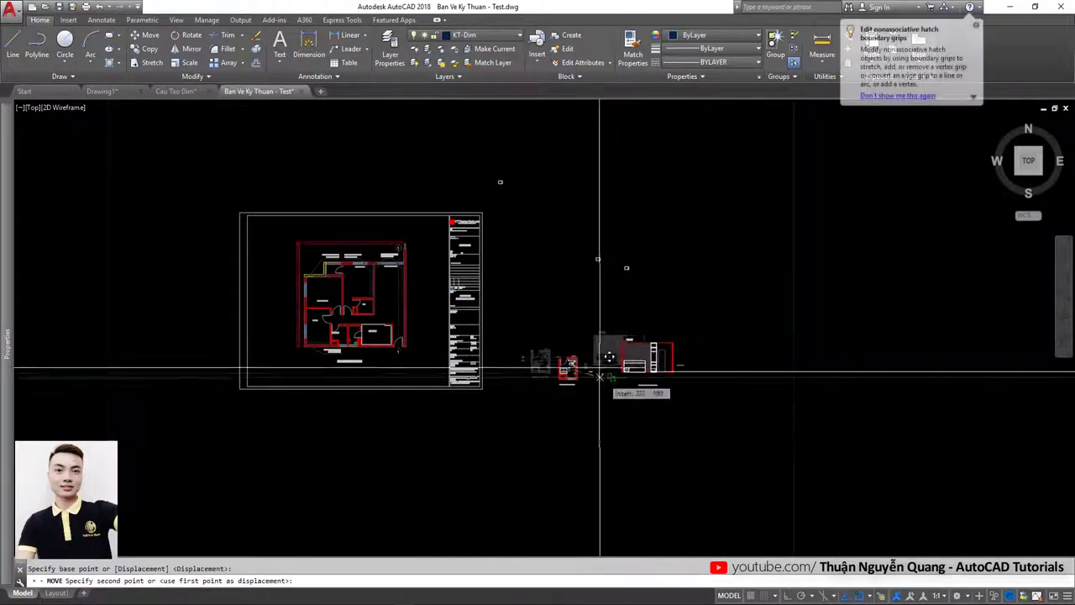
{"action": "scroll", "coordinate": [599, 375], "scroll_direction": "down", "scroll_amount": 2}
{"action": "left_click", "coordinate": [483, 308]}
Step: Move the WC plan drawing below the main sheet
{"action": "left_click", "coordinate": [575, 364]}
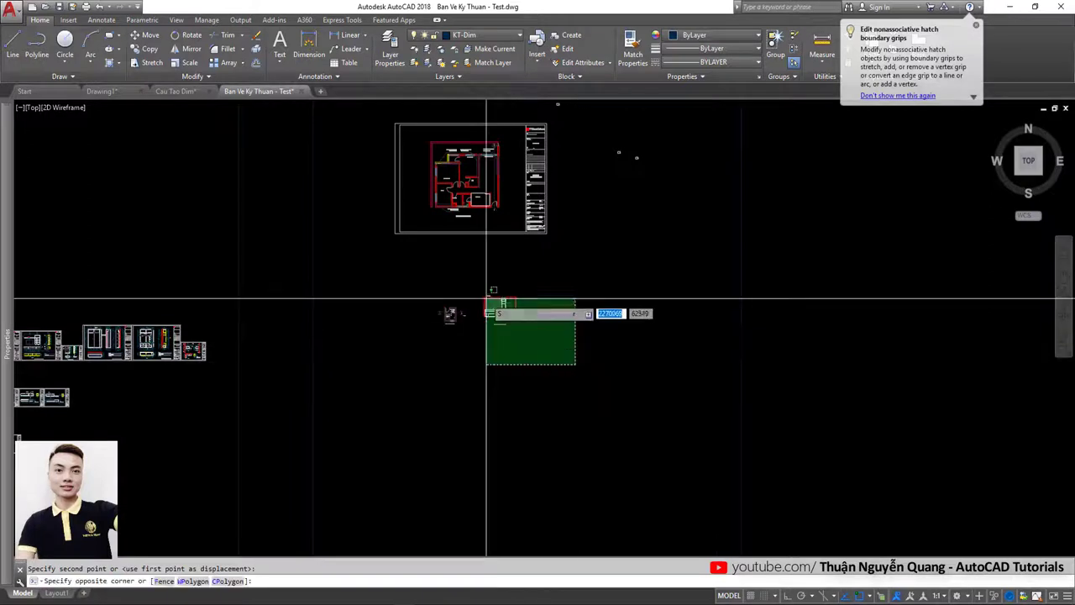
{"action": "left_click", "coordinate": [486, 299]}
{"action": "type", "text": "m"}
{"action": "key", "text": "Return"}
{"action": "left_click", "coordinate": [492, 306]}
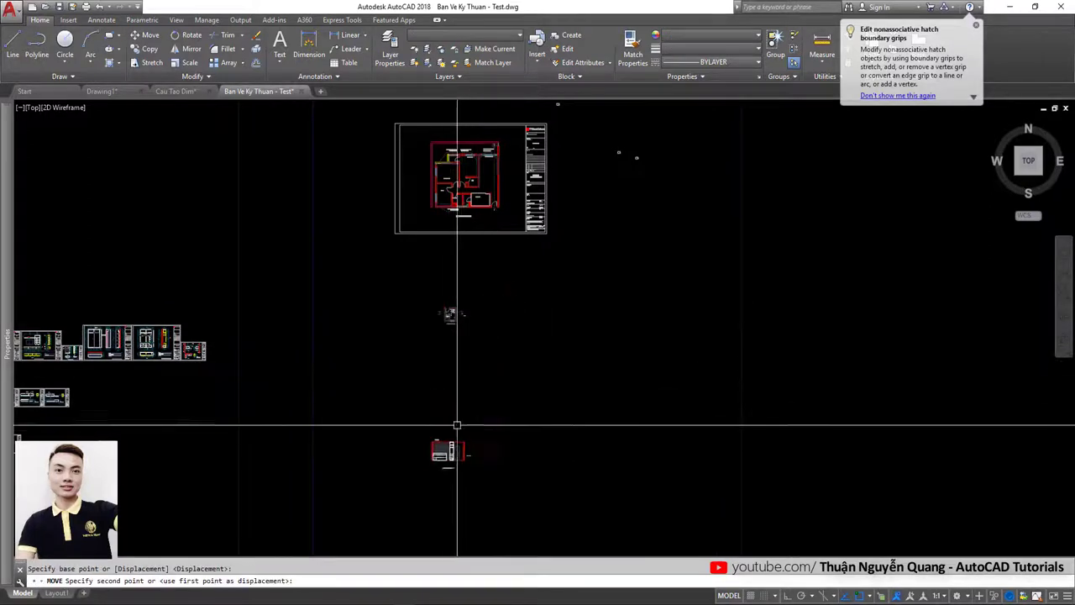
{"action": "left_click", "coordinate": [457, 425]}
Step: Delete the stray label beside the WC plan
{"action": "scroll", "coordinate": [456, 425], "scroll_direction": "up", "scroll_amount": 3}
{"action": "scroll", "coordinate": [462, 314], "scroll_direction": "up", "scroll_amount": 2}
{"action": "scroll", "coordinate": [482, 331], "scroll_direction": "up", "scroll_amount": 2}
{"action": "left_click", "coordinate": [438, 288]}
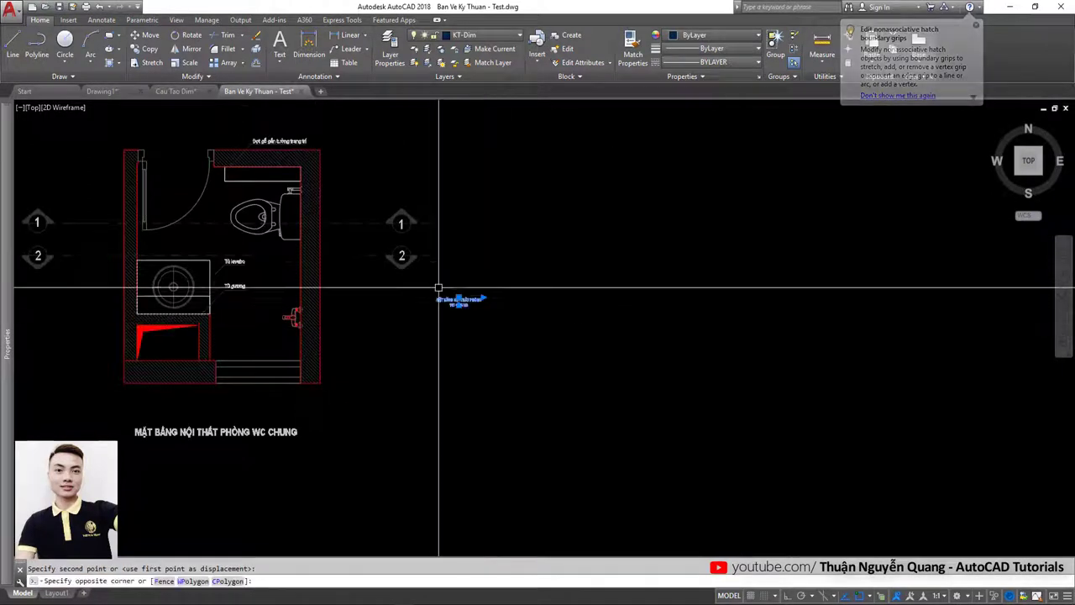
{"action": "scroll", "coordinate": [438, 288], "scroll_direction": "up", "scroll_amount": 3}
{"action": "key", "text": "Delete"}
Step: Move the small label beside the bedroom elevation to its new place
{"action": "scroll", "coordinate": [473, 292], "scroll_direction": "down", "scroll_amount": 5}
{"action": "scroll", "coordinate": [468, 288], "scroll_direction": "up", "scroll_amount": 2}
{"action": "scroll", "coordinate": [482, 314], "scroll_direction": "down", "scroll_amount": 4}
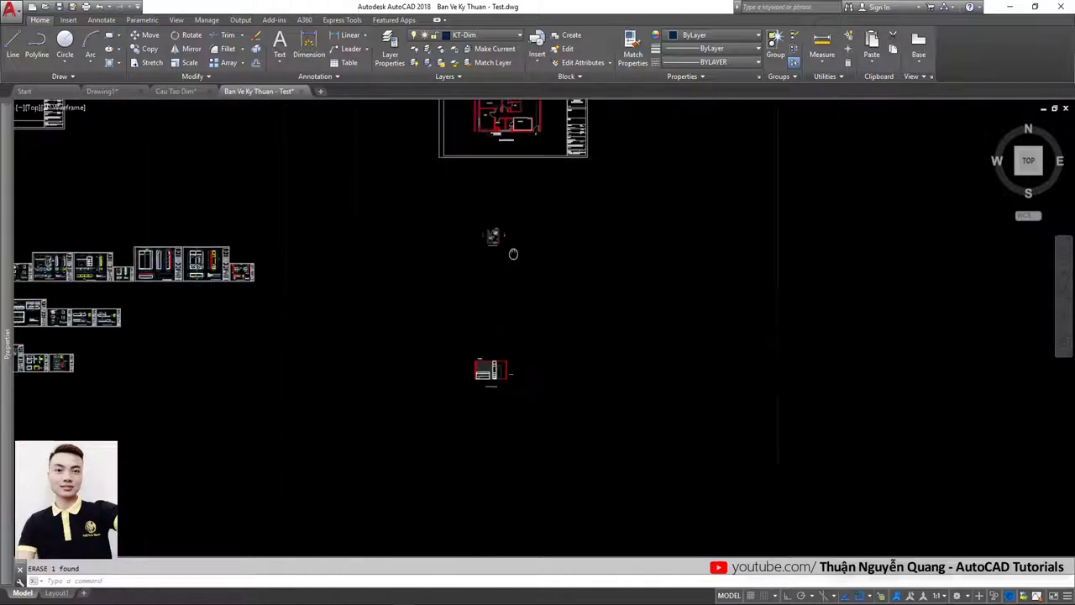
{"action": "scroll", "coordinate": [491, 374], "scroll_direction": "up", "scroll_amount": 7}
{"action": "scroll", "coordinate": [660, 307], "scroll_direction": "up", "scroll_amount": 2}
{"action": "scroll", "coordinate": [679, 307], "scroll_direction": "up", "scroll_amount": 4}
{"action": "scroll", "coordinate": [677, 302], "scroll_direction": "down", "scroll_amount": 4}
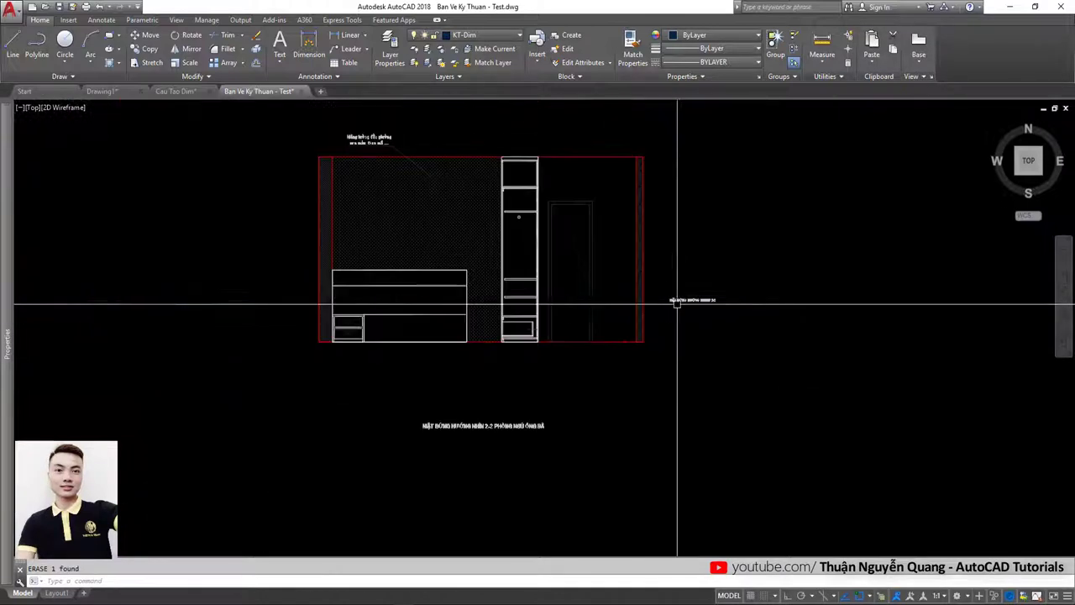
{"action": "left_click", "coordinate": [482, 425]}
{"action": "key", "text": "m"}
{"action": "key", "text": "Return"}
{"action": "left_click", "coordinate": [479, 432]}
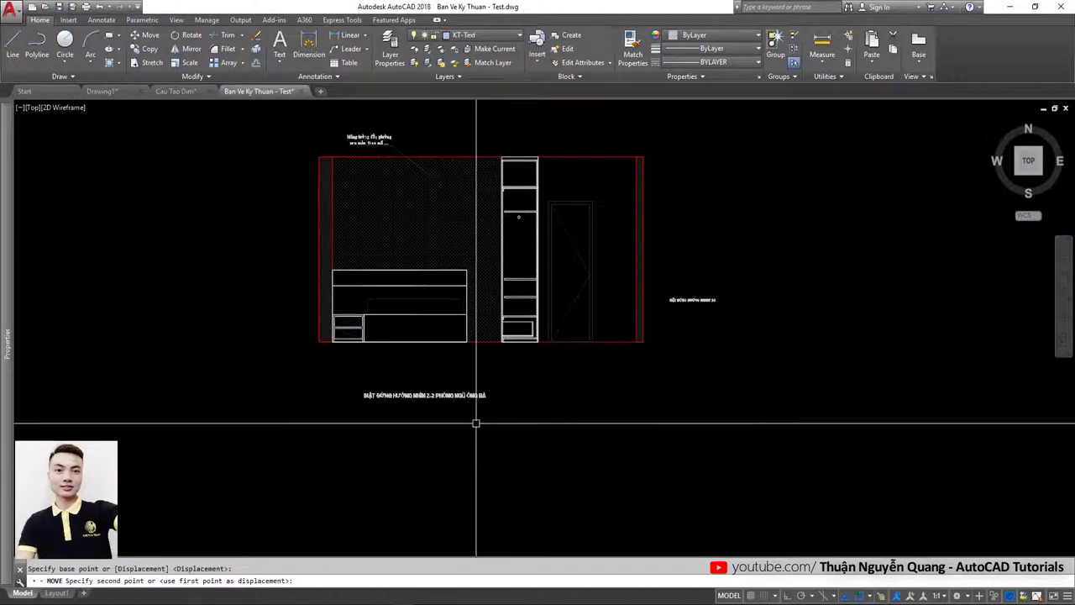
{"action": "scroll", "coordinate": [470, 367], "scroll_direction": "down", "scroll_amount": 5}
{"action": "scroll", "coordinate": [470, 367], "scroll_direction": "up", "scroll_amount": 5}
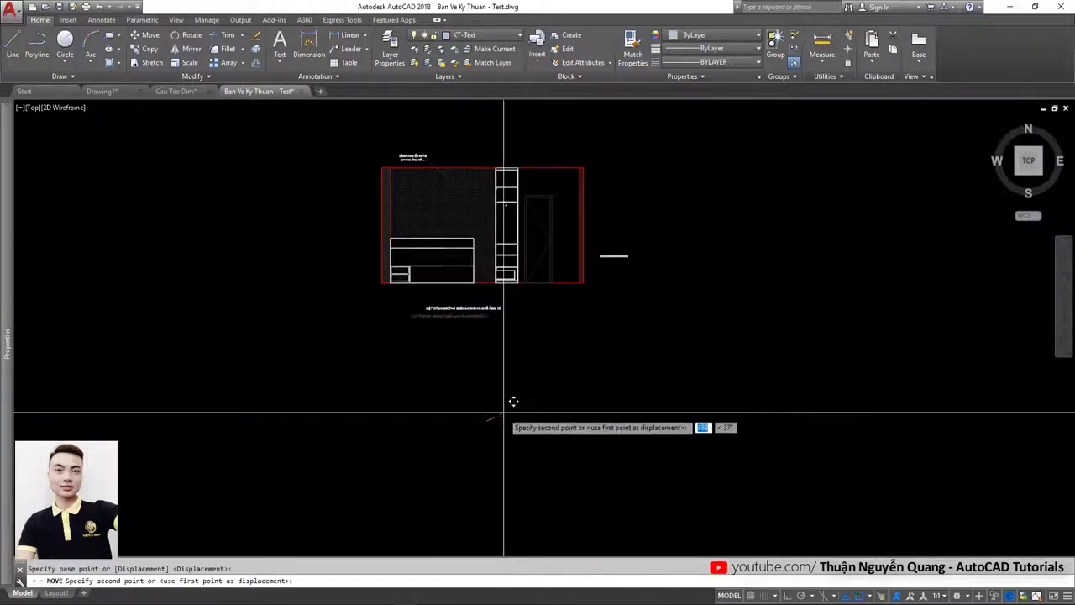
{"action": "scroll", "coordinate": [508, 353], "scroll_direction": "down", "scroll_amount": 5}
{"action": "scroll", "coordinate": [568, 265], "scroll_direction": "up", "scroll_amount": 2}
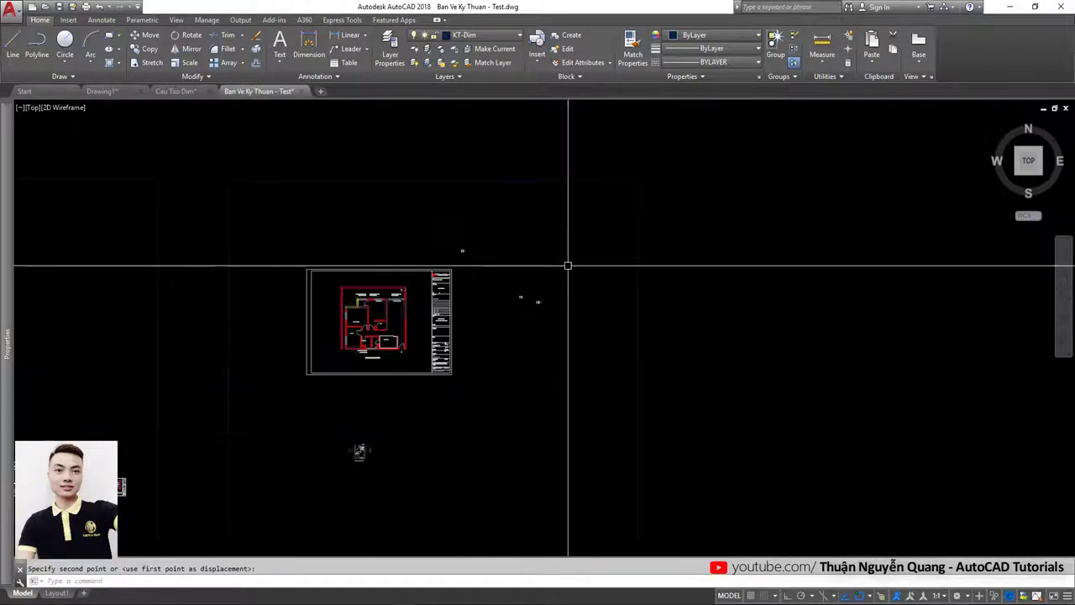
{"action": "left_click", "coordinate": [487, 405]}
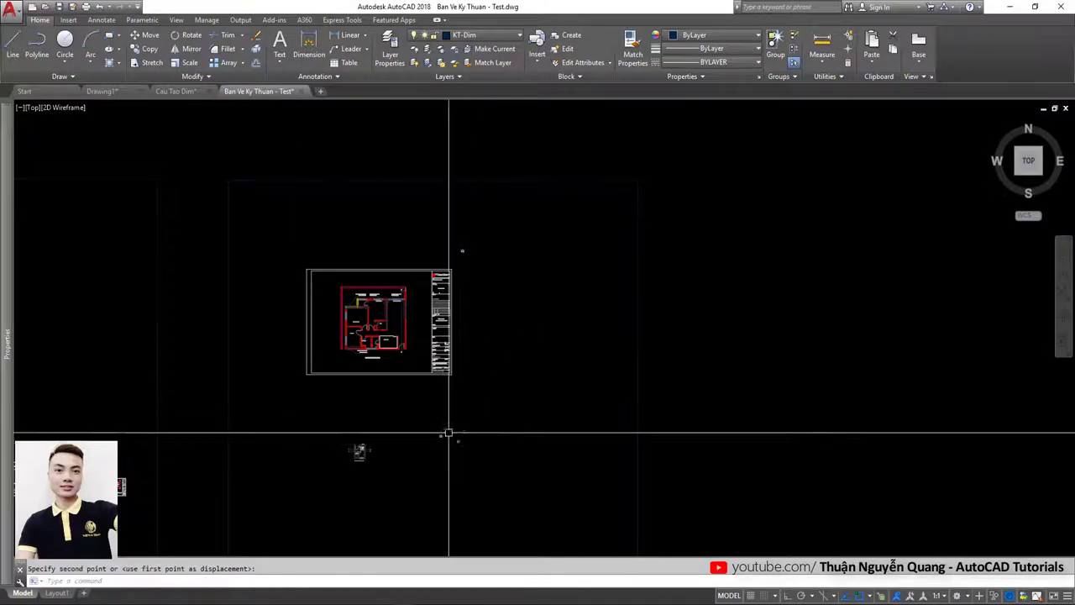
Step: Select the small detail object beneath the sheet and begin moving it from a base point
{"action": "scroll", "coordinate": [448, 434], "scroll_direction": "up", "scroll_amount": 3}
{"action": "scroll", "coordinate": [520, 307], "scroll_direction": "up", "scroll_amount": 2}
{"action": "left_click_drag", "start_coordinate": [546, 304], "coordinate": [524, 343]}
{"action": "key", "text": "space"}
{"action": "left_click", "coordinate": [568, 292]}
{"action": "scroll", "coordinate": [552, 383], "scroll_direction": "down", "scroll_amount": 3}
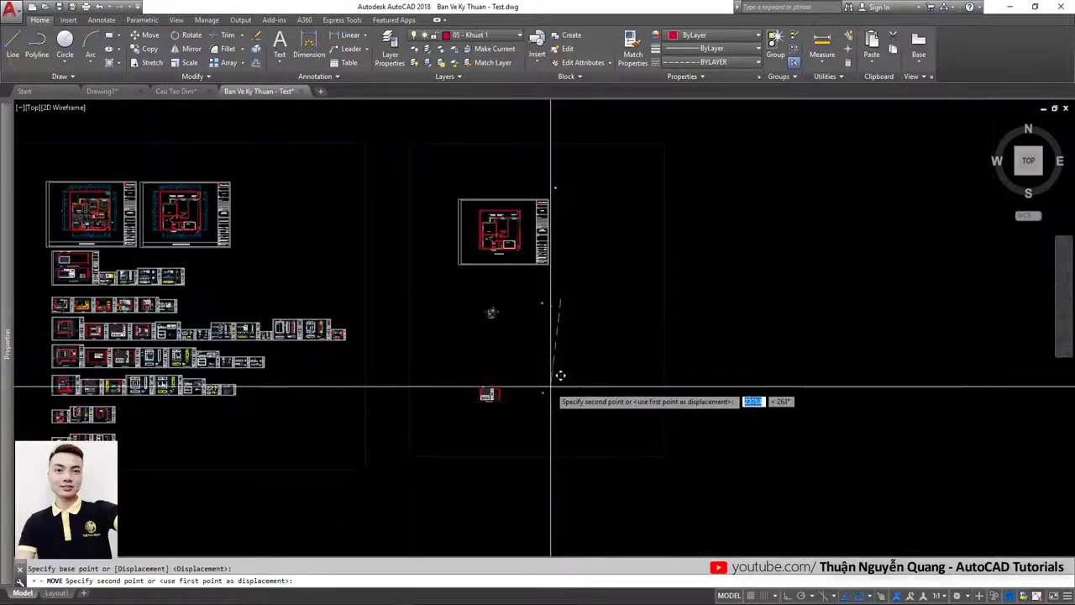
Step: Drop the object beside the WC plan and scale the tiny title-block frame by 20
{"action": "scroll", "coordinate": [552, 343], "scroll_direction": "up", "scroll_amount": 3}
{"action": "left_click", "coordinate": [504, 336]}
{"action": "left_click", "coordinate": [468, 315]}
{"action": "left_click", "coordinate": [501, 350]}
{"action": "type", "text": "sc"}
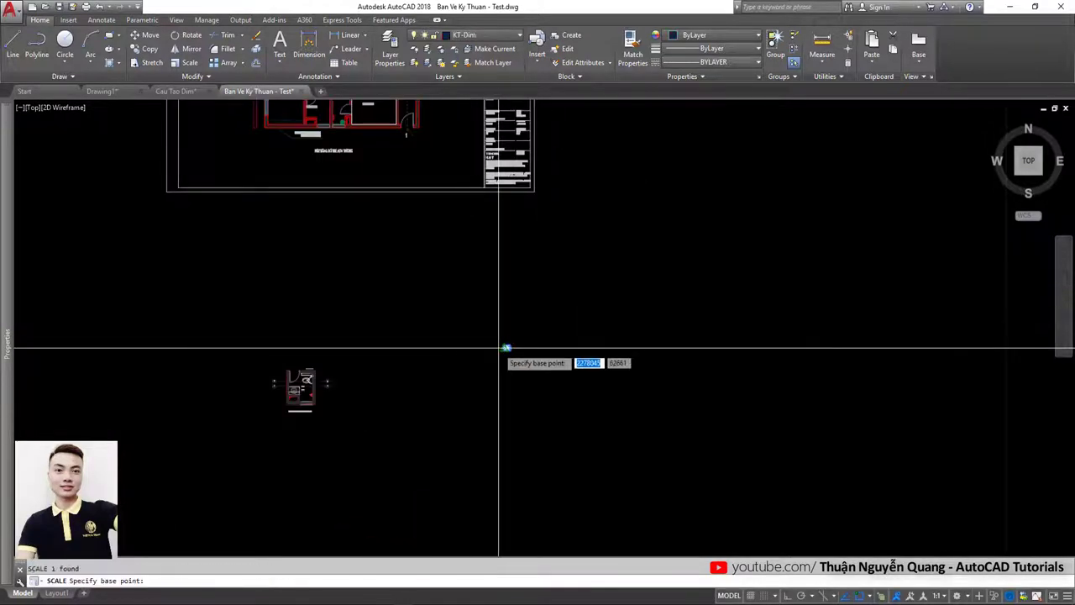
{"action": "key", "text": "space"}
{"action": "double_click", "coordinate": [506, 346]}
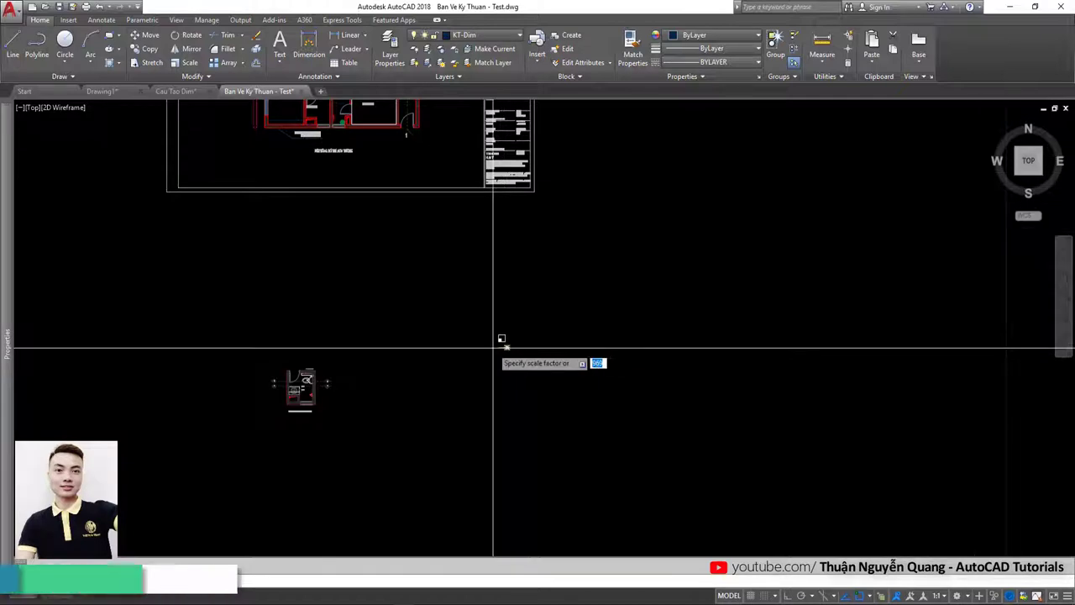
{"action": "type", "text": "20"}
{"action": "key", "text": "space"}
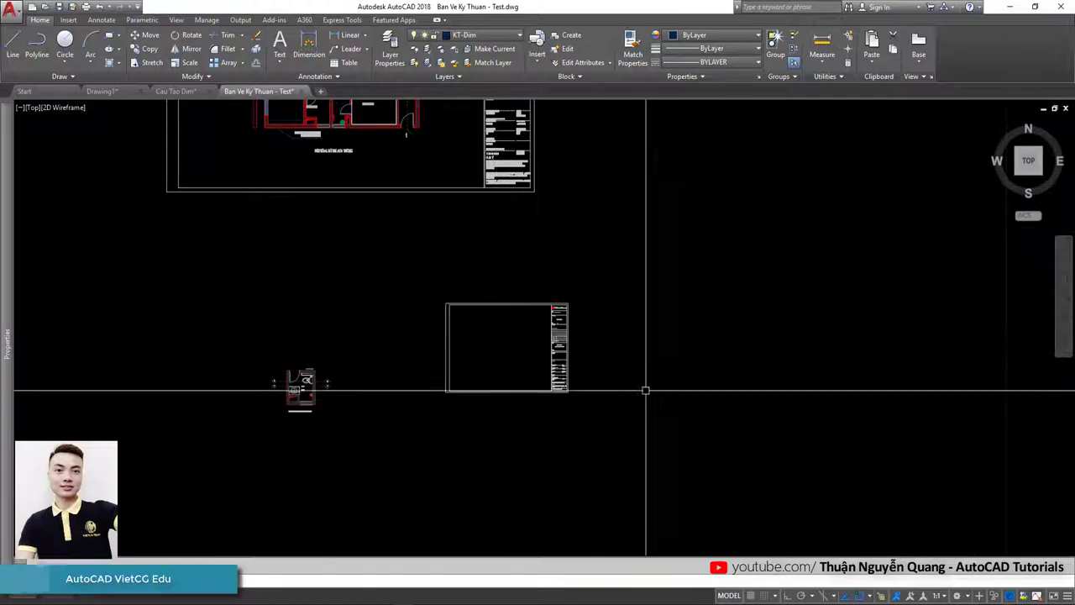
Step: Move the enlarged frame around the WC plan
{"action": "left_click", "coordinate": [503, 345]}
{"action": "type", "text": "m"}
{"action": "key", "text": "space"}
{"action": "left_click", "coordinate": [531, 327]}
{"action": "left_click", "coordinate": [336, 369]}
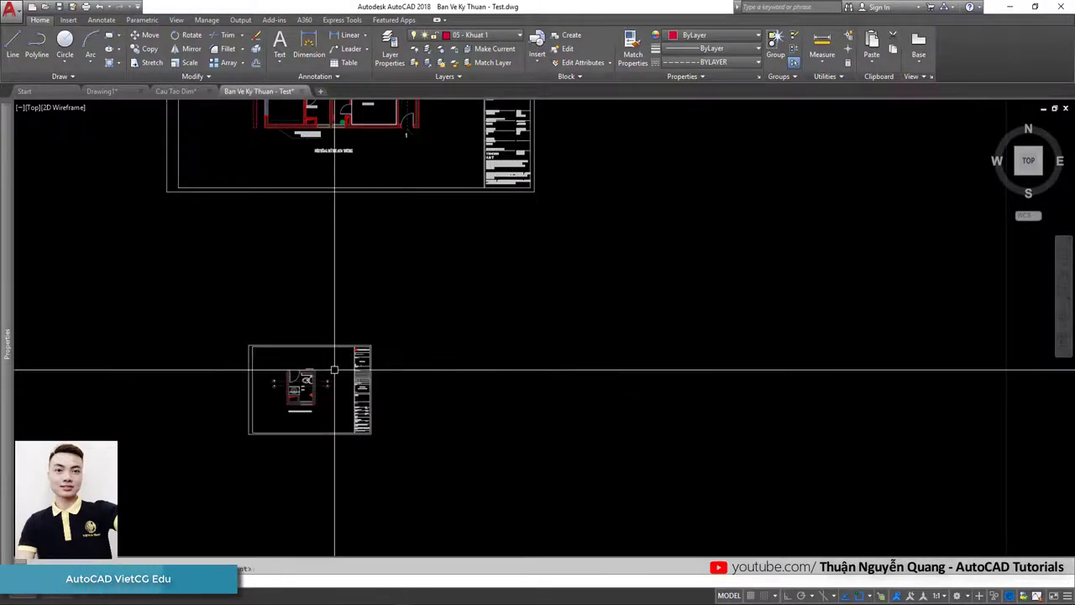
{"action": "scroll", "coordinate": [280, 395], "scroll_direction": "up", "scroll_amount": 4}
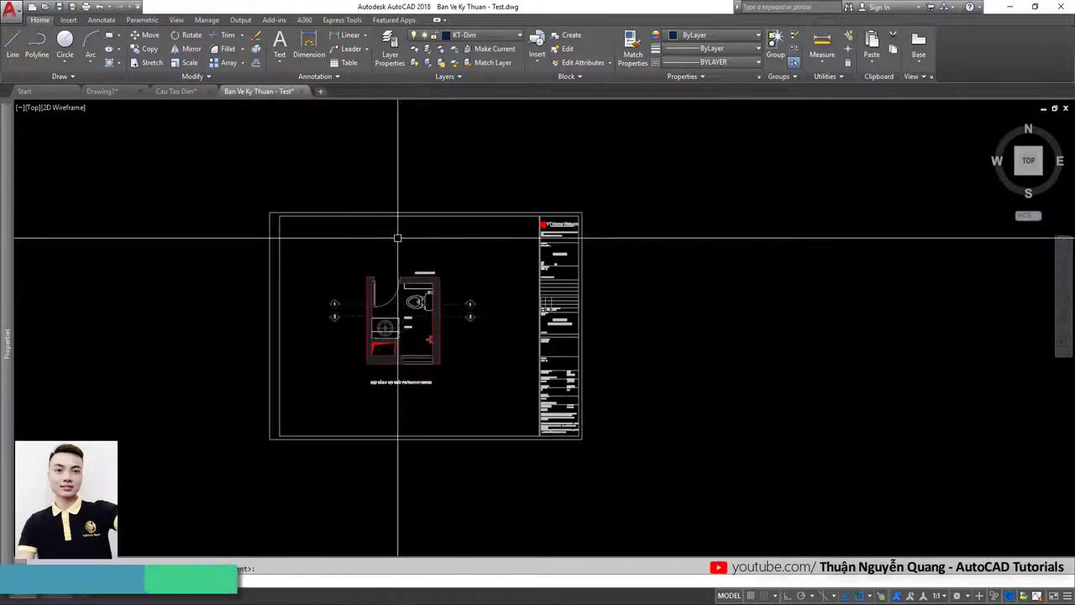
Step: Scale the frame and title block by 15/20 about a base point on the plan
{"action": "left_click", "coordinate": [623, 242]}
{"action": "left_click", "coordinate": [557, 249]}
{"action": "key", "text": "ctrl+shift+c"}
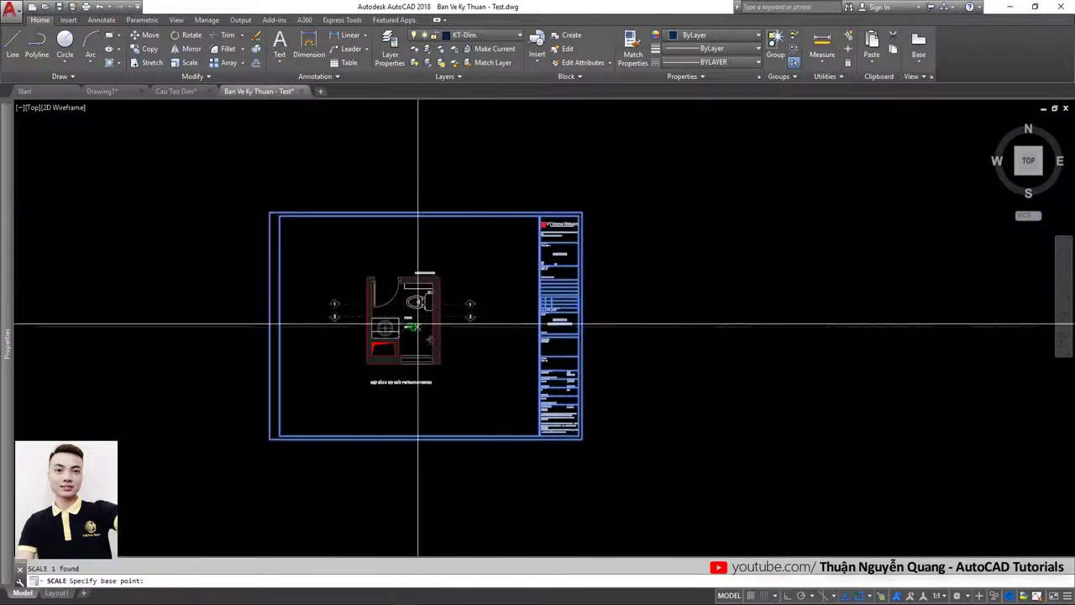
{"action": "left_click", "coordinate": [421, 323]}
{"action": "type", "text": "15/20"}
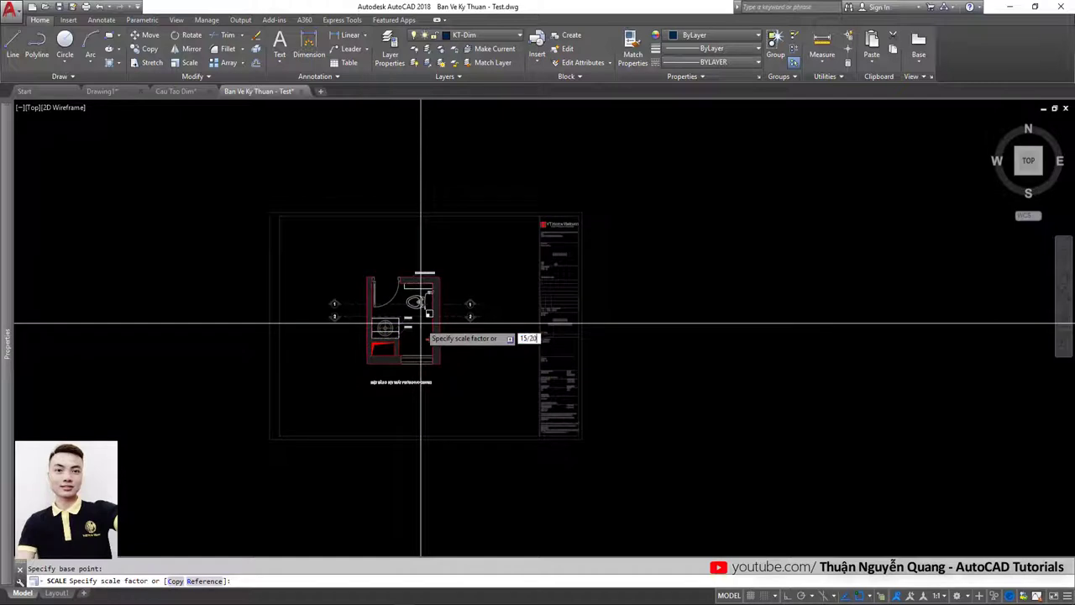
{"action": "key", "text": "Return"}
Step: Begin moving the framed WC sheet, then cancel the move
{"action": "scroll", "coordinate": [529, 283], "scroll_direction": "up", "scroll_amount": 3}
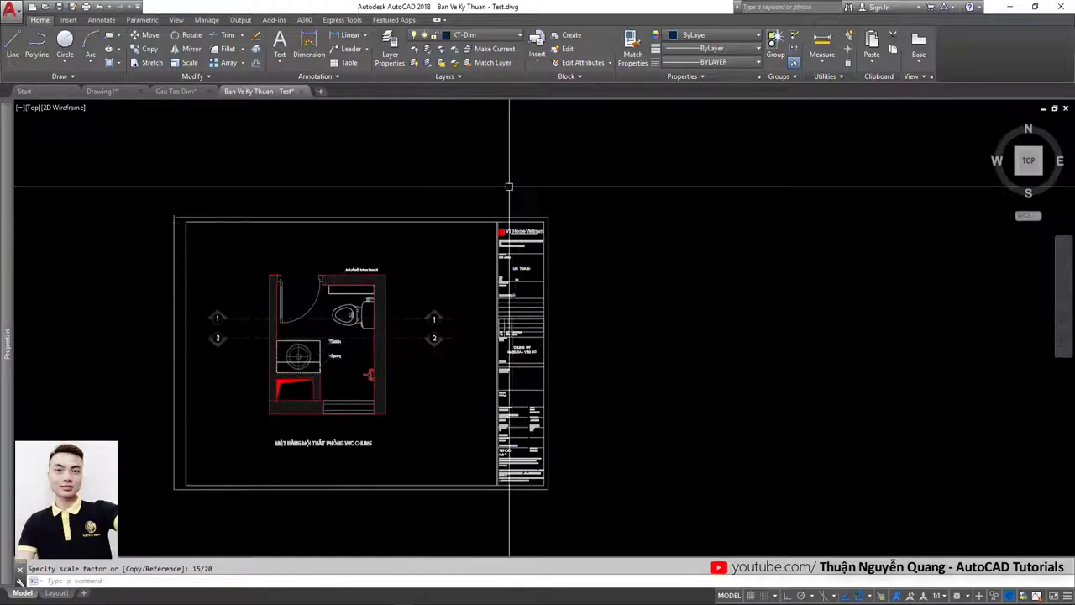
{"action": "left_click", "coordinate": [456, 242]}
{"action": "left_click", "coordinate": [459, 256]}
{"action": "key", "text": "Return"}
{"action": "left_click", "coordinate": [459, 241]}
{"action": "scroll", "coordinate": [446, 243], "scroll_direction": "down", "scroll_amount": 5}
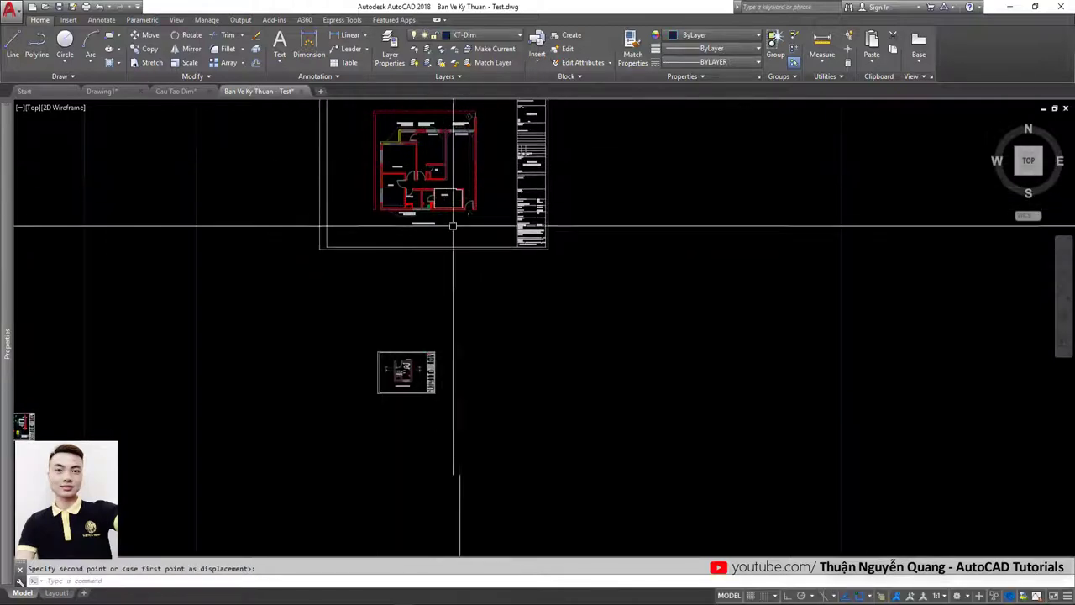
{"action": "scroll", "coordinate": [403, 378], "scroll_direction": "up", "scroll_amount": 4}
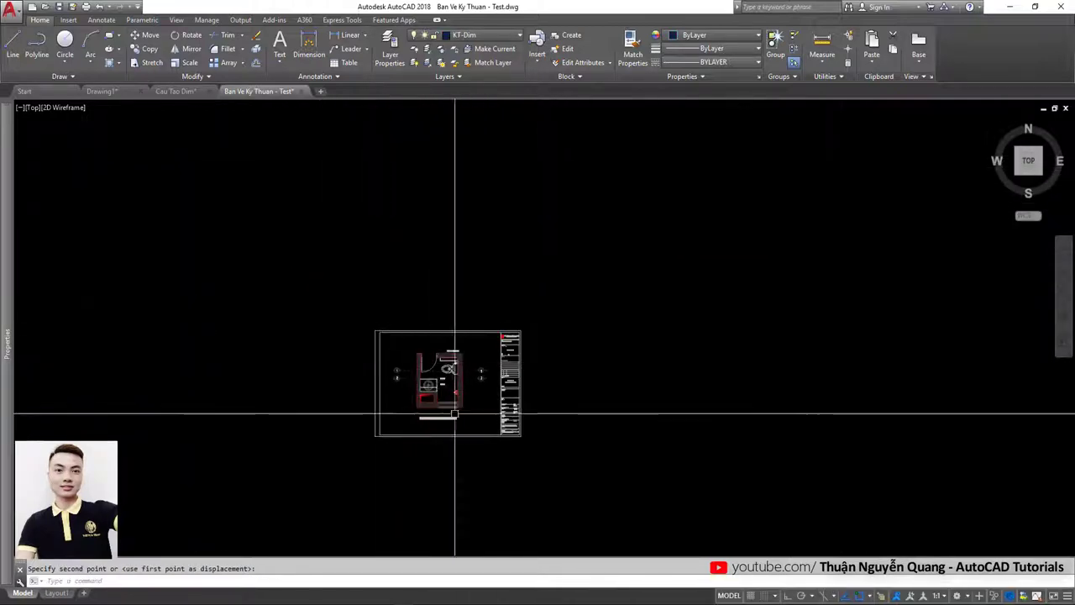
{"action": "scroll", "coordinate": [503, 370], "scroll_direction": "down", "scroll_amount": 2}
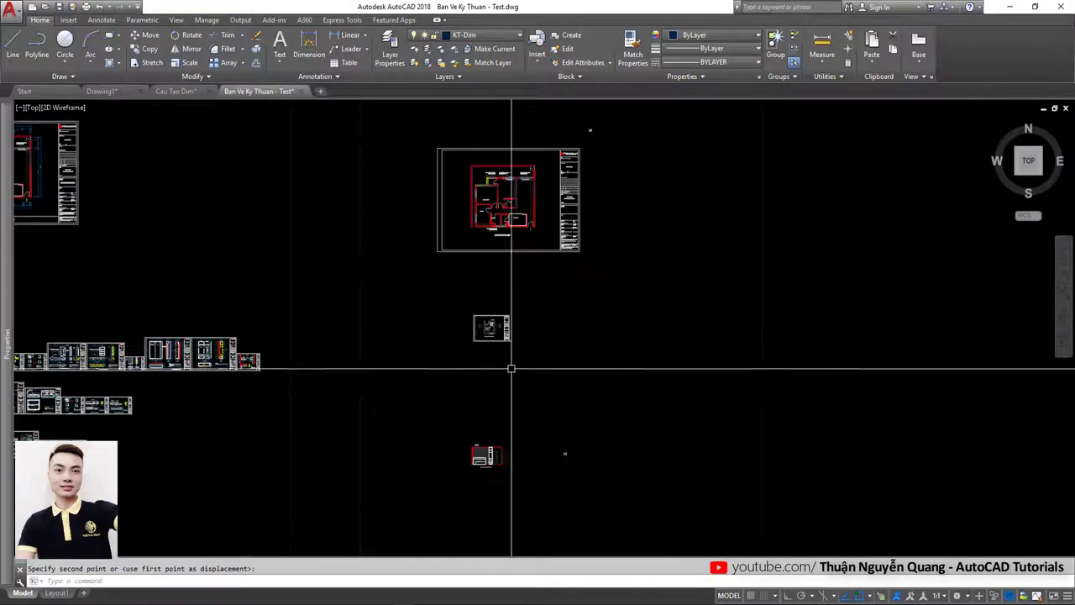
{"action": "scroll", "coordinate": [529, 395], "scroll_direction": "down", "scroll_amount": 3}
{"action": "key", "text": "Escape"}
{"action": "left_click", "coordinate": [583, 405]}
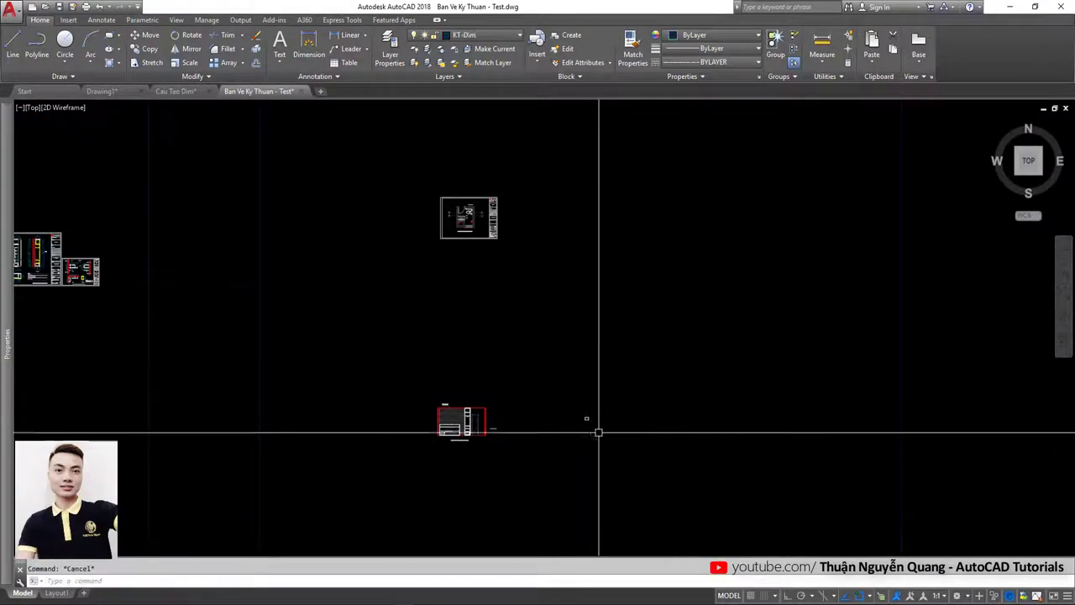
Step: Cancel a stray scale and move the spare title-block frame around the bedroom elevation
{"action": "type", "text": "c"}
{"action": "key", "text": "Return"}
{"action": "left_click", "coordinate": [588, 418]}
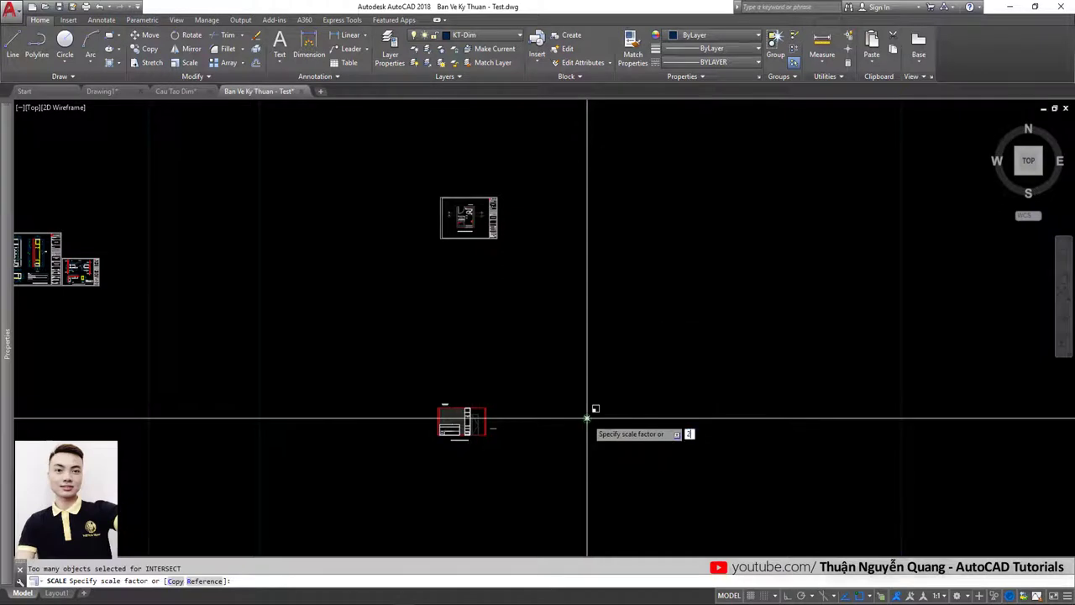
{"action": "key", "text": "Escape"}
{"action": "left_click", "coordinate": [586, 434]}
{"action": "type", "text": "m"}
{"action": "key", "text": "Return"}
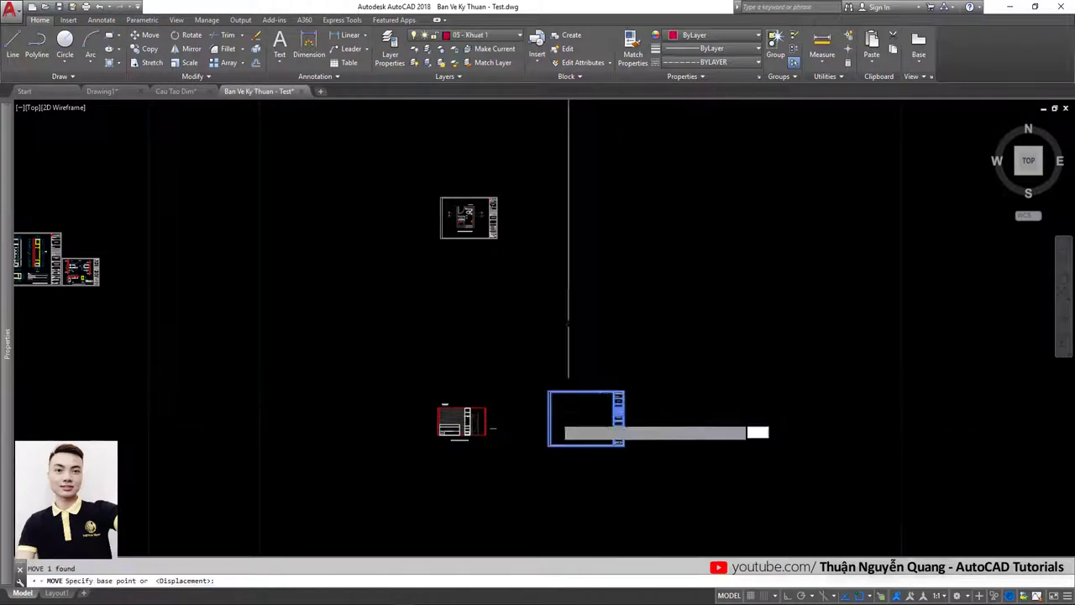
{"action": "left_click", "coordinate": [584, 418]}
{"action": "left_click", "coordinate": [463, 424]}
Step: Delete the short line beside the title block
{"action": "scroll", "coordinate": [463, 425], "scroll_direction": "up", "scroll_amount": 5}
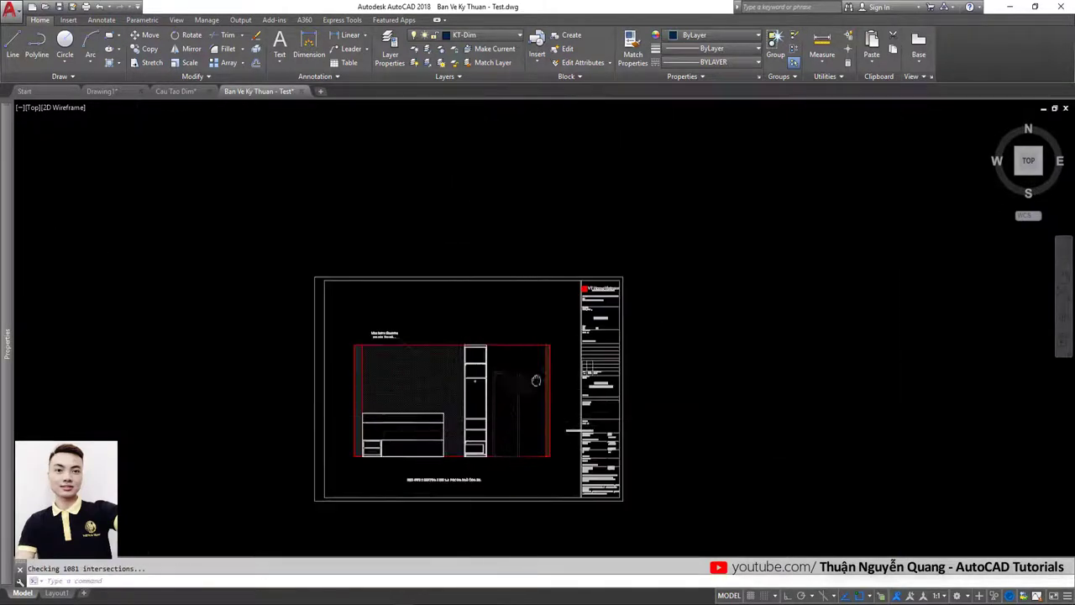
{"action": "scroll", "coordinate": [576, 395], "scroll_direction": "up", "scroll_amount": 2}
{"action": "left_click", "coordinate": [569, 395]}
{"action": "key", "text": "Delete"}
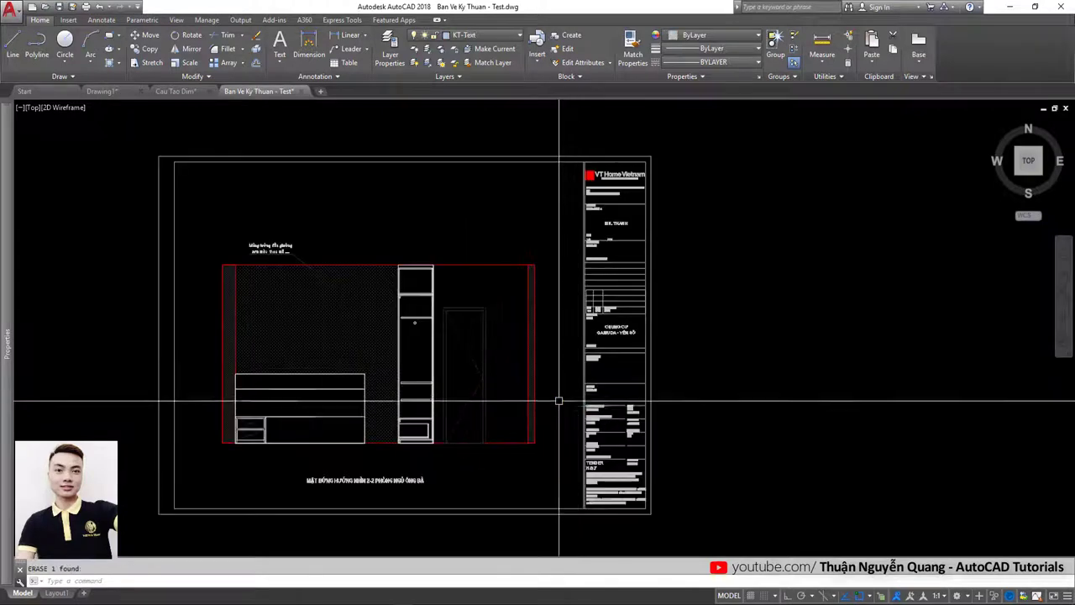
{"action": "scroll", "coordinate": [556, 362], "scroll_direction": "down", "scroll_amount": 2}
Step: Nudge the title-block frame slightly lower into position
{"action": "left_click", "coordinate": [550, 219]}
{"action": "left_click", "coordinate": [512, 180]}
{"action": "type", "text": "m"}
{"action": "key", "text": "Return"}
{"action": "left_click", "coordinate": [534, 185]}
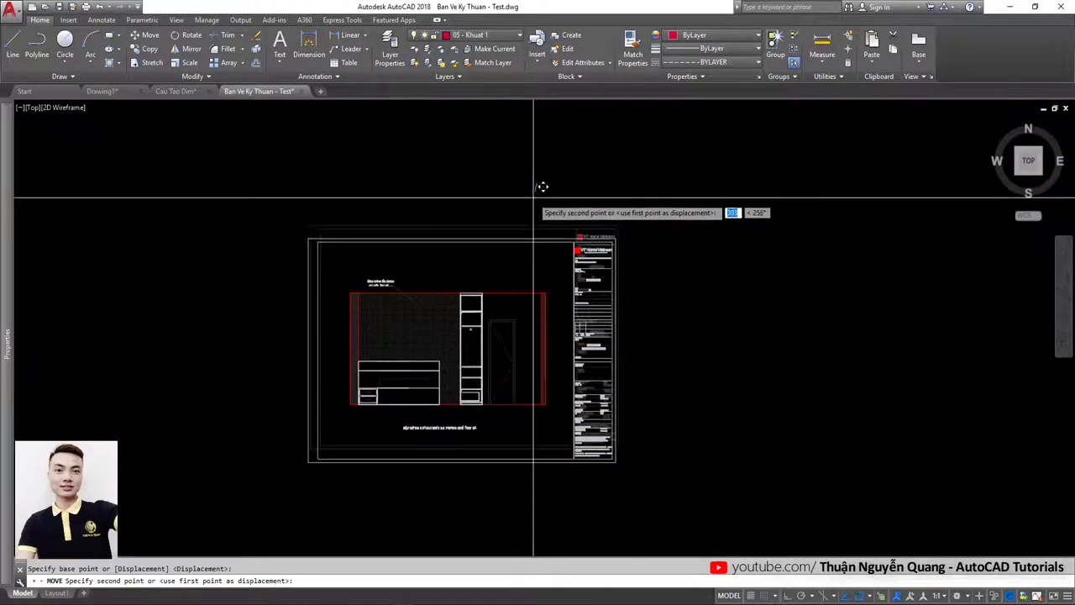
{"action": "left_click", "coordinate": [532, 200]}
{"action": "scroll", "coordinate": [480, 331], "scroll_direction": "down", "scroll_amount": 6}
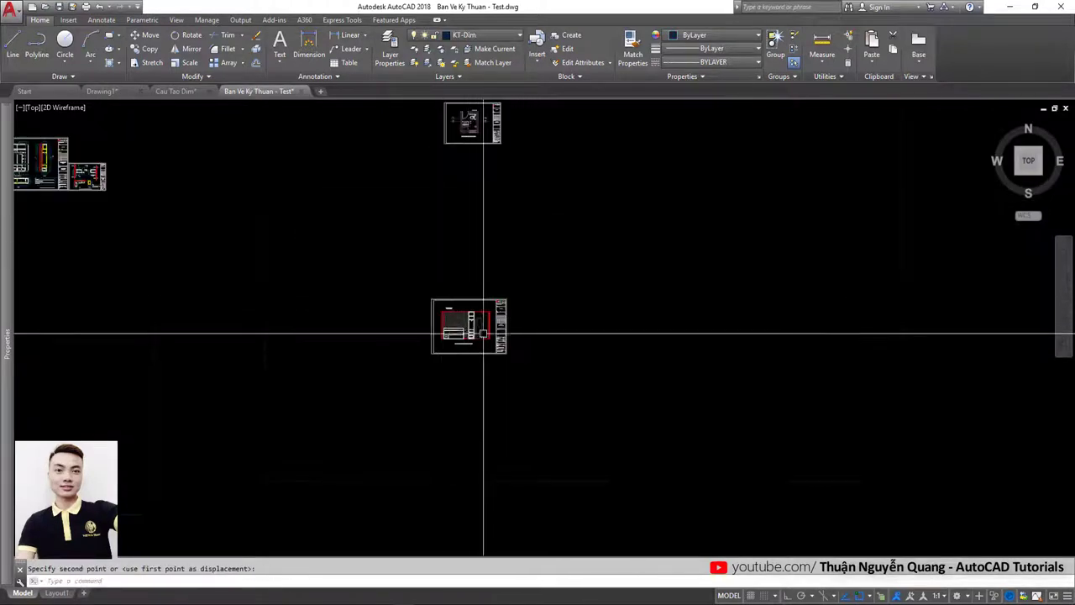
Step: Window-select the frame and title block around the elevation and begin moving them
{"action": "scroll", "coordinate": [445, 286], "scroll_direction": "up", "scroll_amount": 4}
{"action": "scroll", "coordinate": [445, 287], "scroll_direction": "up", "scroll_amount": 2}
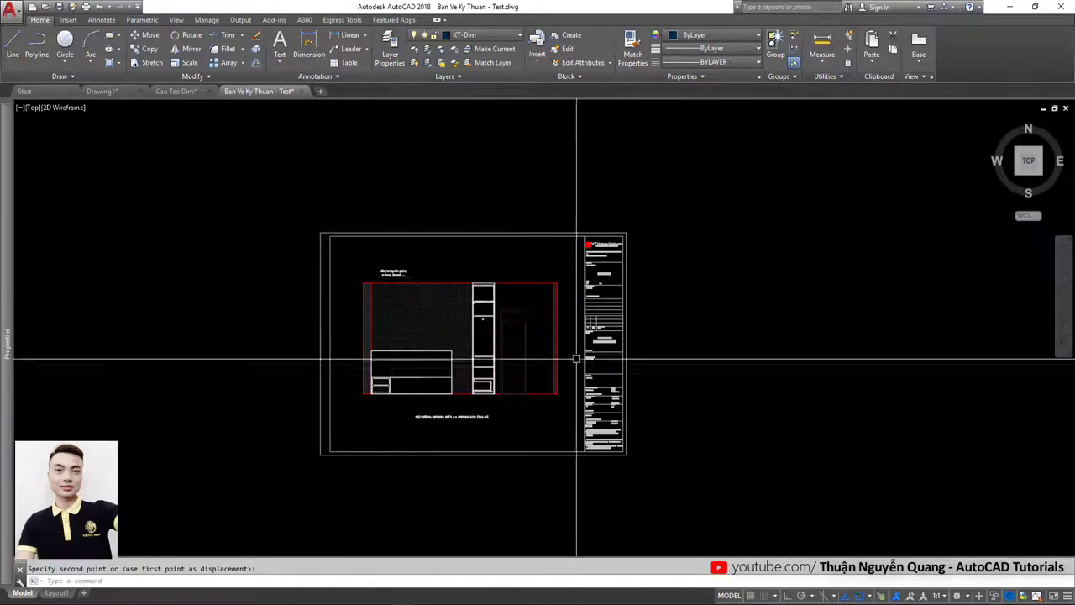
{"action": "scroll", "coordinate": [344, 319], "scroll_direction": "up", "scroll_amount": 2}
{"action": "scroll", "coordinate": [329, 273], "scroll_direction": "up", "scroll_amount": 2}
{"action": "left_click", "coordinate": [328, 260]}
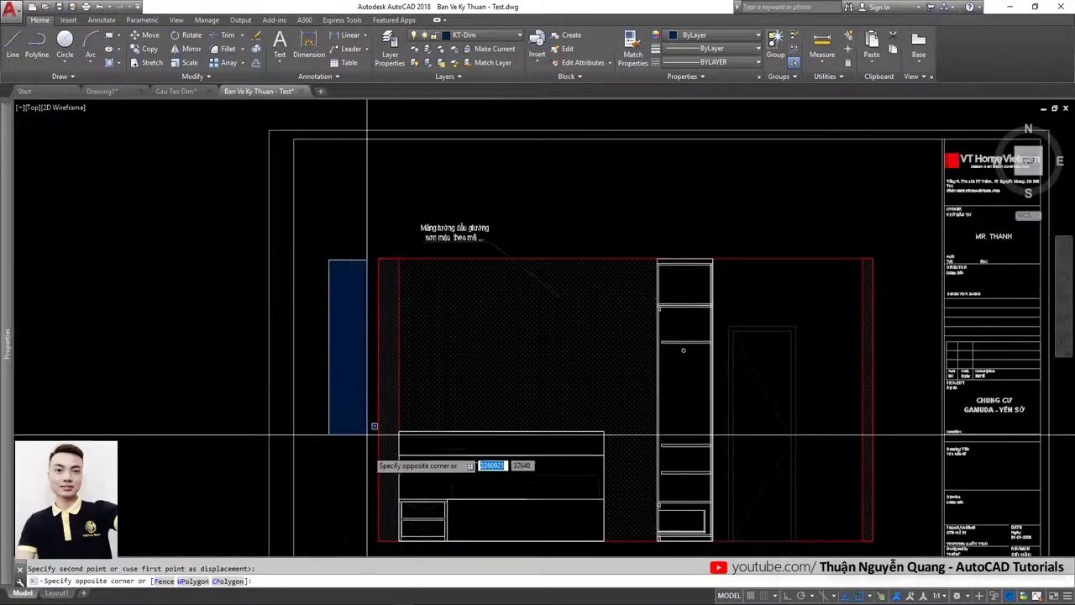
{"action": "scroll", "coordinate": [367, 524], "scroll_direction": "down", "scroll_amount": 4}
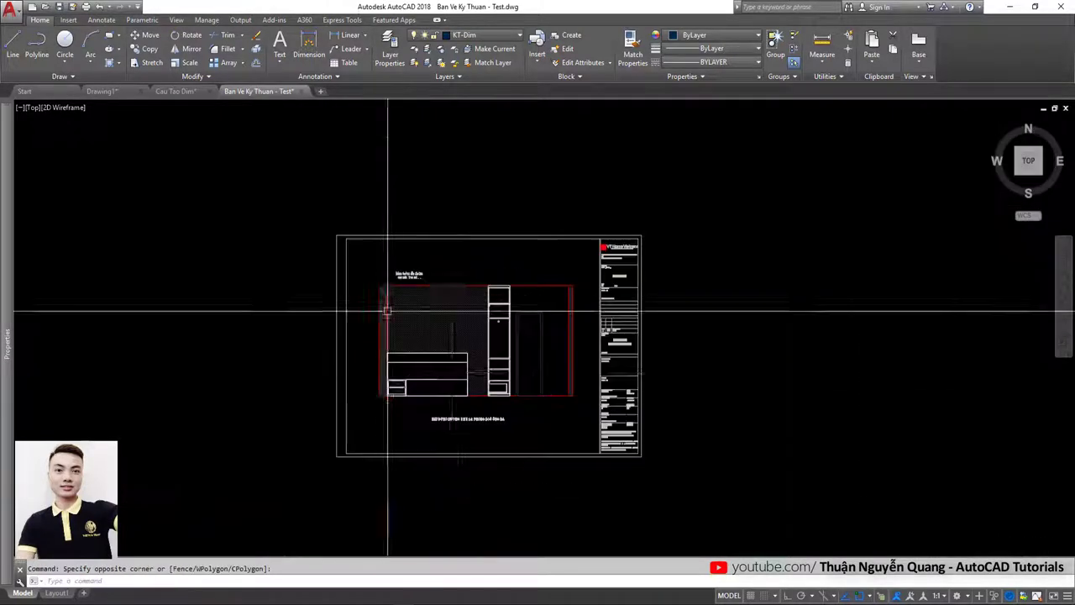
{"action": "left_click", "coordinate": [647, 412]}
{"action": "type", "text": "m"}
{"action": "key", "text": "Return"}
{"action": "left_click", "coordinate": [523, 395]}
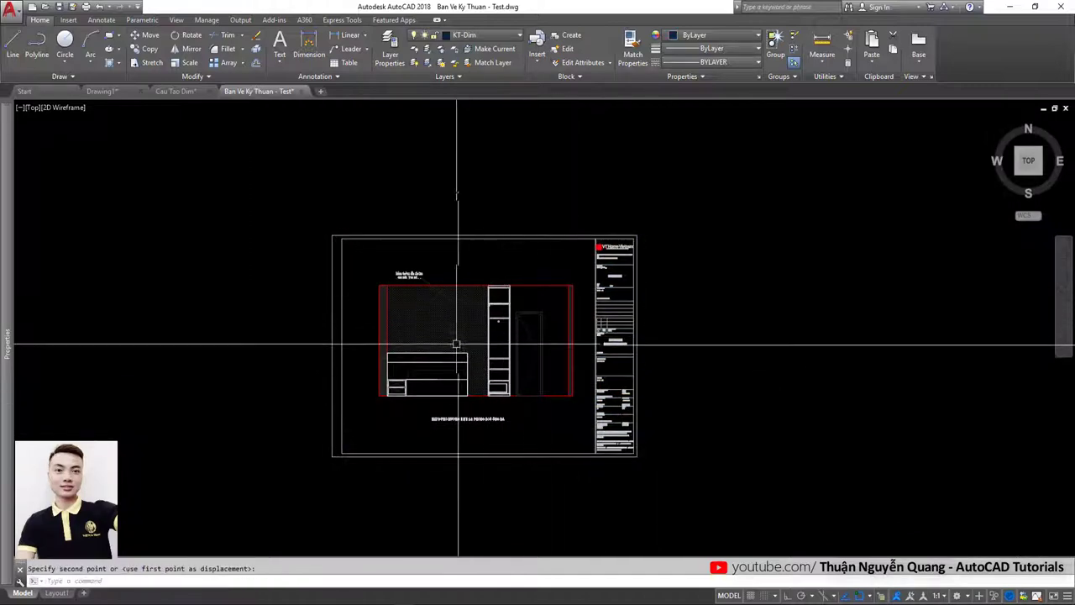
{"action": "scroll", "coordinate": [470, 353], "scroll_direction": "down", "scroll_amount": 4}
{"action": "scroll", "coordinate": [510, 227], "scroll_direction": "down", "scroll_amount": 2}
{"action": "scroll", "coordinate": [472, 377], "scroll_direction": "up", "scroll_amount": 2}
Step: Drop the sheet at its new position, then select the block and abandon a second move
{"action": "left_click", "coordinate": [472, 377]}
{"action": "left_click", "coordinate": [492, 391]}
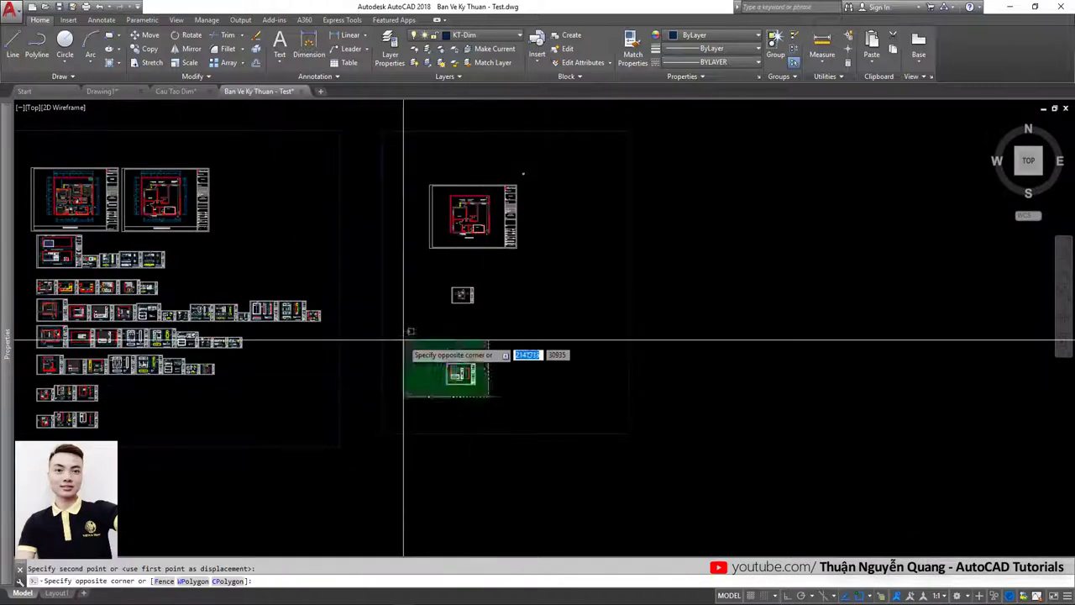
{"action": "left_click", "coordinate": [447, 370]}
{"action": "key", "text": "space"}
{"action": "key", "text": "Escape"}
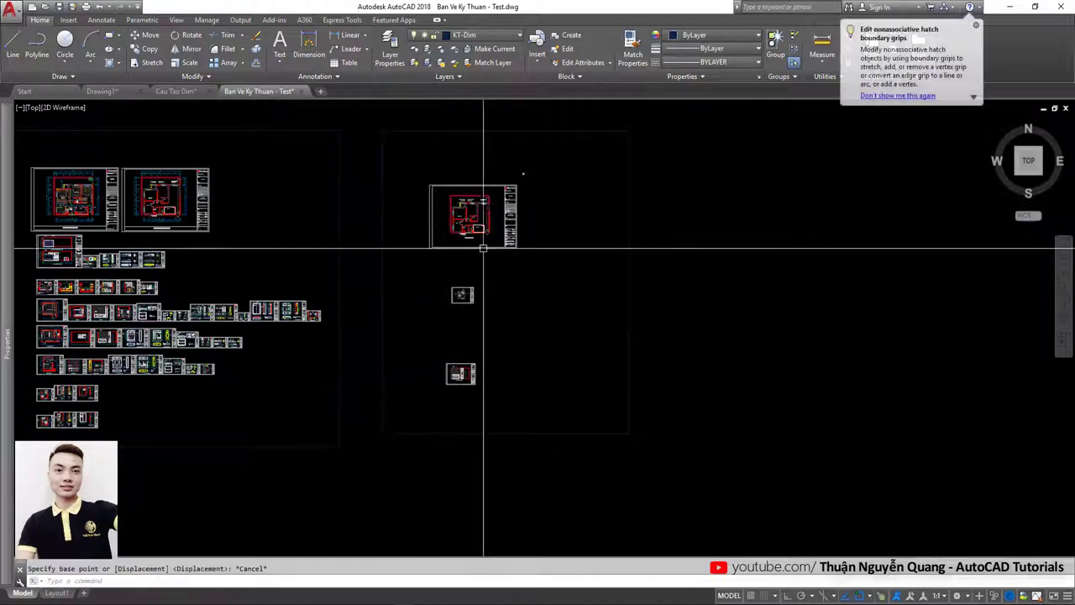
{"action": "scroll", "coordinate": [506, 195], "scroll_direction": "up", "scroll_amount": 2}
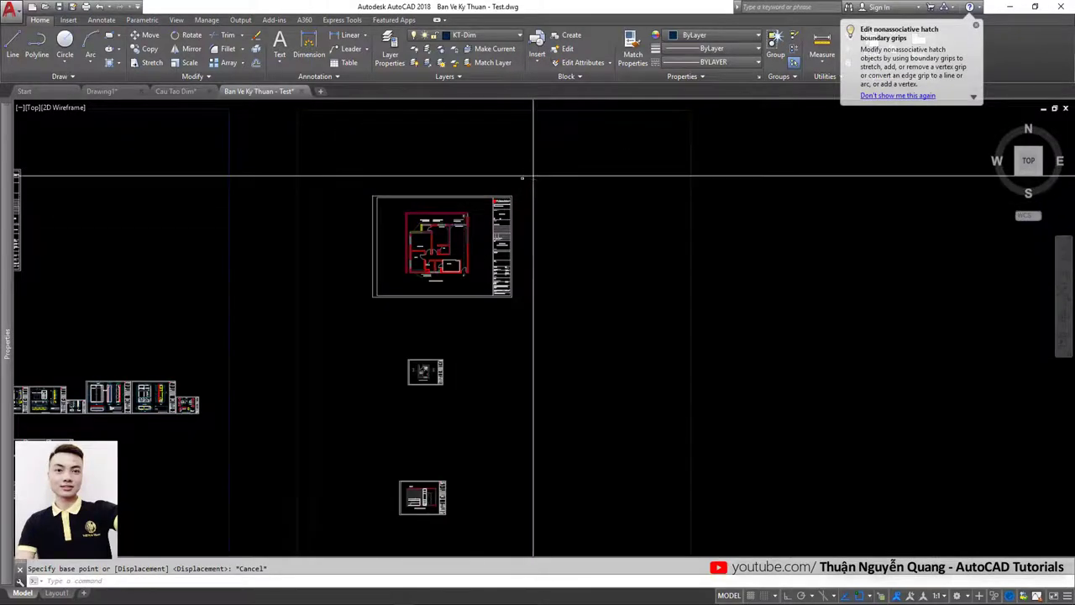
Step: Move the small dot above the floor-plan sheet to the right, then reopen Dimension Style Manager with D
{"action": "left_click", "coordinate": [526, 174]}
{"action": "left_click", "coordinate": [526, 172]}
{"action": "key", "text": "space"}
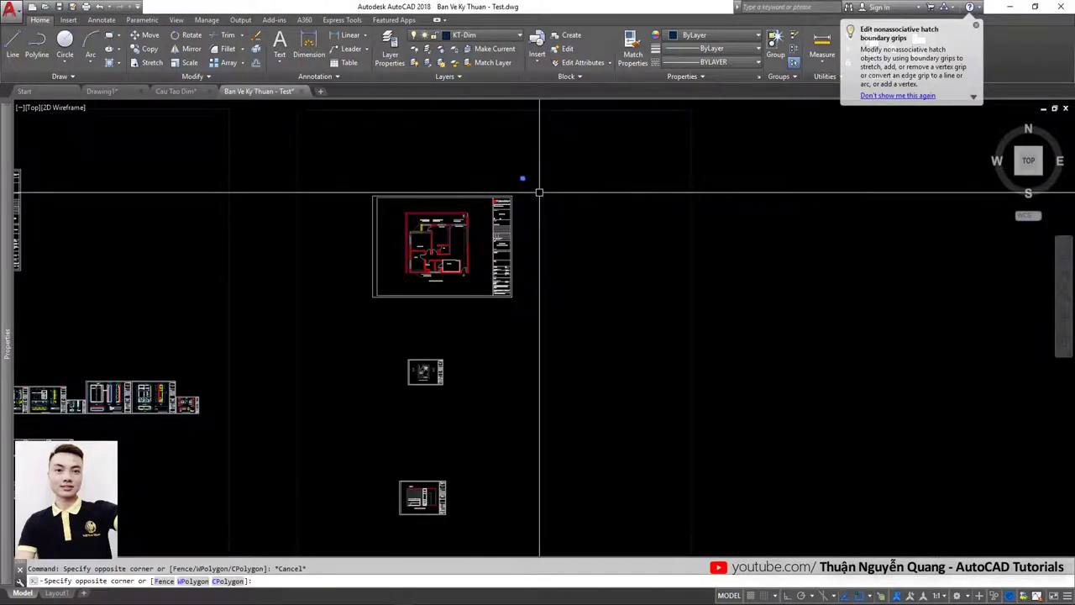
{"action": "left_click", "coordinate": [536, 189]}
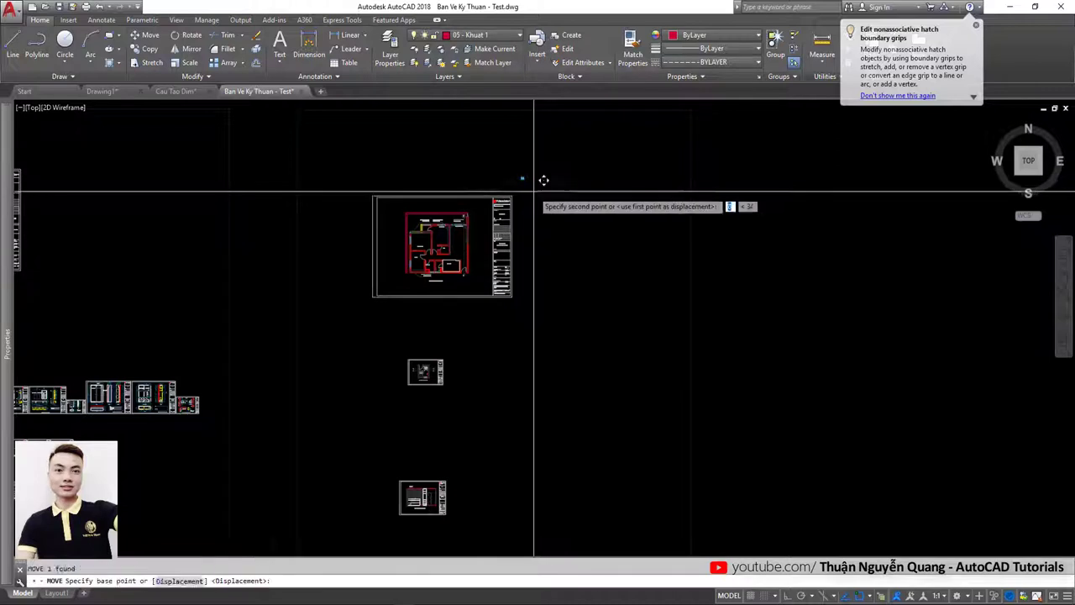
{"action": "left_click", "coordinate": [405, 364]}
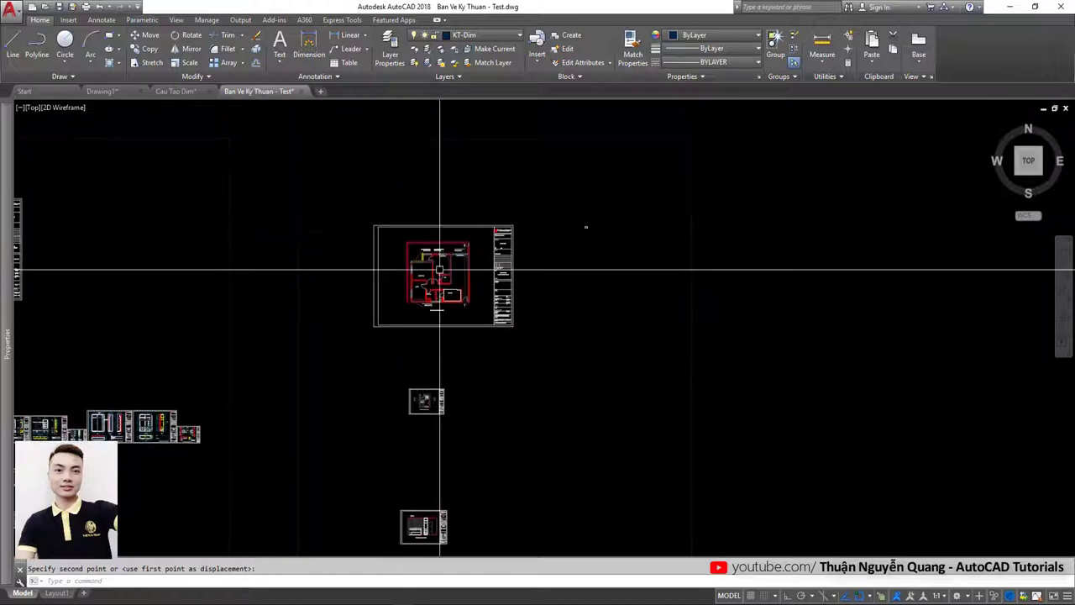
{"action": "scroll", "coordinate": [436, 298], "scroll_direction": "down", "scroll_amount": 4}
{"action": "scroll", "coordinate": [436, 298], "scroll_direction": "up", "scroll_amount": 2}
{"action": "left_click", "coordinate": [436, 298]}
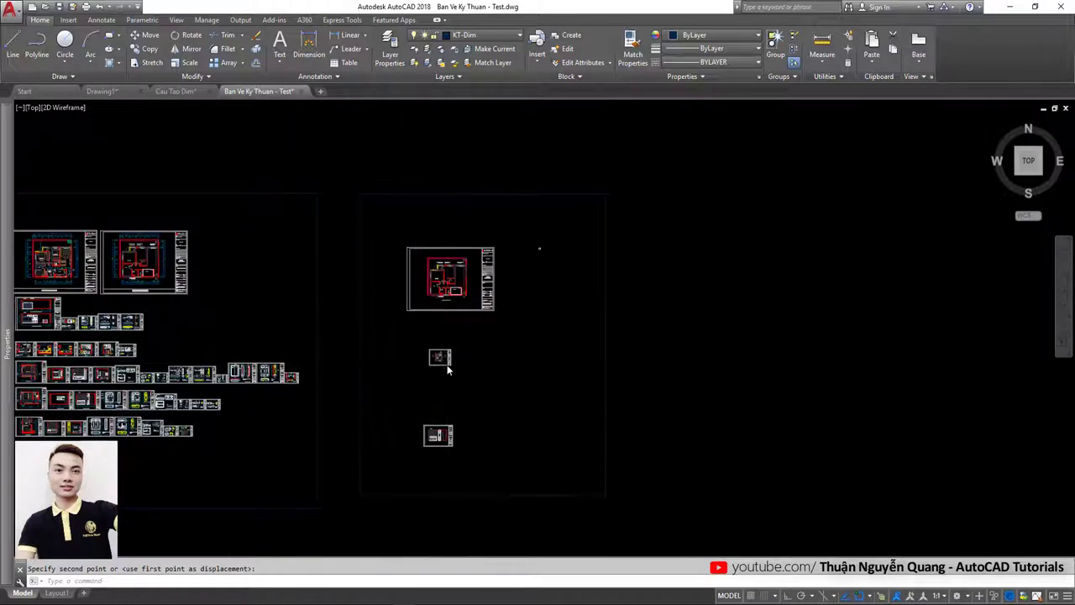
{"action": "type", "text": "d"}
{"action": "key", "text": "Return"}
Step: Set KT- Dim 1-1 as the current style in Dimension Style Manager and close the dialog
{"action": "left_click", "coordinate": [637, 248]}
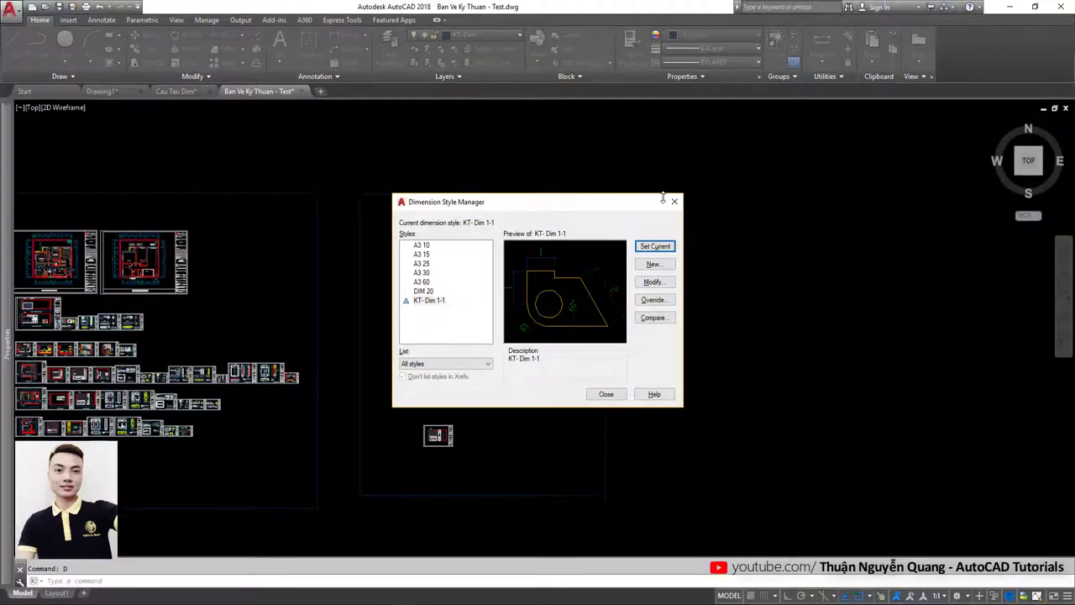
{"action": "left_click_drag", "start_coordinate": [580, 204], "coordinate": [801, 181]}
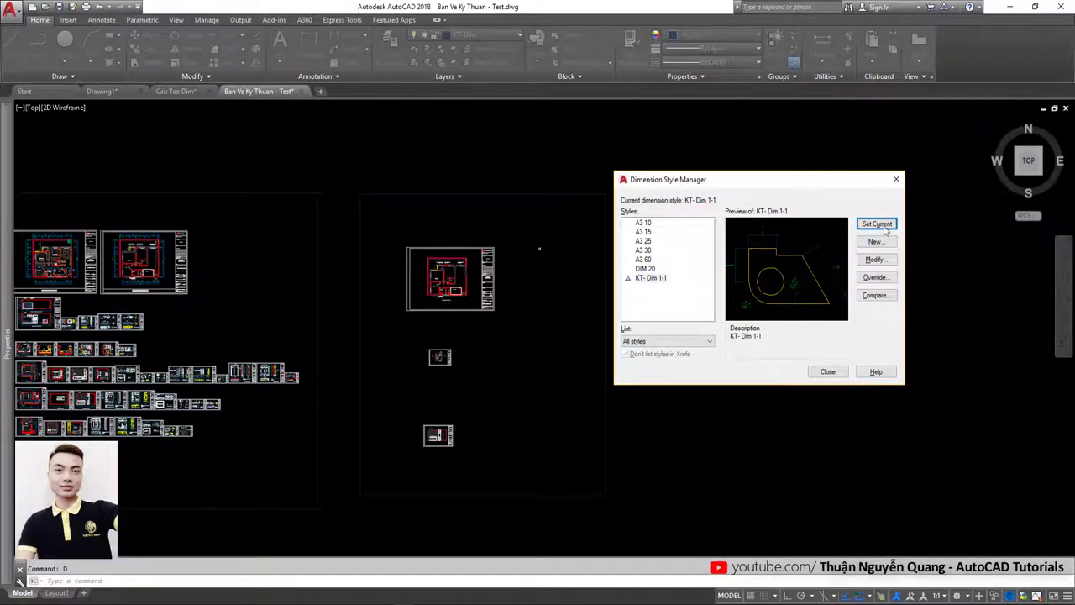
{"action": "left_click", "coordinate": [894, 182]}
{"action": "scroll", "coordinate": [352, 350], "scroll_direction": "down", "scroll_amount": 4}
{"action": "middle_click_drag", "start_coordinate": [352, 351], "coordinate": [400, 355]}
Step: Zoom to the floor-plan sheet, clear any selection, and open the 1:1 annotation scale list
{"action": "scroll", "coordinate": [400, 356], "scroll_direction": "up", "scroll_amount": 3}
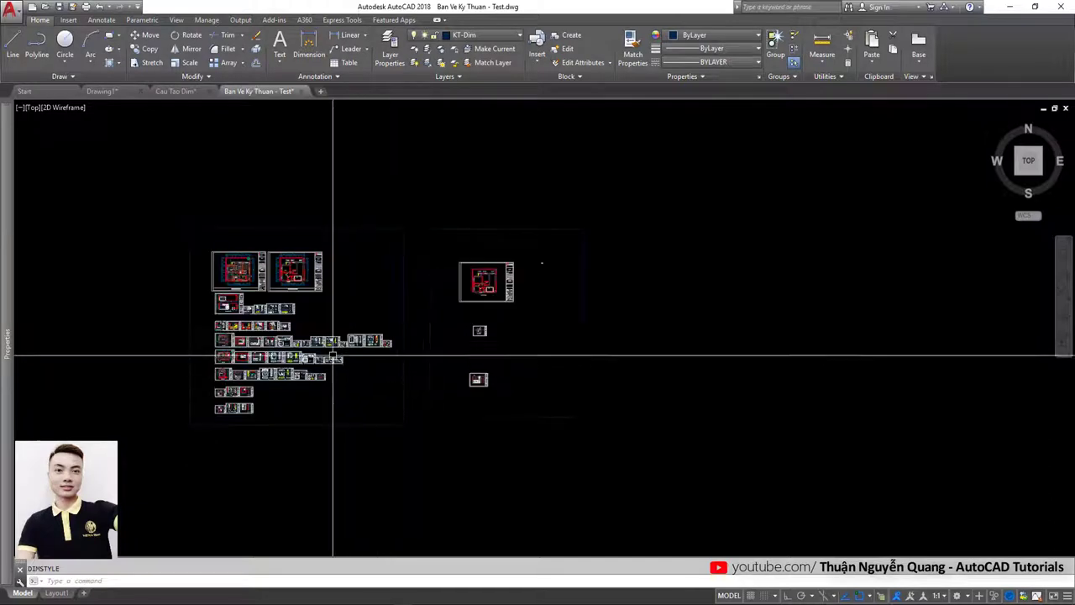
{"action": "scroll", "coordinate": [438, 398], "scroll_direction": "down", "scroll_amount": 1}
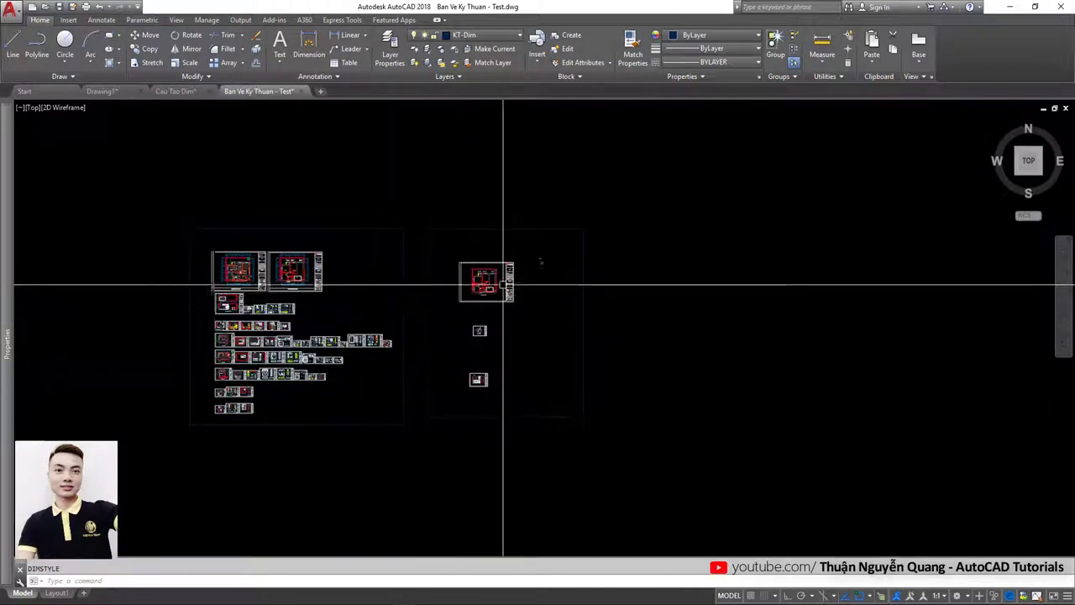
{"action": "scroll", "coordinate": [500, 267], "scroll_direction": "up", "scroll_amount": 3}
{"action": "scroll", "coordinate": [453, 269], "scroll_direction": "up", "scroll_amount": 2}
{"action": "left_click", "coordinate": [448, 281]}
{"action": "left_click", "coordinate": [401, 333]}
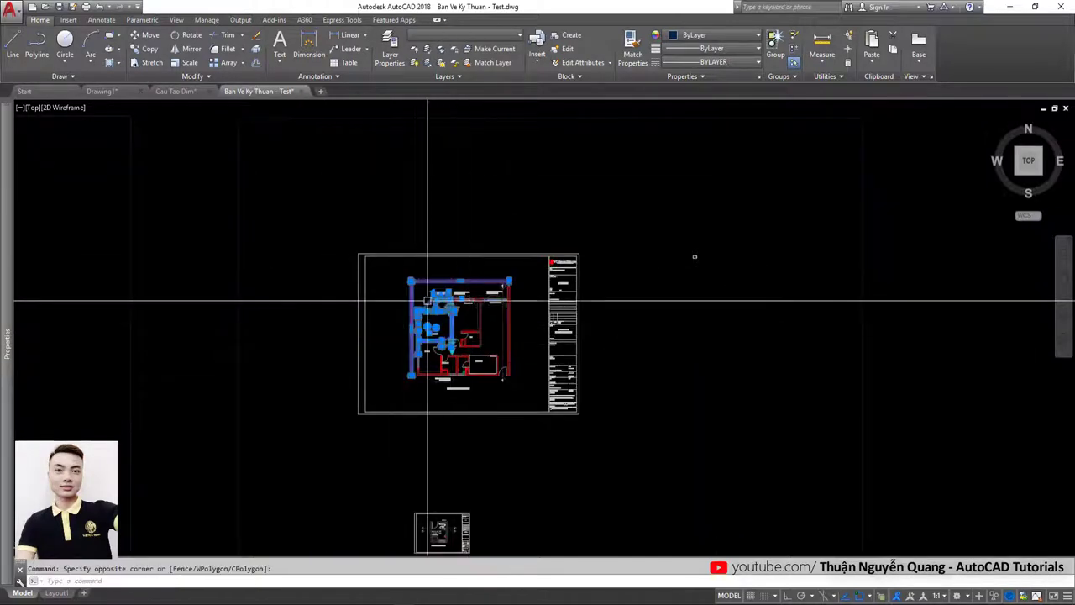
{"action": "key", "text": "Escape"}
{"action": "middle_click_drag", "start_coordinate": [420, 281], "coordinate": [432, 213]}
{"action": "middle_click_drag", "start_coordinate": [461, 398], "coordinate": [467, 269]}
{"action": "left_click", "coordinate": [456, 329]}
{"action": "scroll", "coordinate": [466, 399], "scroll_direction": "down", "scroll_amount": 2}
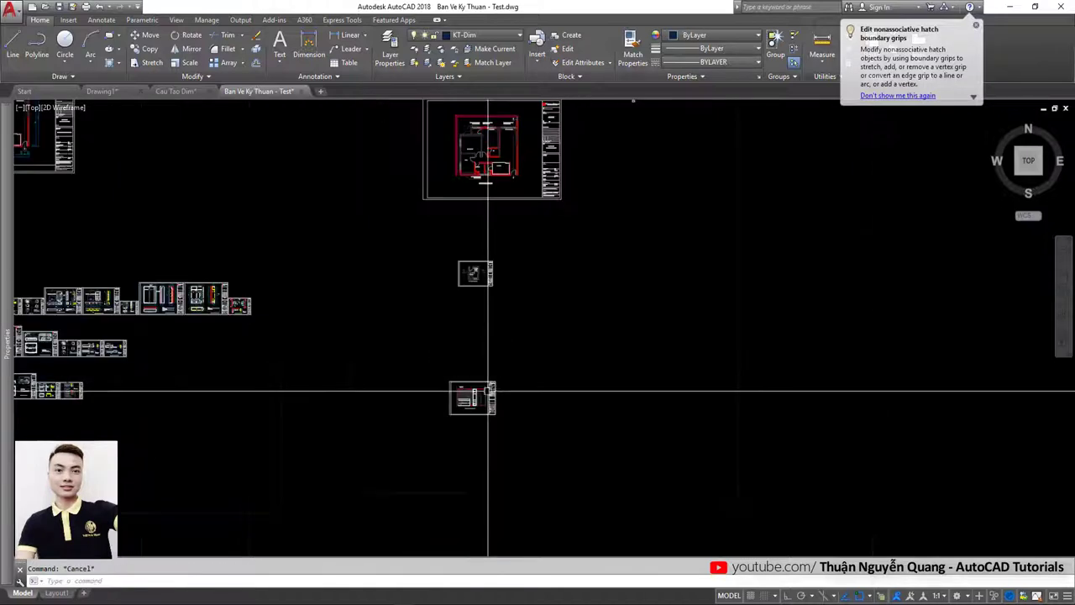
{"action": "key", "text": "Escape"}
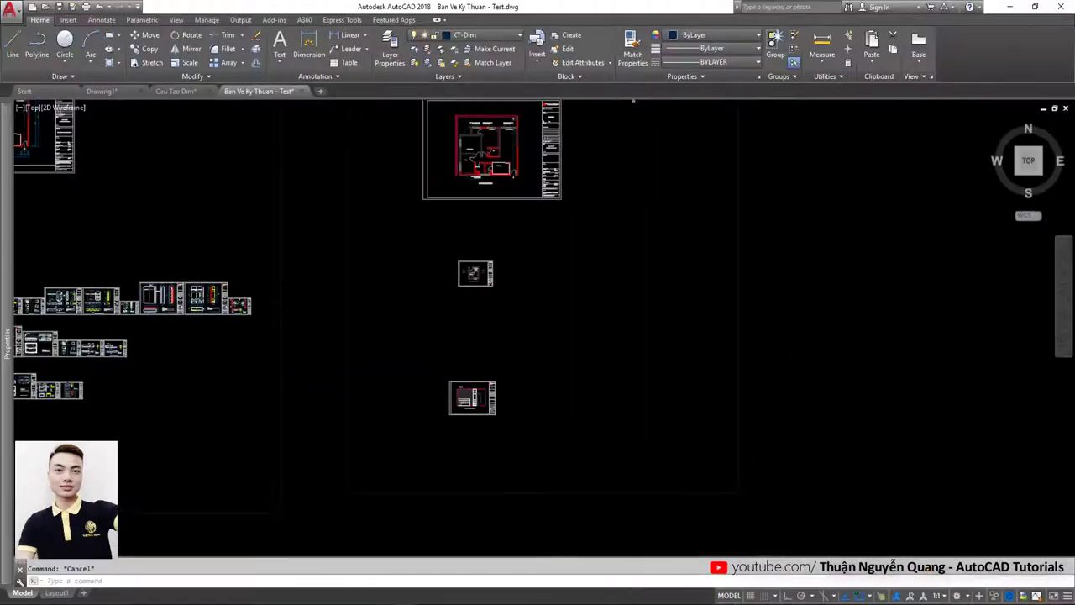
{"action": "left_click", "coordinate": [938, 595]}
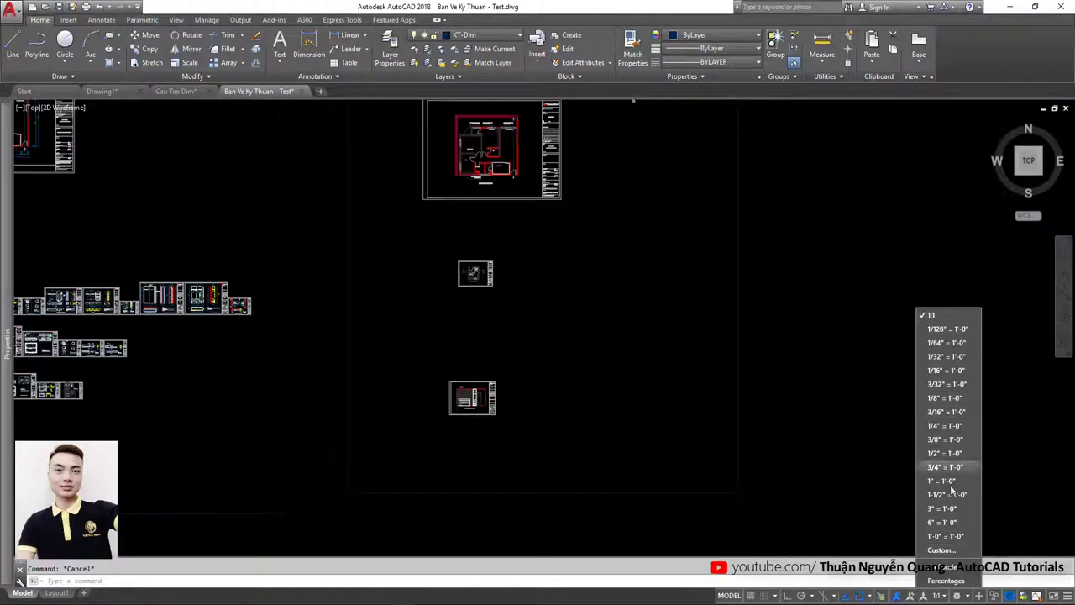
Step: Open Edit Drawing Scales and browse the imperial entries such as 1/16", 1/32" and 1/64" = 1'-0"
{"action": "left_click", "coordinate": [944, 551]}
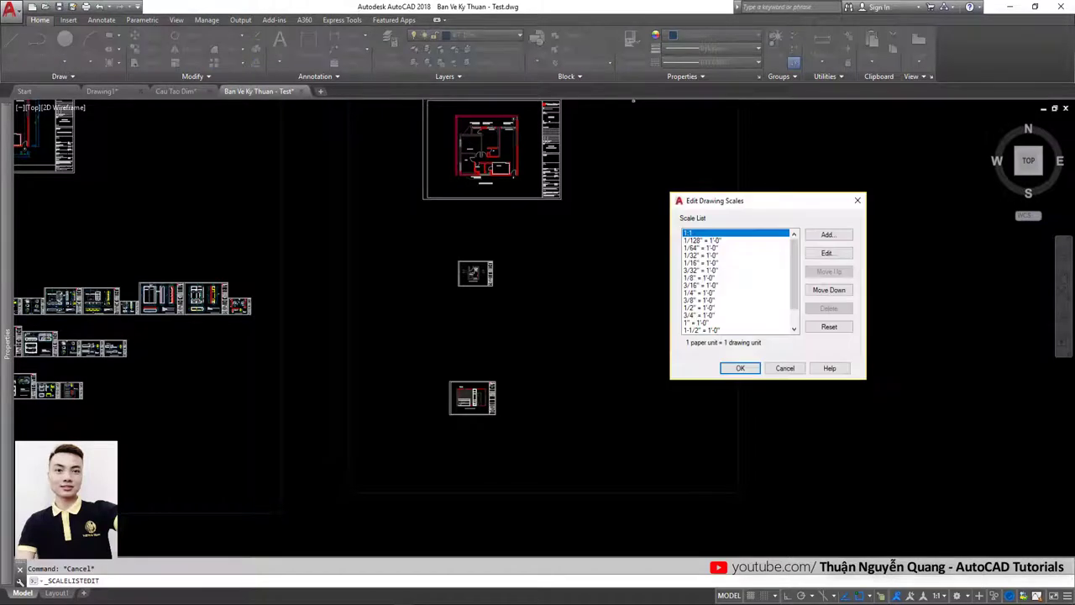
{"action": "scroll", "coordinate": [796, 263], "scroll_direction": "down", "scroll_amount": 1}
{"action": "left_click", "coordinate": [697, 252]}
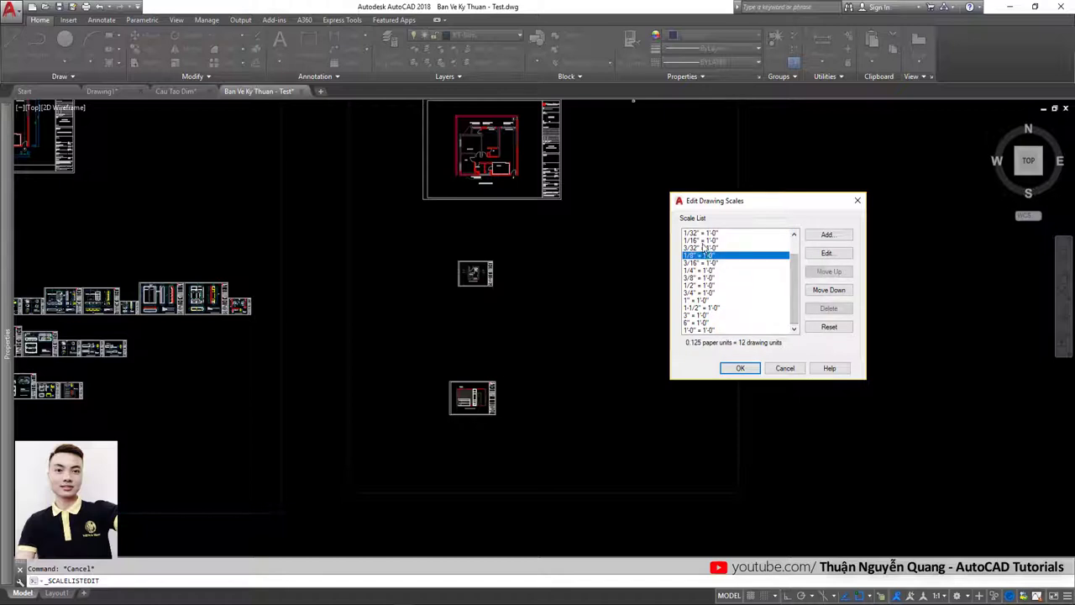
{"action": "scroll", "coordinate": [696, 260], "scroll_direction": "up", "scroll_amount": 1}
{"action": "left_click", "coordinate": [697, 255]}
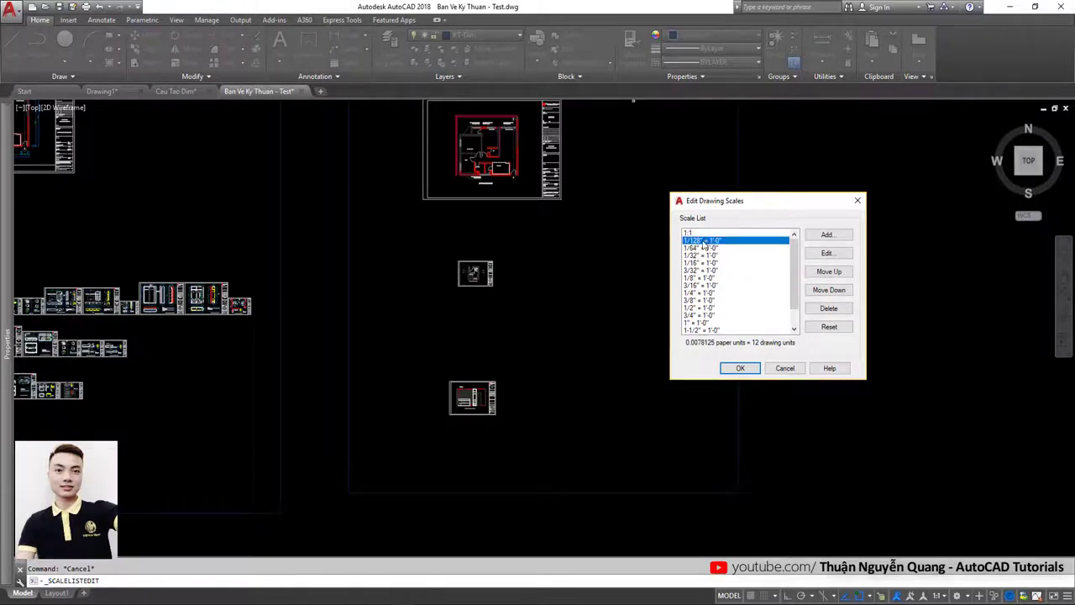
{"action": "left_click", "coordinate": [698, 240]}
{"action": "left_click", "coordinate": [696, 263]}
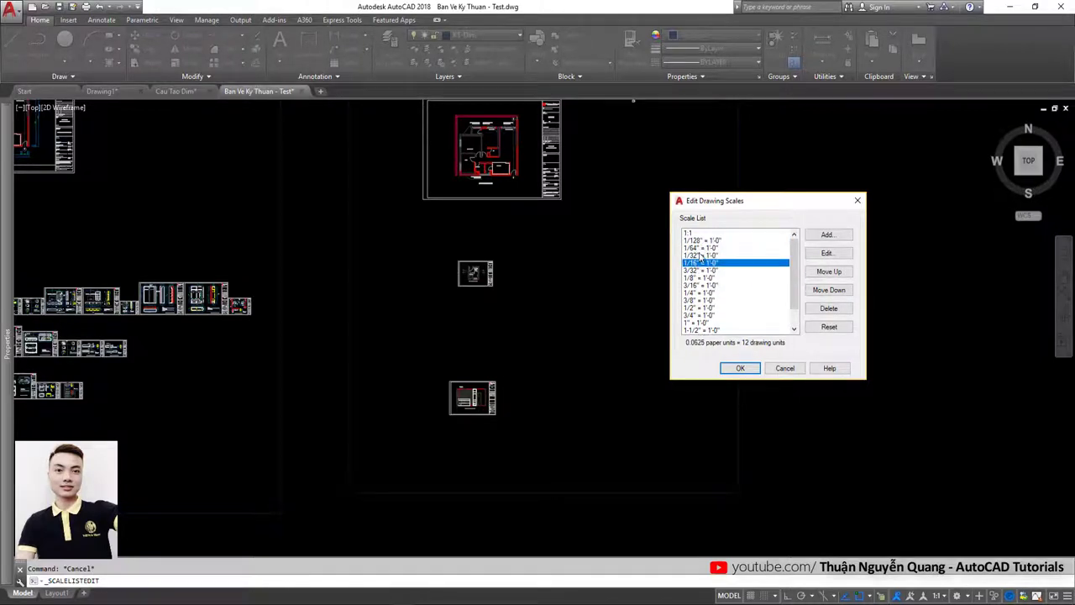
{"action": "left_click", "coordinate": [698, 240]}
{"action": "left_click", "coordinate": [698, 277]}
{"action": "left_click", "coordinate": [697, 307]}
{"action": "left_click", "coordinate": [707, 263]}
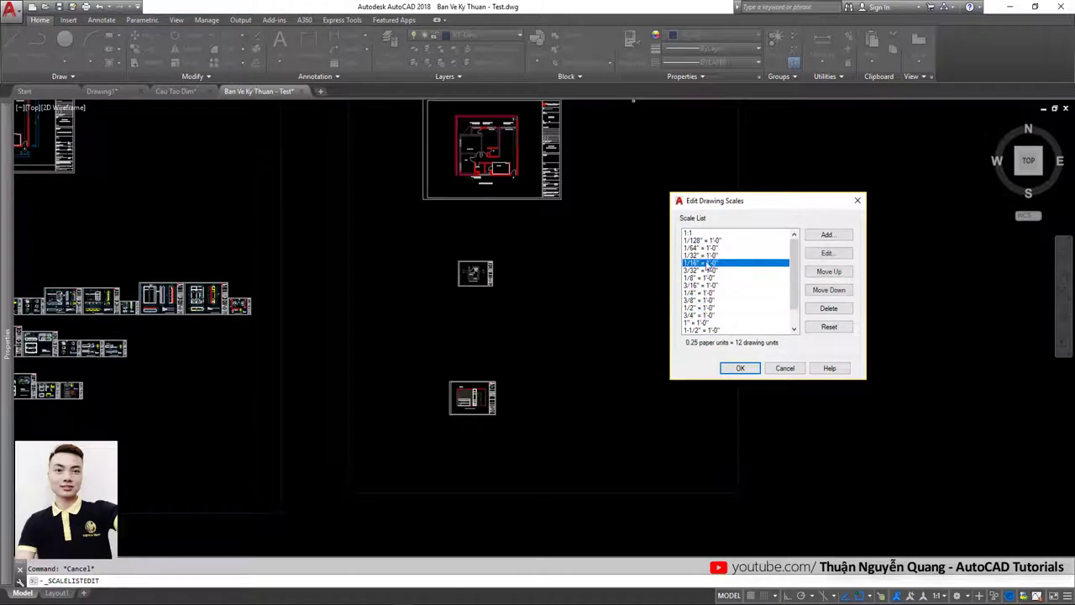
{"action": "left_click", "coordinate": [711, 248]}
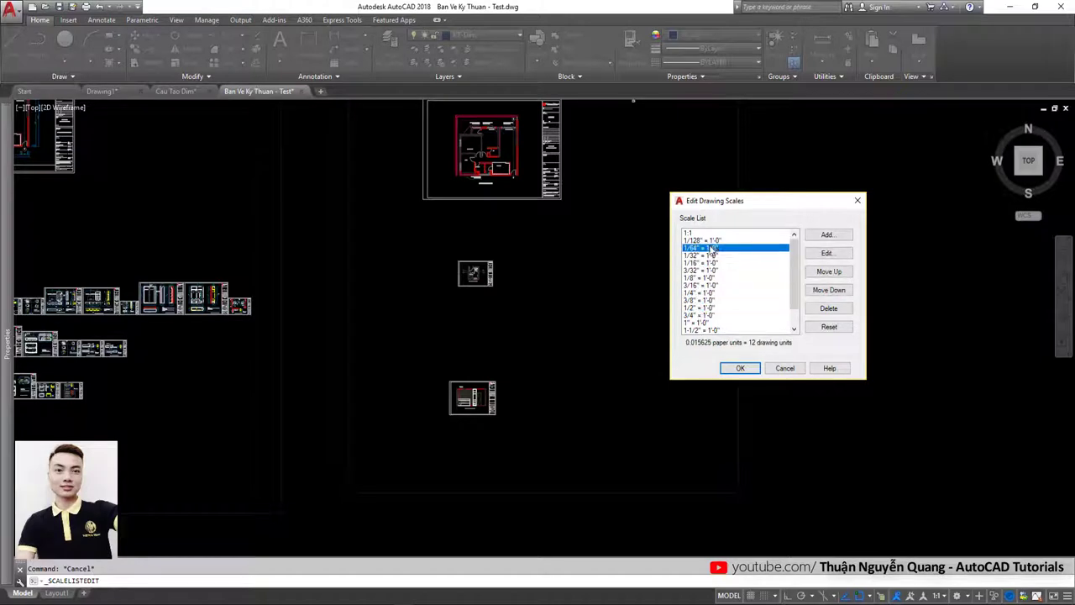
Step: Reset the scale list to metric defaults and review scales from 1:1 through 1:100
{"action": "left_click", "coordinate": [829, 327]}
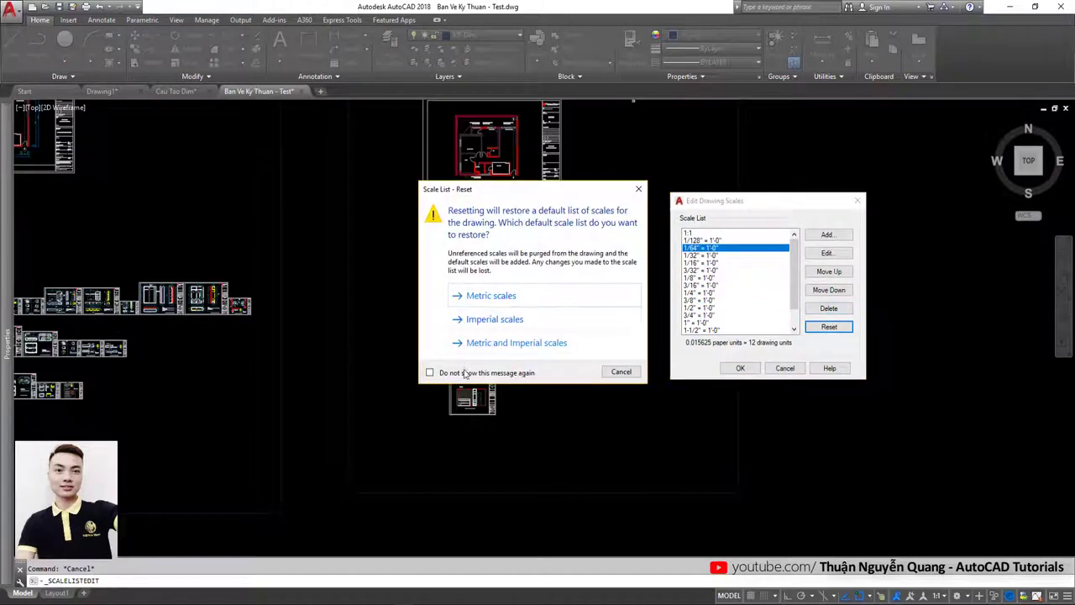
{"action": "left_click", "coordinate": [491, 295]}
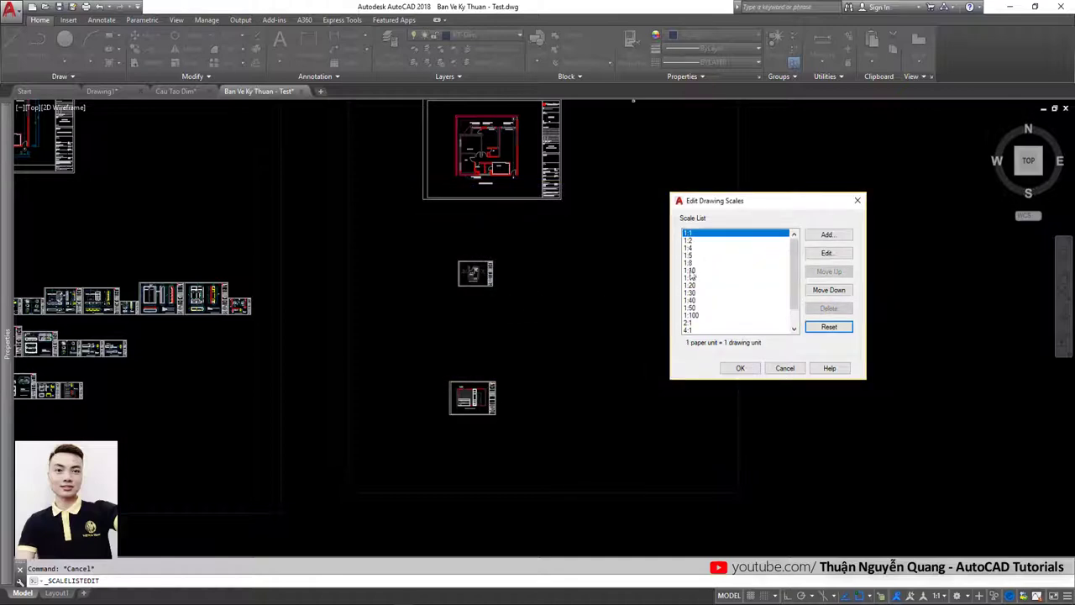
{"action": "left_click", "coordinate": [690, 278]}
{"action": "left_click", "coordinate": [690, 300]}
{"action": "left_click", "coordinate": [690, 263]}
{"action": "left_click", "coordinate": [690, 248]}
{"action": "left_click", "coordinate": [691, 263]}
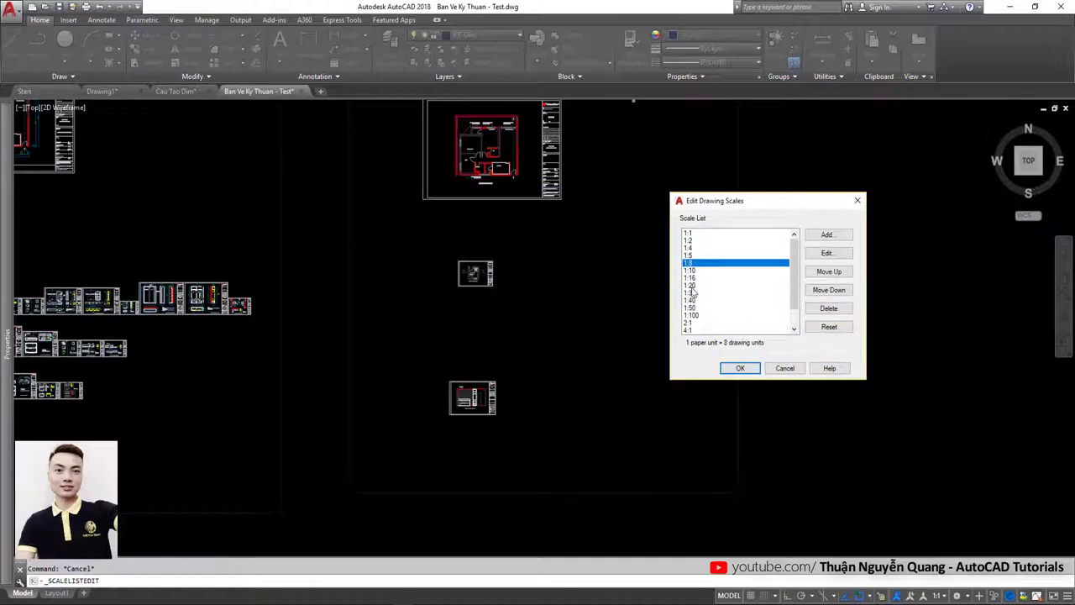
{"action": "left_click", "coordinate": [690, 292]}
{"action": "left_click", "coordinate": [690, 315]}
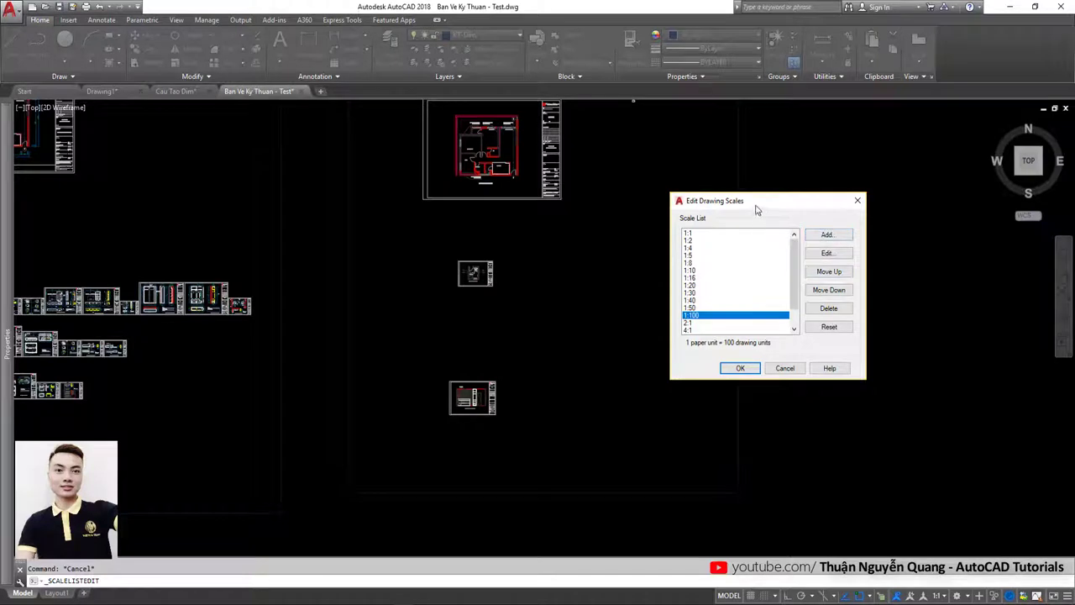
{"action": "left_click_drag", "start_coordinate": [755, 210], "coordinate": [705, 216]}
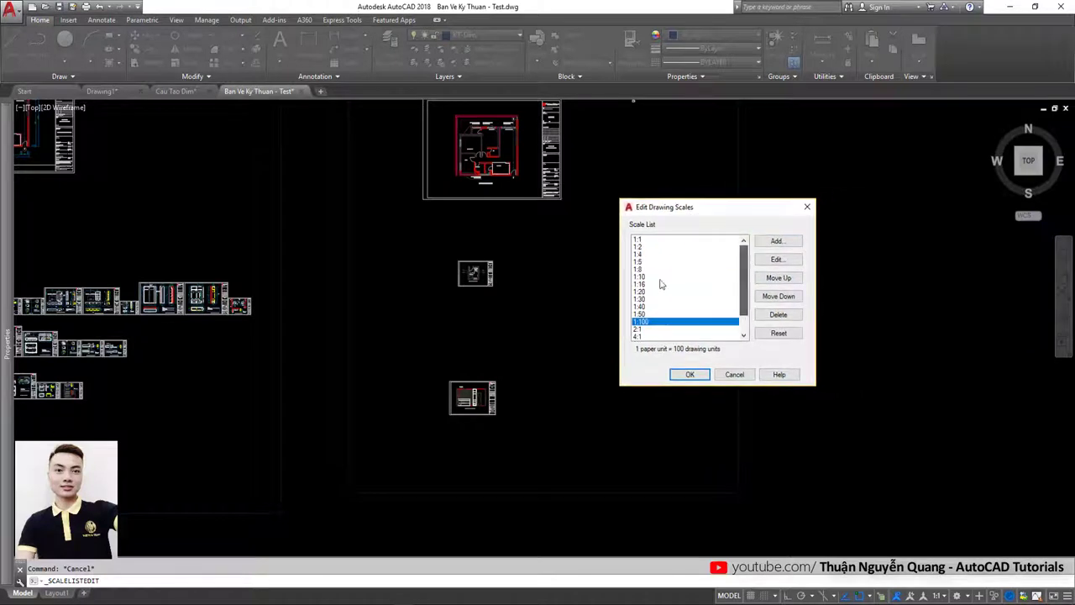
Step: Add custom scales 1:60 and 1:15 to the drawing's scale list
{"action": "left_click", "coordinate": [774, 243]}
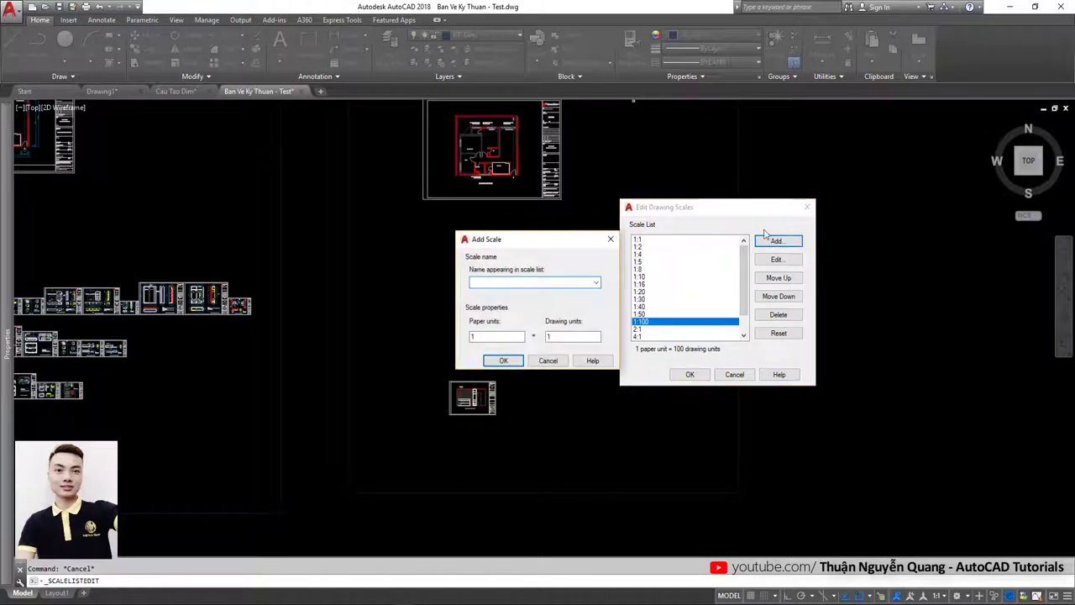
{"action": "mouse_move", "coordinate": [555, 242]}
{"action": "left_mouse_down"}
{"action": "mouse_move", "coordinate": [302, 253]}
{"action": "mouse_move", "coordinate": [339, 240]}
{"action": "left_mouse_up"}
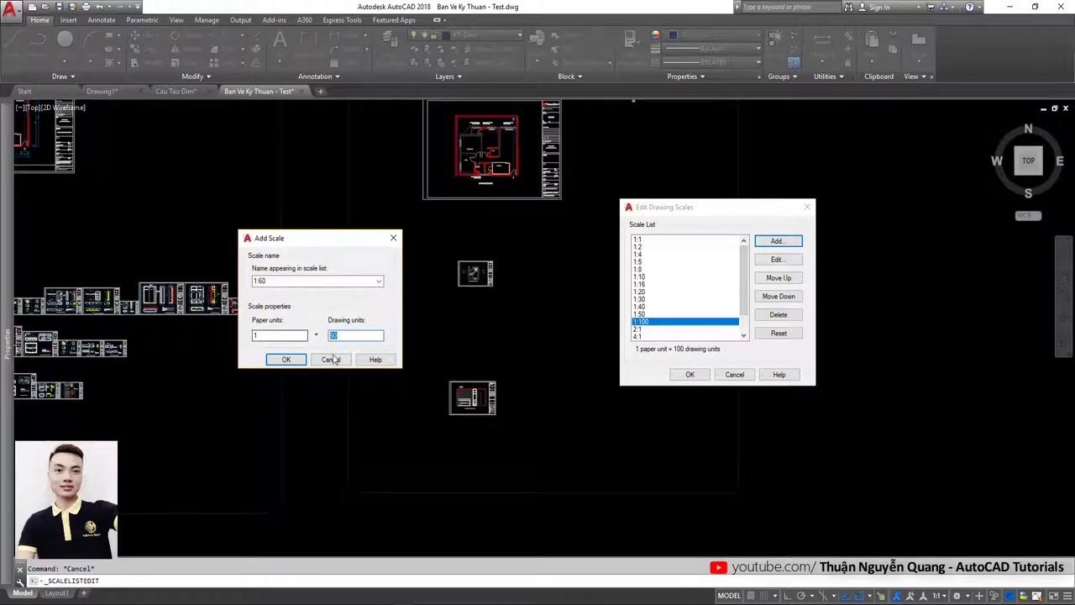
{"action": "left_click", "coordinate": [286, 359]}
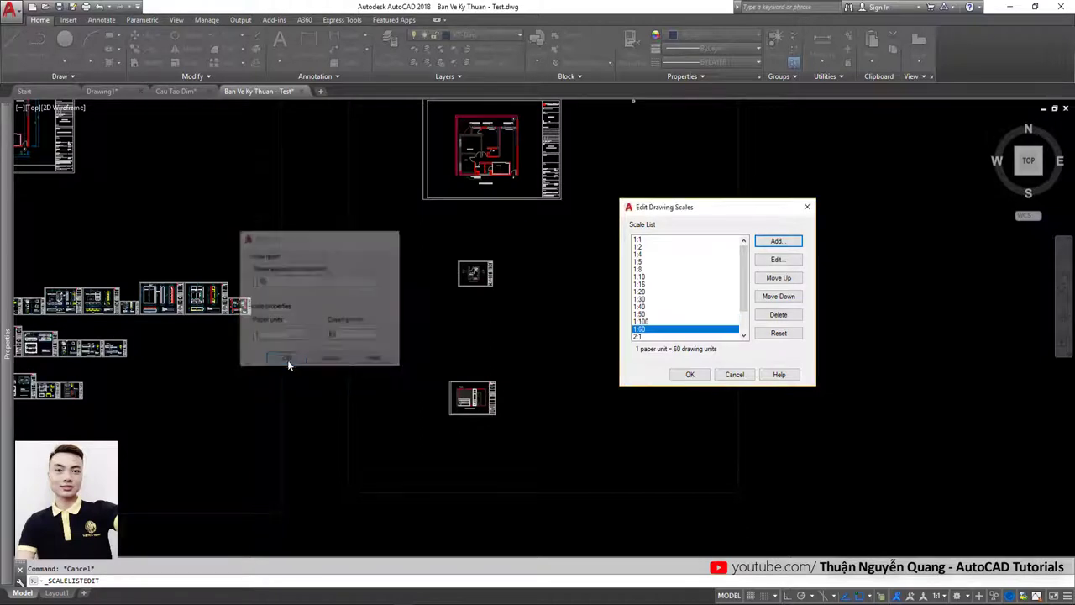
{"action": "left_click", "coordinate": [780, 243]}
{"action": "type", "text": "15"}
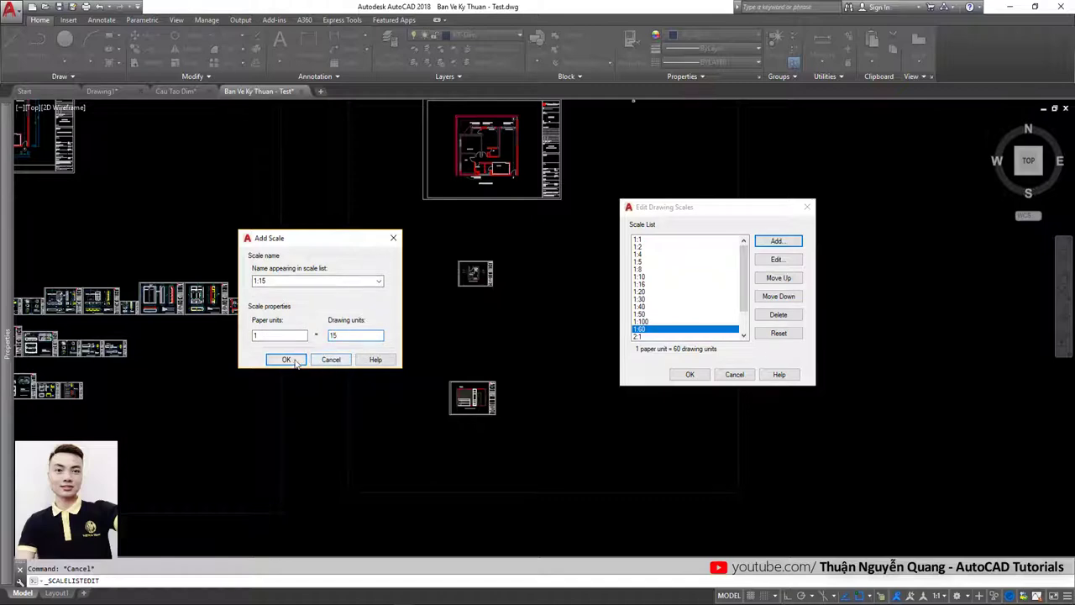
{"action": "left_click", "coordinate": [285, 359]}
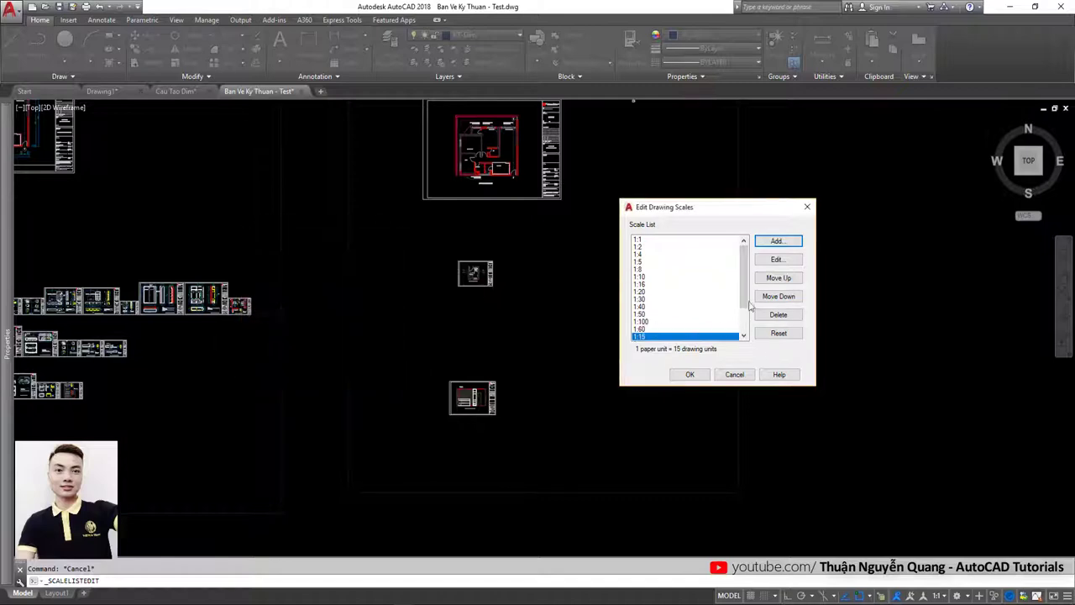
Step: Cancel a third new scale, select the 1:20–1:50 entries, and close the scale editor
{"action": "left_click", "coordinate": [776, 241]}
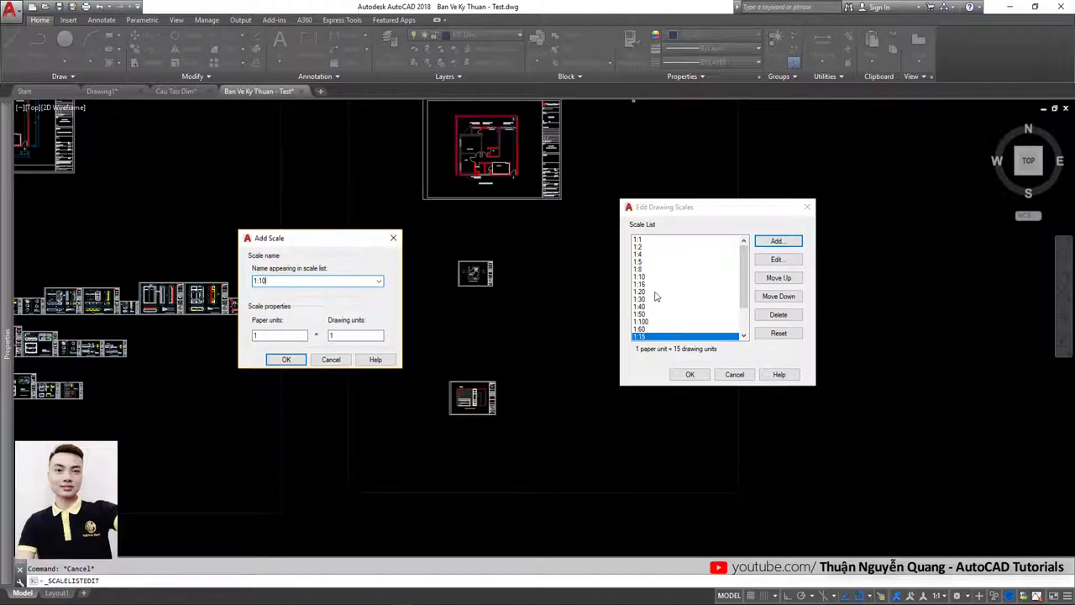
{"action": "left_click", "coordinate": [331, 359]}
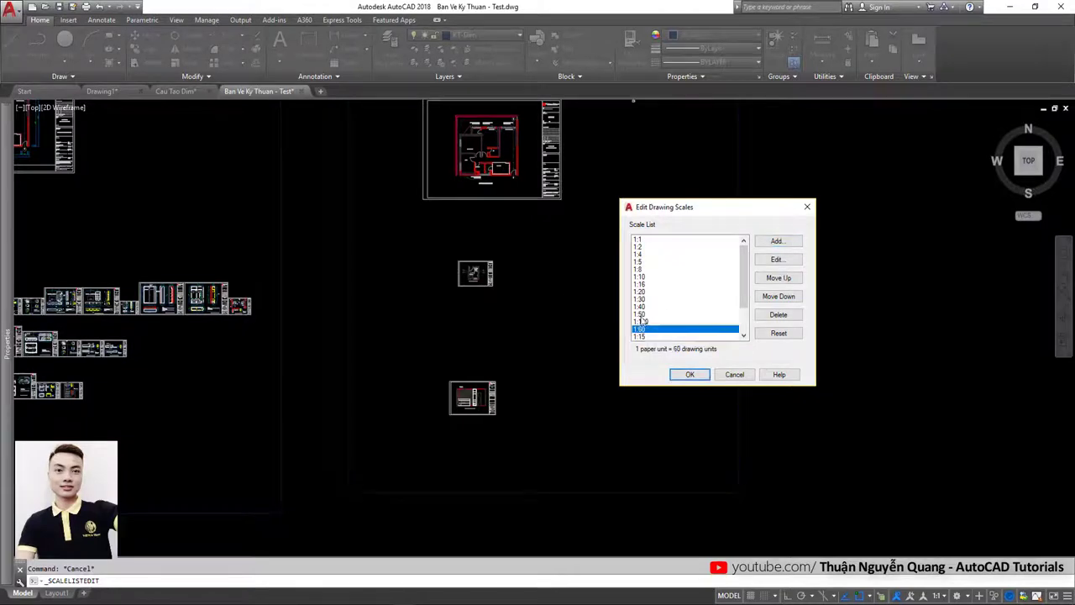
{"action": "left_click", "coordinate": [642, 292]}
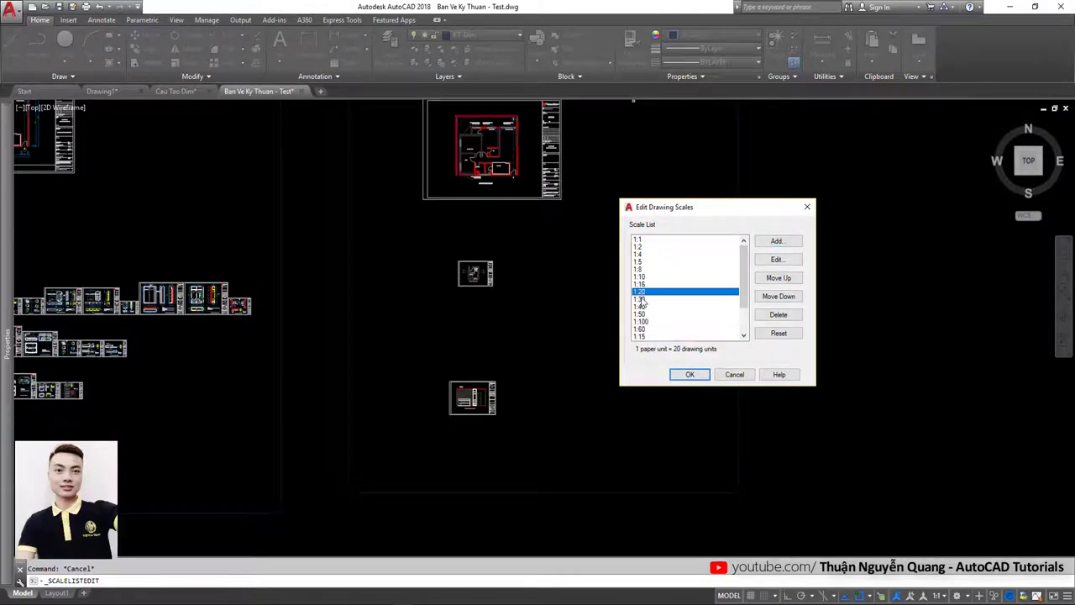
{"action": "left_click", "coordinate": [641, 300]}
{"action": "left_click", "coordinate": [643, 314], "text": "shift"}
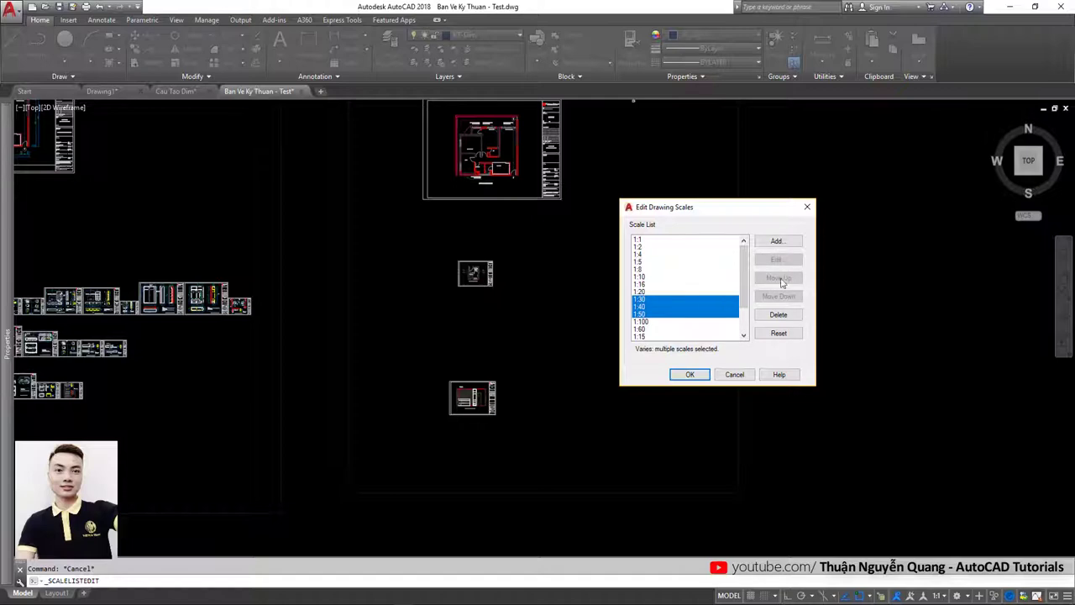
{"action": "left_click", "coordinate": [807, 206]}
{"action": "scroll", "coordinate": [552, 159], "scroll_direction": "up", "scroll_amount": 3}
Step: Cancel a stray selection and check the dimension styles with D, closing without changes
{"action": "left_click", "coordinate": [572, 154]}
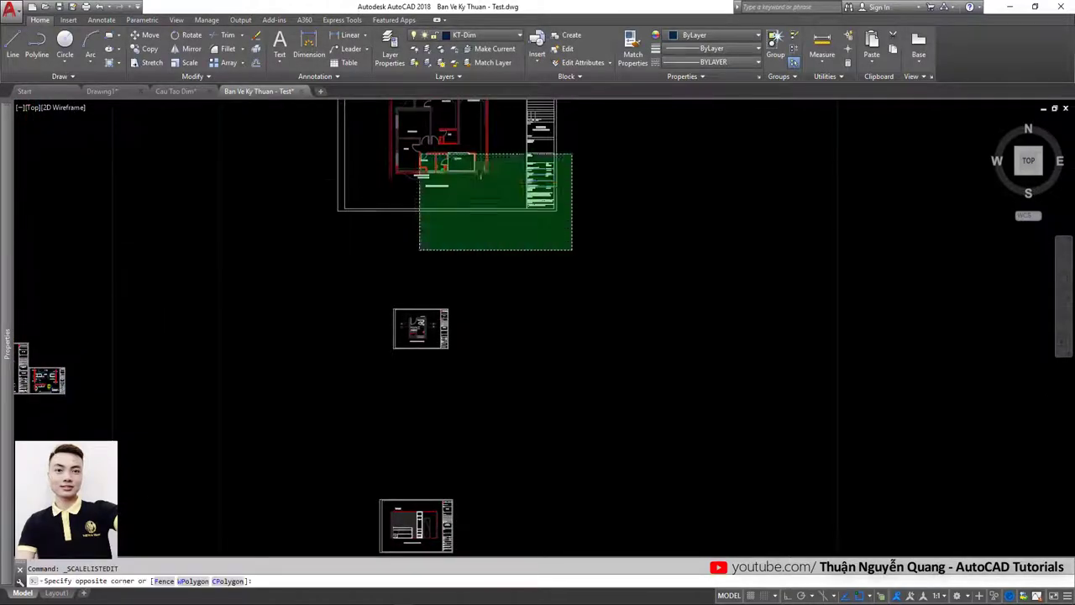
{"action": "scroll", "coordinate": [462, 277], "scroll_direction": "down", "scroll_amount": 5}
{"action": "key", "text": "Escape"}
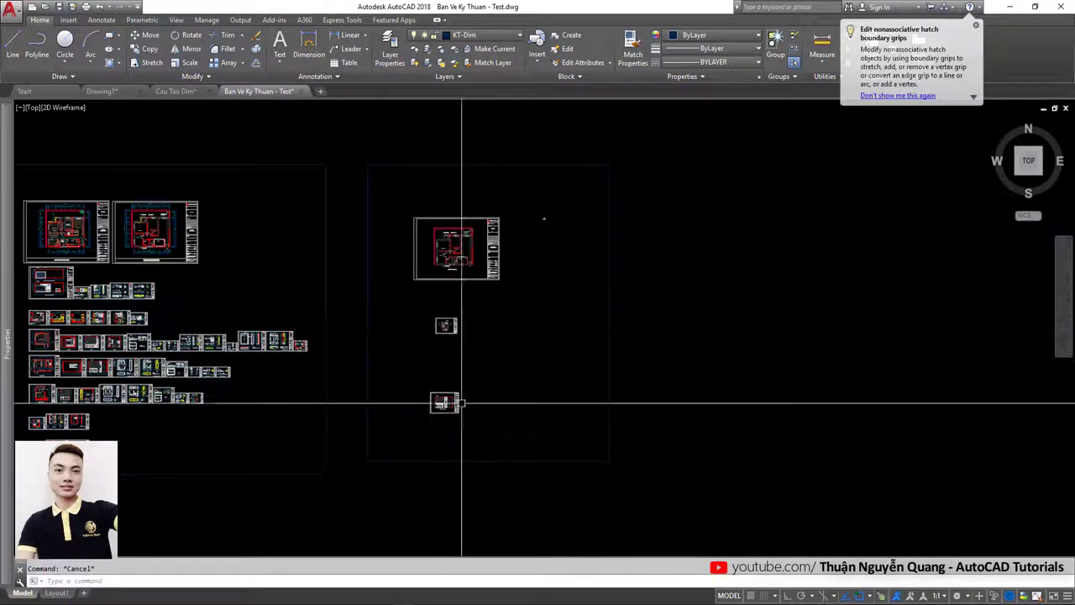
{"action": "scroll", "coordinate": [453, 279], "scroll_direction": "up", "scroll_amount": 2}
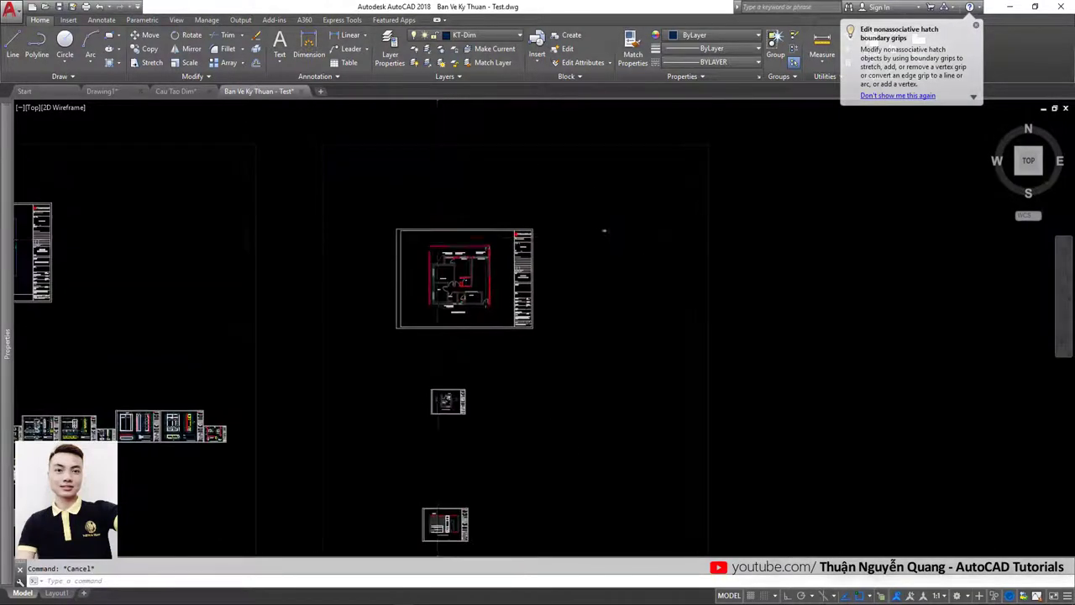
{"action": "scroll", "coordinate": [433, 228], "scroll_direction": "up", "scroll_amount": 5}
{"action": "type", "text": "d"}
{"action": "key", "text": "Return"}
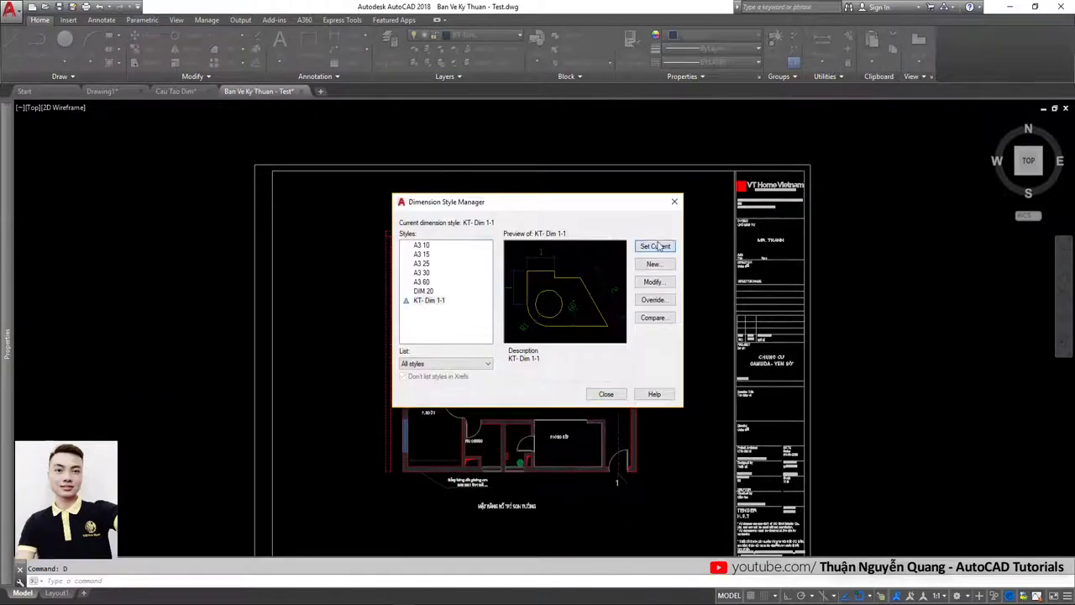
{"action": "left_click", "coordinate": [606, 395]}
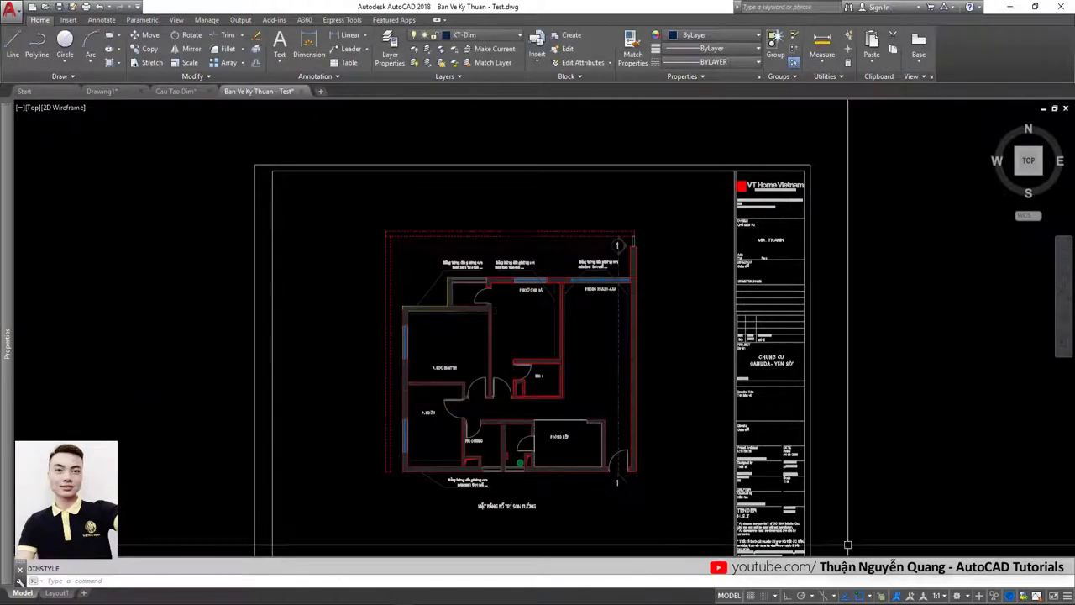
Step: Choose 1:60 as the annotation scale from the status-bar scale list
{"action": "left_click", "coordinate": [935, 596]}
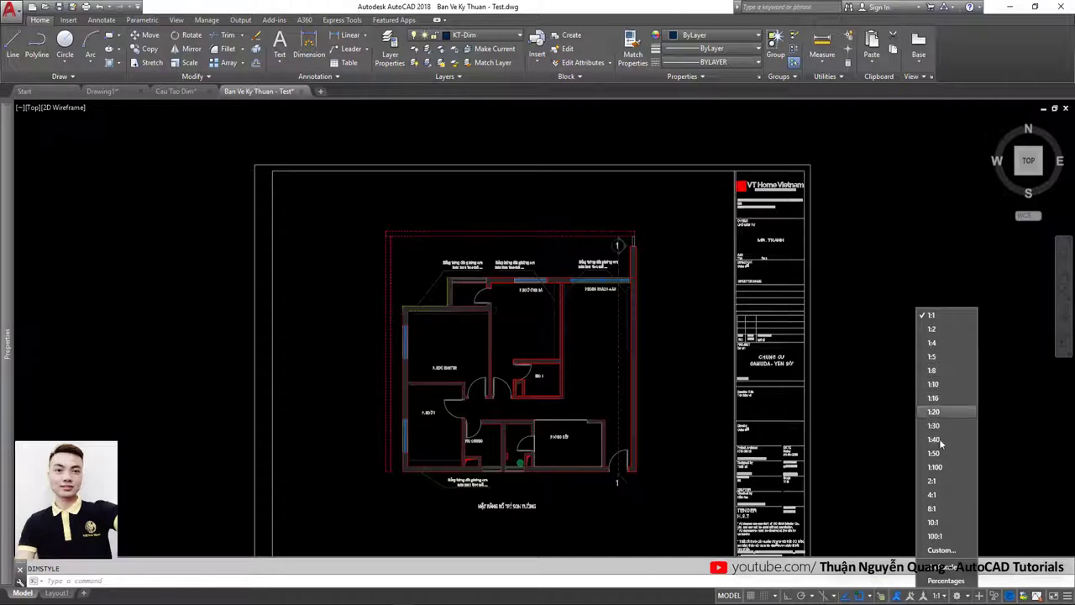
{"action": "left_click", "coordinate": [922, 465]}
{"action": "scroll", "coordinate": [436, 235], "scroll_direction": "down", "scroll_amount": 4}
{"action": "left_click", "coordinate": [336, 188]}
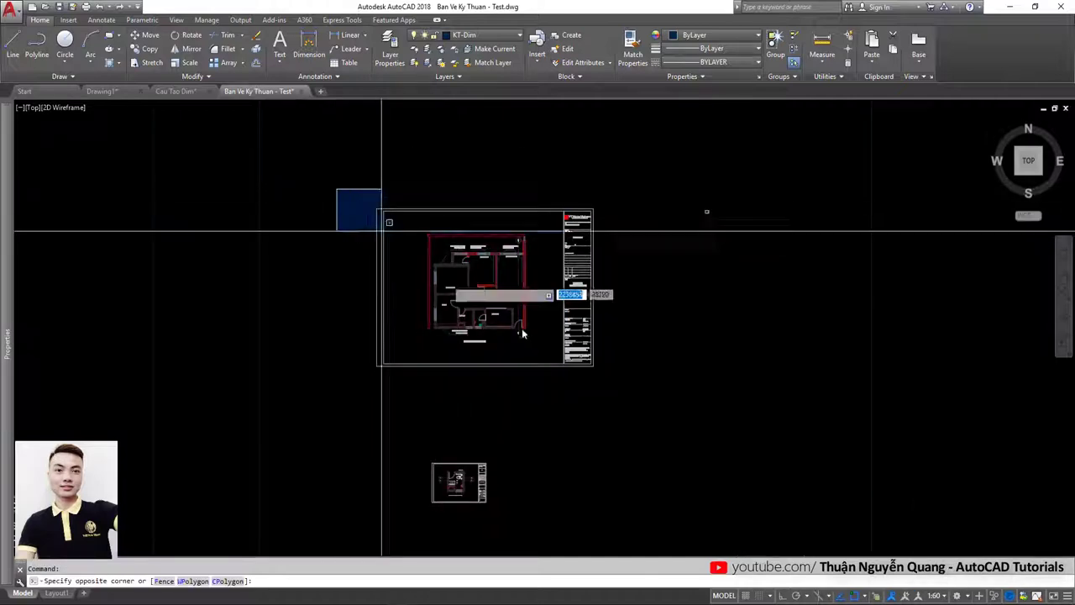
{"action": "left_click", "coordinate": [612, 396]}
{"action": "key", "text": "Escape"}
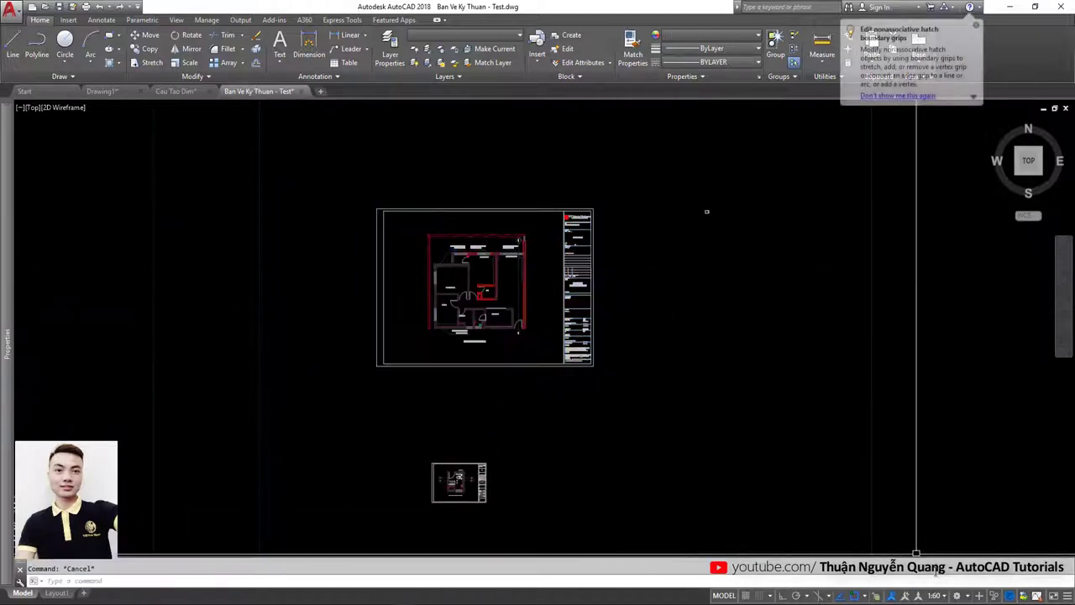
{"action": "left_click", "coordinate": [935, 595]}
{"action": "left_click", "coordinate": [927, 343]}
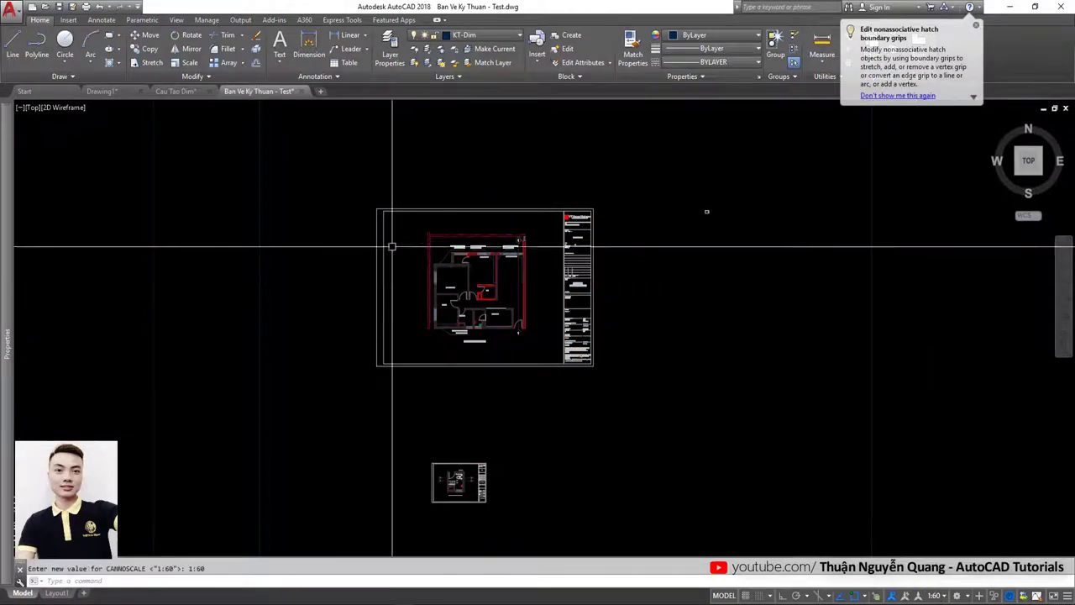
{"action": "scroll", "coordinate": [424, 233], "scroll_direction": "up", "scroll_amount": 4}
Step: Start and cancel the DLI linear dimension command a couple of times
{"action": "scroll", "coordinate": [429, 215], "scroll_direction": "up", "scroll_amount": 3}
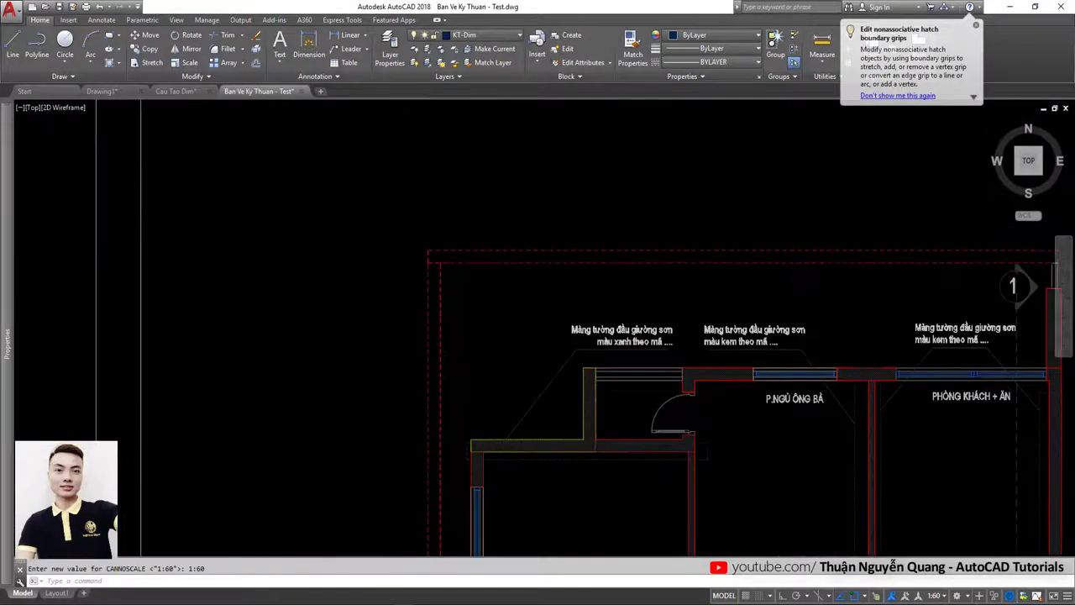
{"action": "scroll", "coordinate": [436, 216], "scroll_direction": "down", "scroll_amount": 3}
{"action": "type", "text": "dli"}
{"action": "key", "text": "space"}
{"action": "key", "text": "Escape"}
{"action": "type", "text": "d"}
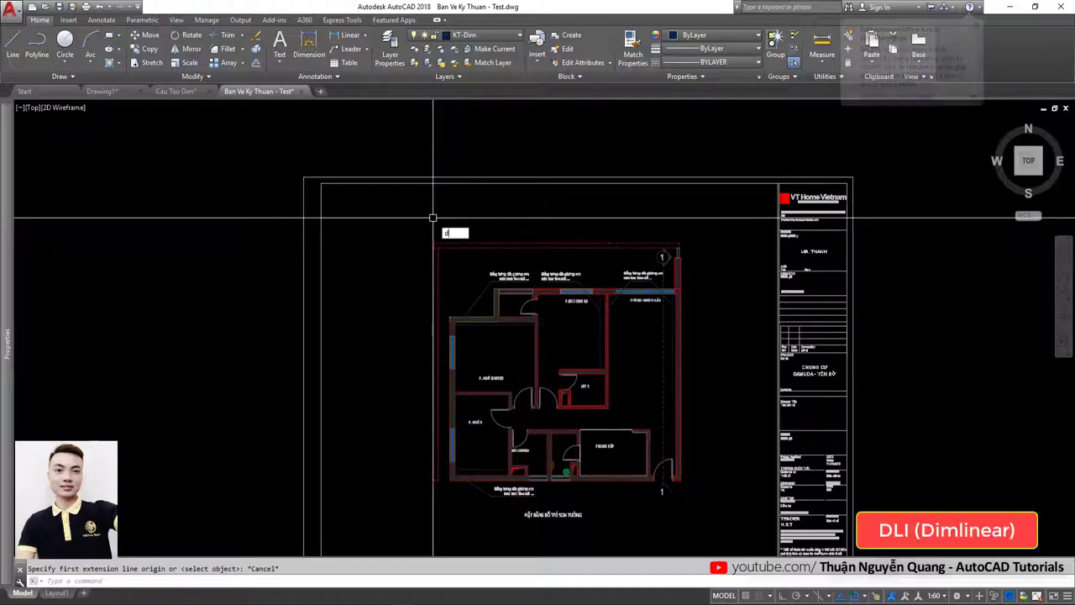
{"action": "type", "text": "li"}
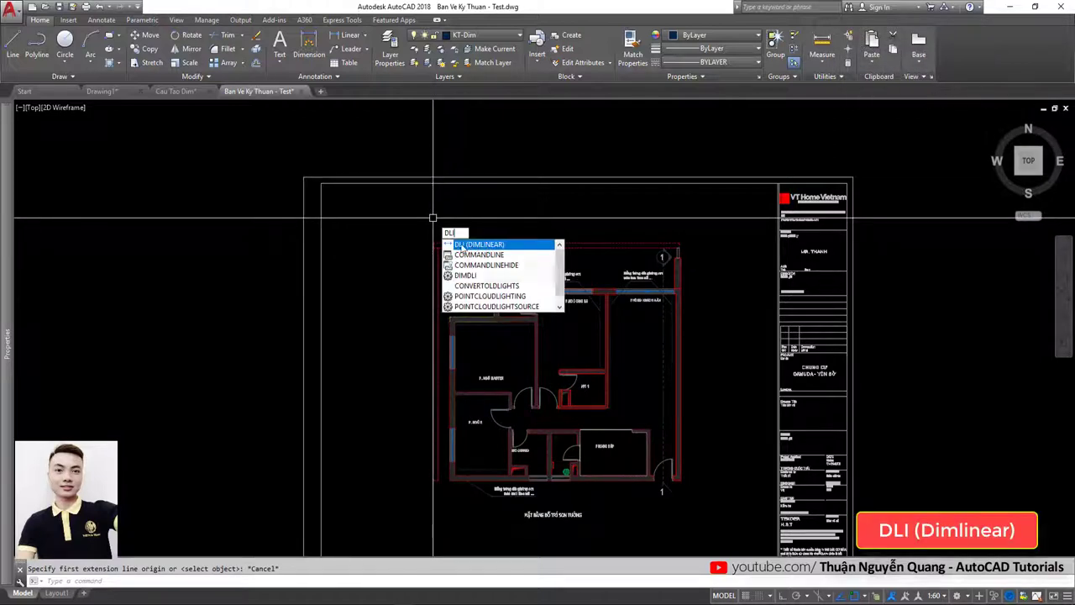
{"action": "key", "text": "Escape"}
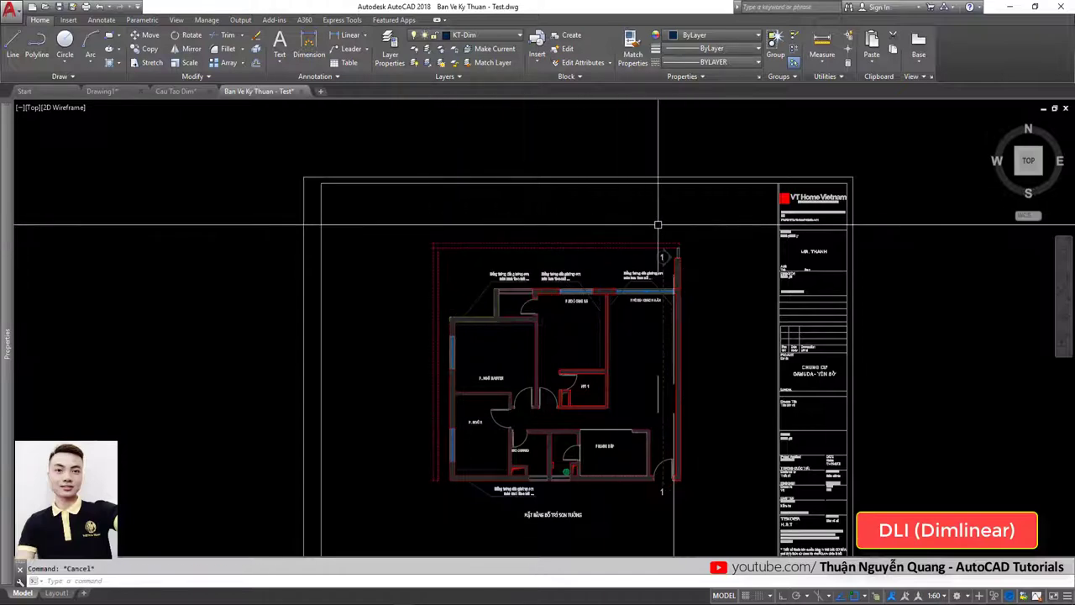
{"action": "middle_click_drag", "start_coordinate": [412, 284], "coordinate": [403, 293]}
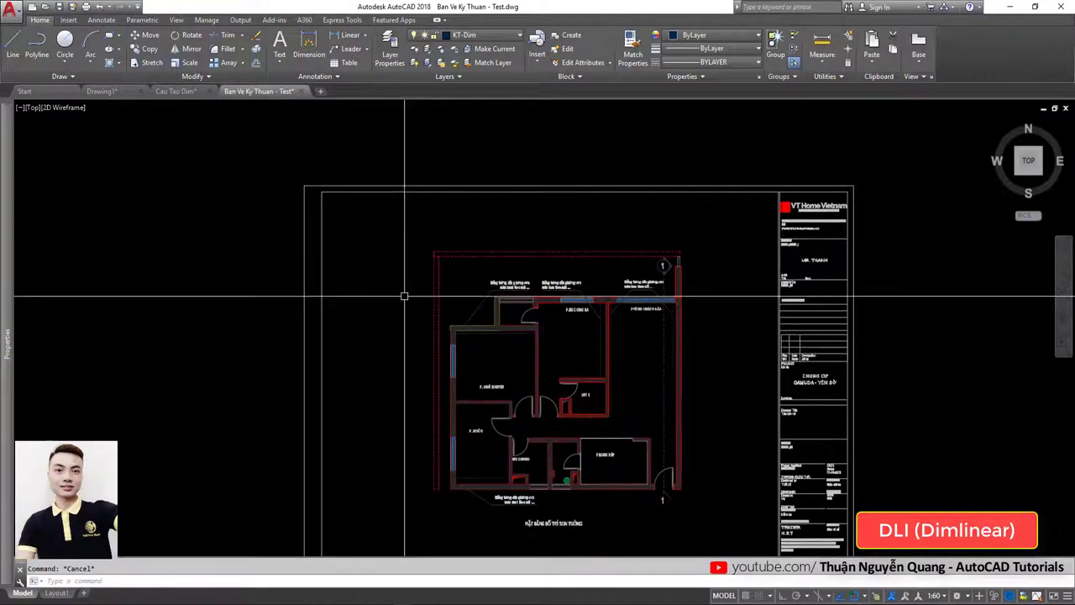
Step: Place the first 220 linear dimension above the top-left of the plan's top wall
{"action": "type", "text": "d"}
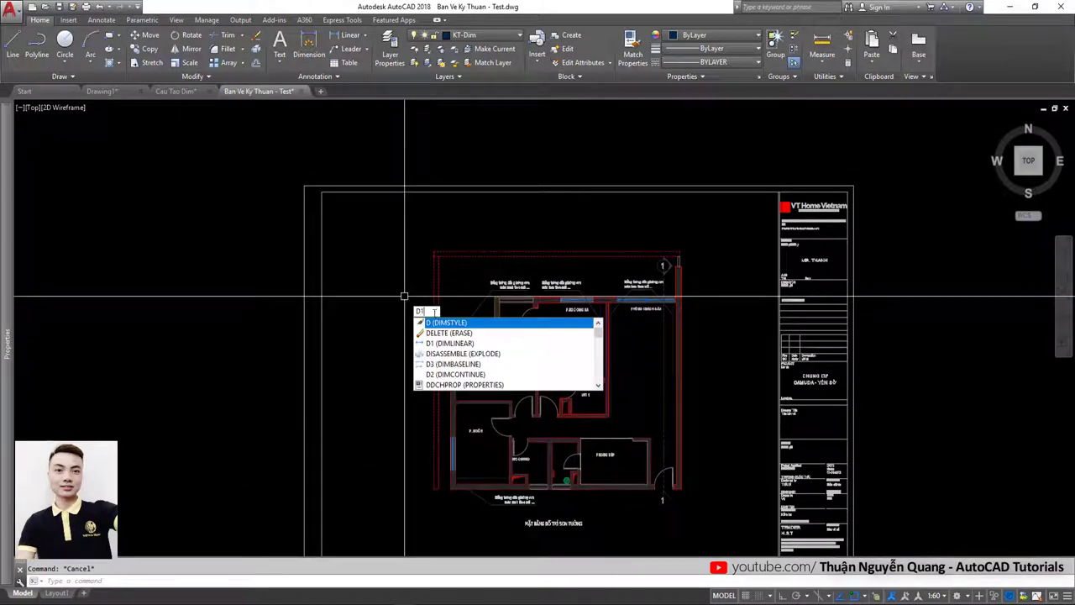
{"action": "type", "text": "1"}
{"action": "scroll", "coordinate": [446, 244], "scroll_direction": "up", "scroll_amount": 5}
{"action": "key", "text": "Return"}
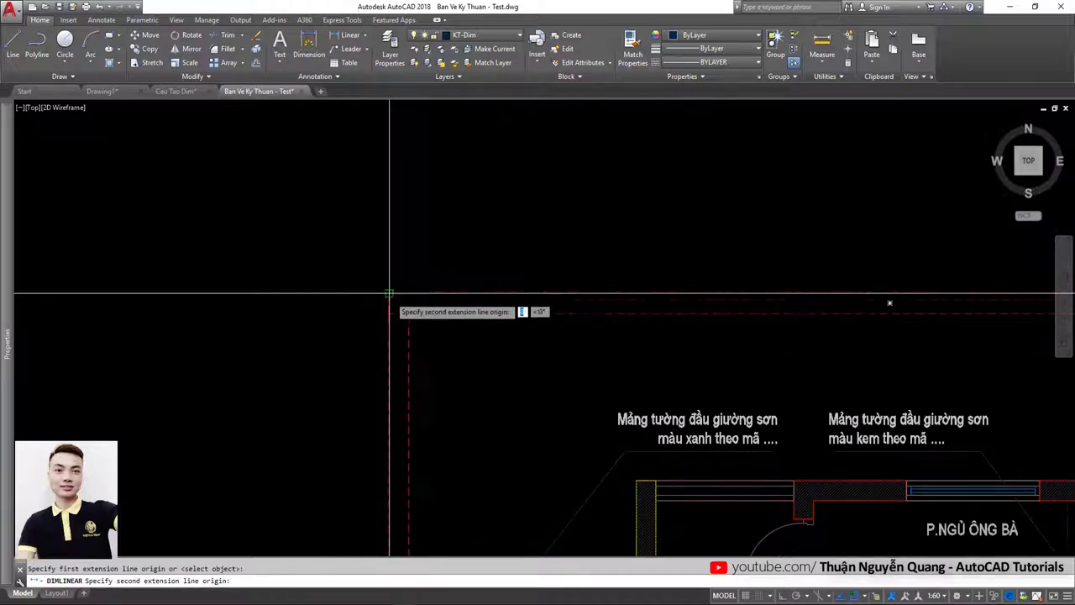
{"action": "left_click", "coordinate": [406, 303]}
{"action": "scroll", "coordinate": [411, 212], "scroll_direction": "down", "scroll_amount": 3}
{"action": "middle_click_drag", "start_coordinate": [411, 213], "coordinate": [398, 271]}
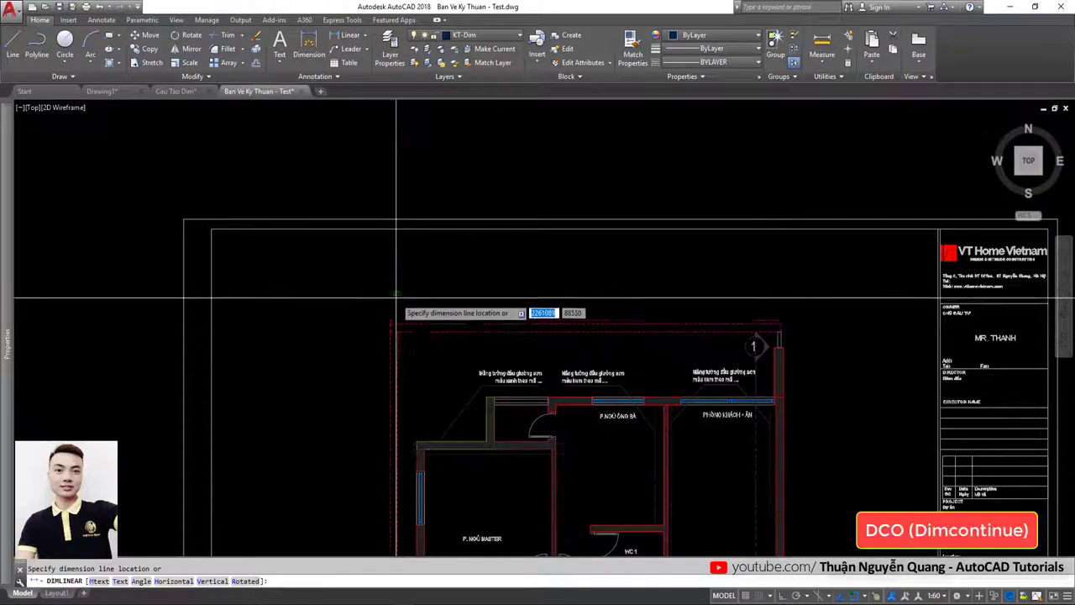
{"action": "left_click", "coordinate": [394, 301]}
{"action": "middle_click_drag", "start_coordinate": [413, 334], "coordinate": [429, 301]}
Step: Continue the chain with DCO through 550, 220, 1500, 1060 and 2695 along the top wall
{"action": "type", "text": "dco"}
{"action": "key", "text": "Return"}
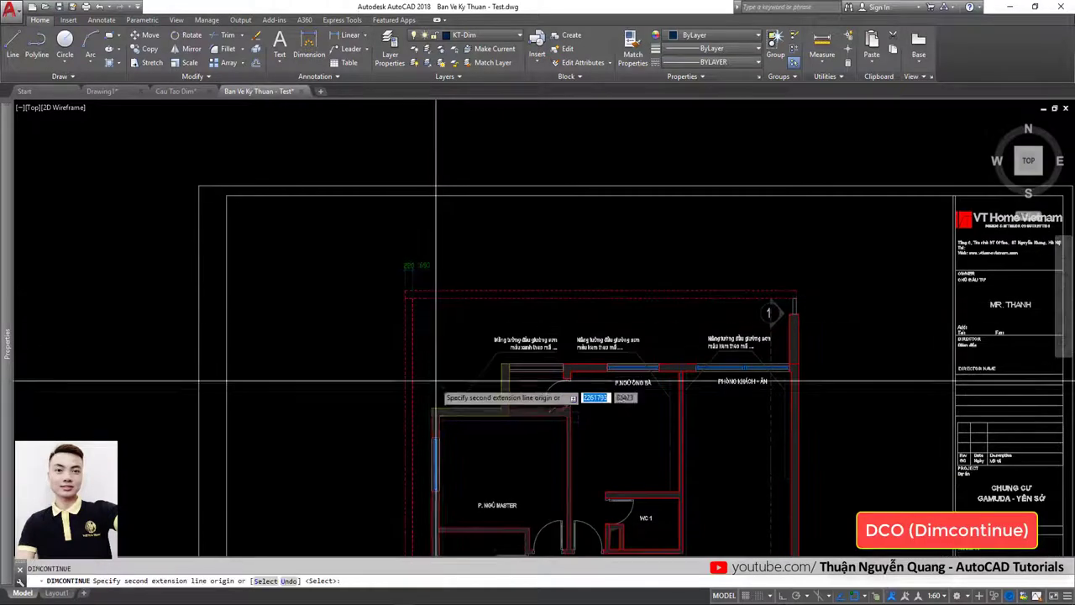
{"action": "left_click", "coordinate": [431, 411]}
{"action": "scroll", "coordinate": [430, 412], "scroll_direction": "up", "scroll_amount": 2}
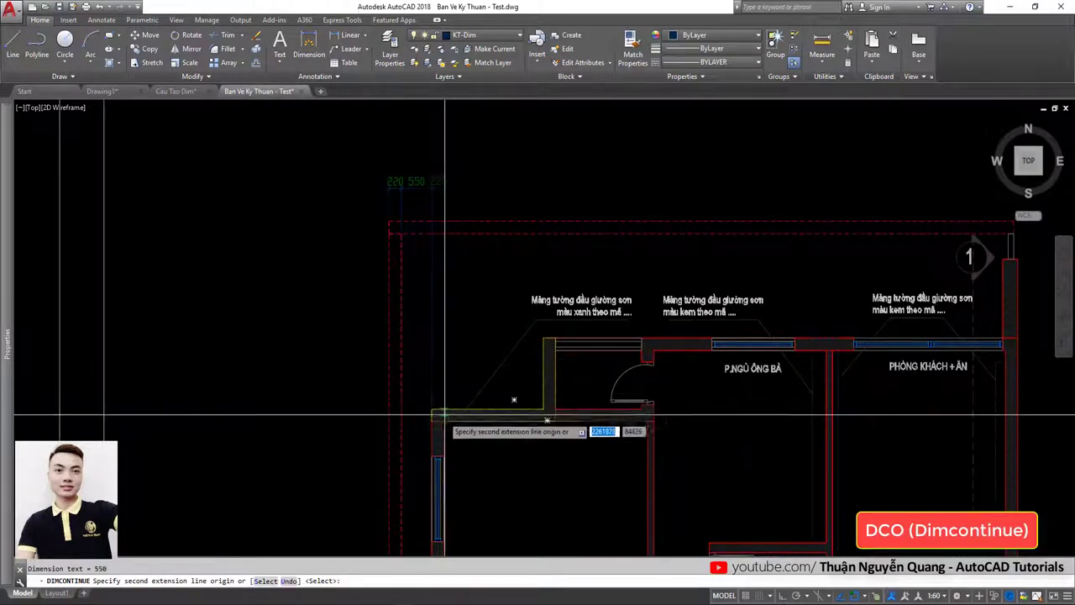
{"action": "left_click", "coordinate": [440, 411]}
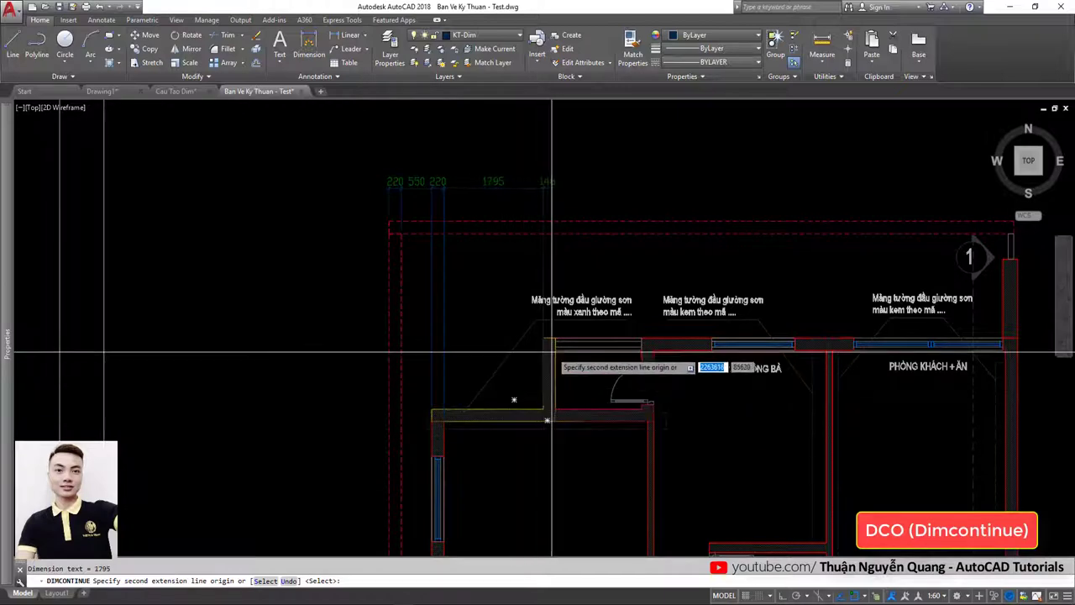
{"action": "scroll", "coordinate": [625, 340], "scroll_direction": "up", "scroll_amount": 3}
{"action": "scroll", "coordinate": [619, 337], "scroll_direction": "up", "scroll_amount": 1}
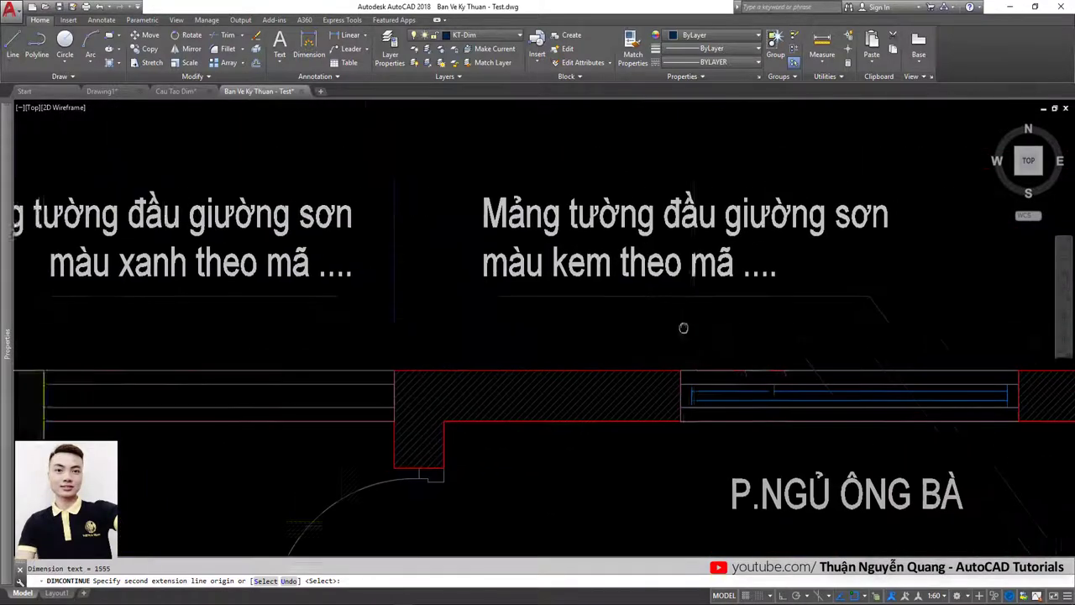
{"action": "left_click", "coordinate": [612, 336]}
{"action": "scroll", "coordinate": [610, 331], "scroll_direction": "down", "scroll_amount": 3}
{"action": "scroll", "coordinate": [610, 332], "scroll_direction": "up", "scroll_amount": 3}
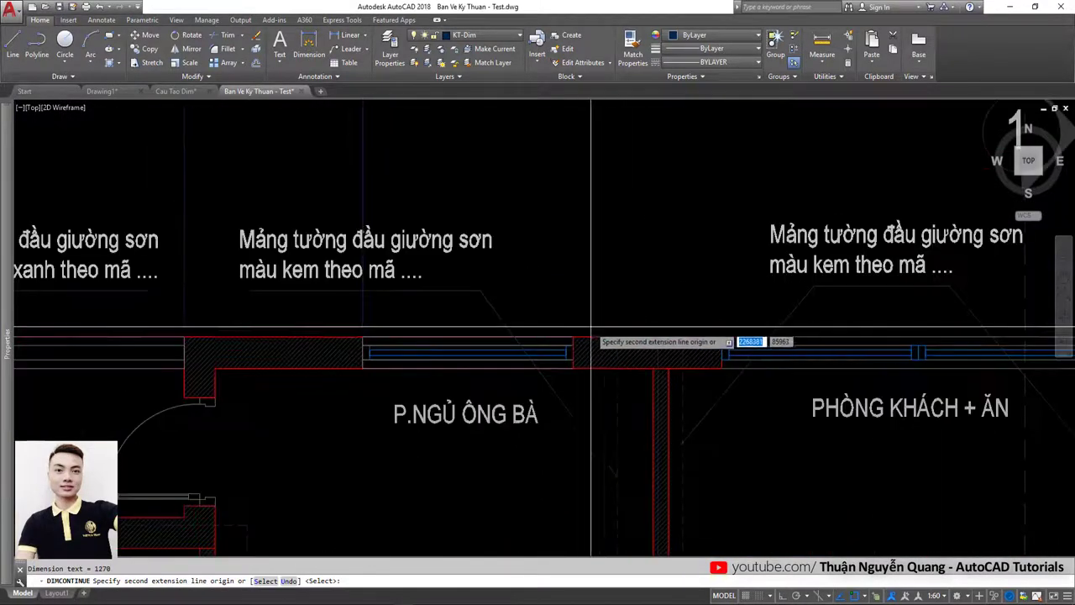
{"action": "left_click", "coordinate": [574, 336]}
{"action": "scroll", "coordinate": [722, 337], "scroll_direction": "down", "scroll_amount": 3}
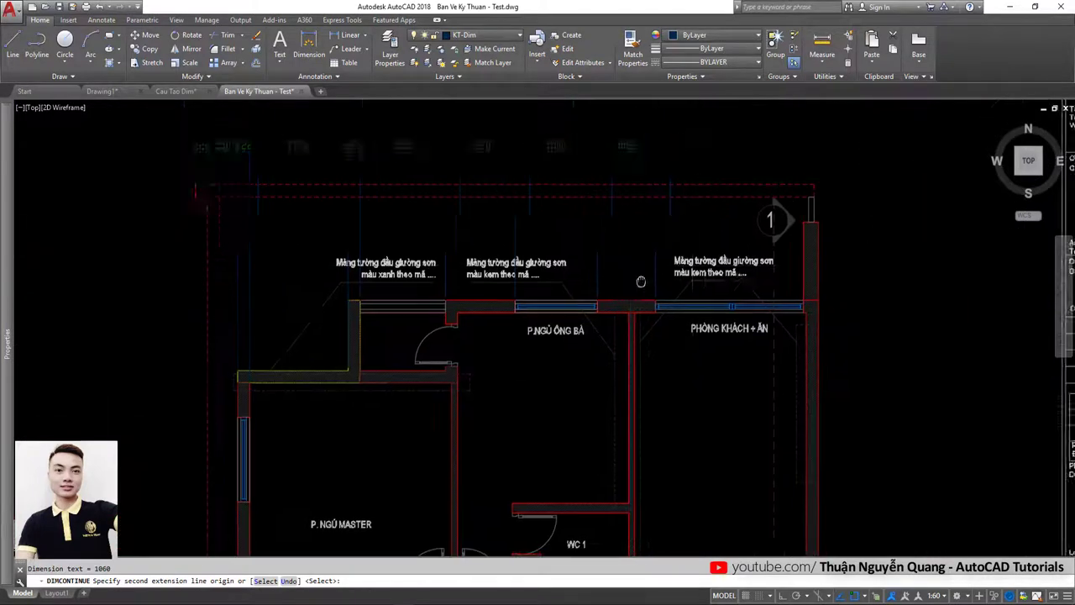
{"action": "scroll", "coordinate": [621, 332], "scroll_direction": "up", "scroll_amount": 2}
{"action": "left_click", "coordinate": [737, 336]}
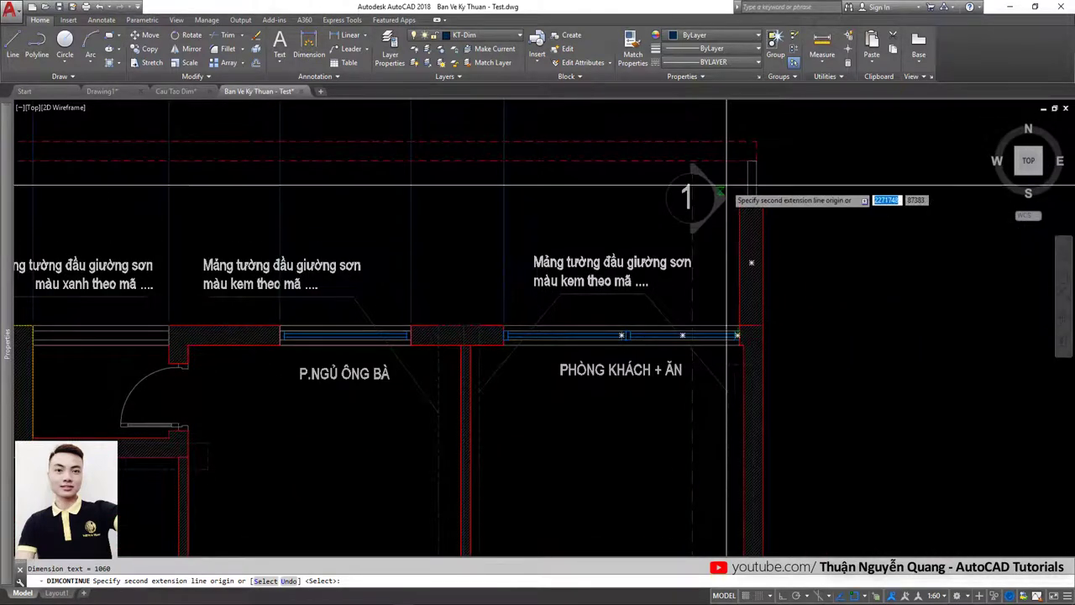
{"action": "left_click", "coordinate": [757, 140]}
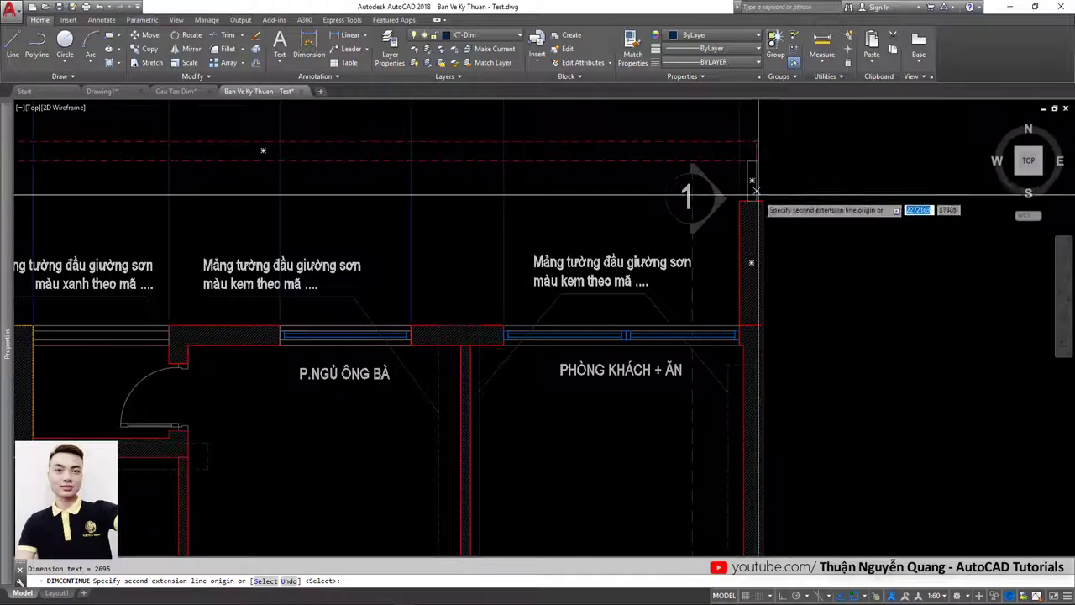
Step: Finish the continued chain and window-select the top dimension chain
{"action": "scroll", "coordinate": [756, 193], "scroll_direction": "down", "scroll_amount": 4}
{"action": "key", "text": "Escape"}
{"action": "scroll", "coordinate": [673, 252], "scroll_direction": "up", "scroll_amount": 3}
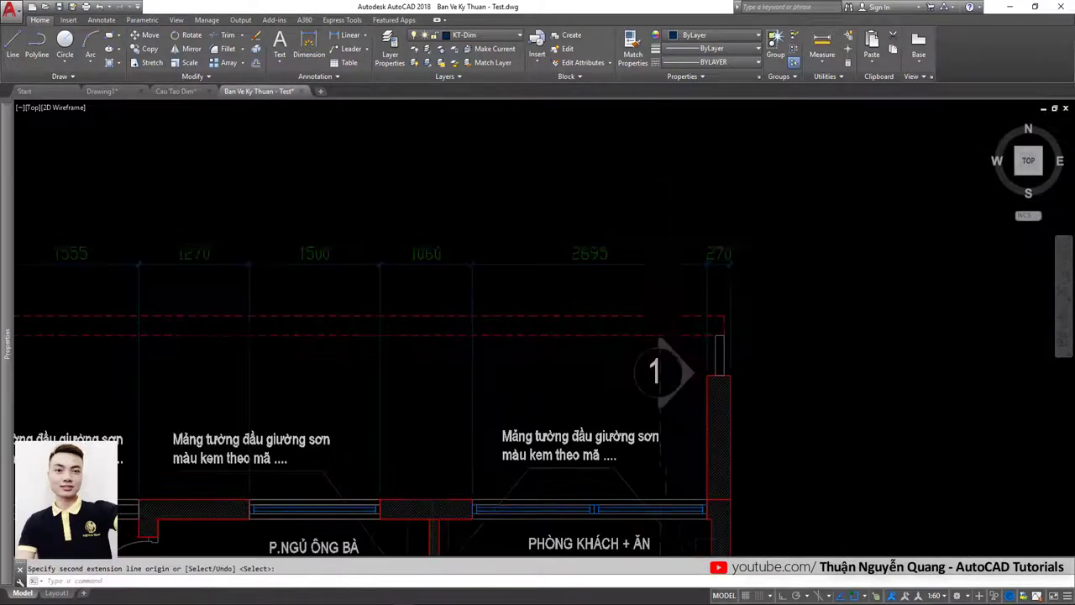
{"action": "scroll", "coordinate": [623, 168], "scroll_direction": "down", "scroll_amount": 3}
{"action": "scroll", "coordinate": [498, 238], "scroll_direction": "down", "scroll_amount": 2}
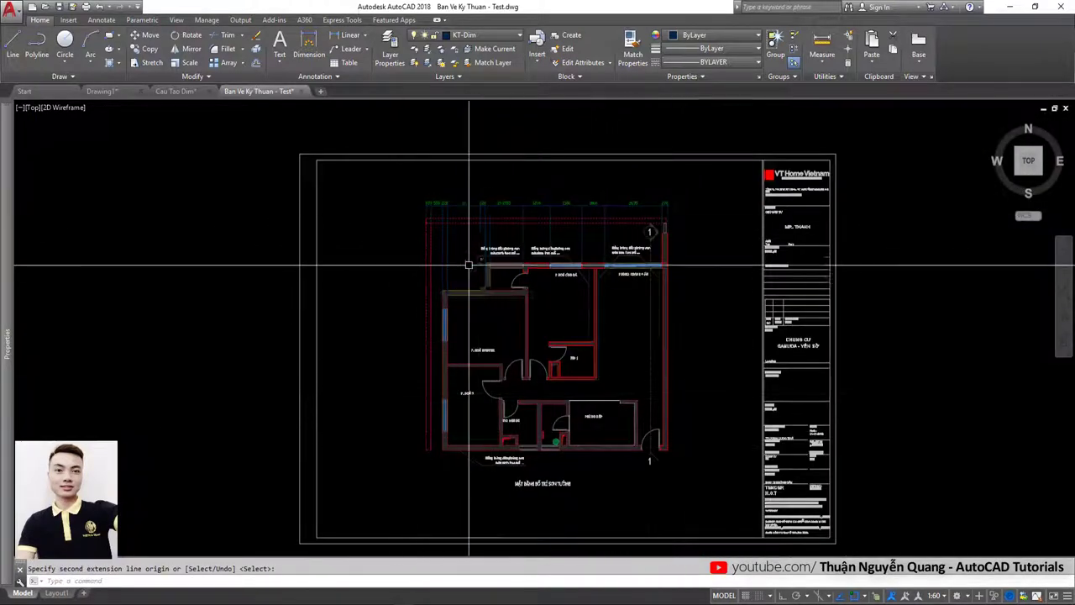
{"action": "scroll", "coordinate": [448, 206], "scroll_direction": "up", "scroll_amount": 5}
{"action": "left_click", "coordinate": [462, 204]}
{"action": "left_click", "coordinate": [402, 209]}
{"action": "key", "text": "Escape"}
{"action": "type", "text": "d"}
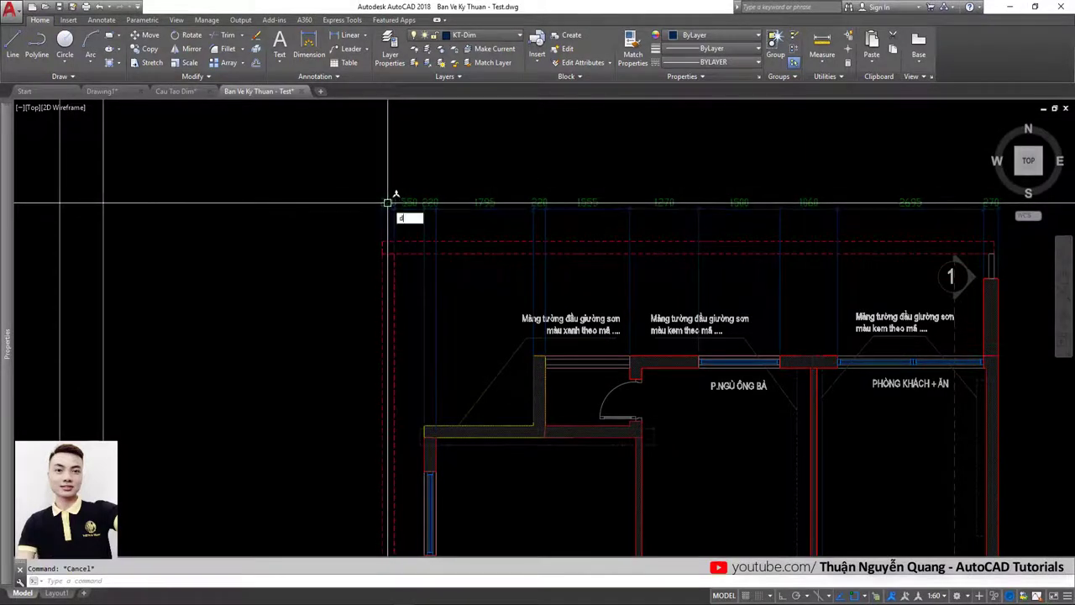
{"action": "key", "text": "Return"}
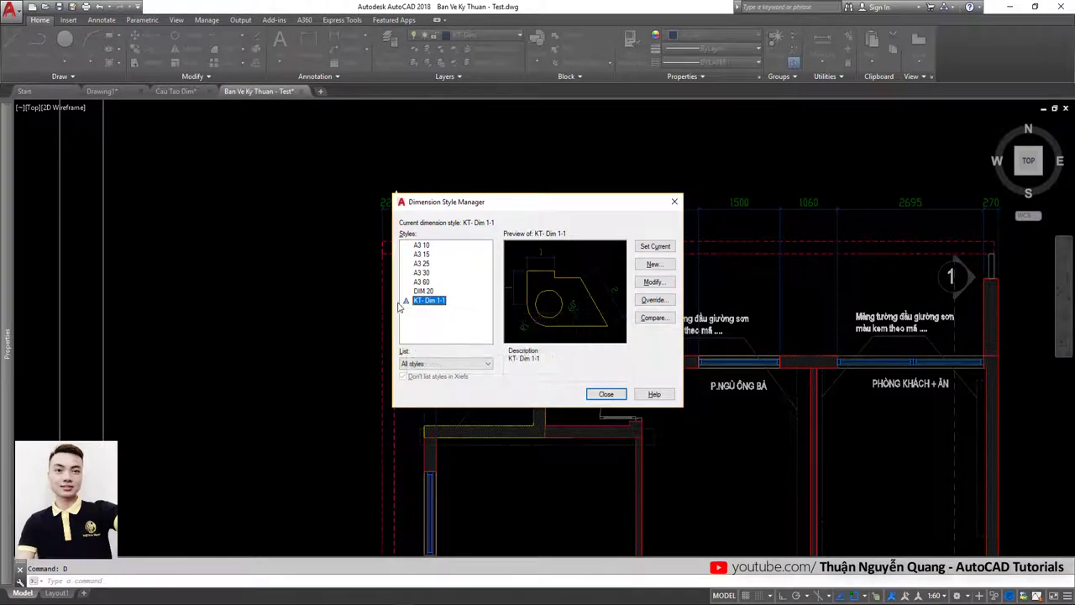
{"action": "left_click", "coordinate": [673, 202]}
{"action": "scroll", "coordinate": [560, 248], "scroll_direction": "down", "scroll_amount": 5}
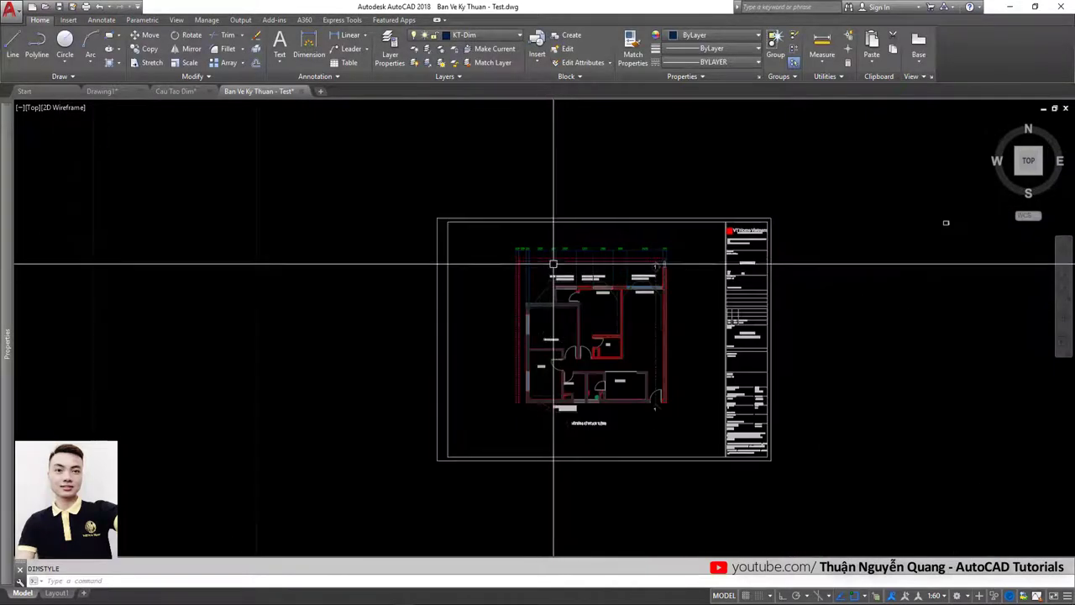
{"action": "scroll", "coordinate": [612, 299], "scroll_direction": "down", "scroll_amount": 2}
{"action": "scroll", "coordinate": [629, 299], "scroll_direction": "up", "scroll_amount": 2}
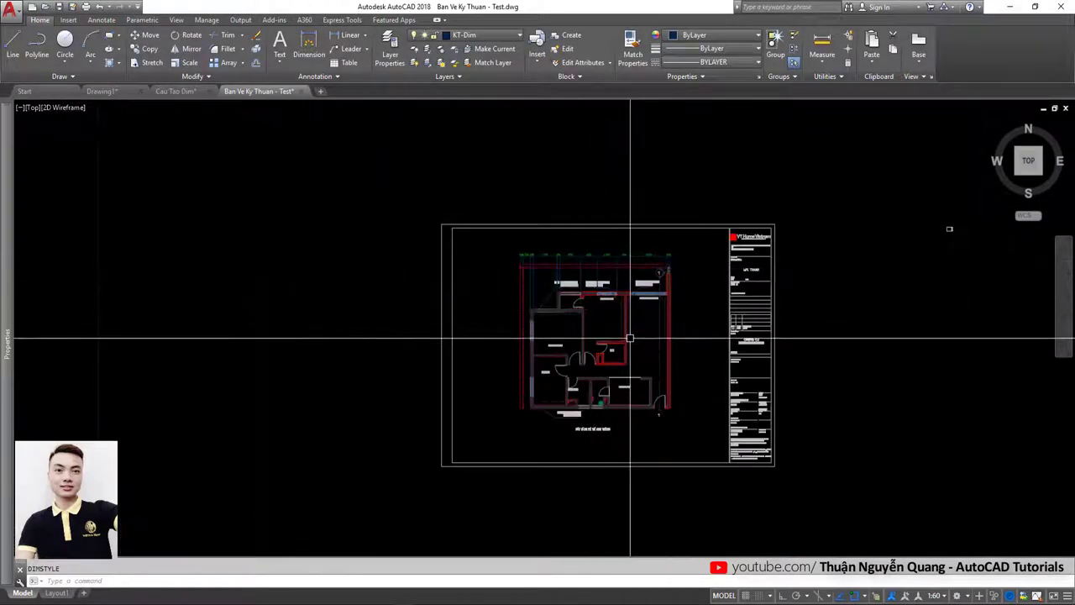
{"action": "scroll", "coordinate": [636, 336], "scroll_direction": "down", "scroll_amount": 4}
{"action": "scroll", "coordinate": [638, 411], "scroll_direction": "up", "scroll_amount": 4}
{"action": "scroll", "coordinate": [540, 240], "scroll_direction": "up", "scroll_amount": 1}
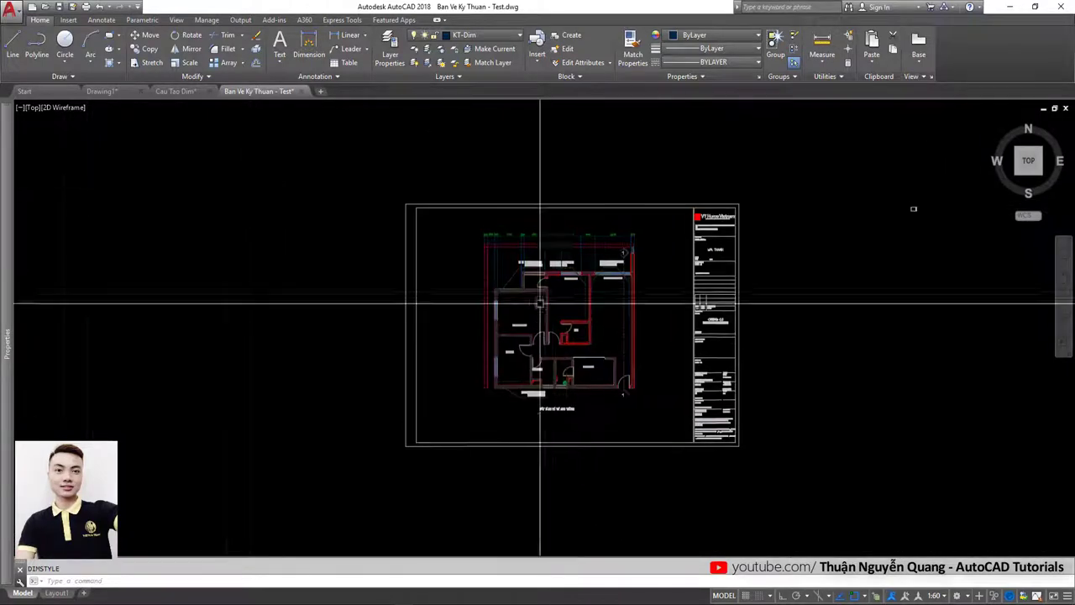
{"action": "scroll", "coordinate": [439, 307], "scroll_direction": "up", "scroll_amount": 3}
{"action": "scroll", "coordinate": [382, 320], "scroll_direction": "up", "scroll_amount": 3}
{"action": "middle_click_drag", "start_coordinate": [444, 232], "coordinate": [444, 276]}
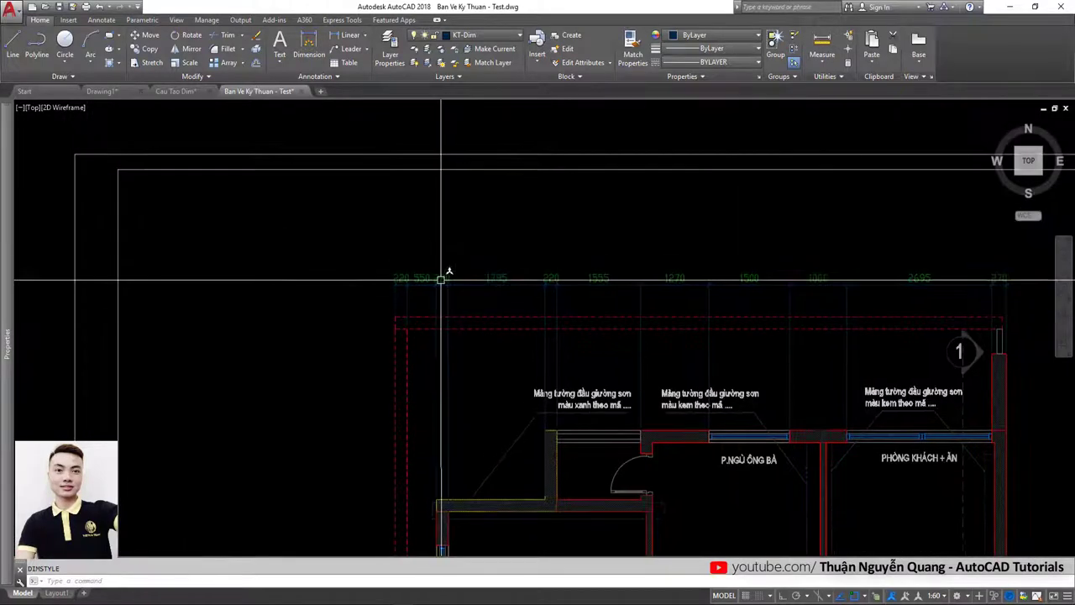
{"action": "scroll", "coordinate": [420, 279], "scroll_direction": "up", "scroll_amount": 3}
{"action": "scroll", "coordinate": [367, 277], "scroll_direction": "down", "scroll_amount": 4}
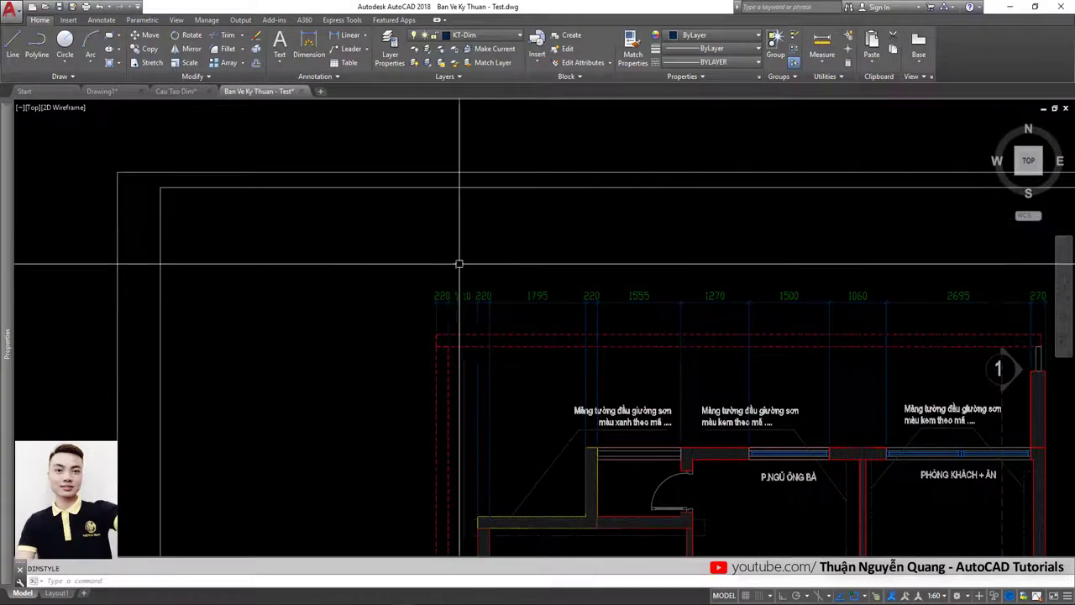
{"action": "scroll", "coordinate": [460, 279], "scroll_direction": "up", "scroll_amount": 2}
{"action": "type", "text": "dba"}
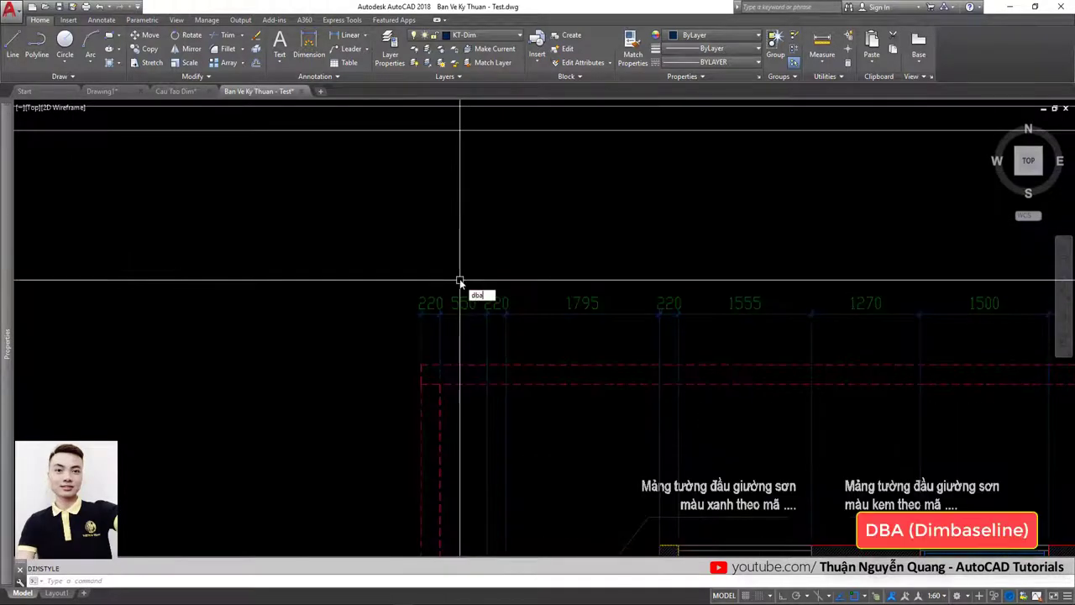
Step: Add an 11355 overall baseline dimension above the top wall's dimension chain
{"action": "key", "text": "Escape"}
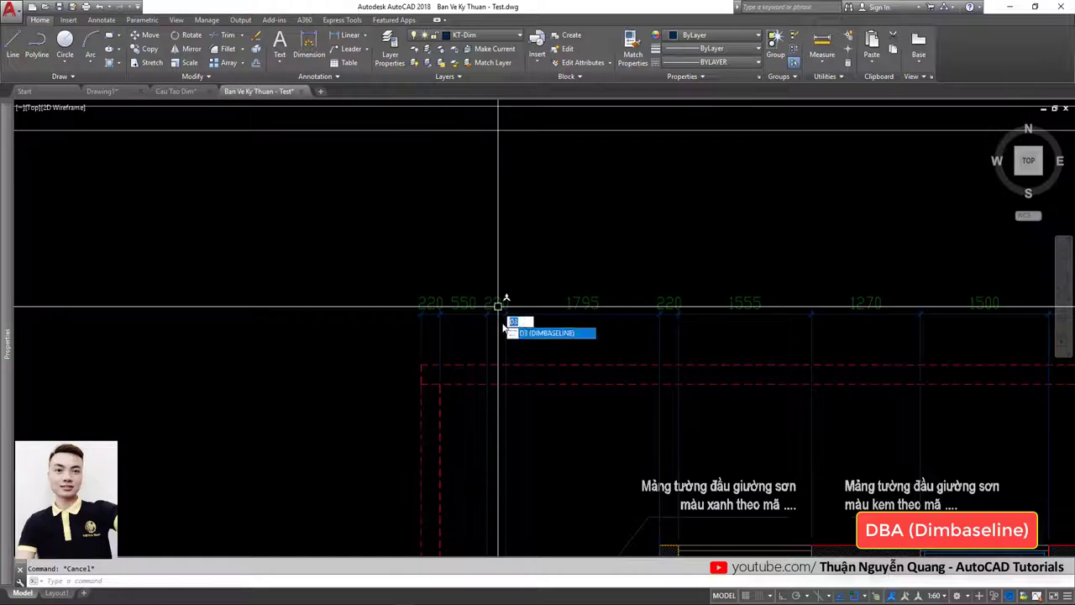
{"action": "key", "text": "Return"}
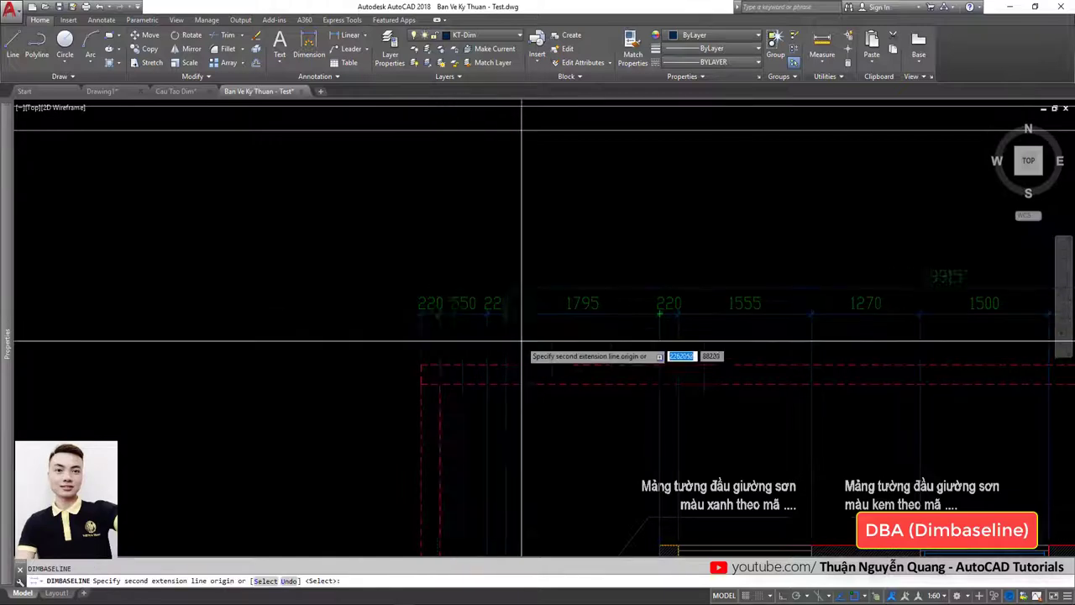
{"action": "scroll", "coordinate": [588, 349], "scroll_direction": "down", "scroll_amount": 3}
{"action": "scroll", "coordinate": [828, 353], "scroll_direction": "up", "scroll_amount": 2}
{"action": "scroll", "coordinate": [868, 319], "scroll_direction": "up", "scroll_amount": 2}
{"action": "scroll", "coordinate": [866, 288], "scroll_direction": "up", "scroll_amount": 2}
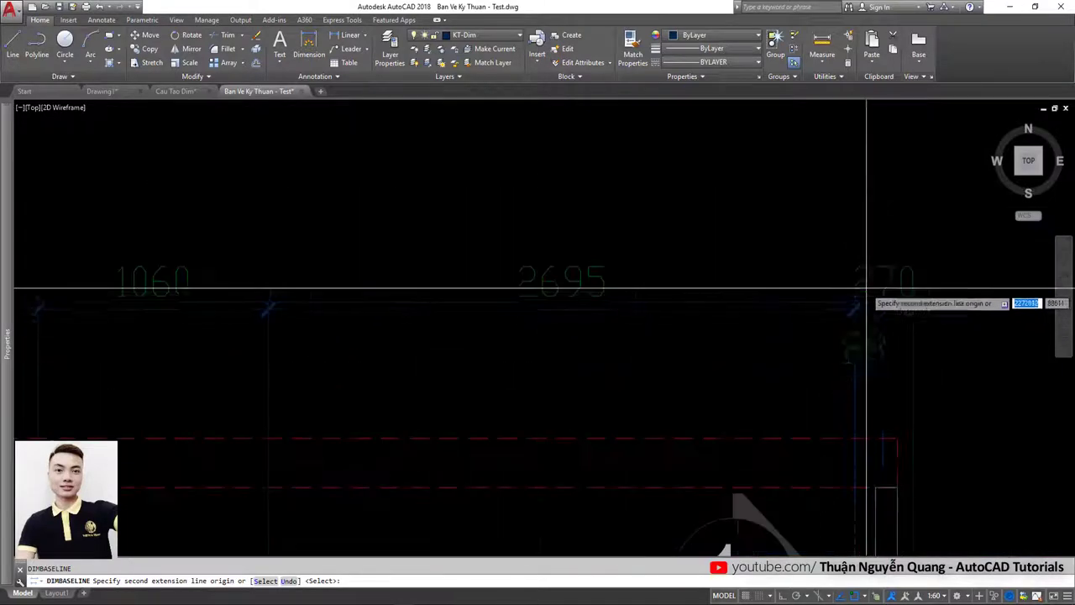
{"action": "left_click", "coordinate": [652, 382]}
{"action": "type", "text": "s"}
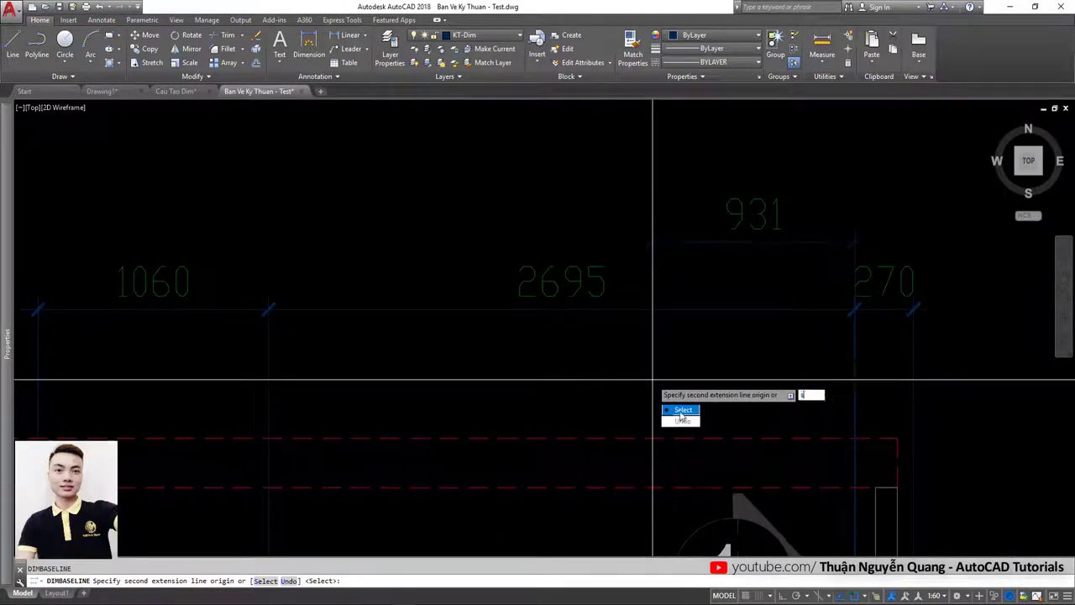
{"action": "key", "text": "Return"}
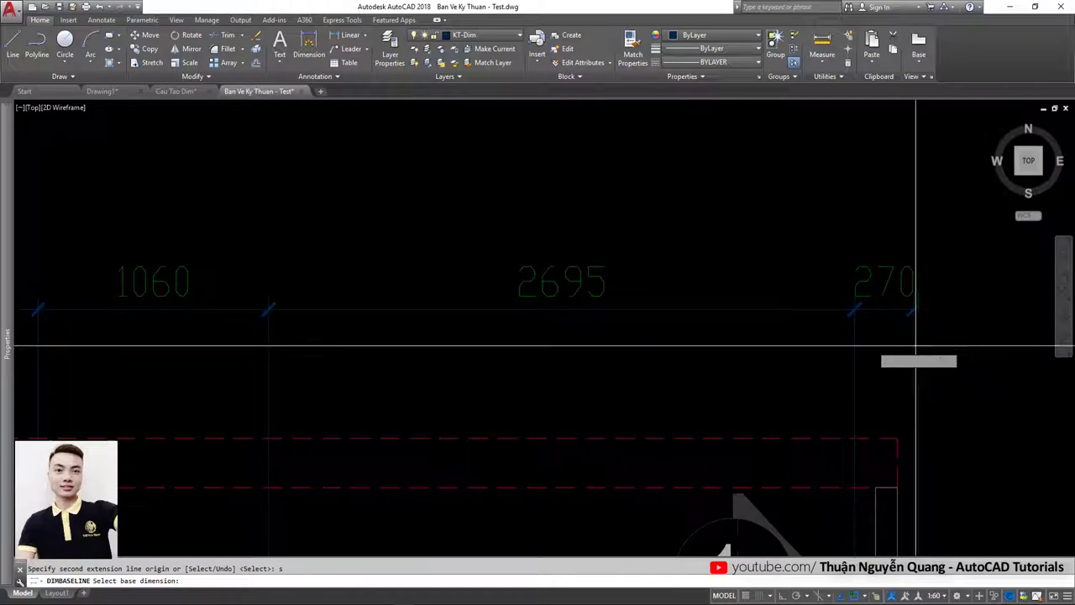
{"action": "left_click", "coordinate": [915, 345]}
{"action": "scroll", "coordinate": [823, 352], "scroll_direction": "down", "scroll_amount": 3}
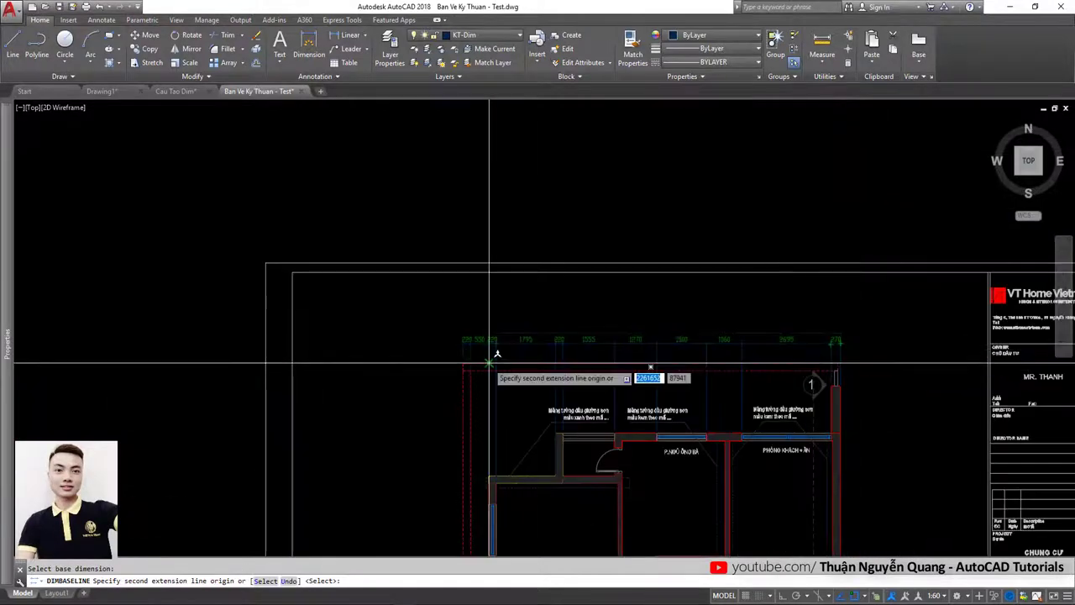
{"action": "scroll", "coordinate": [489, 362], "scroll_direction": "up", "scroll_amount": 3}
{"action": "scroll", "coordinate": [593, 304], "scroll_direction": "up", "scroll_amount": 2}
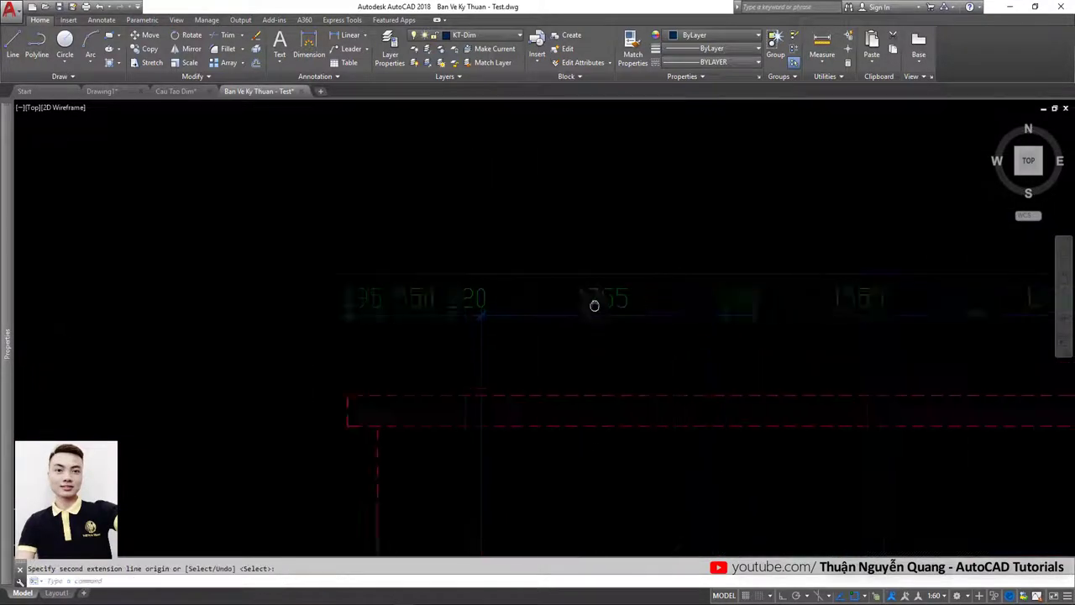
{"action": "scroll", "coordinate": [602, 278], "scroll_direction": "down", "scroll_amount": 2}
{"action": "scroll", "coordinate": [756, 242], "scroll_direction": "up", "scroll_amount": 2}
{"action": "key", "text": "Escape"}
{"action": "left_click", "coordinate": [763, 233]}
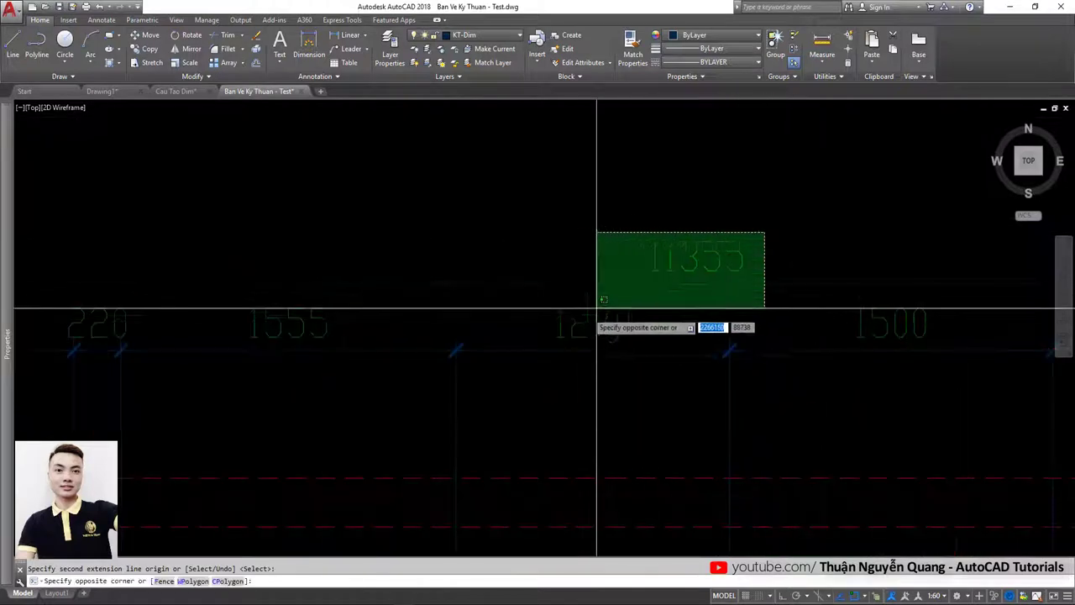
Step: Select the 11355 overall dimension and delete it, leaving the continuous chain
{"action": "left_click", "coordinate": [560, 296]}
{"action": "scroll", "coordinate": [560, 295], "scroll_direction": "down", "scroll_amount": 3}
{"action": "key", "text": "Escape"}
{"action": "scroll", "coordinate": [569, 302], "scroll_direction": "up", "scroll_amount": 3}
{"action": "scroll", "coordinate": [558, 297], "scroll_direction": "up", "scroll_amount": 2}
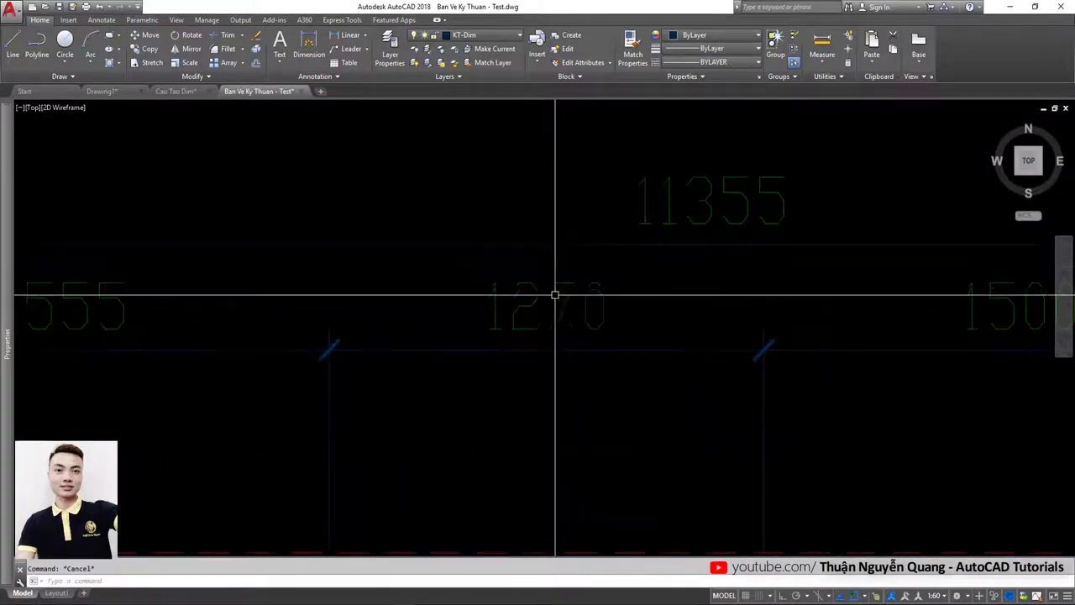
{"action": "scroll", "coordinate": [573, 249], "scroll_direction": "down", "scroll_amount": 1}
{"action": "scroll", "coordinate": [571, 278], "scroll_direction": "down", "scroll_amount": 1}
{"action": "scroll", "coordinate": [559, 291], "scroll_direction": "down", "scroll_amount": 1}
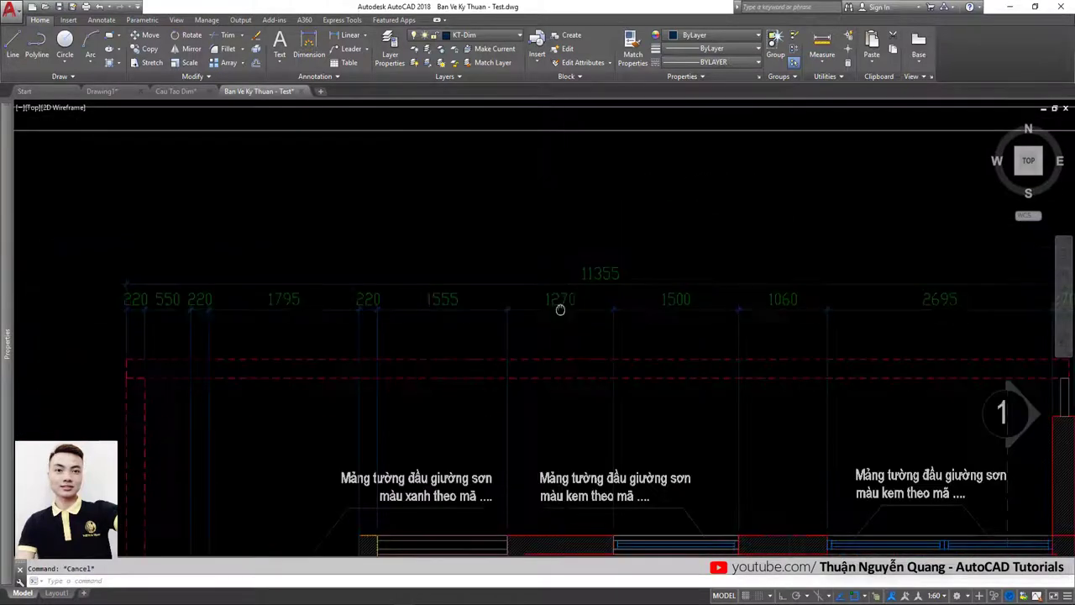
{"action": "scroll", "coordinate": [641, 281], "scroll_direction": "up", "scroll_amount": 2}
{"action": "scroll", "coordinate": [629, 280], "scroll_direction": "up", "scroll_amount": 2}
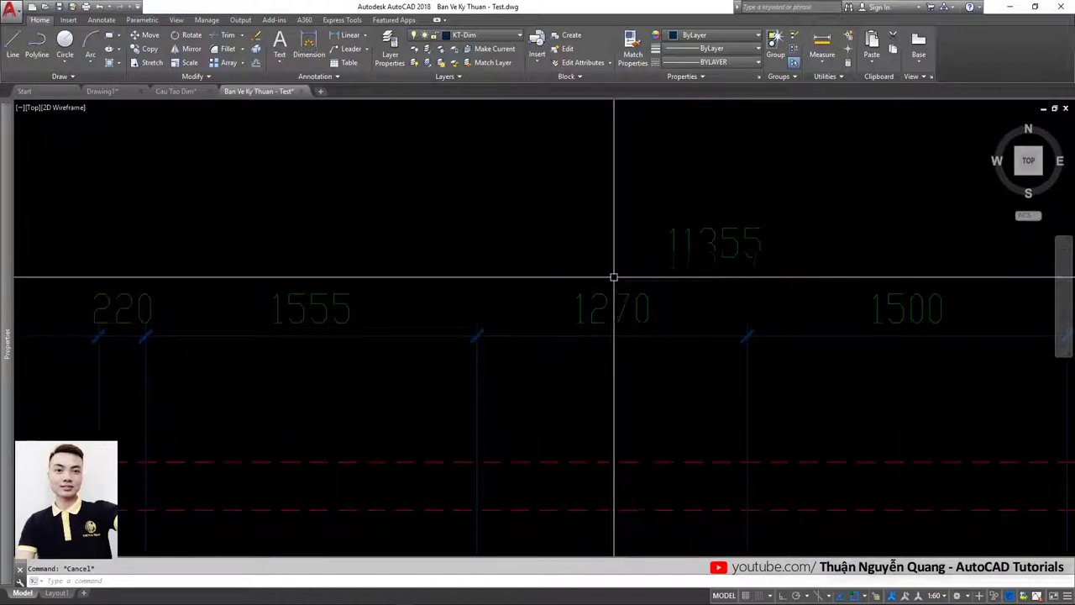
{"action": "left_click", "coordinate": [710, 217]}
{"action": "left_click", "coordinate": [681, 272]}
{"action": "key", "text": "Delete"}
{"action": "scroll", "coordinate": [602, 233], "scroll_direction": "down", "scroll_amount": 2}
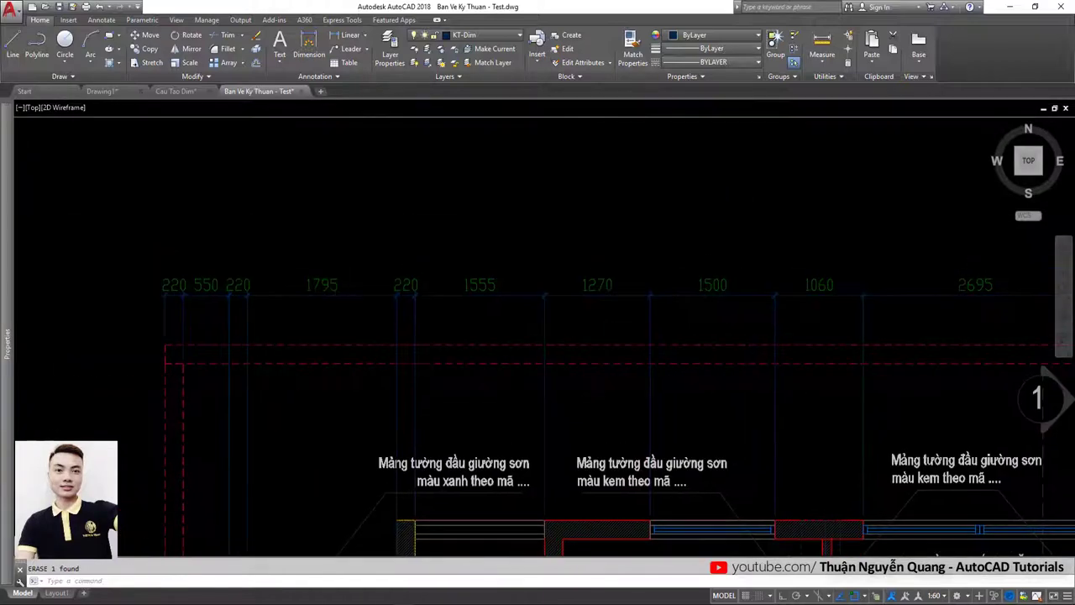
Step: Set baseline spacing to 6 in the KT- Dim 1-1 dimension style, keeping the Dot leader arrowhead
{"action": "type", "text": "d"}
{"action": "key", "text": "Return"}
{"action": "left_click", "coordinate": [653, 283]}
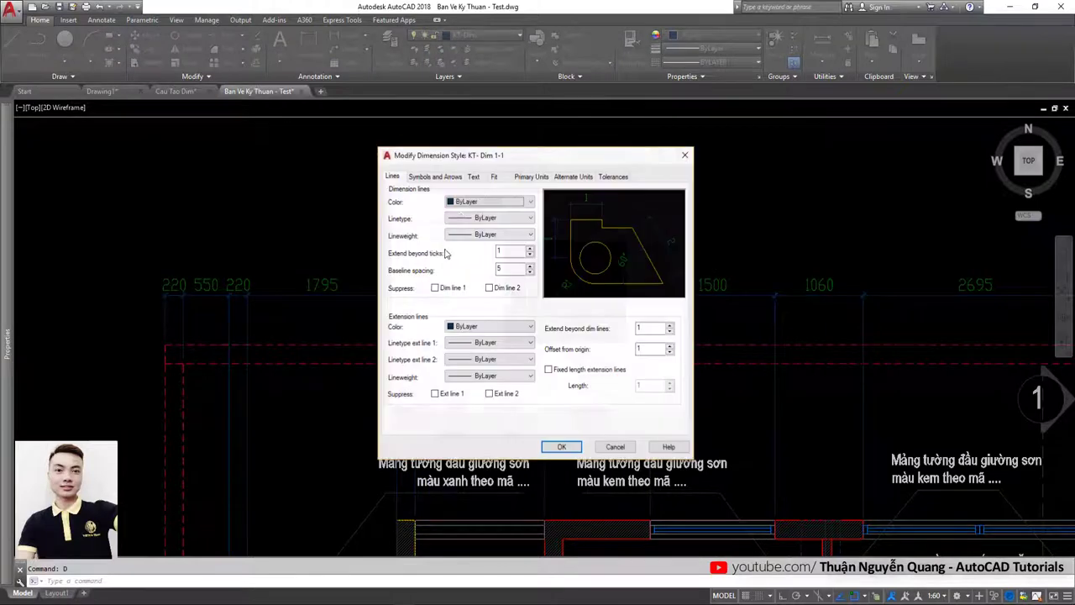
{"action": "left_click", "coordinate": [475, 177]}
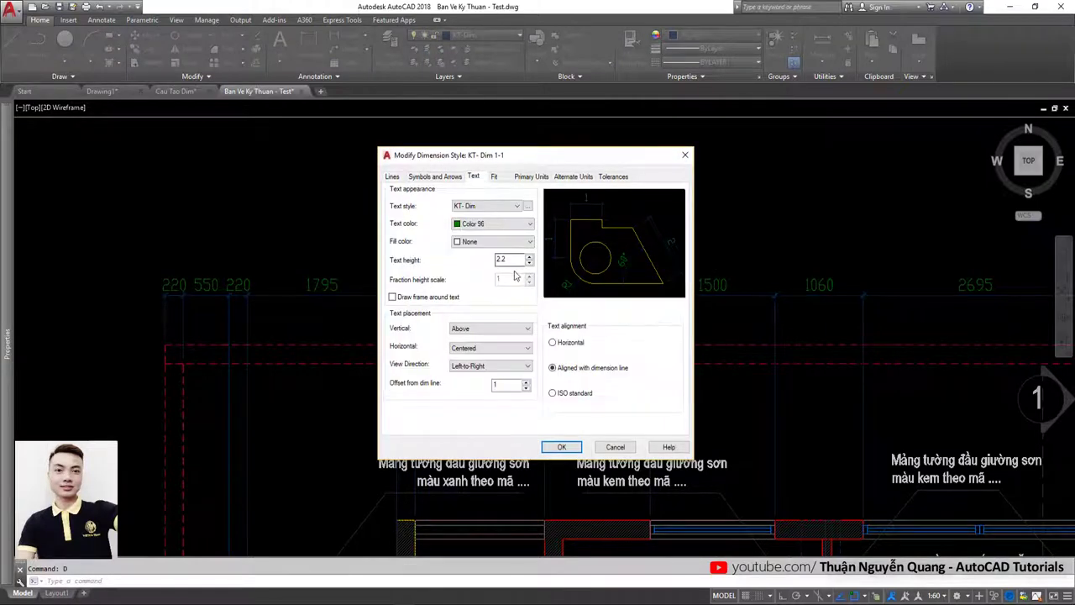
{"action": "left_click", "coordinate": [435, 177]}
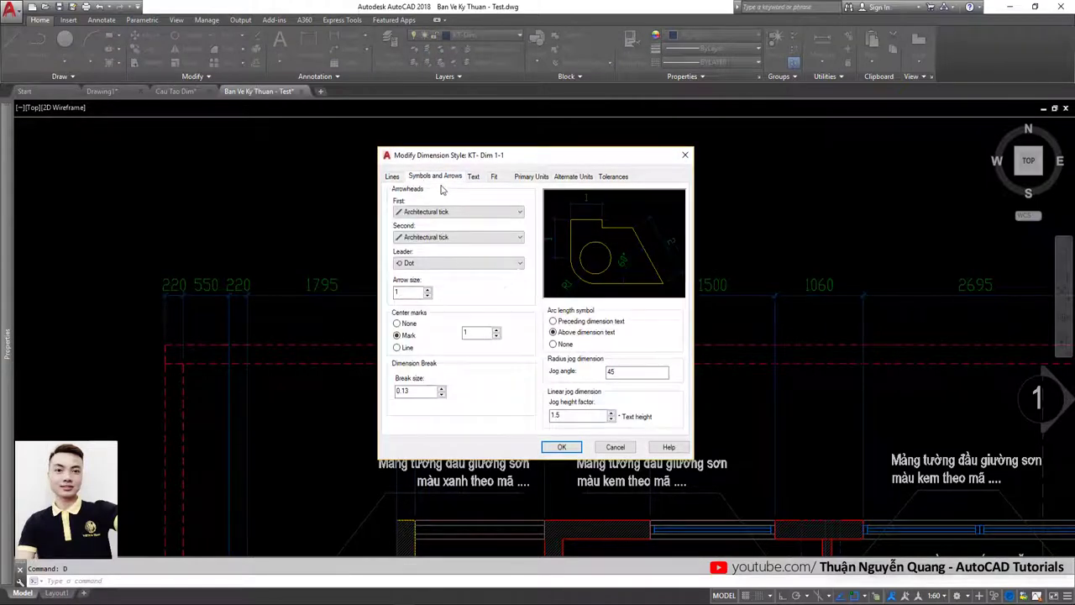
{"action": "left_click", "coordinate": [437, 263]}
{"action": "left_click", "coordinate": [423, 272]}
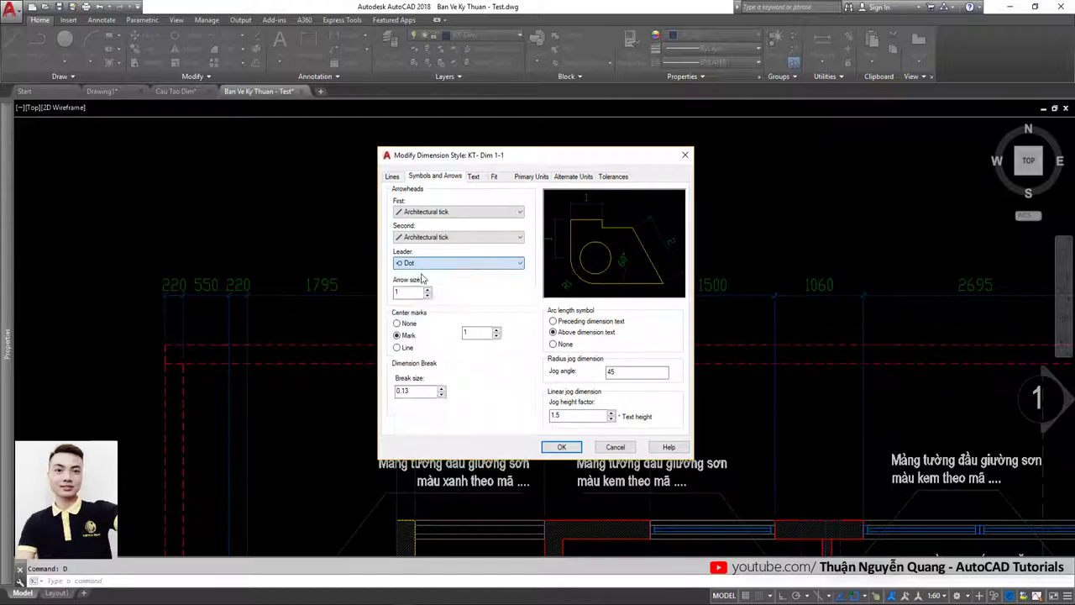
{"action": "left_click", "coordinate": [391, 177]}
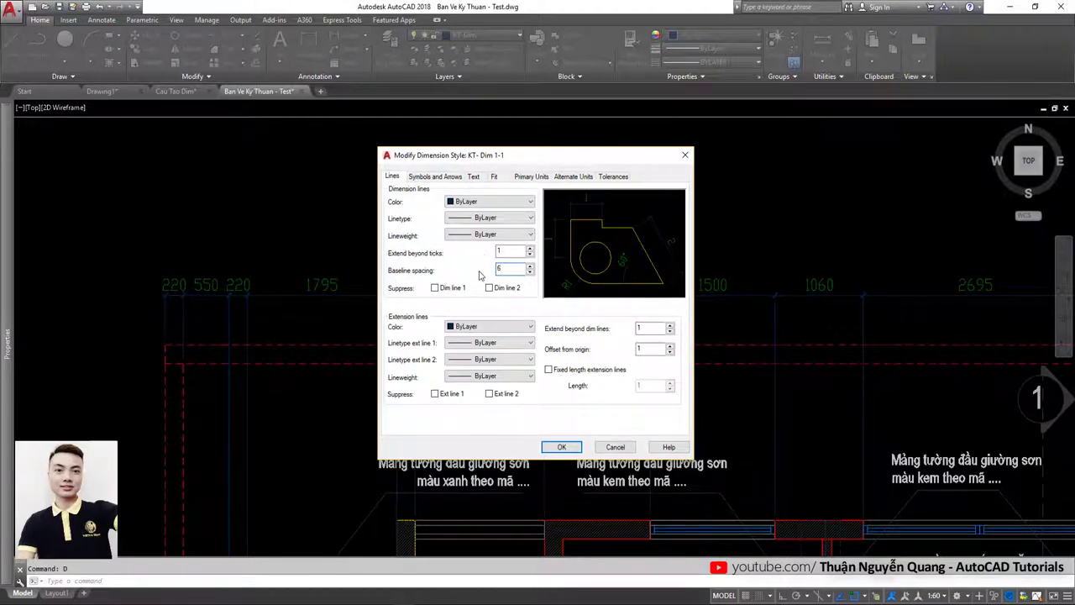
{"action": "left_click", "coordinate": [573, 448]}
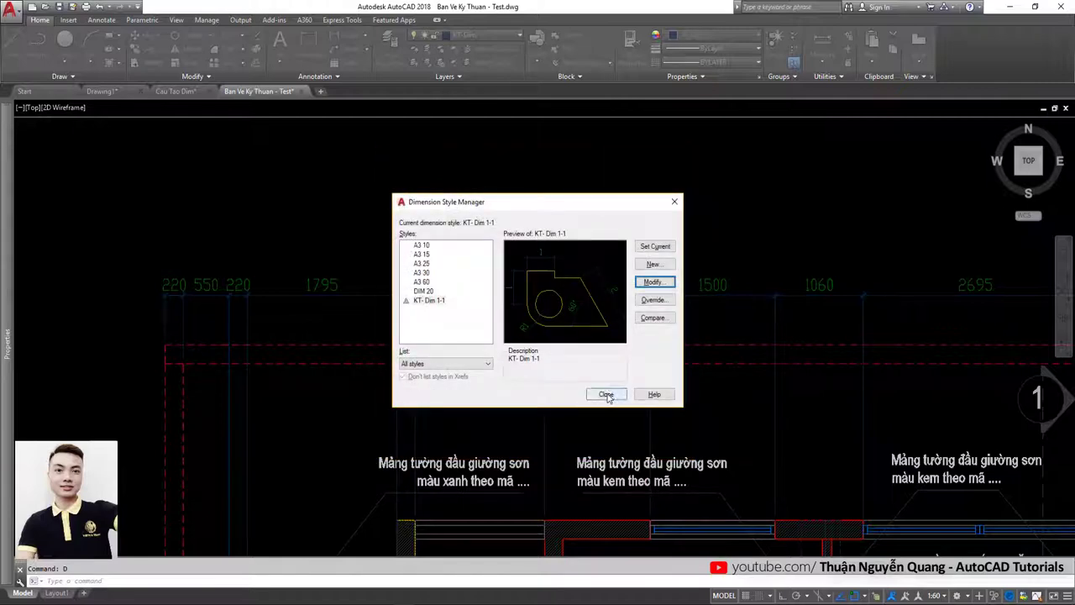
{"action": "left_click", "coordinate": [606, 396]}
Step: Re-add the 11355 overall baseline dimension from the top chain's dimension
{"action": "scroll", "coordinate": [569, 332], "scroll_direction": "down", "scroll_amount": 5}
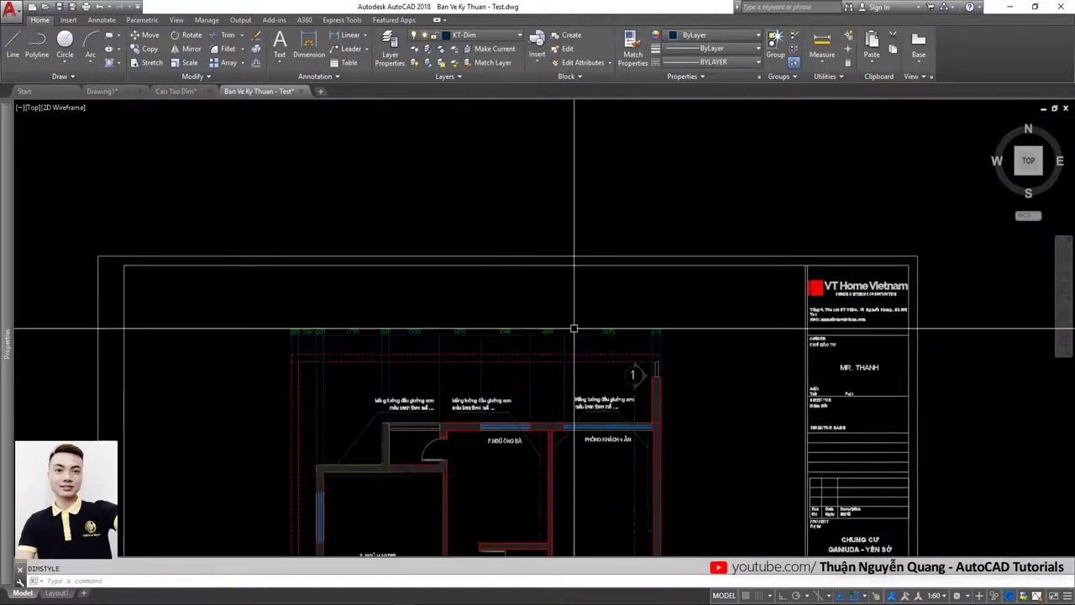
{"action": "left_click", "coordinate": [365, 580]}
{"action": "type", "text": "DIMBASELINE"}
{"action": "left_click", "coordinate": [660, 341]}
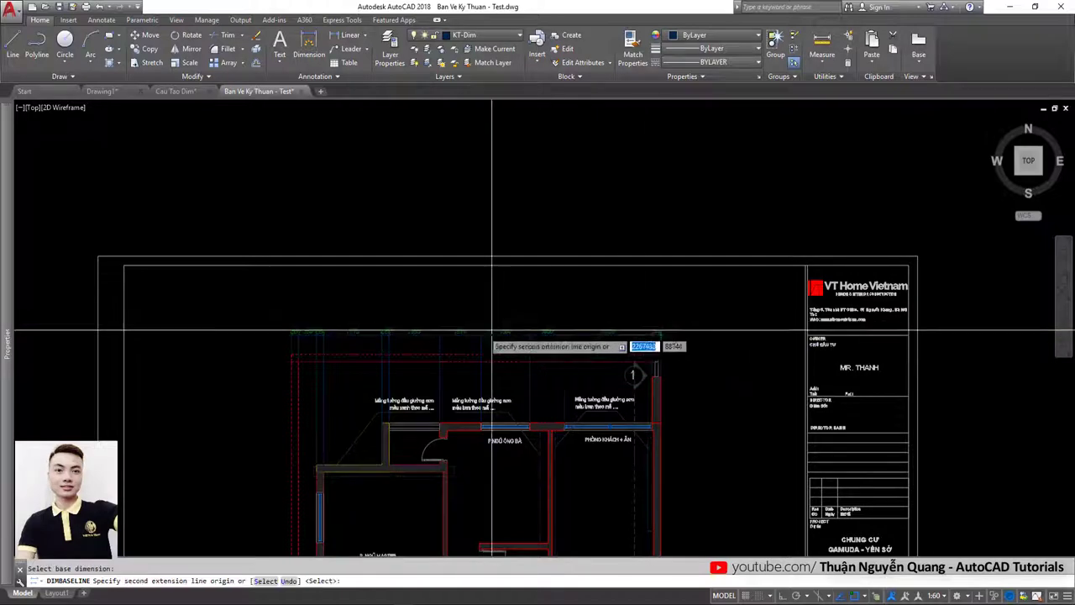
{"action": "scroll", "coordinate": [309, 361], "scroll_direction": "up", "scroll_amount": 4}
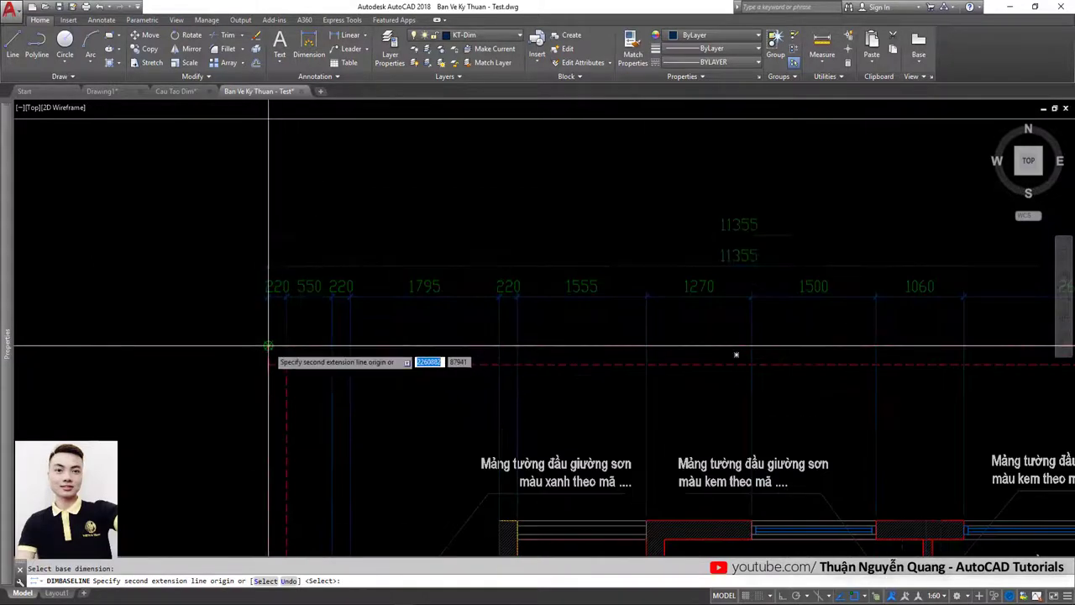
{"action": "scroll", "coordinate": [746, 272], "scroll_direction": "up", "scroll_amount": 2}
{"action": "scroll", "coordinate": [692, 246], "scroll_direction": "down", "scroll_amount": 3}
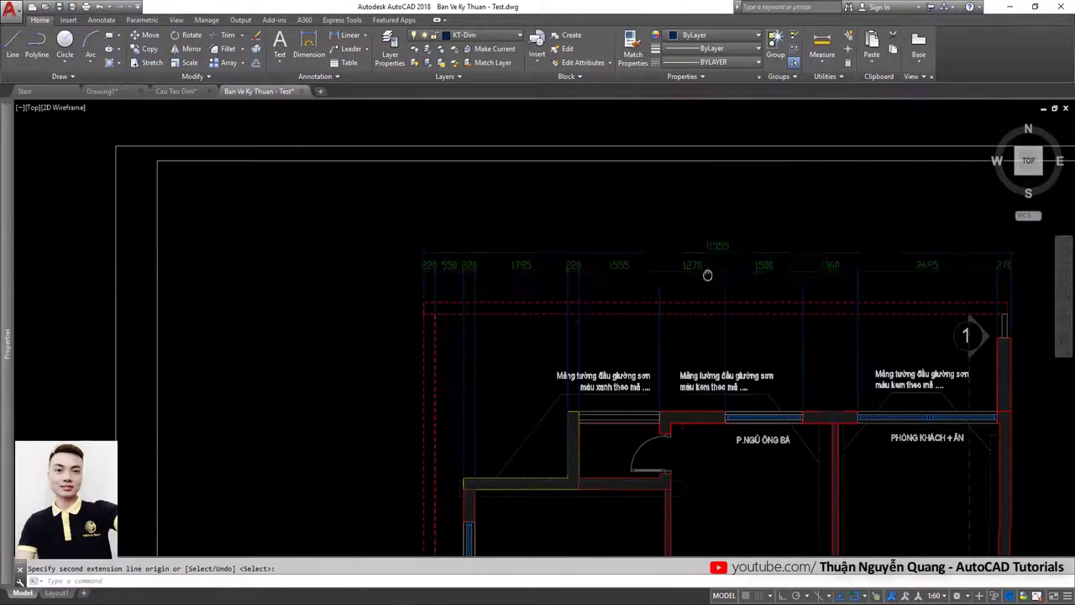
{"action": "scroll", "coordinate": [701, 249], "scroll_direction": "up", "scroll_amount": 3}
{"action": "scroll", "coordinate": [688, 247], "scroll_direction": "up", "scroll_amount": 2}
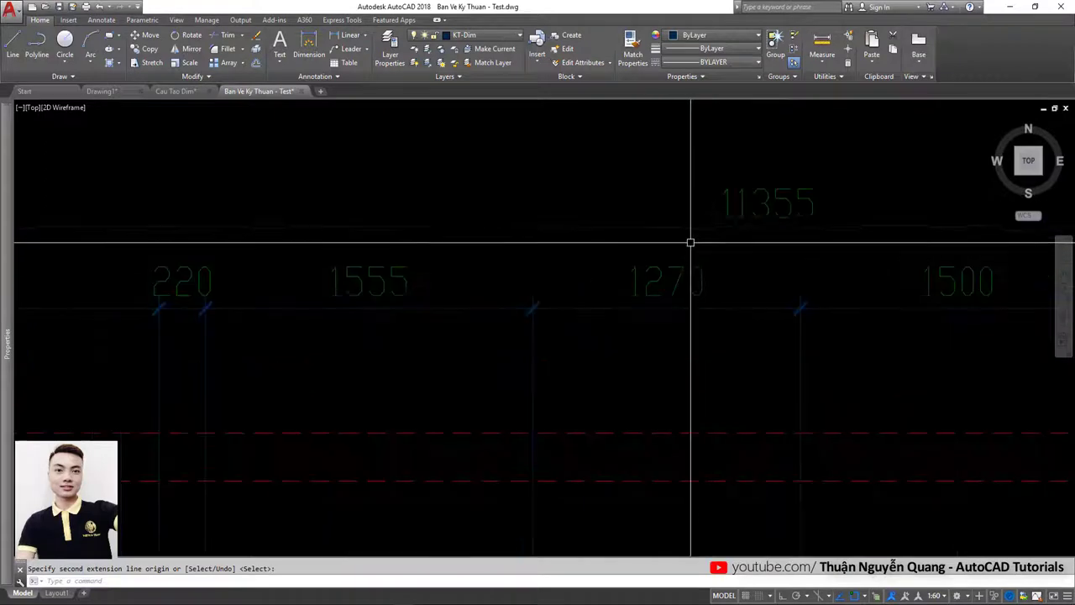
{"action": "scroll", "coordinate": [680, 233], "scroll_direction": "down", "scroll_amount": 5}
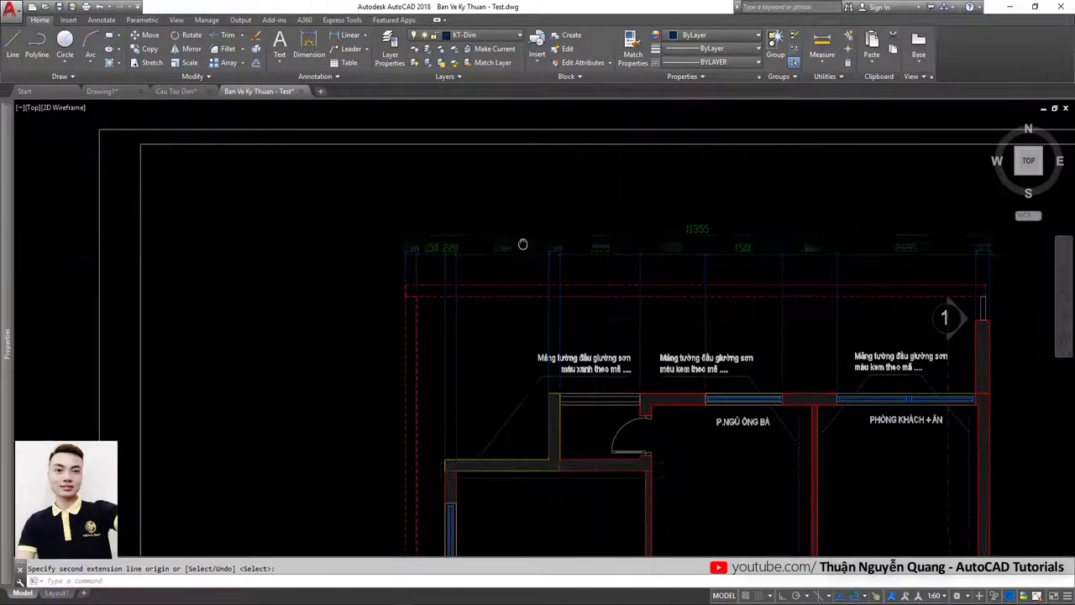
{"action": "scroll", "coordinate": [473, 280], "scroll_direction": "down", "scroll_amount": 2}
{"action": "scroll", "coordinate": [496, 243], "scroll_direction": "up", "scroll_amount": 2}
{"action": "scroll", "coordinate": [488, 226], "scroll_direction": "down", "scroll_amount": 3}
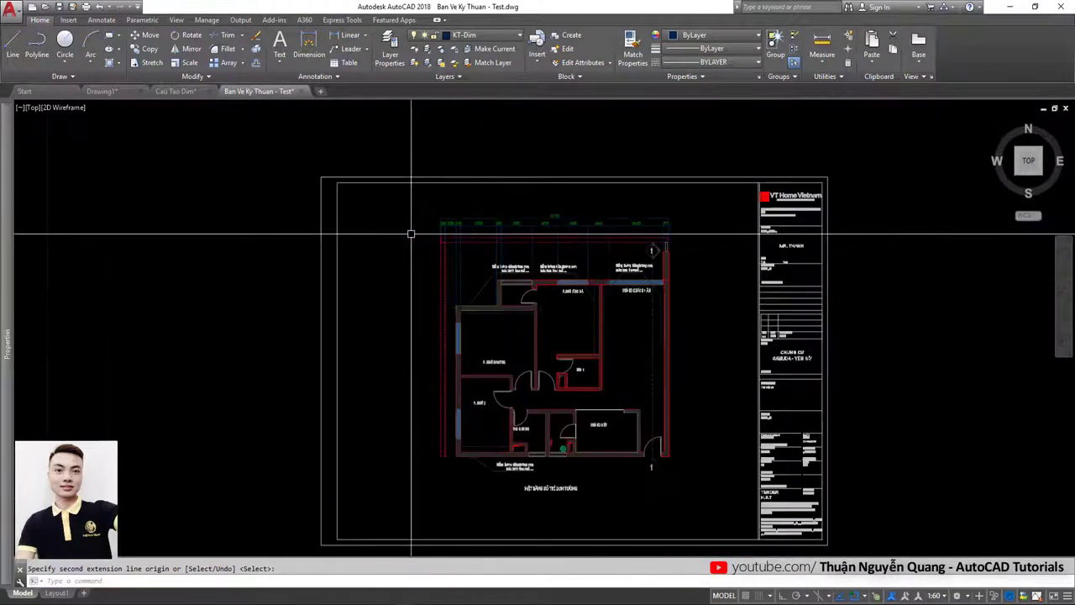
{"action": "scroll", "coordinate": [413, 233], "scroll_direction": "up", "scroll_amount": 4}
Step: Dimension the 220 wall on the left side with a DIMLINEAR dimension
{"action": "key", "text": "Escape"}
{"action": "type", "text": "dli"}
{"action": "key", "text": "Return"}
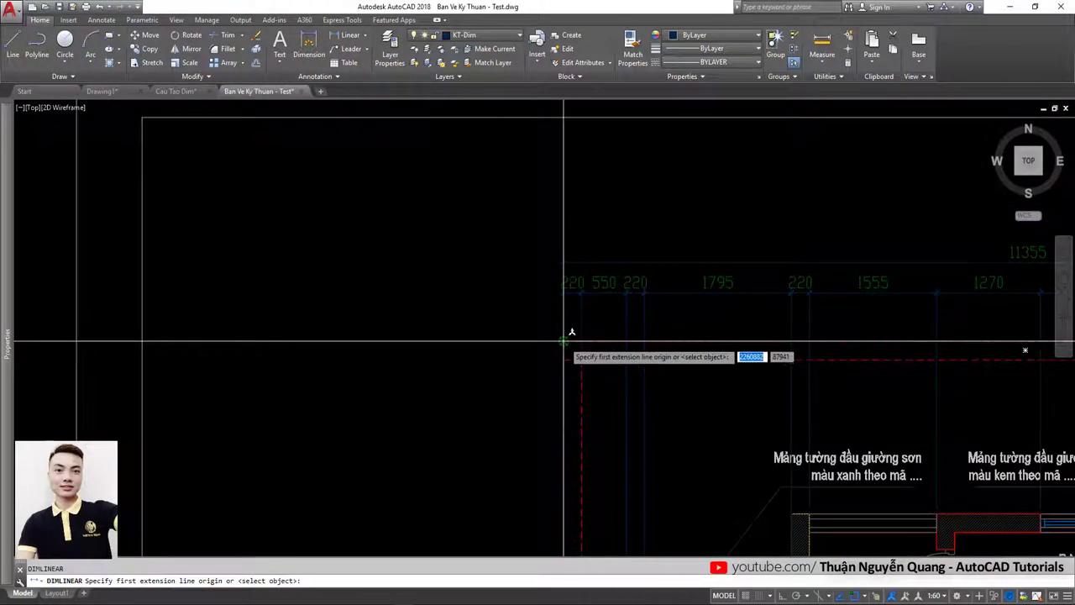
{"action": "left_click", "coordinate": [568, 340]}
{"action": "left_click", "coordinate": [568, 353]}
{"action": "scroll", "coordinate": [503, 361], "scroll_direction": "down", "scroll_amount": 2}
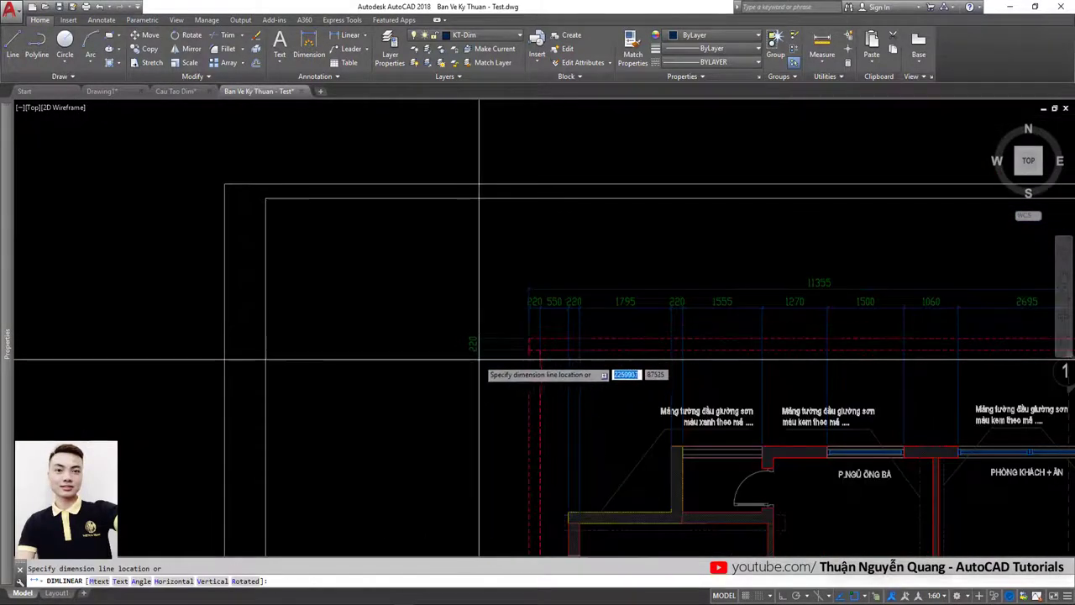
{"action": "left_click", "coordinate": [490, 372]}
Step: Continue the left-wall chain with 3082, 213, 1500 and 2643 segments
{"action": "middle_click_drag", "start_coordinate": [515, 431], "coordinate": [522, 330]}
{"action": "type", "text": "o"}
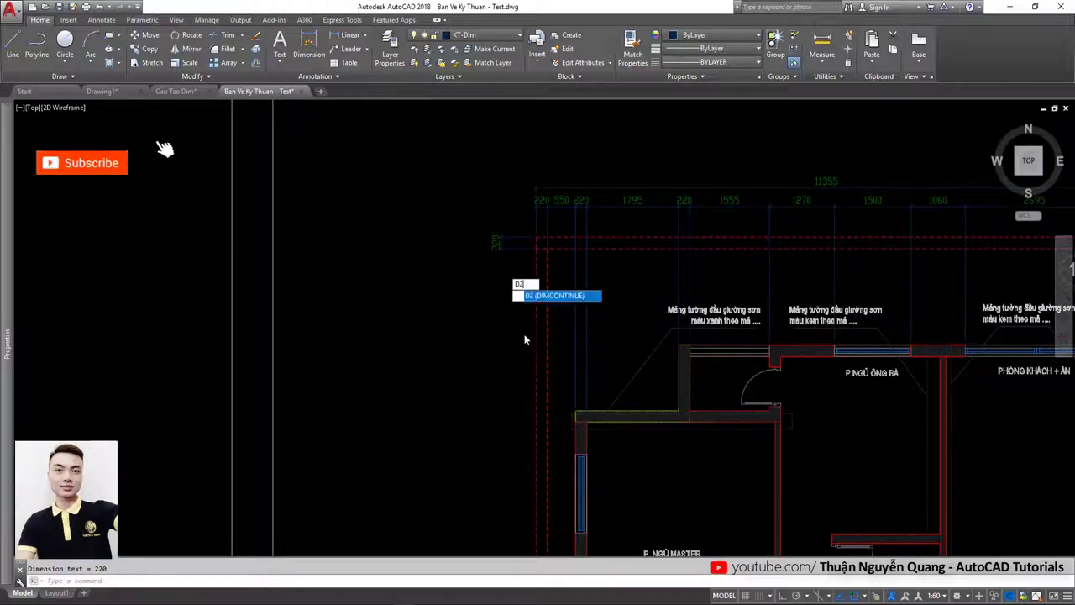
{"action": "key", "text": "Return"}
{"action": "scroll", "coordinate": [576, 413], "scroll_direction": "up", "scroll_amount": 4}
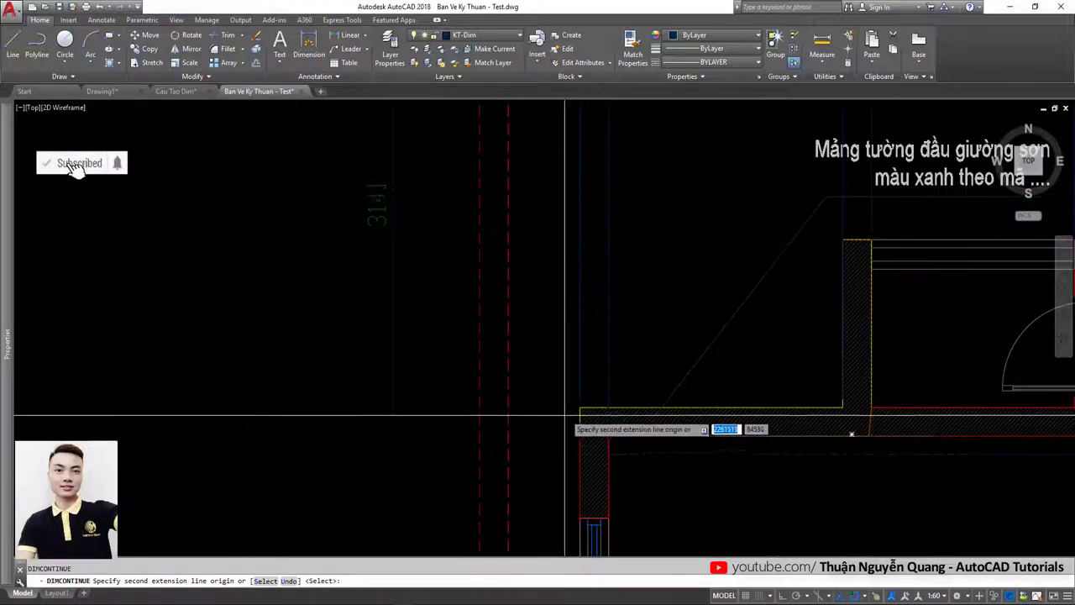
{"action": "left_click", "coordinate": [568, 408]}
{"action": "left_click", "coordinate": [569, 436]}
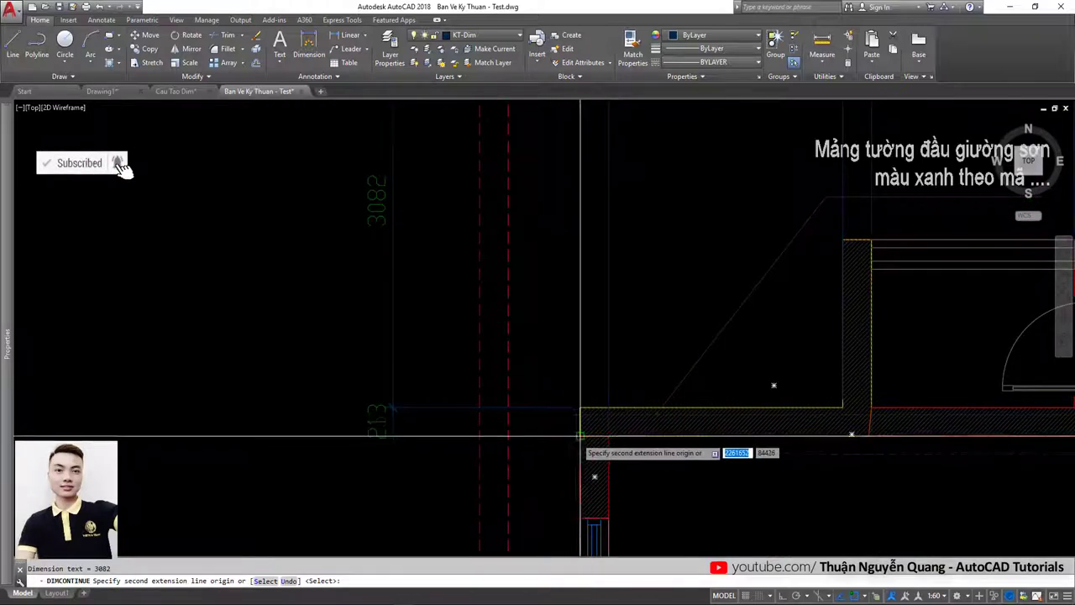
{"action": "scroll", "coordinate": [569, 437], "scroll_direction": "down", "scroll_amount": 2}
{"action": "middle_click_drag", "start_coordinate": [551, 453], "coordinate": [549, 336]}
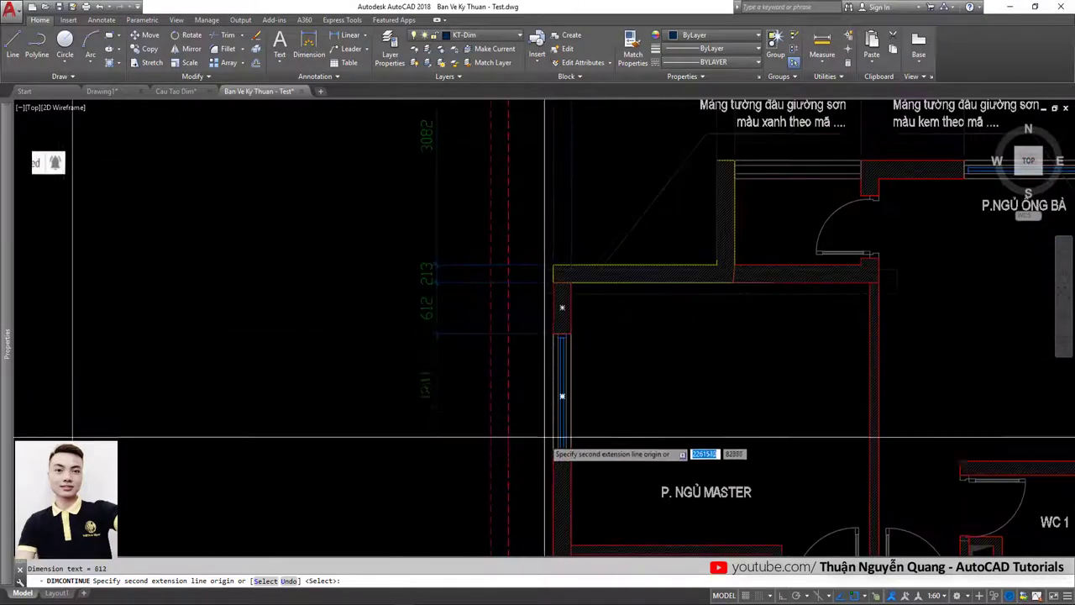
{"action": "left_click", "coordinate": [558, 457]}
{"action": "scroll", "coordinate": [522, 328], "scroll_direction": "down", "scroll_amount": 4}
{"action": "scroll", "coordinate": [522, 314], "scroll_direction": "up", "scroll_amount": 4}
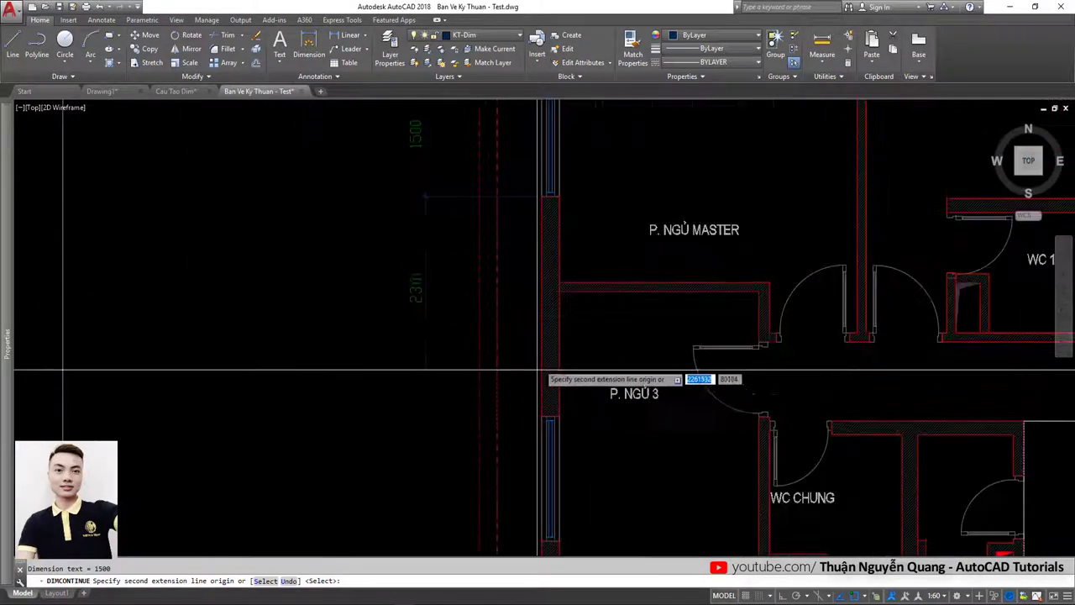
{"action": "left_click", "coordinate": [547, 418]}
{"action": "scroll", "coordinate": [538, 370], "scroll_direction": "down", "scroll_amount": 4}
{"action": "scroll", "coordinate": [532, 318], "scroll_direction": "down", "scroll_amount": 2}
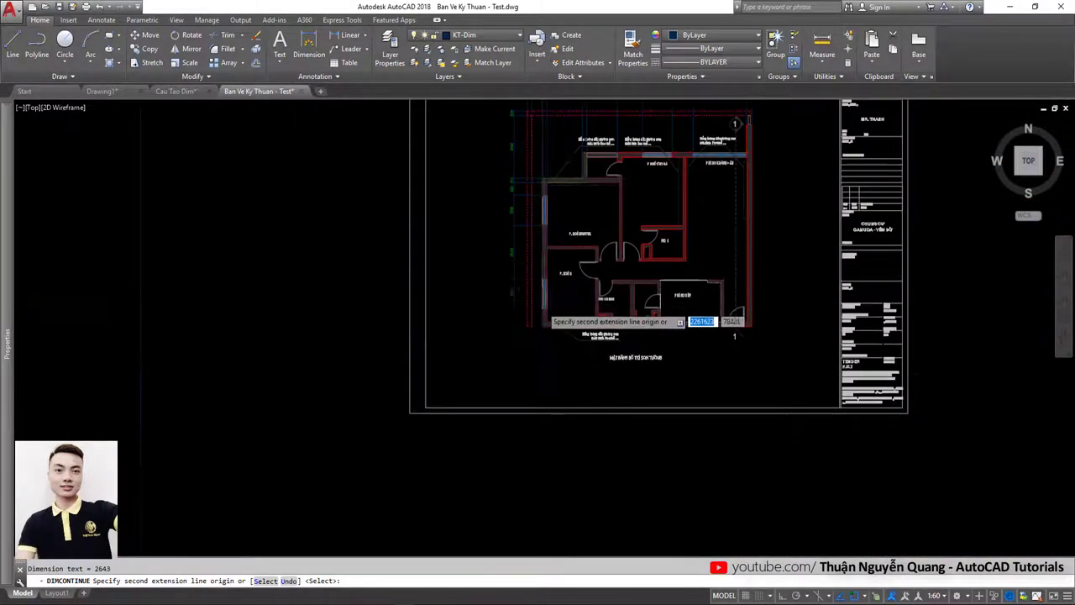
{"action": "scroll", "coordinate": [542, 315], "scroll_direction": "up", "scroll_amount": 5}
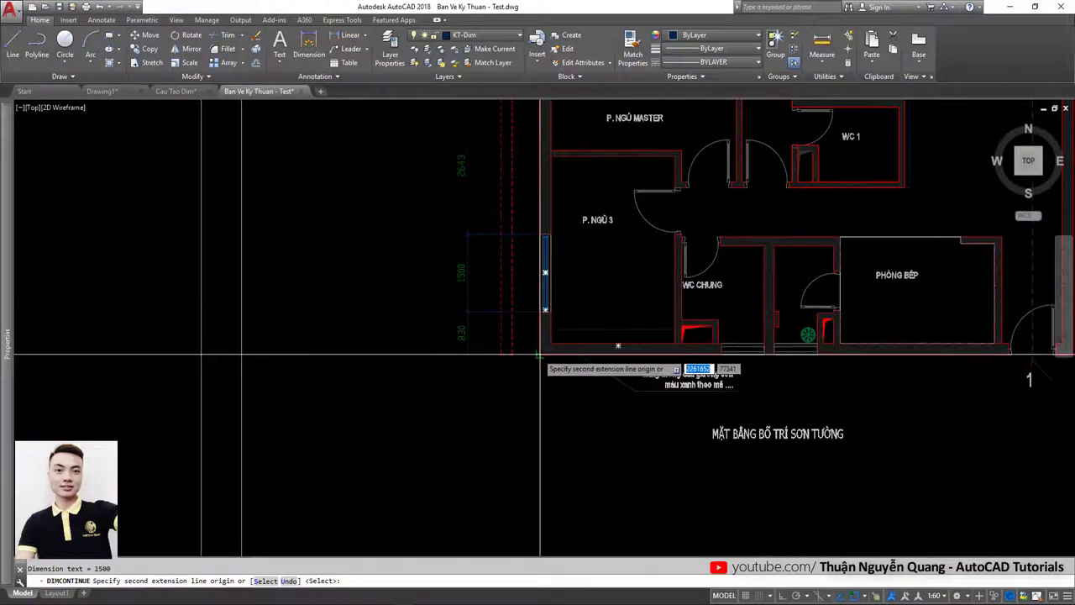
{"action": "scroll", "coordinate": [506, 328], "scroll_direction": "down", "scroll_amount": 5}
{"action": "type", "text": "d3"}
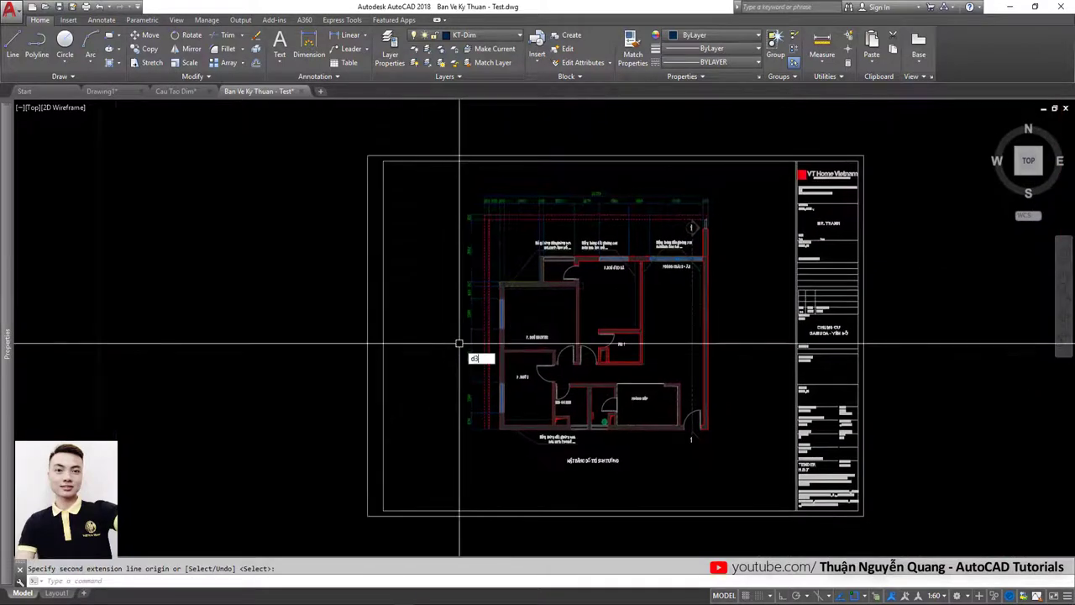
Step: Start a baseline dimension from the left chain's base, then open the application loader with AP
{"action": "key", "text": "Return"}
{"action": "scroll", "coordinate": [470, 227], "scroll_direction": "up", "scroll_amount": 5}
{"action": "key", "text": "Return"}
{"action": "left_click", "coordinate": [480, 209]}
{"action": "scroll", "coordinate": [492, 224], "scroll_direction": "down", "scroll_amount": 5}
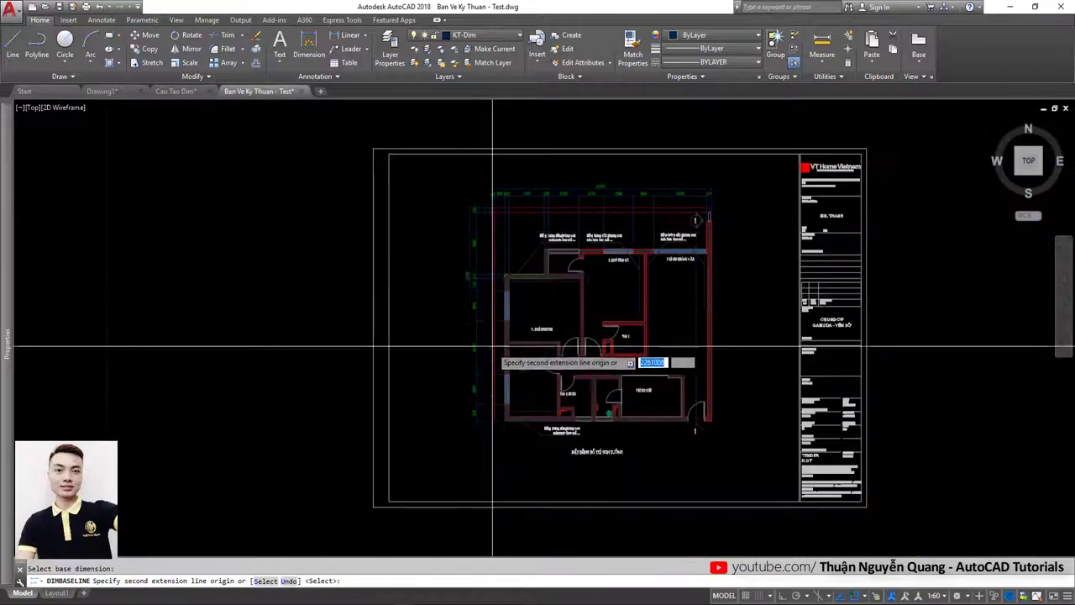
{"action": "scroll", "coordinate": [492, 345], "scroll_direction": "up", "scroll_amount": 5}
{"action": "scroll", "coordinate": [522, 405], "scroll_direction": "down", "scroll_amount": 5}
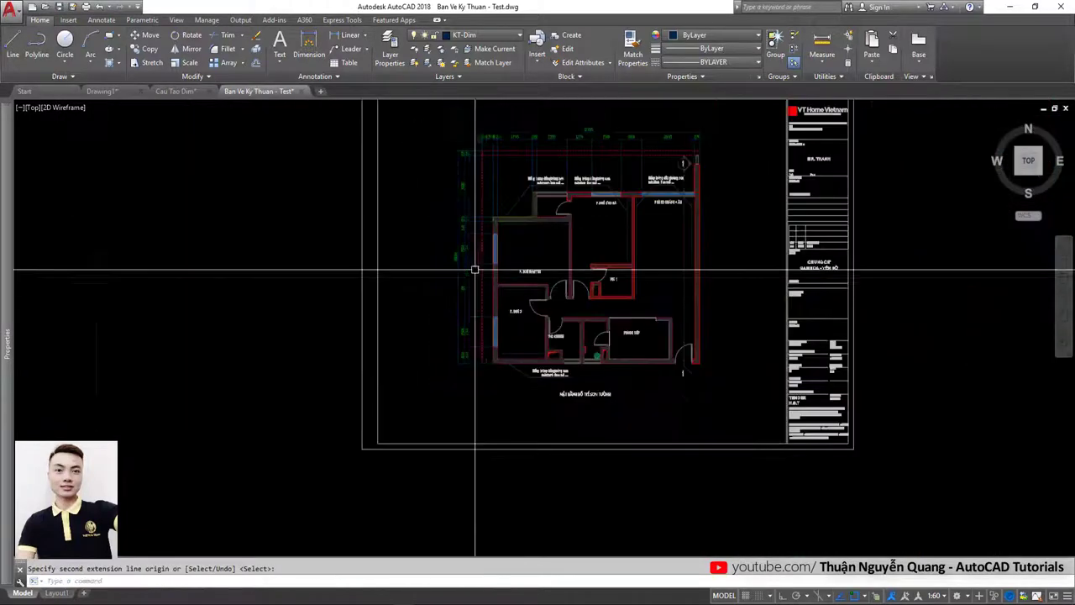
{"action": "type", "text": "ap"}
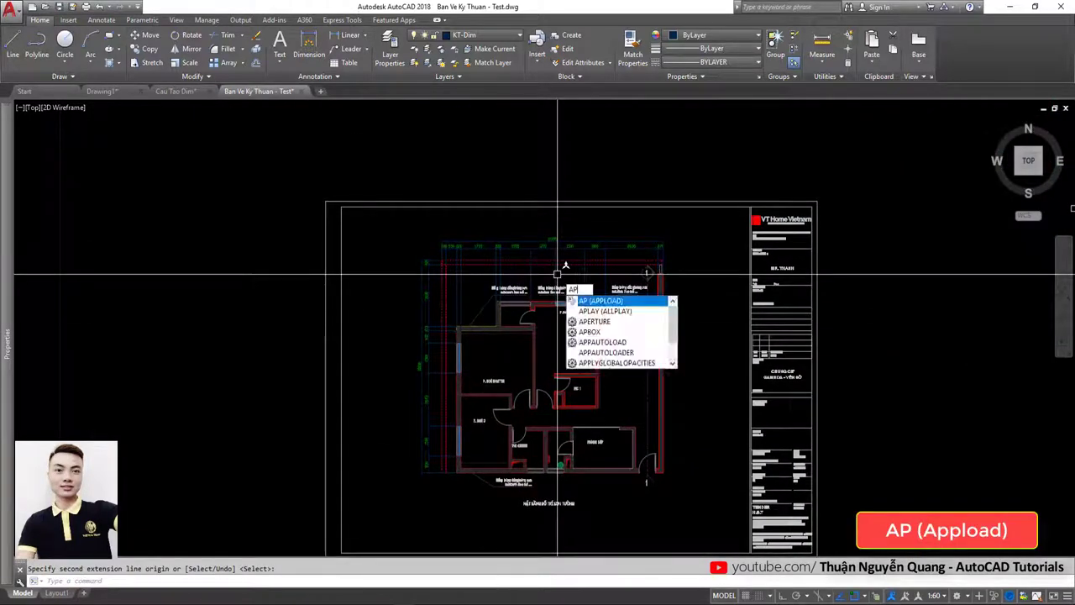
{"action": "key", "text": "Return"}
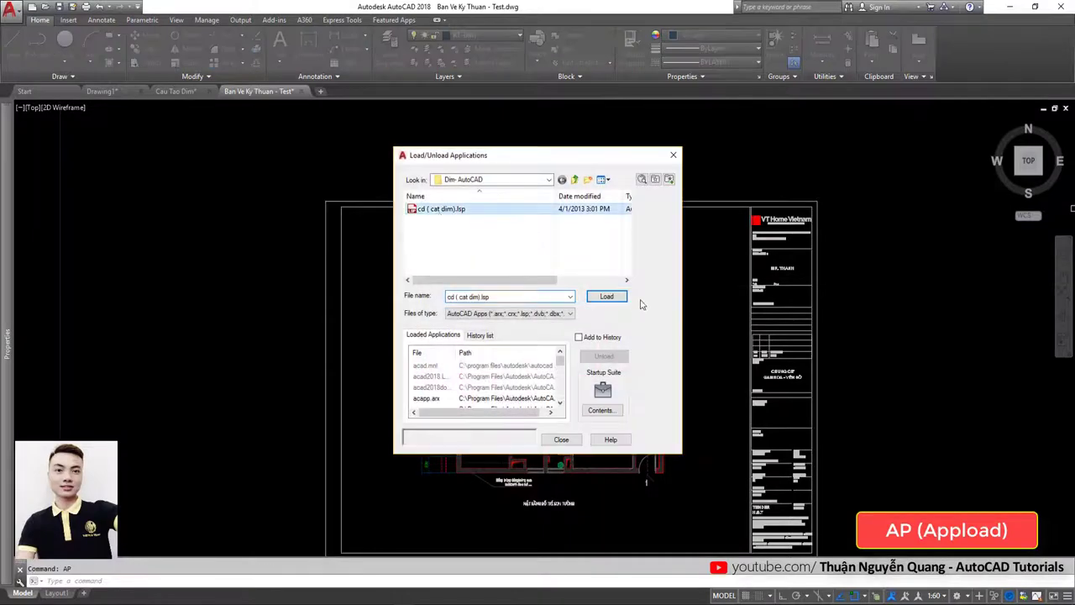
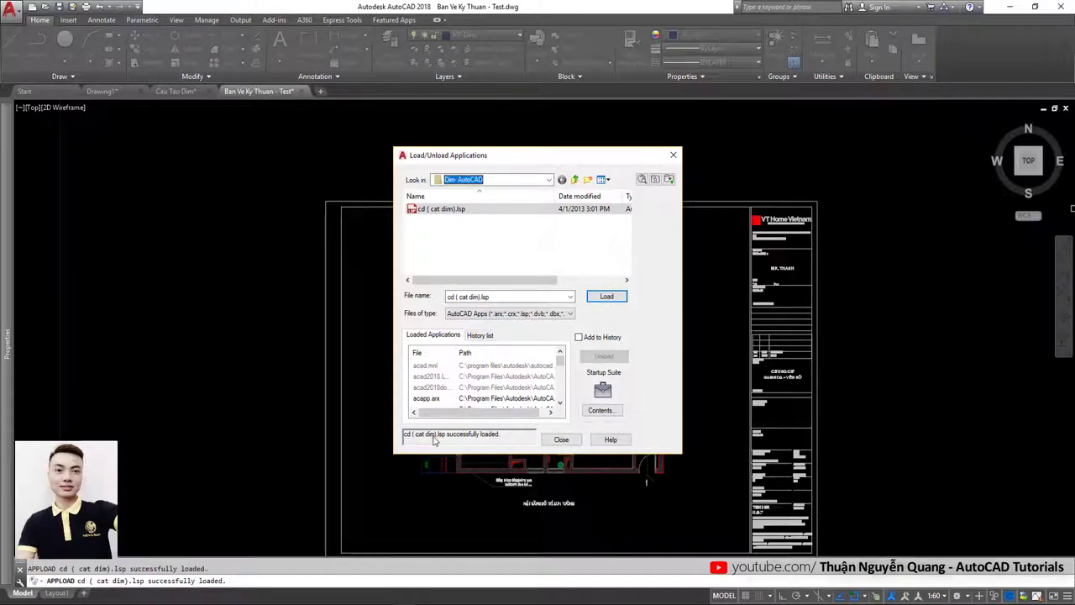
Step: Close the application loader, run CD and crossing-select the floor plan's top dimension chain
{"action": "left_click", "coordinate": [561, 440]}
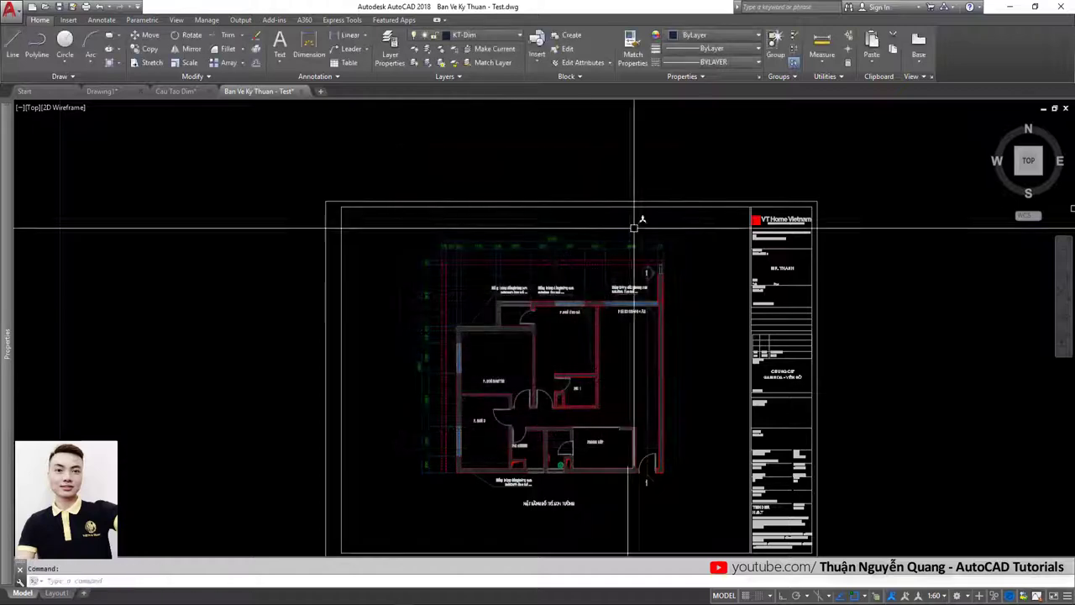
{"action": "type", "text": "CD"}
{"action": "key", "text": "Return"}
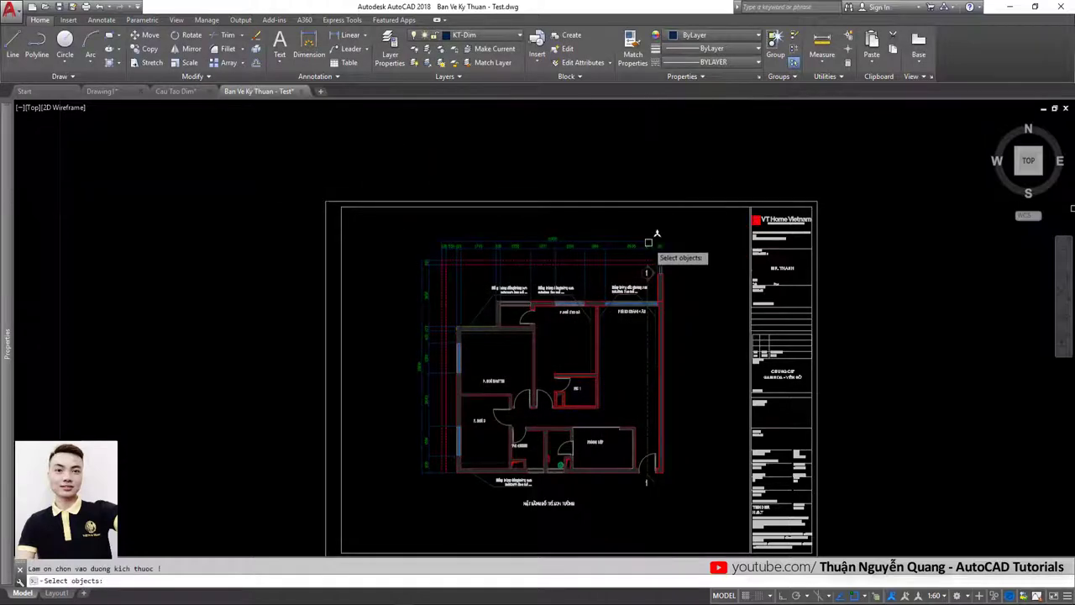
{"action": "scroll", "coordinate": [642, 246], "scroll_direction": "up", "scroll_amount": 2}
{"action": "left_click_drag", "start_coordinate": [688, 227], "coordinate": [225, 330]}
{"action": "key", "text": "Return"}
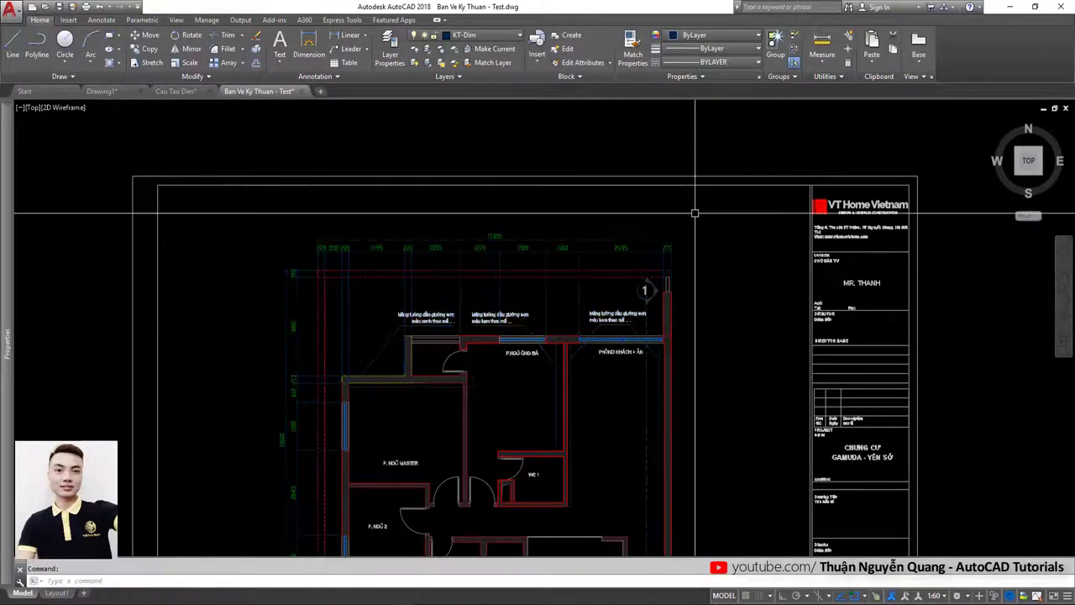
{"action": "left_click", "coordinate": [700, 213]}
{"action": "left_click", "coordinate": [319, 339]}
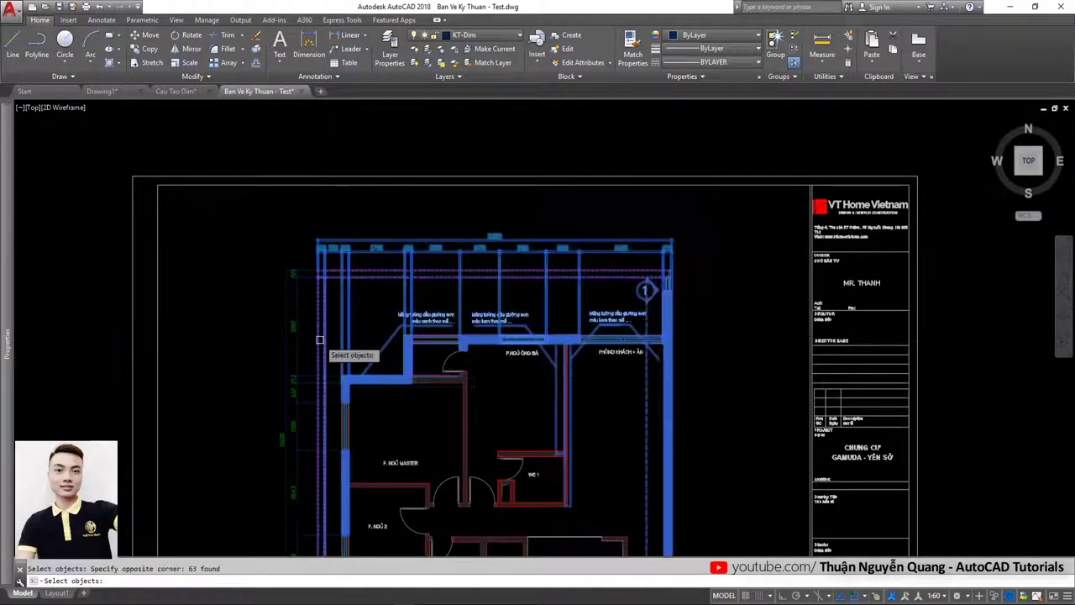
{"action": "scroll", "coordinate": [605, 264], "scroll_direction": "up", "scroll_amount": 2}
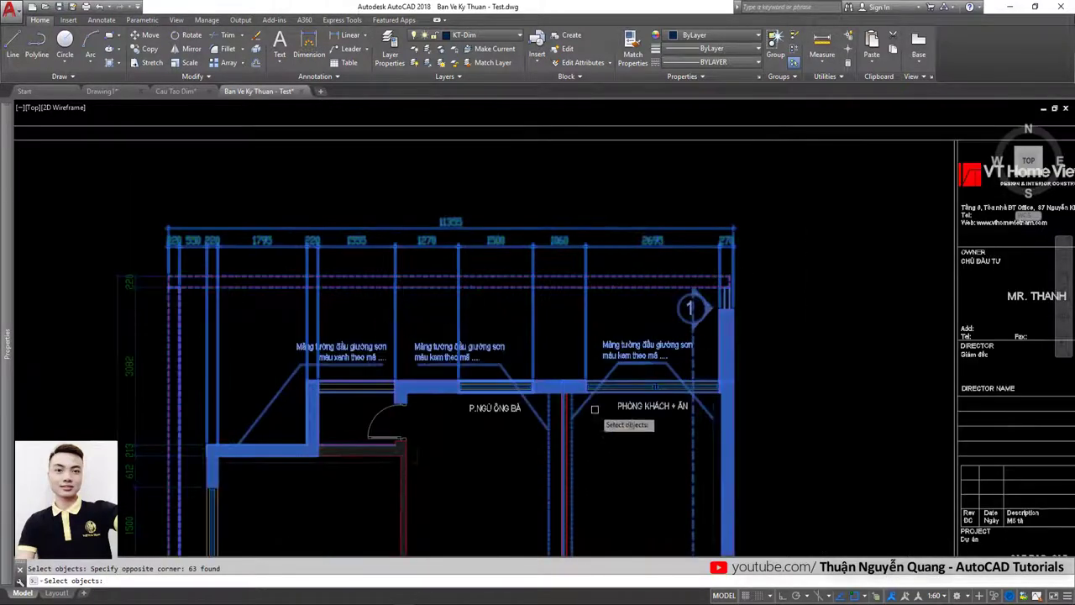
{"action": "key", "text": "Return"}
Step: Pick the top wall corner as the cut line for the selected top dimensions
{"action": "scroll", "coordinate": [731, 268], "scroll_direction": "up", "scroll_amount": 2}
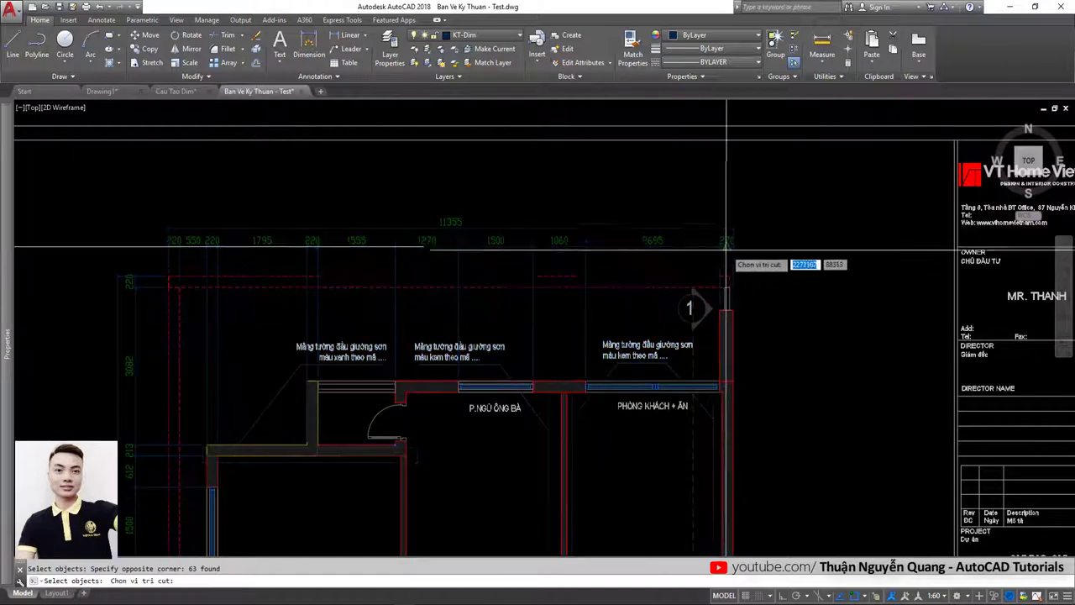
{"action": "scroll", "coordinate": [705, 302], "scroll_direction": "down", "scroll_amount": 3}
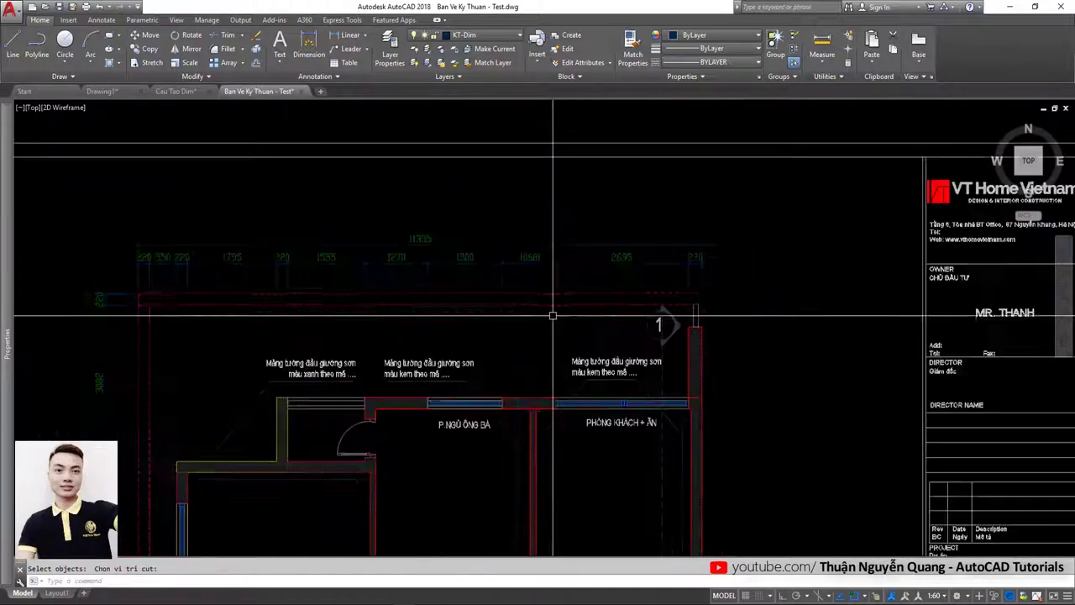
{"action": "scroll", "coordinate": [794, 267], "scroll_direction": "up", "scroll_amount": 2}
{"action": "scroll", "coordinate": [765, 285], "scroll_direction": "up", "scroll_amount": 2}
{"action": "scroll", "coordinate": [765, 284], "scroll_direction": "down", "scroll_amount": 3}
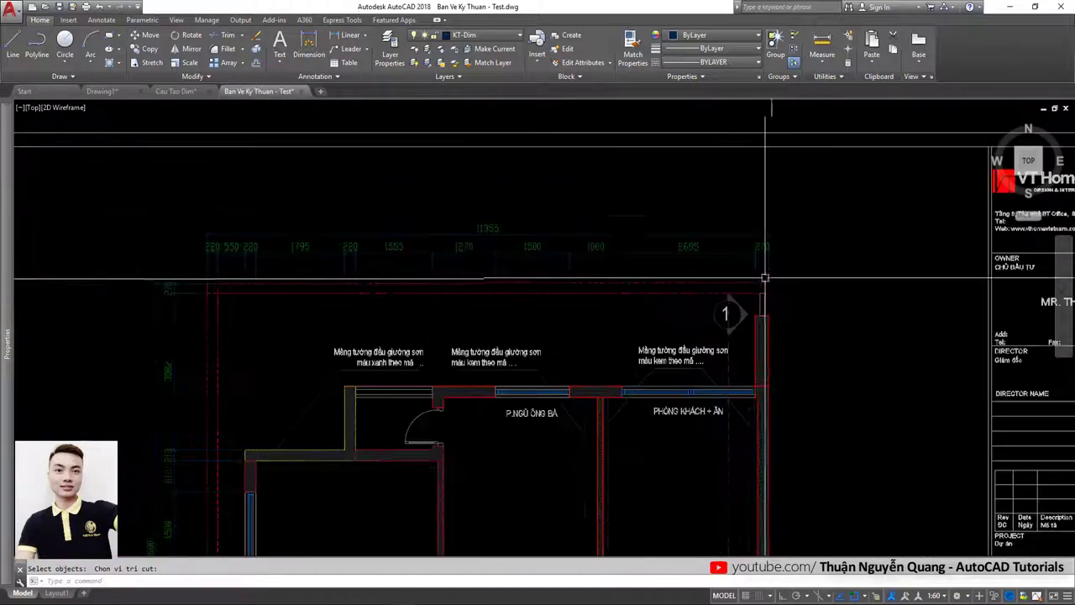
{"action": "scroll", "coordinate": [225, 282], "scroll_direction": "down", "scroll_amount": 3}
{"action": "middle_click_drag", "start_coordinate": [225, 282], "coordinate": [474, 157]}
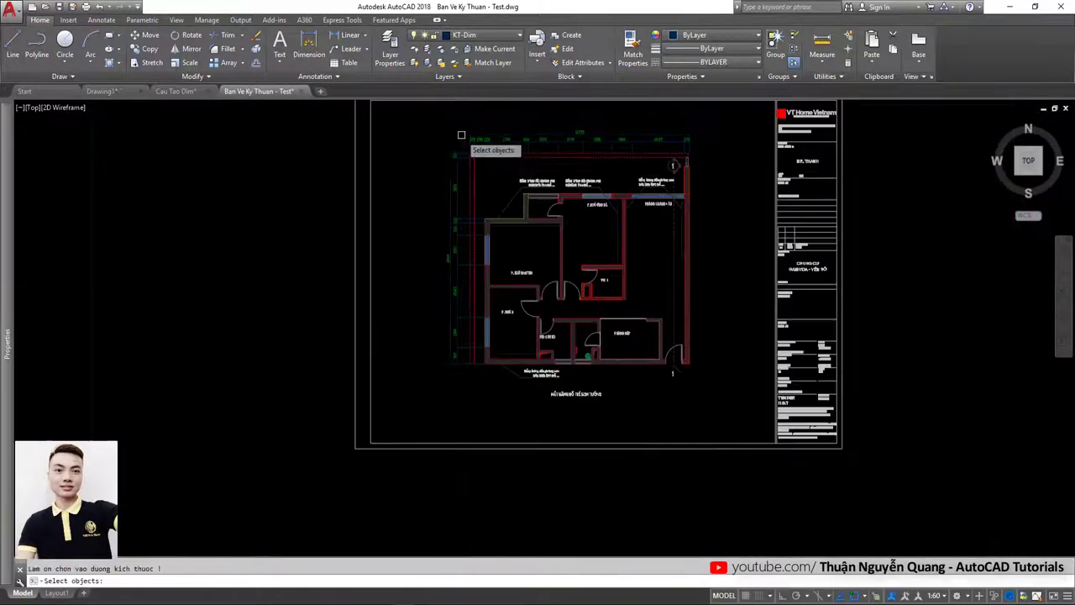
Step: Confirm the floor plan's left-side dimensions for cutting and recentre the view on the plan
{"action": "key", "text": "Return"}
{"action": "scroll", "coordinate": [455, 366], "scroll_direction": "up", "scroll_amount": 4}
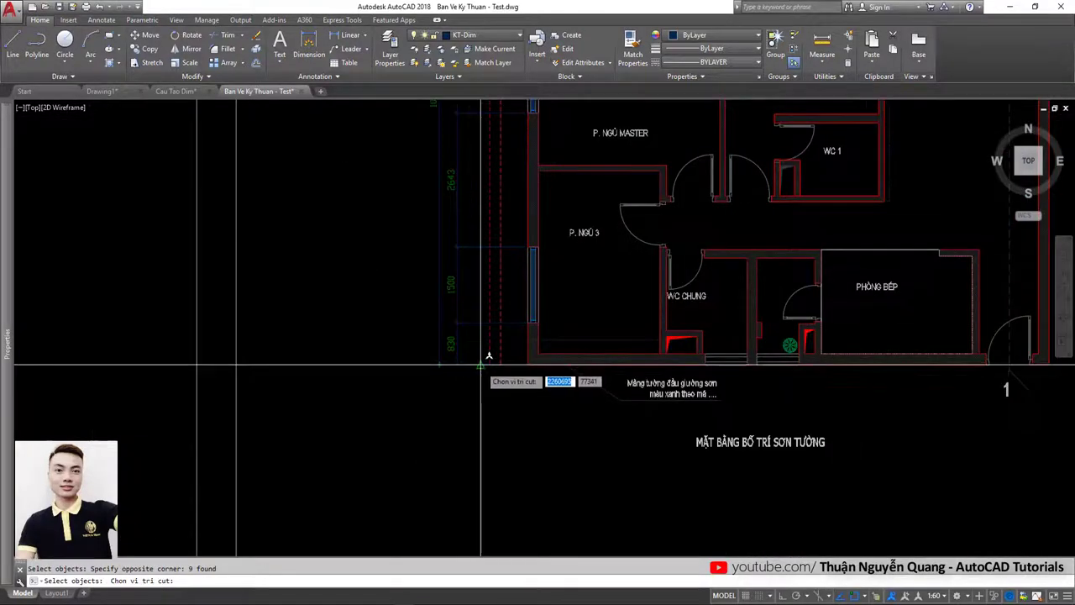
{"action": "scroll", "coordinate": [485, 366], "scroll_direction": "down", "scroll_amount": 4}
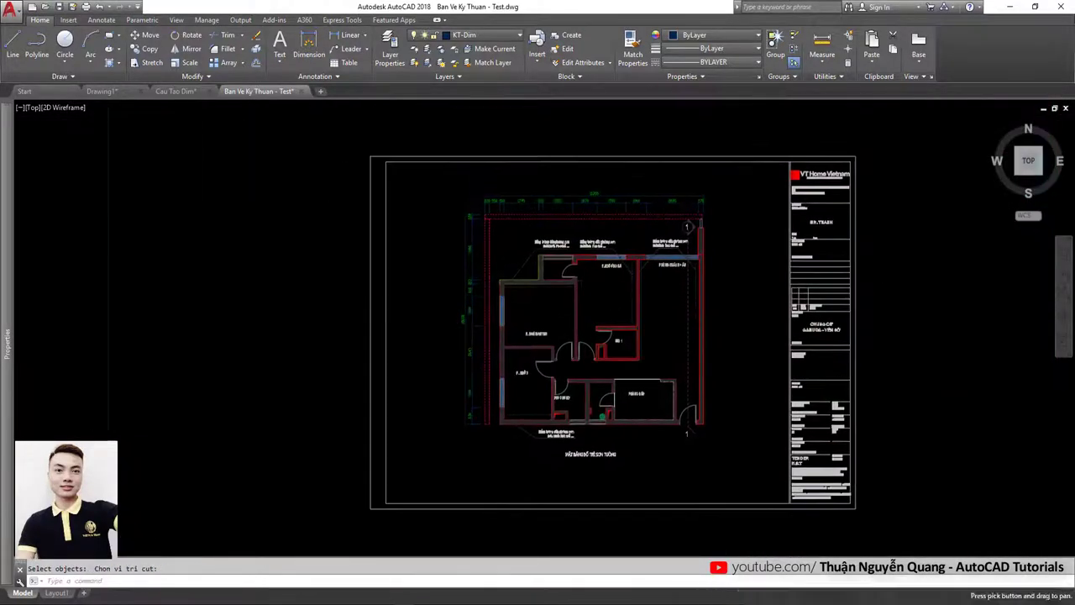
{"action": "scroll", "coordinate": [608, 197], "scroll_direction": "up", "scroll_amount": 5}
{"action": "scroll", "coordinate": [607, 197], "scroll_direction": "down", "scroll_amount": 1}
{"action": "scroll", "coordinate": [442, 257], "scroll_direction": "down", "scroll_amount": 3}
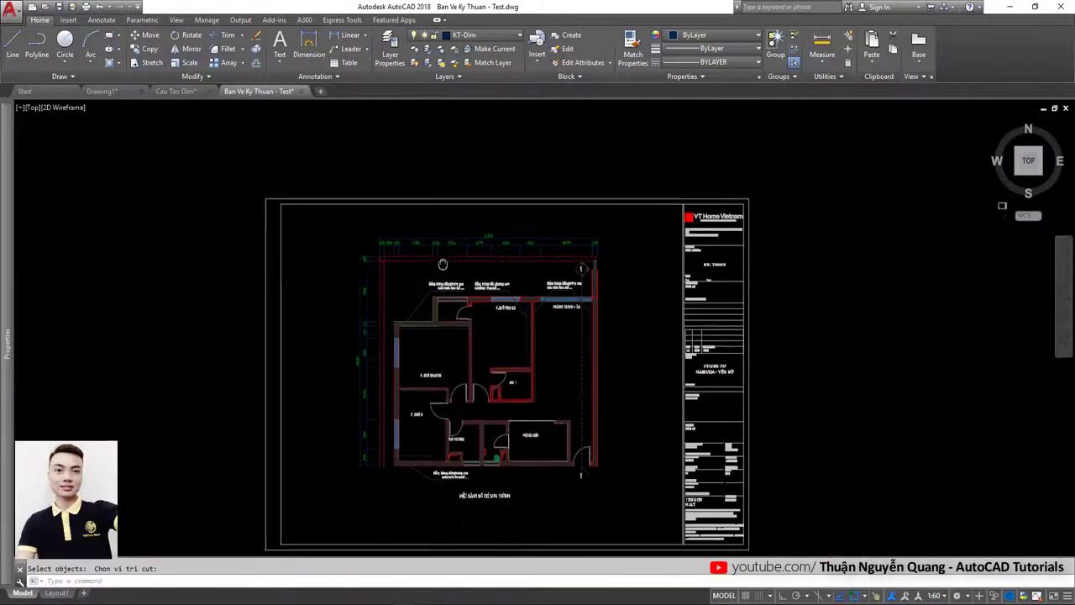
{"action": "scroll", "coordinate": [533, 350], "scroll_direction": "down", "scroll_amount": 1}
{"action": "scroll", "coordinate": [367, 230], "scroll_direction": "up", "scroll_amount": 5}
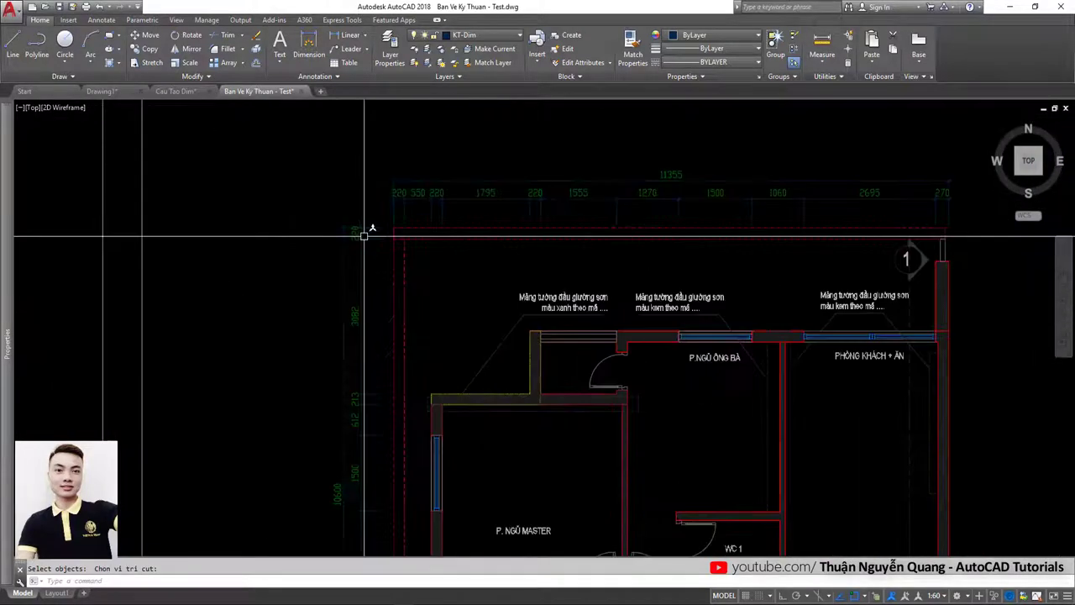
{"action": "scroll", "coordinate": [367, 230], "scroll_direction": "down", "scroll_amount": 3}
{"action": "middle_click_drag", "start_coordinate": [415, 311], "coordinate": [311, 319]}
Step: Pan and zoom over to the small WC detail sheet
{"action": "scroll", "coordinate": [408, 314], "scroll_direction": "down", "scroll_amount": 5}
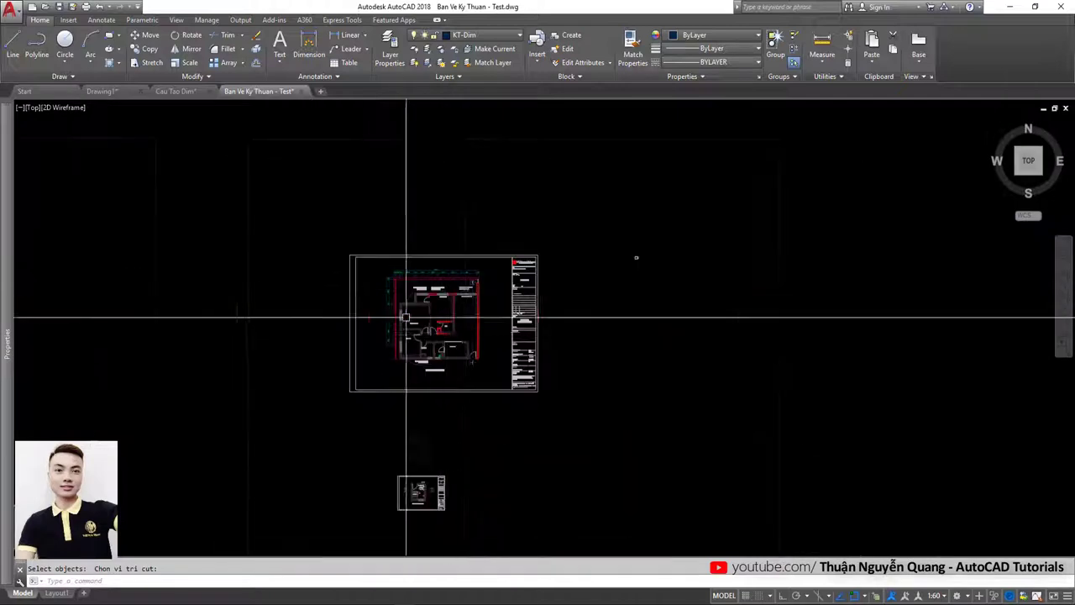
{"action": "scroll", "coordinate": [549, 367], "scroll_direction": "up", "scroll_amount": 4}
{"action": "scroll", "coordinate": [492, 327], "scroll_direction": "down", "scroll_amount": 5}
{"action": "scroll", "coordinate": [493, 322], "scroll_direction": "up", "scroll_amount": 4}
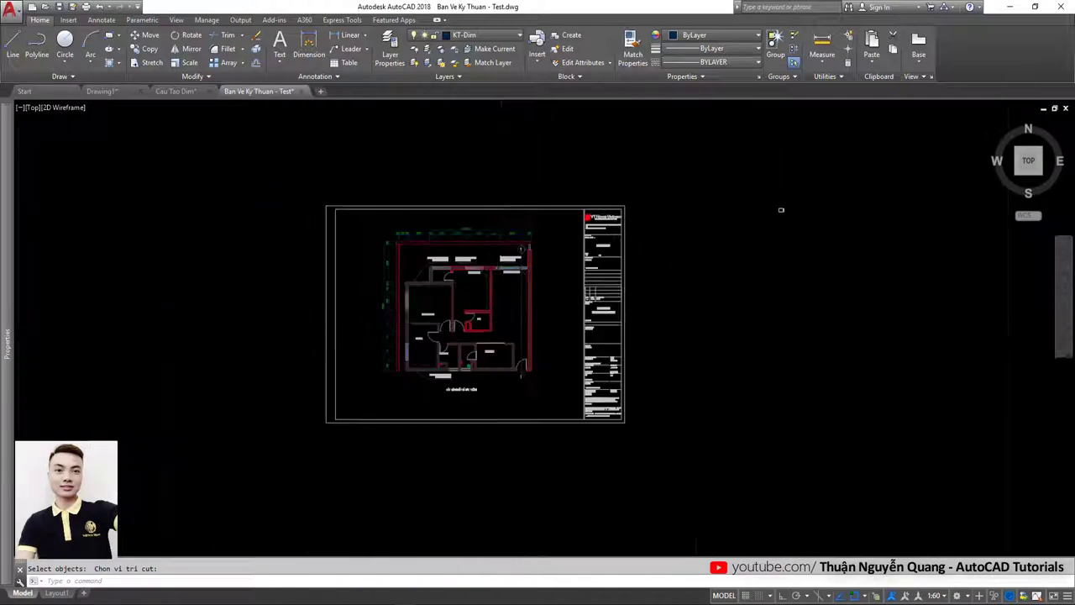
{"action": "scroll", "coordinate": [495, 361], "scroll_direction": "down", "scroll_amount": 4}
{"action": "middle_click_drag", "start_coordinate": [489, 391], "coordinate": [496, 290]}
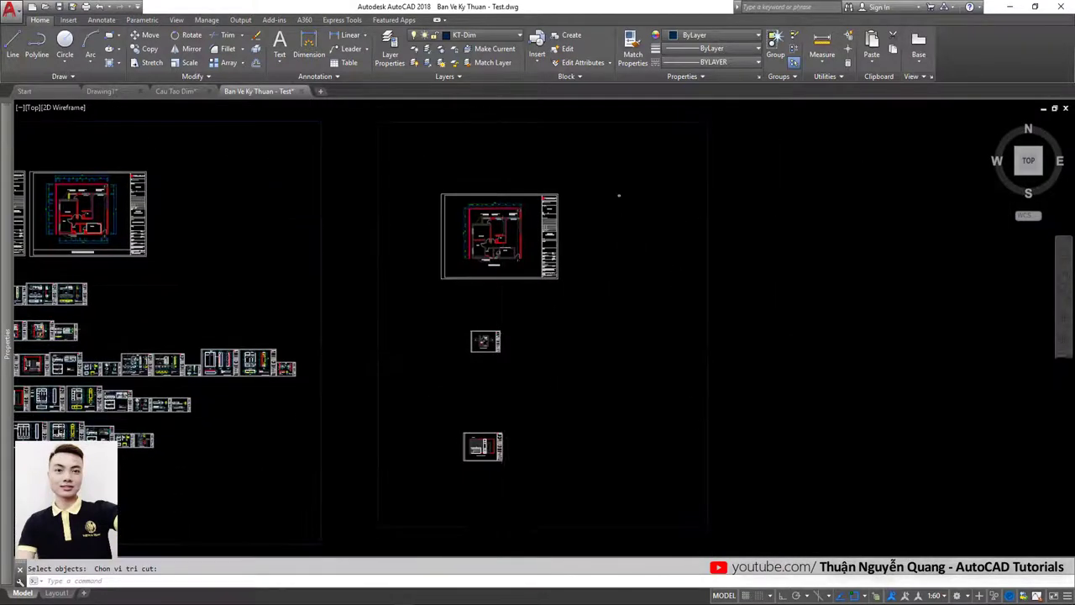
{"action": "scroll", "coordinate": [485, 329], "scroll_direction": "up", "scroll_amount": 8}
{"action": "scroll", "coordinate": [408, 331], "scroll_direction": "up", "scroll_amount": 4}
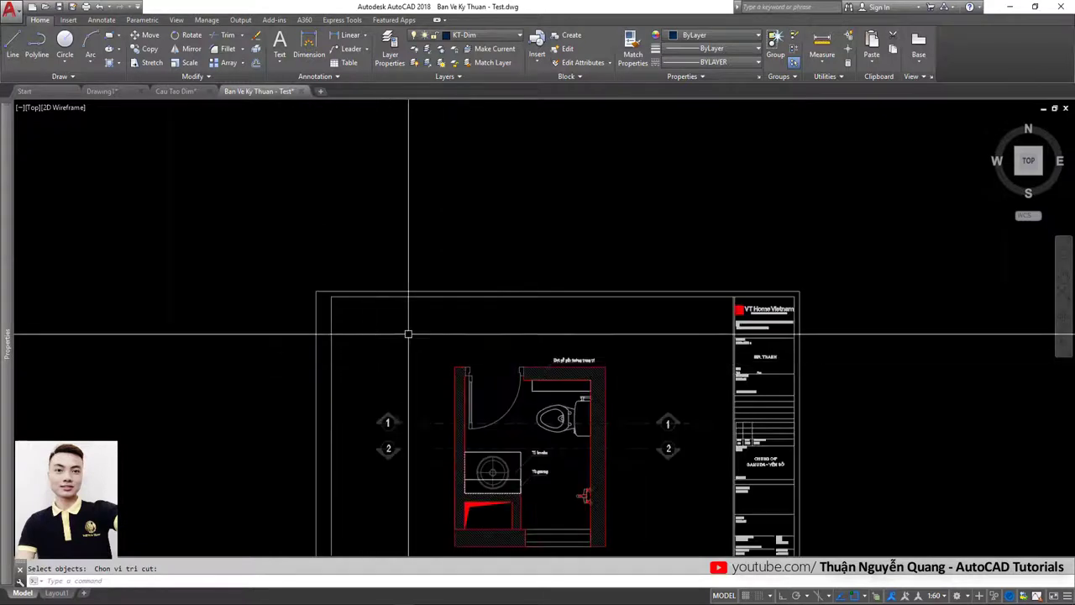
{"action": "scroll", "coordinate": [428, 378], "scroll_direction": "down", "scroll_amount": 8}
{"action": "scroll", "coordinate": [418, 341], "scroll_direction": "up", "scroll_amount": 5}
{"action": "scroll", "coordinate": [420, 341], "scroll_direction": "down", "scroll_amount": 8}
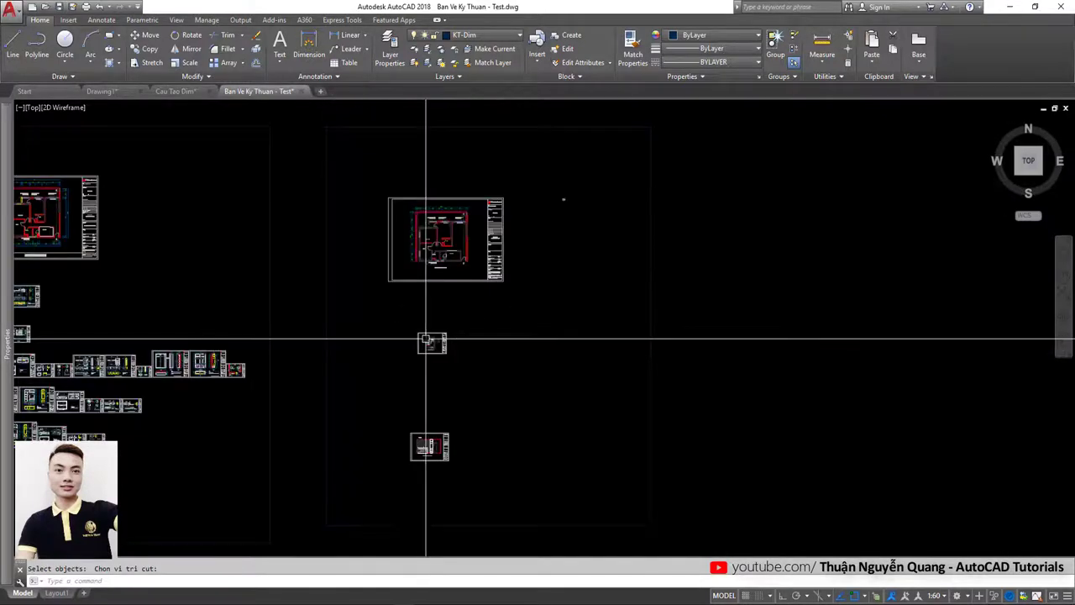
Step: Check the dimension styles in the Dimension Style Manager (D), then close it
{"action": "type", "text": "d"}
{"action": "key", "text": "Return"}
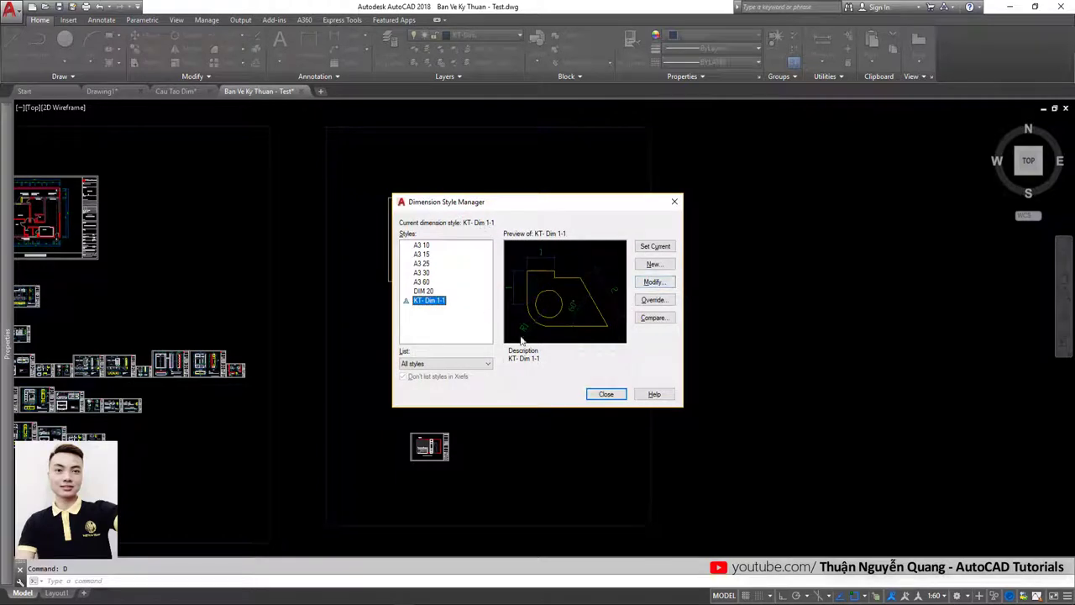
{"action": "left_click", "coordinate": [606, 395]}
Step: Set the annotation scale to 1:15 and start a linear dimension on the WC plan
{"action": "left_click", "coordinate": [940, 596]}
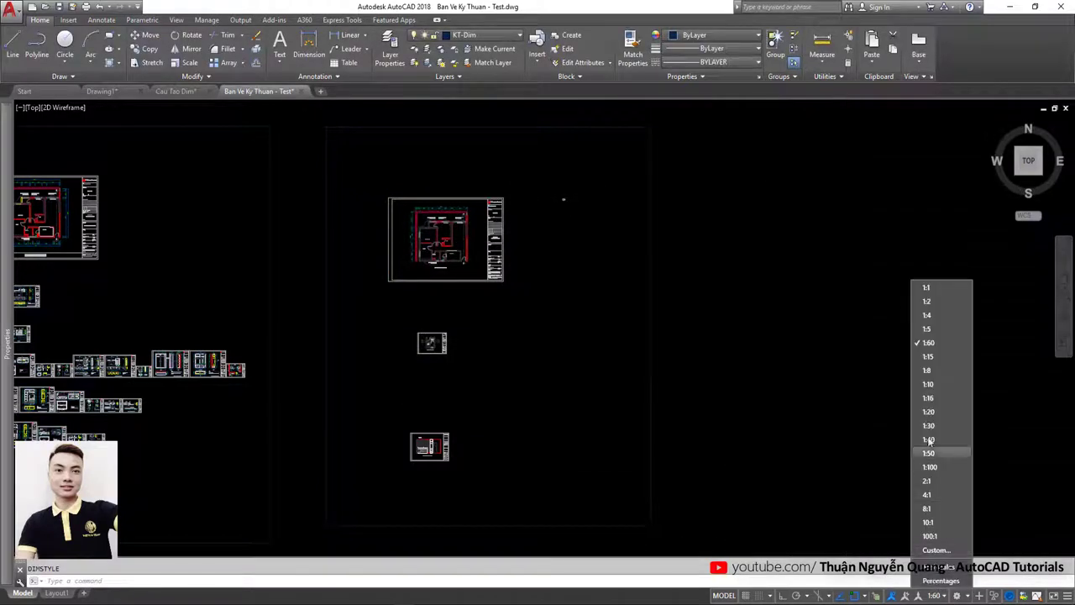
{"action": "left_click", "coordinate": [938, 373]}
{"action": "scroll", "coordinate": [400, 355], "scroll_direction": "up", "scroll_amount": 8}
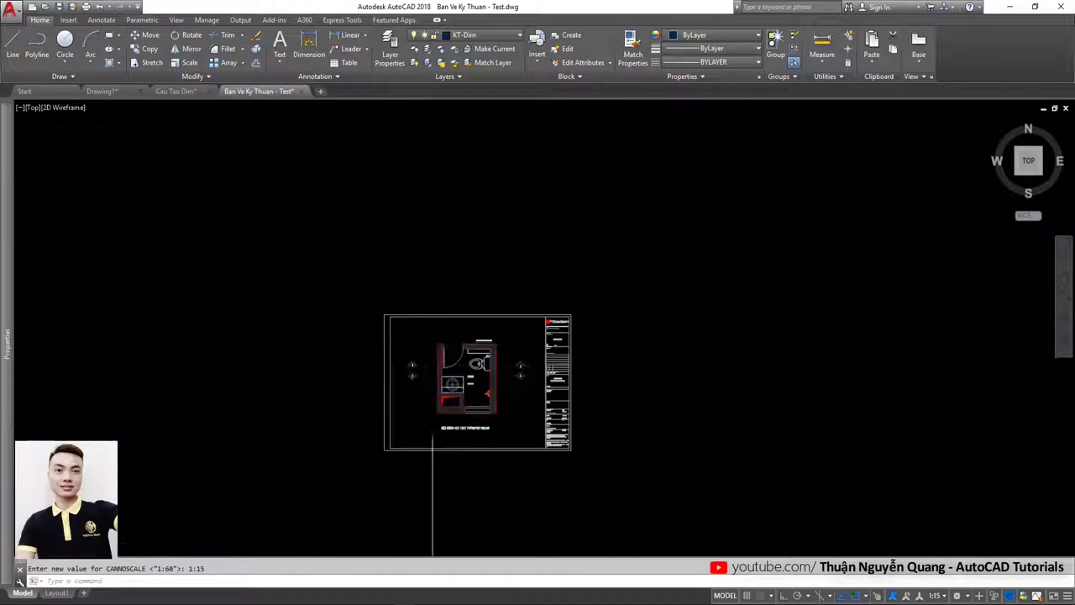
{"action": "scroll", "coordinate": [433, 346], "scroll_direction": "up", "scroll_amount": 4}
{"action": "type", "text": "li"}
{"action": "key", "text": "Return"}
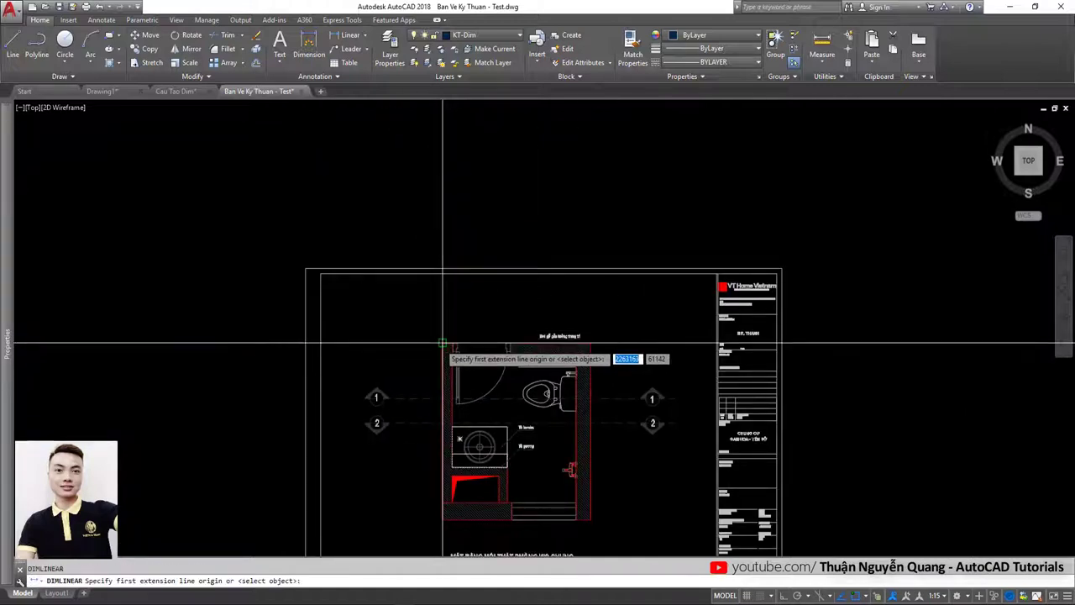
Step: Finish the 135 linear dimension on the WC wall
{"action": "left_click", "coordinate": [453, 344]}
{"action": "scroll", "coordinate": [447, 316], "scroll_direction": "up", "scroll_amount": 3}
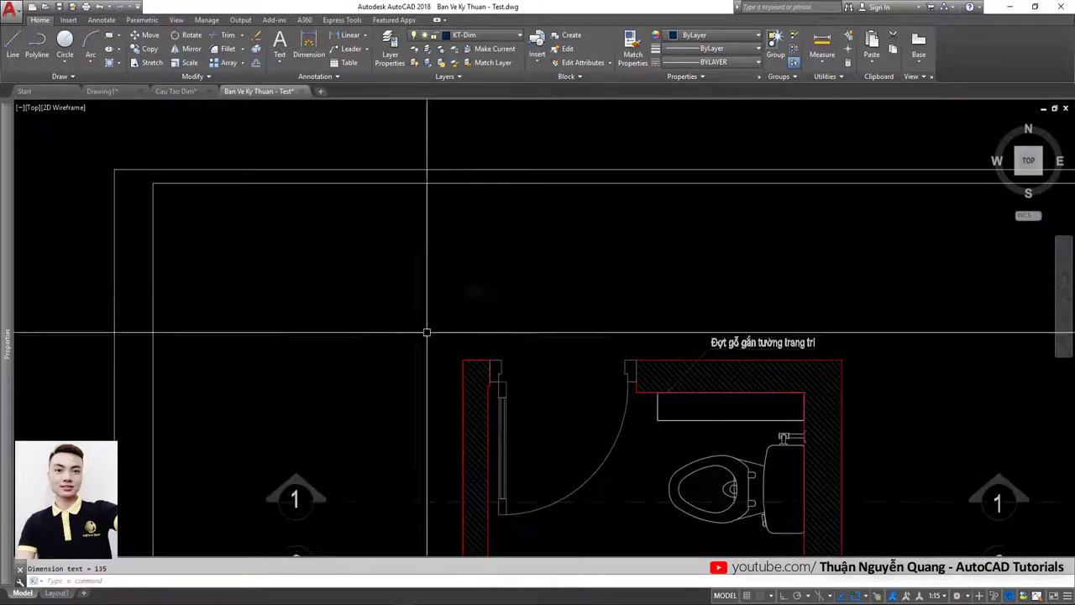
{"action": "left_click", "coordinate": [461, 299]}
{"action": "scroll", "coordinate": [473, 331], "scroll_direction": "down", "scroll_amount": 5}
{"action": "scroll", "coordinate": [491, 278], "scroll_direction": "down", "scroll_amount": 2}
{"action": "scroll", "coordinate": [485, 243], "scroll_direction": "up", "scroll_amount": 4}
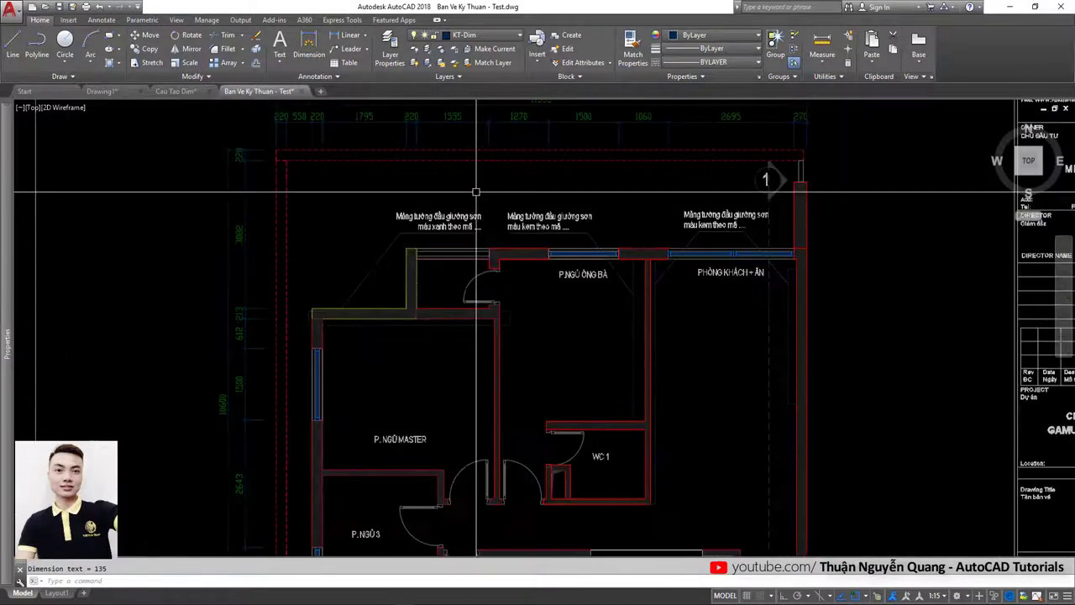
{"action": "scroll", "coordinate": [487, 314], "scroll_direction": "down", "scroll_amount": 4}
{"action": "scroll", "coordinate": [445, 491], "scroll_direction": "up", "scroll_amount": 5}
Step: Copy the 135 dimension to a new position and erase the unwanted dimension
{"action": "left_click", "coordinate": [372, 439]}
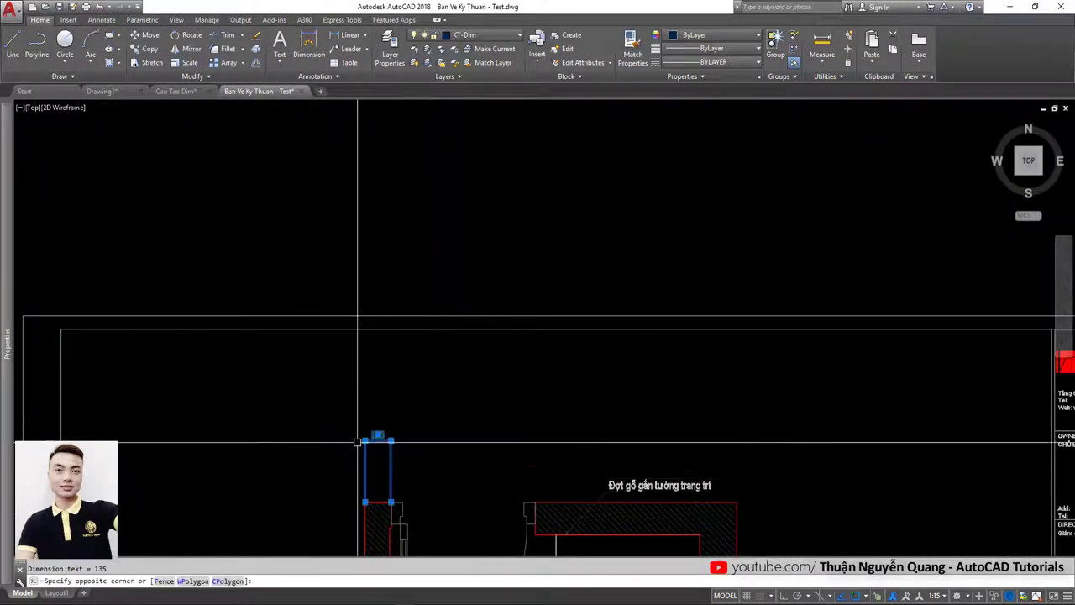
{"action": "type", "text": "co"}
{"action": "key", "text": "Return"}
{"action": "left_click", "coordinate": [384, 395]}
{"action": "scroll", "coordinate": [400, 308], "scroll_direction": "down", "scroll_amount": 5}
{"action": "scroll", "coordinate": [428, 445], "scroll_direction": "up", "scroll_amount": 4}
{"action": "scroll", "coordinate": [357, 286], "scroll_direction": "up", "scroll_amount": 5}
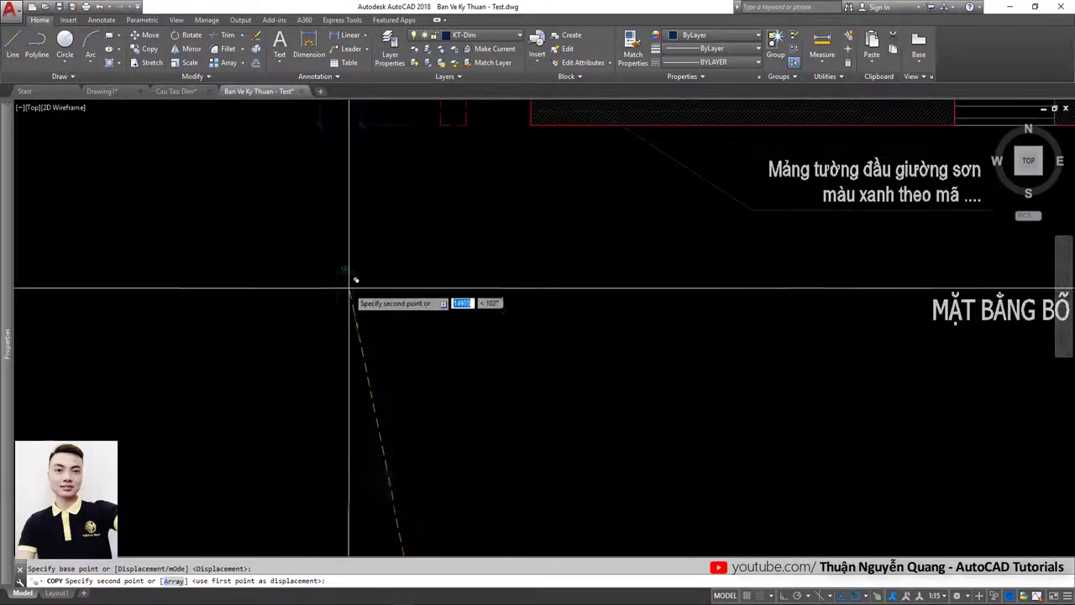
{"action": "scroll", "coordinate": [370, 218], "scroll_direction": "down", "scroll_amount": 2}
{"action": "scroll", "coordinate": [408, 336], "scroll_direction": "up", "scroll_amount": 2}
{"action": "scroll", "coordinate": [437, 328], "scroll_direction": "up", "scroll_amount": 4}
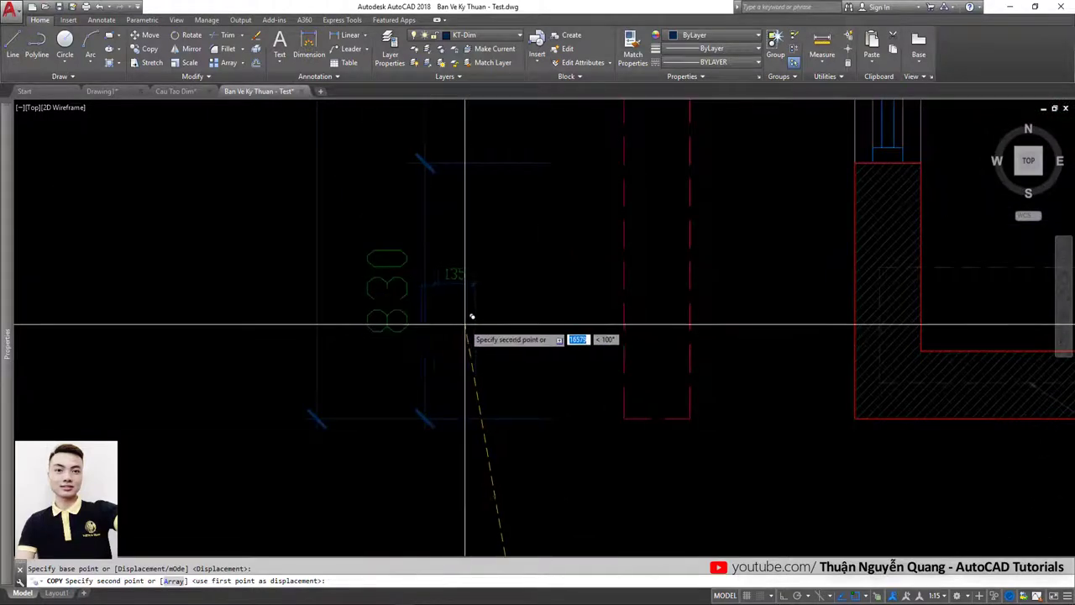
{"action": "left_click", "coordinate": [470, 325]}
{"action": "key", "text": "Escape"}
{"action": "key", "text": "Return"}
Step: Continue the dimension chain with a 765 dimension using DCO
{"action": "scroll", "coordinate": [470, 298], "scroll_direction": "down", "scroll_amount": 5}
{"action": "scroll", "coordinate": [468, 277], "scroll_direction": "down", "scroll_amount": 4}
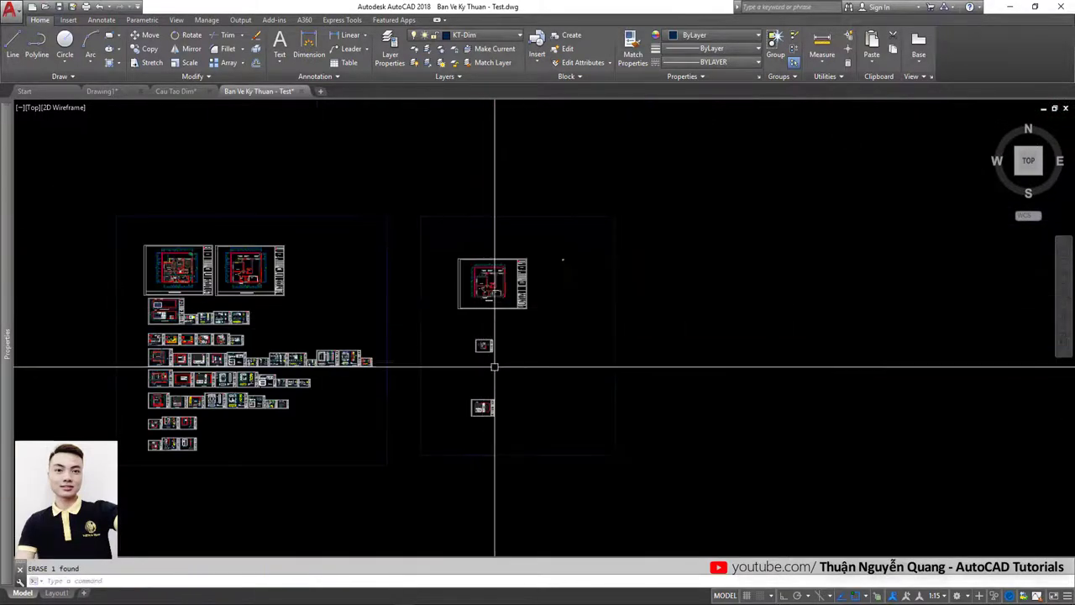
{"action": "scroll", "coordinate": [492, 364], "scroll_direction": "up", "scroll_amount": 3}
{"action": "scroll", "coordinate": [439, 355], "scroll_direction": "up", "scroll_amount": 5}
{"action": "scroll", "coordinate": [579, 297], "scroll_direction": "up", "scroll_amount": 3}
{"action": "scroll", "coordinate": [408, 336], "scroll_direction": "up", "scroll_amount": 3}
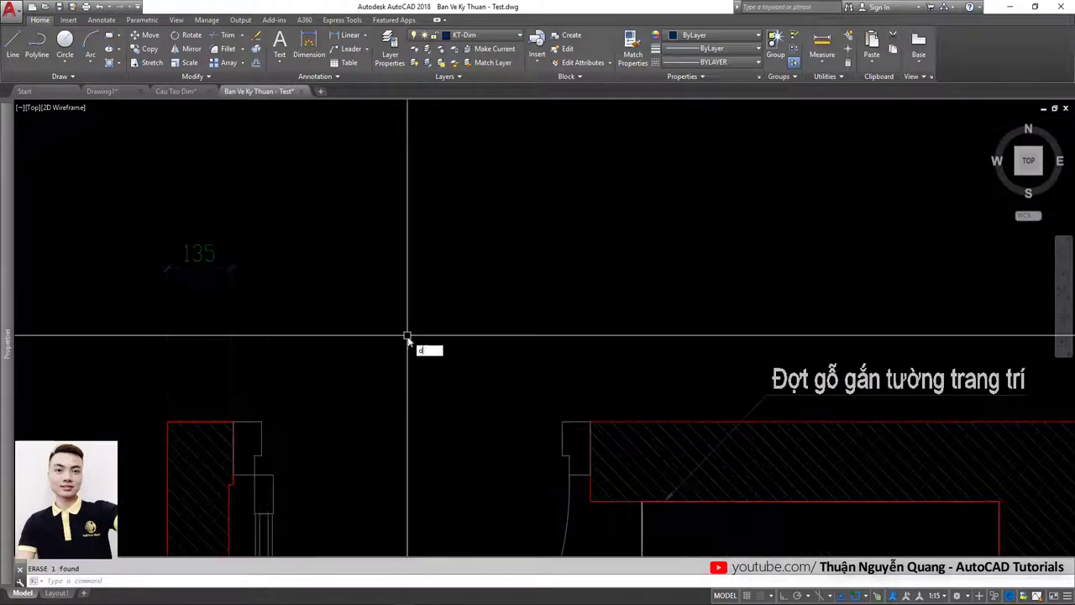
{"action": "type", "text": "dco"}
{"action": "key", "text": "Return"}
{"action": "left_click", "coordinate": [581, 409]}
{"action": "scroll", "coordinate": [571, 420], "scroll_direction": "down", "scroll_amount": 4}
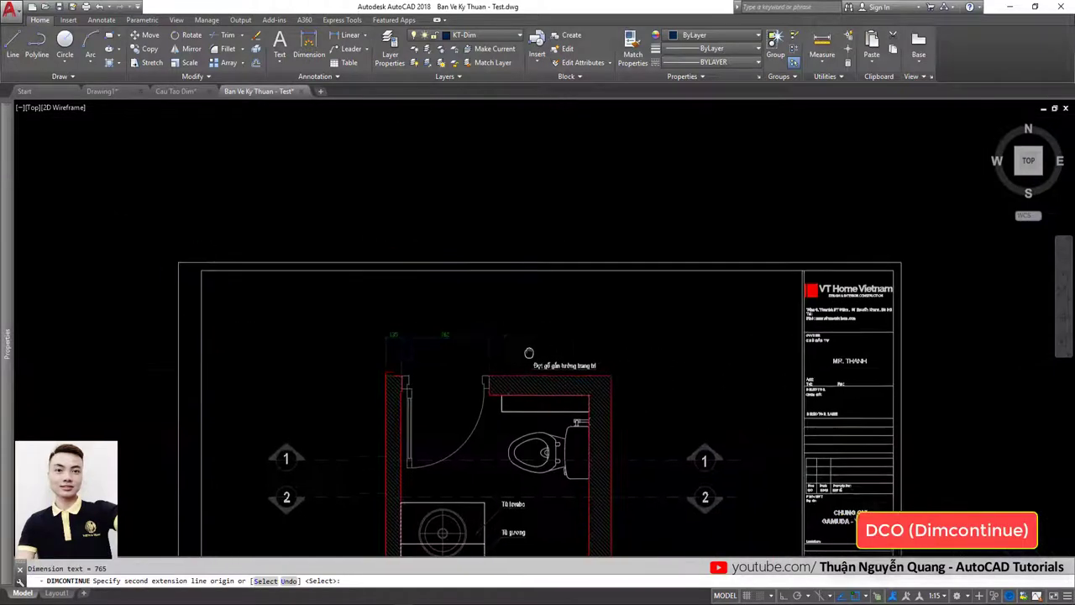
{"action": "scroll", "coordinate": [611, 372], "scroll_direction": "up", "scroll_amount": 3}
{"action": "scroll", "coordinate": [496, 286], "scroll_direction": "down", "scroll_amount": 5}
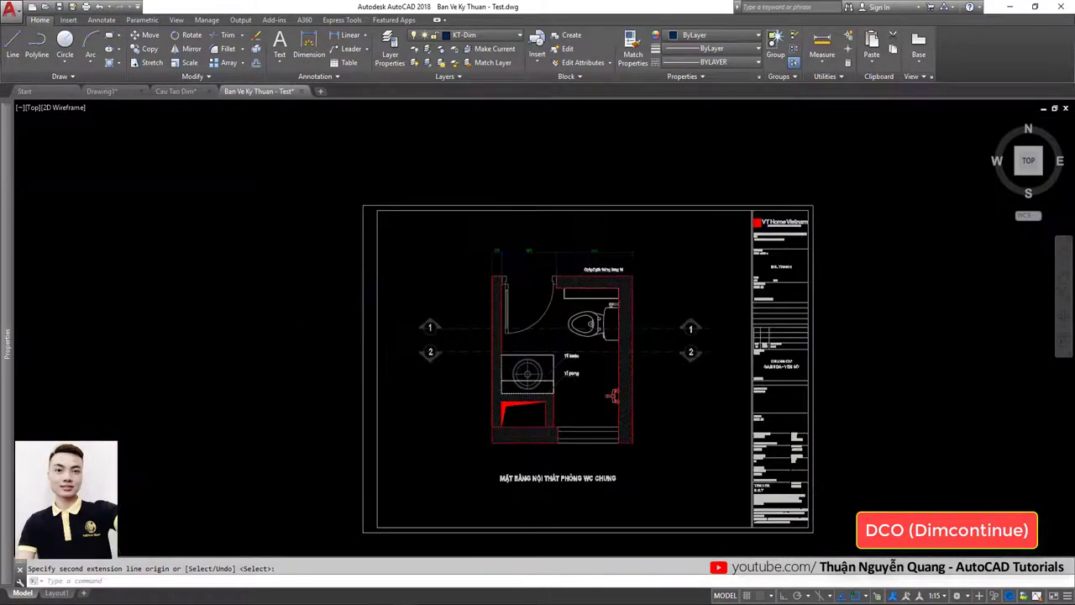
{"action": "scroll", "coordinate": [496, 286], "scroll_direction": "up", "scroll_amount": 4}
Step: Start a linear dimension from the top wall corner, then cancel it
{"action": "type", "text": "li"}
{"action": "key", "text": "Return"}
{"action": "left_click", "coordinate": [483, 256]}
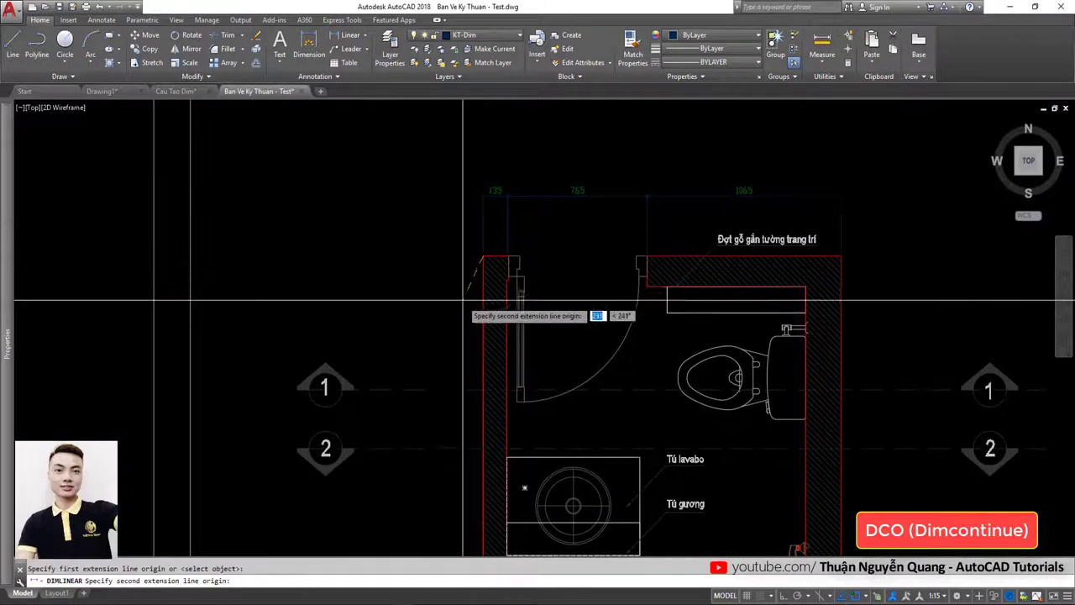
{"action": "scroll", "coordinate": [470, 336], "scroll_direction": "down", "scroll_amount": 3}
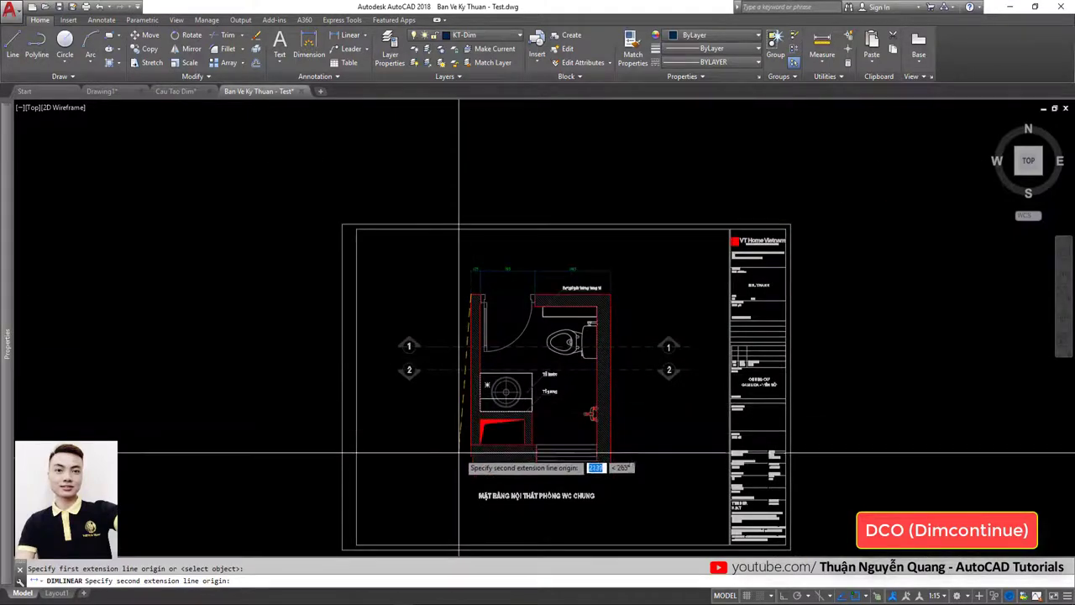
{"action": "left_click", "coordinate": [471, 445]}
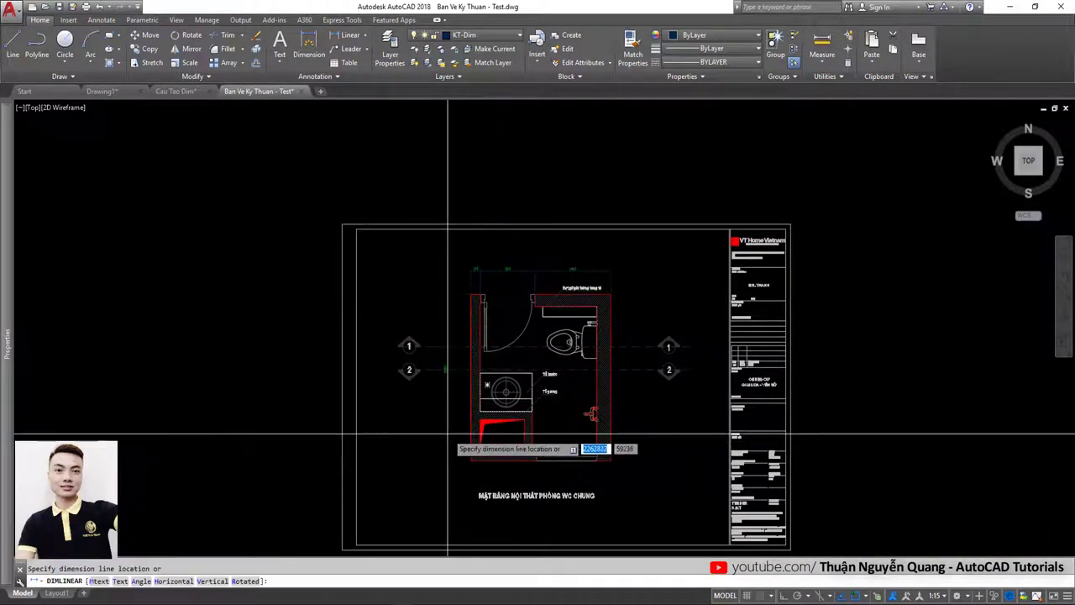
{"action": "key", "text": "Escape"}
{"action": "scroll", "coordinate": [470, 459], "scroll_direction": "up", "scroll_amount": 2}
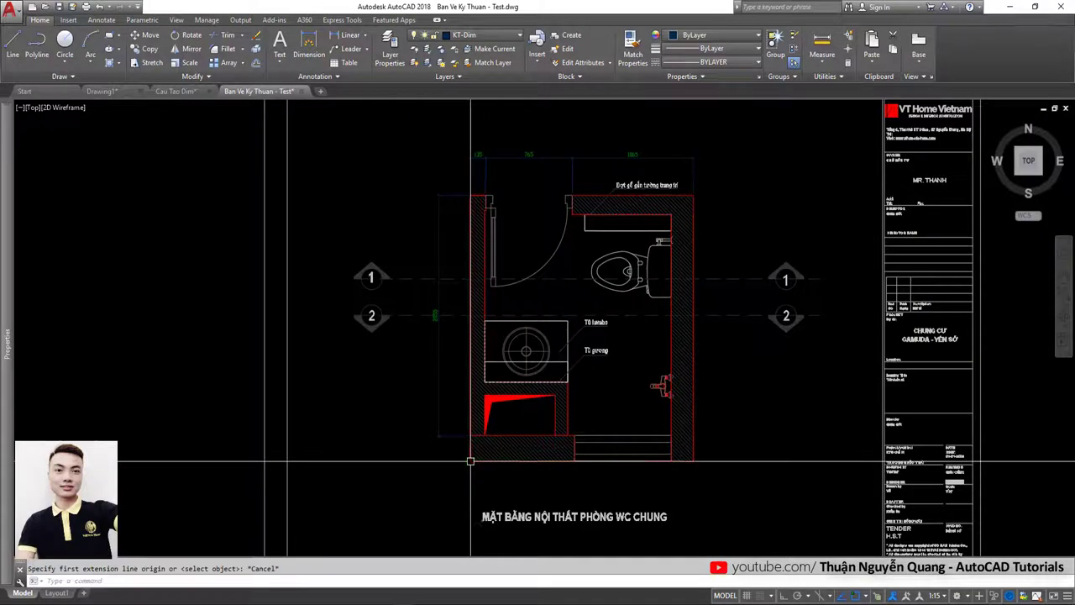
Step: Add the overall 1965 baseline dimension across the top of the WC plan
{"action": "type", "text": "dco"}
{"action": "key", "text": "Return"}
{"action": "scroll", "coordinate": [471, 461], "scroll_direction": "down", "scroll_amount": 2}
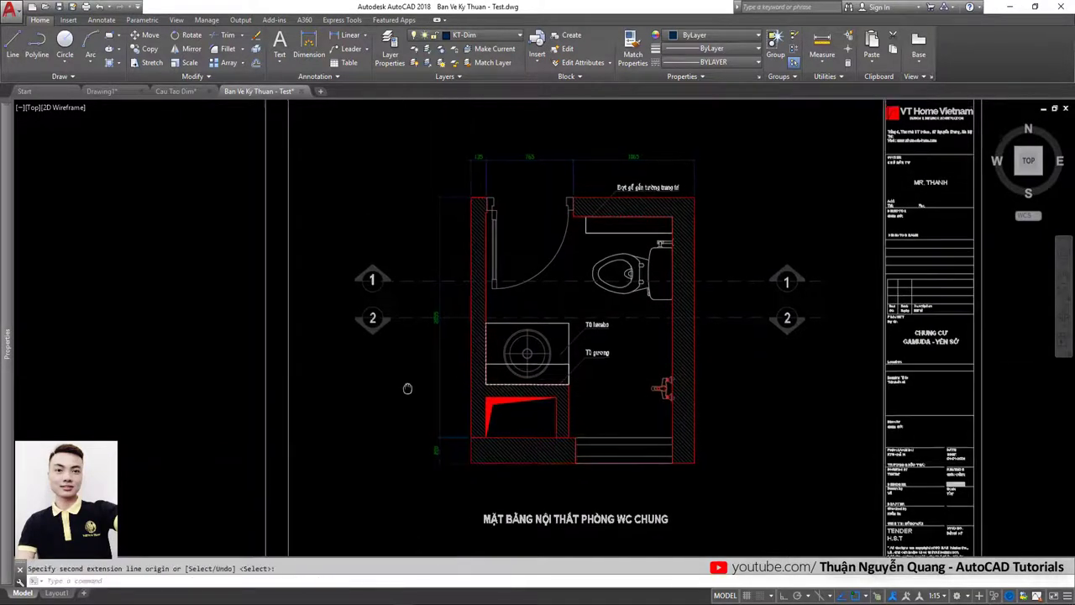
{"action": "scroll", "coordinate": [408, 414], "scroll_direction": "up", "scroll_amount": 2}
{"action": "type", "text": "ba"}
{"action": "key", "text": "Return"}
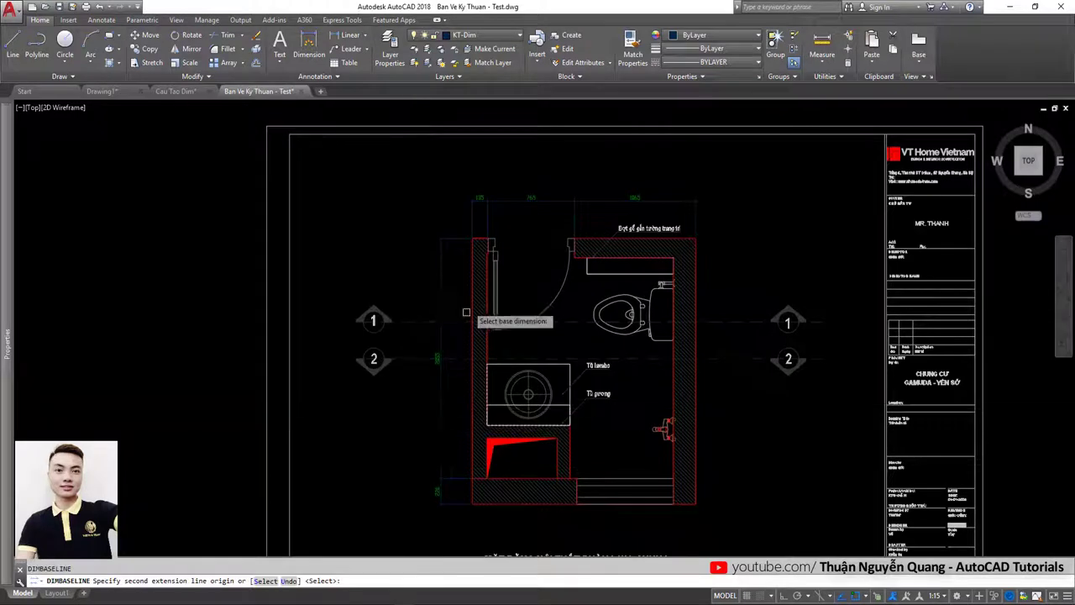
{"action": "left_click", "coordinate": [470, 501]}
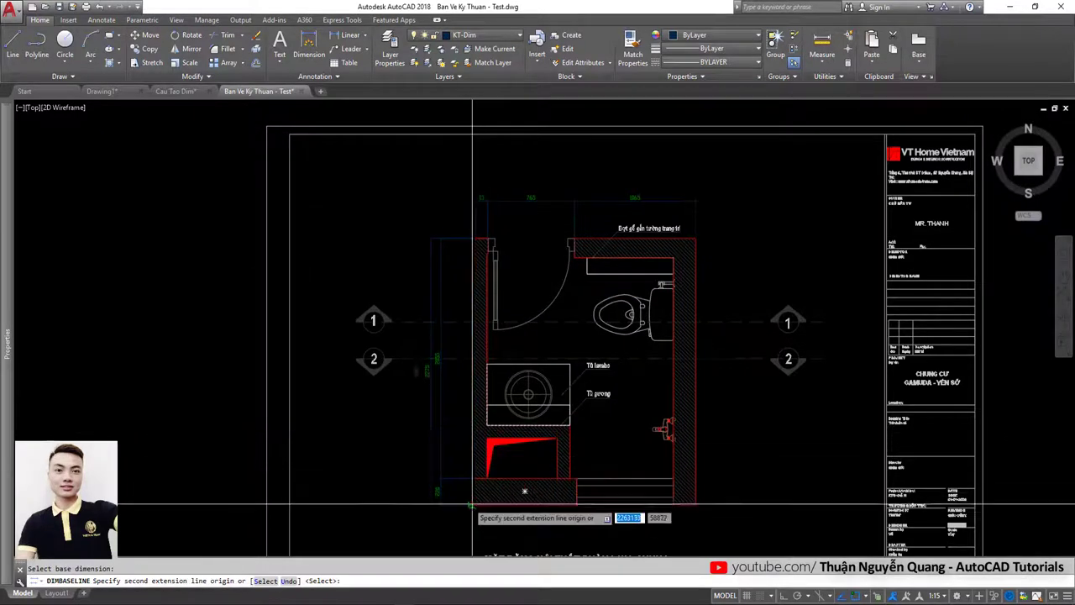
{"action": "mouse_move", "coordinate": [664, 351]}
{"action": "middle_mouse_down"}
{"action": "mouse_move", "coordinate": [578, 370]}
{"action": "mouse_move", "coordinate": [553, 483]}
{"action": "middle_mouse_up"}
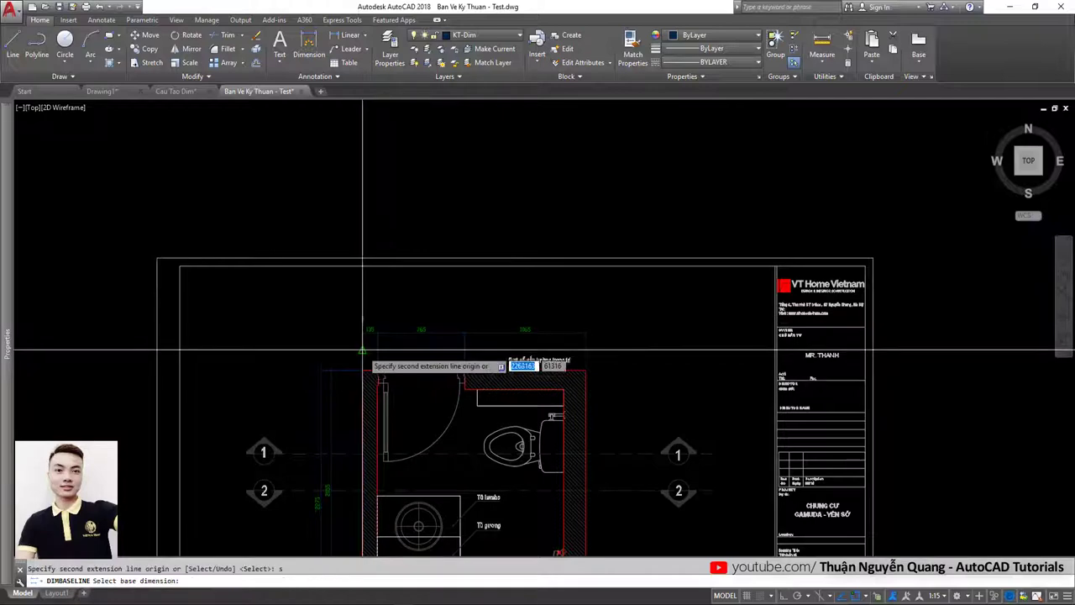
{"action": "left_click", "coordinate": [586, 369]}
Step: Pan and zoom to view the whole WC title-block sheet frame
{"action": "scroll", "coordinate": [586, 369], "scroll_direction": "down", "scroll_amount": 4}
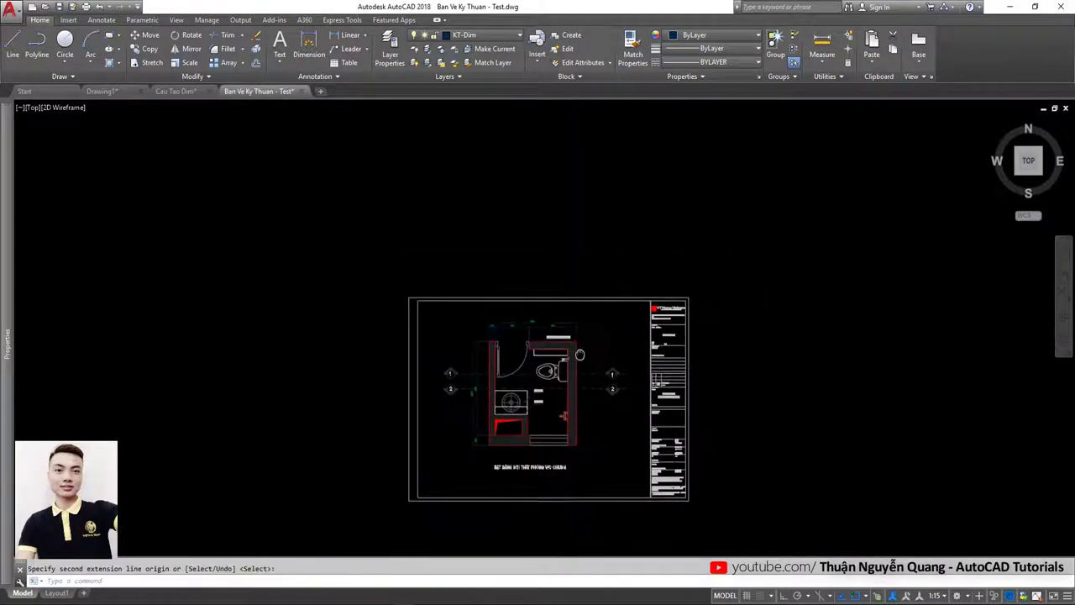
{"action": "scroll", "coordinate": [588, 357], "scroll_direction": "up", "scroll_amount": 2}
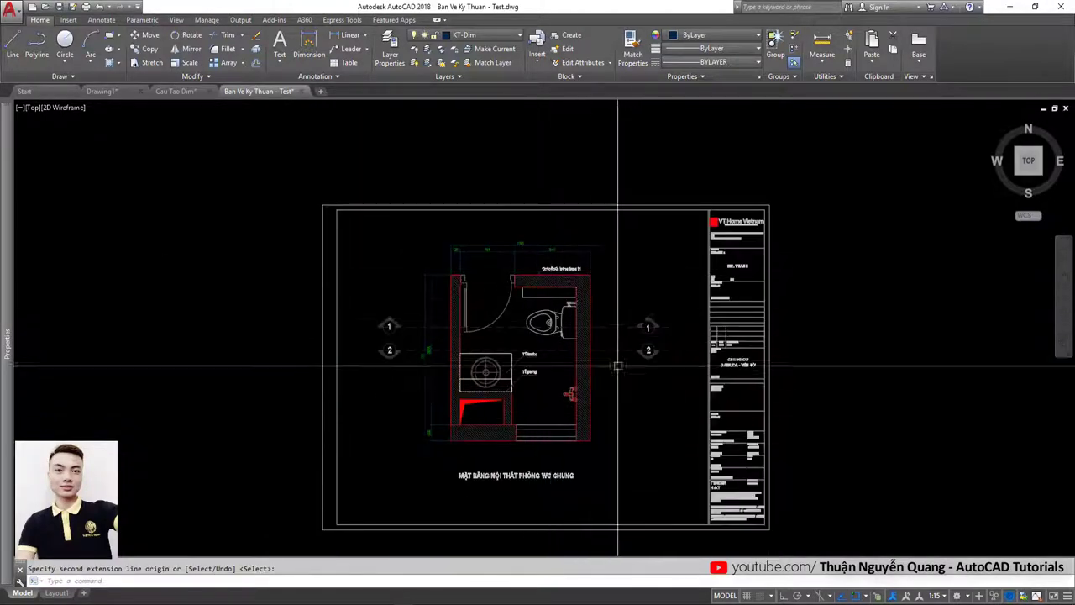
{"action": "scroll", "coordinate": [492, 240], "scroll_direction": "up", "scroll_amount": 4}
{"action": "middle_click_drag", "start_coordinate": [656, 493], "coordinate": [530, 427]}
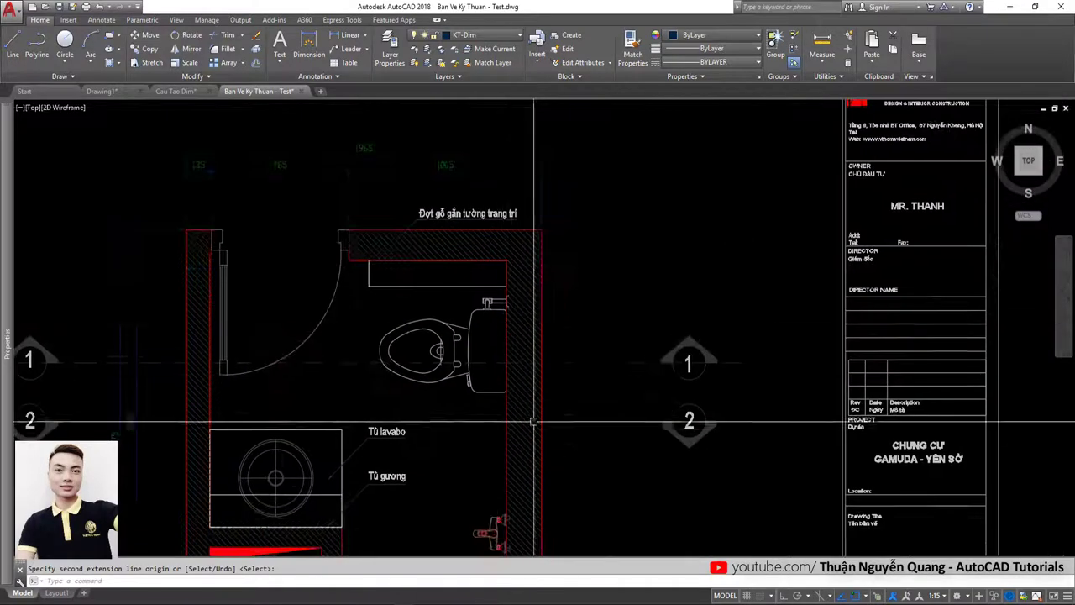
{"action": "scroll", "coordinate": [530, 427], "scroll_direction": "down", "scroll_amount": 2}
{"action": "scroll", "coordinate": [550, 436], "scroll_direction": "down", "scroll_amount": 2}
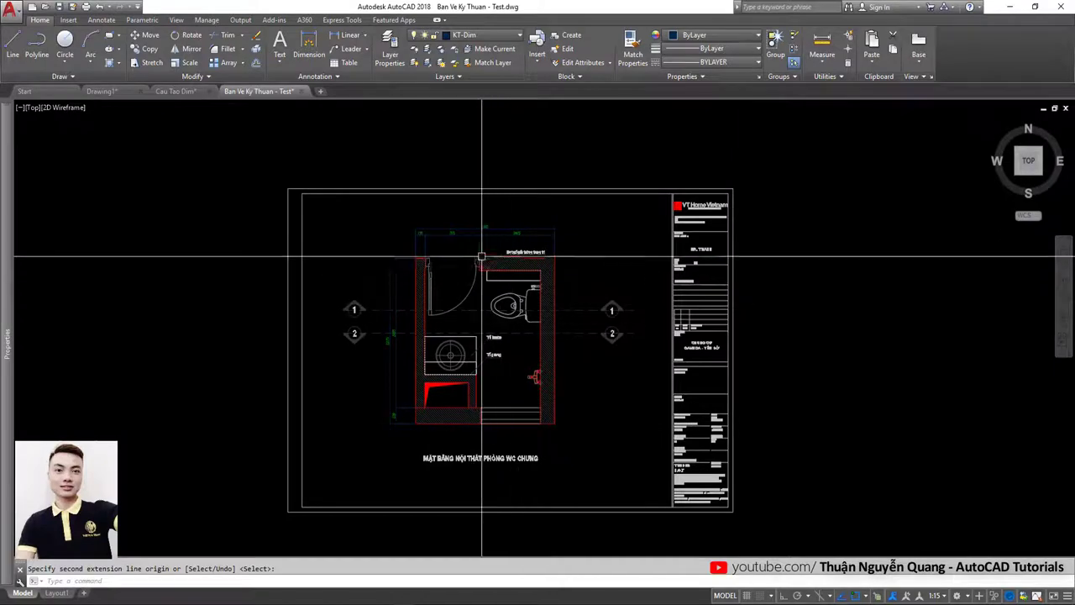
{"action": "middle_click_drag", "start_coordinate": [480, 233], "coordinate": [480, 270]}
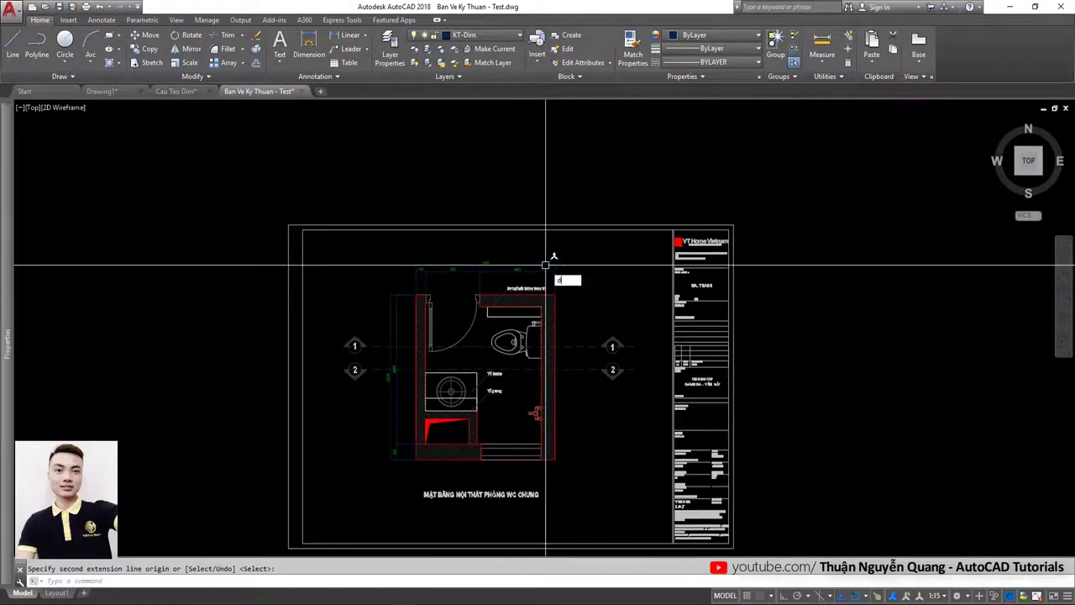
Step: Select the five top WC dimensions for cutting and pan to reveal the plan's top wall
{"action": "left_click", "coordinate": [426, 277]}
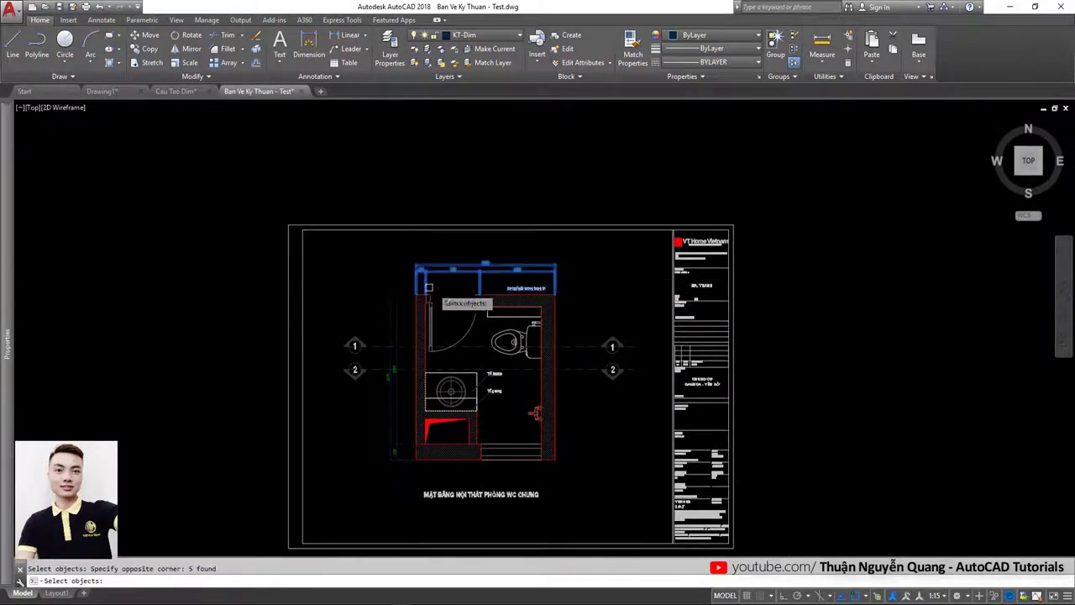
{"action": "key", "text": "Return"}
{"action": "scroll", "coordinate": [447, 288], "scroll_direction": "up", "scroll_amount": 4}
{"action": "middle_click_drag", "start_coordinate": [427, 341], "coordinate": [453, 216]}
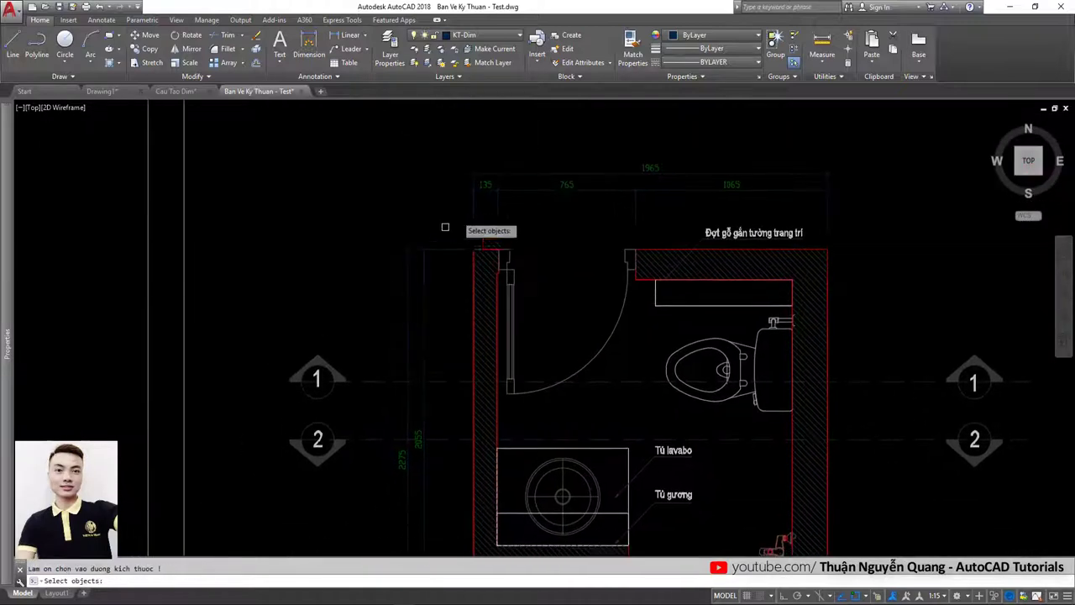
{"action": "scroll", "coordinate": [420, 327], "scroll_direction": "down", "scroll_amount": 4}
{"action": "scroll", "coordinate": [426, 461], "scroll_direction": "up", "scroll_amount": 4}
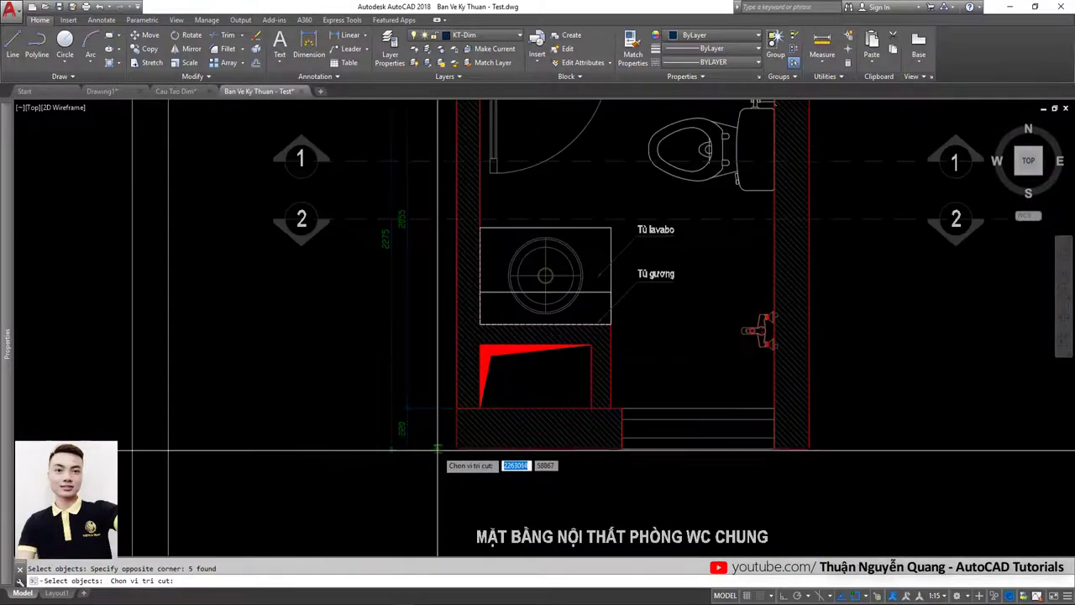
{"action": "middle_click_drag", "start_coordinate": [365, 421], "coordinate": [372, 532]}
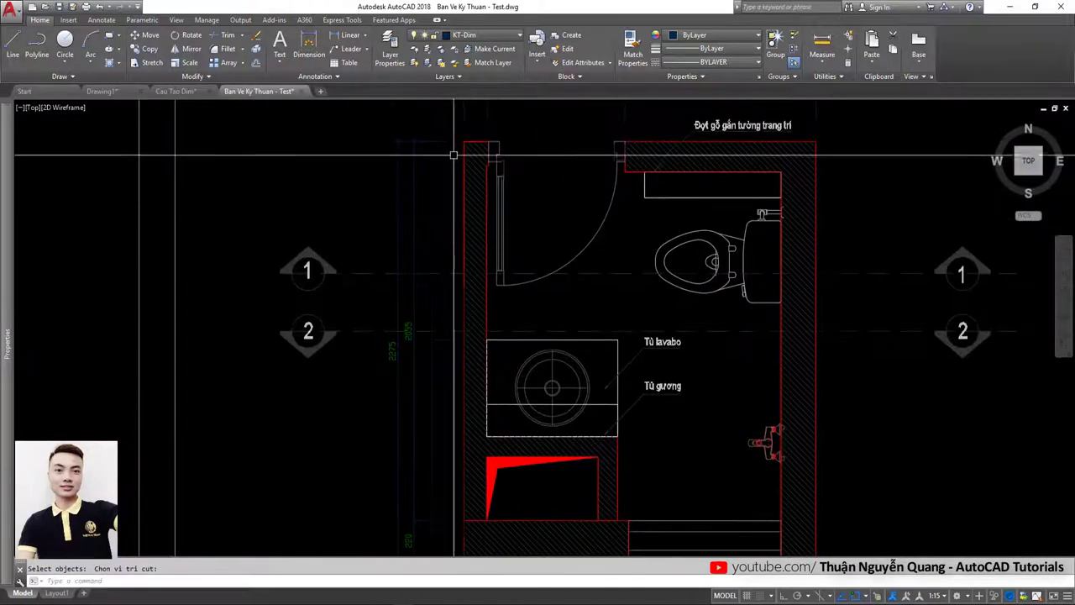
Step: Pan and zoom over to the next title-block sheet
{"action": "scroll", "coordinate": [453, 420], "scroll_direction": "down", "scroll_amount": 3}
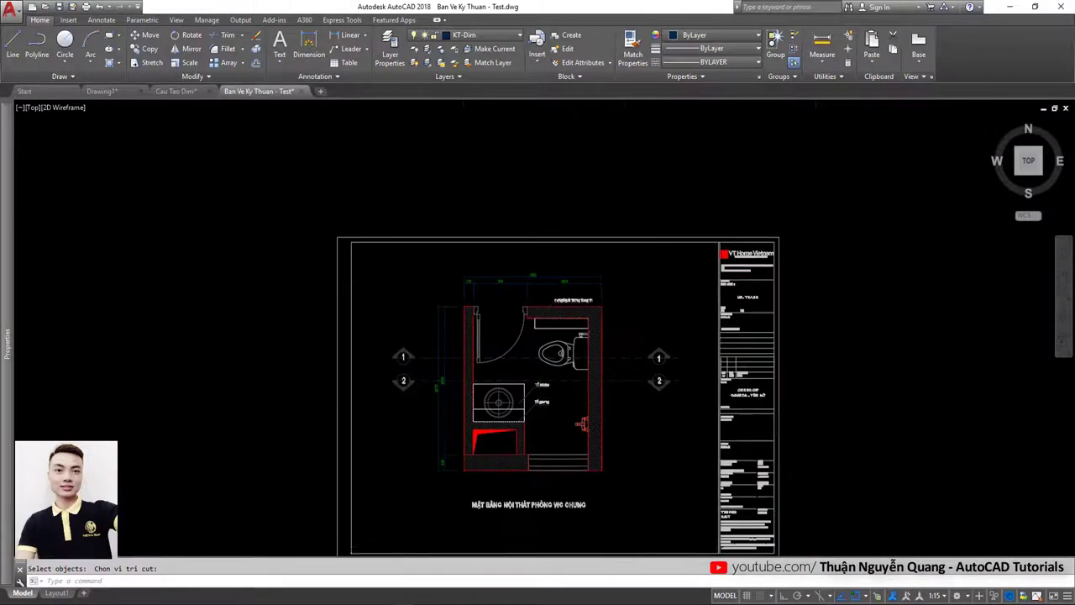
{"action": "scroll", "coordinate": [563, 294], "scroll_direction": "up", "scroll_amount": 3}
{"action": "scroll", "coordinate": [470, 234], "scroll_direction": "down", "scroll_amount": 4}
{"action": "scroll", "coordinate": [528, 343], "scroll_direction": "down", "scroll_amount": 4}
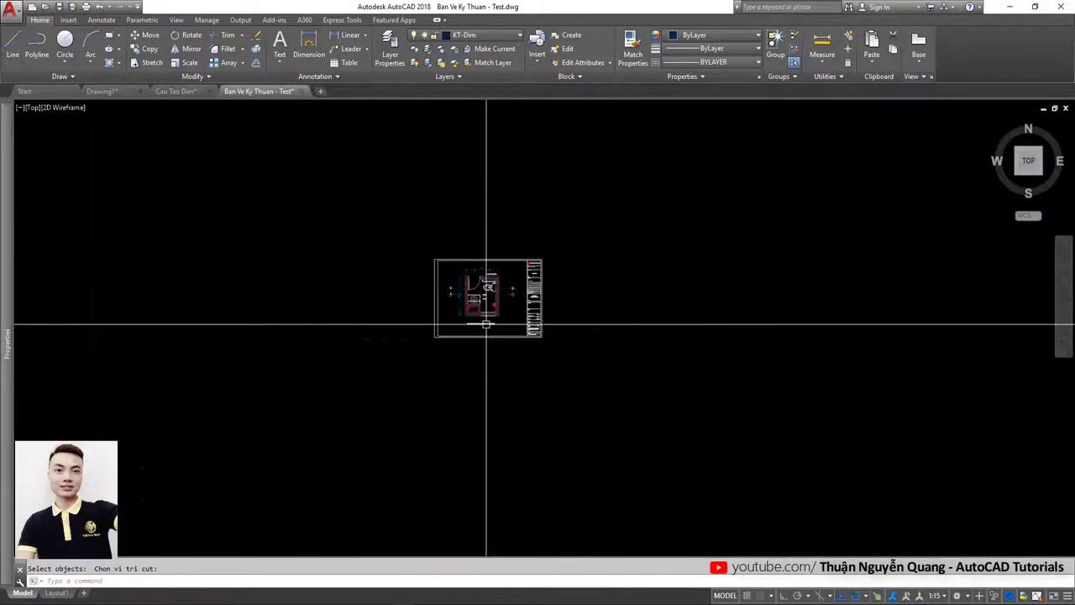
{"action": "scroll", "coordinate": [489, 389], "scroll_direction": "down", "scroll_amount": 2}
{"action": "middle_click_drag", "start_coordinate": [489, 389], "coordinate": [490, 353]}
{"action": "scroll", "coordinate": [479, 366], "scroll_direction": "up", "scroll_amount": 5}
{"action": "scroll", "coordinate": [479, 366], "scroll_direction": "down", "scroll_amount": 8}
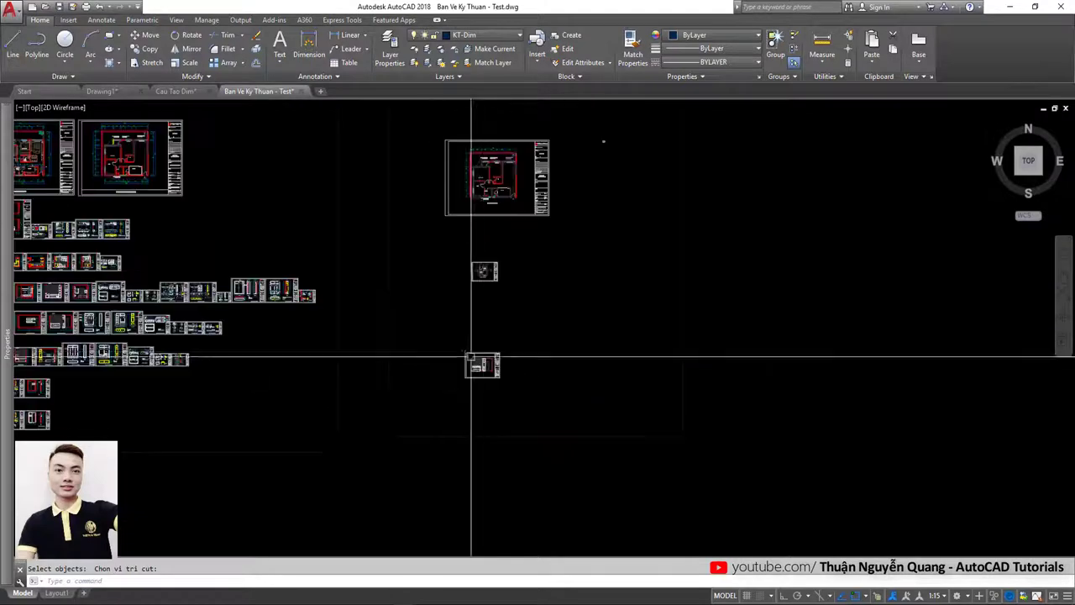
Step: Change the annotation scale to 1:20 and reopen the Dimension Style Manager
{"action": "left_click", "coordinate": [942, 596]}
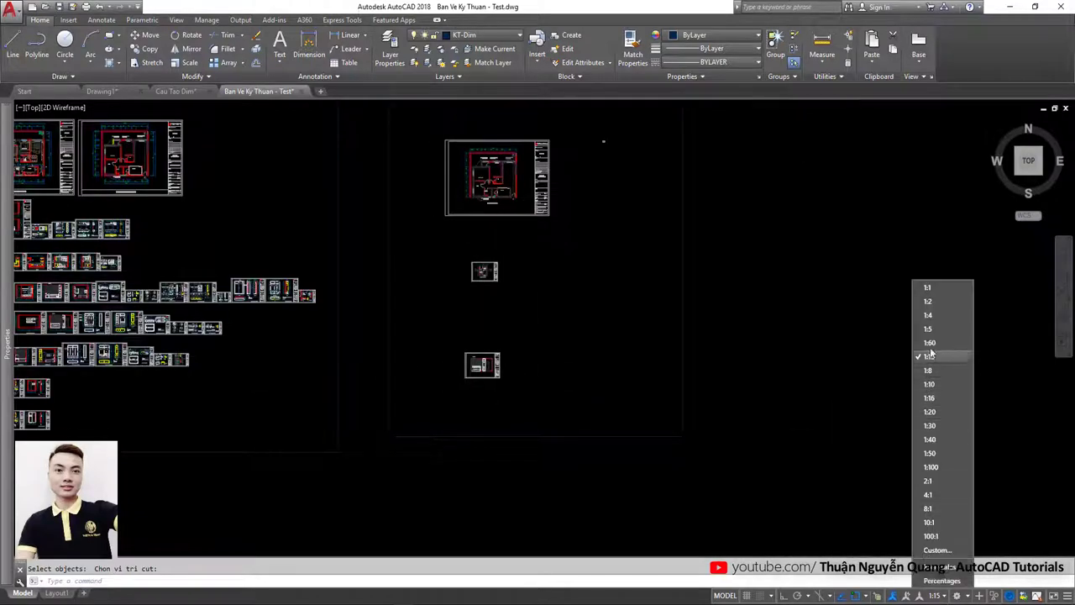
{"action": "left_click", "coordinate": [932, 399]}
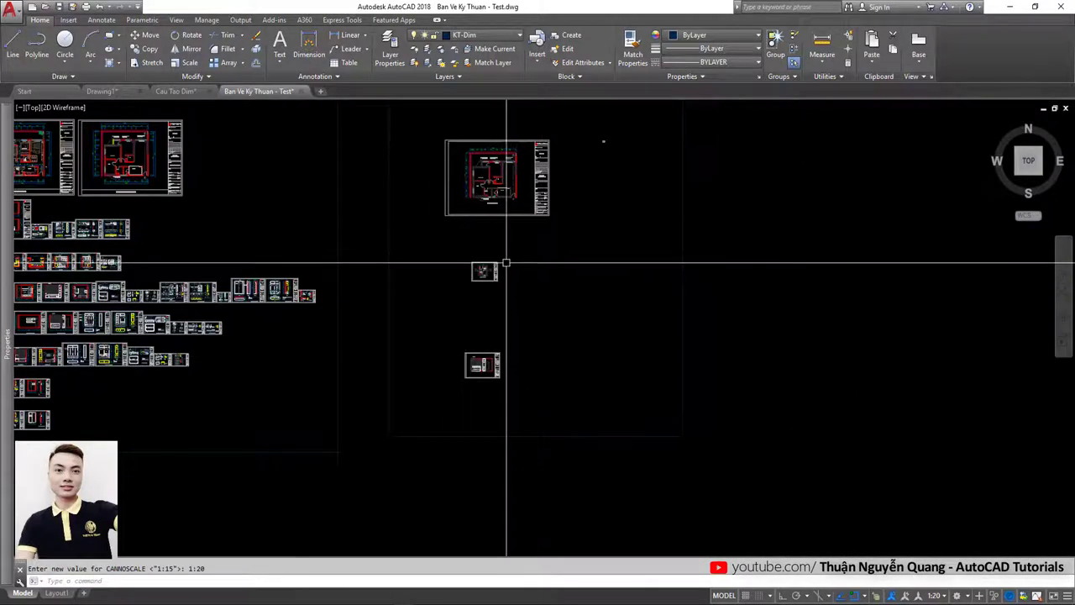
{"action": "type", "text": "D"}
{"action": "key", "text": "Return"}
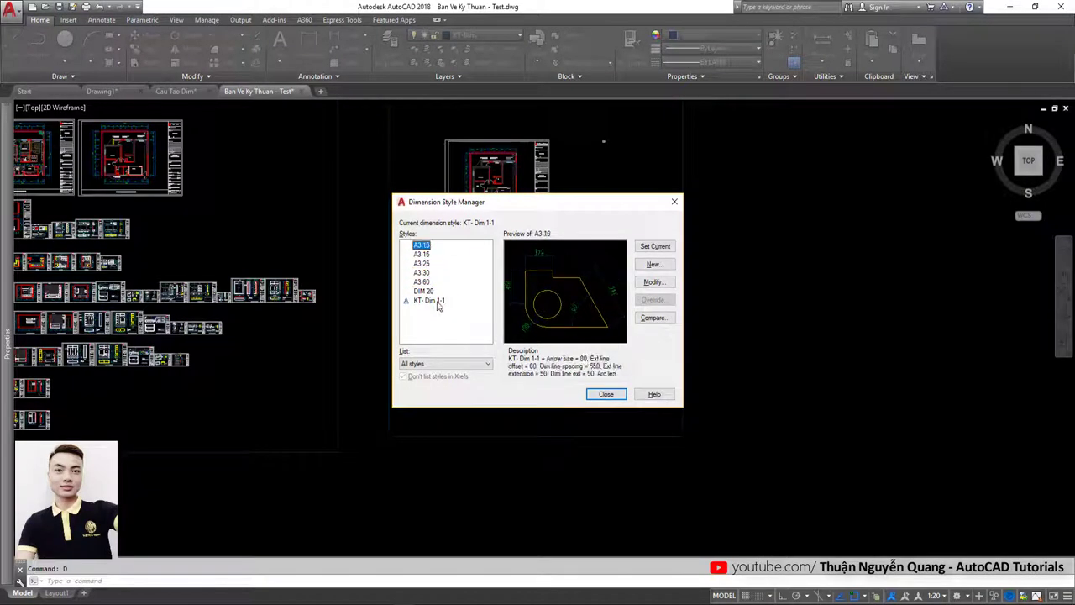
Step: Close the dimension style settings and place a 220 linear dimension above the wall's top-left corner
{"action": "left_click", "coordinate": [673, 203]}
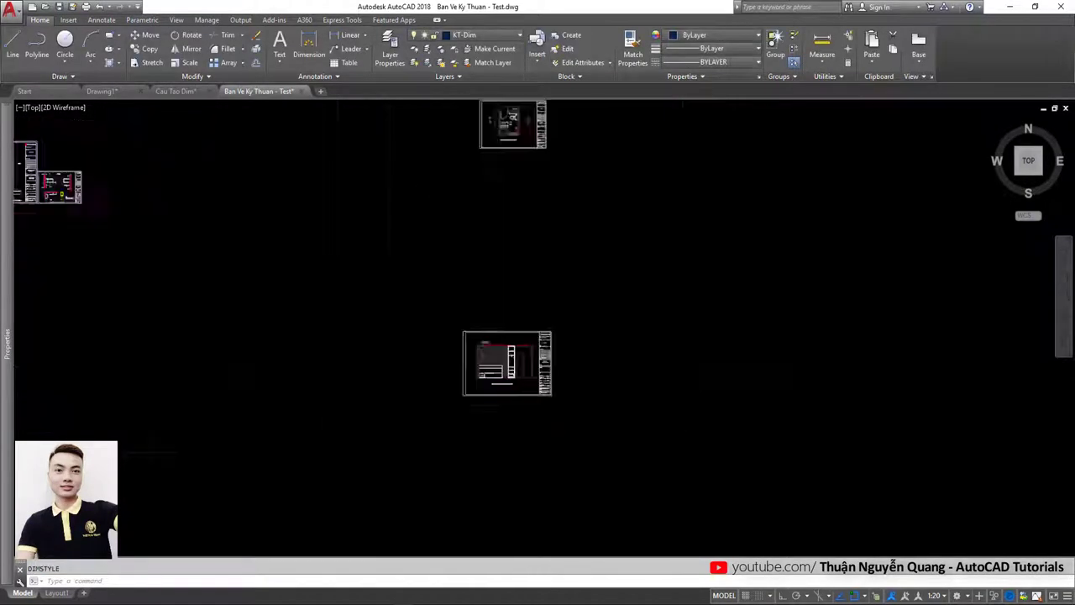
{"action": "scroll", "coordinate": [521, 330], "scroll_direction": "up", "scroll_amount": 5}
{"action": "type", "text": "dli"}
{"action": "key", "text": "Return"}
{"action": "scroll", "coordinate": [435, 311], "scroll_direction": "up", "scroll_amount": 4}
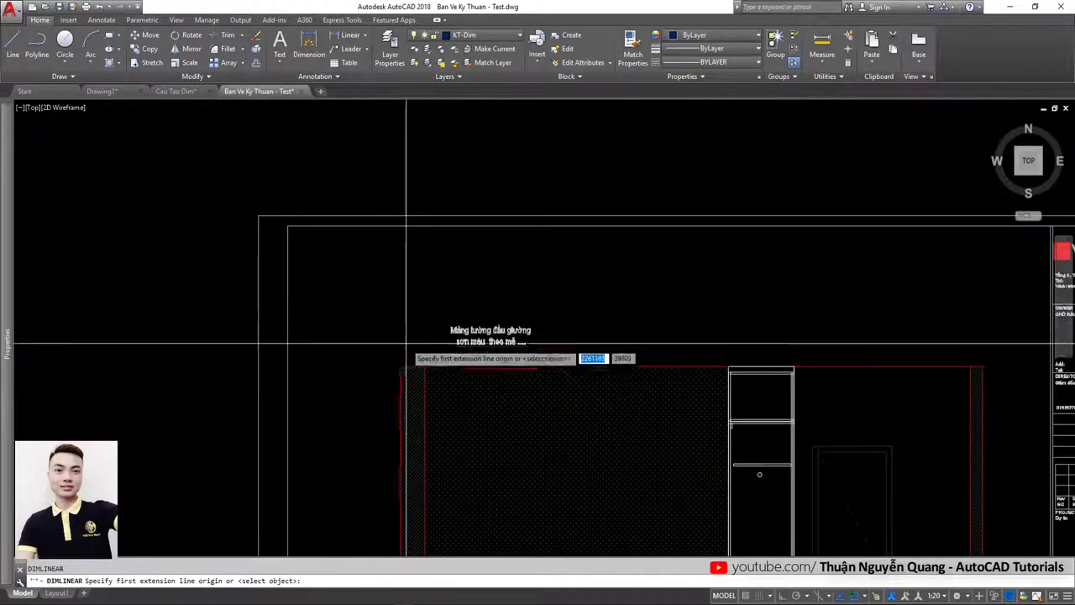
{"action": "left_click", "coordinate": [425, 367]}
{"action": "left_click", "coordinate": [981, 367]}
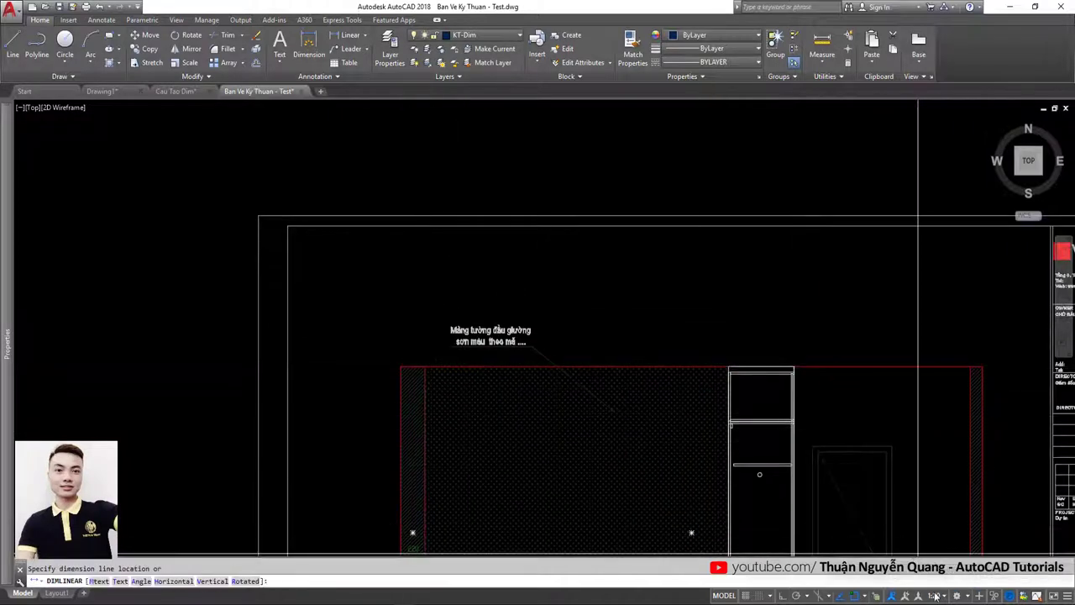
{"action": "left_click", "coordinate": [414, 323]}
Step: Continue the top chain with DCO through 2780, 600, 1615 and 110 to the right wall corner
{"action": "middle_click_drag", "start_coordinate": [434, 304], "coordinate": [373, 309]}
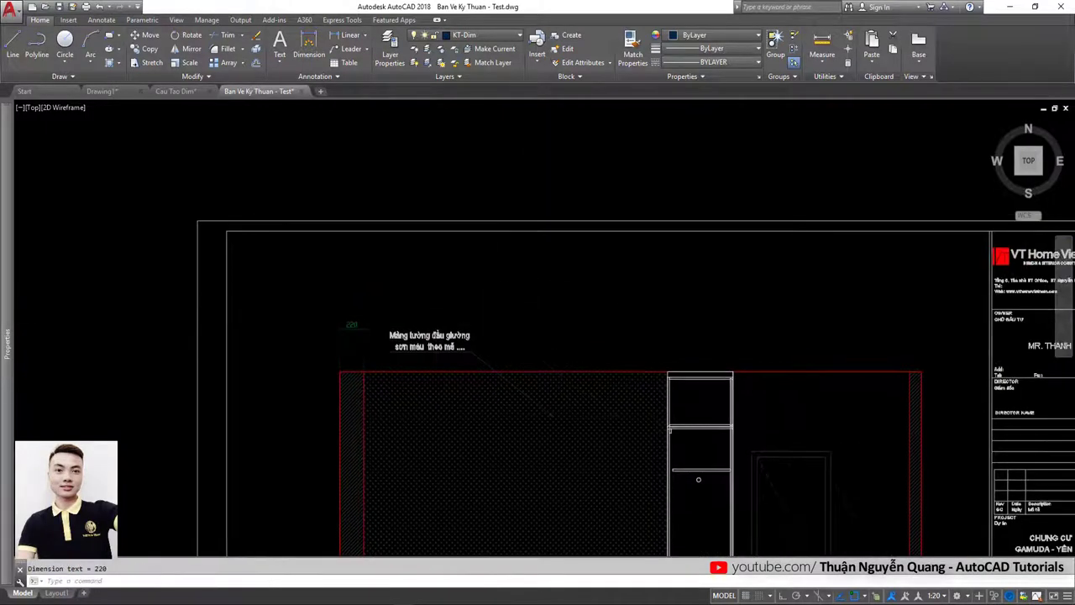
{"action": "type", "text": "dco"}
{"action": "key", "text": "Return"}
{"action": "left_click", "coordinate": [732, 370]}
{"action": "middle_click_drag", "start_coordinate": [732, 370], "coordinate": [524, 333]}
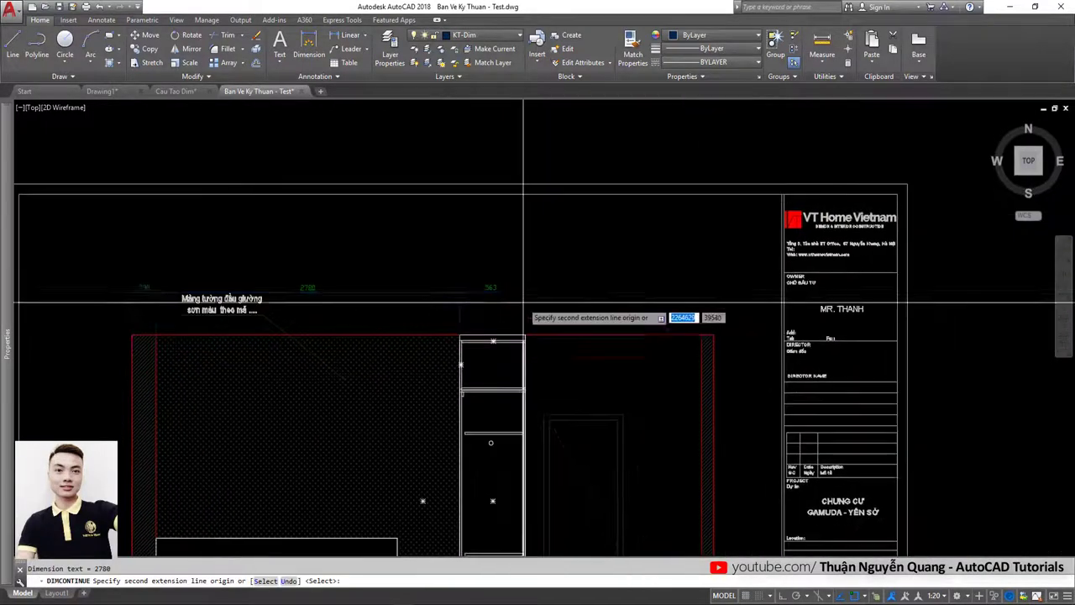
{"action": "left_click", "coordinate": [709, 326]}
{"action": "type", "text": "3"}
{"action": "key", "text": "Escape"}
Step: Start a baseline dimension, cancel it, and zoom out to view the whole elevation sheet
{"action": "type", "text": "d"}
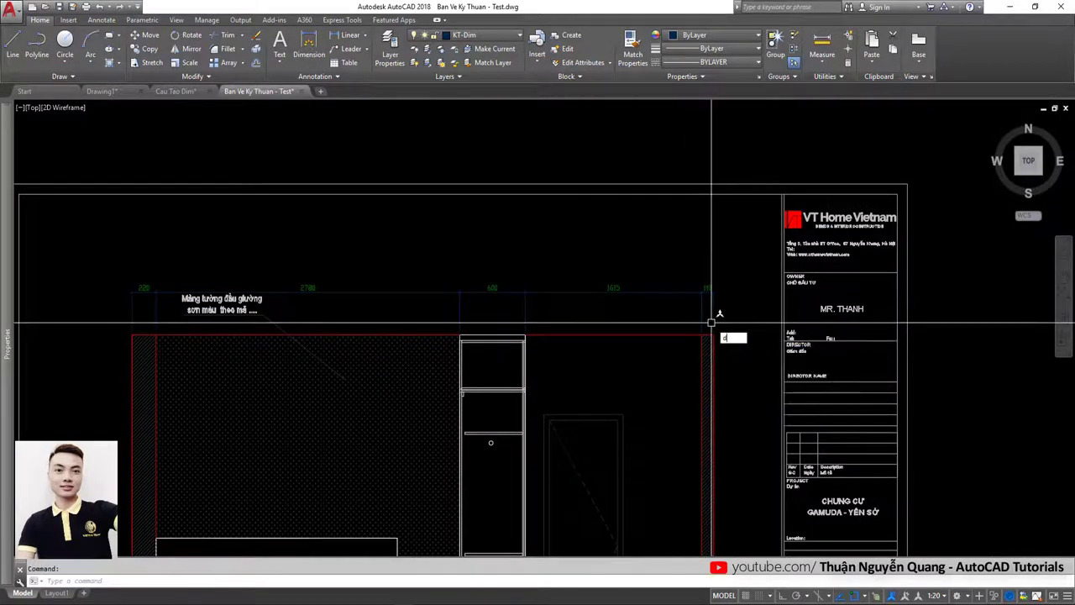
{"action": "key", "text": "Return"}
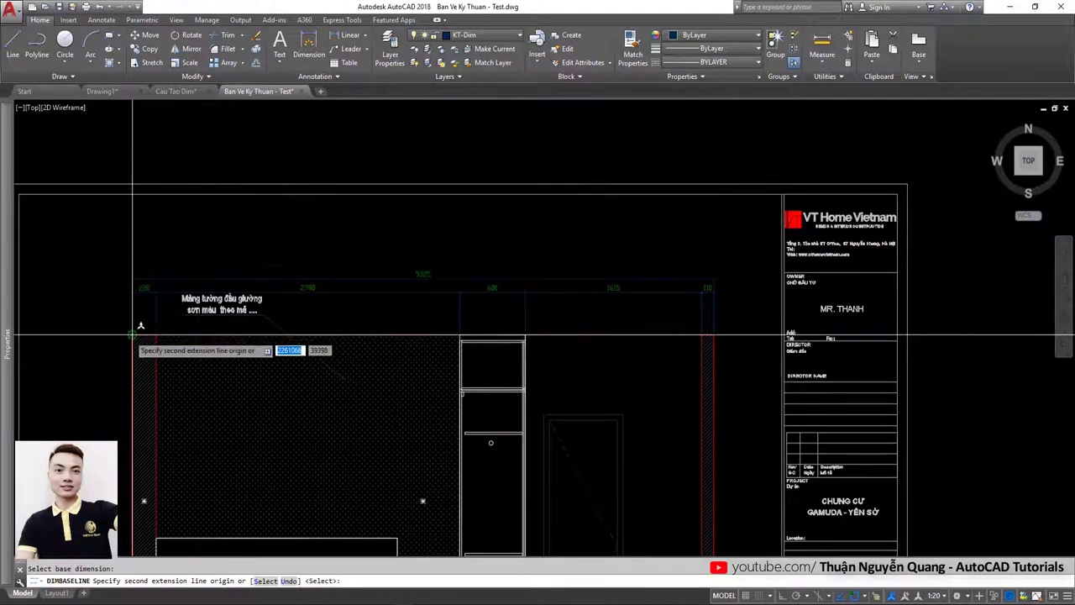
{"action": "key", "text": "Escape"}
{"action": "scroll", "coordinate": [242, 253], "scroll_direction": "down", "scroll_amount": 5}
{"action": "middle_click_drag", "start_coordinate": [242, 254], "coordinate": [316, 206]}
{"action": "scroll", "coordinate": [297, 243], "scroll_direction": "up", "scroll_amount": 5}
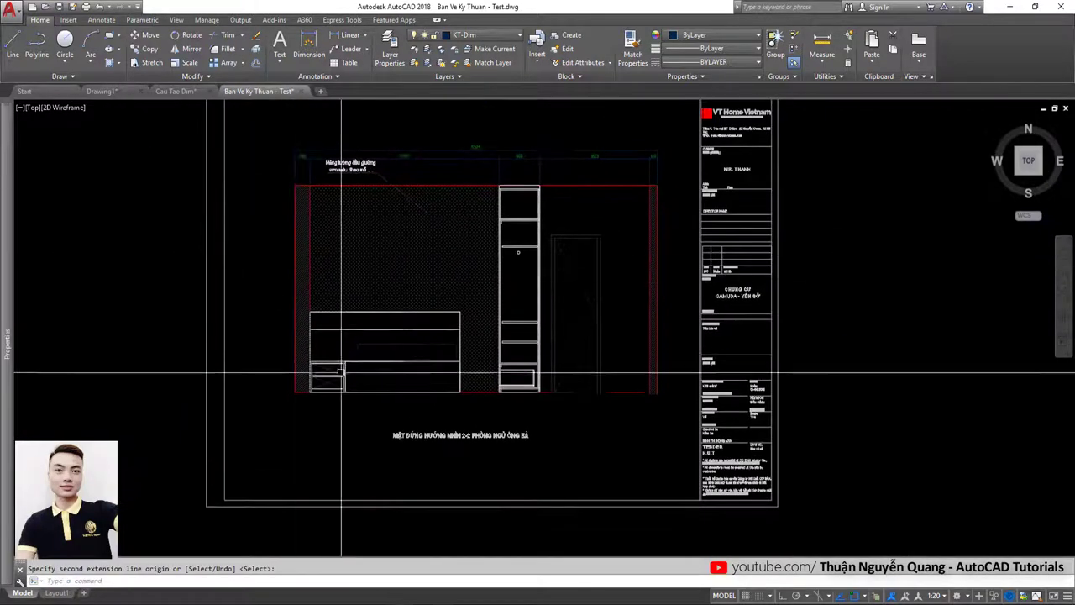
{"action": "scroll", "coordinate": [438, 328], "scroll_direction": "down", "scroll_amount": 1}
{"action": "key", "text": "Escape"}
{"action": "scroll", "coordinate": [439, 328], "scroll_direction": "up", "scroll_amount": 1}
Step: Add the 2960 height dimension along the left side of the elevation
{"action": "scroll", "coordinate": [247, 271], "scroll_direction": "down", "scroll_amount": 1}
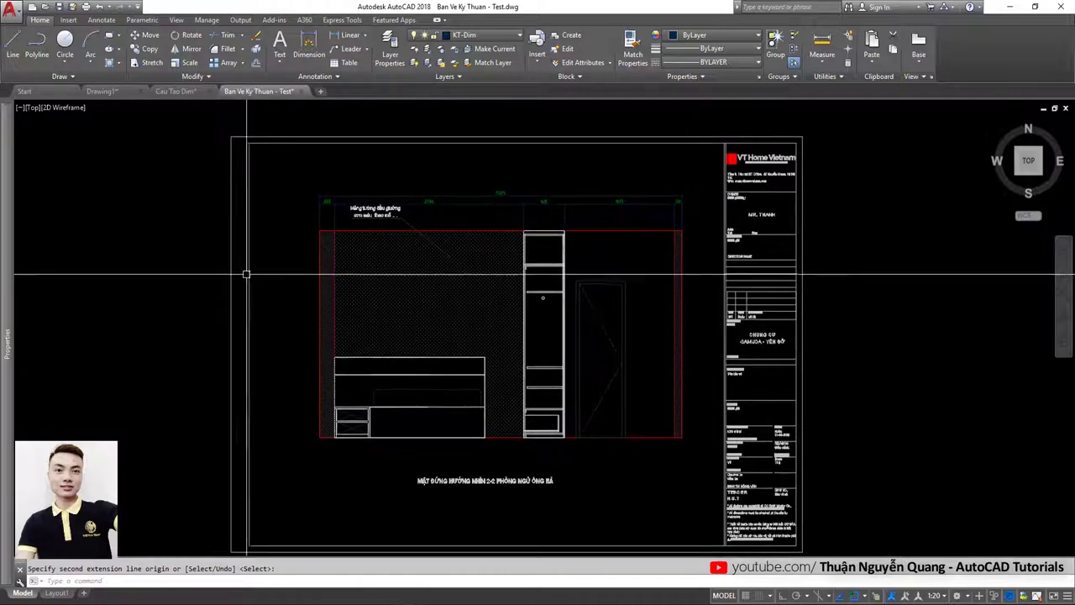
{"action": "type", "text": "dli"}
{"action": "key", "text": "Return"}
{"action": "left_click", "coordinate": [318, 230]}
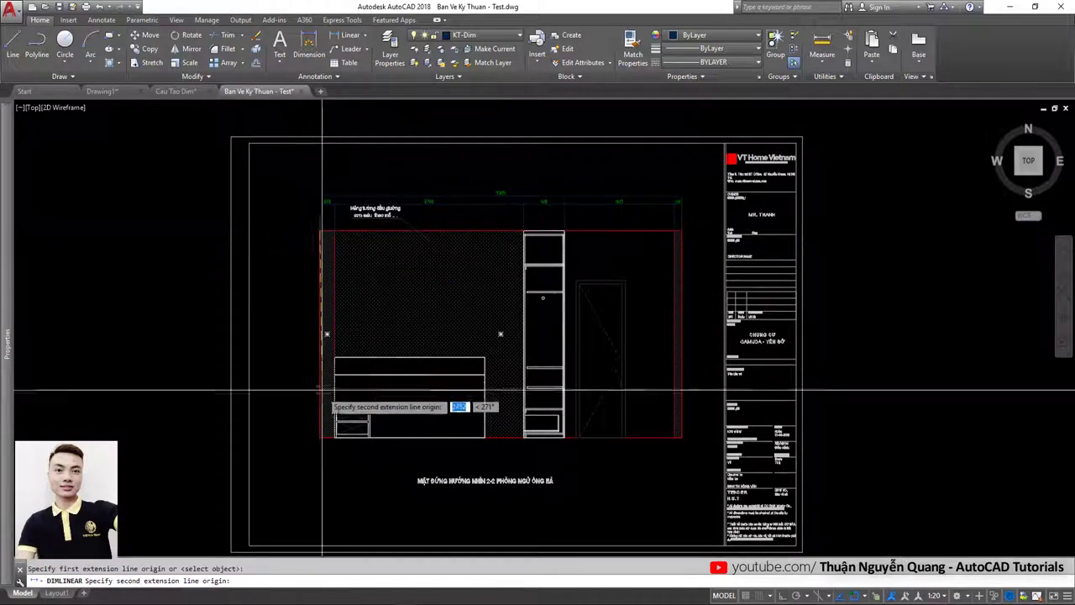
{"action": "left_click", "coordinate": [321, 437]}
{"action": "left_click", "coordinate": [304, 442]}
{"action": "middle_click_drag", "start_coordinate": [336, 427], "coordinate": [328, 377]}
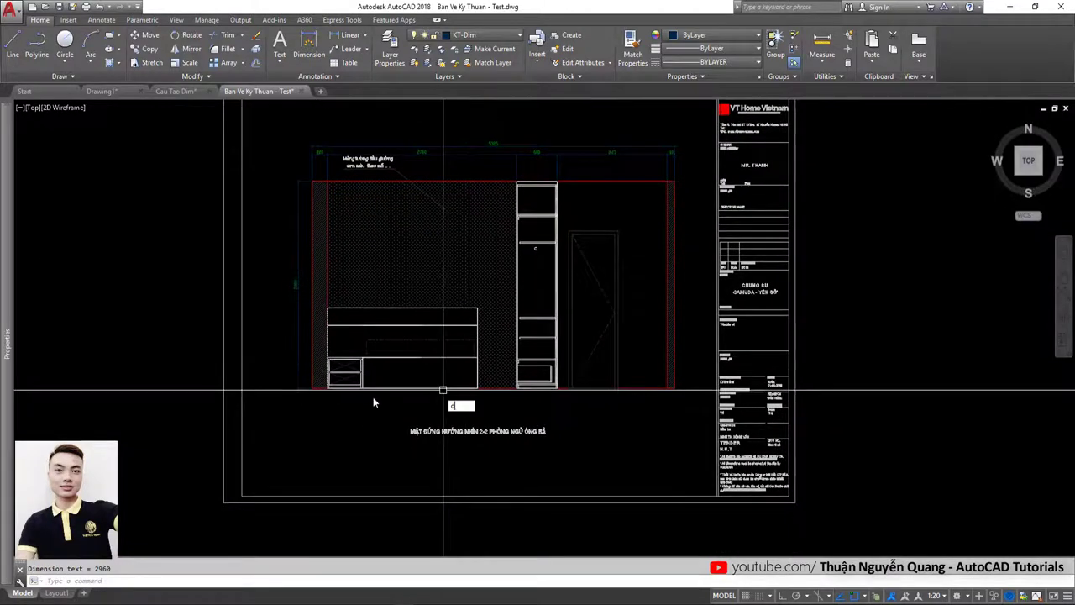
Step: Dimension the 220 width from the wall's lower-left corner to the bed below the elevation
{"action": "type", "text": "li"}
{"action": "key", "text": "Return"}
{"action": "scroll", "coordinate": [317, 391], "scroll_direction": "up", "scroll_amount": 4}
{"action": "left_click", "coordinate": [307, 383]}
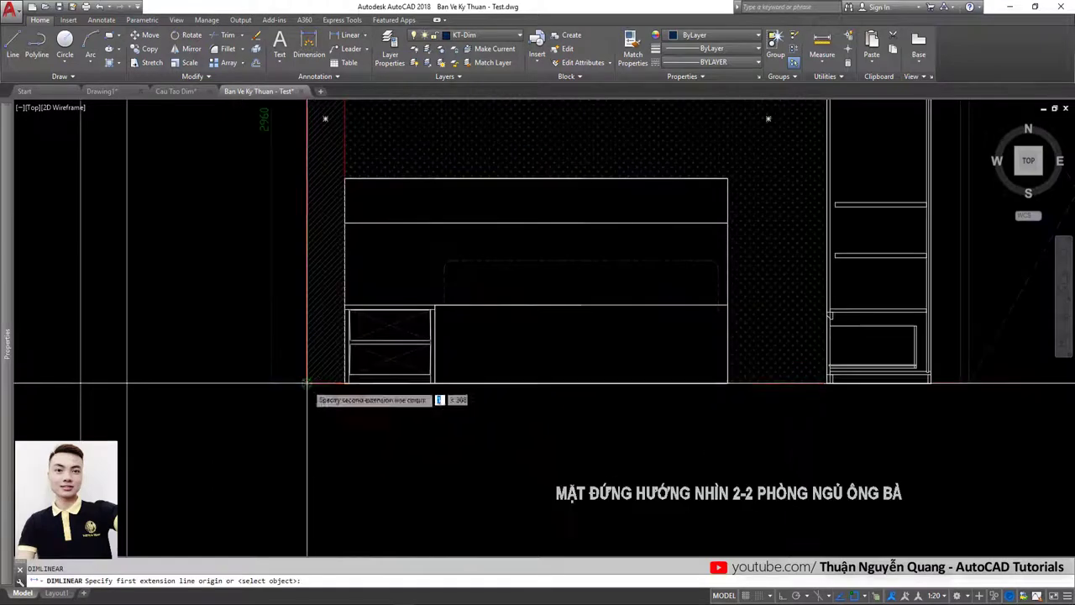
{"action": "left_click", "coordinate": [344, 382]}
{"action": "left_click", "coordinate": [339, 429]}
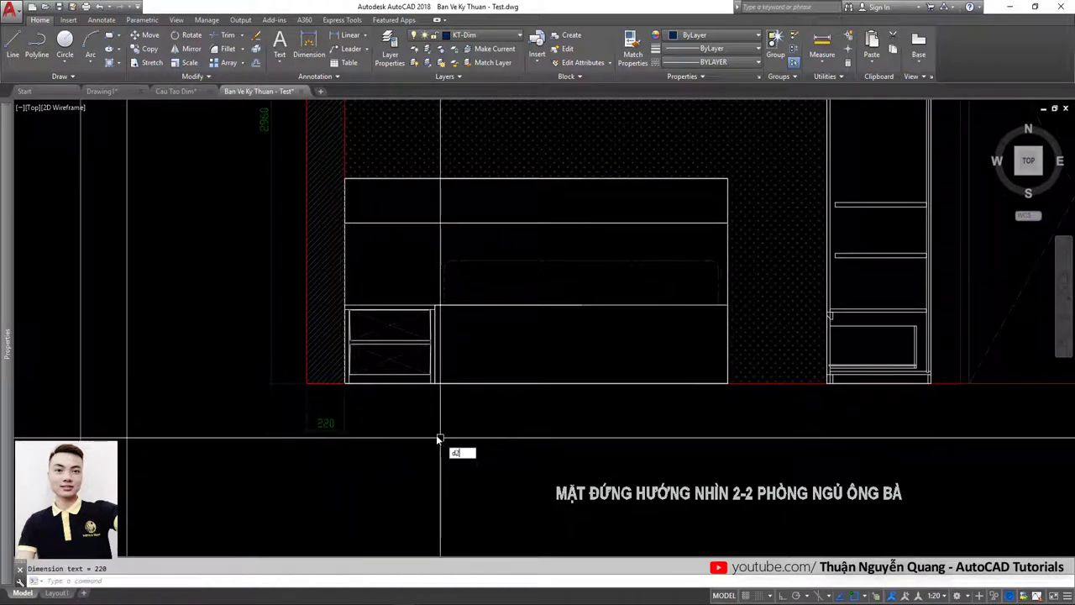
Step: Continue the bottom dimension chain from the nightstand edge across to the elevation's right end
{"action": "type", "text": "dco"}
{"action": "key", "text": "Return"}
{"action": "left_click", "coordinate": [433, 383]}
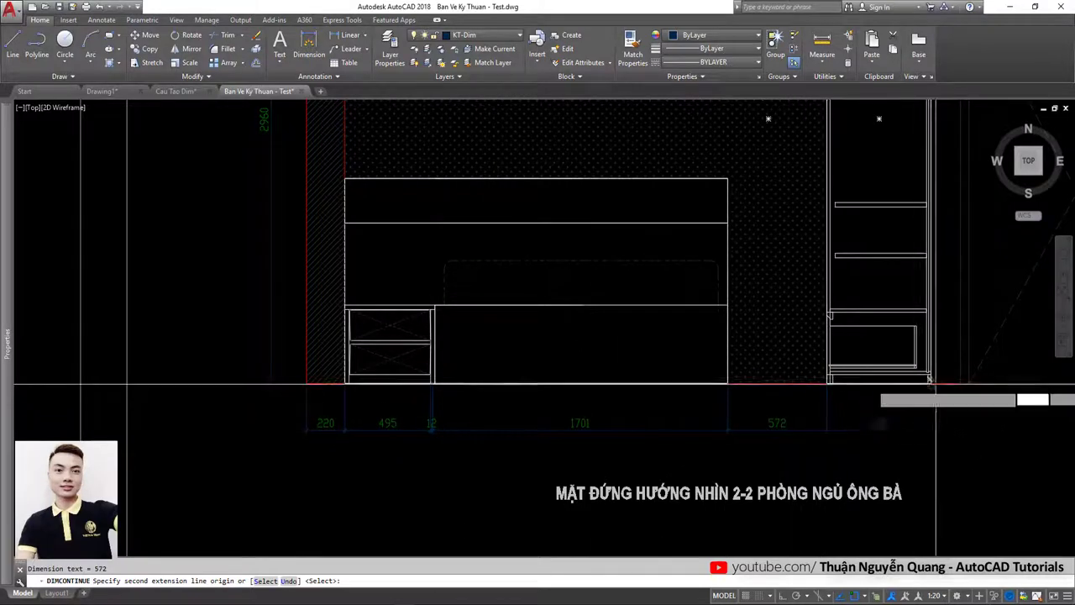
{"action": "middle_click_drag", "start_coordinate": [930, 413], "coordinate": [500, 391]}
{"action": "scroll", "coordinate": [501, 391], "scroll_direction": "down", "scroll_amount": 2}
{"action": "scroll", "coordinate": [500, 391], "scroll_direction": "up", "scroll_amount": 2}
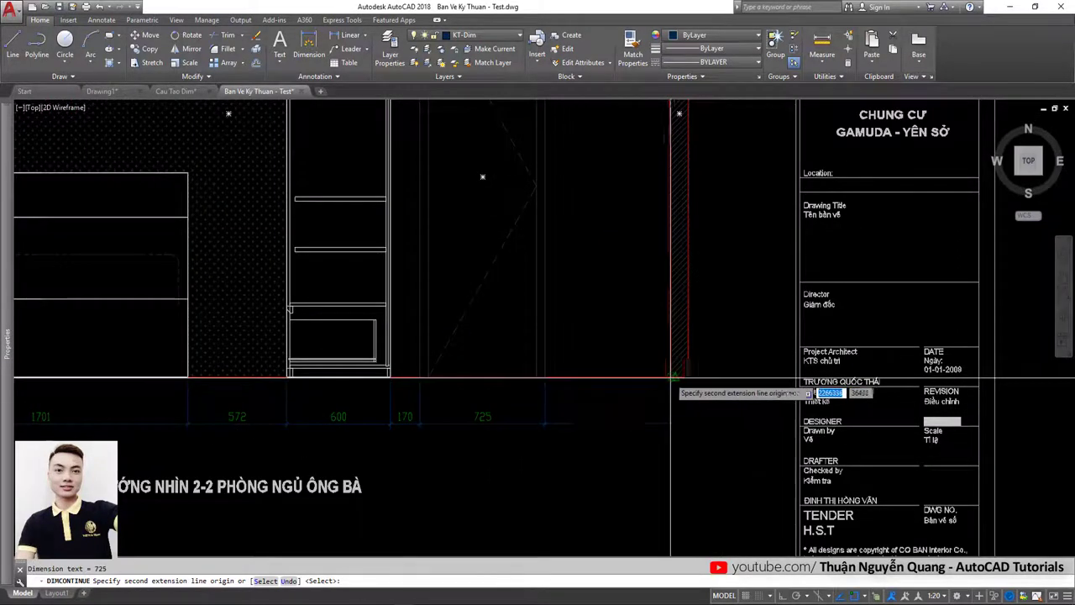
{"action": "scroll", "coordinate": [448, 395], "scroll_direction": "down", "scroll_amount": 2}
{"action": "scroll", "coordinate": [362, 412], "scroll_direction": "up", "scroll_amount": 2}
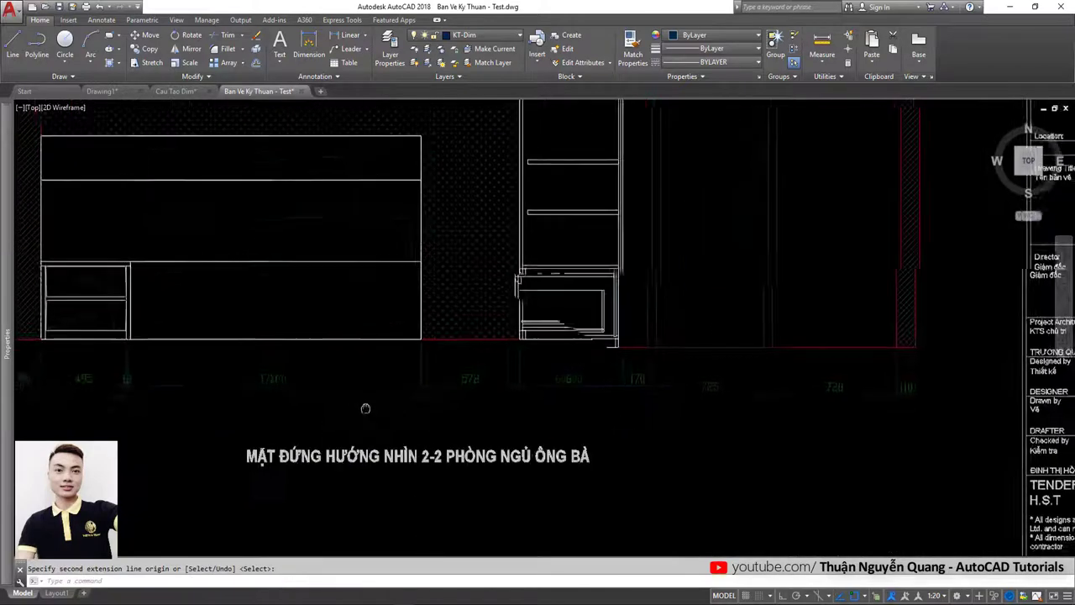
Step: Run DBA with the Select option to add the 5325 overall width beneath the chain
{"action": "type", "text": "dba"}
{"action": "key", "text": "Return"}
{"action": "scroll", "coordinate": [315, 396], "scroll_direction": "down", "scroll_amount": 3}
{"action": "type", "text": "s"}
{"action": "key", "text": "Return"}
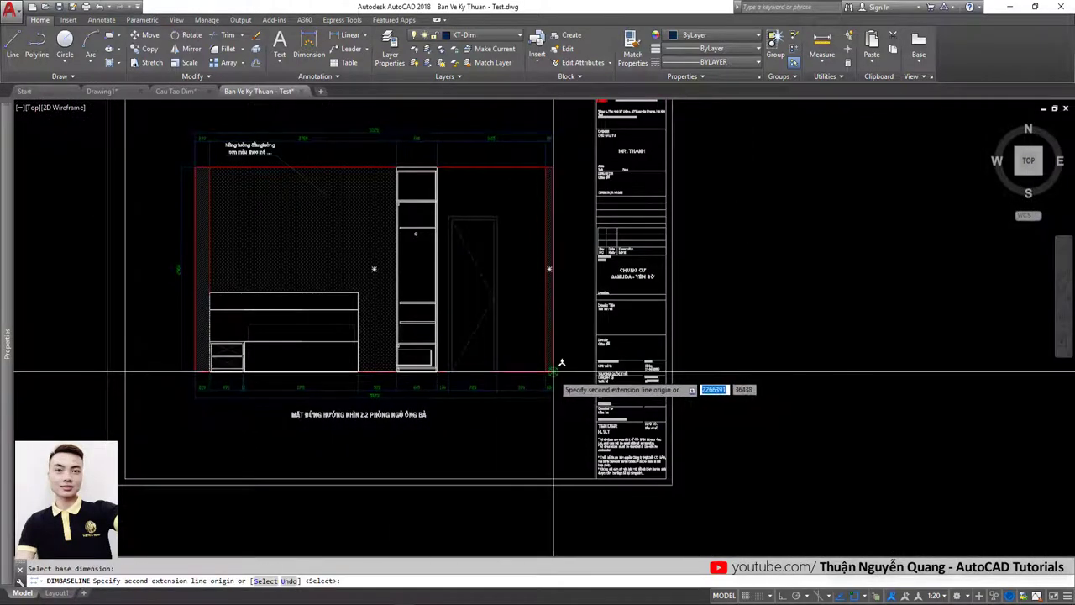
{"action": "scroll", "coordinate": [553, 371], "scroll_direction": "down", "scroll_amount": 2}
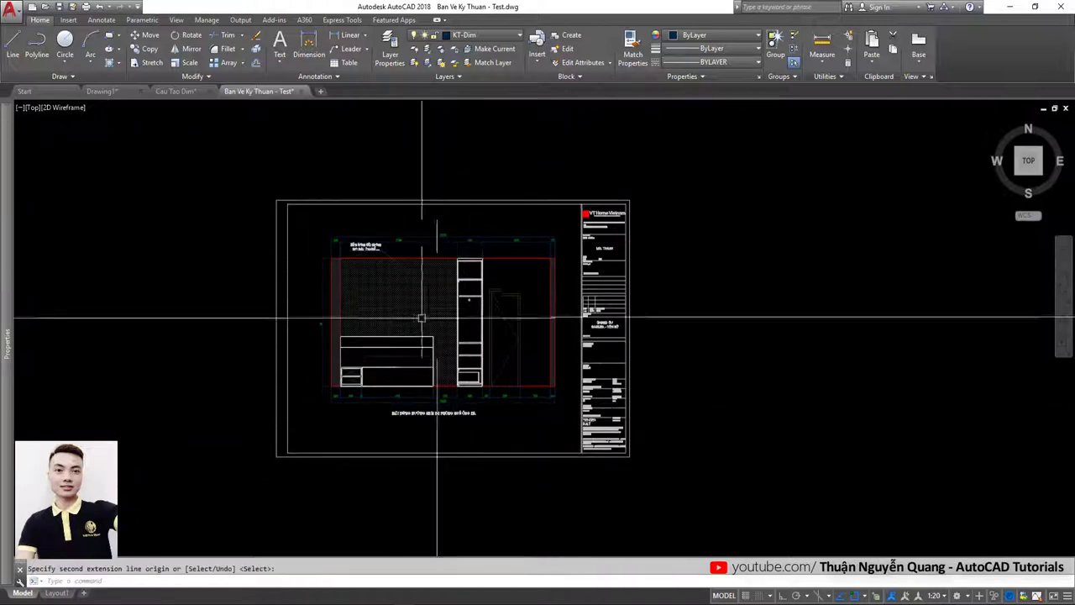
{"action": "scroll", "coordinate": [422, 318], "scroll_direction": "up", "scroll_amount": 3}
{"action": "scroll", "coordinate": [479, 391], "scroll_direction": "up", "scroll_amount": 3}
Step: Copy the 5325 overall dimension out to an area near the WC plan sheet
{"action": "key", "text": "Escape"}
{"action": "left_click", "coordinate": [414, 401]}
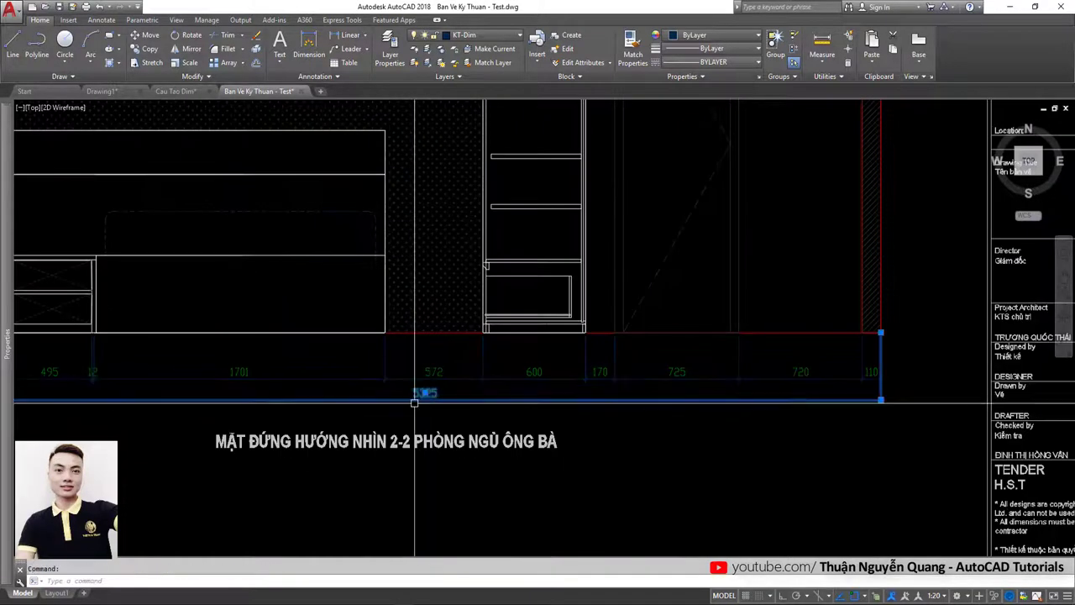
{"action": "type", "text": "co"}
{"action": "key", "text": "Return"}
{"action": "left_click", "coordinate": [433, 403]}
{"action": "scroll", "coordinate": [439, 361], "scroll_direction": "down", "scroll_amount": 4}
{"action": "scroll", "coordinate": [462, 252], "scroll_direction": "down", "scroll_amount": 3}
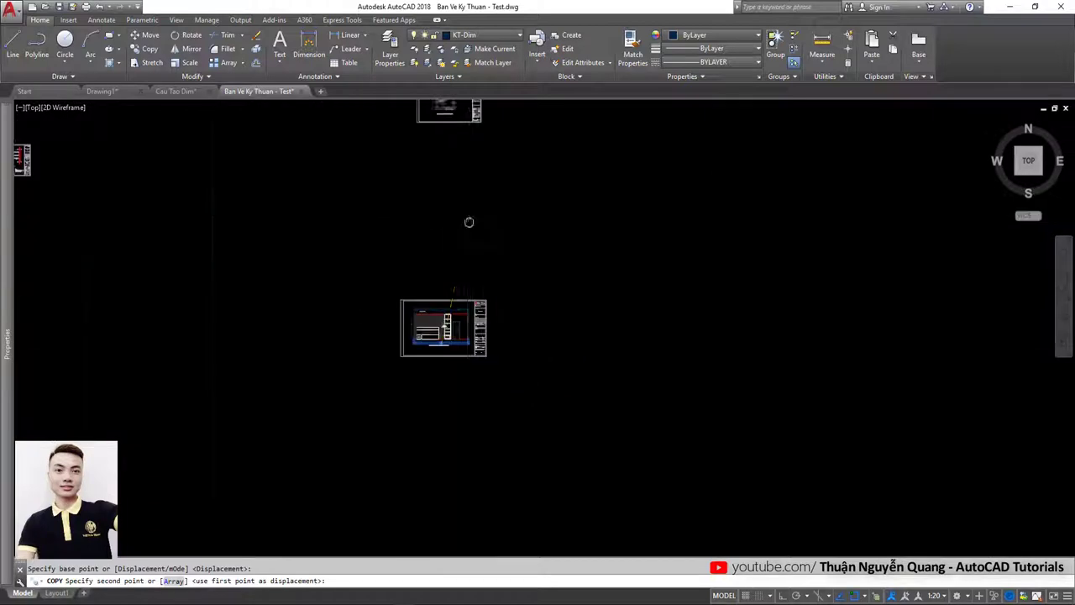
{"action": "scroll", "coordinate": [470, 260], "scroll_direction": "up", "scroll_amount": 2}
{"action": "left_click", "coordinate": [578, 259]}
{"action": "scroll", "coordinate": [420, 252], "scroll_direction": "up", "scroll_amount": 3}
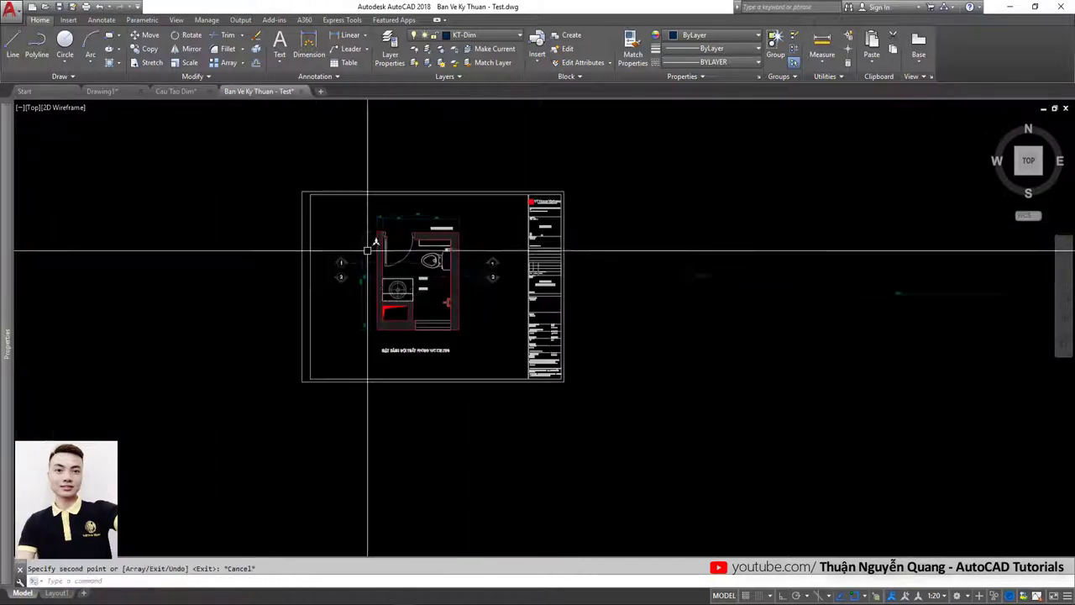
{"action": "key", "text": "Escape"}
Step: Copy the plan's top dimension into the same empty area
{"action": "left_click", "coordinate": [407, 220]}
{"action": "key", "text": "Return"}
{"action": "left_click", "coordinate": [450, 221]}
{"action": "middle_click_drag", "start_coordinate": [923, 336], "coordinate": [742, 403]}
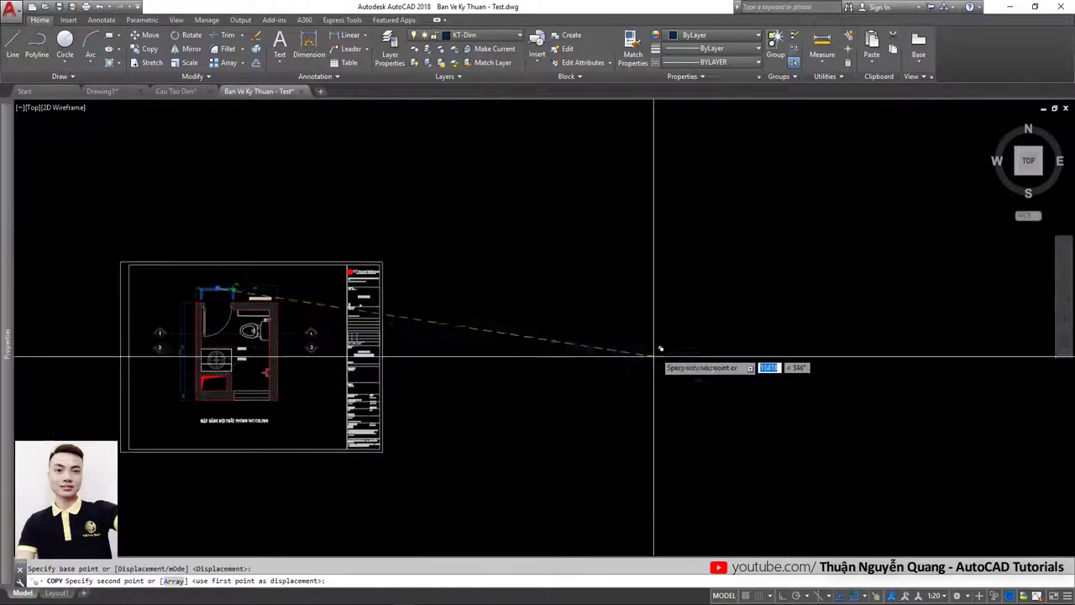
{"action": "scroll", "coordinate": [688, 336], "scroll_direction": "down", "scroll_amount": 3}
{"action": "scroll", "coordinate": [621, 176], "scroll_direction": "up", "scroll_amount": 4}
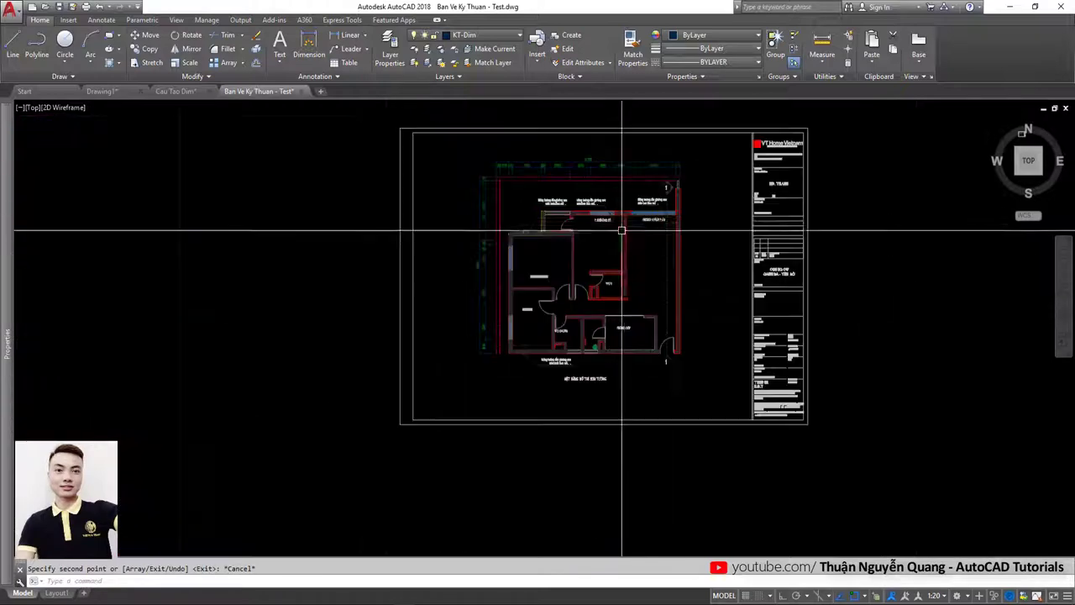
{"action": "left_click", "coordinate": [646, 168]}
{"action": "key", "text": "Escape"}
Step: Place another copy of that dimension next to the 2695 dimension
{"action": "left_click", "coordinate": [655, 162]}
{"action": "scroll", "coordinate": [646, 286], "scroll_direction": "down", "scroll_amount": 3}
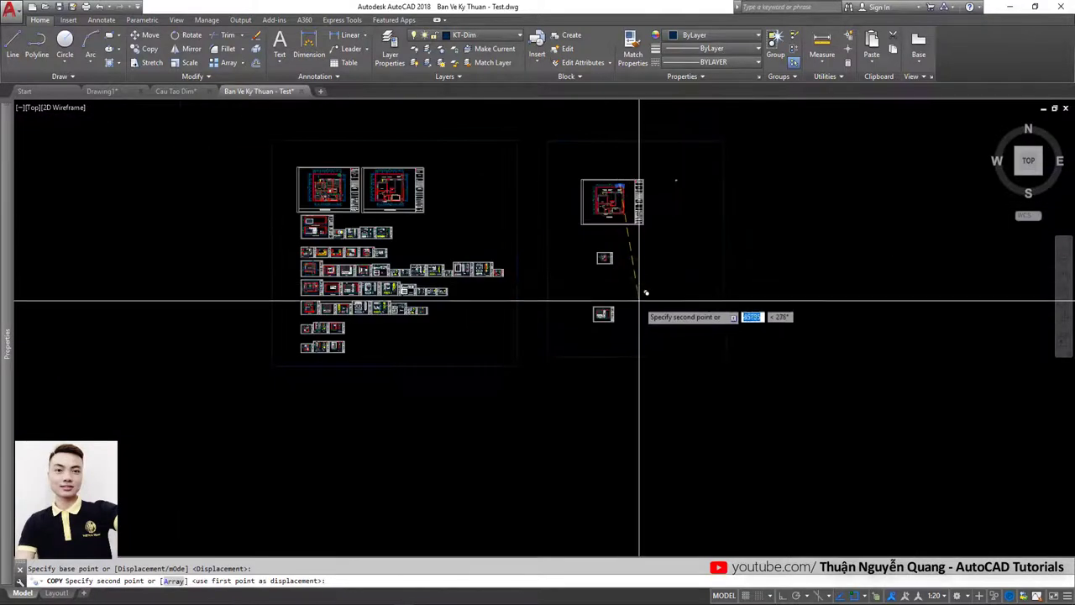
{"action": "scroll", "coordinate": [638, 285], "scroll_direction": "down", "scroll_amount": 2}
{"action": "scroll", "coordinate": [659, 209], "scroll_direction": "up", "scroll_amount": 5}
{"action": "scroll", "coordinate": [509, 359], "scroll_direction": "up", "scroll_amount": 3}
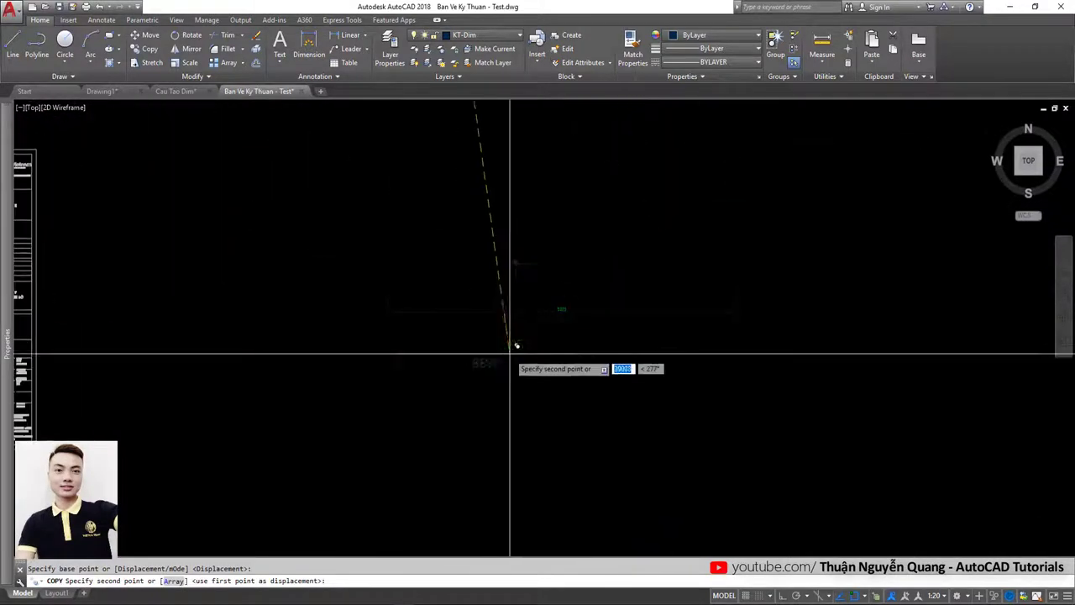
{"action": "left_click", "coordinate": [532, 329]}
{"action": "key", "text": "Escape"}
Step: Move the 765 dimension beside the 5325 copy, then window-select the two dimensions
{"action": "scroll", "coordinate": [644, 332], "scroll_direction": "up", "scroll_amount": 1}
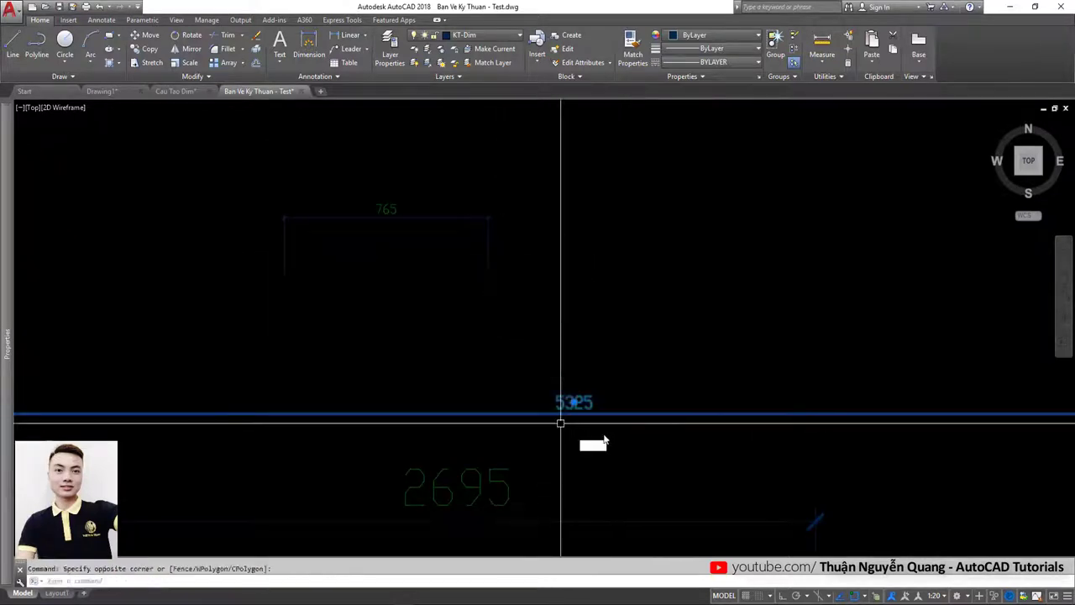
{"action": "left_click", "coordinate": [462, 181]}
{"action": "left_click", "coordinate": [395, 253]}
{"action": "left_click", "coordinate": [396, 252]}
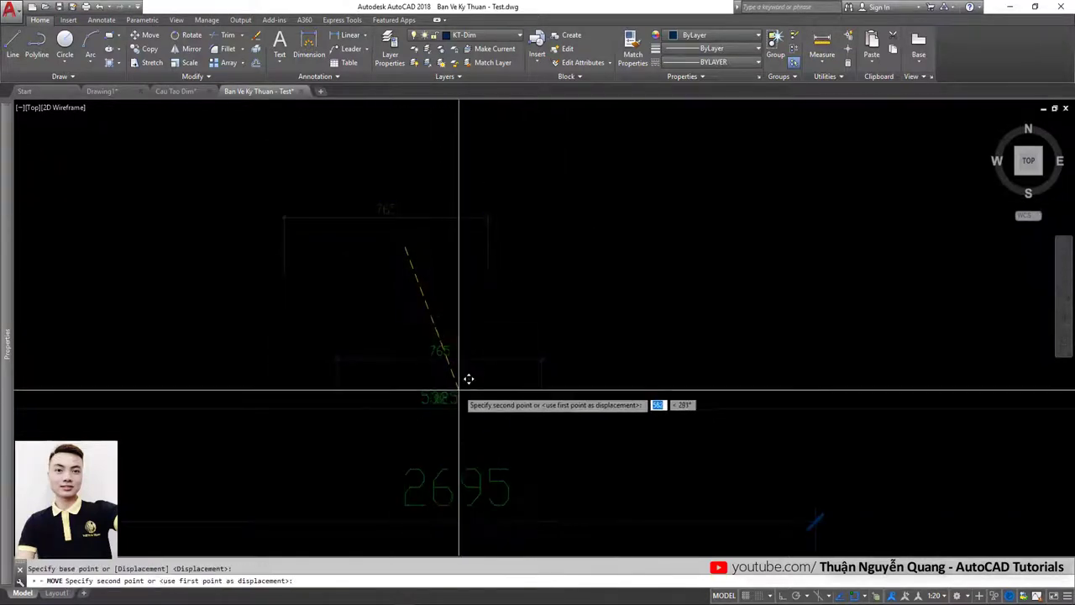
{"action": "scroll", "coordinate": [470, 372], "scroll_direction": "down", "scroll_amount": 3}
{"action": "scroll", "coordinate": [480, 276], "scroll_direction": "down", "scroll_amount": 2}
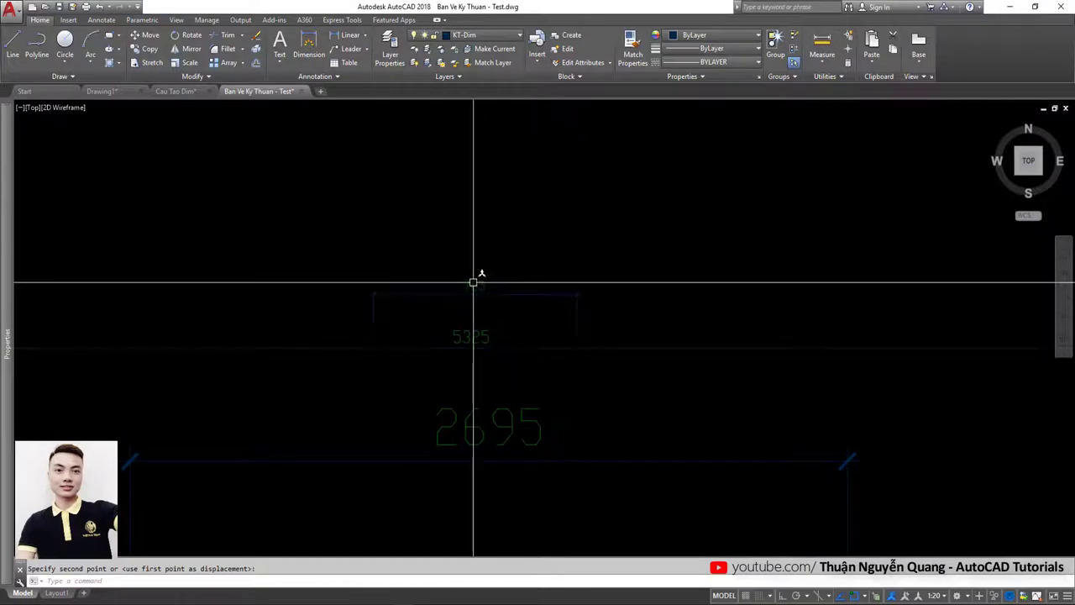
{"action": "scroll", "coordinate": [518, 432], "scroll_direction": "down", "scroll_amount": 2}
{"action": "scroll", "coordinate": [563, 377], "scroll_direction": "down", "scroll_amount": 3}
{"action": "left_click", "coordinate": [564, 377]}
{"action": "left_click", "coordinate": [467, 248]}
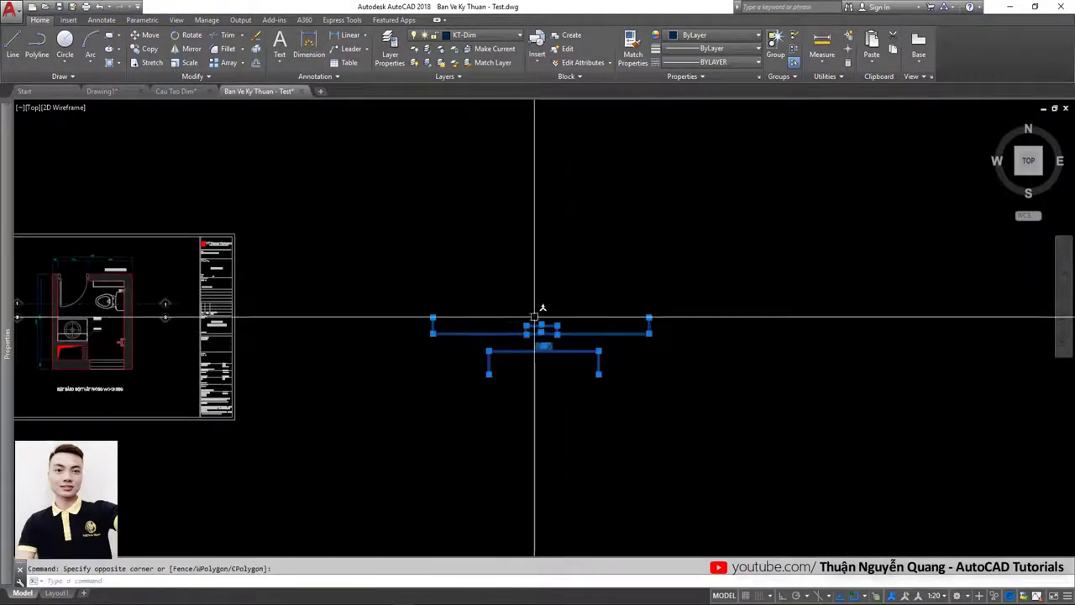
{"action": "scroll", "coordinate": [543, 311], "scroll_direction": "up", "scroll_amount": 3}
{"action": "left_click", "coordinate": [509, 408]}
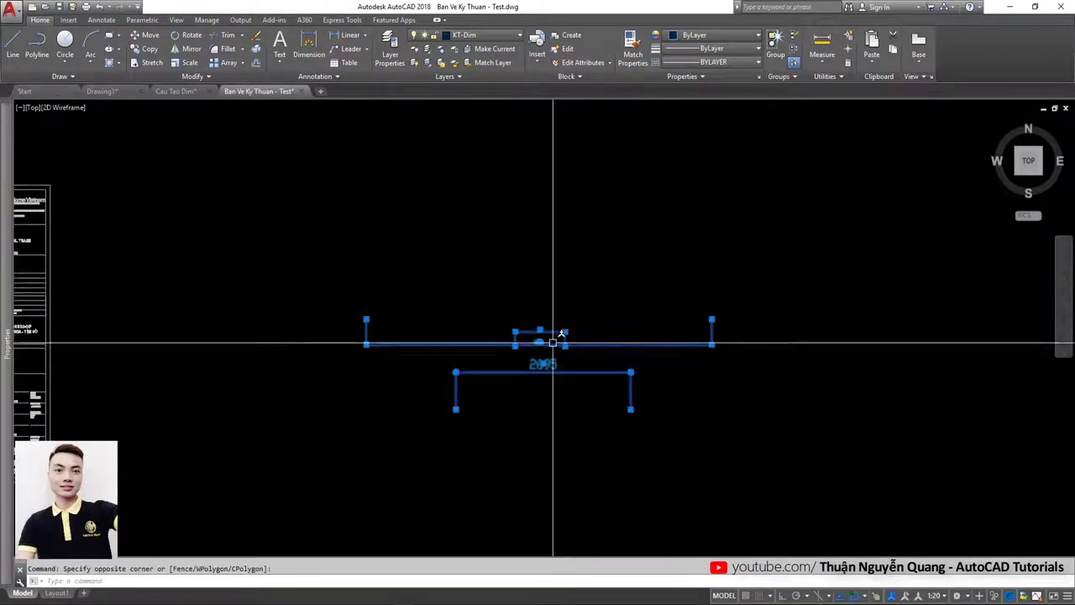
Step: Zoom around the sheets, starting and cancelling a selection window on the plan sheet
{"action": "scroll", "coordinate": [484, 303], "scroll_direction": "down", "scroll_amount": 3}
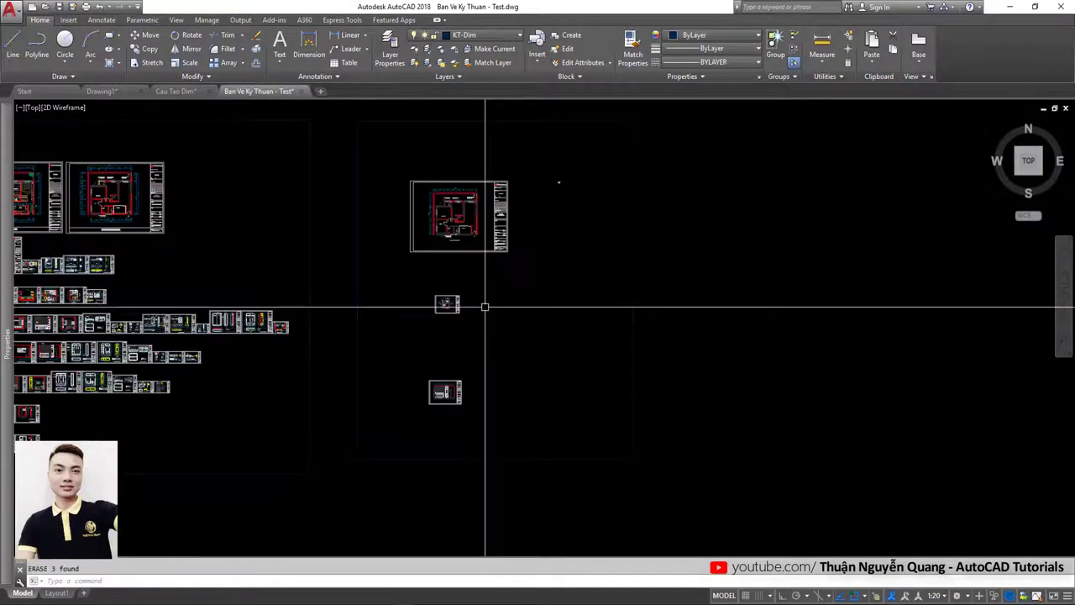
{"action": "scroll", "coordinate": [491, 277], "scroll_direction": "down", "scroll_amount": 2}
{"action": "scroll", "coordinate": [466, 359], "scroll_direction": "up", "scroll_amount": 3}
{"action": "scroll", "coordinate": [538, 226], "scroll_direction": "up", "scroll_amount": 2}
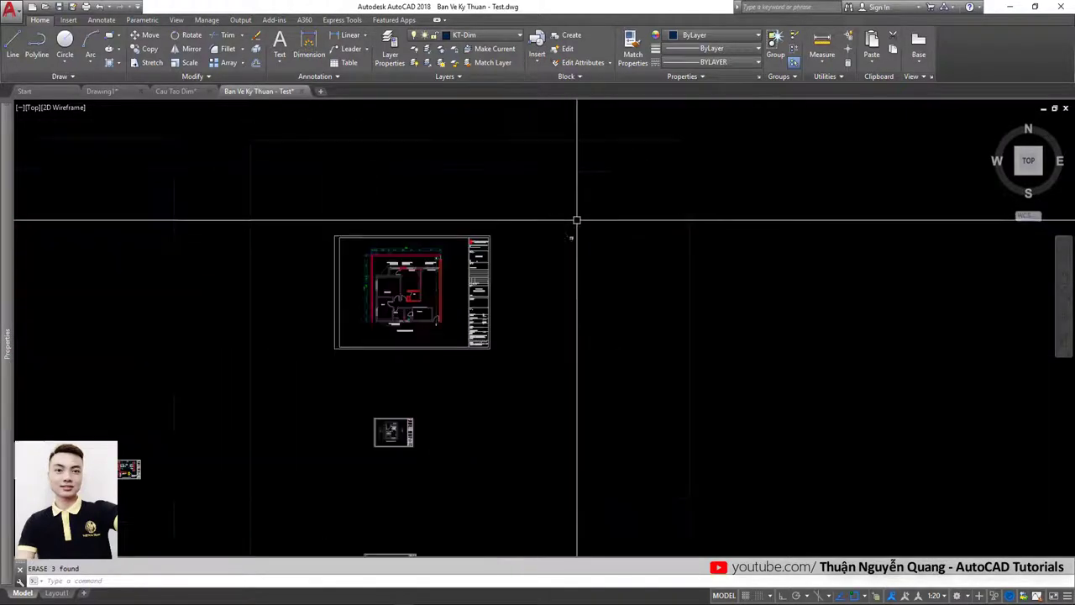
{"action": "scroll", "coordinate": [521, 237], "scroll_direction": "down", "scroll_amount": 3}
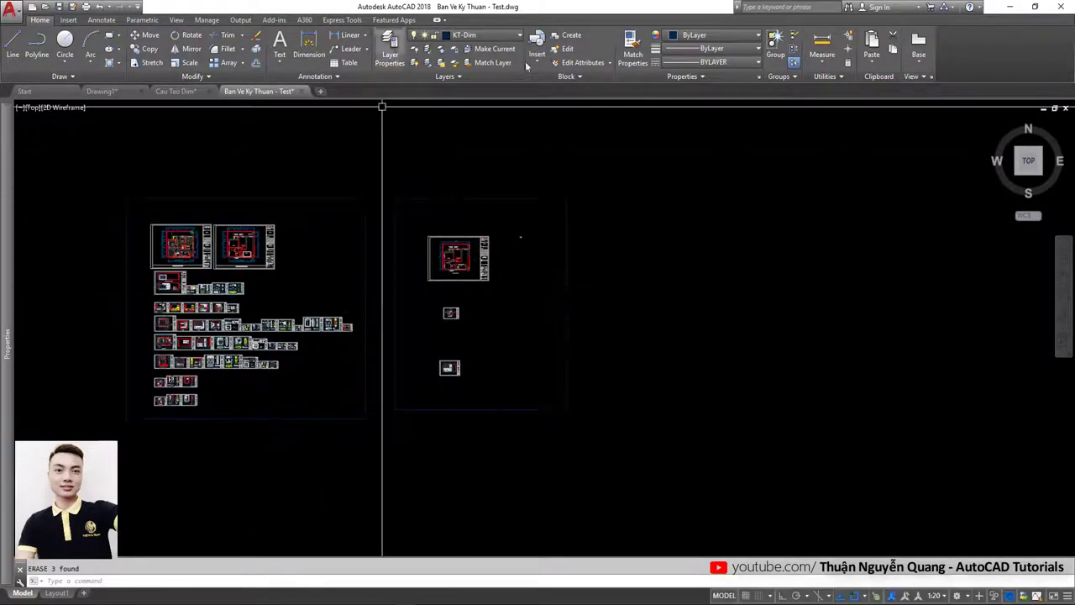
{"action": "scroll", "coordinate": [441, 257], "scroll_direction": "up", "scroll_amount": 2}
{"action": "left_click", "coordinate": [408, 212]}
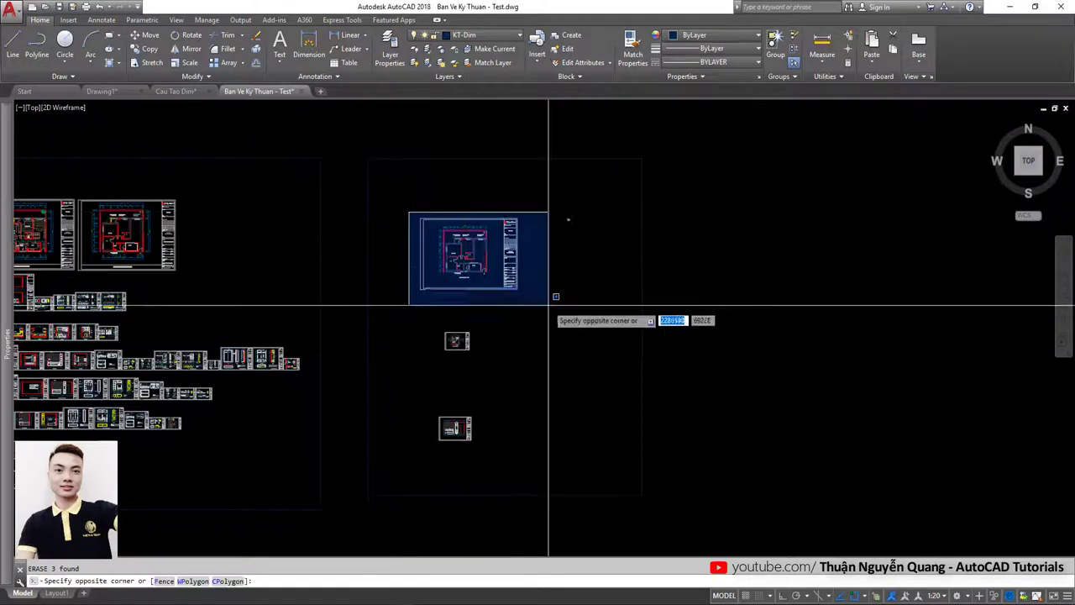
{"action": "key", "text": "Escape"}
Step: Pan the sheets right and zoom in on the WC floor plan
{"action": "middle_click_drag", "start_coordinate": [345, 340], "coordinate": [422, 331]}
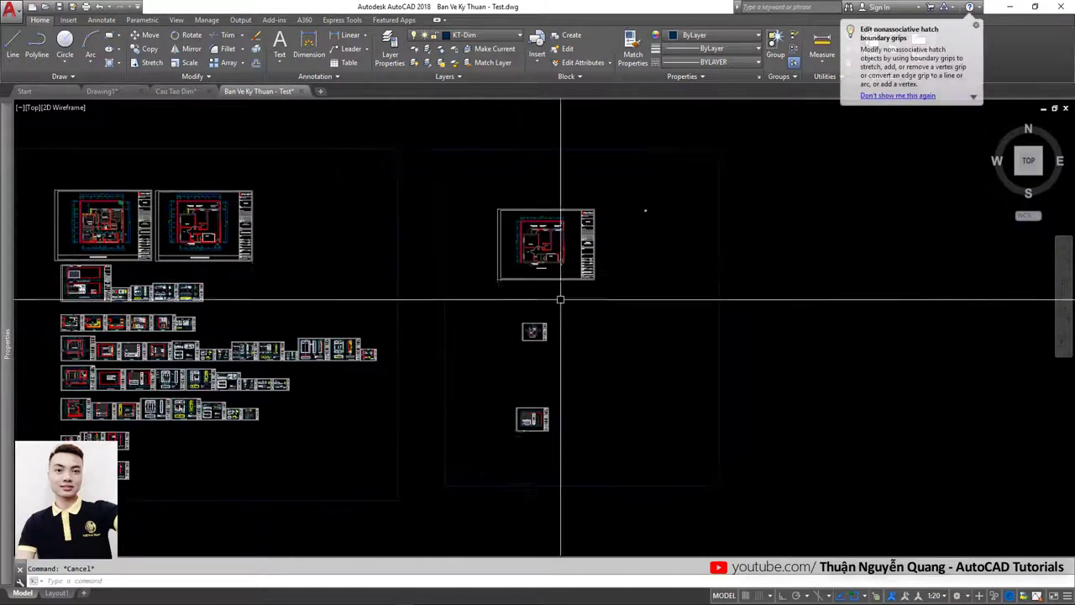
{"action": "scroll", "coordinate": [557, 201], "scroll_direction": "up", "scroll_amount": 5}
{"action": "scroll", "coordinate": [543, 233], "scroll_direction": "down", "scroll_amount": 5}
{"action": "scroll", "coordinate": [518, 340], "scroll_direction": "up", "scroll_amount": 2}
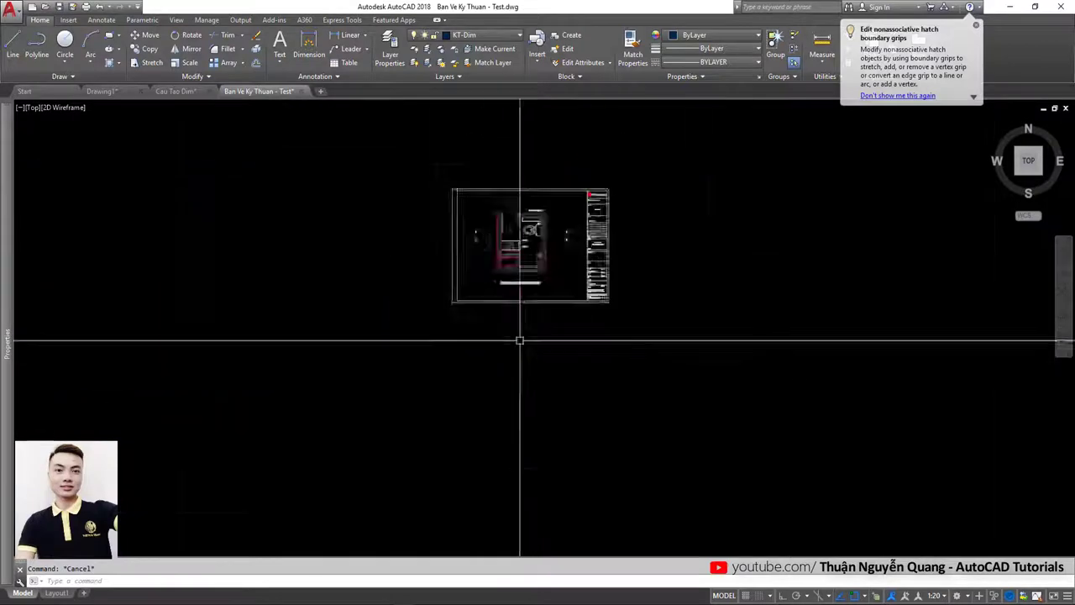
{"action": "scroll", "coordinate": [508, 210], "scroll_direction": "up", "scroll_amount": 5}
{"action": "scroll", "coordinate": [478, 260], "scroll_direction": "up", "scroll_amount": 1}
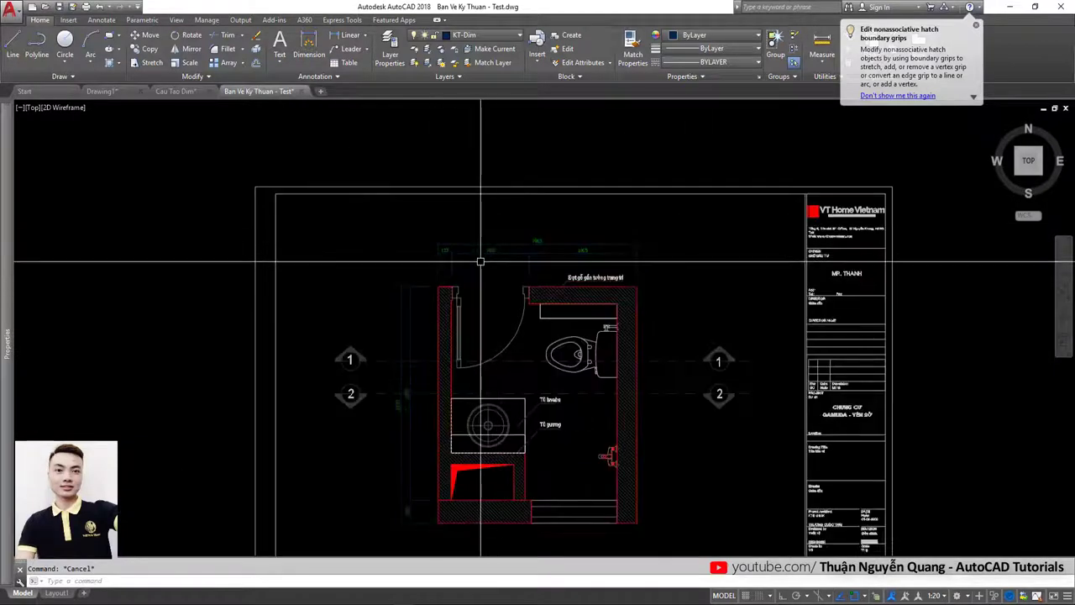
Step: Window-select the WC plan's top dimension line, then clear the selection
{"action": "left_click", "coordinate": [529, 226]}
{"action": "left_click", "coordinate": [500, 252]}
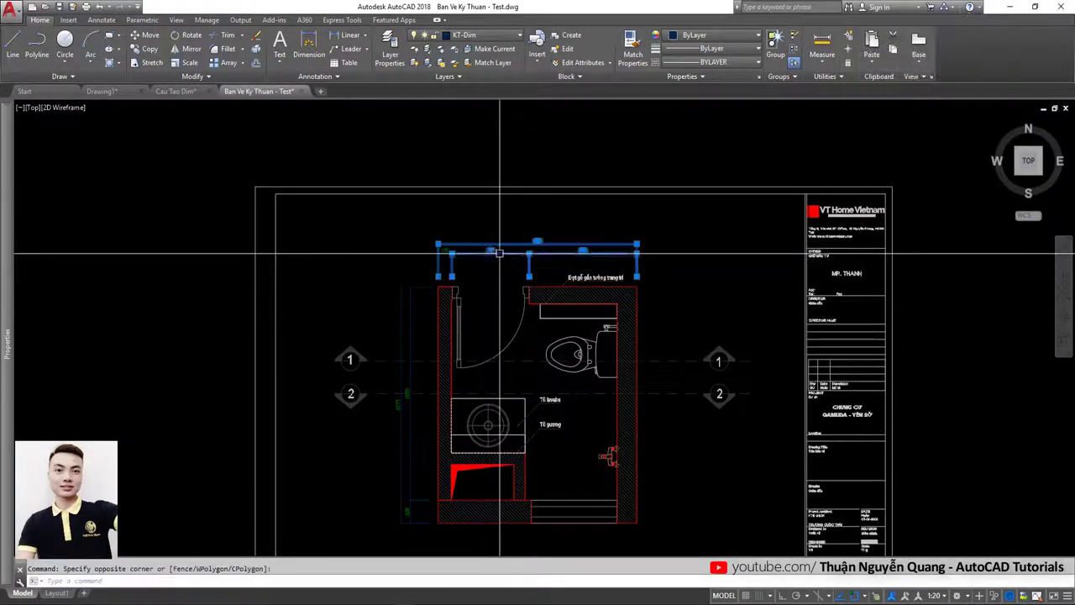
{"action": "scroll", "coordinate": [478, 243], "scroll_direction": "down", "scroll_amount": 4}
{"action": "scroll", "coordinate": [485, 252], "scroll_direction": "down", "scroll_amount": 2}
{"action": "key", "text": "Escape"}
{"action": "scroll", "coordinate": [489, 252], "scroll_direction": "up", "scroll_amount": 2}
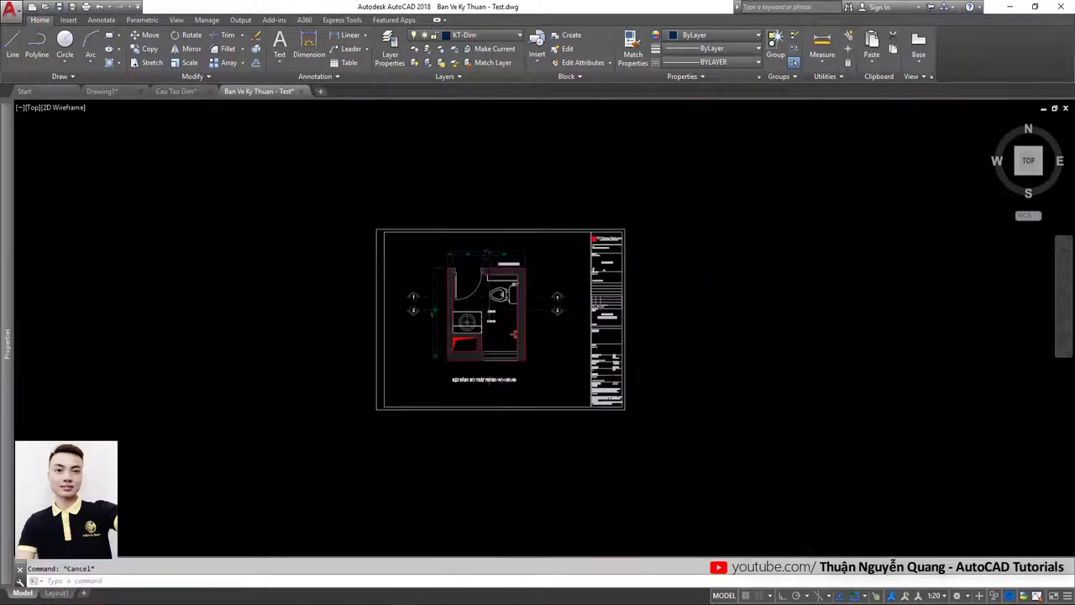
{"action": "scroll", "coordinate": [491, 251], "scroll_direction": "up", "scroll_amount": 2}
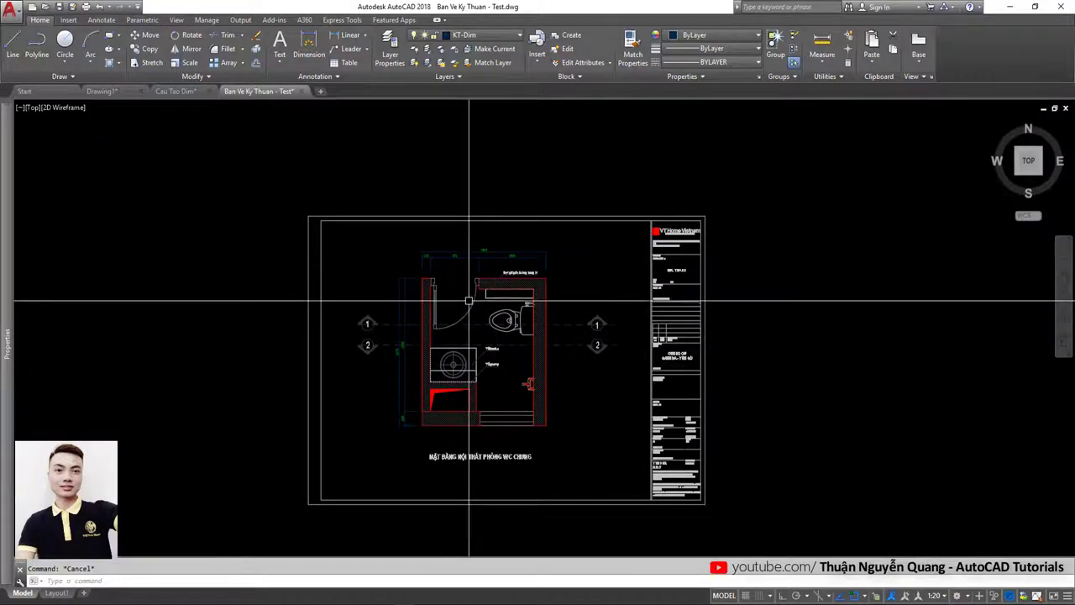
{"action": "scroll", "coordinate": [463, 247], "scroll_direction": "up", "scroll_amount": 5}
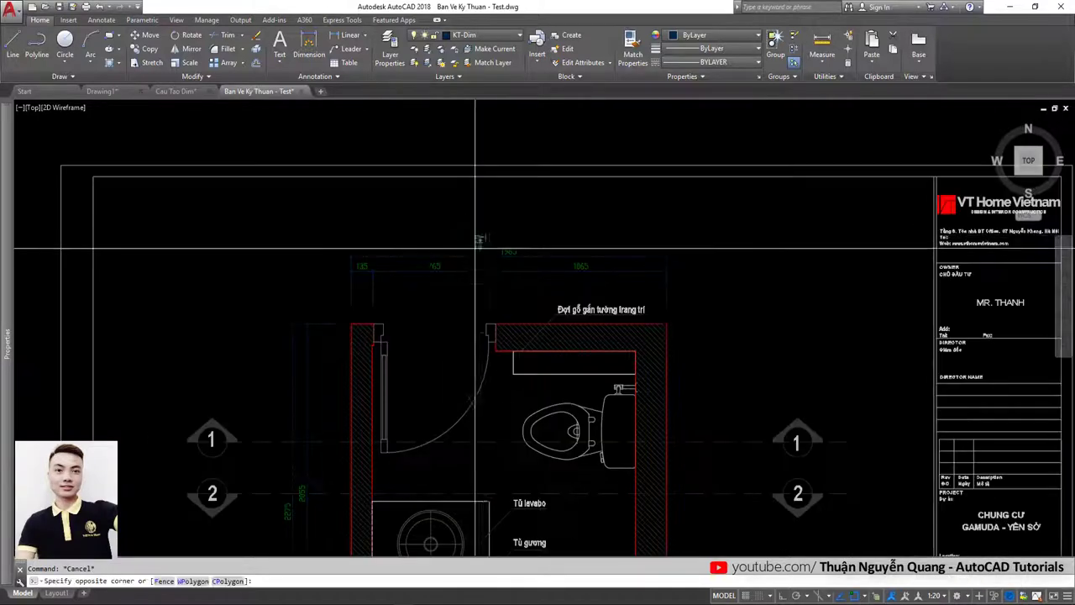
Step: Retry the selection and begin window-selecting the dimensions above the WC plan
{"action": "left_click", "coordinate": [463, 239]}
{"action": "scroll", "coordinate": [464, 250], "scroll_direction": "down", "scroll_amount": 7}
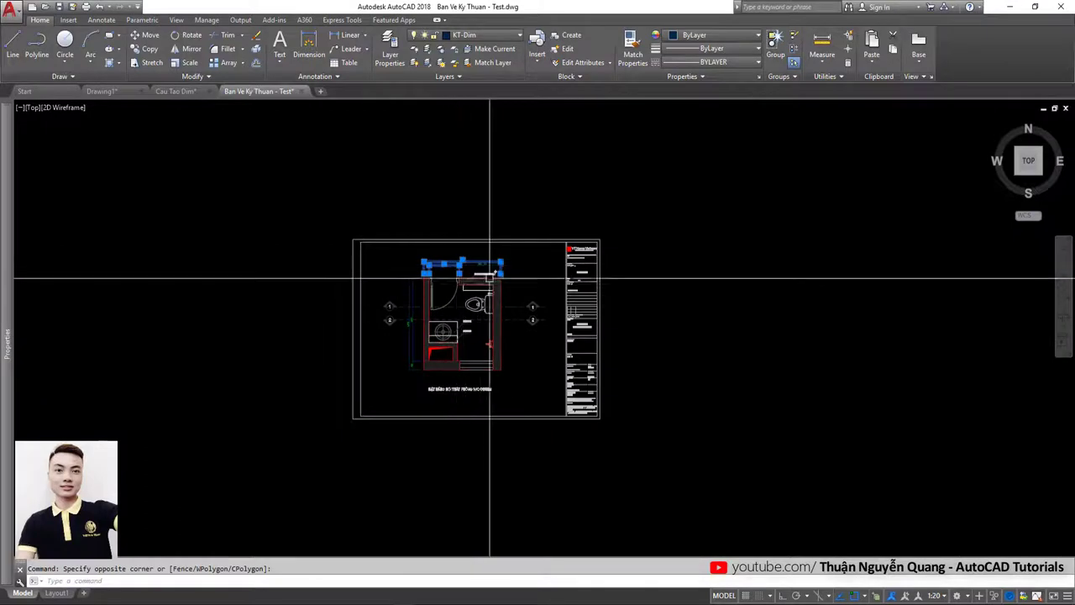
{"action": "key", "text": "Escape"}
{"action": "scroll", "coordinate": [444, 252], "scroll_direction": "up", "scroll_amount": 2}
{"action": "scroll", "coordinate": [450, 249], "scroll_direction": "up", "scroll_amount": 2}
{"action": "left_click", "coordinate": [449, 249]}
{"action": "type", "text": "c"}
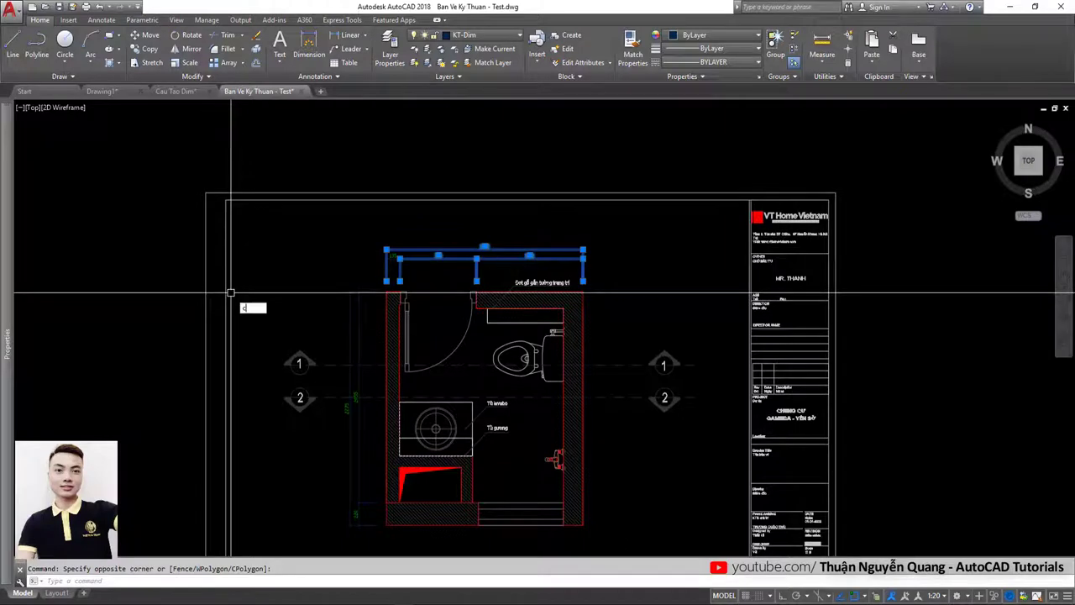
{"action": "type", "text": "h"}
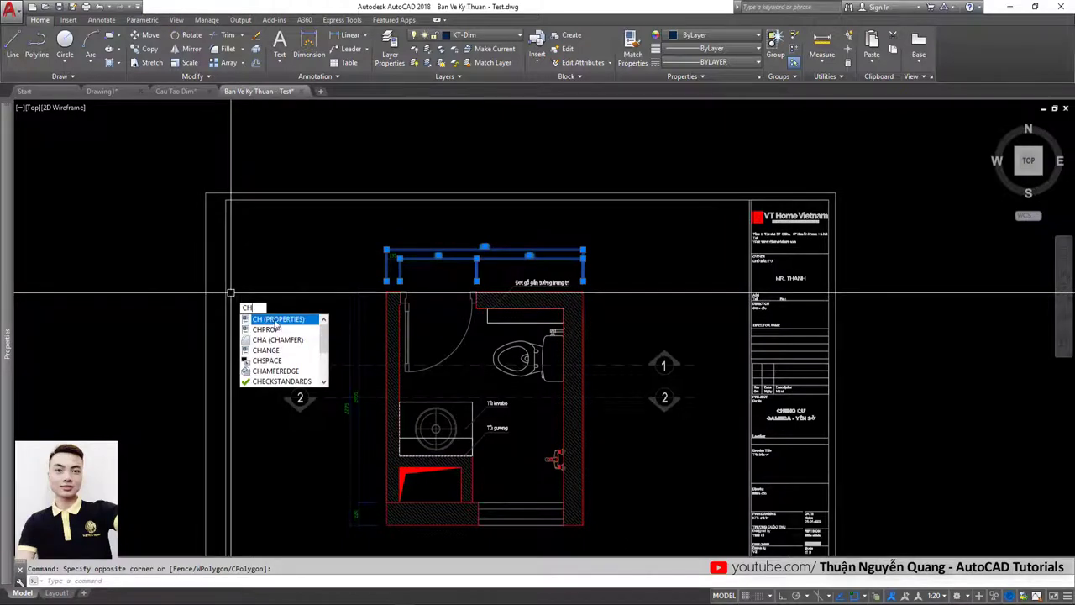
{"action": "key", "text": "Return"}
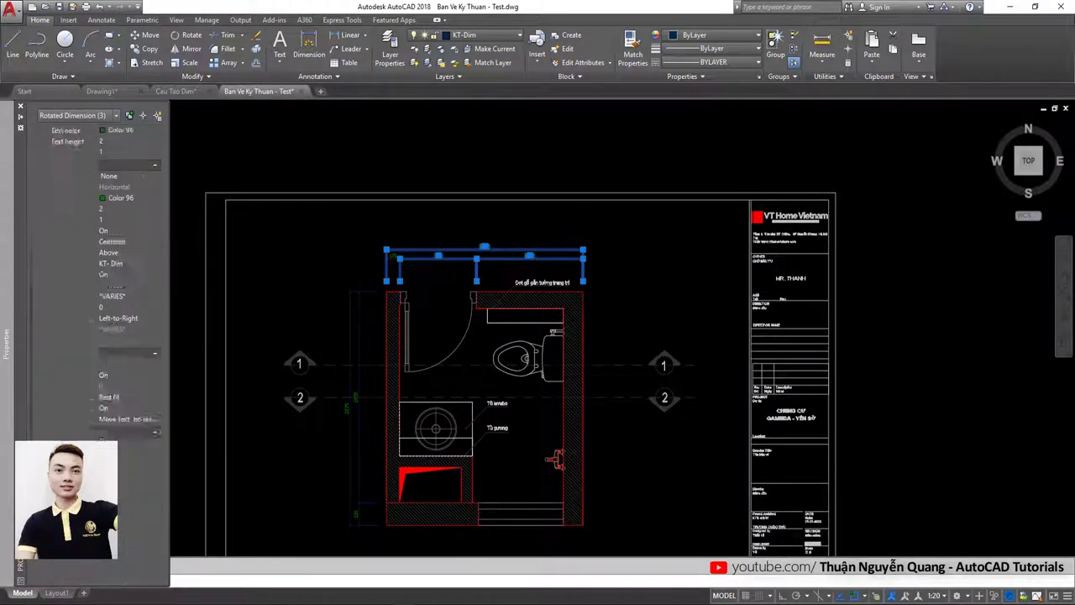
{"action": "scroll", "coordinate": [99, 297], "scroll_direction": "up", "scroll_amount": 5}
{"action": "scroll", "coordinate": [99, 297], "scroll_direction": "up", "scroll_amount": 5}
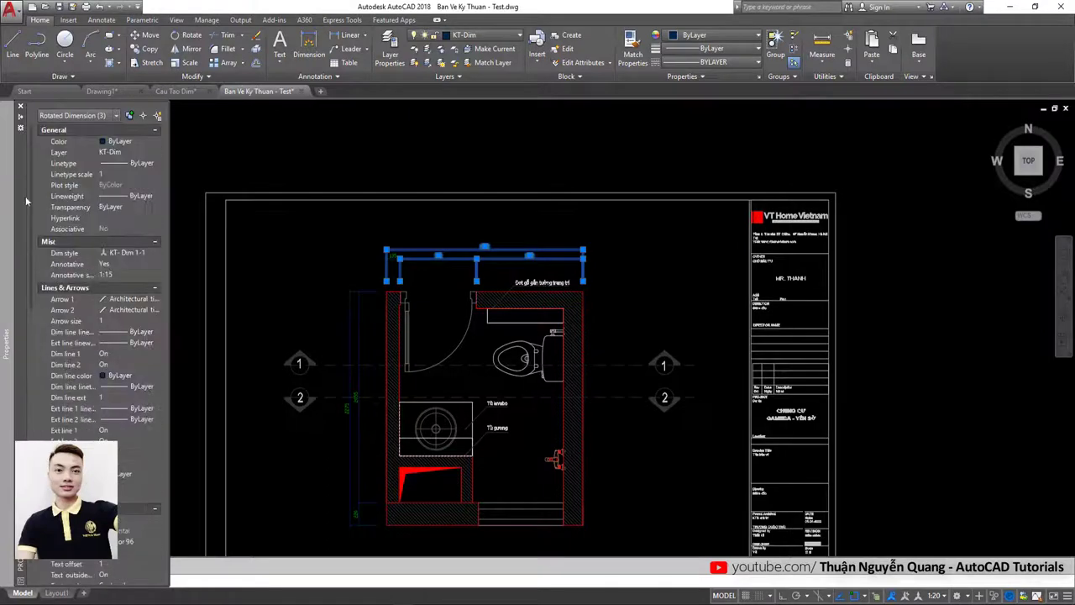
{"action": "scroll", "coordinate": [99, 298], "scroll_direction": "down", "scroll_amount": 3}
{"action": "scroll", "coordinate": [99, 297], "scroll_direction": "down", "scroll_amount": 3}
{"action": "scroll", "coordinate": [99, 297], "scroll_direction": "down", "scroll_amount": 3}
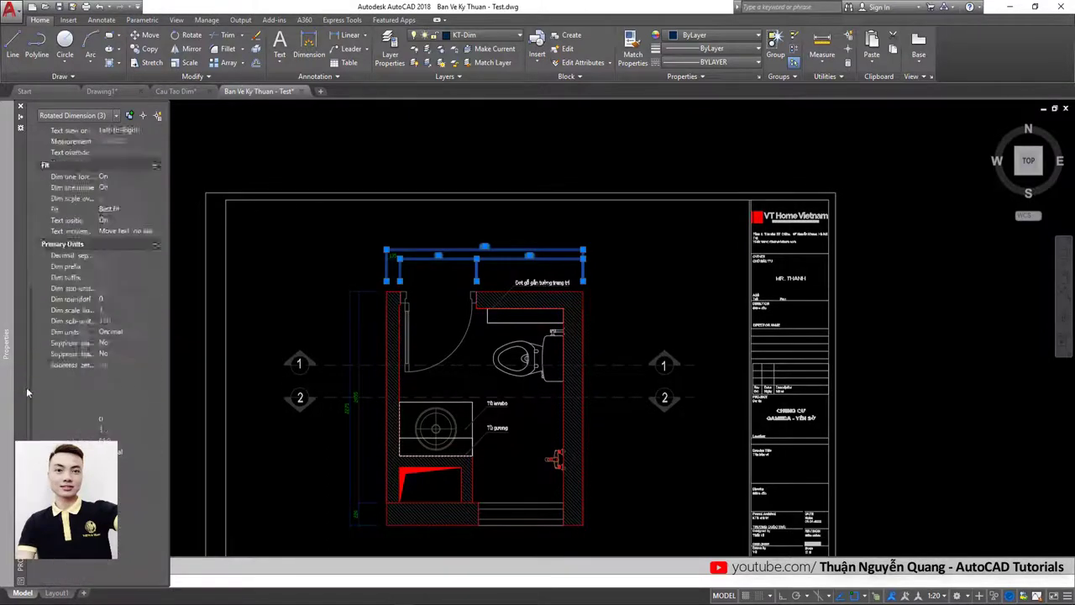
{"action": "scroll", "coordinate": [99, 298], "scroll_direction": "down", "scroll_amount": 3}
{"action": "scroll", "coordinate": [41, 148], "scroll_direction": "up", "scroll_amount": 5}
{"action": "scroll", "coordinate": [41, 148], "scroll_direction": "up", "scroll_amount": 5}
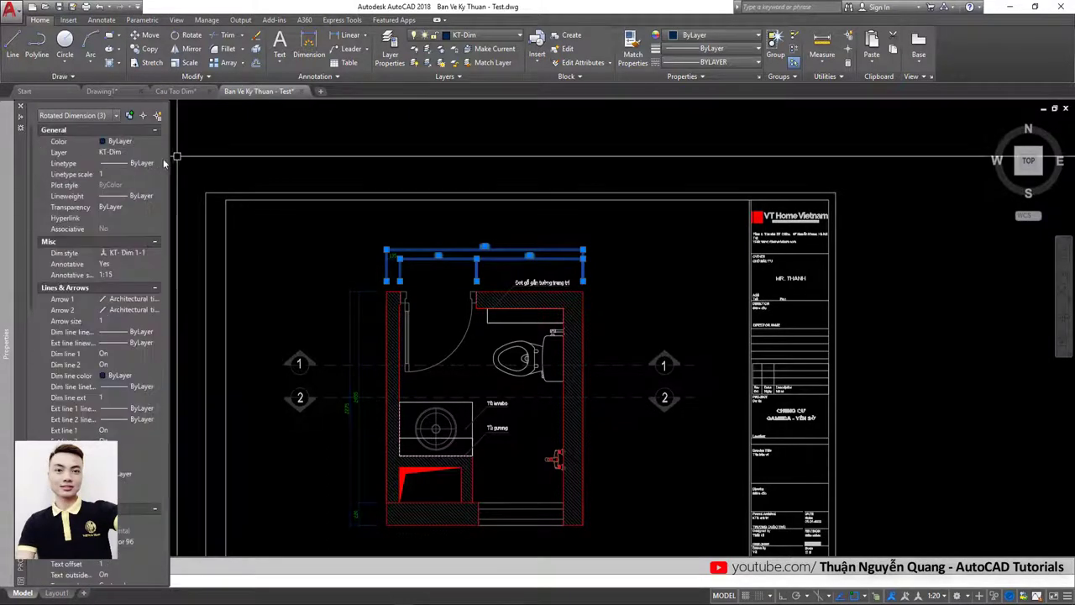
{"action": "key", "text": "Escape"}
{"action": "type", "text": "PR"}
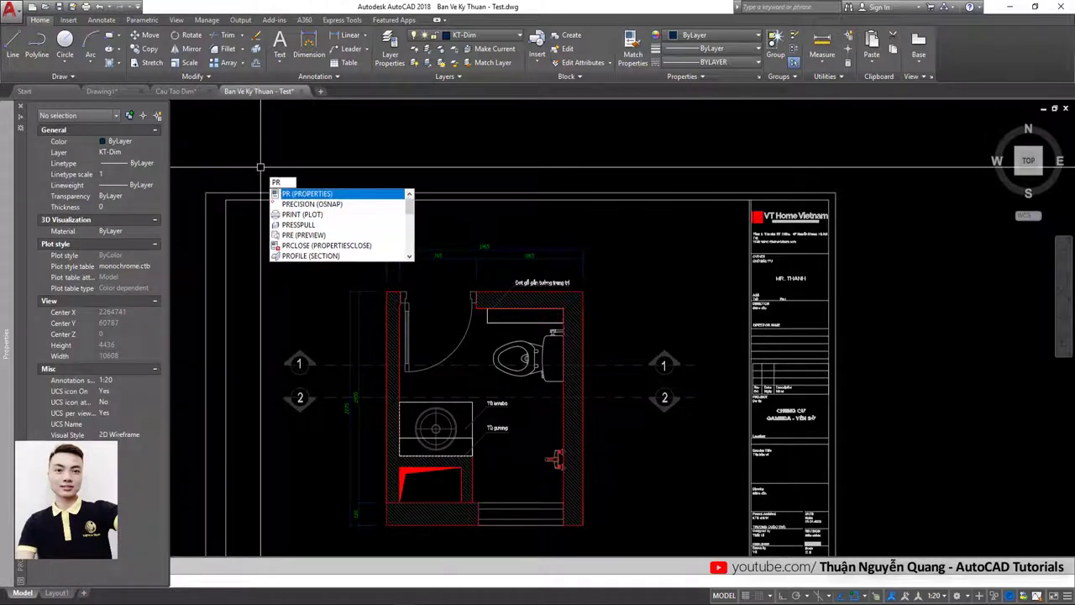
{"action": "key", "text": "Return"}
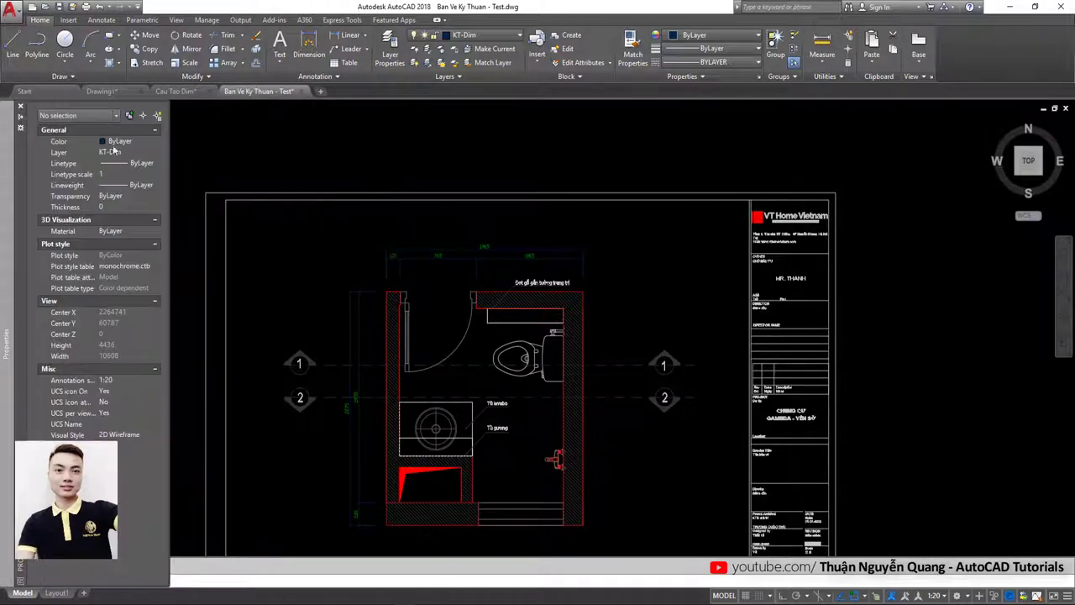
{"action": "left_click", "coordinate": [21, 107]}
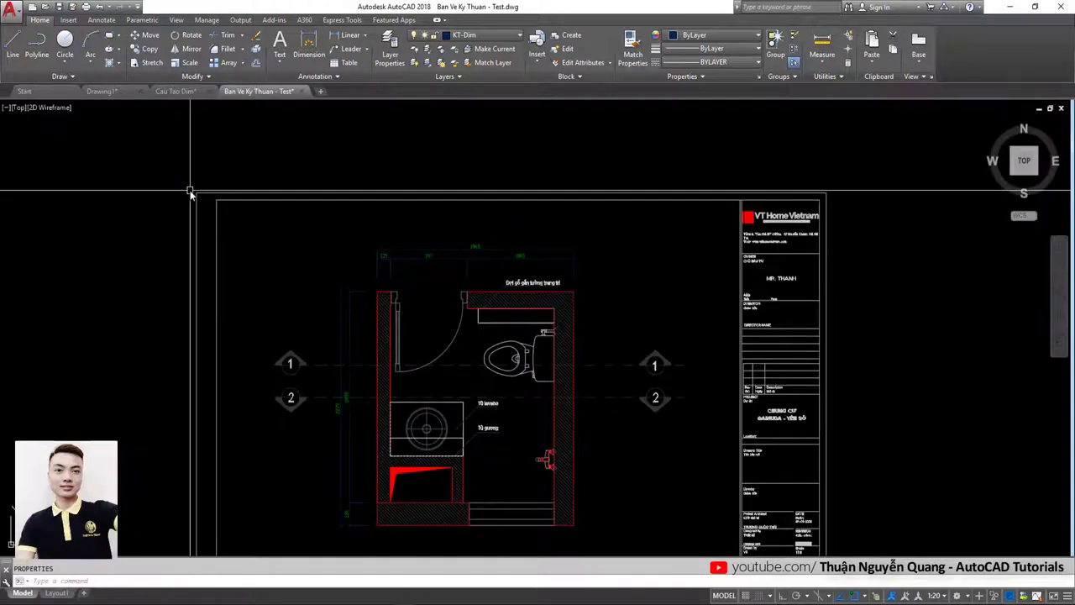
{"action": "type", "text": "Pr"}
{"action": "key", "text": "Return"}
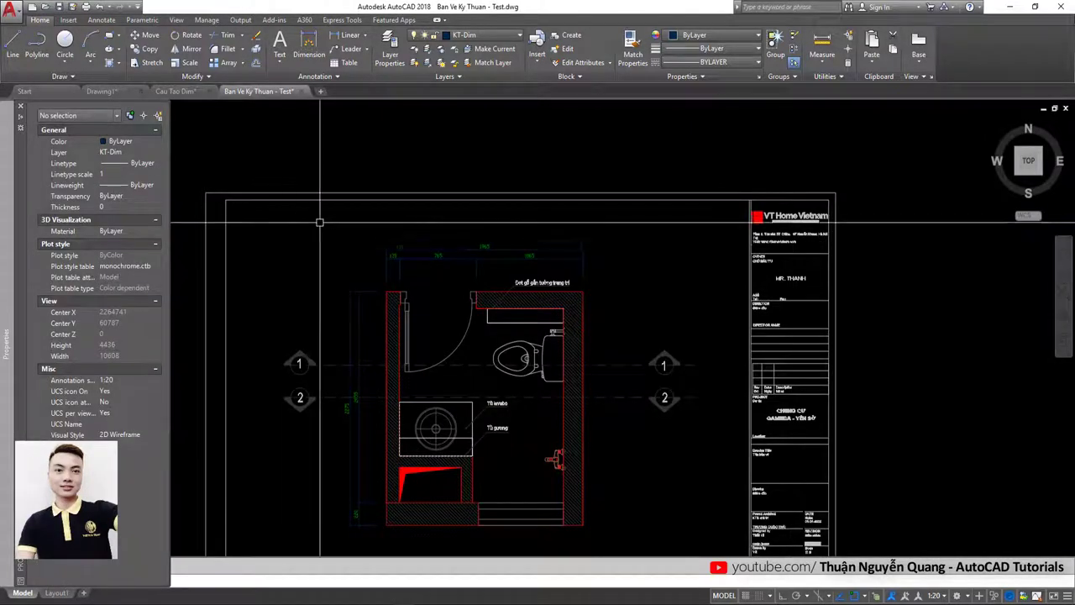
{"action": "key", "text": "ctrl+1"}
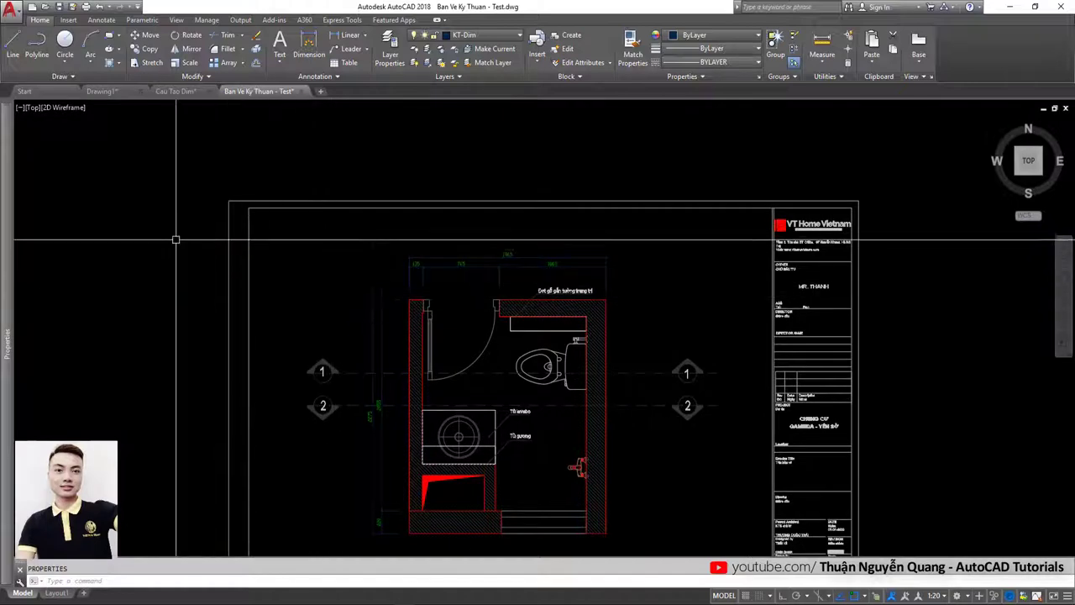
Step: Bring the whole WC sheet into view and crossing-select the dimensions above the plan
{"action": "scroll", "coordinate": [295, 257], "scroll_direction": "down", "scroll_amount": 3}
{"action": "middle_click_drag", "start_coordinate": [343, 355], "coordinate": [353, 315]}
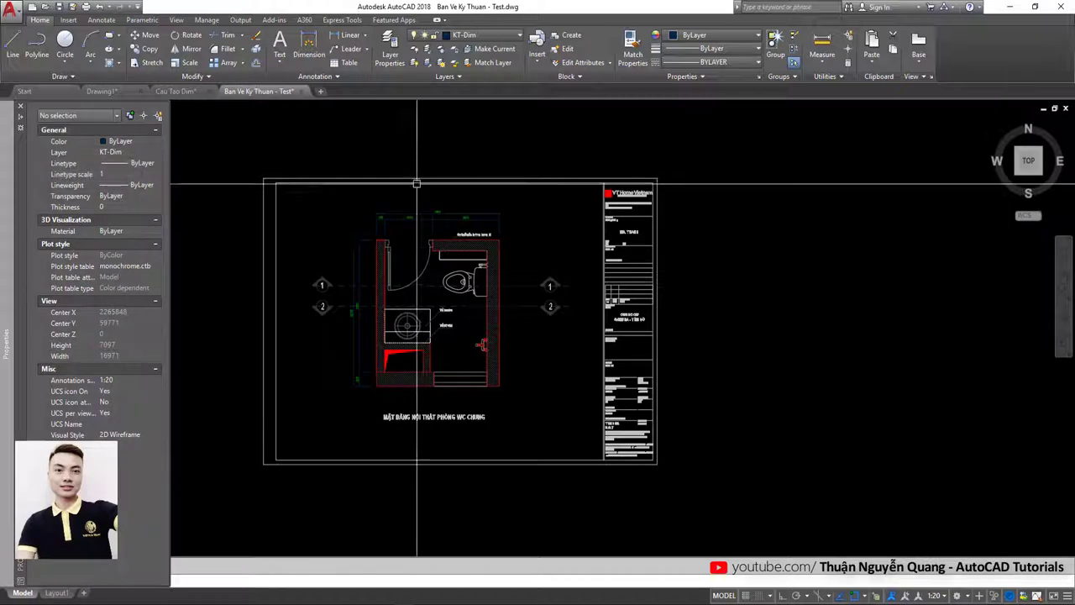
{"action": "scroll", "coordinate": [483, 126], "scroll_direction": "up", "scroll_amount": 3}
{"action": "scroll", "coordinate": [493, 151], "scroll_direction": "up", "scroll_amount": 2}
{"action": "left_click", "coordinate": [496, 188]}
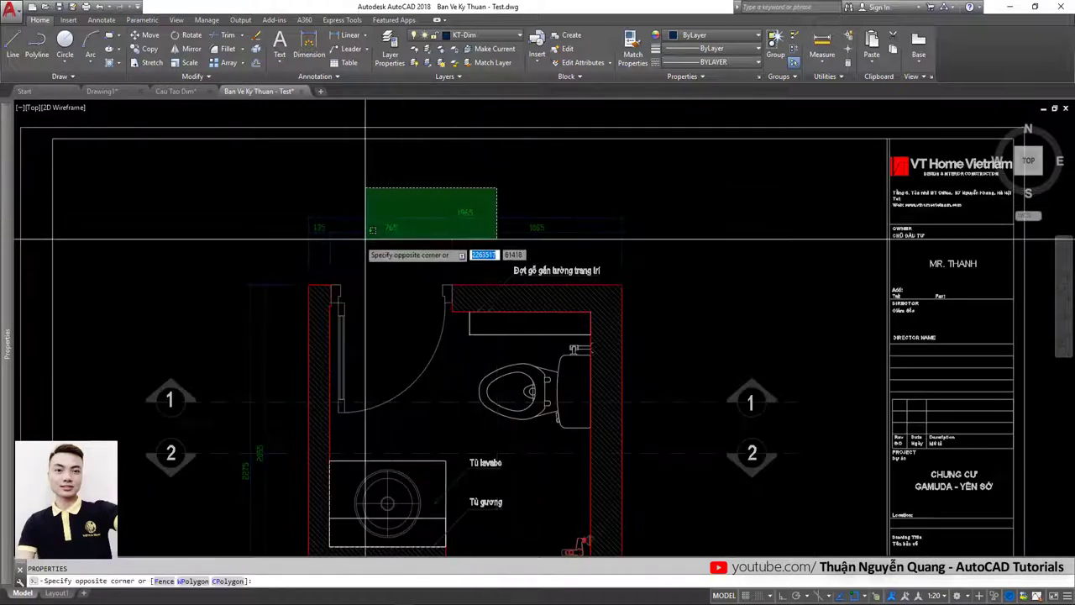
{"action": "left_click", "coordinate": [365, 239]}
Step: Add the left vertical dimensions and the top overall dimension to the selection
{"action": "middle_click_drag", "start_coordinate": [287, 374], "coordinate": [338, 311]}
{"action": "left_click", "coordinate": [323, 277]}
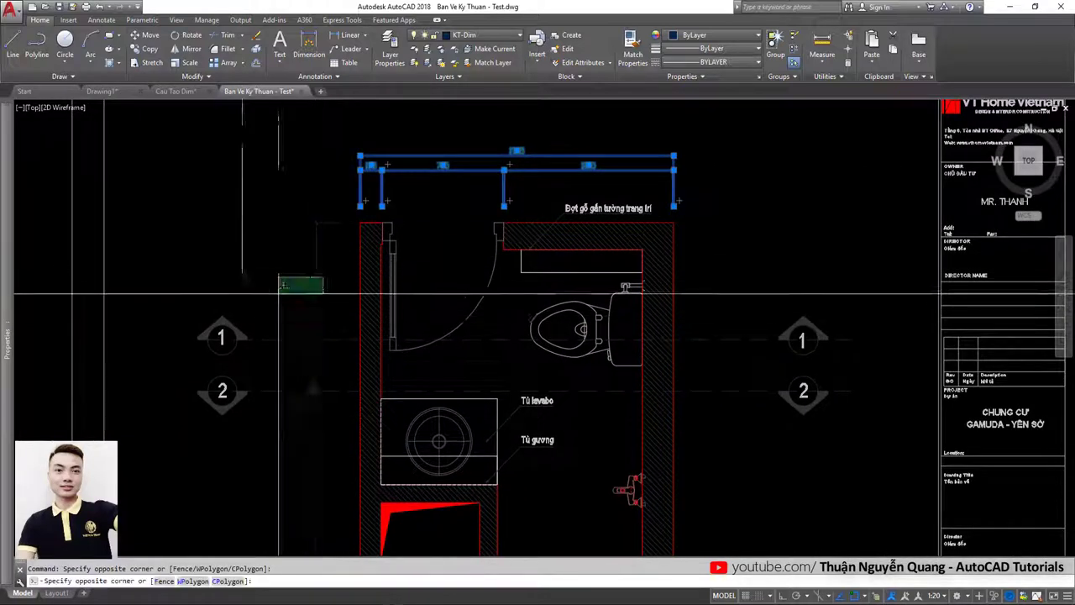
{"action": "left_click", "coordinate": [282, 286]}
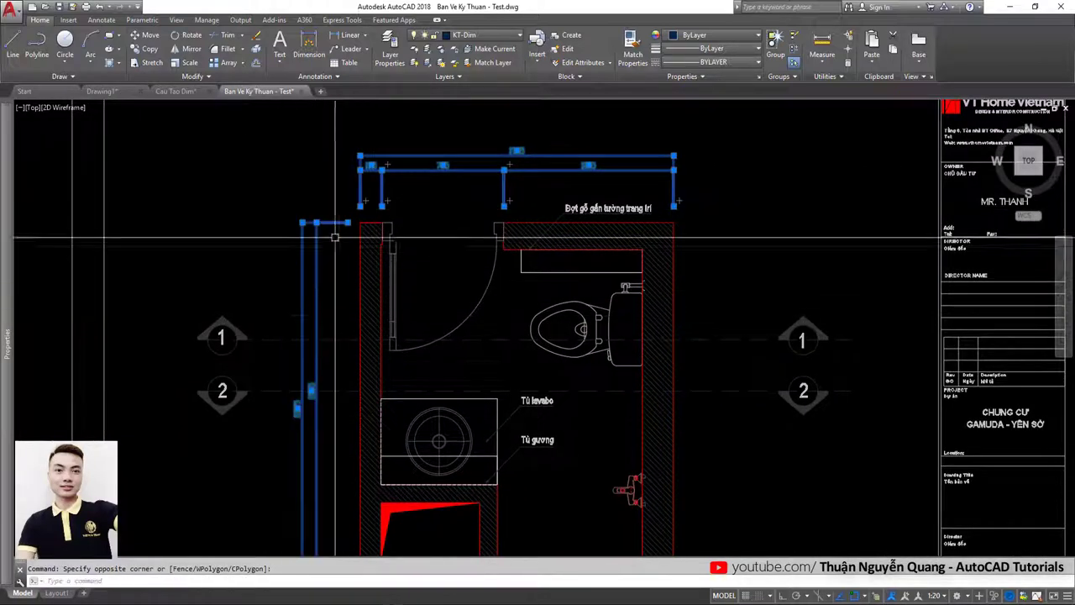
{"action": "left_click", "coordinate": [500, 152]}
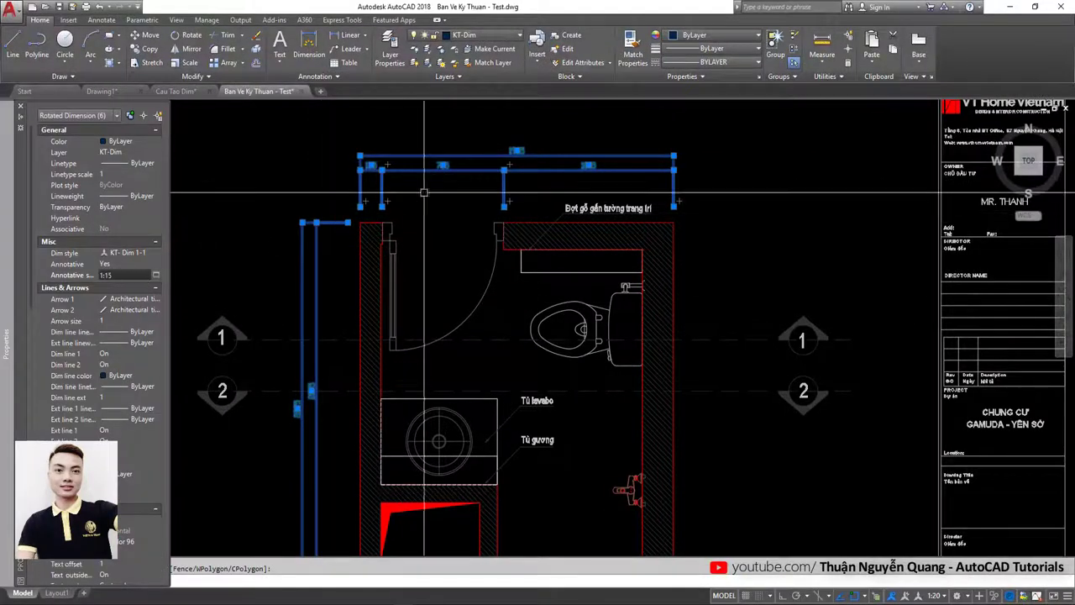
Step: In Properties, replace the selected dimensions' 1:15 annotative scale with 1:20, then deselect them
{"action": "key", "text": "ctrl+1"}
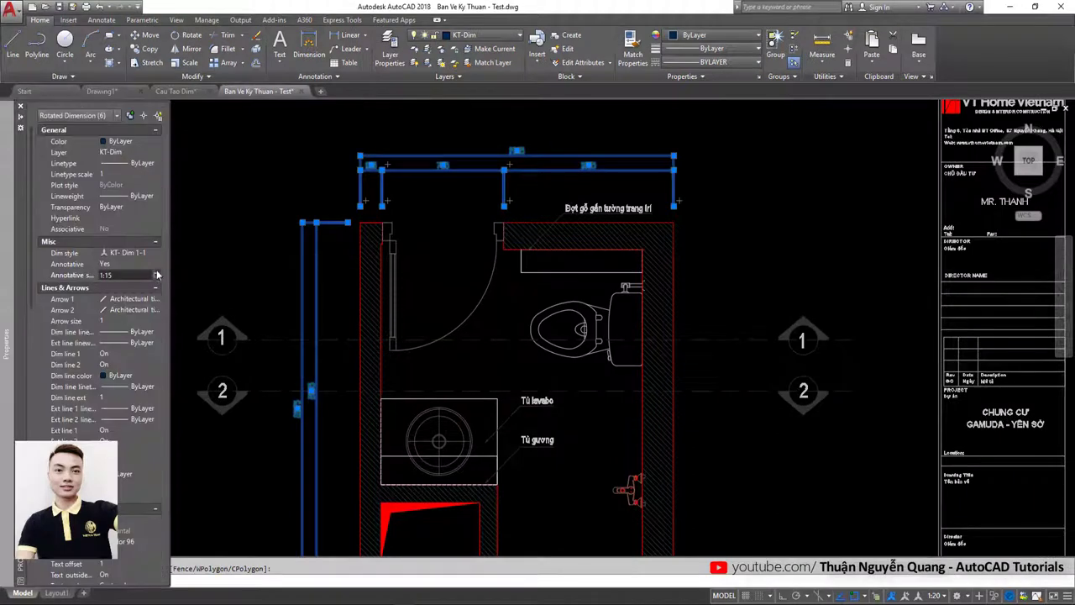
{"action": "left_click", "coordinate": [157, 275]}
{"action": "left_click_drag", "start_coordinate": [122, 272], "coordinate": [250, 225]}
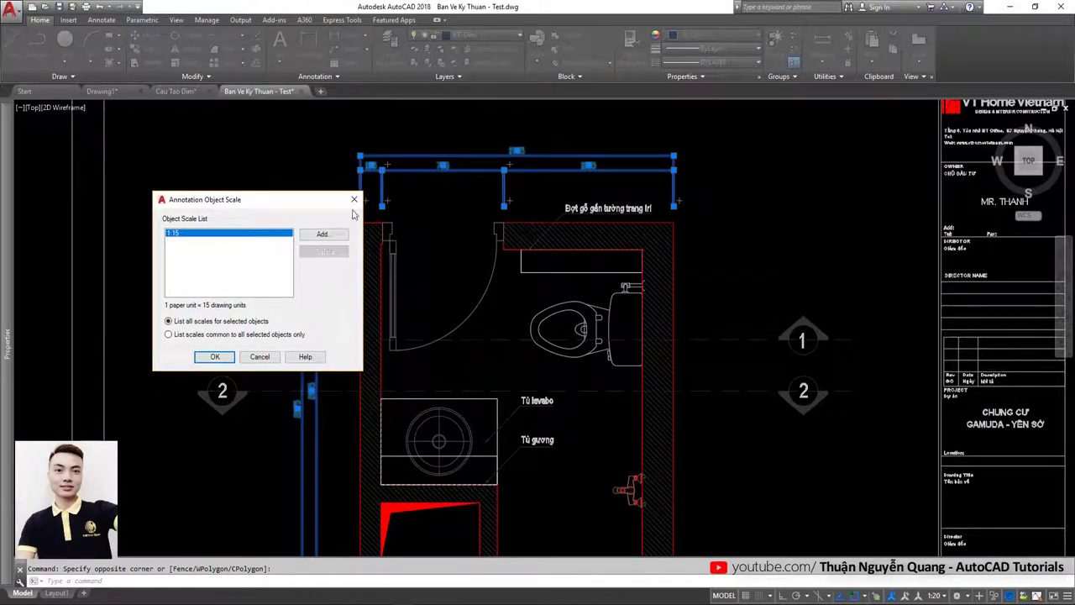
{"action": "left_click", "coordinate": [321, 235]}
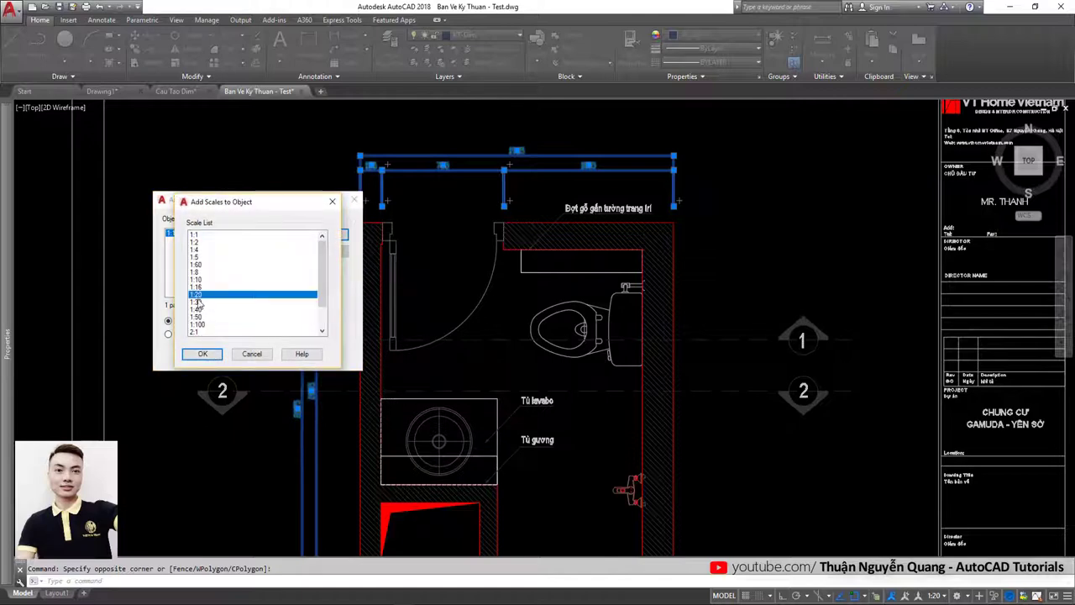
{"action": "left_click", "coordinate": [204, 354]}
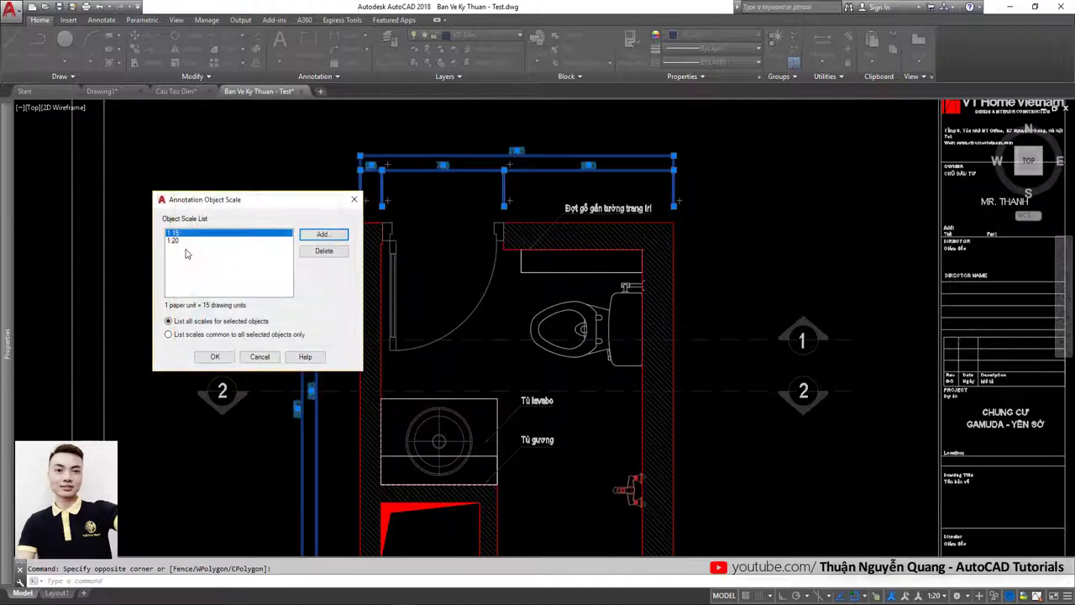
{"action": "left_click", "coordinate": [215, 357]}
{"action": "key", "text": "Escape"}
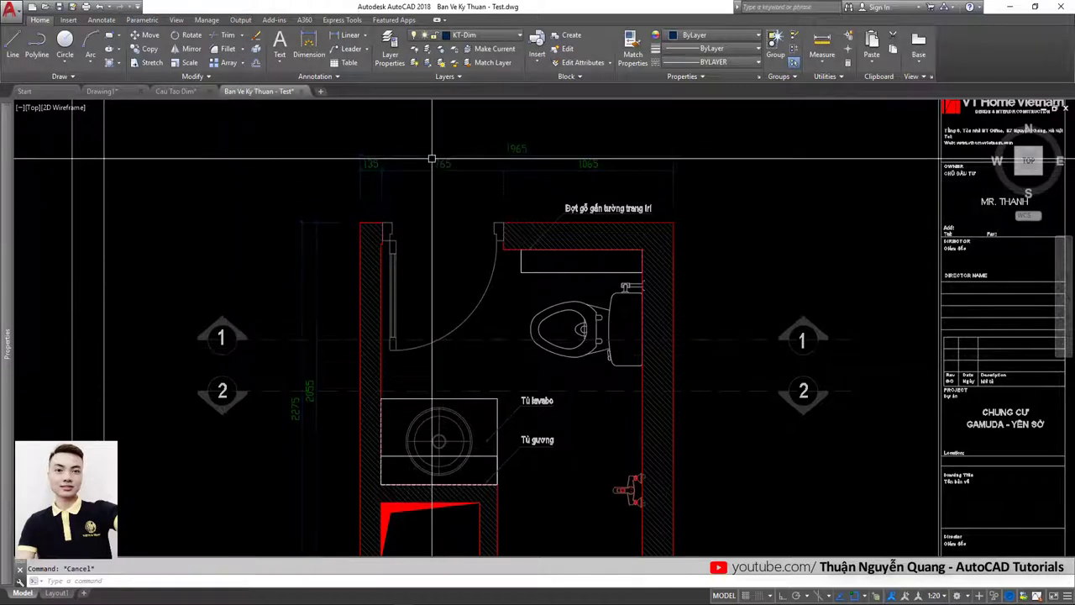
Step: Add the 1:60 annotative scale to the two top dimensions, 765 and 1965
{"action": "left_click", "coordinate": [444, 155]}
{"action": "left_click", "coordinate": [444, 170]}
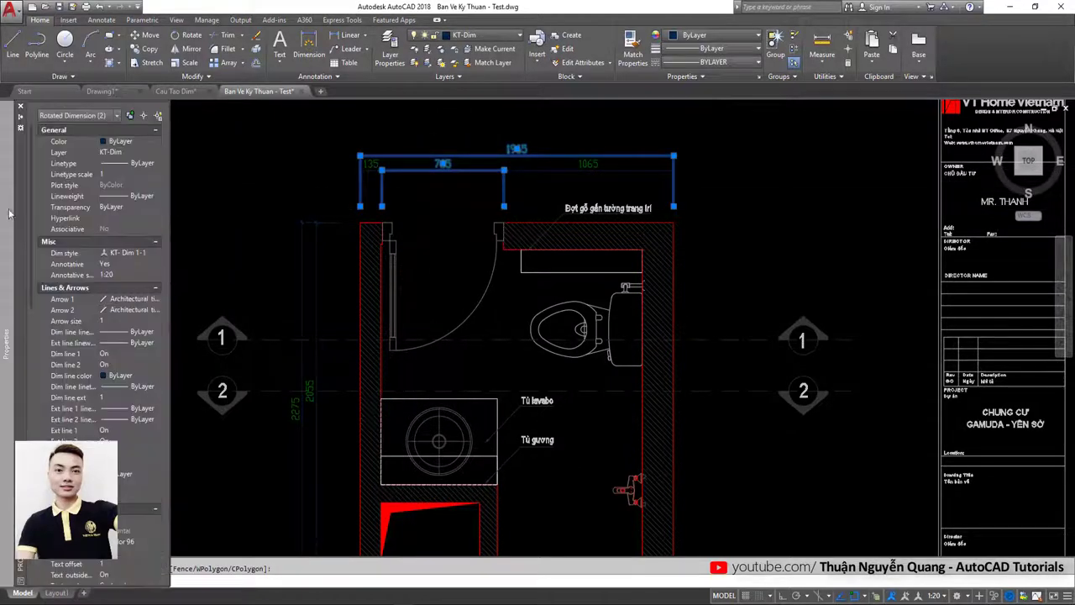
{"action": "left_click", "coordinate": [155, 275]}
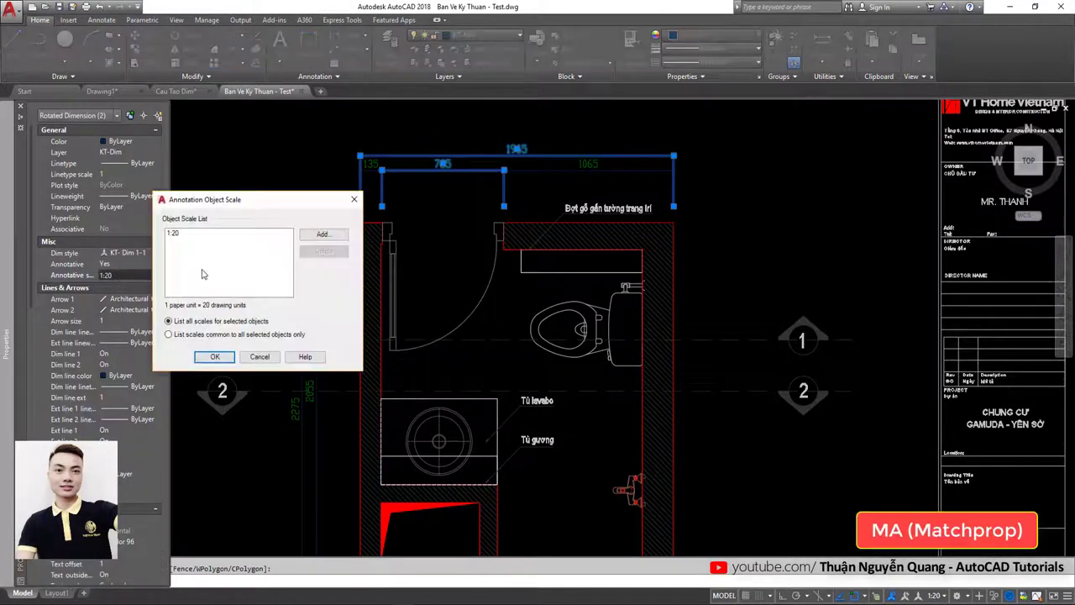
{"action": "left_click", "coordinate": [323, 235]}
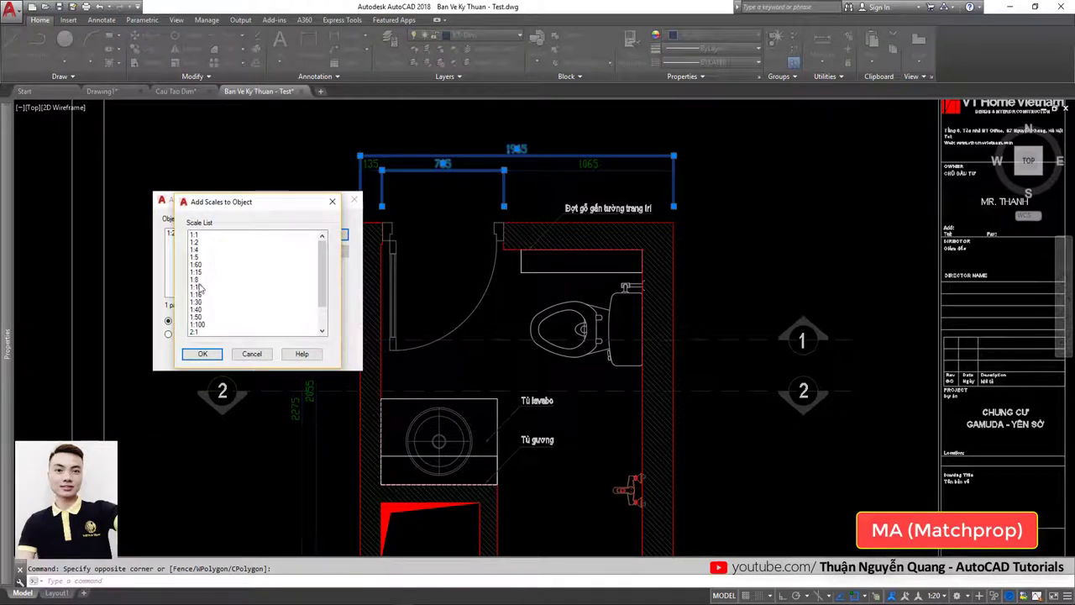
{"action": "left_click", "coordinate": [205, 355]}
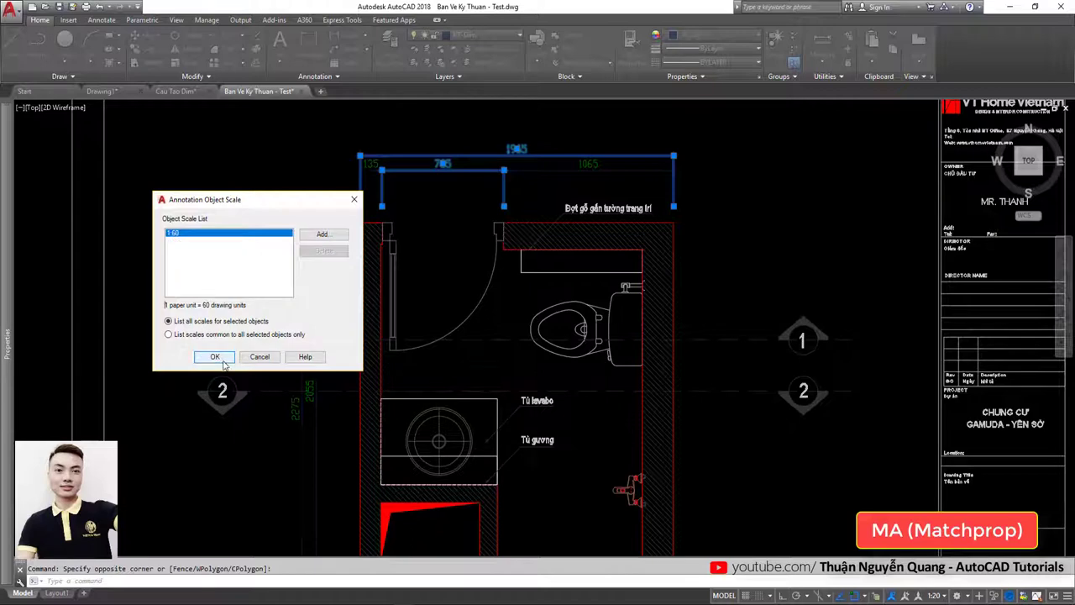
{"action": "left_click", "coordinate": [215, 357]}
{"action": "key", "text": "Escape"}
Step: Match the 2055 dimension's properties to the 765 dimension with MA
{"action": "scroll", "coordinate": [414, 174], "scroll_direction": "down", "scroll_amount": 4}
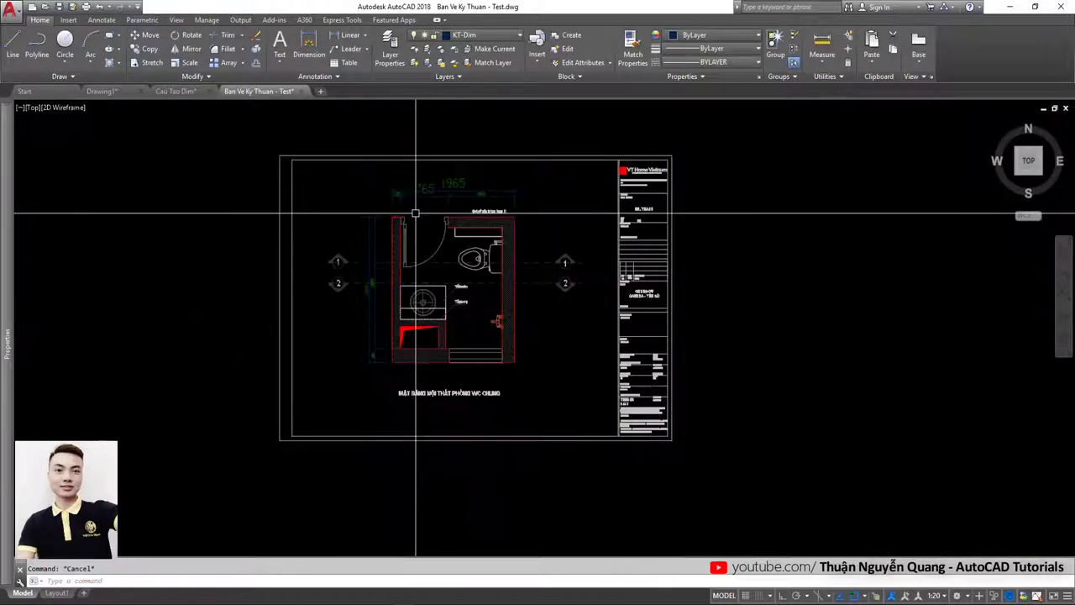
{"action": "scroll", "coordinate": [448, 176], "scroll_direction": "up", "scroll_amount": 4}
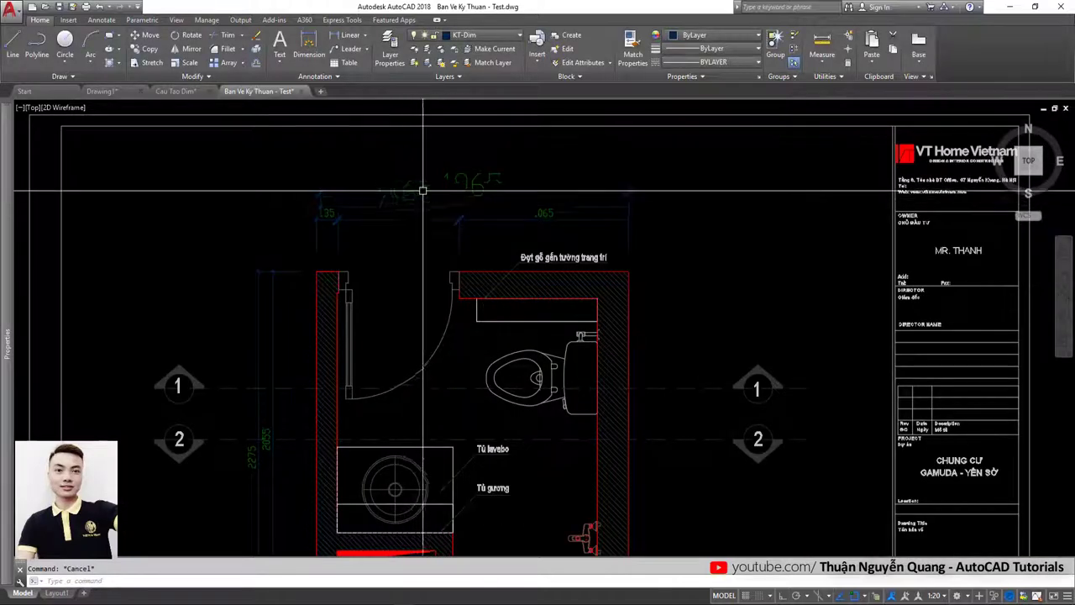
{"action": "left_click", "coordinate": [409, 213]}
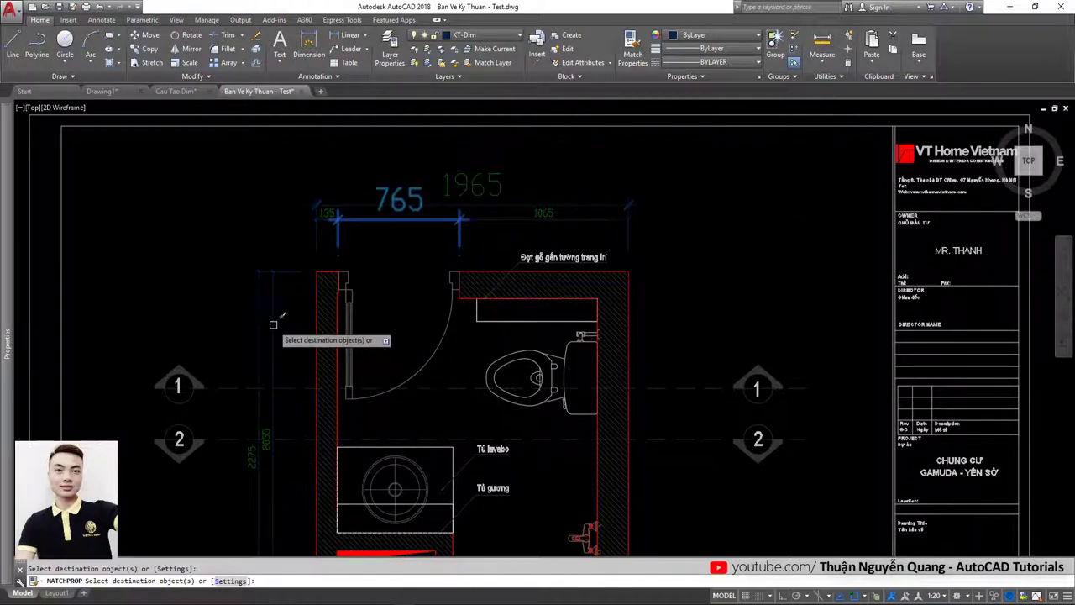
{"action": "left_click", "coordinate": [285, 302]}
{"action": "middle_click_drag", "start_coordinate": [286, 301], "coordinate": [304, 266]}
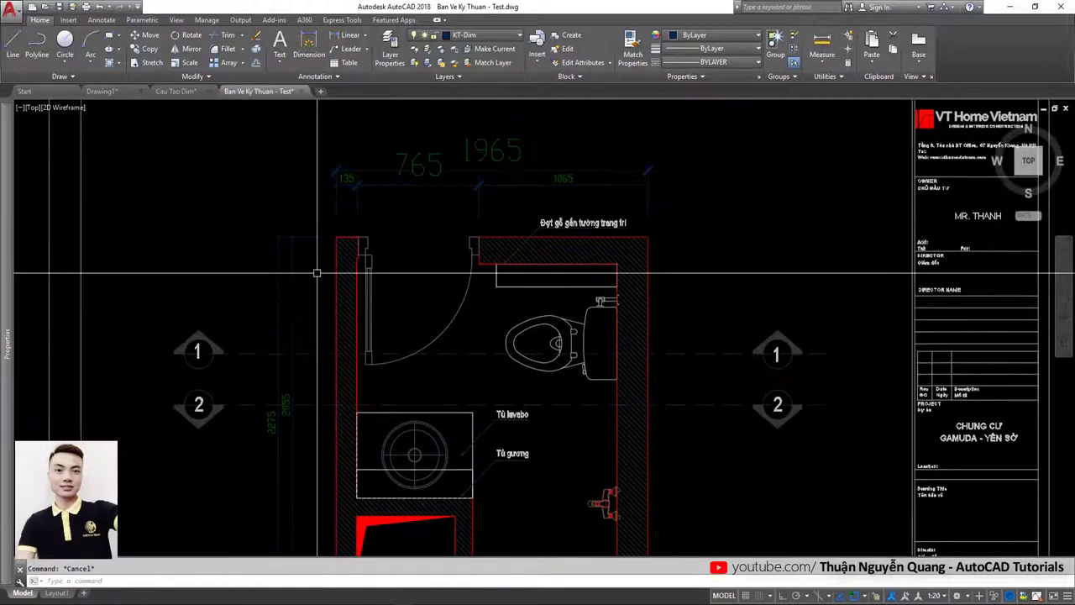
{"action": "left_click", "coordinate": [287, 336]}
{"action": "scroll", "coordinate": [287, 336], "scroll_direction": "down", "scroll_amount": 5}
Step: Apply the 1:60 annotation scale to the left vertical dimensions 2275 and 2055
{"action": "scroll", "coordinate": [288, 339], "scroll_direction": "up", "scroll_amount": 5}
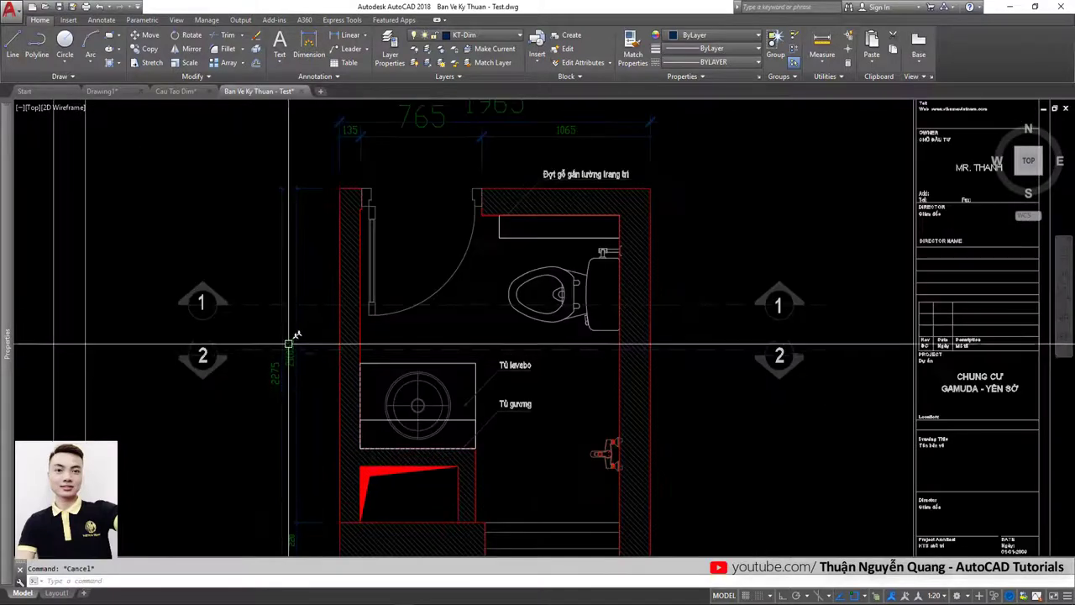
{"action": "left_click", "coordinate": [294, 342]}
{"action": "left_click", "coordinate": [314, 276]}
{"action": "mouse_move", "coordinate": [7, 343]}
{"action": "left_click", "coordinate": [152, 233]}
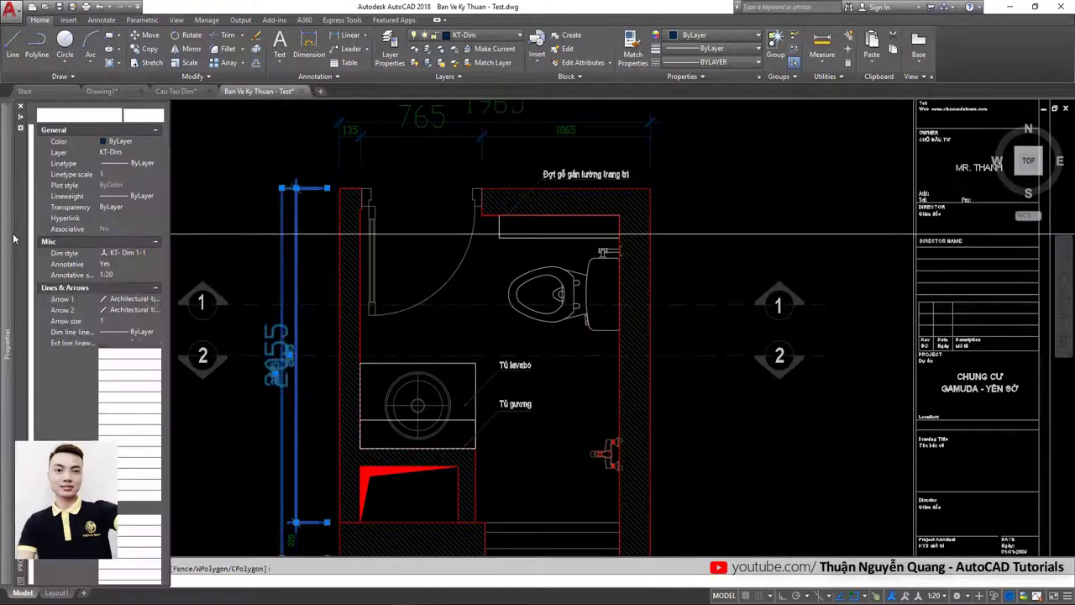
{"action": "left_click", "coordinate": [157, 275]}
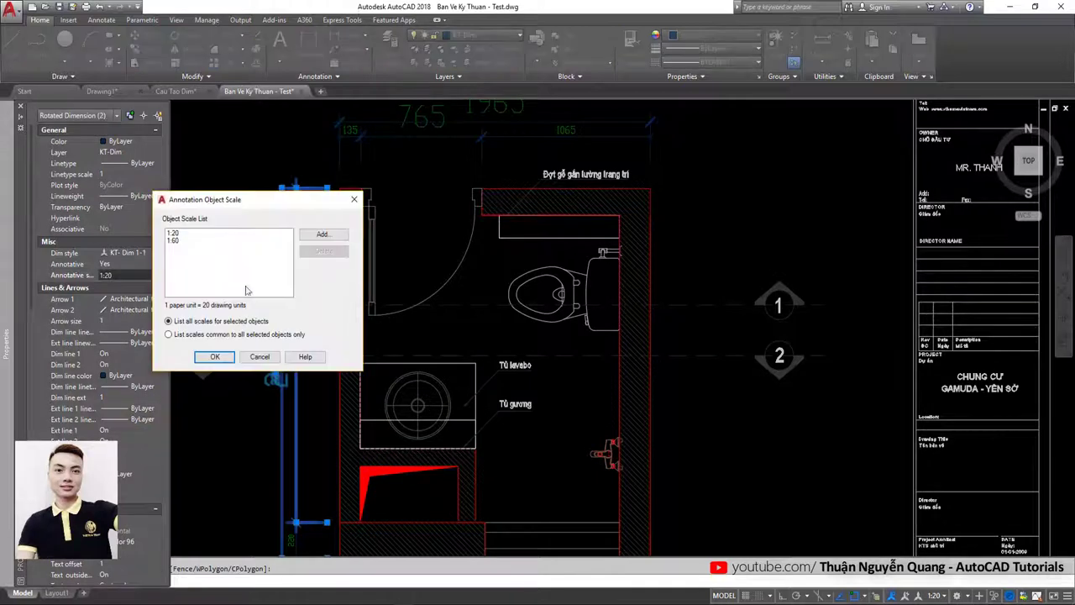
{"action": "left_click", "coordinate": [216, 357]}
{"action": "key", "text": "Escape"}
{"action": "scroll", "coordinate": [295, 418], "scroll_direction": "up", "scroll_amount": 4}
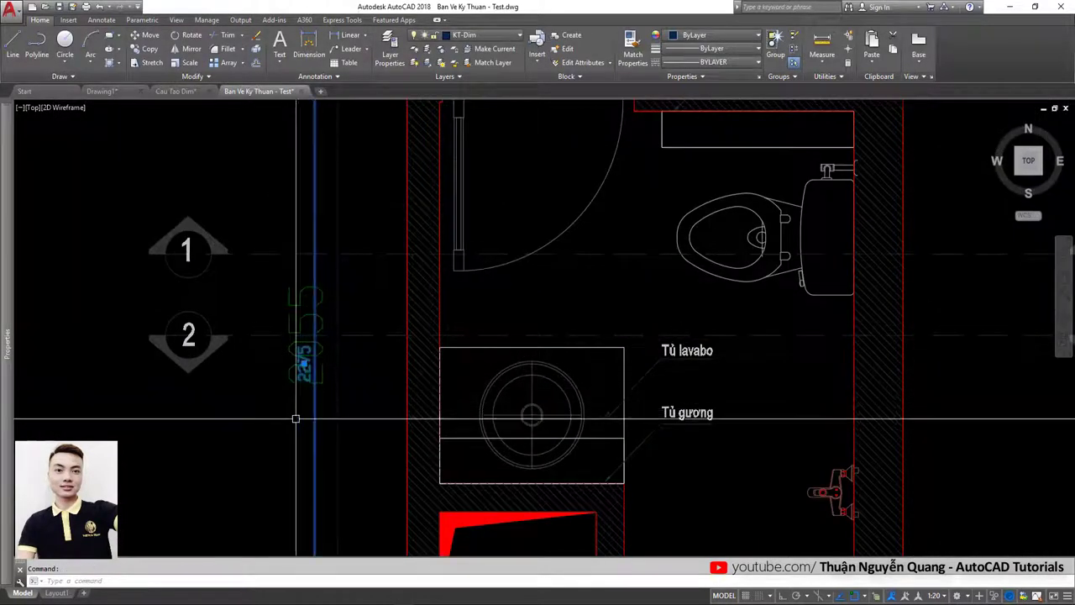
{"action": "scroll", "coordinate": [296, 418], "scroll_direction": "down", "scroll_amount": 5}
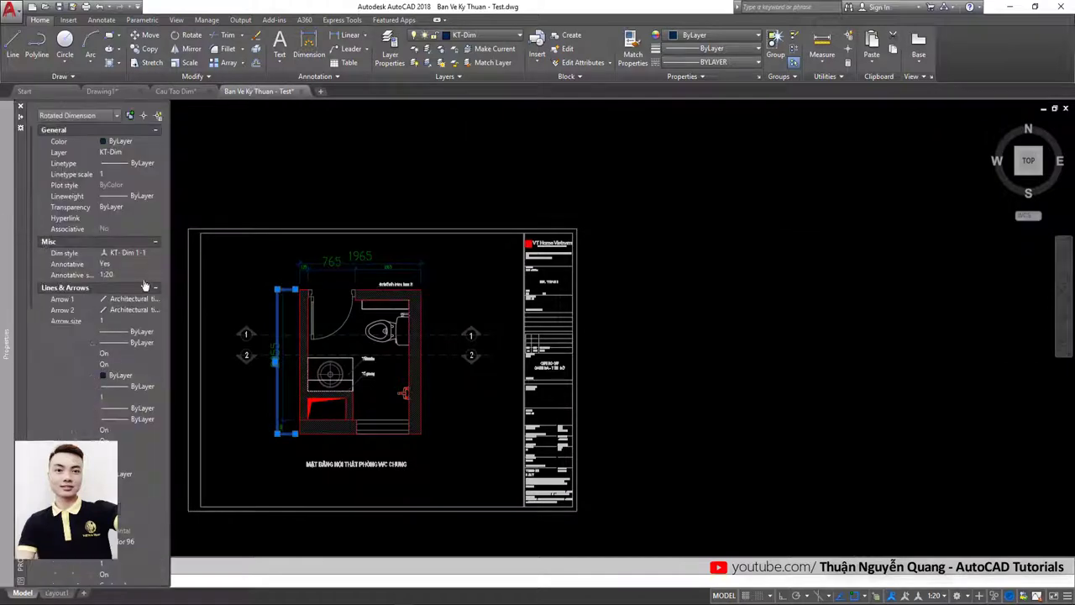
Step: Remove the 1:20 scale from the left dimension so only 1:60 remains
{"action": "left_click", "coordinate": [156, 276]}
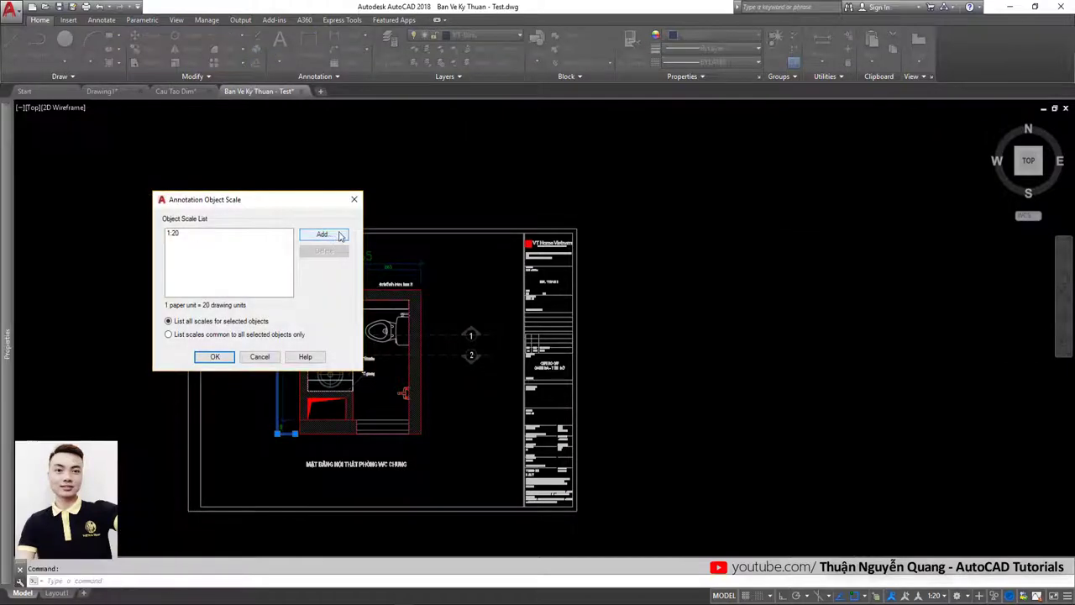
{"action": "left_click", "coordinate": [352, 200]}
{"action": "key", "text": "Escape"}
{"action": "scroll", "coordinate": [293, 365], "scroll_direction": "up", "scroll_amount": 3}
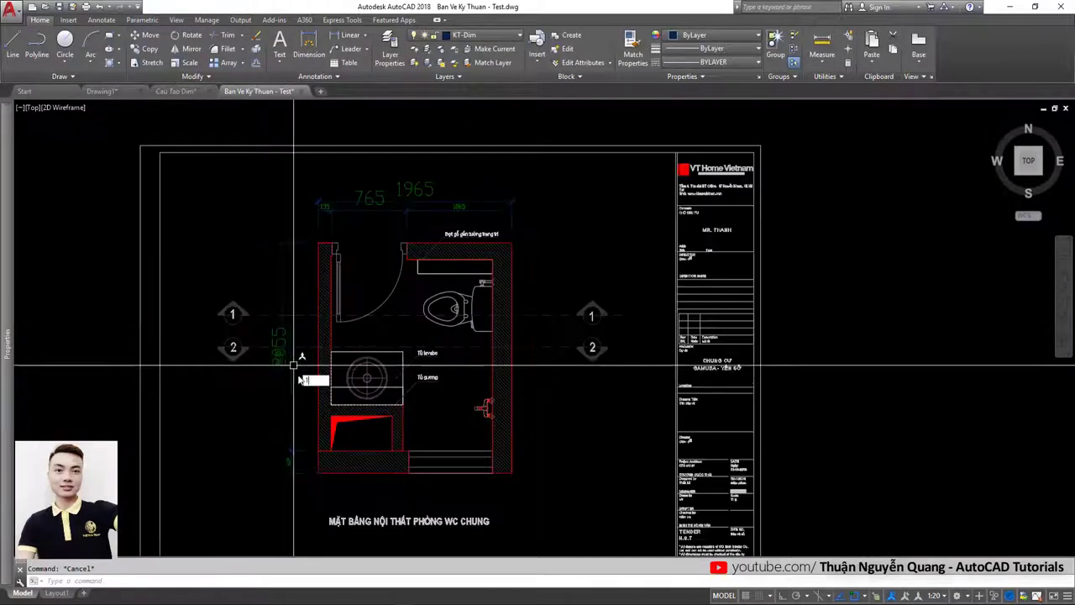
{"action": "left_click", "coordinate": [291, 383]}
{"action": "key", "text": "Escape"}
{"action": "scroll", "coordinate": [288, 378], "scroll_direction": "up", "scroll_amount": 3}
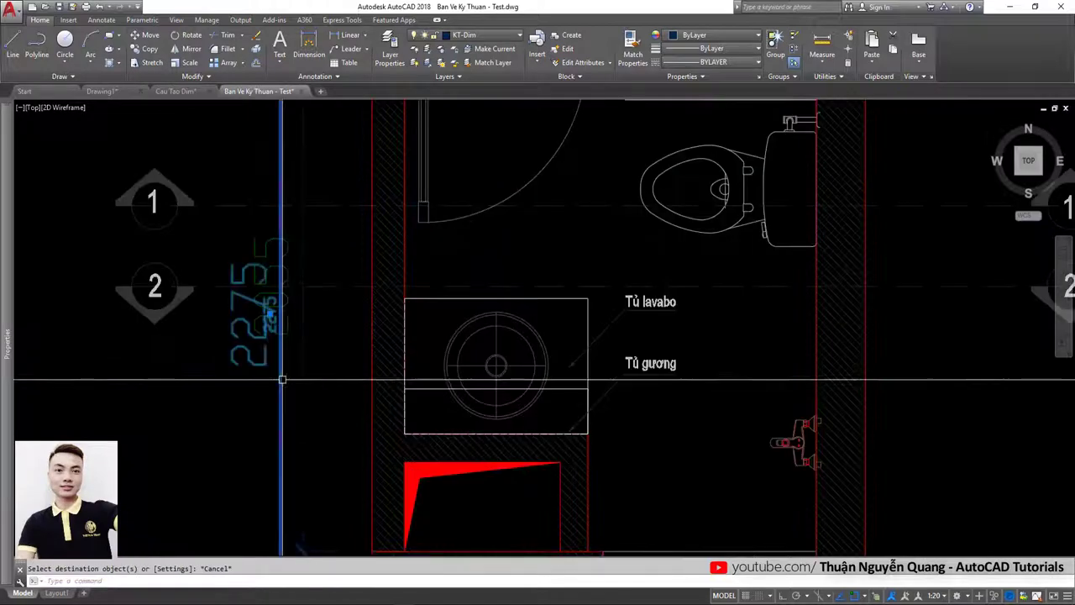
{"action": "left_click", "coordinate": [280, 383]}
{"action": "left_click", "coordinate": [193, 366]}
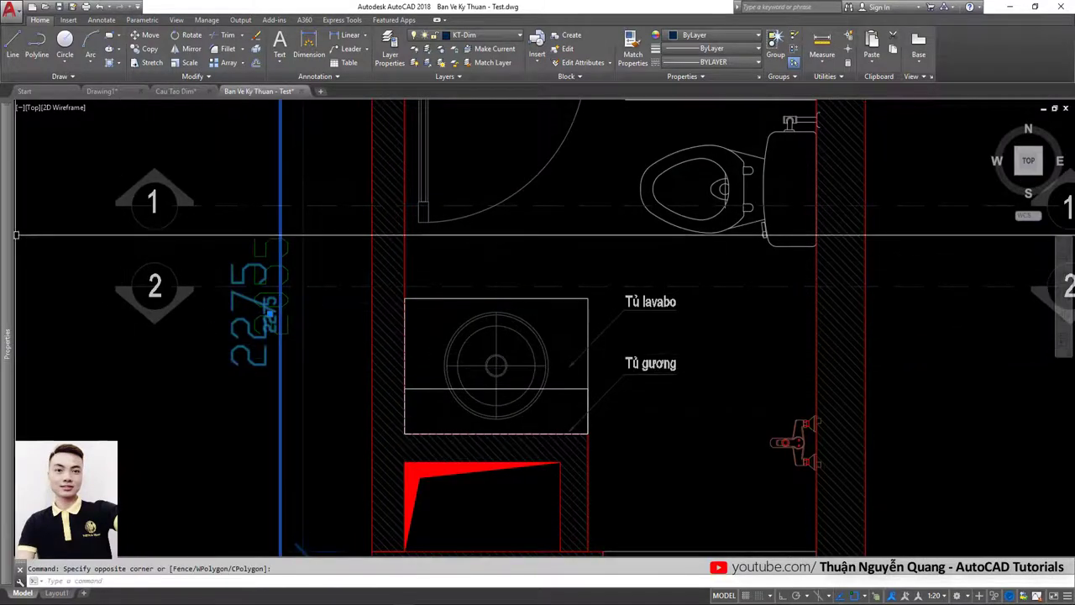
{"action": "left_click", "coordinate": [154, 277]}
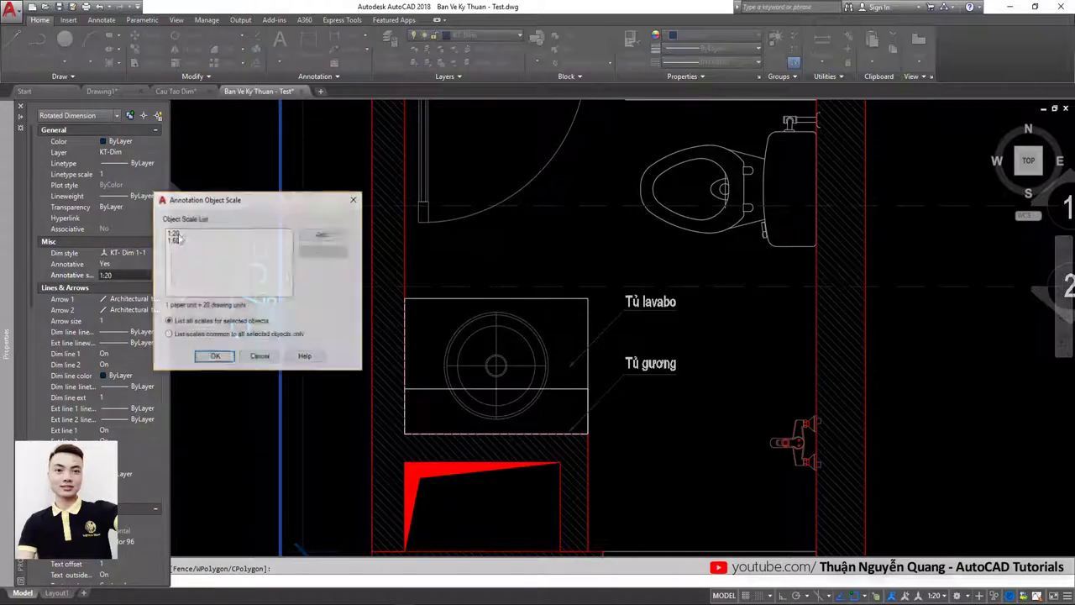
{"action": "left_click", "coordinate": [178, 233]}
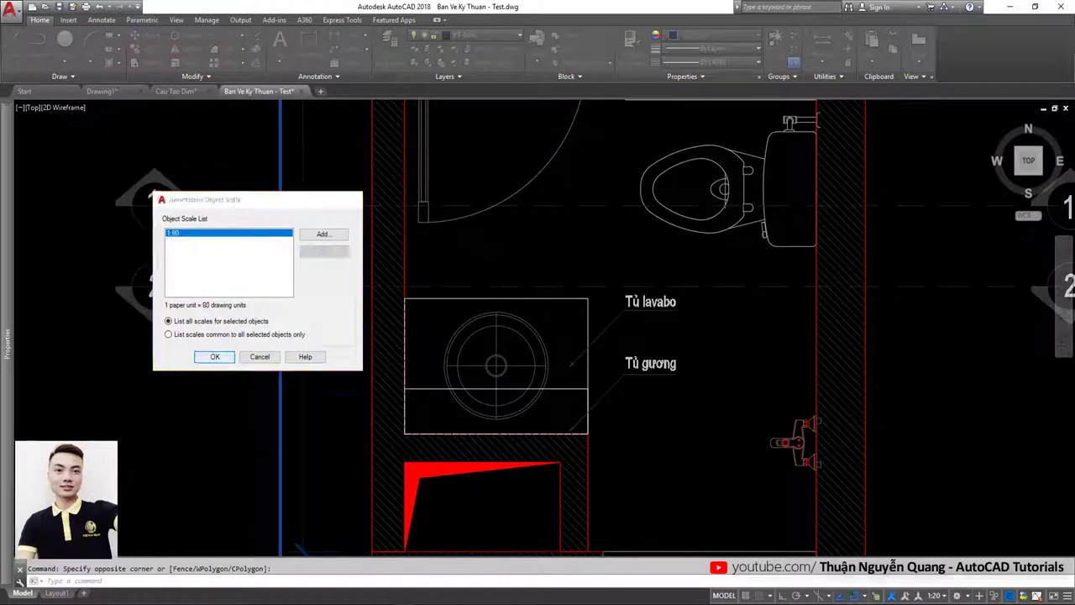
{"action": "middle_click_drag", "start_coordinate": [324, 311], "coordinate": [355, 338]}
Step: Move the overlapping left vertical dimension out beside the WC plan
{"action": "left_click", "coordinate": [341, 365]}
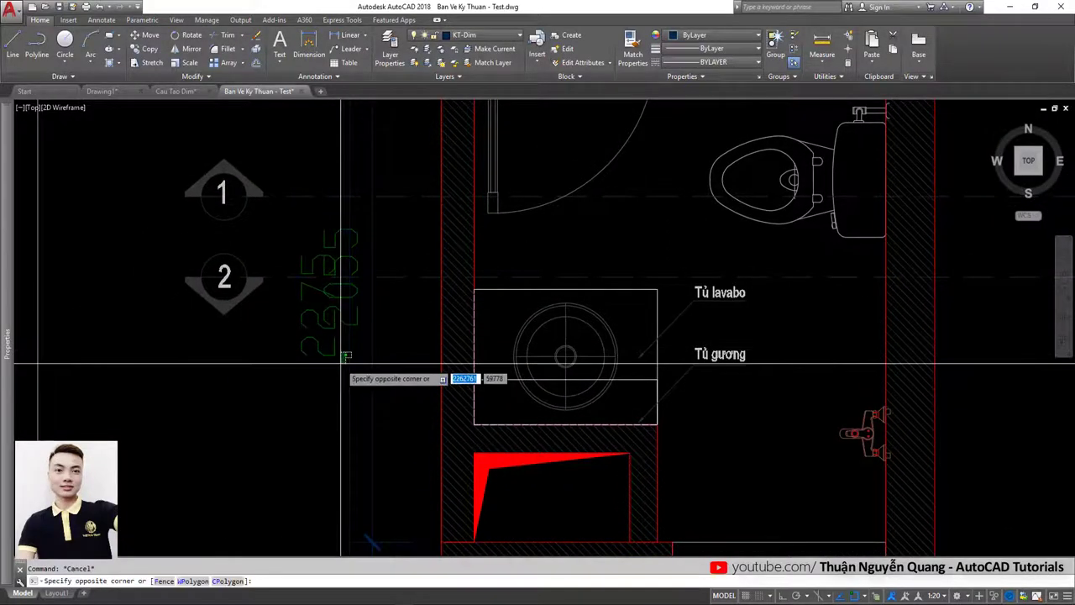
{"action": "left_click", "coordinate": [346, 355]}
{"action": "type", "text": "m"}
{"action": "key", "text": "Return"}
{"action": "left_click", "coordinate": [348, 355]}
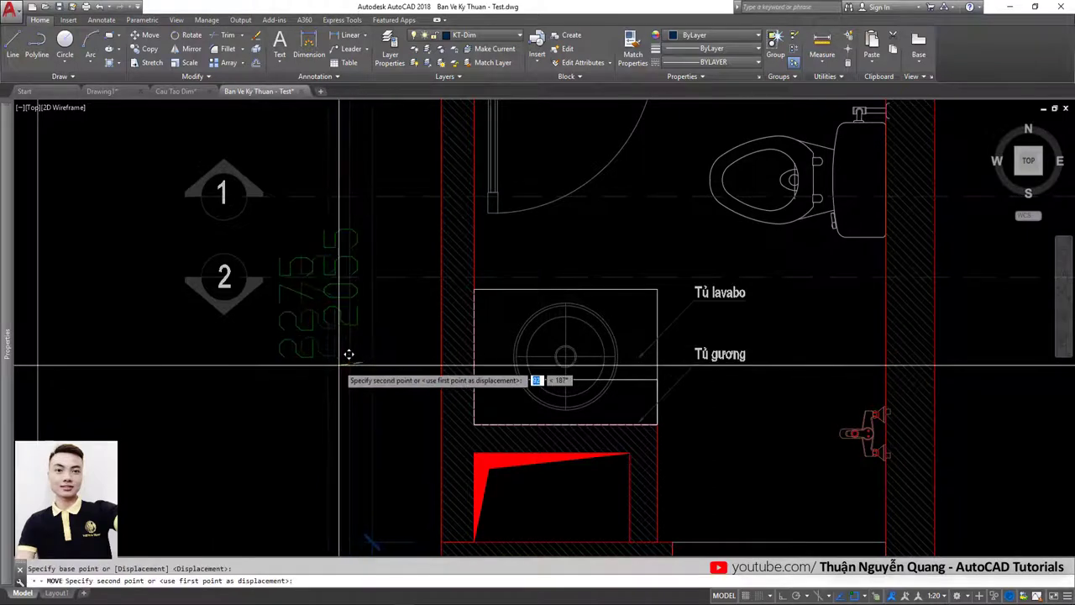
{"action": "scroll", "coordinate": [341, 335], "scroll_direction": "down", "scroll_amount": 5}
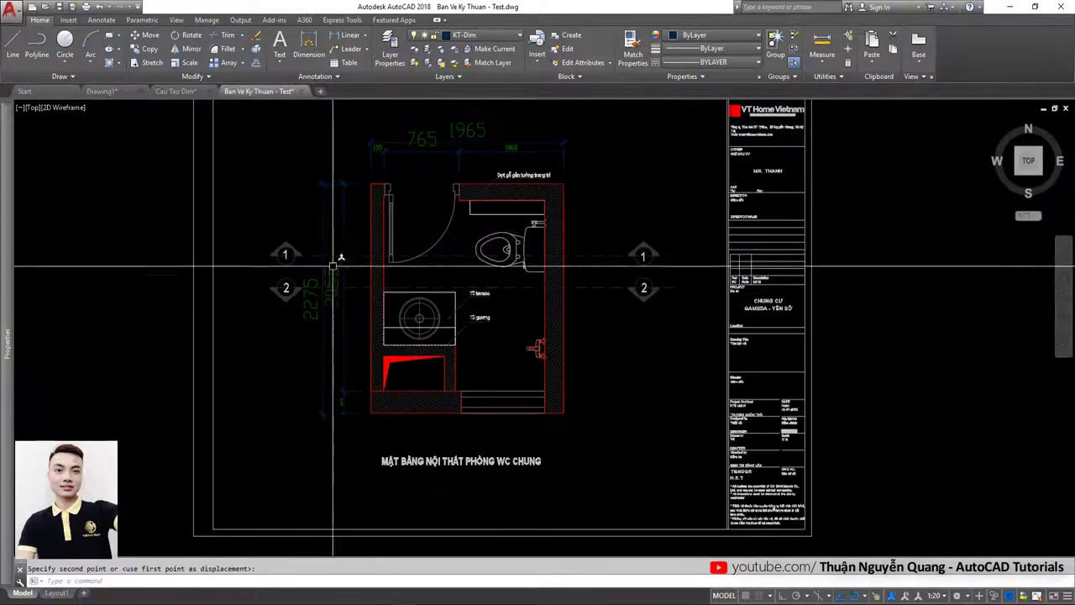
{"action": "scroll", "coordinate": [343, 286], "scroll_direction": "up", "scroll_amount": 2}
{"action": "scroll", "coordinate": [331, 335], "scroll_direction": "up", "scroll_amount": 2}
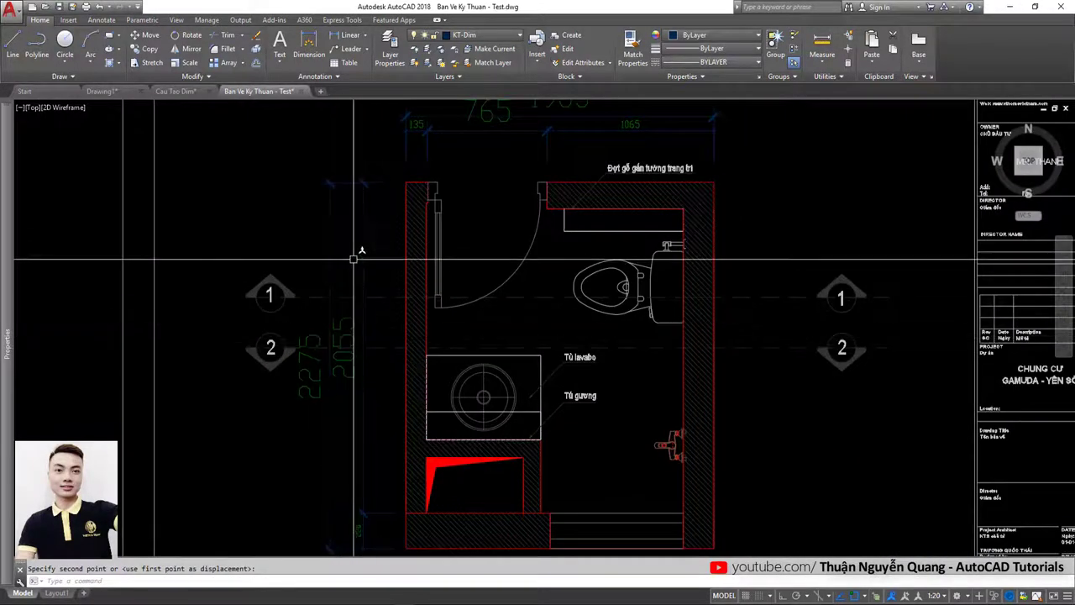
{"action": "middle_click_drag", "start_coordinate": [344, 410], "coordinate": [353, 379]}
{"action": "left_click", "coordinate": [352, 379]}
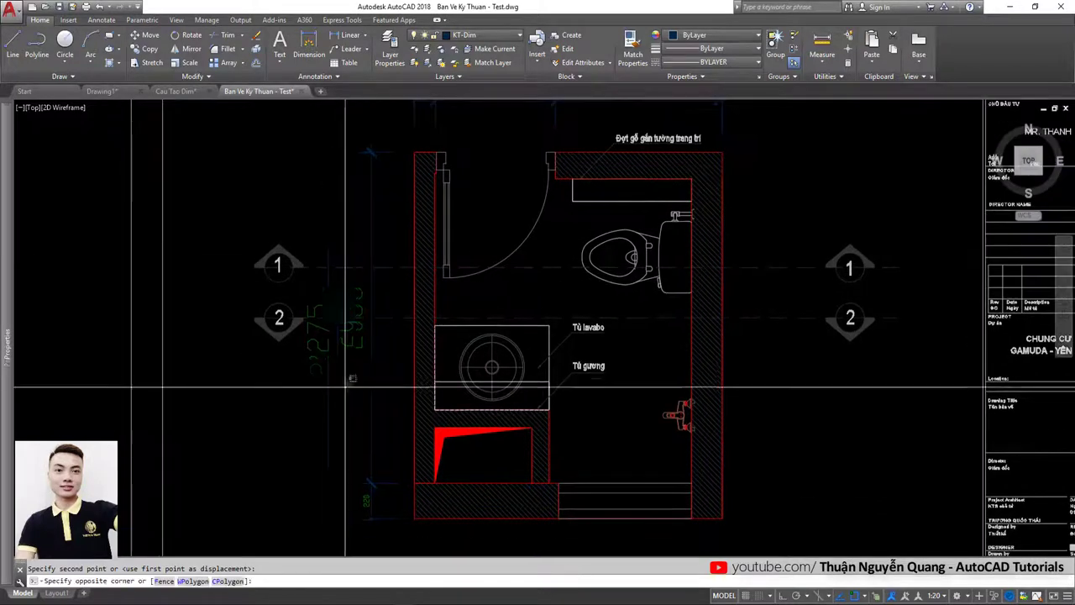
{"action": "left_click", "coordinate": [353, 418]}
{"action": "key", "text": "Return"}
{"action": "left_click", "coordinate": [353, 416]}
{"action": "left_click", "coordinate": [305, 367]}
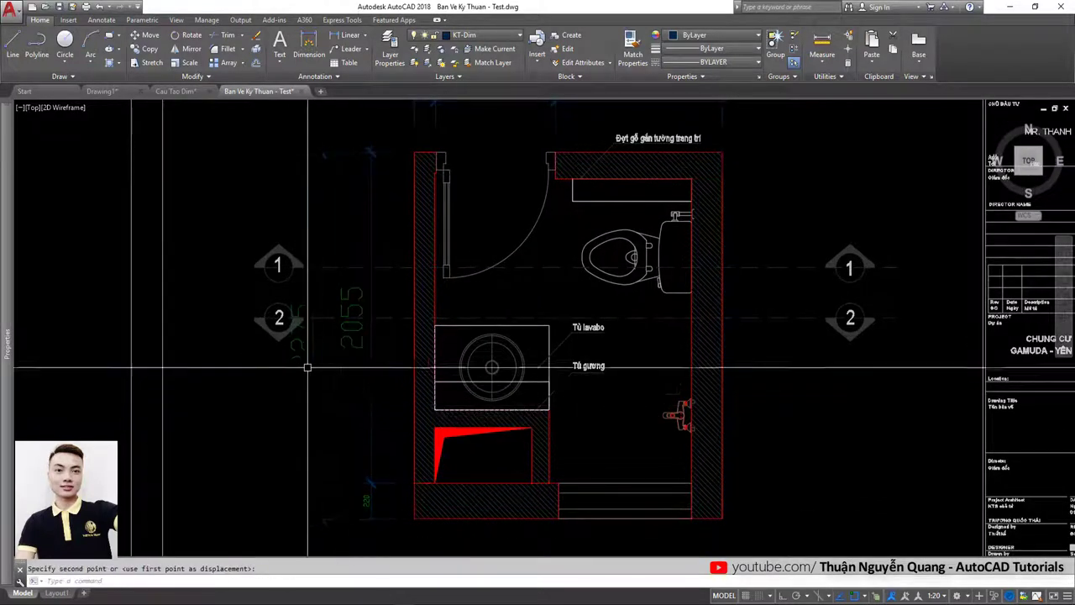
Step: Erase the two overlapping left vertical dimensions
{"action": "left_click", "coordinate": [446, 386]}
{"action": "left_click", "coordinate": [305, 384]}
{"action": "key", "text": "Delete"}
{"action": "scroll", "coordinate": [320, 349], "scroll_direction": "down", "scroll_amount": 3}
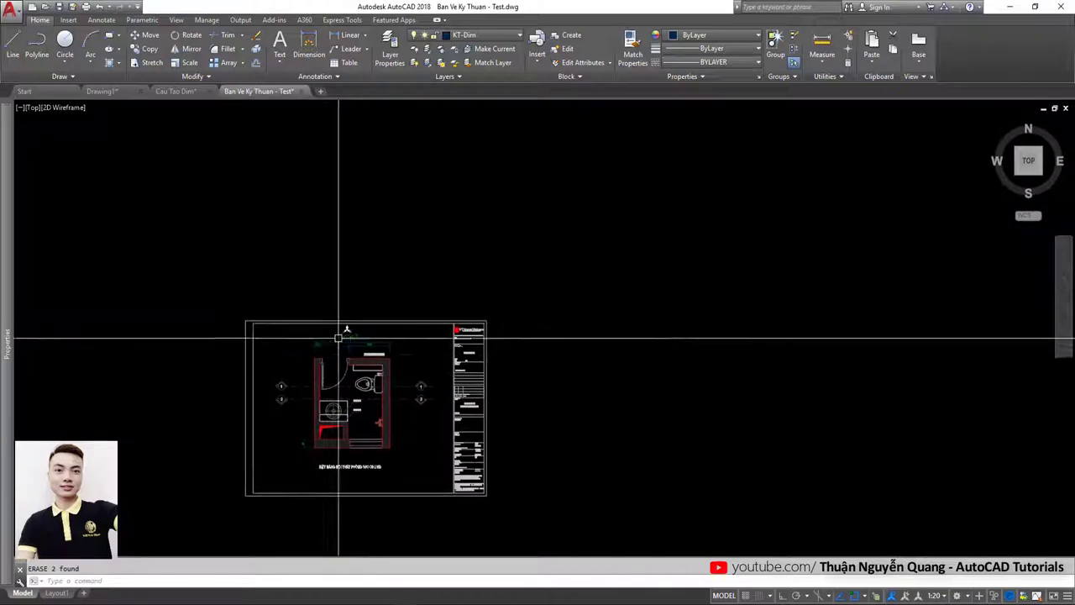
Step: Delete the top dimensions of the WC plan
{"action": "scroll", "coordinate": [370, 311], "scroll_direction": "up", "scroll_amount": 4}
{"action": "left_click", "coordinate": [369, 340]}
{"action": "left_click", "coordinate": [443, 344]}
{"action": "key", "text": "Delete"}
Step: Delete one more stray object from the plan sheet
{"action": "scroll", "coordinate": [439, 356], "scroll_direction": "down", "scroll_amount": 3}
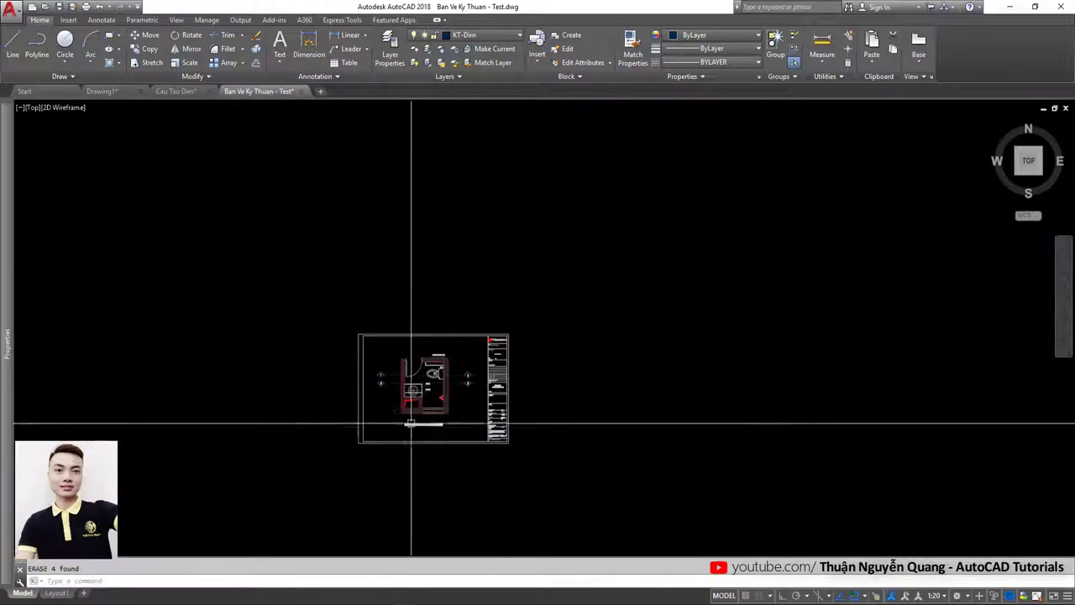
{"action": "scroll", "coordinate": [384, 372], "scroll_direction": "up", "scroll_amount": 2}
{"action": "scroll", "coordinate": [384, 356], "scroll_direction": "up", "scroll_amount": 3}
{"action": "left_click", "coordinate": [374, 361]}
{"action": "left_click", "coordinate": [384, 379]}
{"action": "key", "text": "Delete"}
{"action": "scroll", "coordinate": [384, 379], "scroll_direction": "down", "scroll_amount": 4}
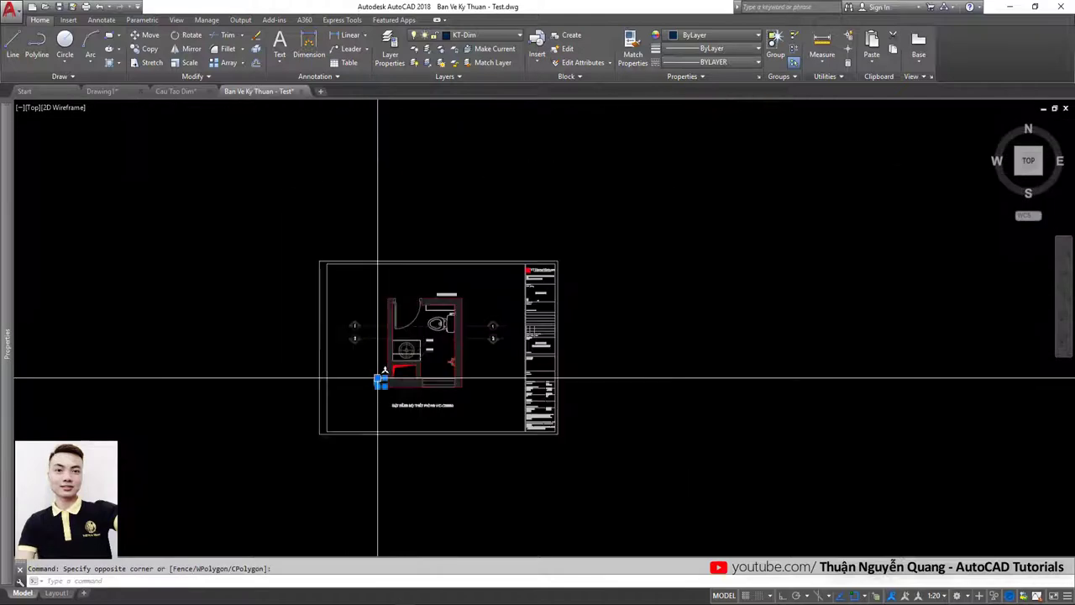
Step: Zoom and pan out to bring all the sheets into view
{"action": "mouse_move", "coordinate": [384, 379]}
{"action": "middle_mouse_down"}
{"action": "mouse_move", "coordinate": [425, 247]}
{"action": "mouse_move", "coordinate": [391, 367]}
{"action": "middle_mouse_up"}
{"action": "scroll", "coordinate": [351, 288], "scroll_direction": "up", "scroll_amount": 2}
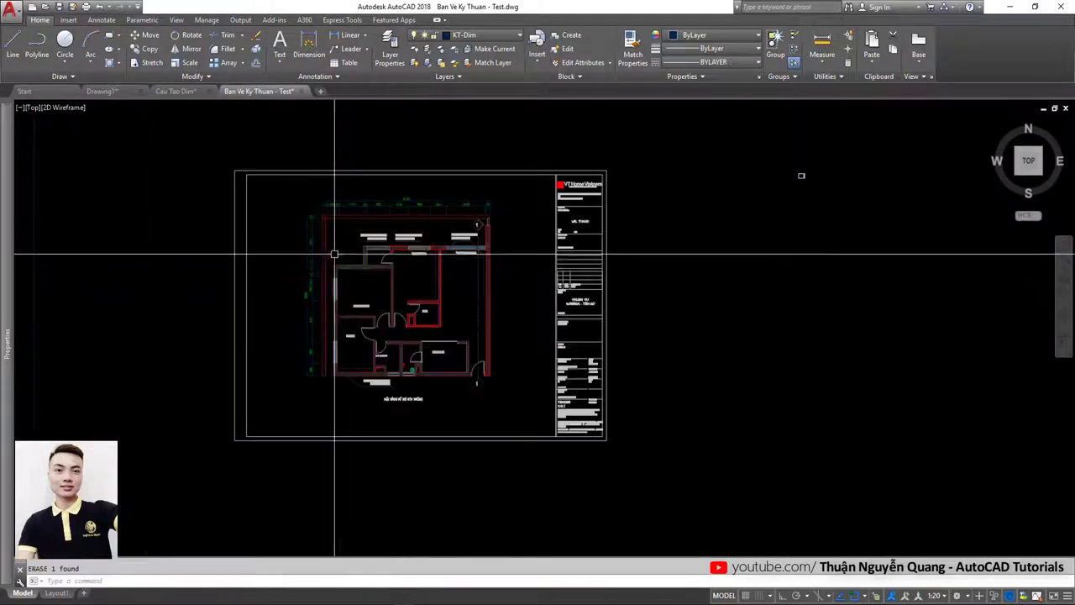
{"action": "scroll", "coordinate": [329, 204], "scroll_direction": "up", "scroll_amount": 4}
{"action": "scroll", "coordinate": [382, 168], "scroll_direction": "down", "scroll_amount": 8}
{"action": "scroll", "coordinate": [551, 173], "scroll_direction": "down", "scroll_amount": 1}
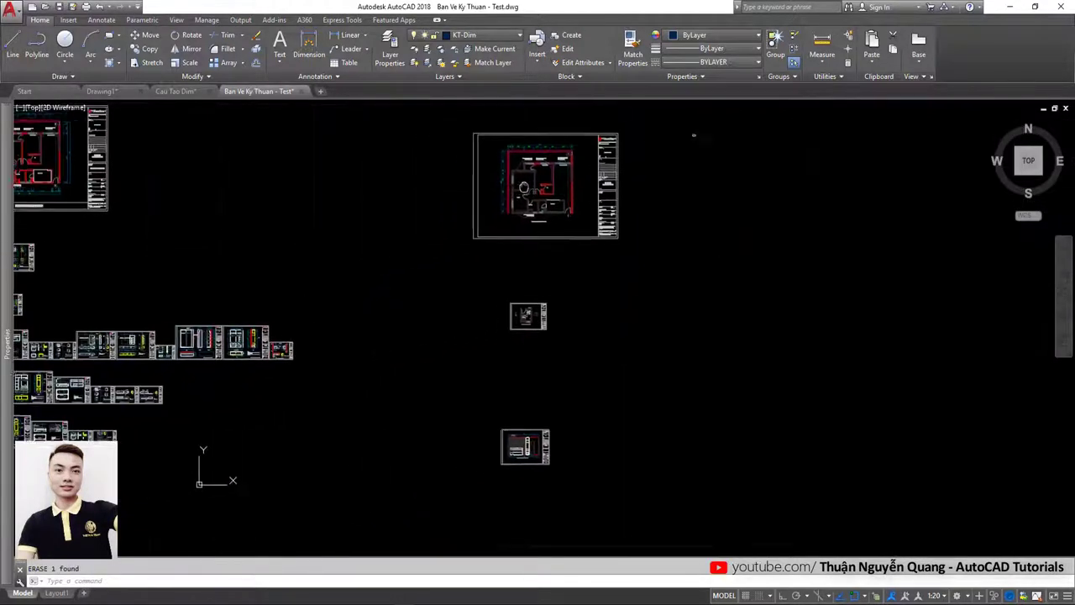
{"action": "scroll", "coordinate": [551, 173], "scroll_direction": "down", "scroll_amount": 3}
{"action": "middle_click_drag", "start_coordinate": [552, 173], "coordinate": [480, 240]}
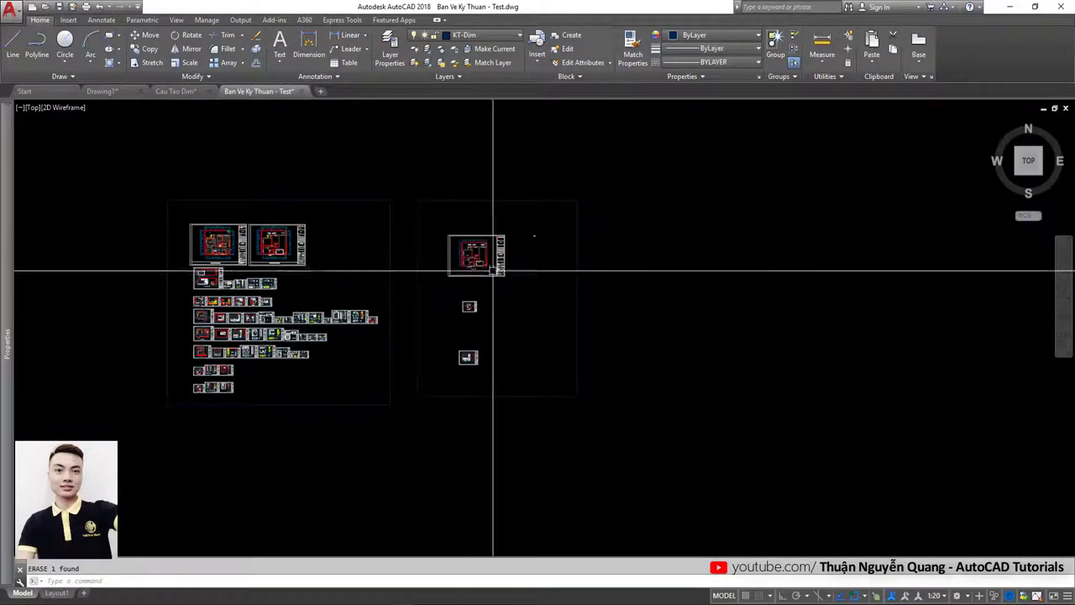
{"action": "scroll", "coordinate": [483, 281], "scroll_direction": "up", "scroll_amount": 2}
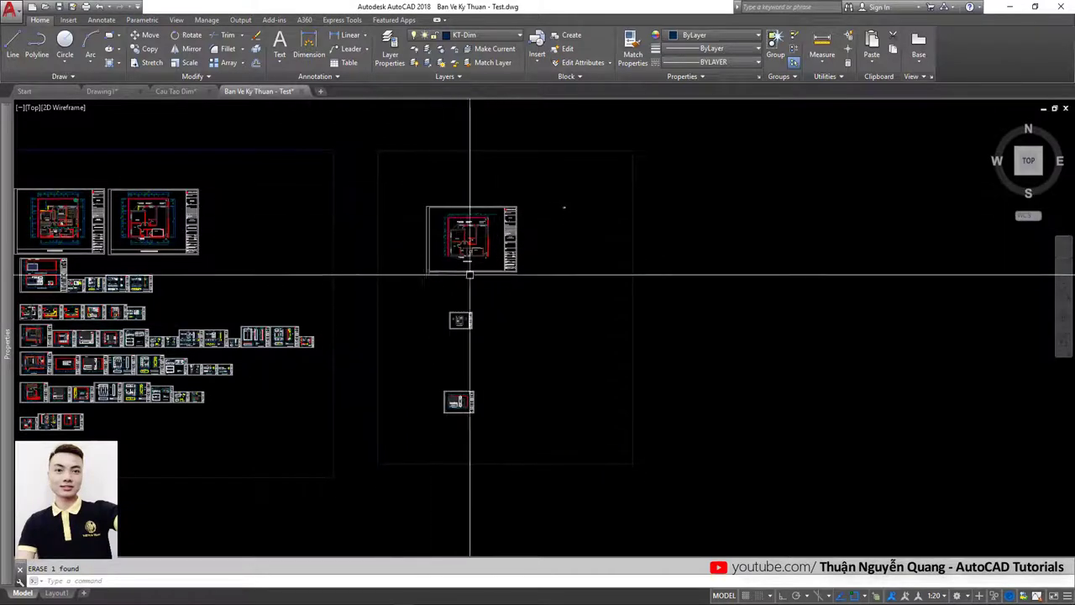
Step: Begin a rectangle with REC to the right of the sheets
{"action": "middle_click_drag", "start_coordinate": [672, 242], "coordinate": [437, 255]}
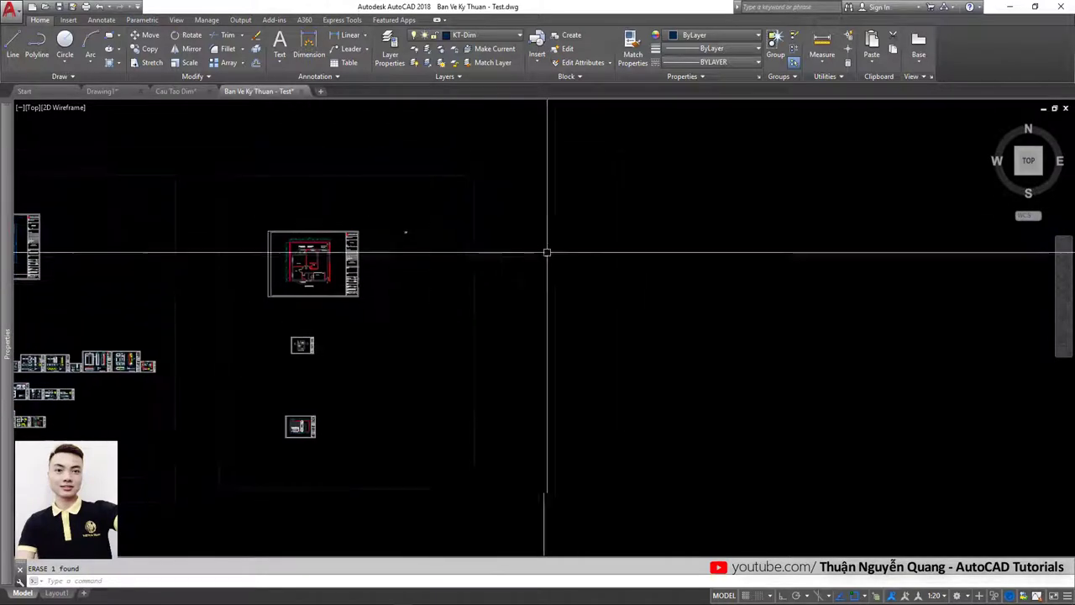
{"action": "type", "text": "rec"}
{"action": "key", "text": "Return"}
{"action": "left_click", "coordinate": [437, 161]}
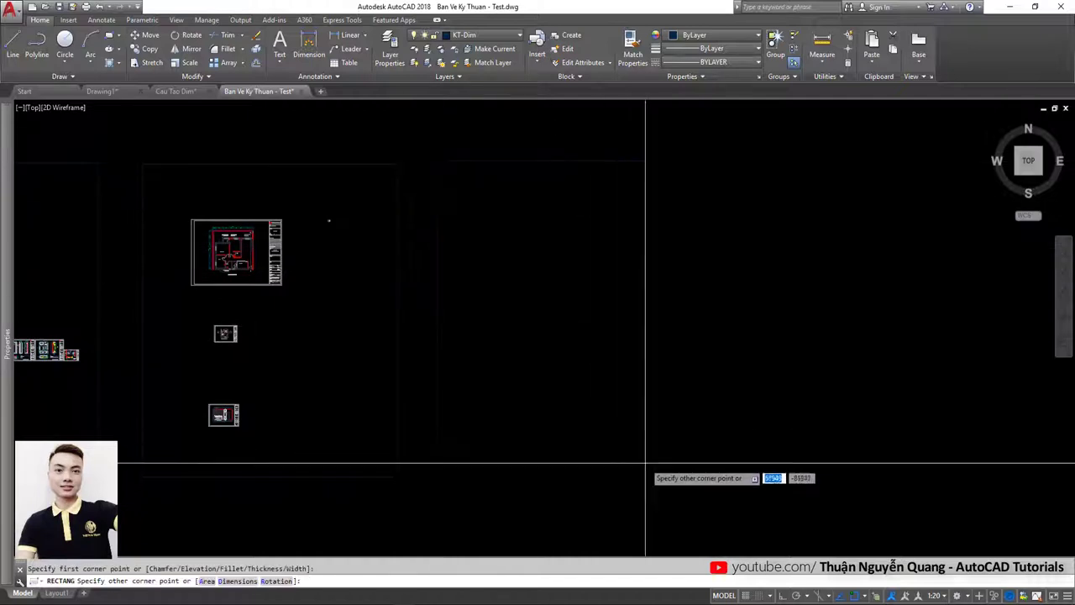
{"action": "key", "text": "Escape"}
{"action": "scroll", "coordinate": [328, 223], "scroll_direction": "up", "scroll_amount": 2}
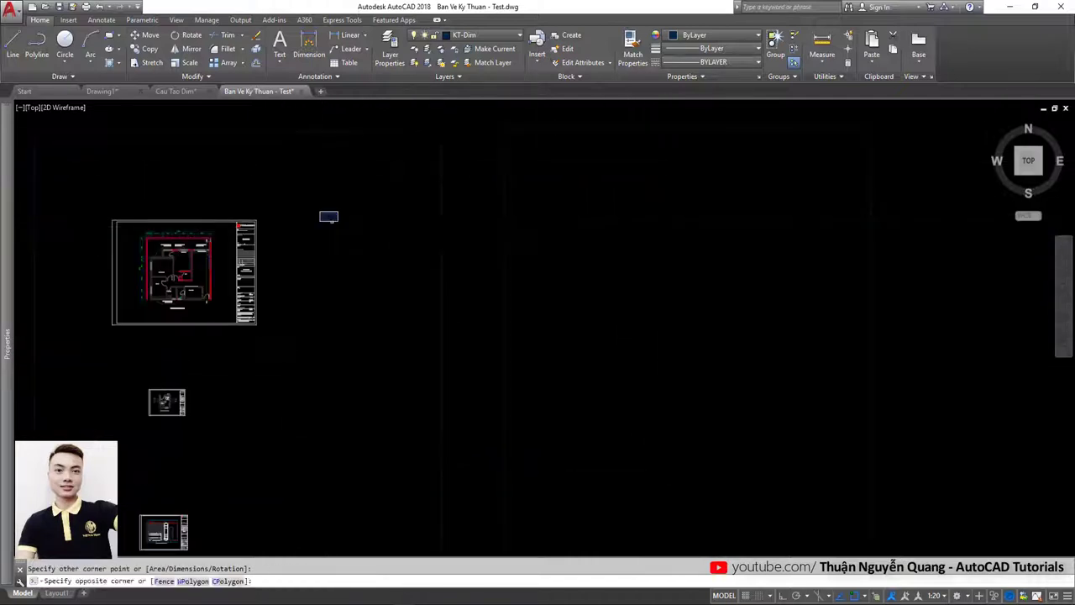
Step: Move the small new object with M
{"action": "left_click", "coordinate": [332, 223]}
{"action": "left_click", "coordinate": [354, 246]}
{"action": "type", "text": "m"}
{"action": "key", "text": "Return"}
{"action": "left_click", "coordinate": [332, 223]}
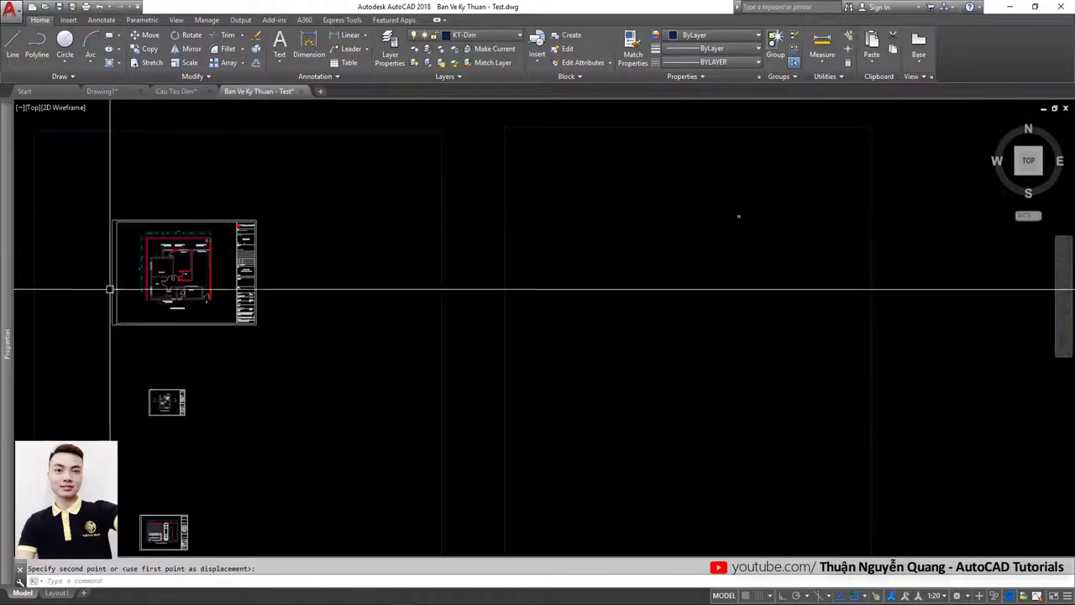
{"action": "scroll", "coordinate": [122, 243], "scroll_direction": "up", "scroll_amount": 2}
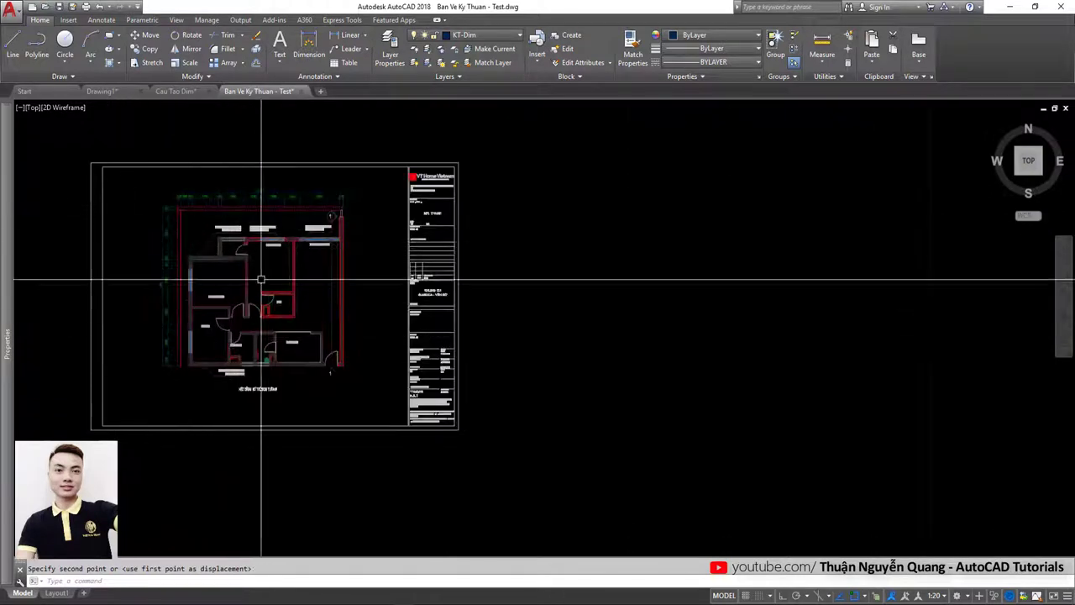
{"action": "scroll", "coordinate": [267, 252], "scroll_direction": "down", "scroll_amount": 1}
{"action": "scroll", "coordinate": [267, 252], "scroll_direction": "down", "scroll_amount": 2}
{"action": "scroll", "coordinate": [605, 262], "scroll_direction": "up", "scroll_amount": 5}
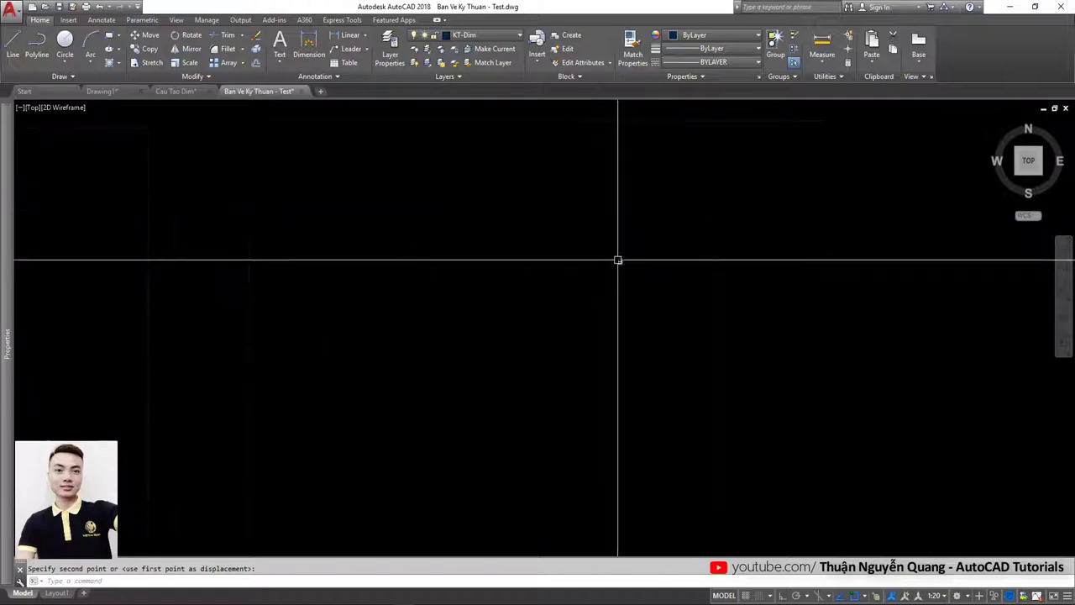
Step: Try a selection window near the frame, then cancel it
{"action": "left_click", "coordinate": [619, 257]}
{"action": "left_click", "coordinate": [647, 275]}
{"action": "scroll", "coordinate": [646, 260], "scroll_direction": "up", "scroll_amount": 4}
{"action": "scroll", "coordinate": [610, 259], "scroll_direction": "up", "scroll_amount": 6}
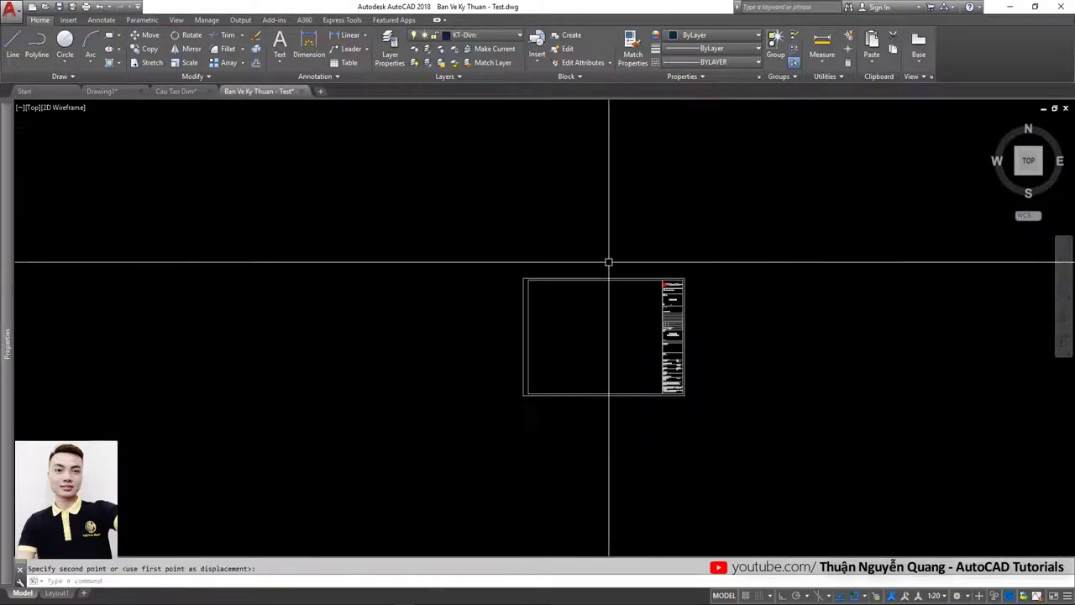
{"action": "key", "text": "Escape"}
{"action": "scroll", "coordinate": [629, 278], "scroll_direction": "down", "scroll_amount": 5}
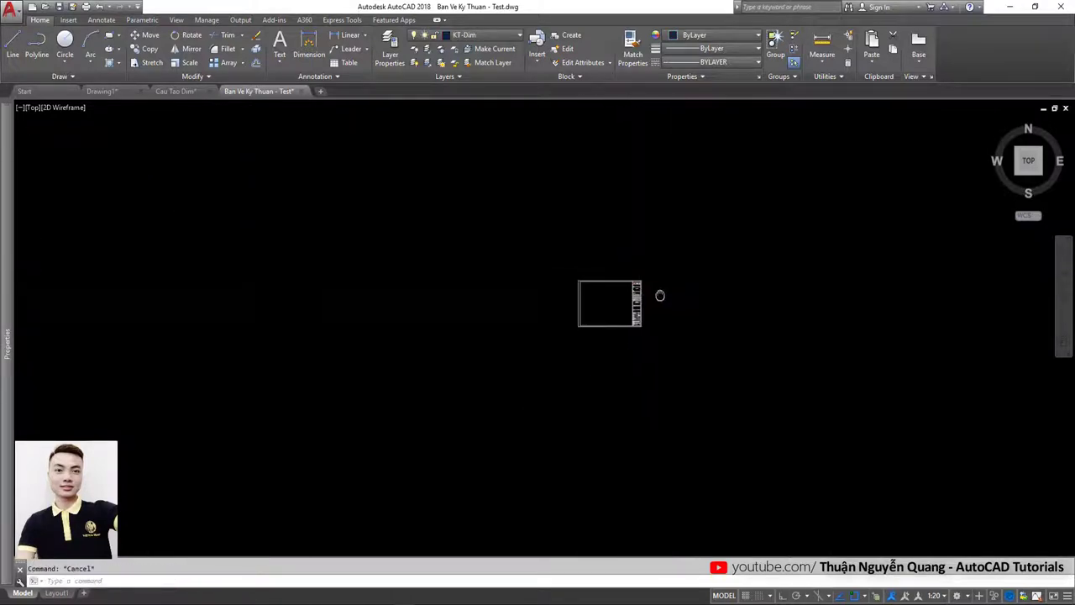
{"action": "middle_click_drag", "start_coordinate": [657, 295], "coordinate": [600, 288]}
Step: Draw a 420 by 297 rectangle and move it beside the sheet frame
{"action": "left_click", "coordinate": [616, 275]}
{"action": "type", "text": "420"}
{"action": "type", "text": "297"}
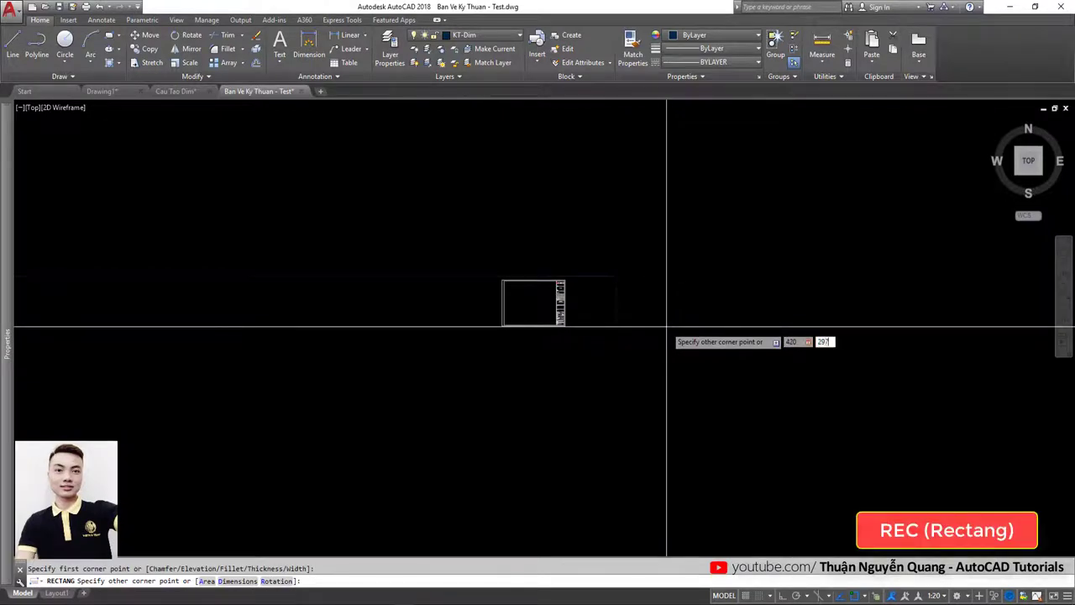
{"action": "key", "text": "Return"}
{"action": "left_click", "coordinate": [647, 276]}
{"action": "type", "text": "m"}
{"action": "key", "text": "Return"}
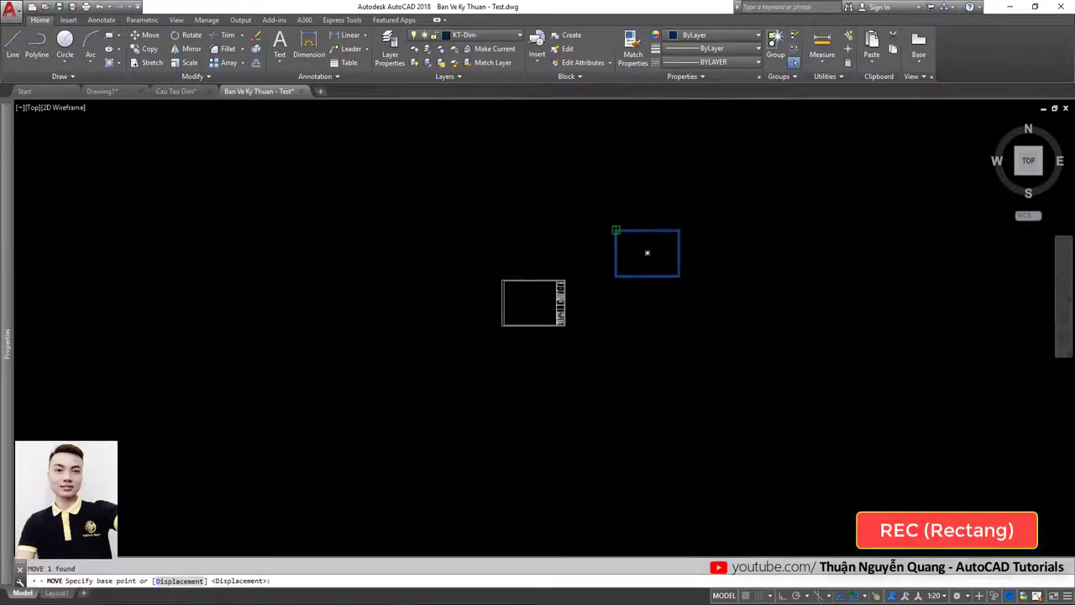
{"action": "left_click", "coordinate": [614, 228]}
{"action": "scroll", "coordinate": [571, 272], "scroll_direction": "up", "scroll_amount": 5}
{"action": "left_click", "coordinate": [573, 273]}
{"action": "scroll", "coordinate": [626, 297], "scroll_direction": "up", "scroll_amount": 3}
Step: Snap the rectangle onto the sheet frame's corner
{"action": "left_click", "coordinate": [739, 316]}
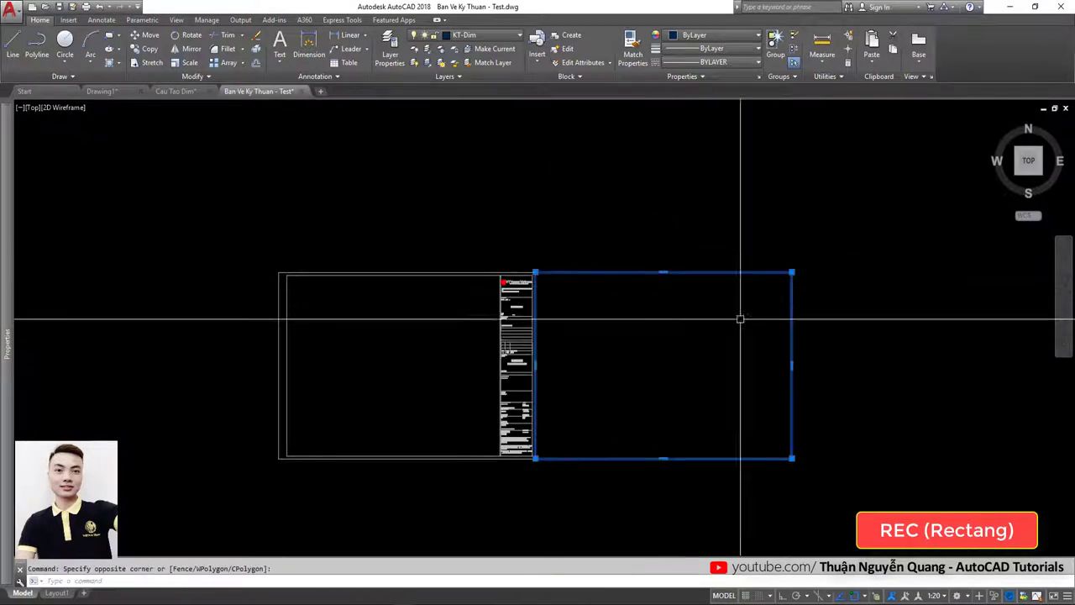
{"action": "left_click", "coordinate": [797, 278]}
{"action": "type", "text": "m"}
{"action": "key", "text": "Return"}
{"action": "left_click", "coordinate": [530, 273]}
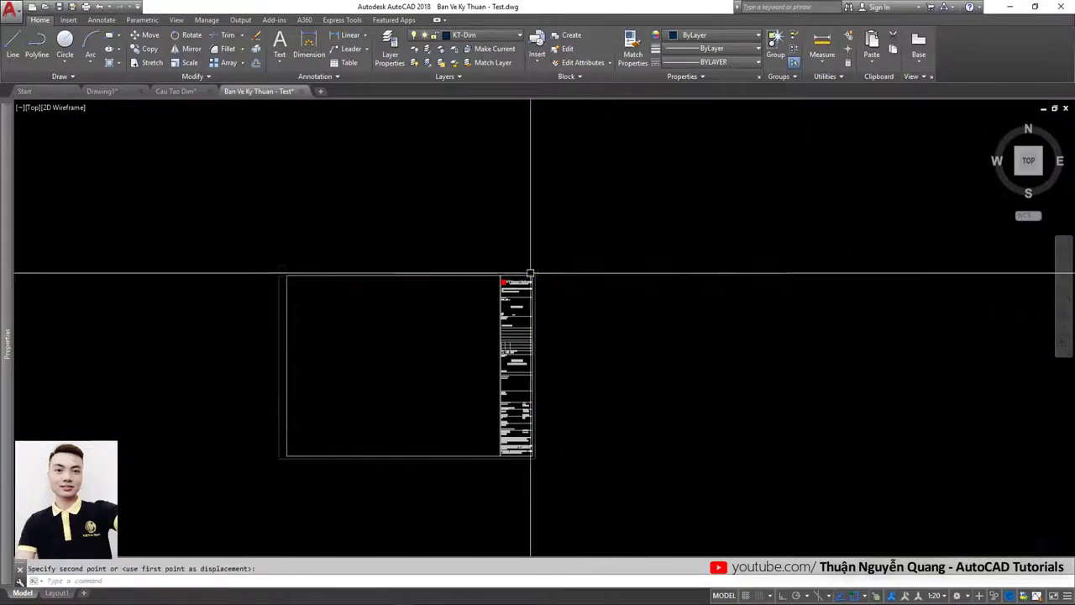
{"action": "left_click", "coordinate": [475, 272]}
{"action": "type", "text": "m"}
{"action": "key", "text": "Return"}
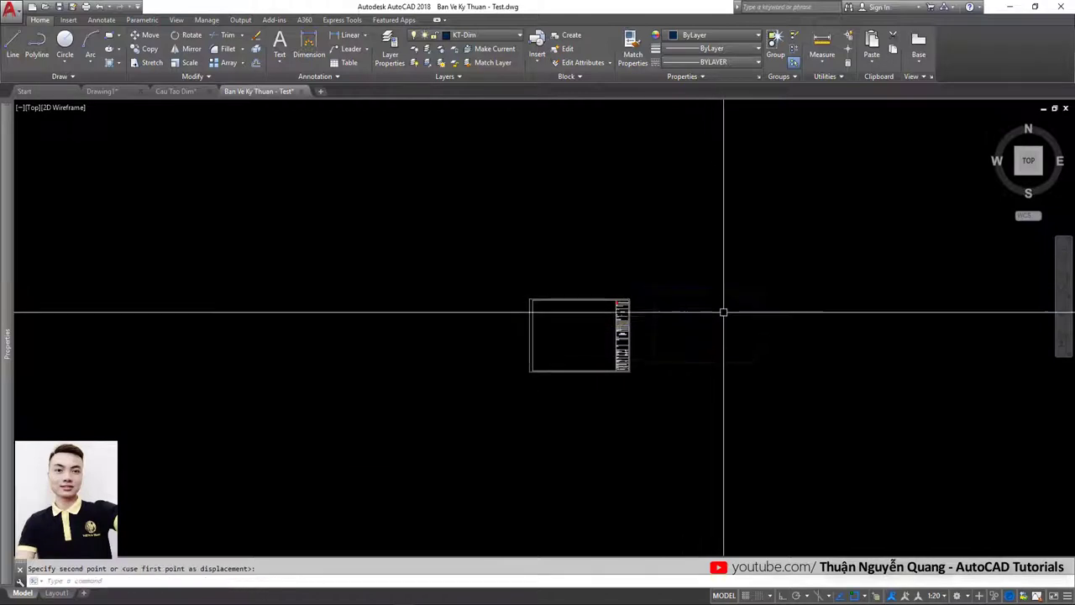
{"action": "key", "text": "Escape"}
Step: Move the sheet frame into place around the floor plan
{"action": "left_click", "coordinate": [658, 278]}
{"action": "left_click", "coordinate": [593, 313]}
{"action": "key", "text": "Return"}
{"action": "left_click", "coordinate": [593, 313]}
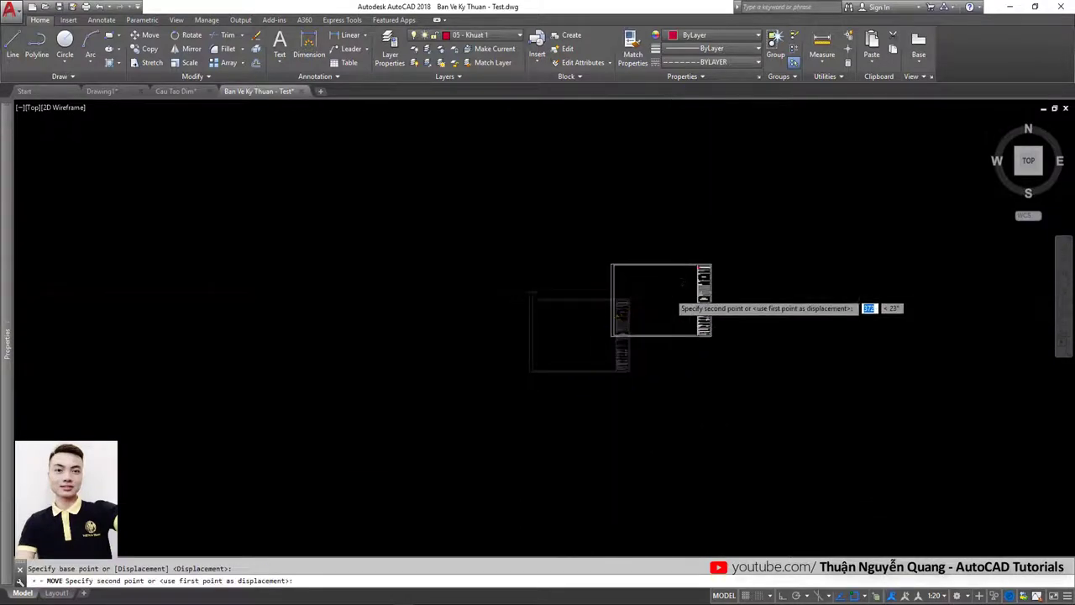
{"action": "scroll", "coordinate": [701, 290], "scroll_direction": "down", "scroll_amount": 3}
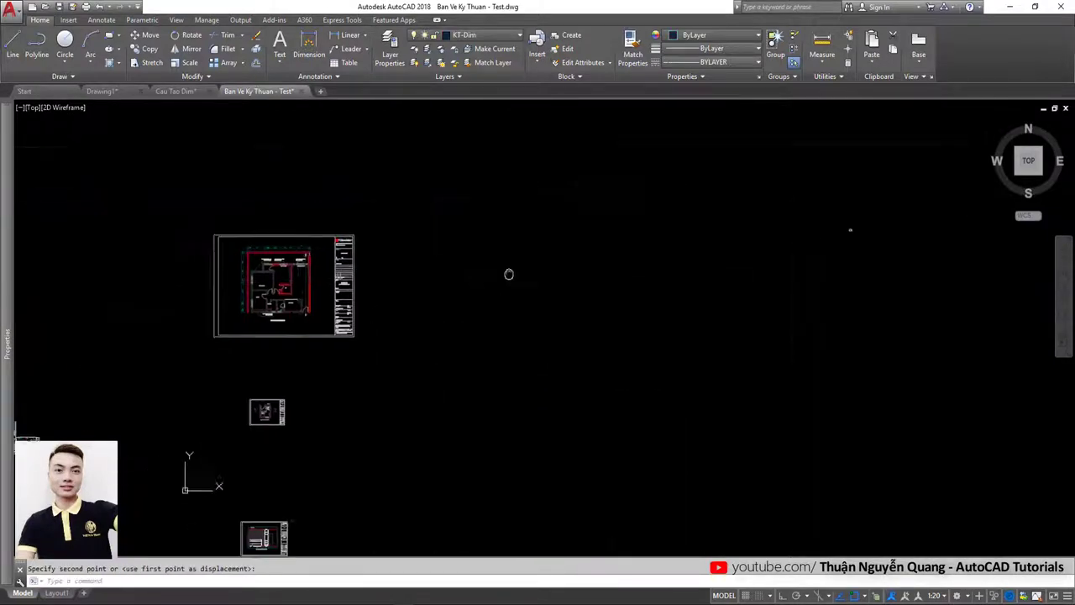
{"action": "scroll", "coordinate": [437, 252], "scroll_direction": "up", "scroll_amount": 2}
{"action": "left_click", "coordinate": [364, 230]}
Step: Copy the framed floor plan and both WC drawings to the right with CO
{"action": "left_click", "coordinate": [403, 193]}
{"action": "scroll", "coordinate": [366, 250], "scroll_direction": "down", "scroll_amount": 4}
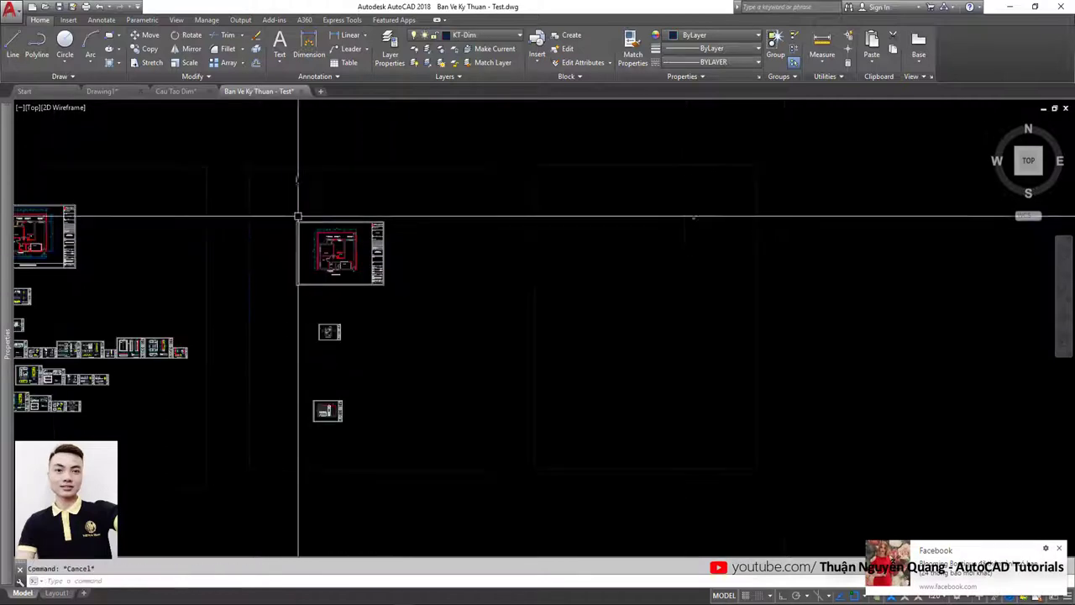
{"action": "left_click", "coordinate": [408, 422]}
{"action": "type", "text": "co"}
{"action": "key", "text": "Return"}
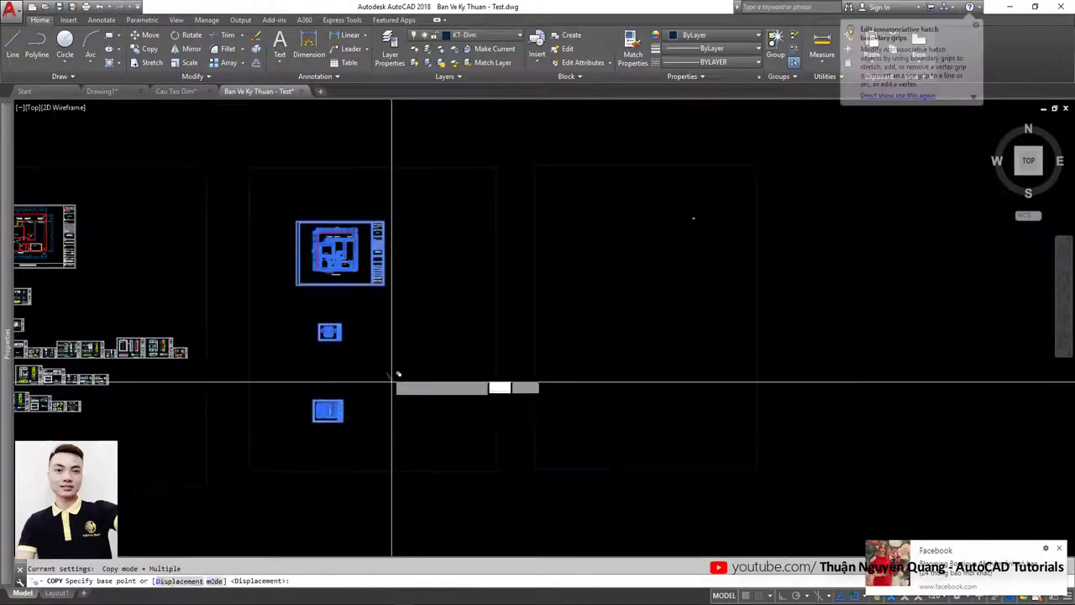
{"action": "left_click", "coordinate": [396, 384]}
{"action": "left_click", "coordinate": [649, 384]}
{"action": "key", "text": "Escape"}
{"action": "scroll", "coordinate": [370, 324], "scroll_direction": "up", "scroll_amount": 3}
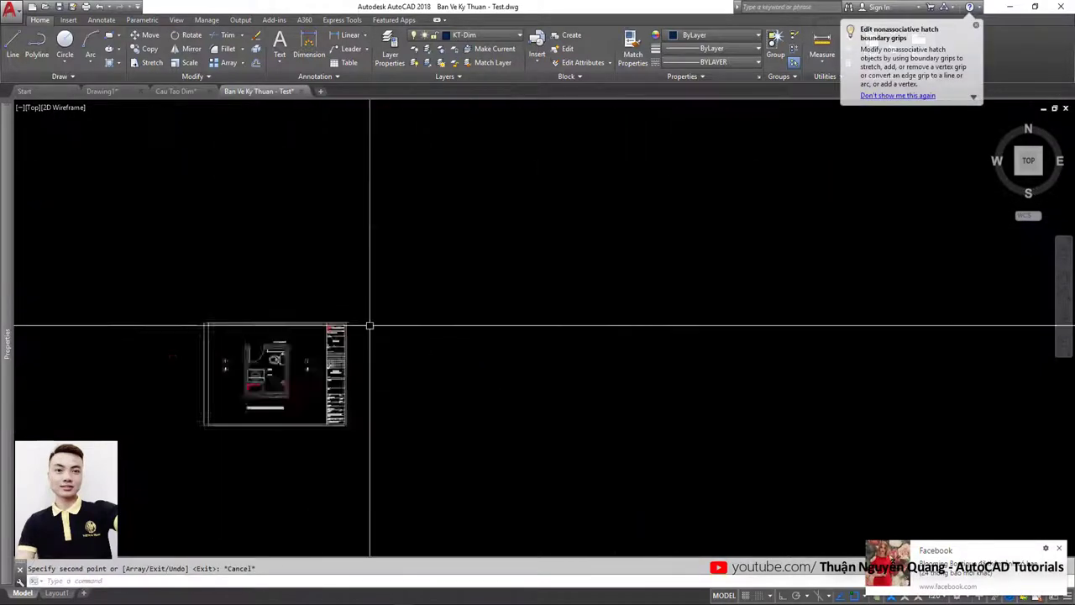
{"action": "scroll", "coordinate": [369, 324], "scroll_direction": "up", "scroll_amount": 1}
{"action": "scroll", "coordinate": [437, 336], "scroll_direction": "down", "scroll_amount": 5}
{"action": "scroll", "coordinate": [836, 389], "scroll_direction": "up", "scroll_amount": 2}
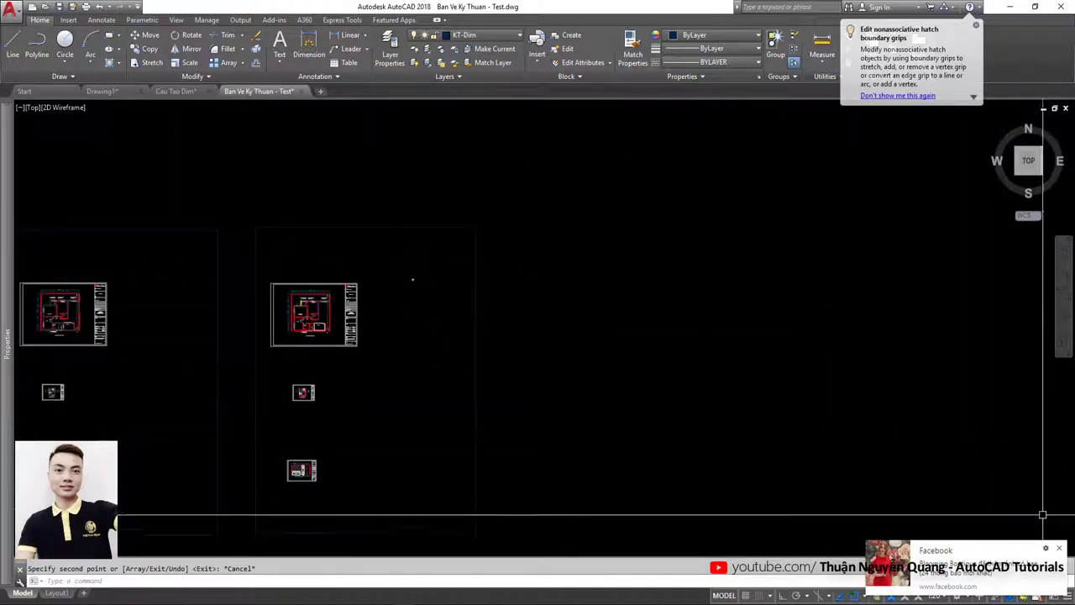
Step: Erase the copied title-block frames around the floor plan and the lower WC drawing
{"action": "scroll", "coordinate": [417, 256], "scroll_direction": "up", "scroll_amount": 2}
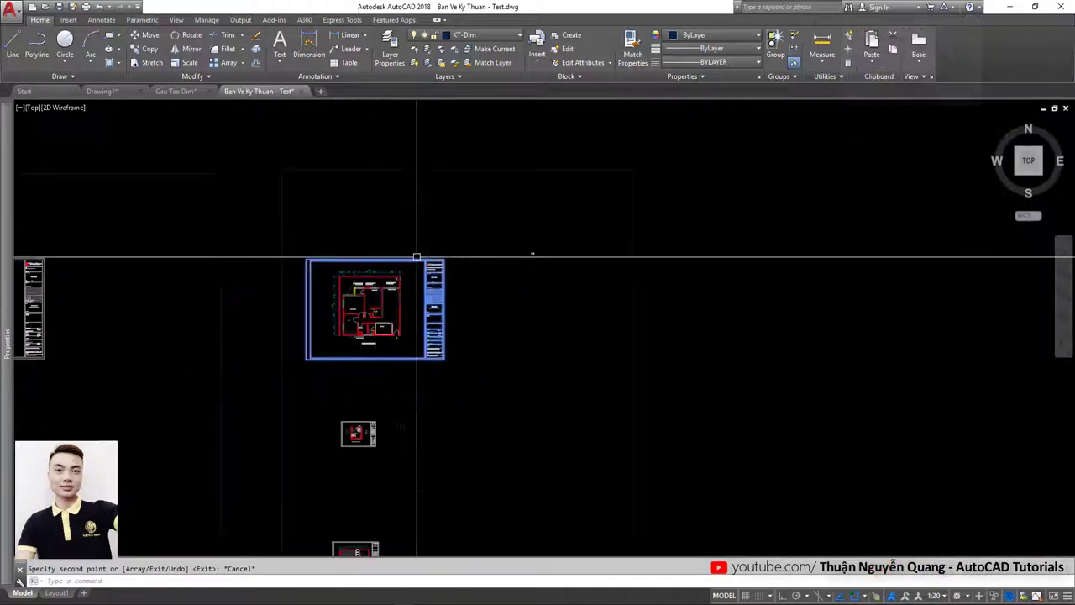
{"action": "left_click", "coordinate": [417, 256]}
{"action": "key", "text": "Delete"}
{"action": "middle_click_drag", "start_coordinate": [379, 456], "coordinate": [405, 366]}
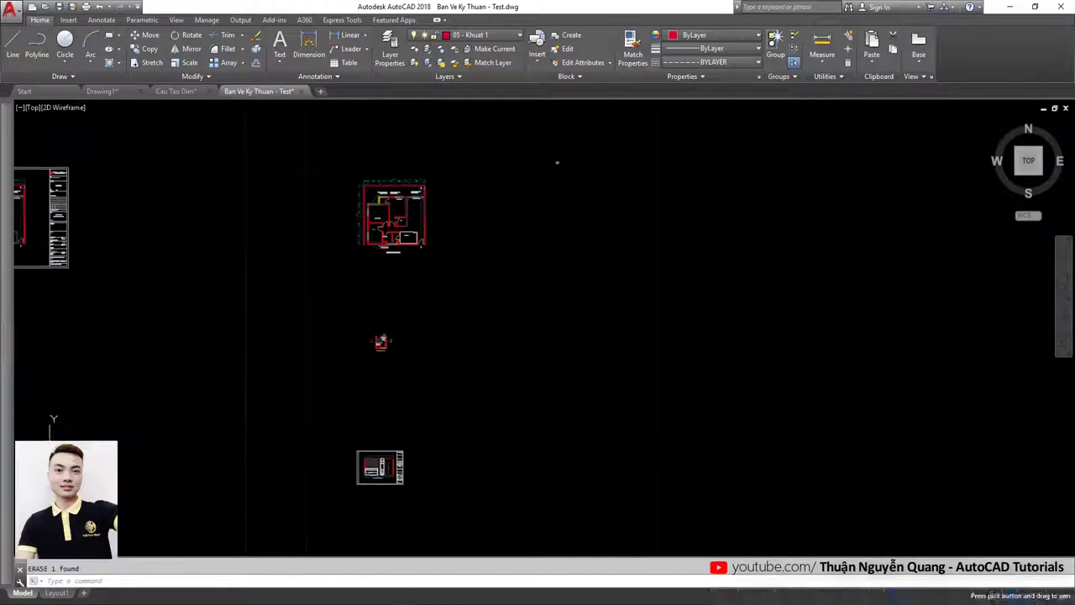
{"action": "left_click", "coordinate": [396, 453]}
{"action": "key", "text": "Delete"}
Step: Crossing-select the dimension pieces on the copied plans and delete them
{"action": "scroll", "coordinate": [395, 453], "scroll_direction": "up", "scroll_amount": 2}
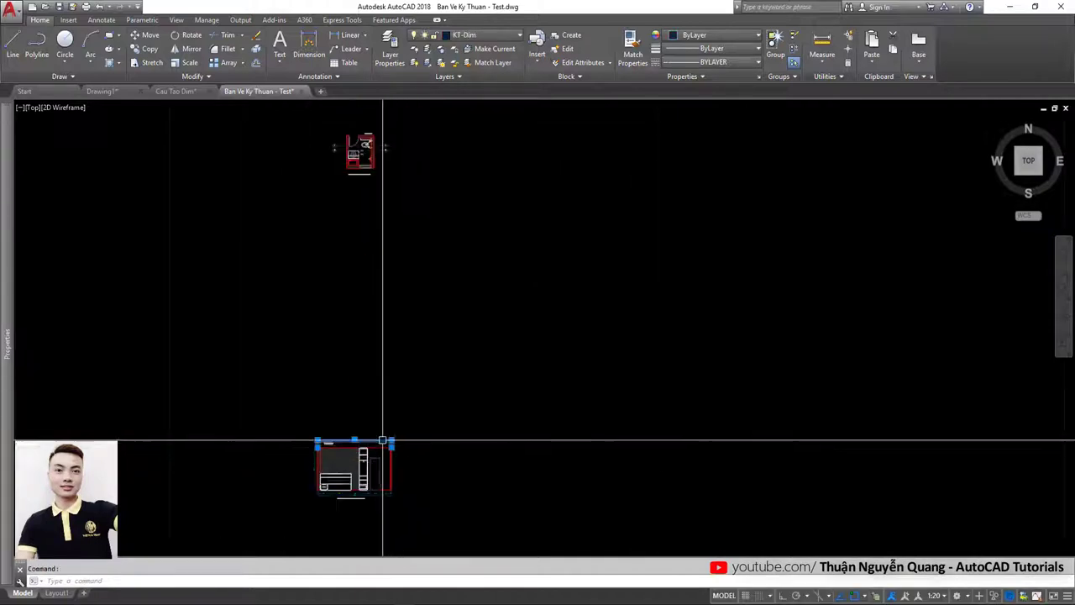
{"action": "scroll", "coordinate": [382, 440], "scroll_direction": "down", "scroll_amount": 2}
{"action": "left_click", "coordinate": [433, 139]}
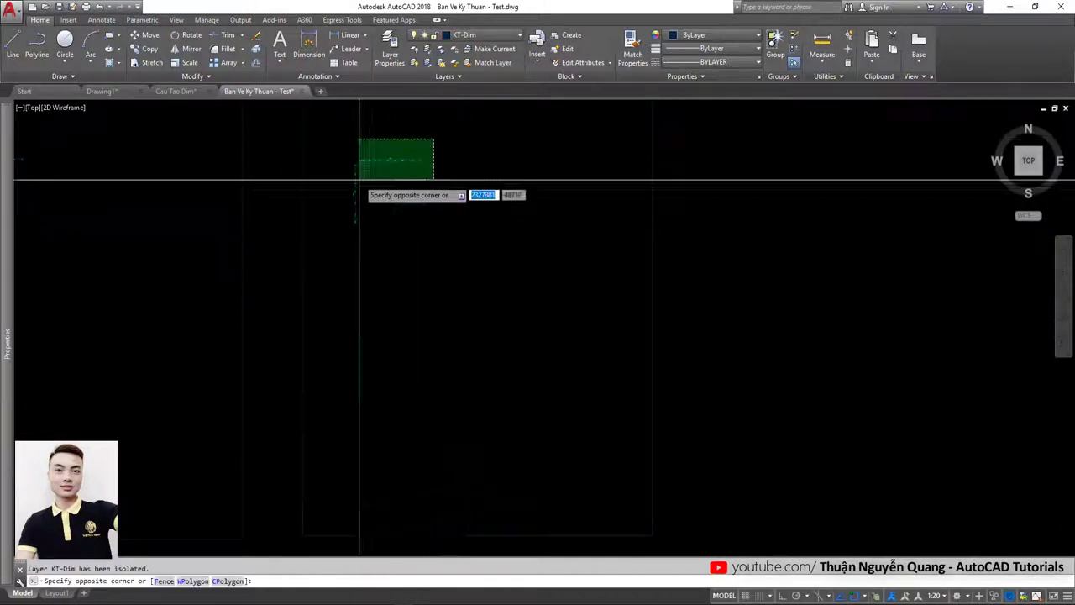
{"action": "left_click", "coordinate": [340, 493]}
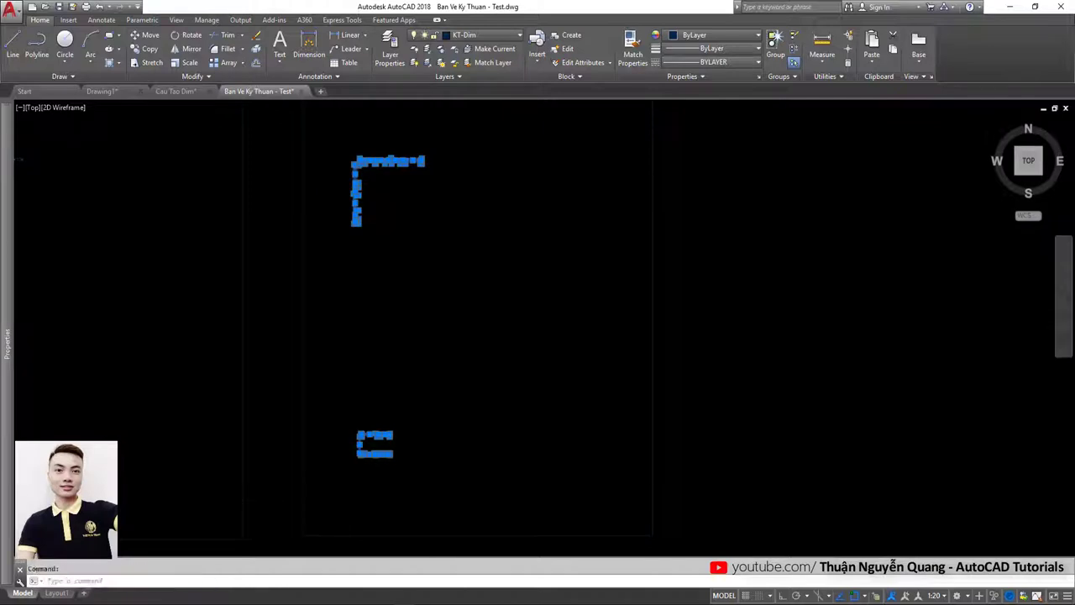
{"action": "key", "text": "Delete"}
{"action": "scroll", "coordinate": [367, 395], "scroll_direction": "down", "scroll_amount": 2}
{"action": "scroll", "coordinate": [379, 307], "scroll_direction": "up", "scroll_amount": 2}
{"action": "scroll", "coordinate": [382, 312], "scroll_direction": "up", "scroll_amount": 2}
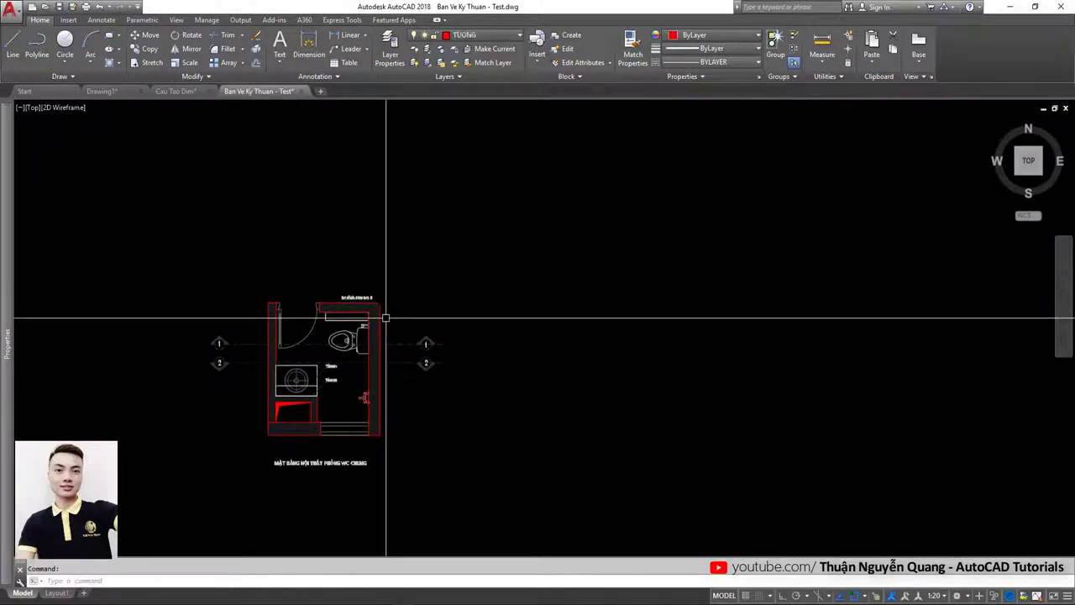
{"action": "scroll", "coordinate": [394, 315], "scroll_direction": "down", "scroll_amount": 3}
{"action": "scroll", "coordinate": [412, 210], "scroll_direction": "up", "scroll_amount": 3}
{"action": "scroll", "coordinate": [424, 277], "scroll_direction": "down", "scroll_amount": 3}
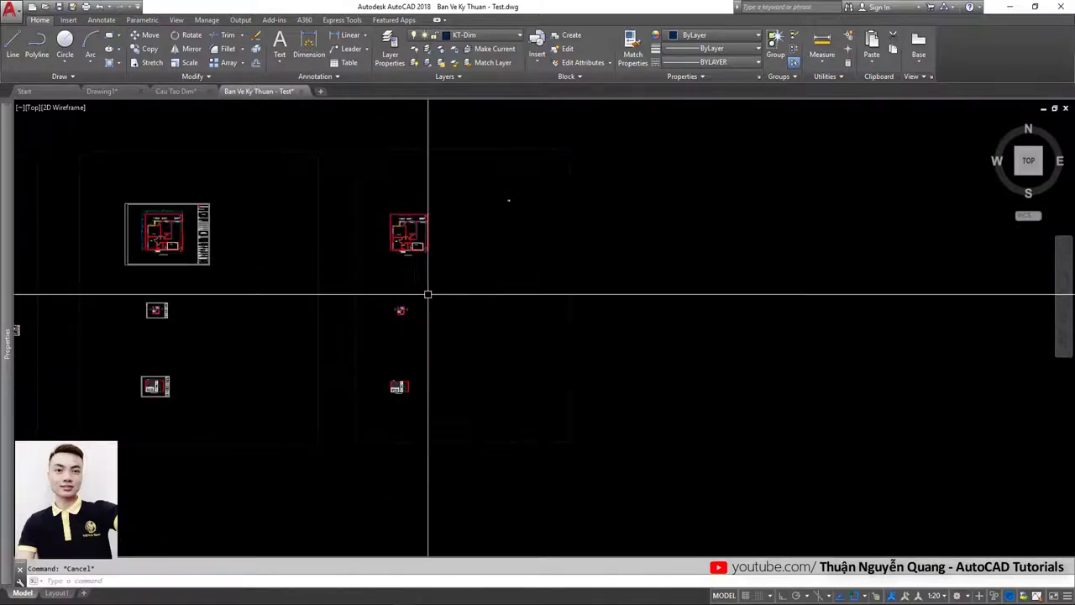
Step: Begin moving the right-column drawings with M, then cancel the move
{"action": "left_click", "coordinate": [433, 380]}
{"action": "left_click", "coordinate": [394, 192]}
{"action": "type", "text": "m"}
{"action": "key", "text": "Return"}
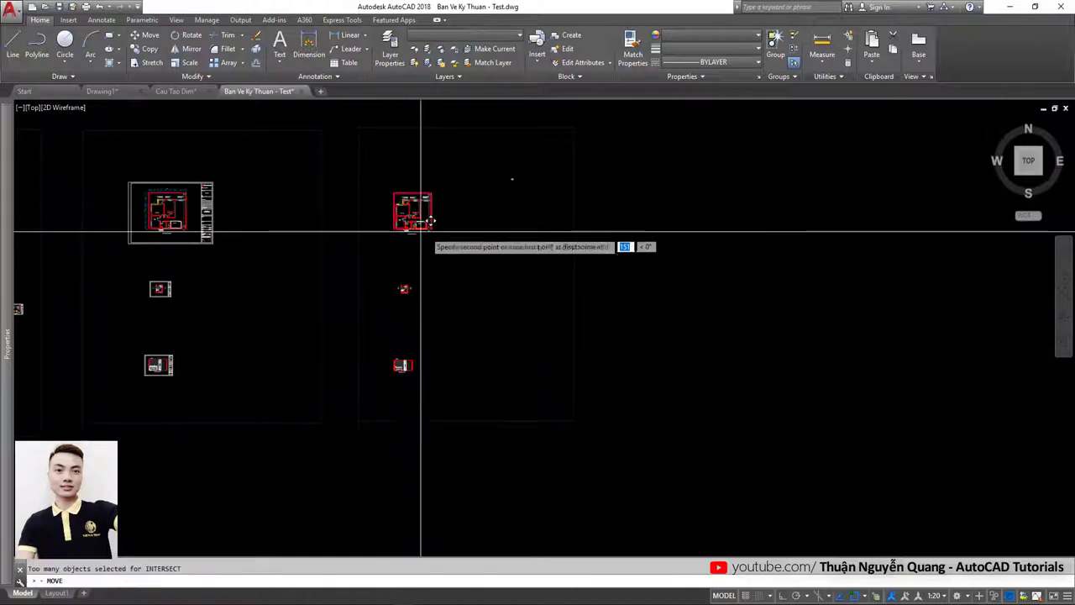
{"action": "left_click", "coordinate": [420, 233]}
{"action": "scroll", "coordinate": [471, 187], "scroll_direction": "up", "scroll_amount": 4}
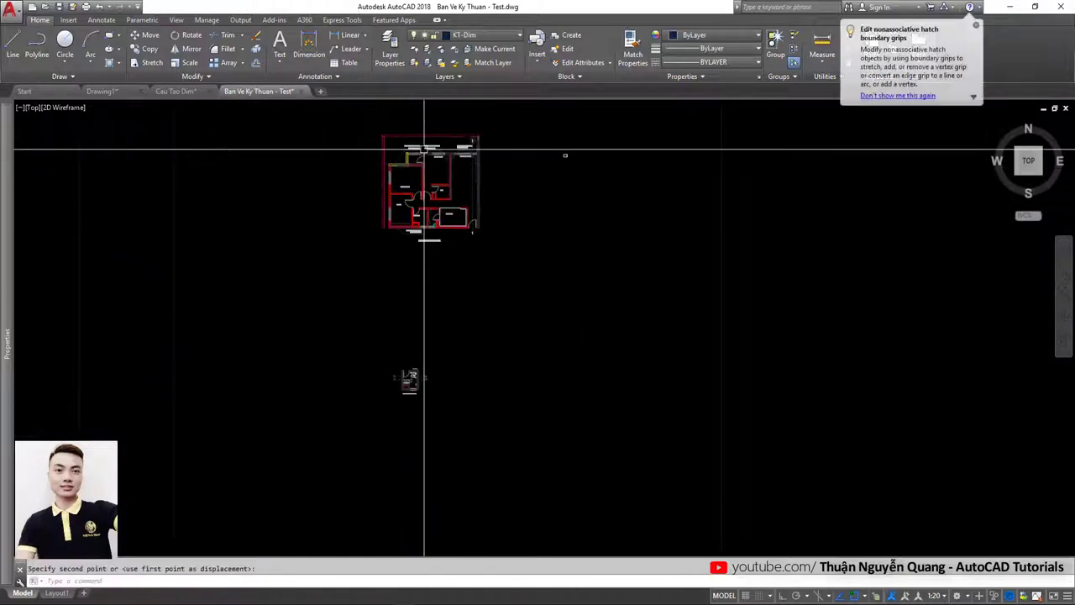
{"action": "scroll", "coordinate": [418, 216], "scroll_direction": "up", "scroll_amount": 2}
{"action": "scroll", "coordinate": [655, 211], "scroll_direction": "up", "scroll_amount": 3}
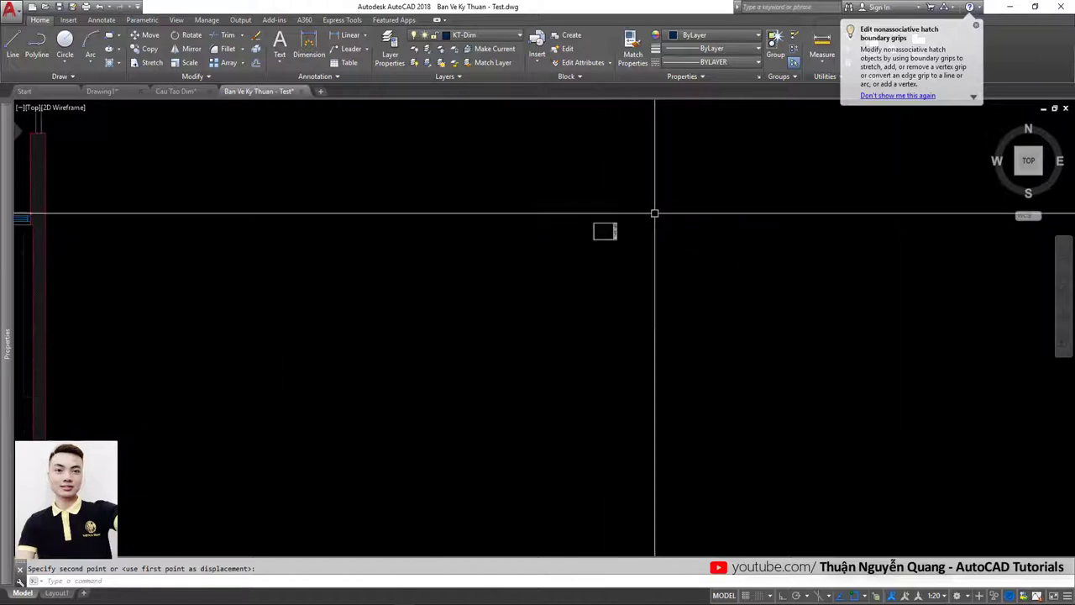
{"action": "scroll", "coordinate": [655, 211], "scroll_direction": "up", "scroll_amount": 2}
{"action": "key", "text": "Escape"}
{"action": "scroll", "coordinate": [295, 245], "scroll_direction": "down", "scroll_amount": 5}
Step: Window-select the floor plan and scale it with SC, which mistakenly enlarges it by 60
{"action": "scroll", "coordinate": [409, 233], "scroll_direction": "down", "scroll_amount": 3}
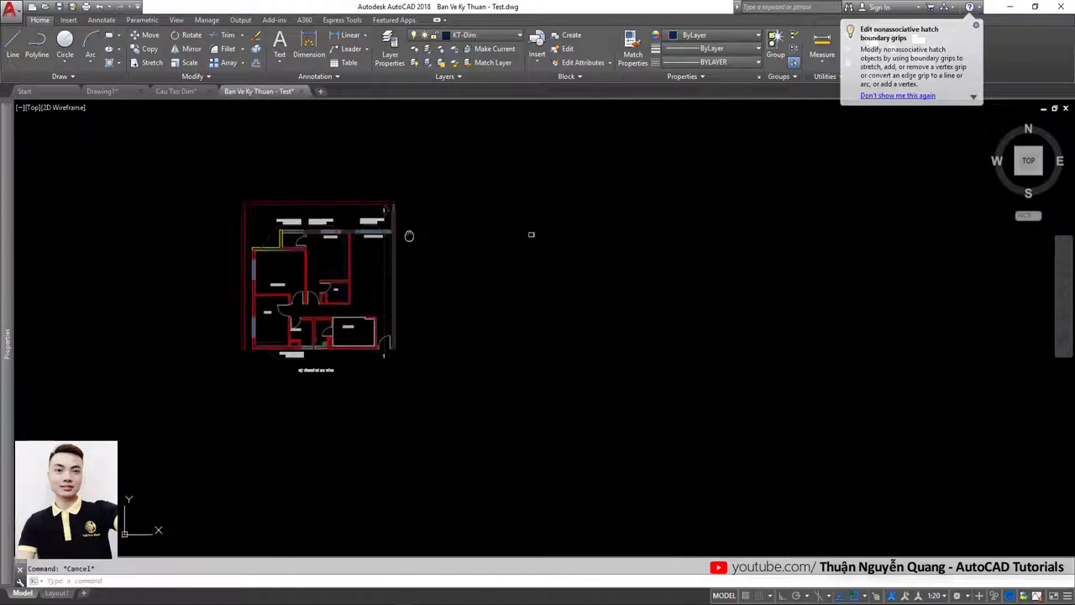
{"action": "left_click", "coordinate": [244, 193]}
{"action": "left_click", "coordinate": [427, 382]}
{"action": "type", "text": "sc"}
{"action": "key", "text": "Return"}
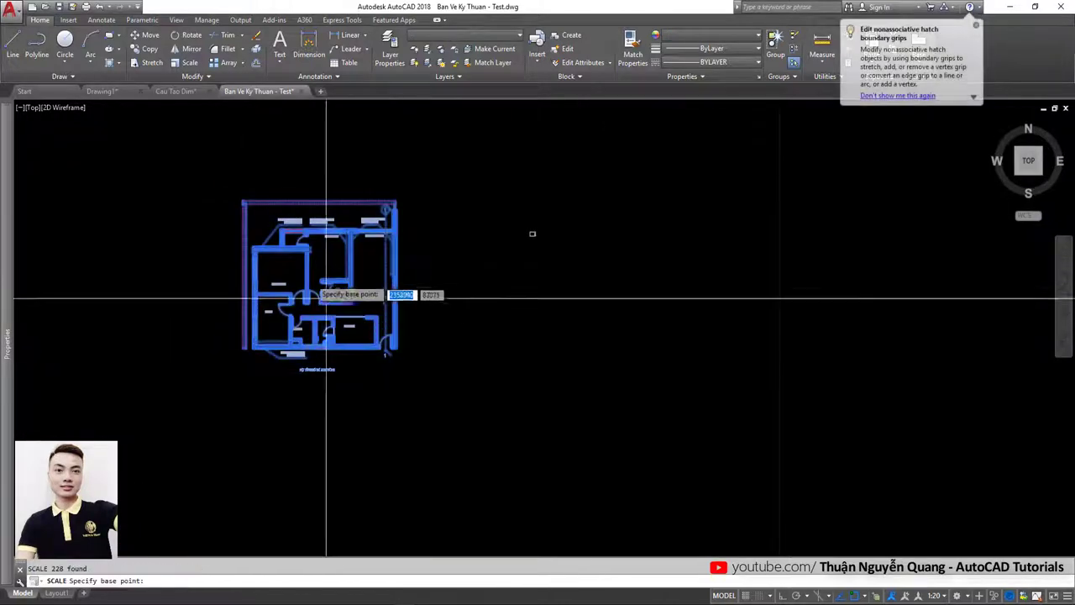
{"action": "left_click", "coordinate": [319, 263]}
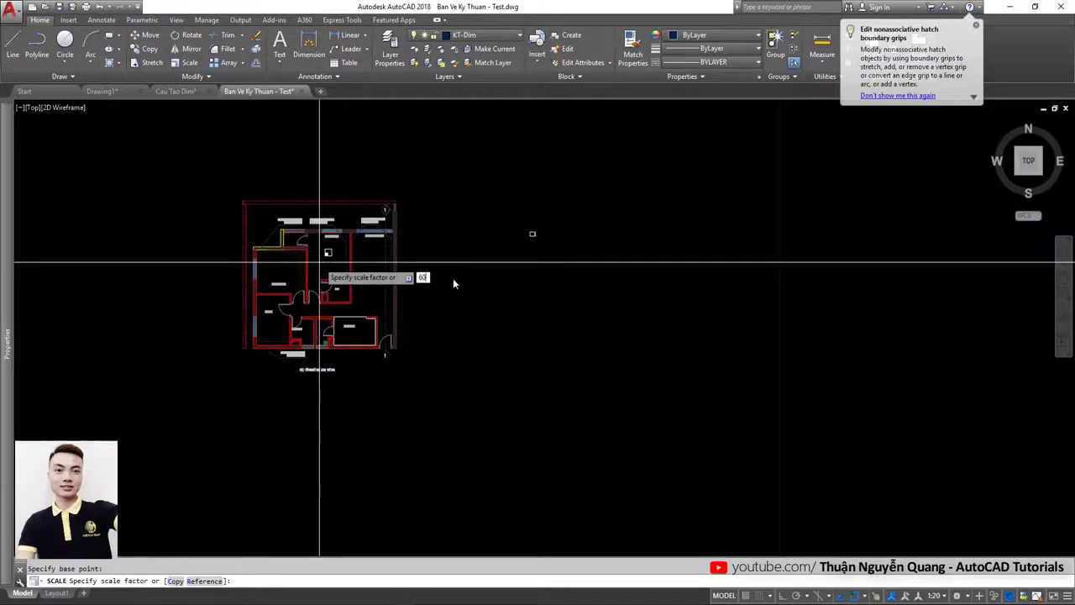
{"action": "left_click", "coordinate": [336, 288]}
{"action": "left_click", "coordinate": [336, 288]}
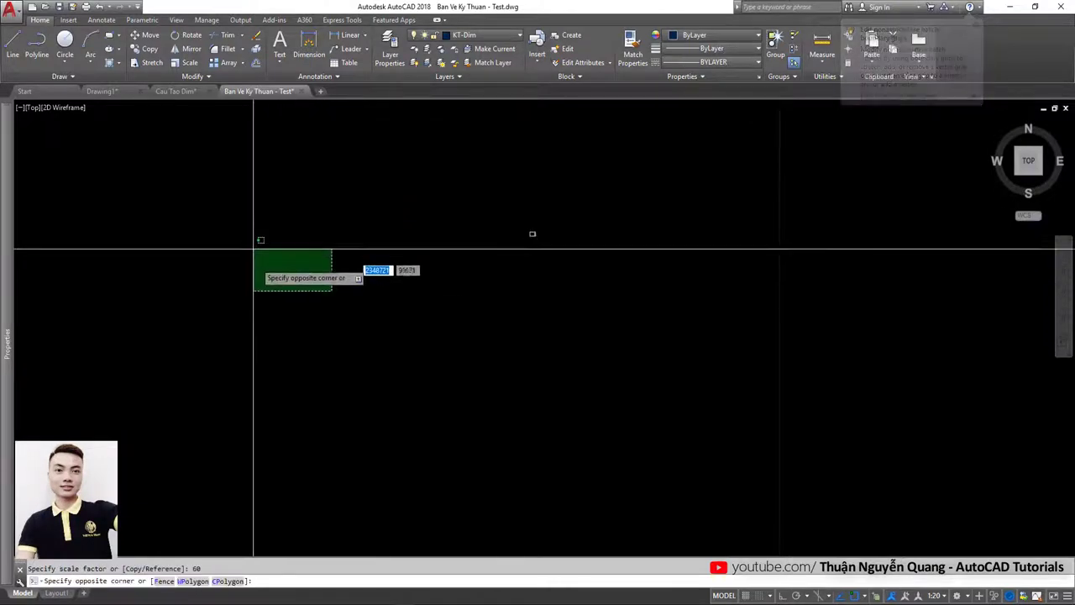
{"action": "key", "text": "Escape"}
{"action": "scroll", "coordinate": [403, 269], "scroll_direction": "down", "scroll_amount": 5}
{"action": "scroll", "coordinate": [412, 302], "scroll_direction": "down", "scroll_amount": 3}
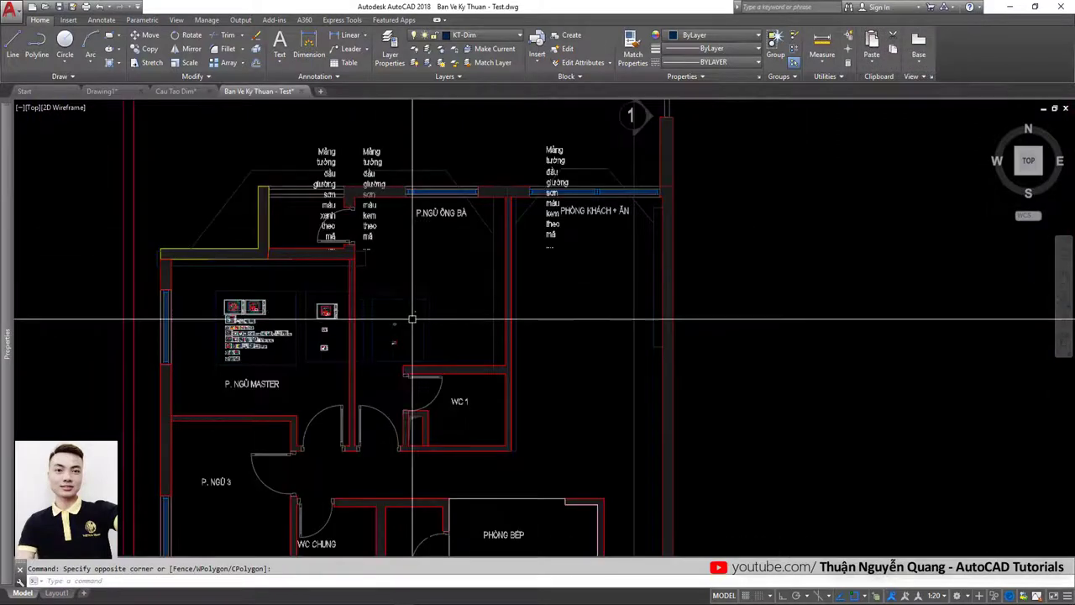
{"action": "scroll", "coordinate": [407, 298], "scroll_direction": "up", "scroll_amount": 5}
{"action": "middle_click_drag", "start_coordinate": [416, 206], "coordinate": [416, 286]}
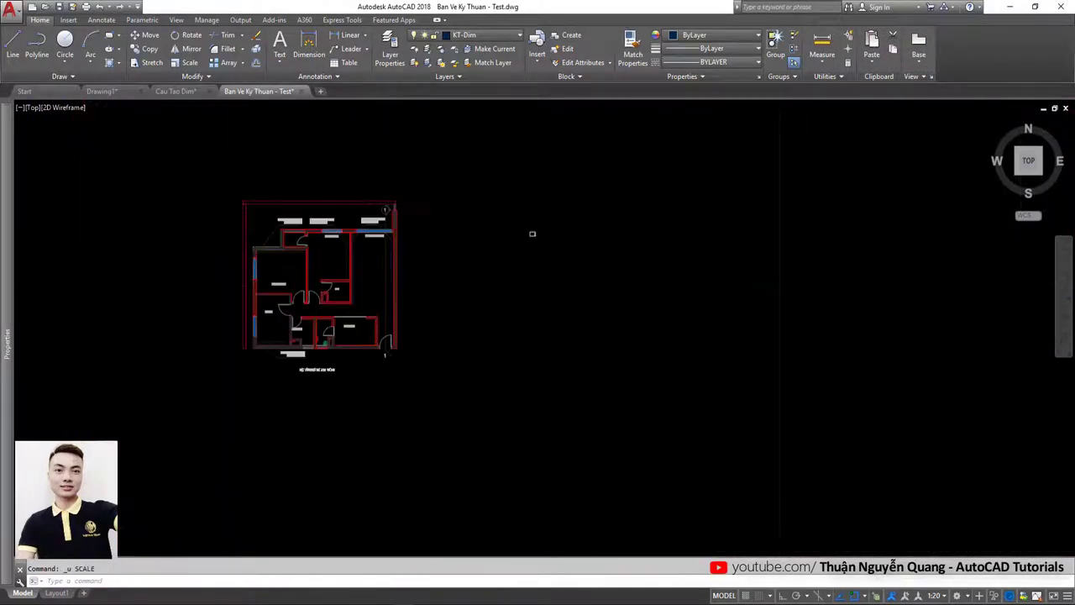
Step: Reselect the floor plan and scale it by a factor of 1/60
{"action": "left_click", "coordinate": [432, 336]}
{"action": "left_click", "coordinate": [159, 139]}
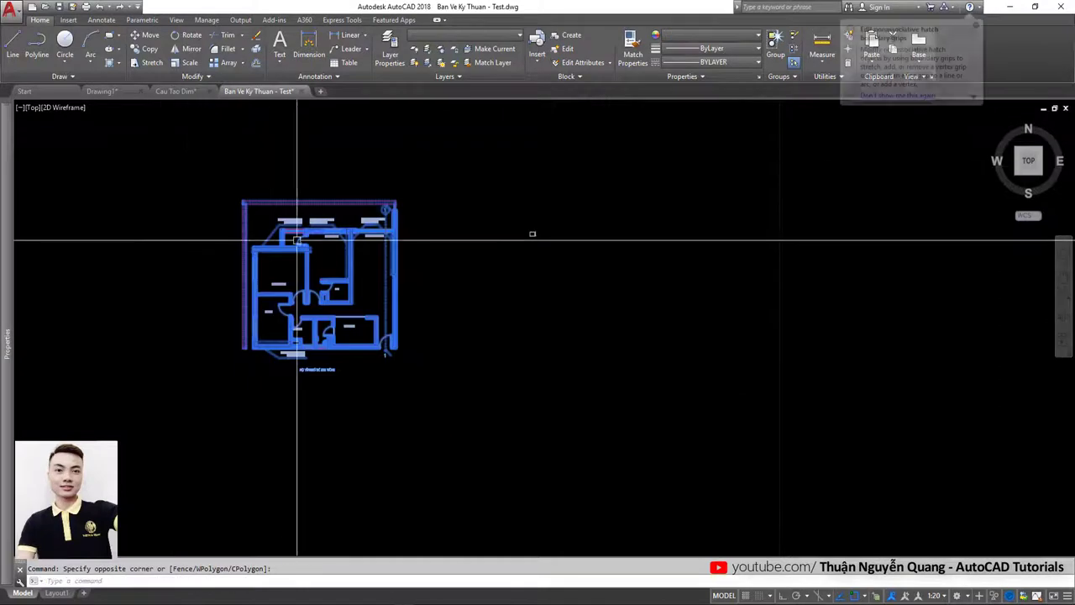
{"action": "key", "text": "Return"}
{"action": "left_click", "coordinate": [328, 251]}
{"action": "type", "text": "1/60"}
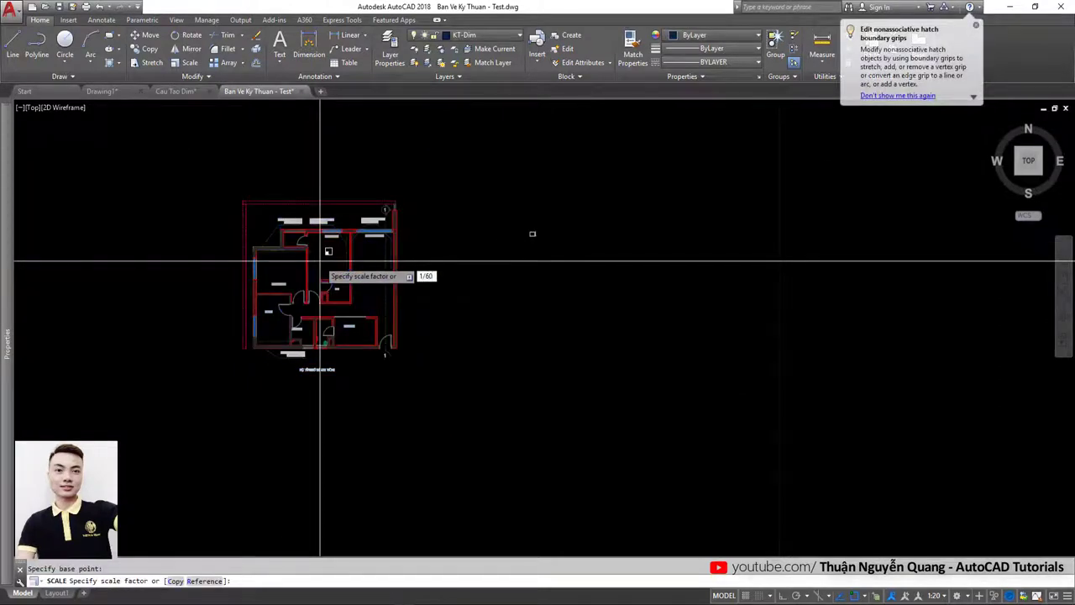
{"action": "key", "text": "Return"}
Step: Move the shrunken floor plan next to the empty title-block frame
{"action": "type", "text": "m"}
{"action": "key", "text": "Return"}
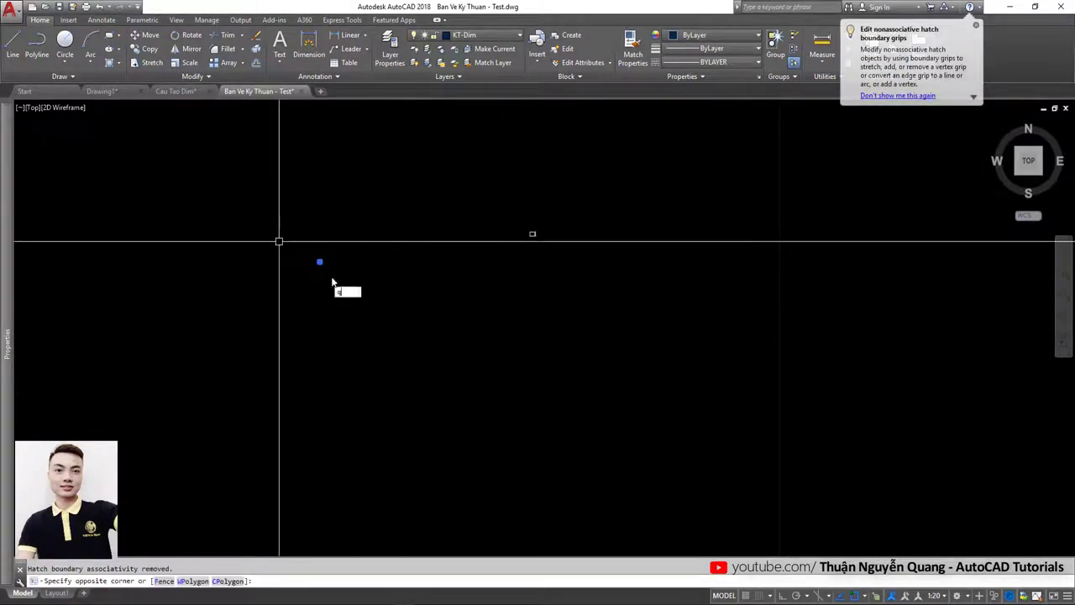
{"action": "left_click", "coordinate": [281, 240]}
{"action": "scroll", "coordinate": [520, 240], "scroll_direction": "up", "scroll_amount": 3}
{"action": "left_click", "coordinate": [473, 243]}
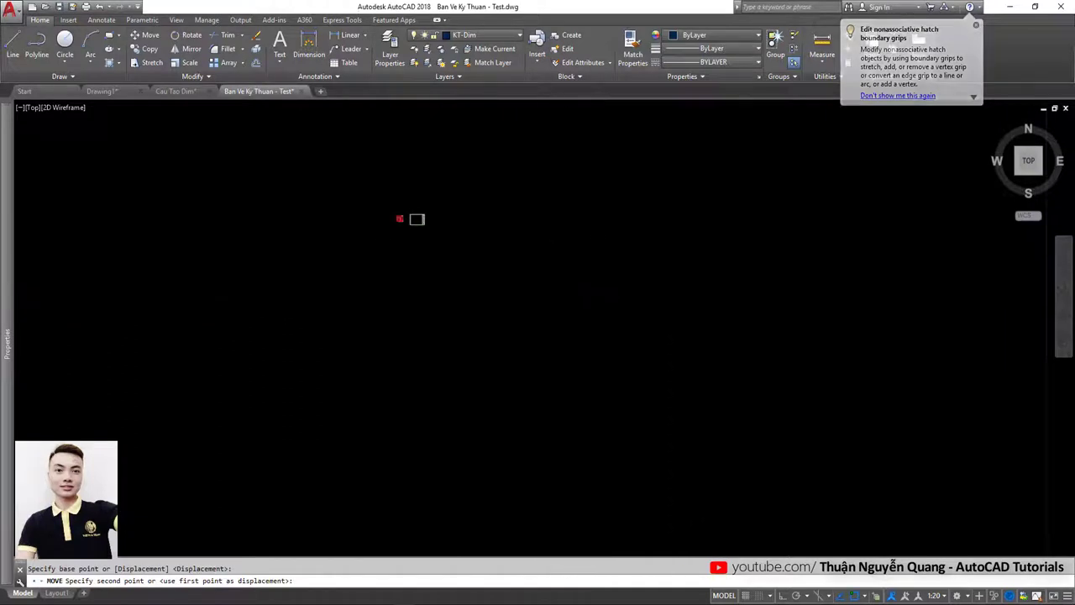
{"action": "scroll", "coordinate": [530, 264], "scroll_direction": "down", "scroll_amount": 3}
{"action": "middle_click_drag", "start_coordinate": [530, 264], "coordinate": [88, 244]}
{"action": "middle_click_drag", "start_coordinate": [504, 312], "coordinate": [125, 210]}
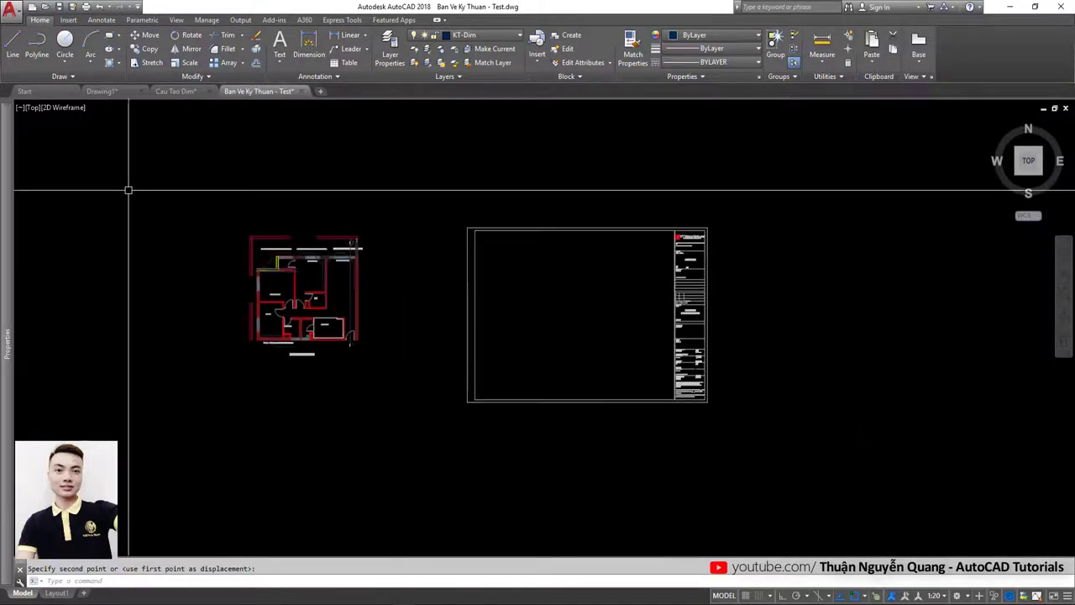
Step: Window-select the floor plan and move it inside the title-block frame
{"action": "left_click", "coordinate": [132, 192]}
{"action": "left_click", "coordinate": [372, 360]}
{"action": "type", "text": "m"}
{"action": "key", "text": "Return"}
{"action": "left_click", "coordinate": [327, 268]}
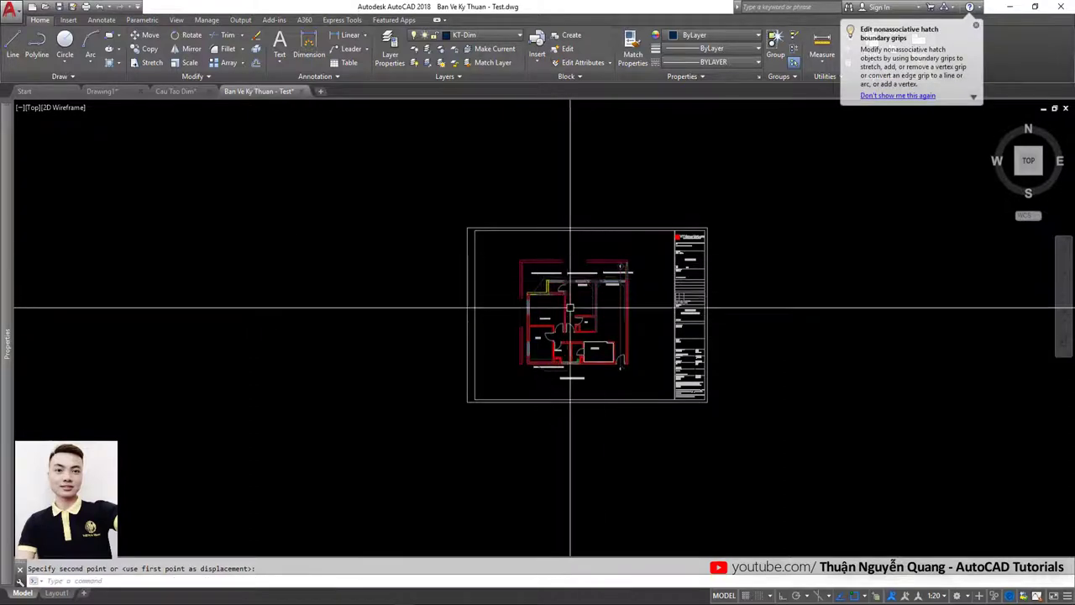
{"action": "scroll", "coordinate": [551, 277], "scroll_direction": "down", "scroll_amount": 8}
{"action": "scroll", "coordinate": [547, 304], "scroll_direction": "up", "scroll_amount": 5}
Step: Copy an object to a point just below, then cancel the copy
{"action": "scroll", "coordinate": [531, 344], "scroll_direction": "up", "scroll_amount": 3}
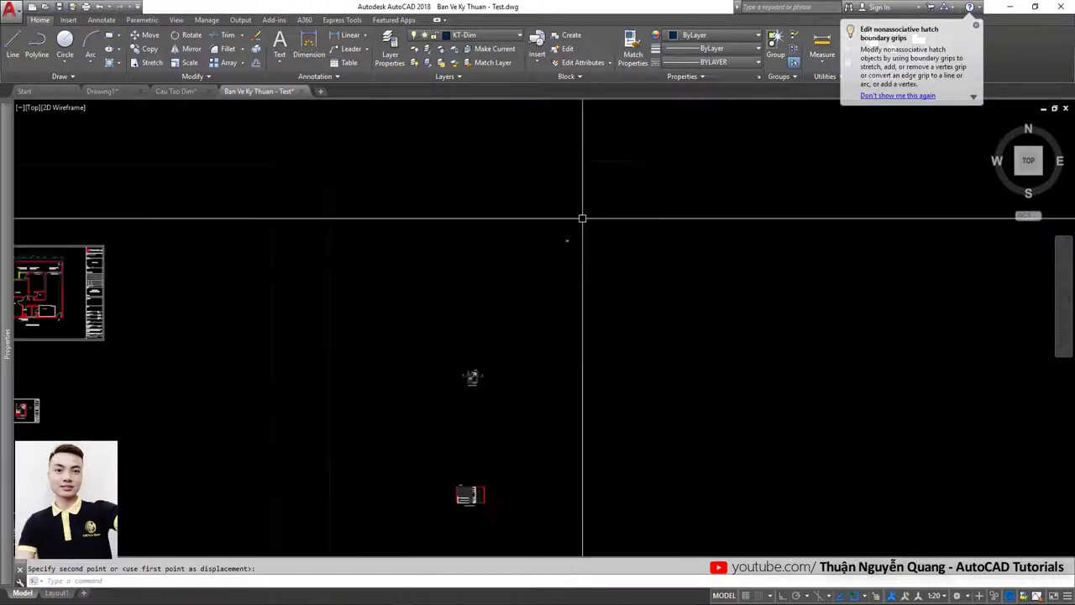
{"action": "scroll", "coordinate": [583, 218], "scroll_direction": "up", "scroll_amount": 3}
{"action": "key", "text": "Return"}
{"action": "left_click", "coordinate": [508, 321]}
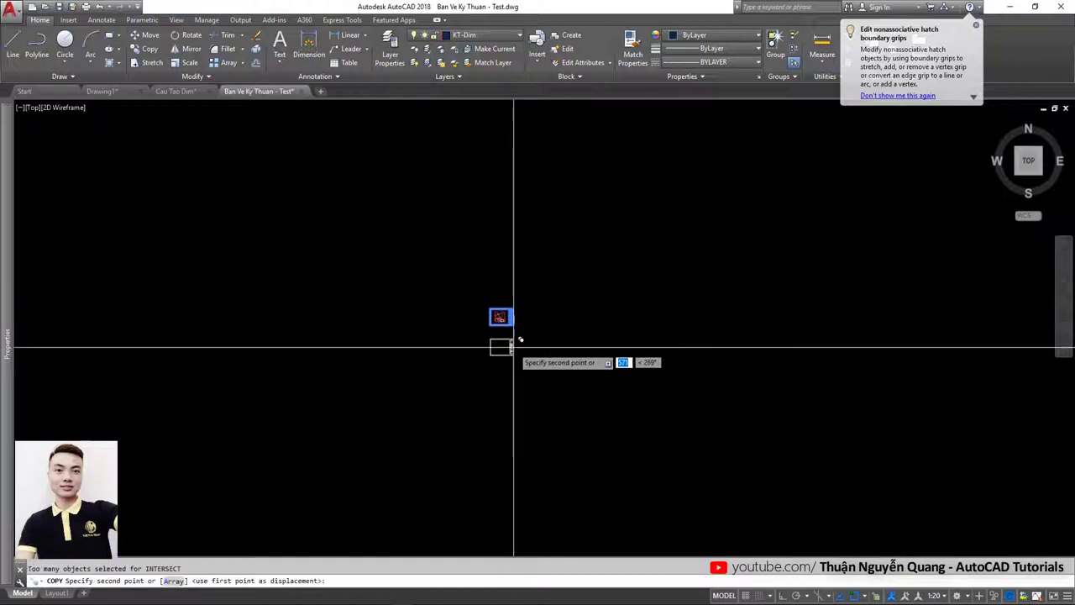
{"action": "left_click", "coordinate": [515, 348]}
{"action": "key", "text": "Escape"}
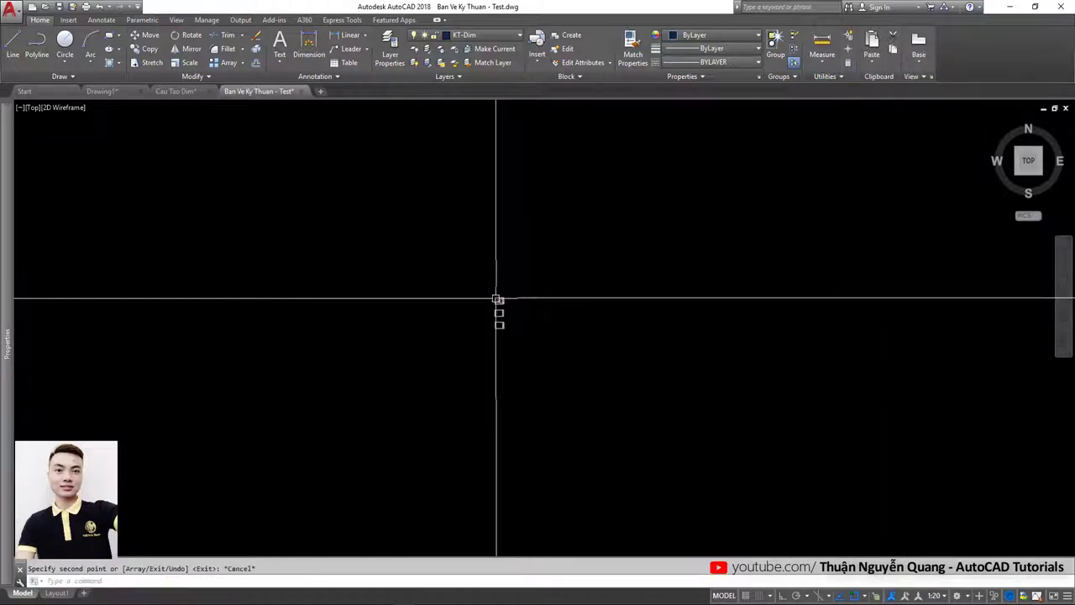
Step: Scale the selected drawing down by a factor of 1/15
{"action": "scroll", "coordinate": [497, 300], "scroll_direction": "down", "scroll_amount": 4}
{"action": "left_click", "coordinate": [414, 368]}
{"action": "left_click", "coordinate": [432, 384]}
{"action": "type", "text": "sc"}
{"action": "key", "text": "Return"}
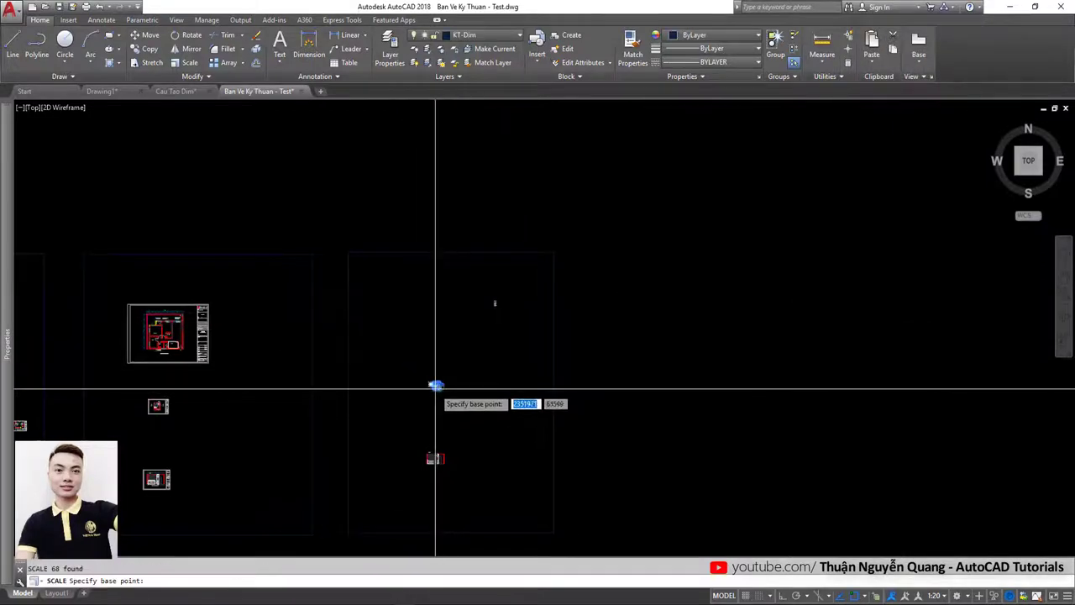
{"action": "left_click", "coordinate": [434, 386]}
{"action": "type", "text": "1/15"}
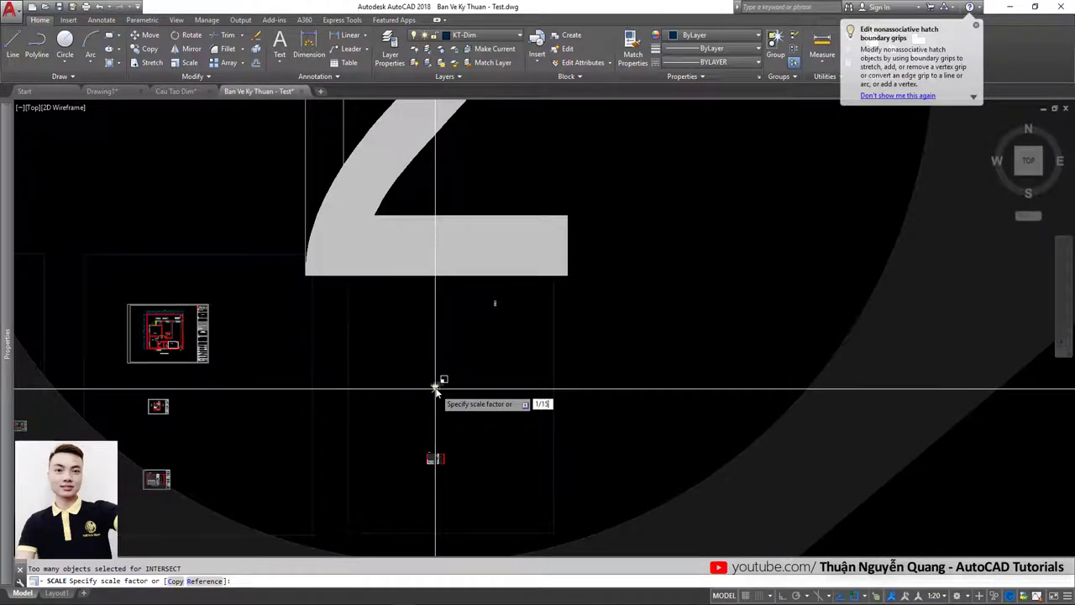
{"action": "key", "text": "Return"}
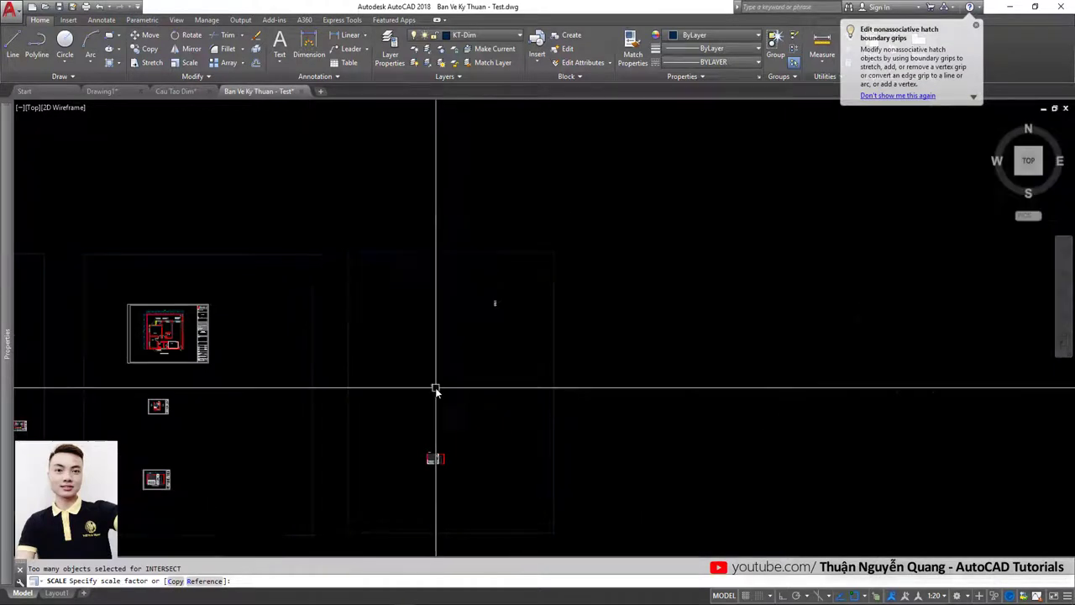
Step: Move the 1/15-scaled drawing into its title-block sheet frame
{"action": "left_click", "coordinate": [431, 384]}
{"action": "type", "text": "m"}
{"action": "key", "text": "Return"}
{"action": "left_click", "coordinate": [432, 378]}
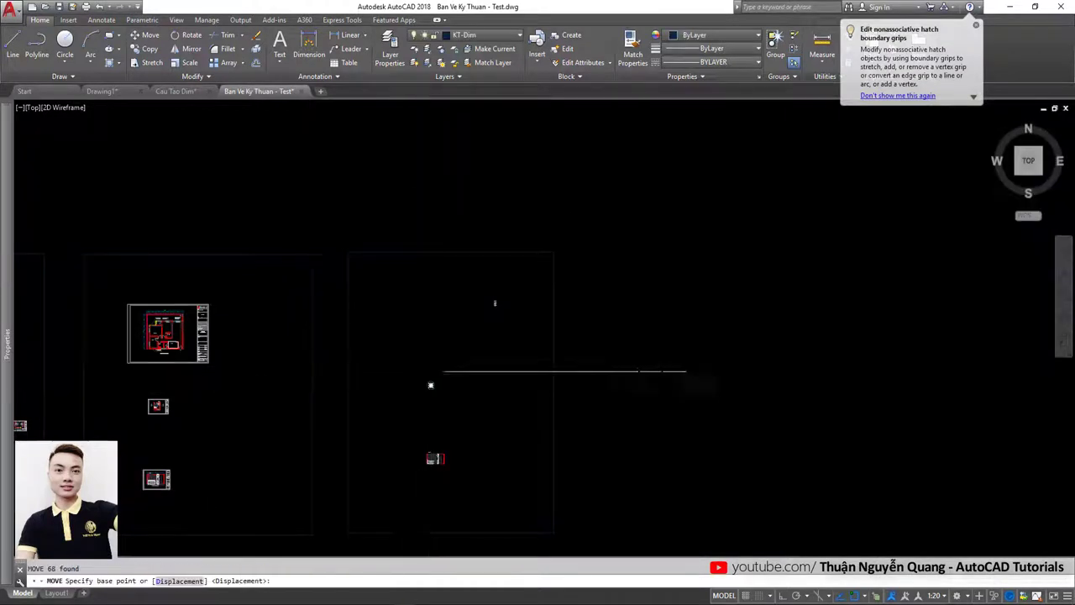
{"action": "scroll", "coordinate": [504, 319], "scroll_direction": "up", "scroll_amount": 5}
{"action": "scroll", "coordinate": [504, 252], "scroll_direction": "up", "scroll_amount": 5}
{"action": "scroll", "coordinate": [482, 228], "scroll_direction": "up", "scroll_amount": 4}
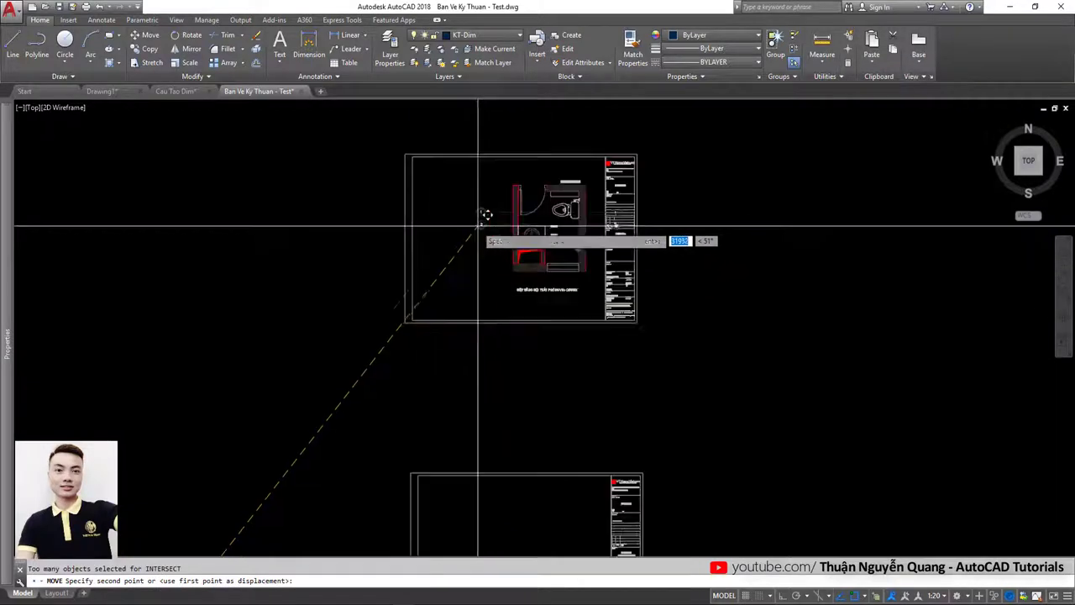
{"action": "left_click", "coordinate": [430, 227]}
{"action": "scroll", "coordinate": [454, 219], "scroll_direction": "down", "scroll_amount": 6}
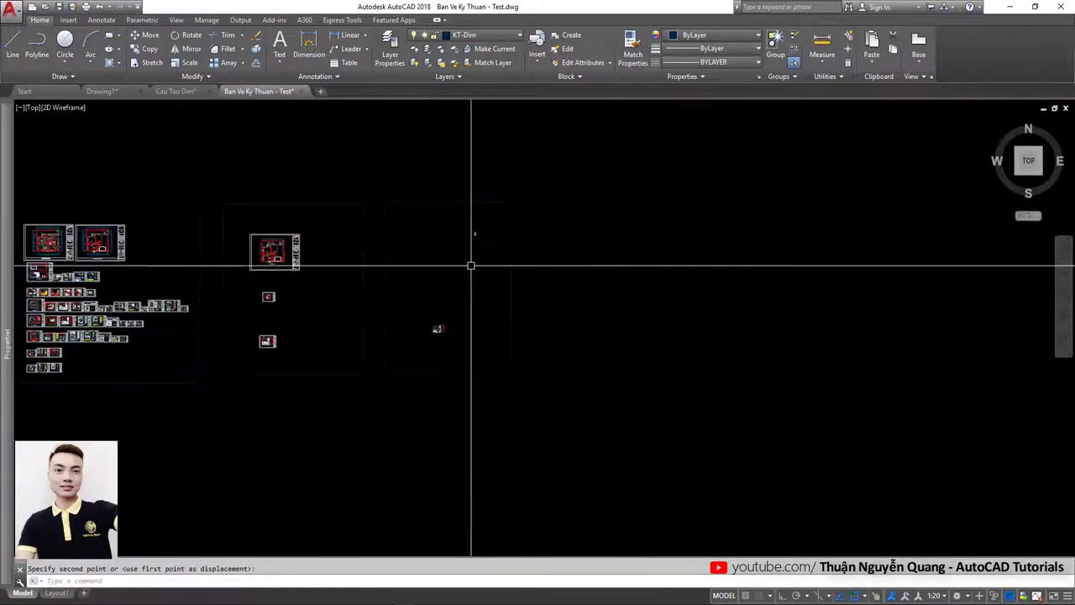
Step: Scale the next drawing down by a factor of 1/20
{"action": "left_click", "coordinate": [432, 319]}
{"action": "left_click", "coordinate": [461, 360]}
{"action": "type", "text": "sc"}
{"action": "key", "text": "Return"}
{"action": "left_click", "coordinate": [439, 328]}
{"action": "type", "text": "1/20"}
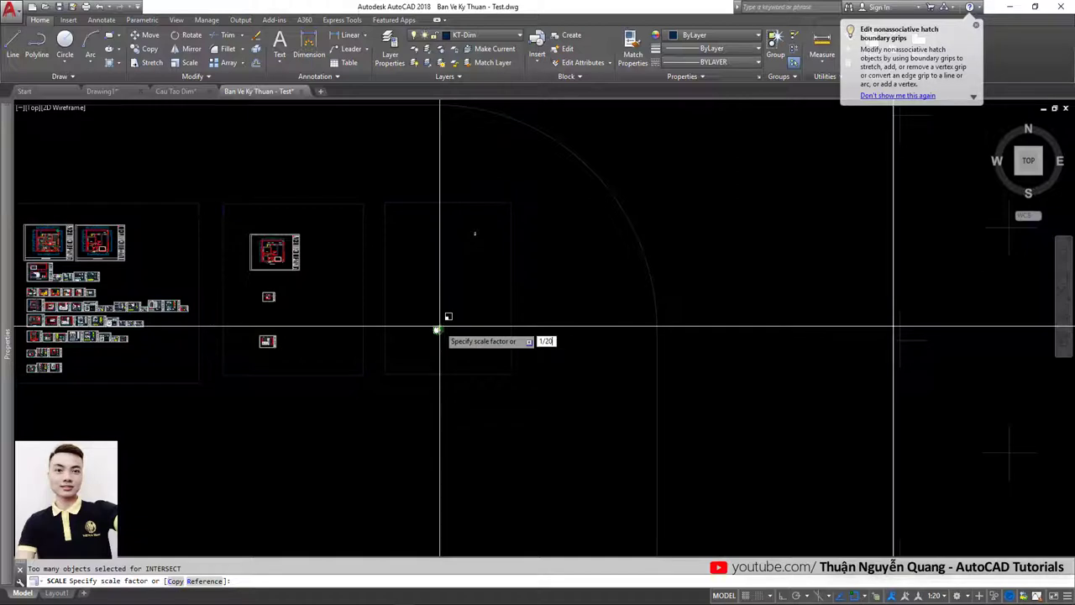
{"action": "key", "text": "Return"}
Step: Move the 1/20-scaled drawing into the lower sheet frame
{"action": "scroll", "coordinate": [446, 319], "scroll_direction": "up", "scroll_amount": 3}
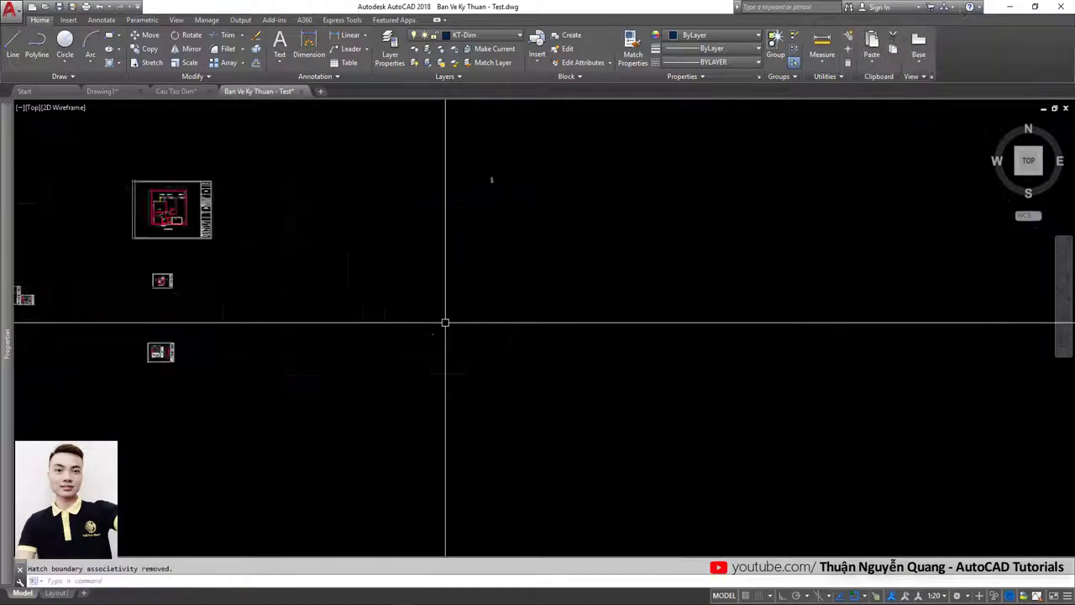
{"action": "scroll", "coordinate": [408, 324], "scroll_direction": "up", "scroll_amount": 3}
{"action": "left_click", "coordinate": [438, 360]}
{"action": "key", "text": "Return"}
{"action": "left_click", "coordinate": [424, 341]}
{"action": "scroll", "coordinate": [470, 252], "scroll_direction": "up", "scroll_amount": 3}
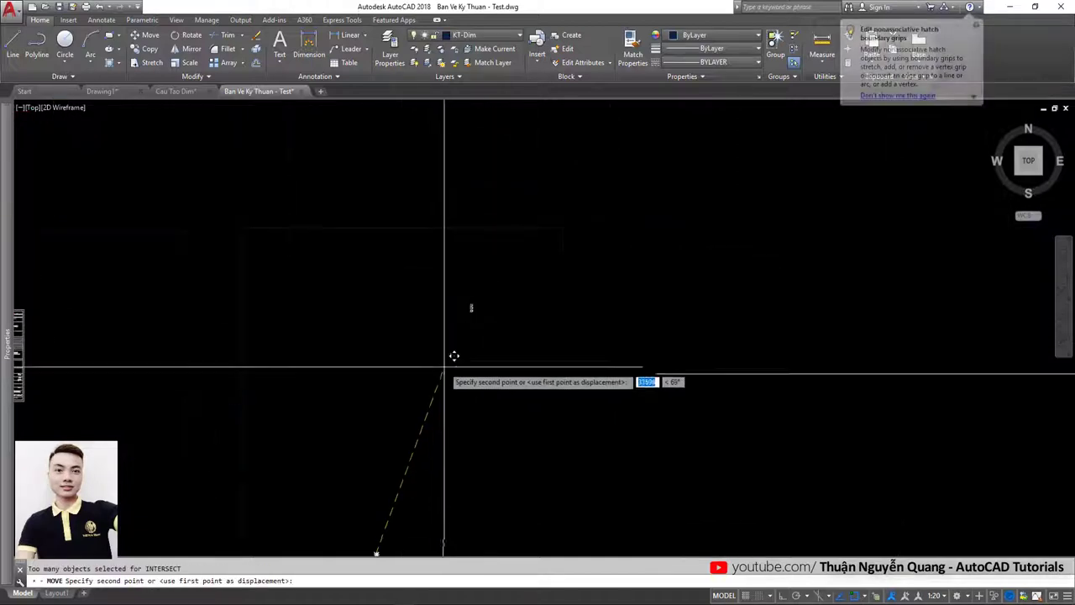
{"action": "scroll", "coordinate": [437, 331], "scroll_direction": "down", "scroll_amount": 5}
{"action": "scroll", "coordinate": [415, 347], "scroll_direction": "up", "scroll_amount": 2}
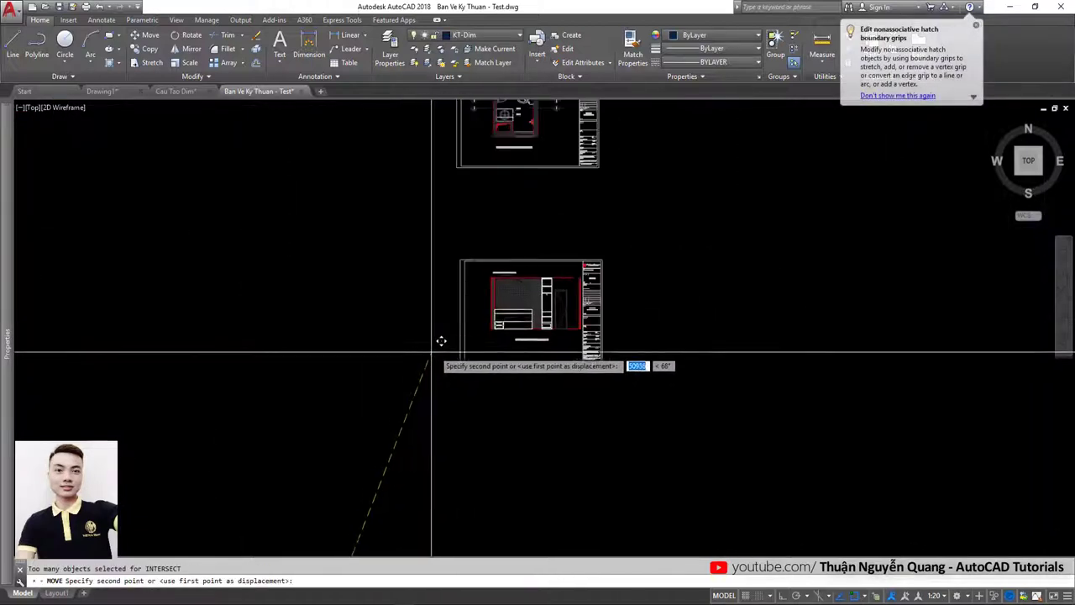
{"action": "left_click", "coordinate": [424, 357]}
{"action": "scroll", "coordinate": [425, 357], "scroll_direction": "down", "scroll_amount": 3}
Step: Select the lower sheet and start moving it, then cancel the pending move
{"action": "middle_click_drag", "start_coordinate": [492, 260], "coordinate": [479, 347]}
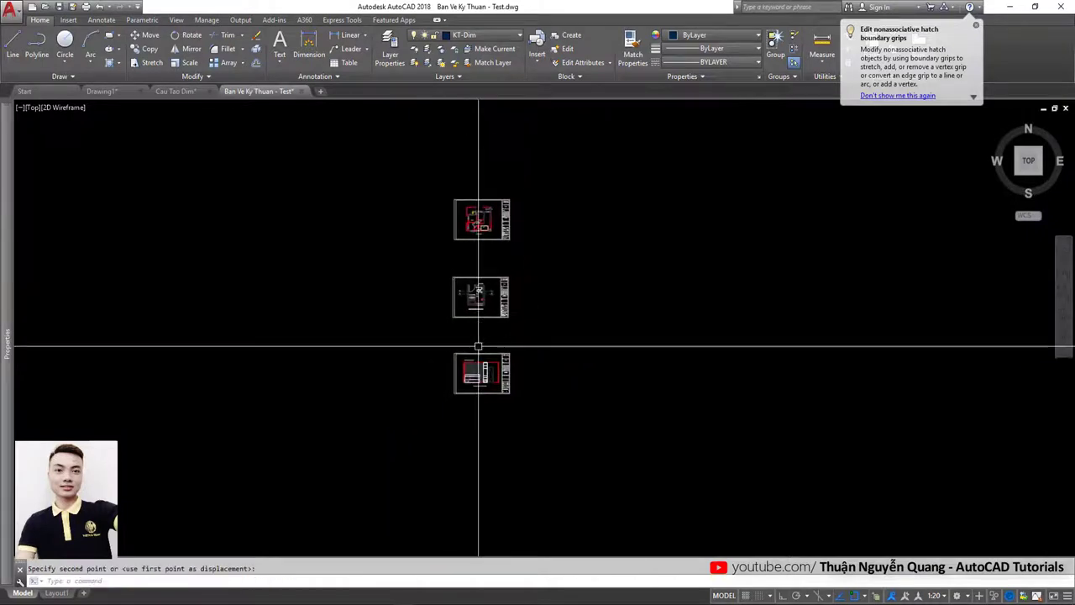
{"action": "scroll", "coordinate": [479, 348], "scroll_direction": "up", "scroll_amount": 2}
{"action": "scroll", "coordinate": [492, 389], "scroll_direction": "up", "scroll_amount": 2}
{"action": "scroll", "coordinate": [538, 339], "scroll_direction": "down", "scroll_amount": 3}
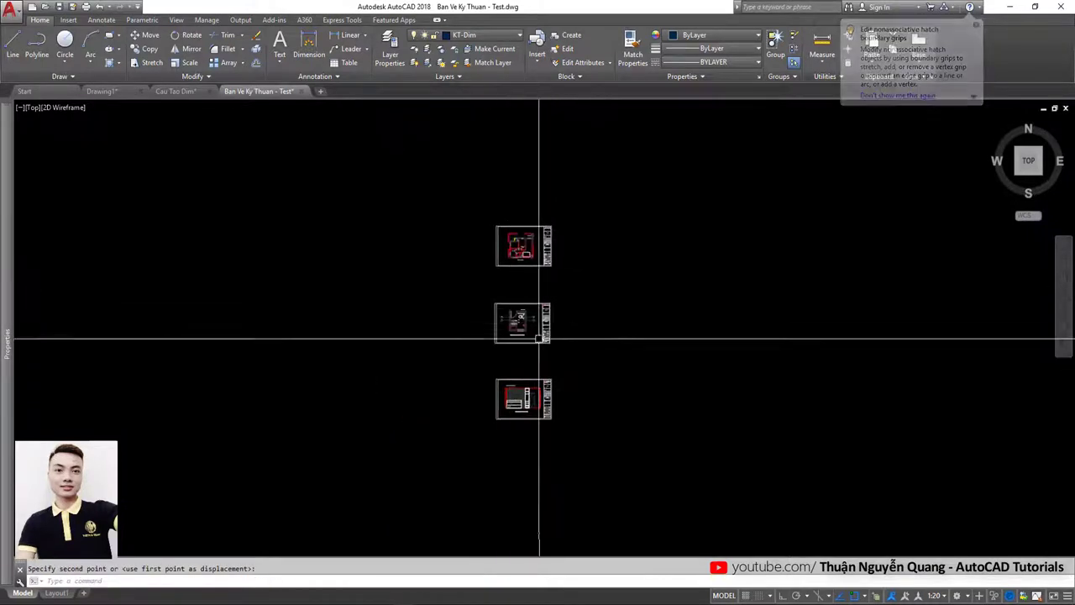
{"action": "scroll", "coordinate": [549, 360], "scroll_direction": "up", "scroll_amount": 3}
{"action": "left_click", "coordinate": [629, 339]}
{"action": "key", "text": "m"}
{"action": "key", "text": "Return"}
{"action": "left_click", "coordinate": [660, 324]}
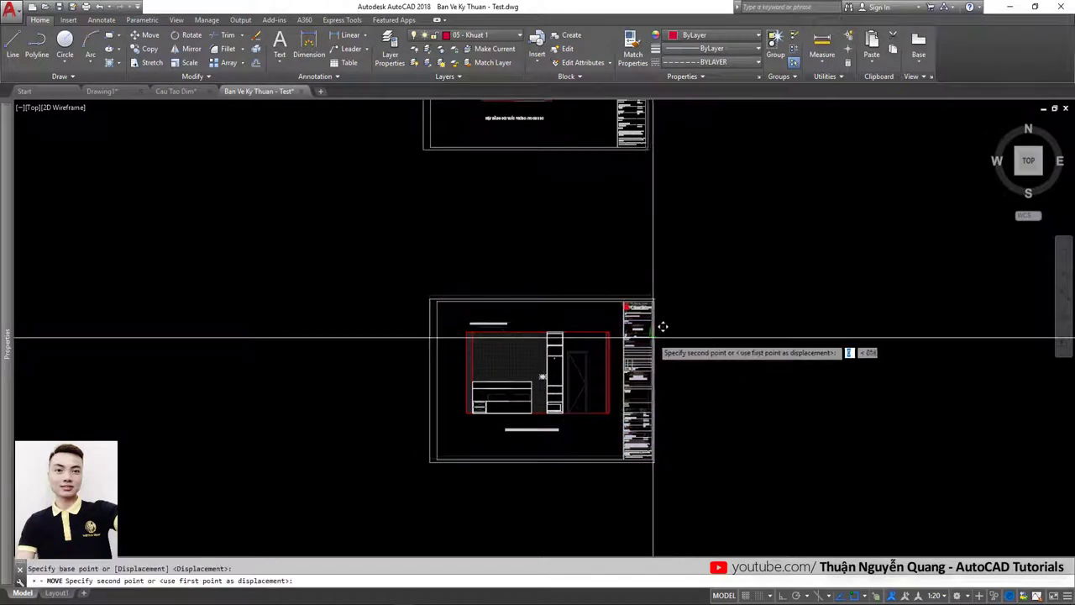
{"action": "scroll", "coordinate": [661, 362], "scroll_direction": "down", "scroll_amount": 8}
{"action": "key", "text": "Escape"}
Step: Move the lower sheet into its place in the vertical stack
{"action": "left_click", "coordinate": [661, 362]}
{"action": "left_click", "coordinate": [546, 293]}
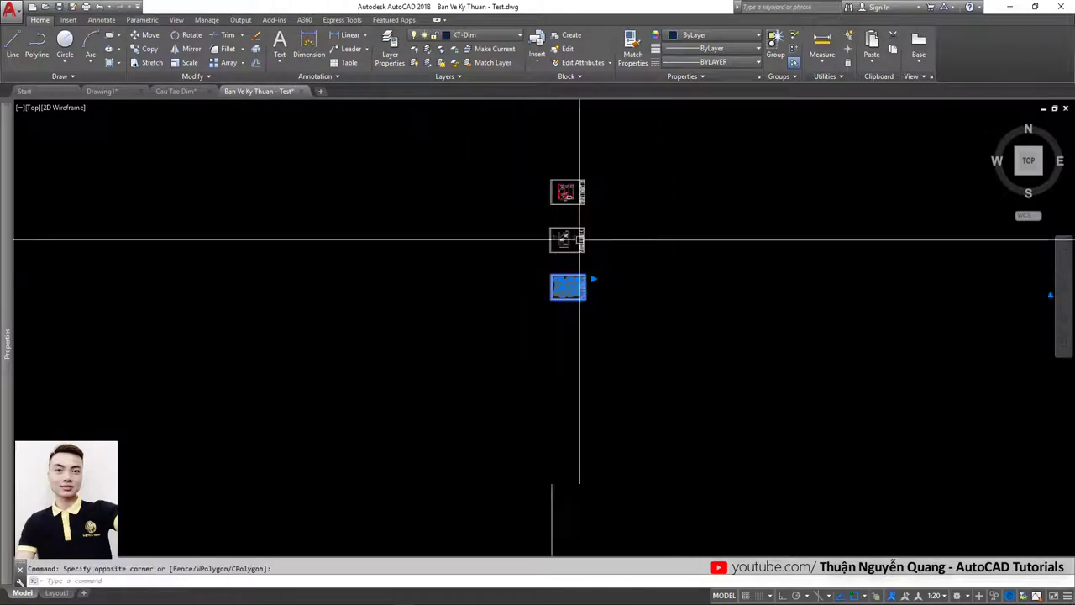
{"action": "scroll", "coordinate": [563, 223], "scroll_direction": "up", "scroll_amount": 4}
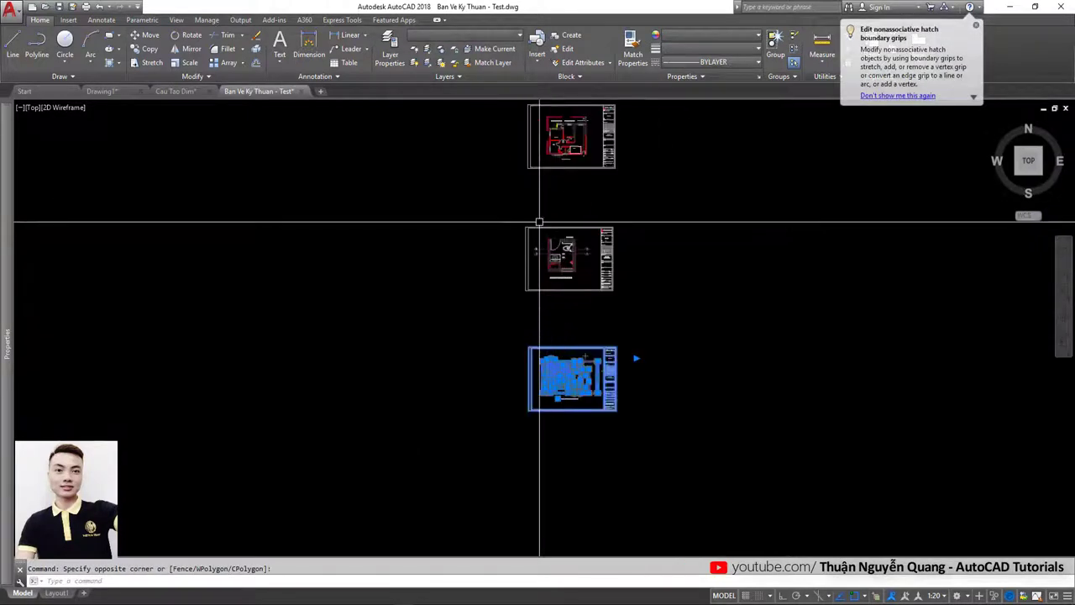
{"action": "scroll", "coordinate": [532, 344], "scroll_direction": "up", "scroll_amount": 4}
{"action": "key", "text": "Return"}
{"action": "left_click", "coordinate": [514, 356]}
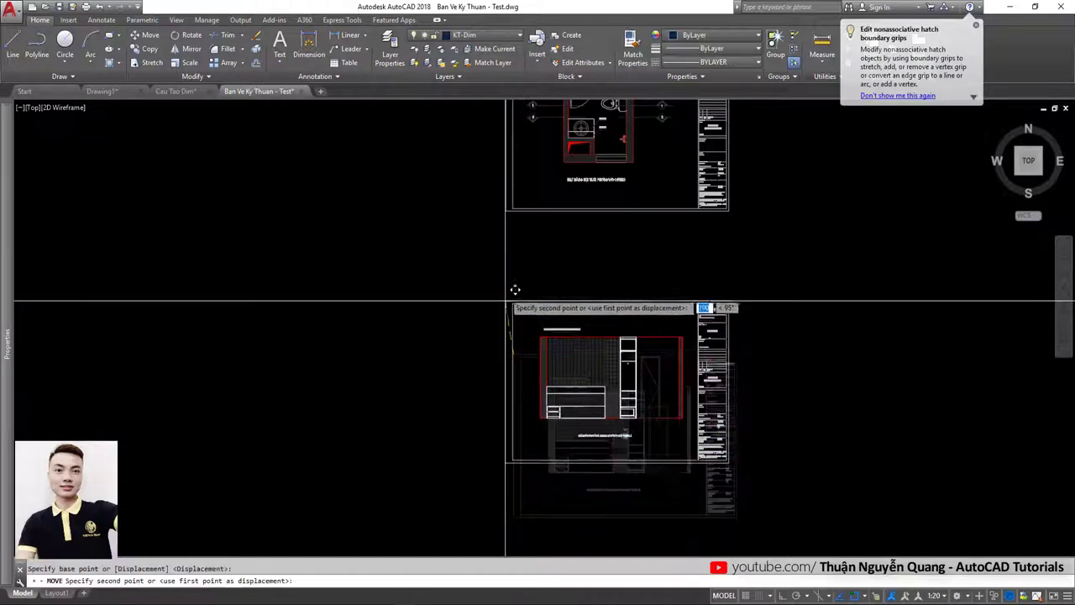
{"action": "left_click", "coordinate": [511, 241]}
Step: Move the top sheet so it sits above the other two sheets
{"action": "scroll", "coordinate": [533, 188], "scroll_direction": "down", "scroll_amount": 6}
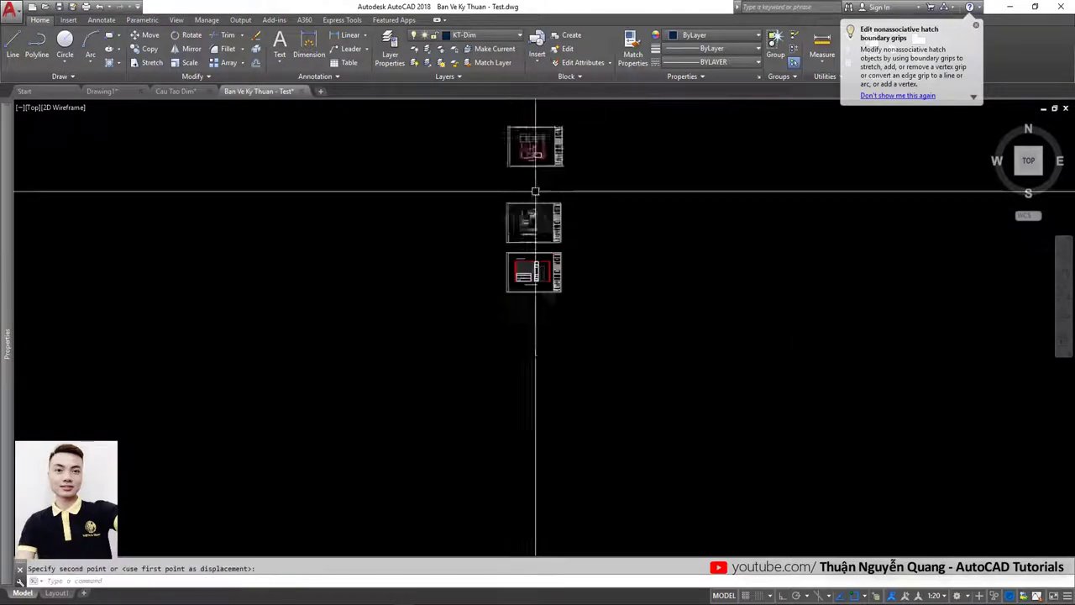
{"action": "scroll", "coordinate": [497, 135], "scroll_direction": "up", "scroll_amount": 3}
{"action": "scroll", "coordinate": [495, 184], "scroll_direction": "up", "scroll_amount": 2}
{"action": "left_click", "coordinate": [574, 277]}
{"action": "left_click", "coordinate": [492, 211]}
{"action": "key", "text": "Return"}
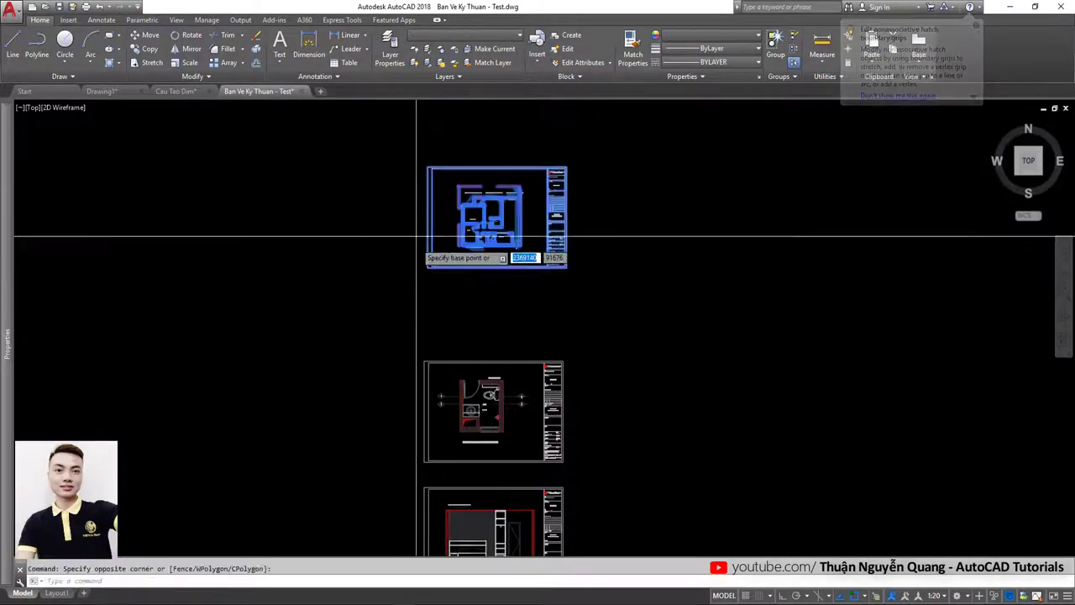
{"action": "left_click", "coordinate": [428, 267]}
{"action": "left_click", "coordinate": [421, 313]}
Step: Delete two leftover objects and open the Dimension Style Manager showing KT- Dim 1-1
{"action": "scroll", "coordinate": [420, 313], "scroll_direction": "down", "scroll_amount": 3}
{"action": "key", "text": "Delete"}
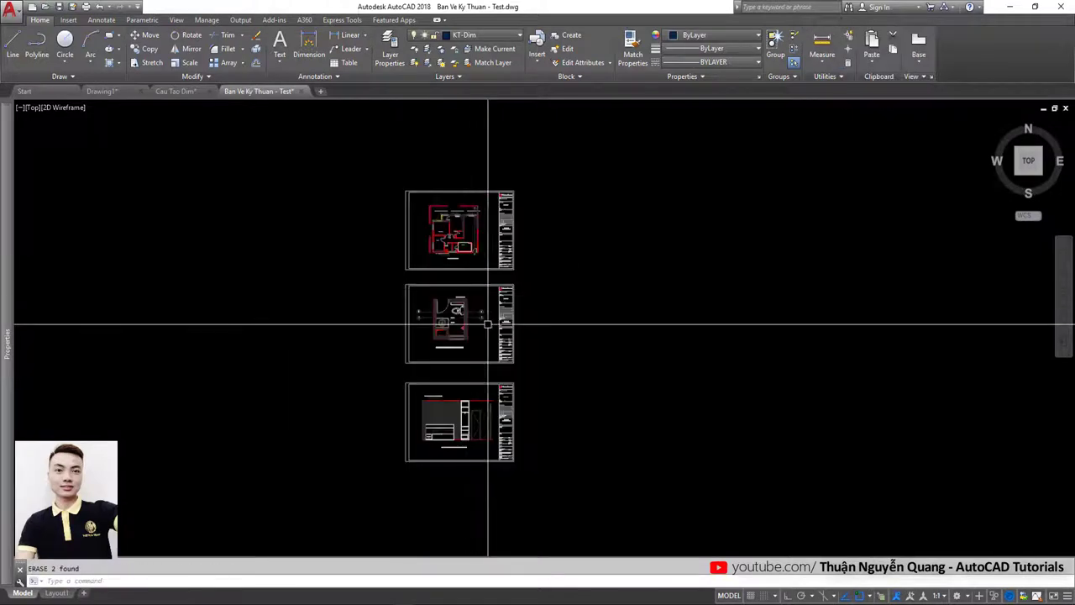
{"action": "scroll", "coordinate": [482, 315], "scroll_direction": "up", "scroll_amount": 2}
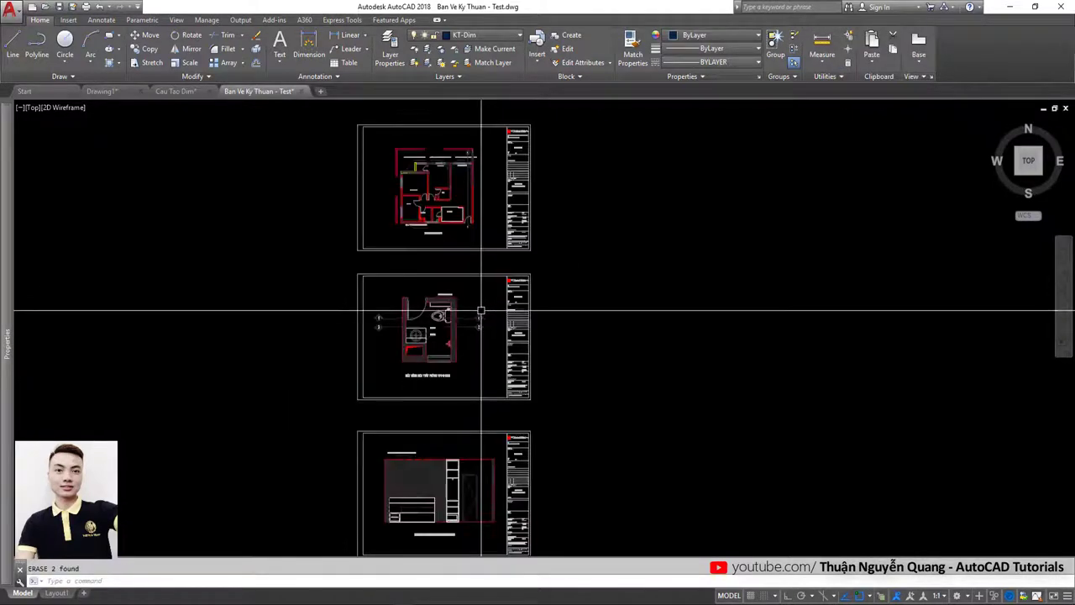
{"action": "type", "text": "d"}
{"action": "key", "text": "Return"}
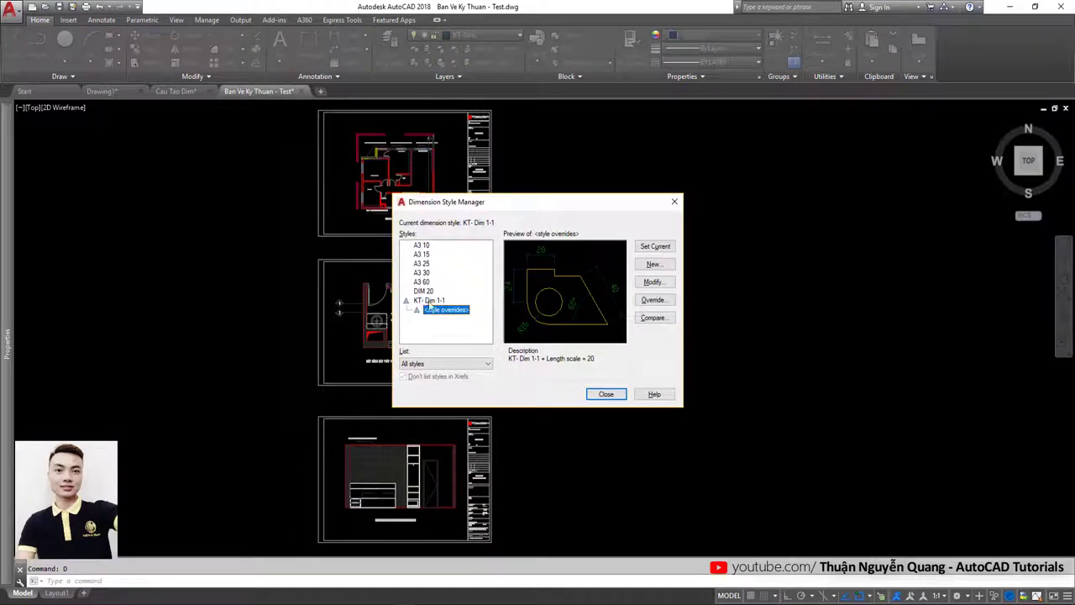
Step: Make KT- Dim 1-1 the current dimension style, discarding its overrides, and close the manager
{"action": "left_click", "coordinate": [654, 246]}
{"action": "left_click", "coordinate": [497, 311]}
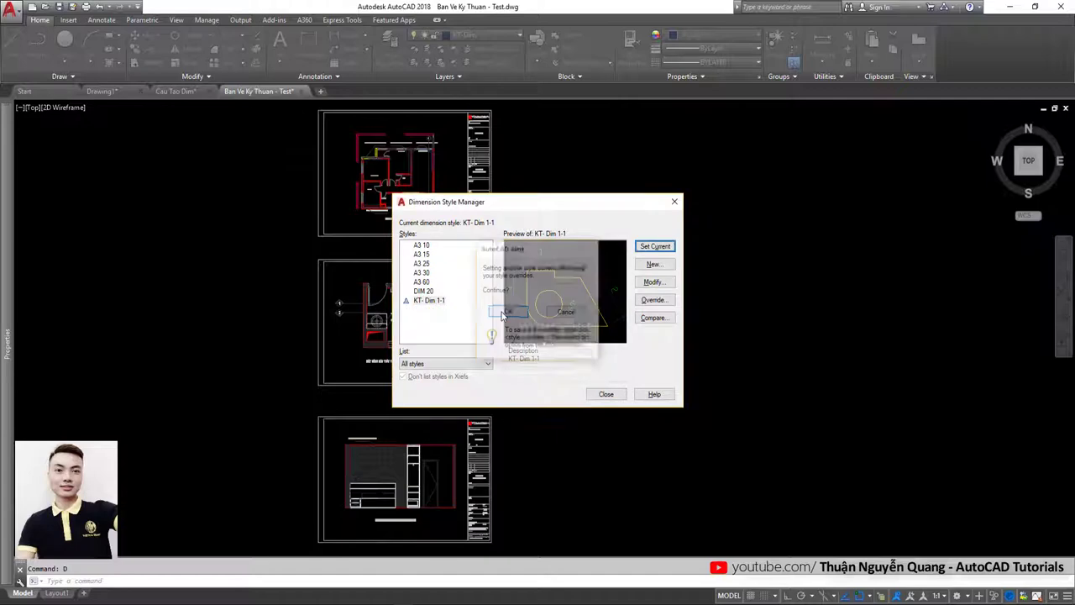
{"action": "left_click", "coordinate": [675, 202]}
Step: Pan to the top sheet and briefly reopen and close the Dimension Style Manager with D
{"action": "middle_click_drag", "start_coordinate": [384, 320], "coordinate": [426, 305]}
{"action": "scroll", "coordinate": [382, 221], "scroll_direction": "up", "scroll_amount": 4}
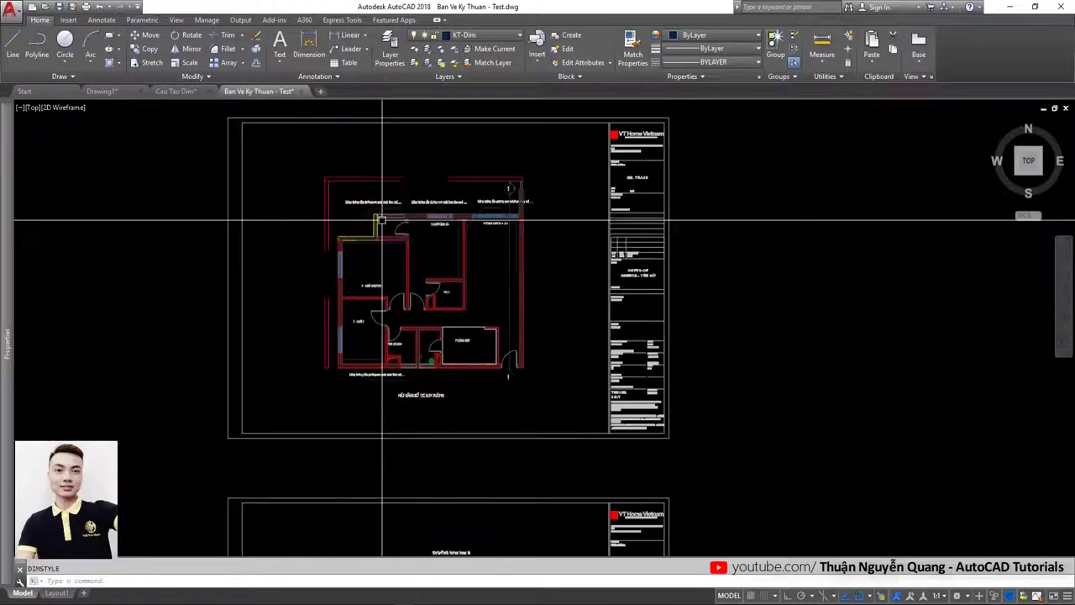
{"action": "type", "text": "d"}
{"action": "key", "text": "Return"}
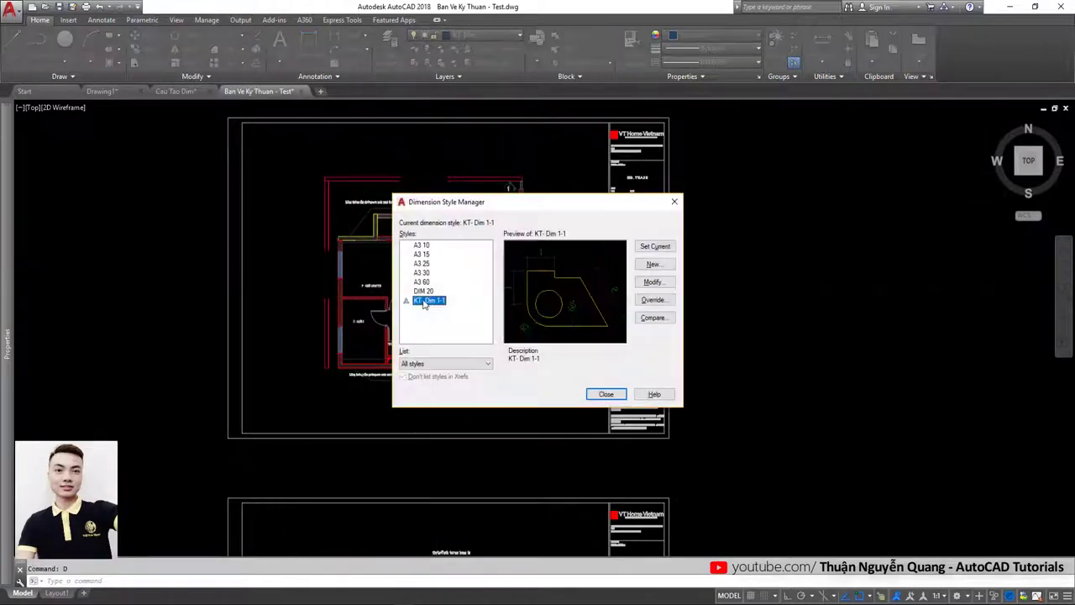
{"action": "left_click", "coordinate": [674, 202]}
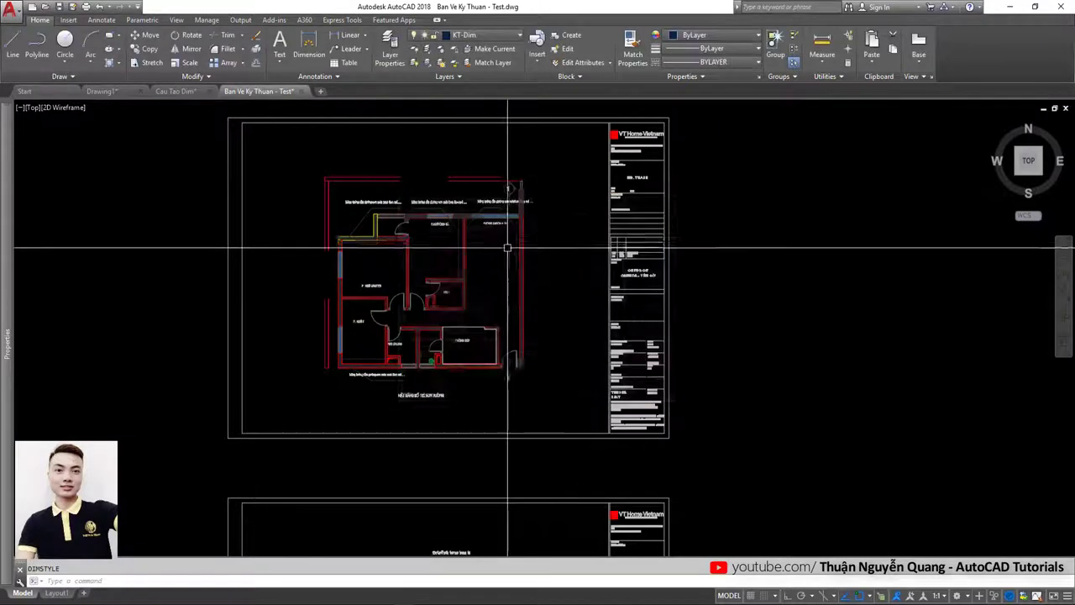
Step: Crossing-select the three sheets, clear the selection, and show the annotation scale list at 1:1
{"action": "scroll", "coordinate": [506, 264], "scroll_direction": "down", "scroll_amount": 10}
{"action": "scroll", "coordinate": [506, 264], "scroll_direction": "up", "scroll_amount": 5}
{"action": "scroll", "coordinate": [504, 269], "scroll_direction": "down", "scroll_amount": 10}
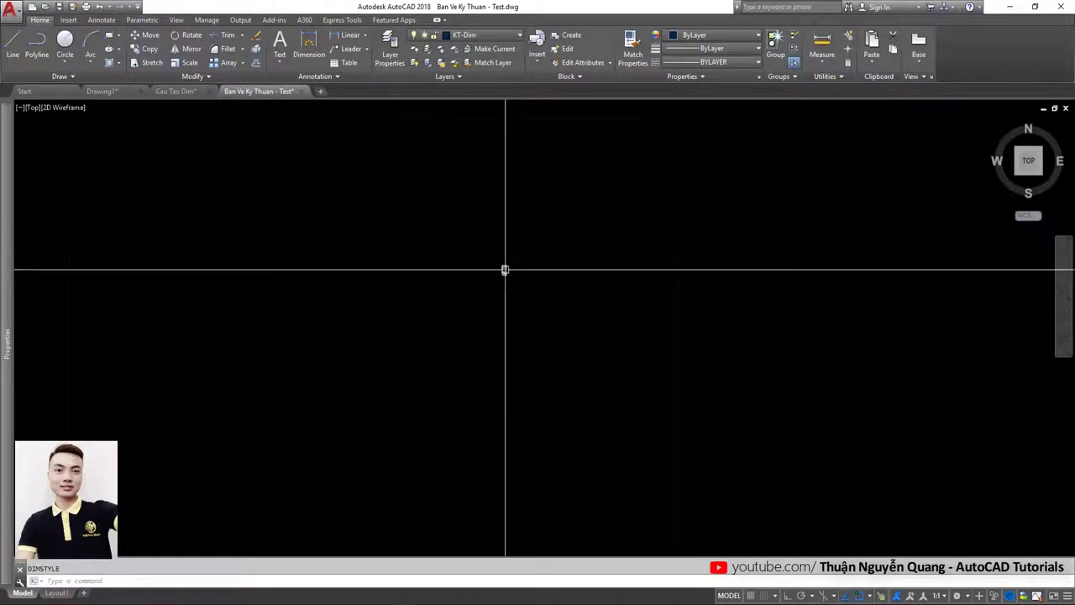
{"action": "scroll", "coordinate": [508, 269], "scroll_direction": "up", "scroll_amount": 5}
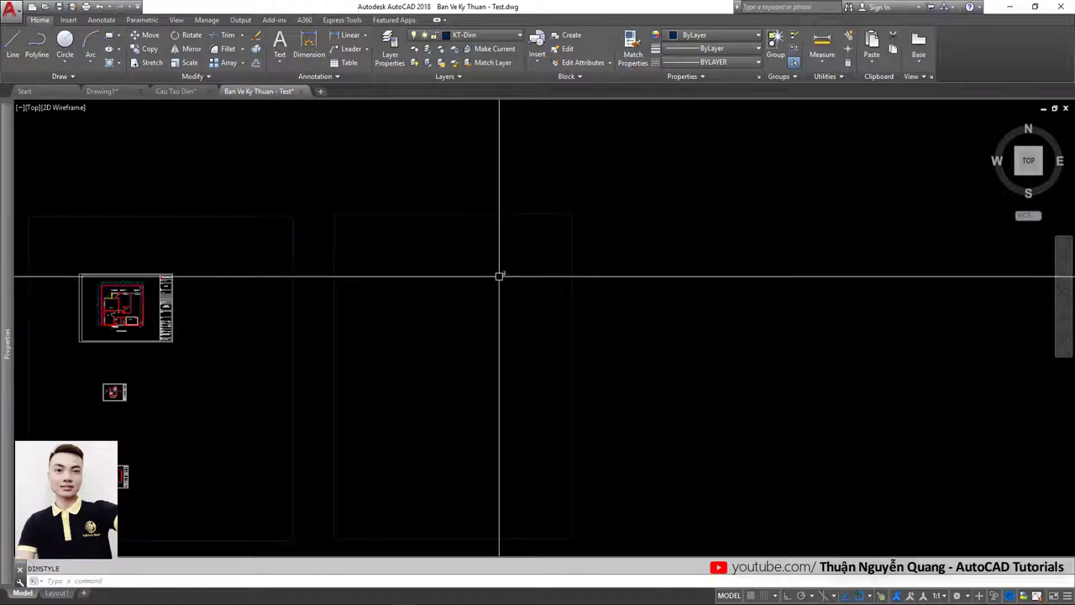
{"action": "scroll", "coordinate": [504, 274], "scroll_direction": "down", "scroll_amount": 5}
{"action": "scroll", "coordinate": [480, 185], "scroll_direction": "up", "scroll_amount": 5}
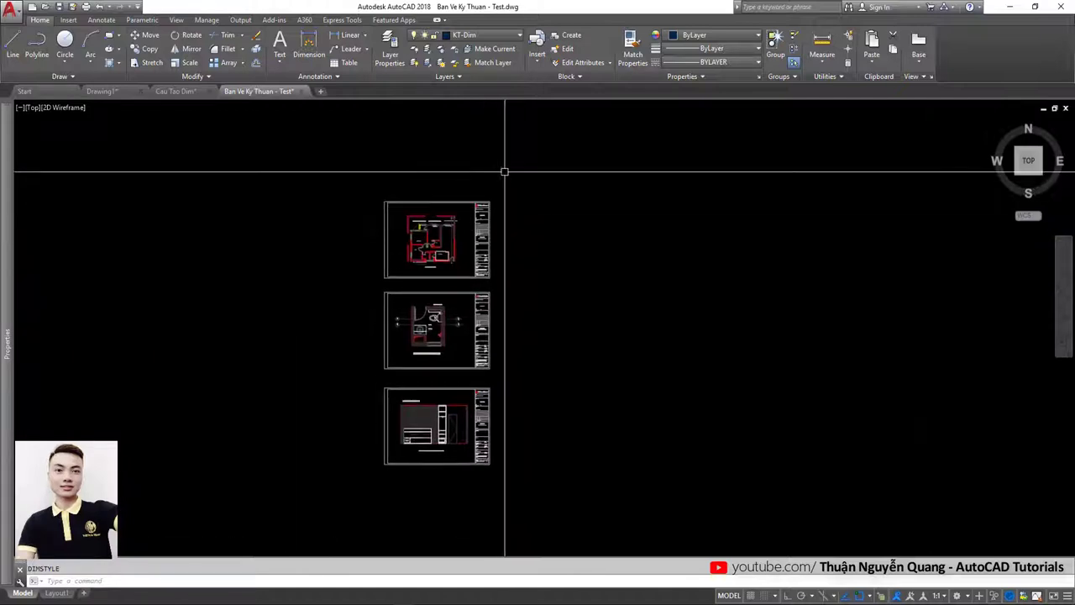
{"action": "left_click", "coordinate": [502, 170]}
{"action": "left_click", "coordinate": [473, 466]}
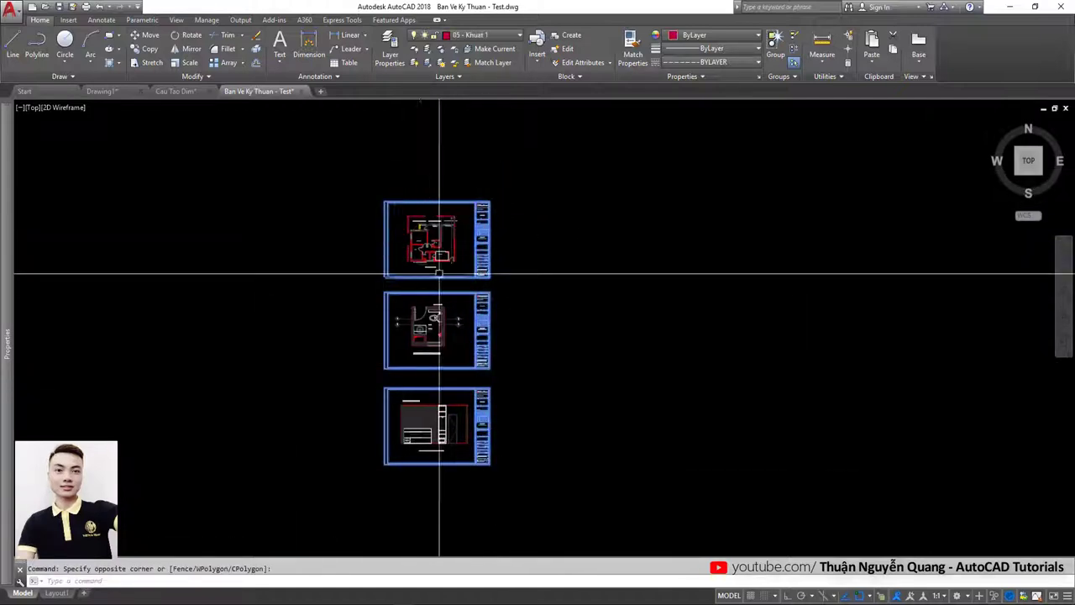
{"action": "key", "text": "Escape"}
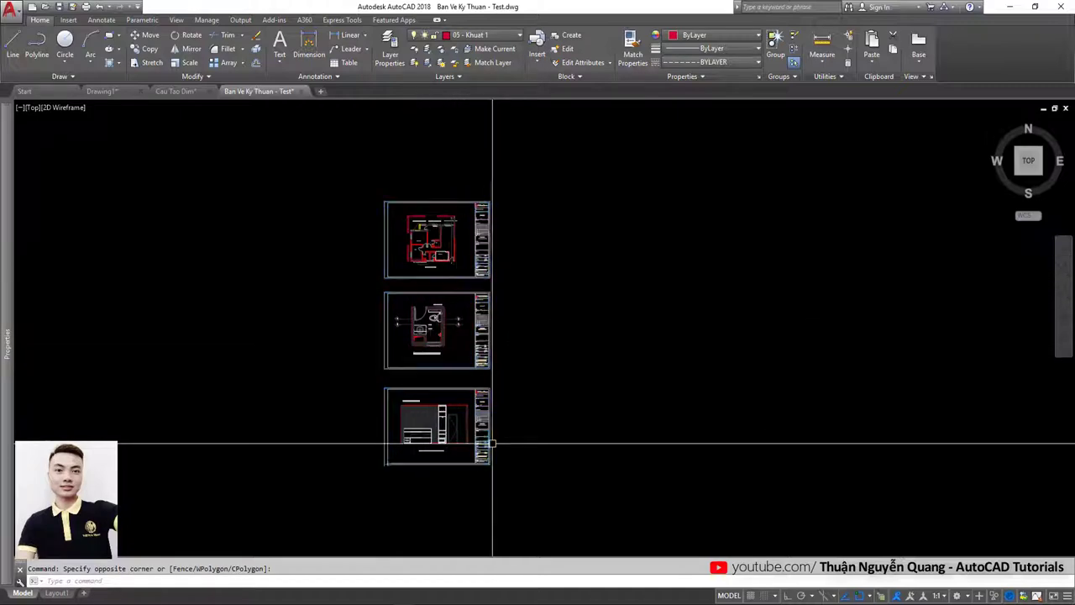
{"action": "left_click", "coordinate": [938, 595]}
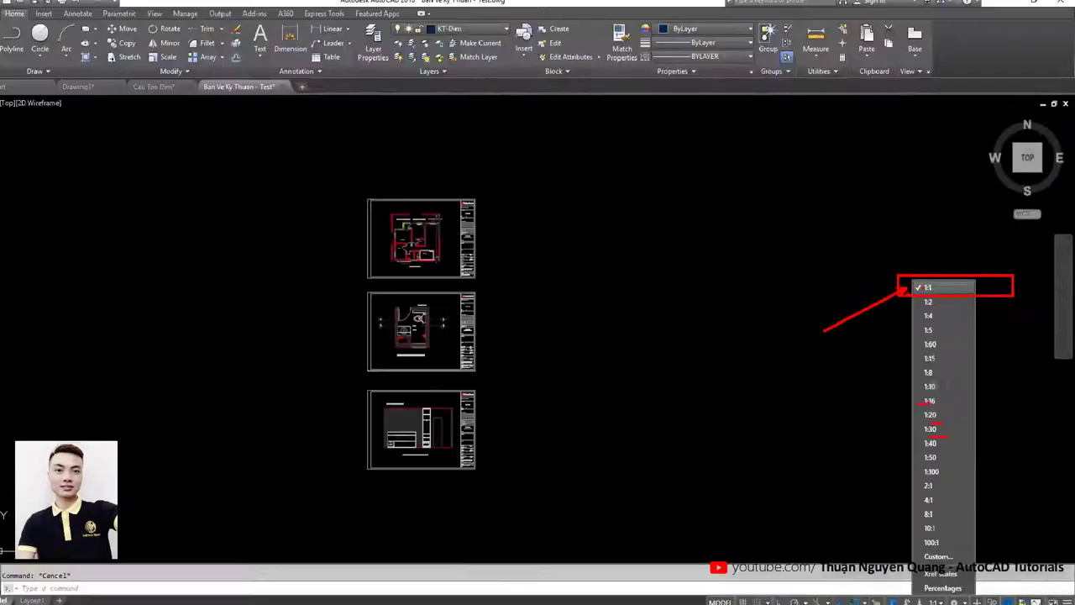
Step: Close the annotation scale list keeping 1:1, then crossing-select and deselect the three sheets
{"action": "left_click", "coordinate": [914, 288]}
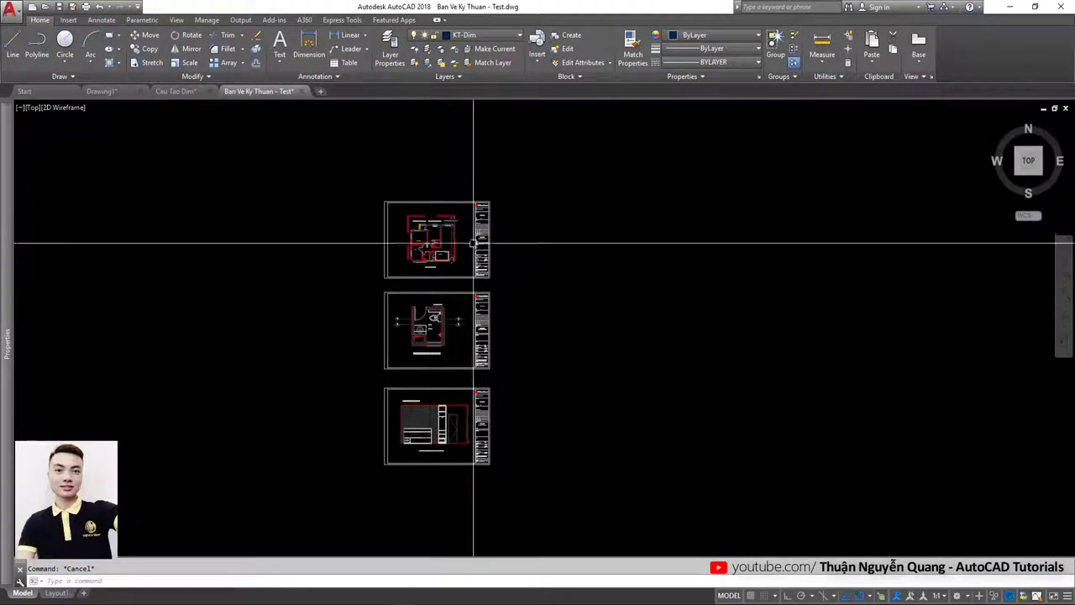
{"action": "scroll", "coordinate": [490, 209], "scroll_direction": "up", "scroll_amount": 3}
{"action": "scroll", "coordinate": [500, 143], "scroll_direction": "down", "scroll_amount": 3}
{"action": "left_click", "coordinate": [499, 140]}
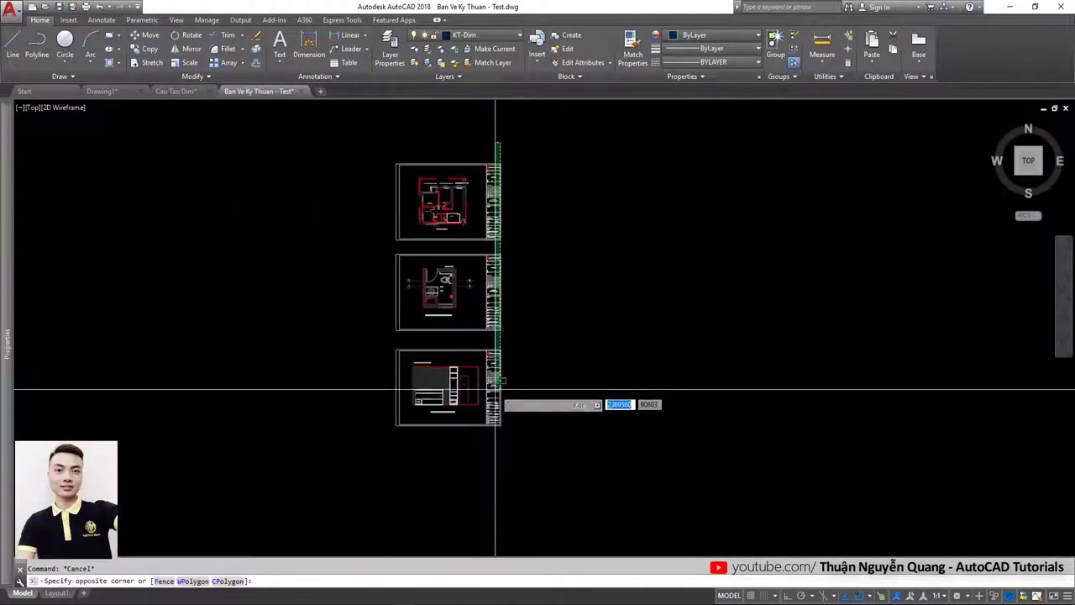
{"action": "left_click", "coordinate": [487, 456]}
{"action": "scroll", "coordinate": [459, 189], "scroll_direction": "up", "scroll_amount": 3}
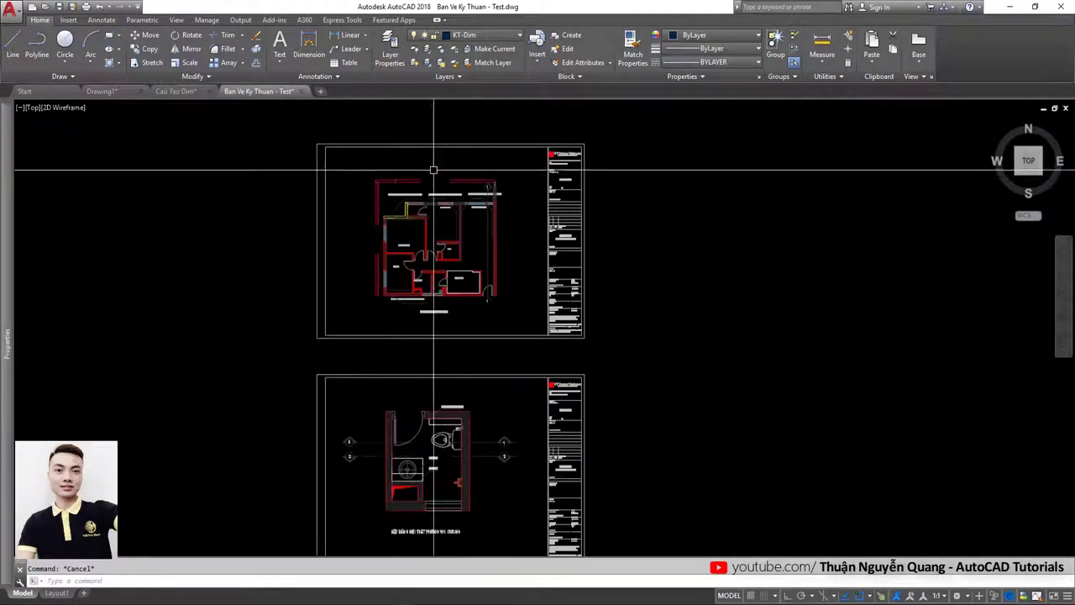
{"action": "scroll", "coordinate": [434, 168], "scroll_direction": "down", "scroll_amount": 3}
{"action": "key", "text": "Escape"}
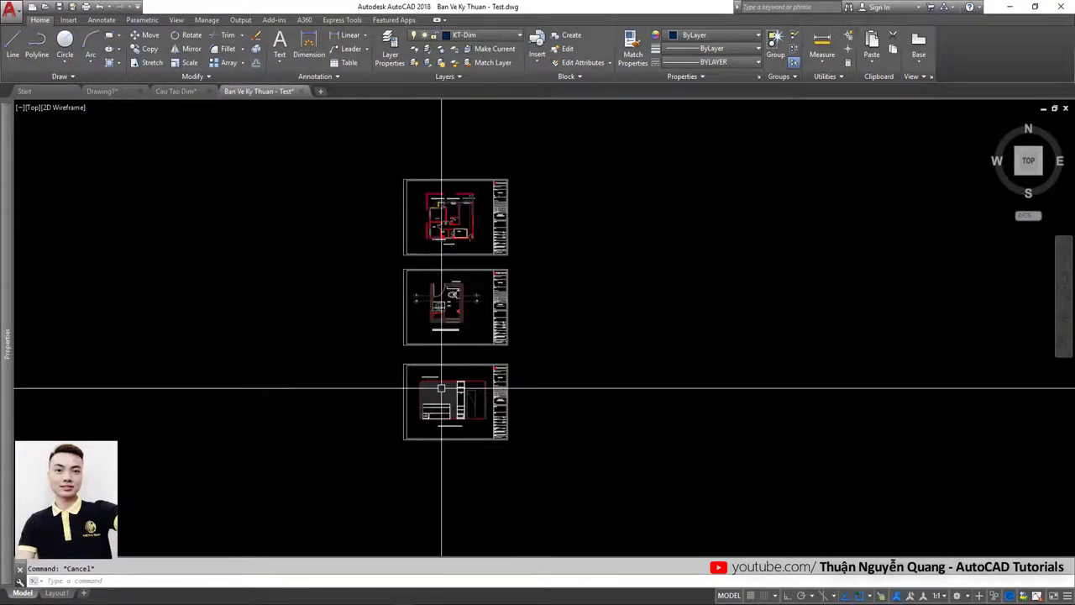
Step: Pan and zoom to bring the floor-plan sheet into the upper view
{"action": "scroll", "coordinate": [504, 224], "scroll_direction": "up", "scroll_amount": 3}
{"action": "scroll", "coordinate": [470, 235], "scroll_direction": "down", "scroll_amount": 3}
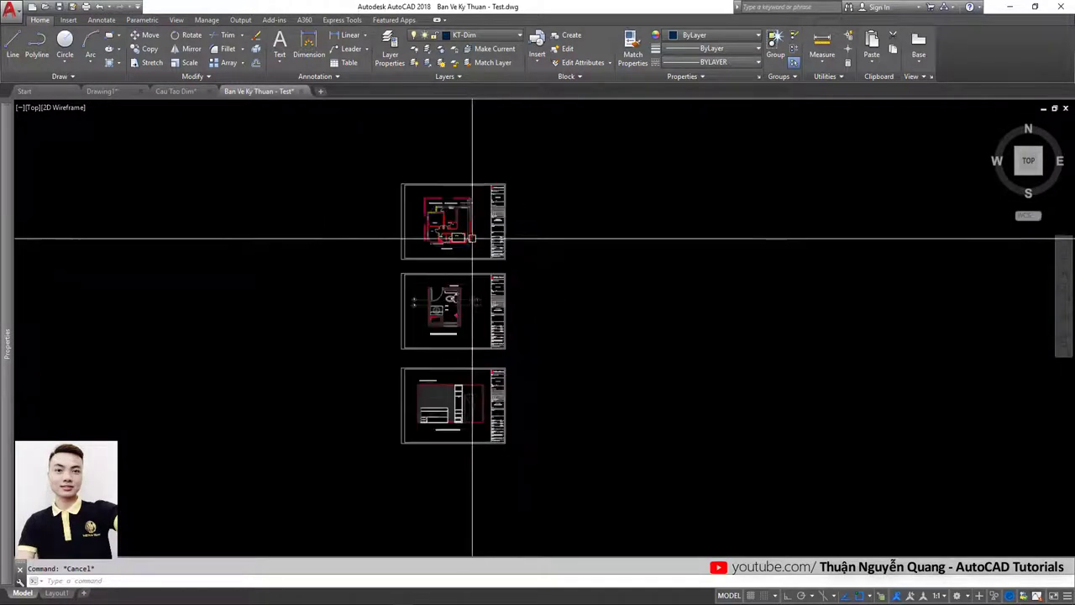
{"action": "scroll", "coordinate": [438, 261], "scroll_direction": "up", "scroll_amount": 2}
{"action": "middle_click_drag", "start_coordinate": [451, 423], "coordinate": [473, 298]}
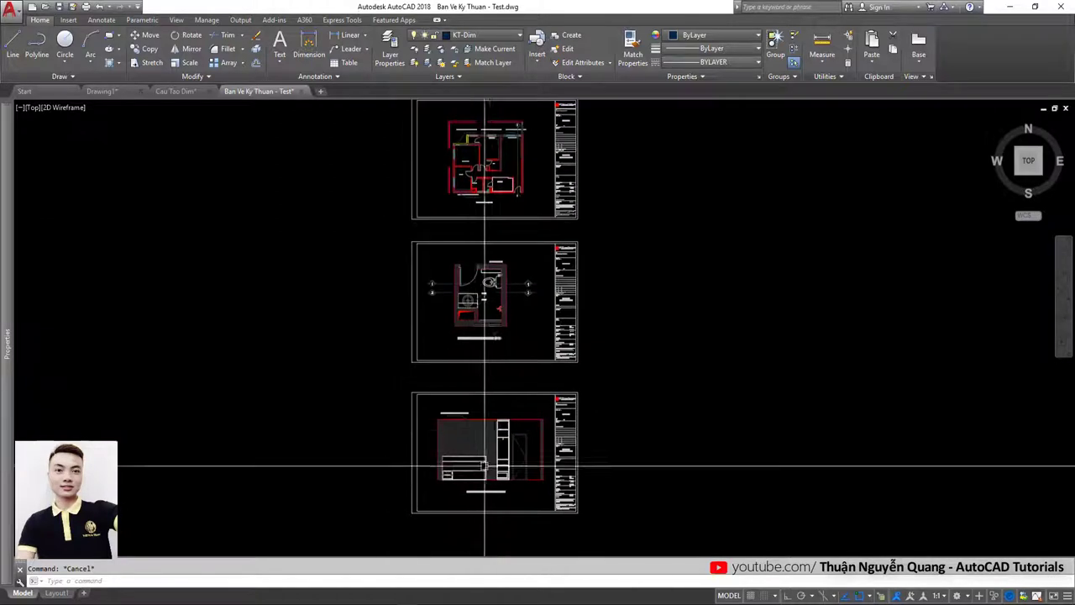
{"action": "scroll", "coordinate": [492, 430], "scroll_direction": "up", "scroll_amount": 2}
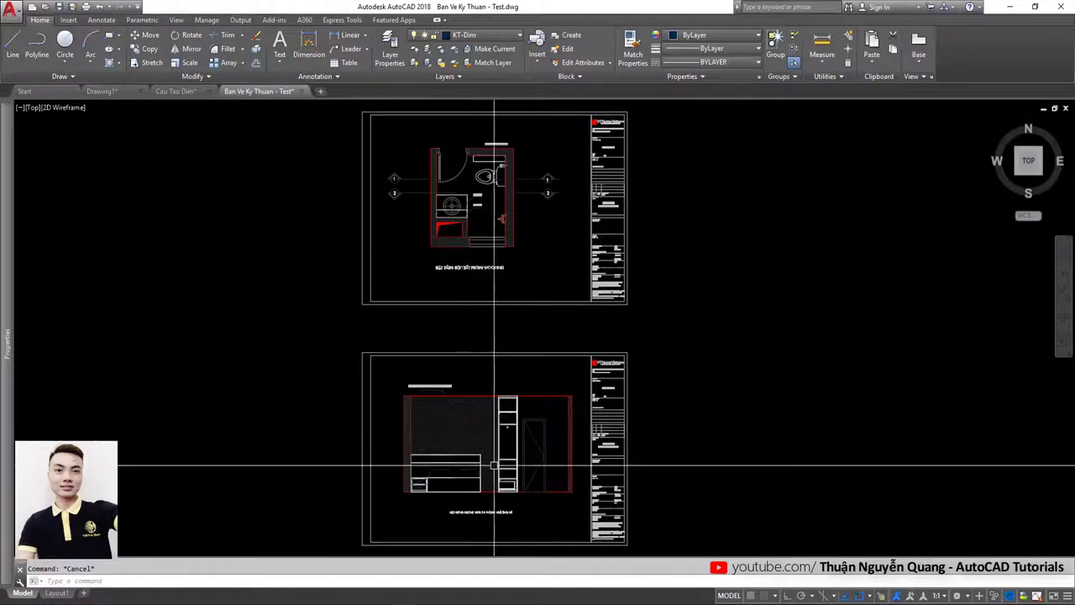
{"action": "middle_click_drag", "start_coordinate": [494, 465], "coordinate": [497, 556]}
{"action": "scroll", "coordinate": [556, 283], "scroll_direction": "down", "scroll_amount": 4}
{"action": "scroll", "coordinate": [509, 232], "scroll_direction": "up", "scroll_amount": 4}
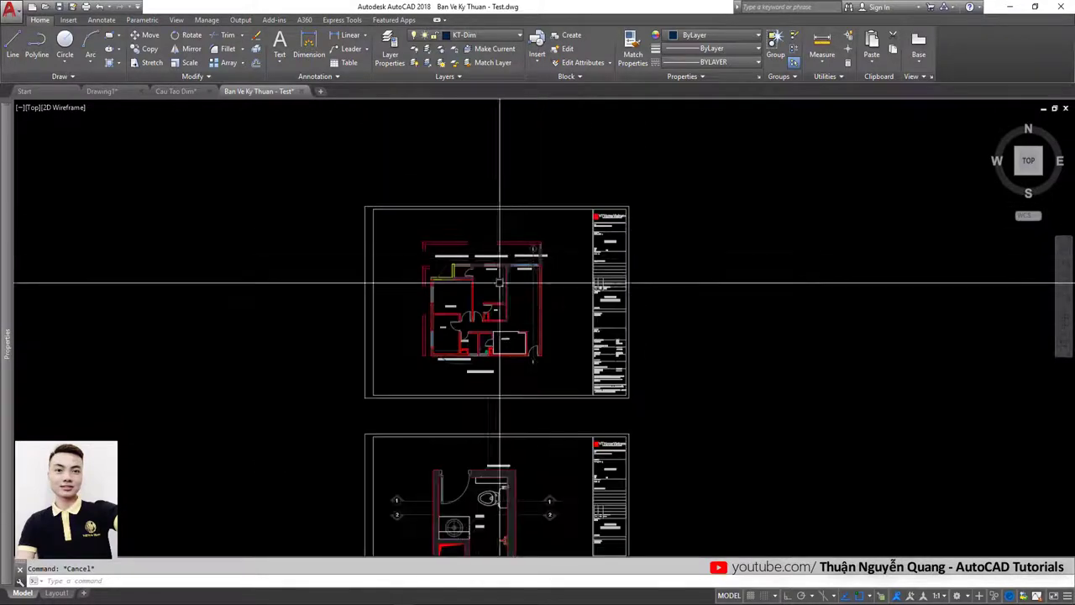
{"action": "scroll", "coordinate": [445, 277], "scroll_direction": "up", "scroll_amount": 8}
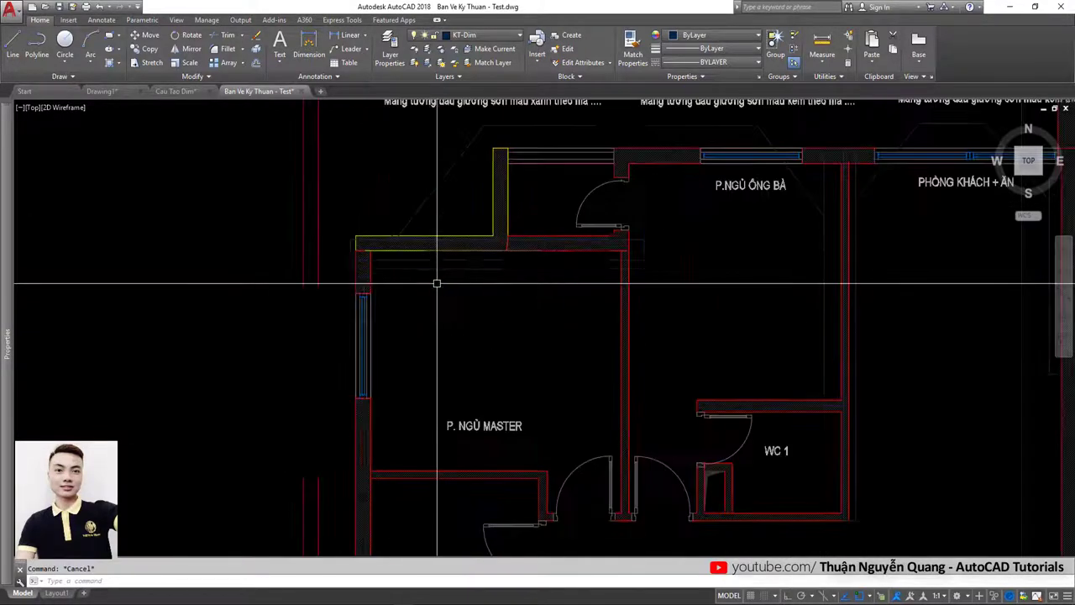
{"action": "scroll", "coordinate": [362, 267], "scroll_direction": "up", "scroll_amount": 2}
{"action": "scroll", "coordinate": [367, 284], "scroll_direction": "down", "scroll_amount": 5}
{"action": "scroll", "coordinate": [364, 288], "scroll_direction": "down", "scroll_amount": 4}
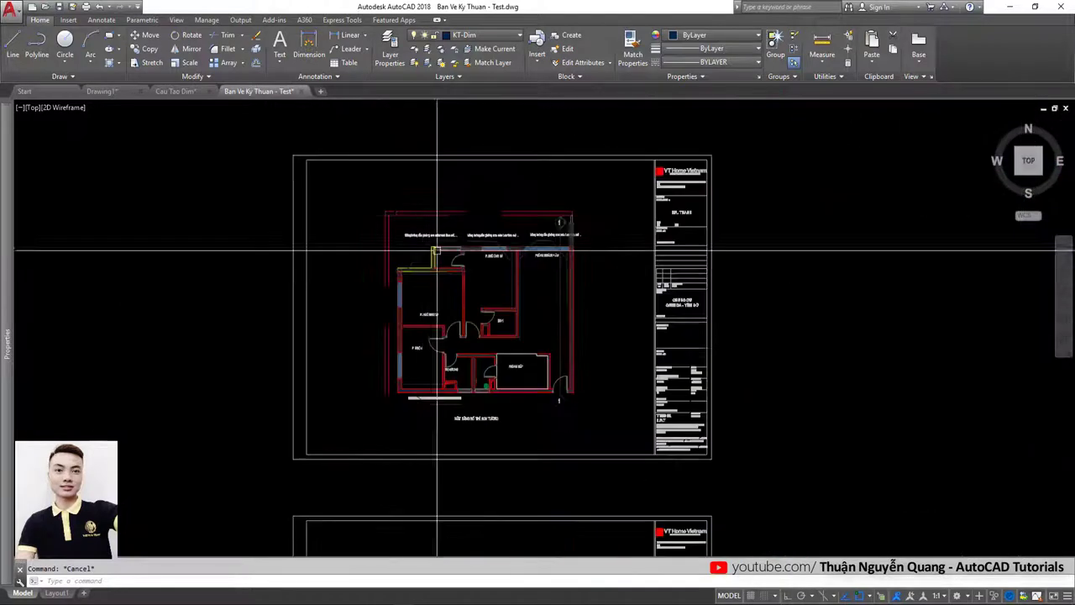
{"action": "scroll", "coordinate": [439, 259], "scroll_direction": "down", "scroll_amount": 1}
{"action": "scroll", "coordinate": [439, 308], "scroll_direction": "up", "scroll_amount": 2}
Step: Crossing-select the floor plan, clear it, and bring up the Dimension Style Manager via D
{"action": "left_click", "coordinate": [477, 231]}
{"action": "left_click", "coordinate": [390, 373]}
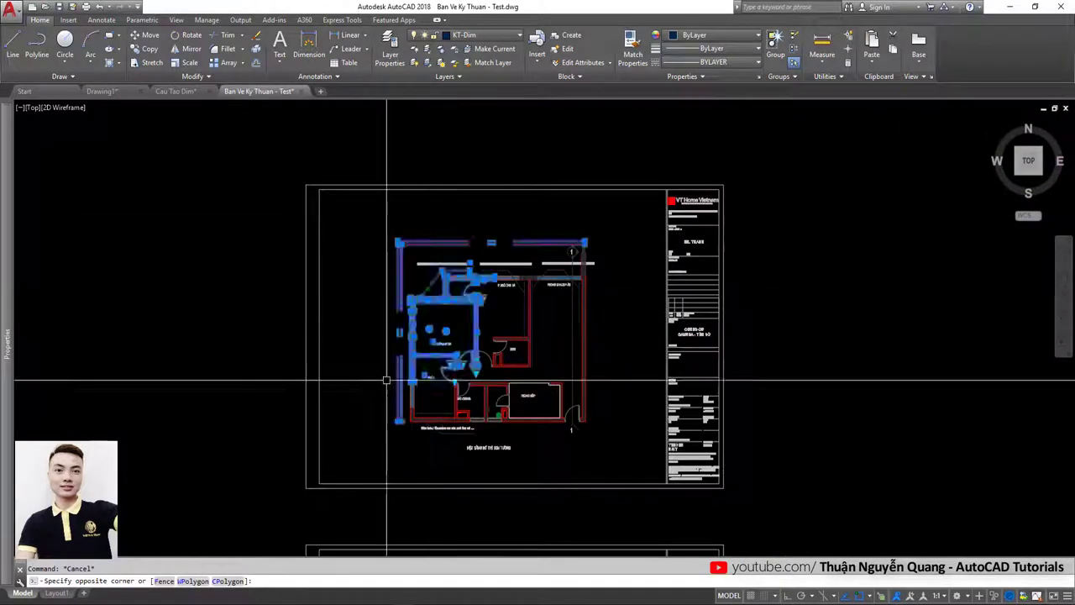
{"action": "key", "text": "Escape"}
{"action": "scroll", "coordinate": [378, 353], "scroll_direction": "up", "scroll_amount": 4}
{"action": "scroll", "coordinate": [368, 461], "scroll_direction": "up", "scroll_amount": 2}
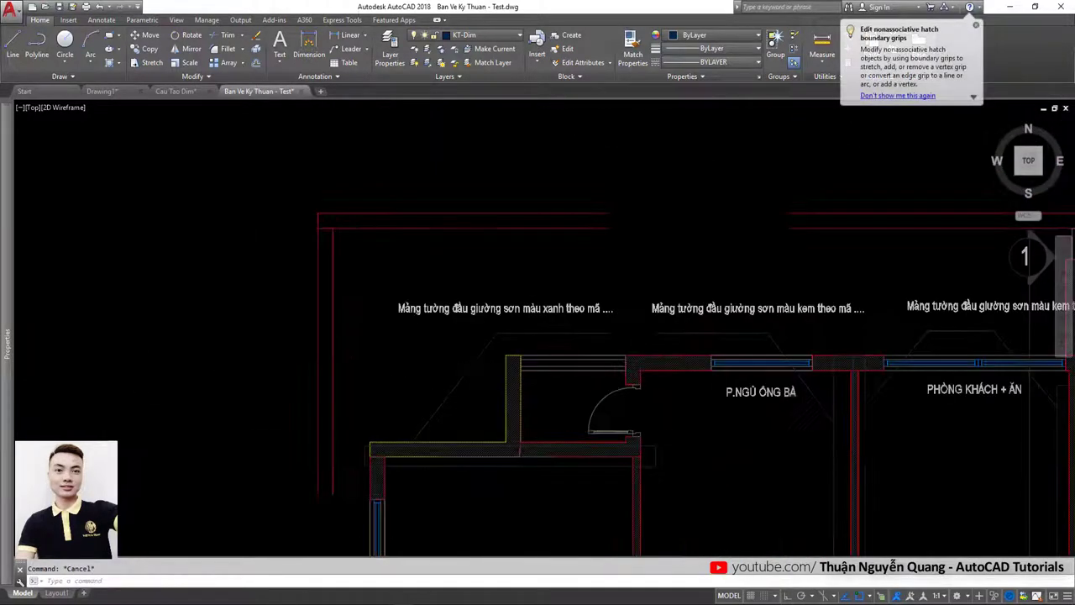
{"action": "scroll", "coordinate": [371, 441], "scroll_direction": "up", "scroll_amount": 2}
{"action": "scroll", "coordinate": [381, 412], "scroll_direction": "down", "scroll_amount": 5}
{"action": "scroll", "coordinate": [374, 315], "scroll_direction": "down", "scroll_amount": 1}
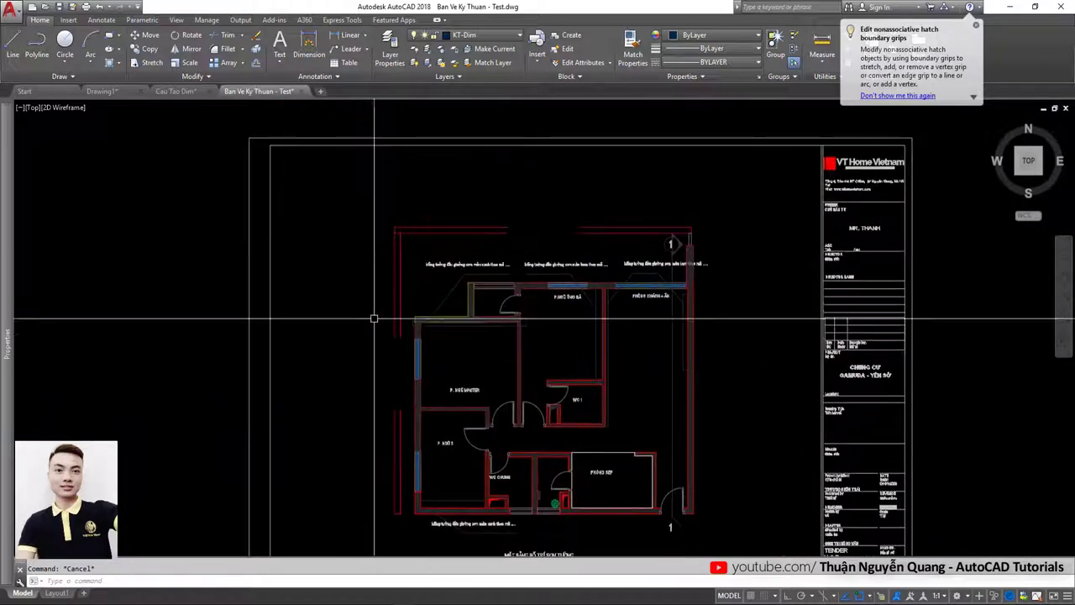
{"action": "scroll", "coordinate": [372, 304], "scroll_direction": "down", "scroll_amount": 2}
{"action": "type", "text": "d"}
{"action": "key", "text": "Return"}
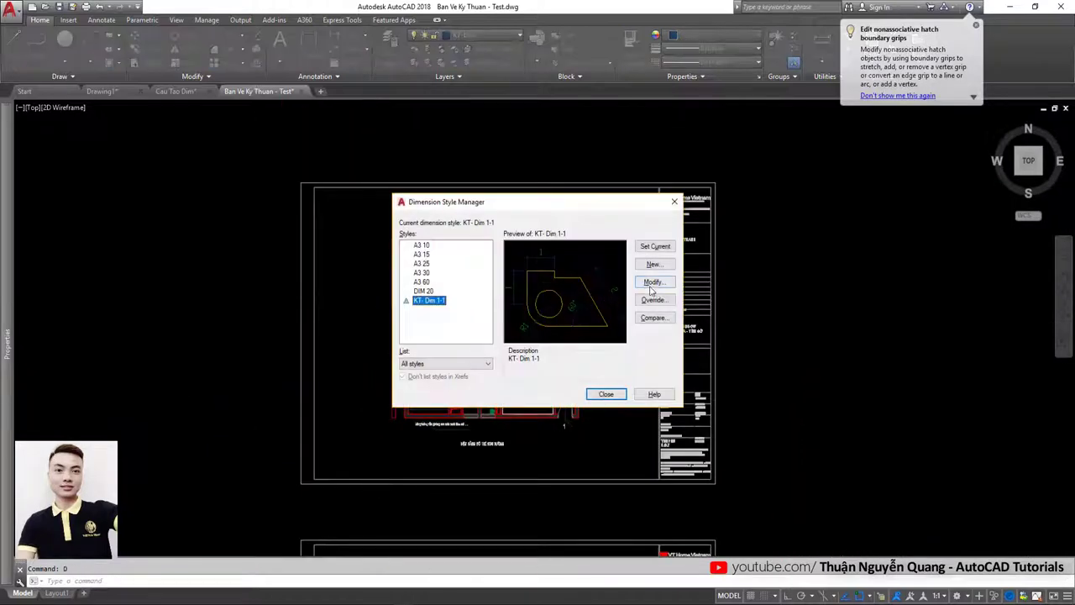
Step: Check that KT- Dim 1-1's Primary Units scale factor is 1, then close both style dialogs
{"action": "left_click", "coordinate": [653, 282]}
{"action": "left_click", "coordinate": [473, 176]}
{"action": "left_click", "coordinate": [531, 176]}
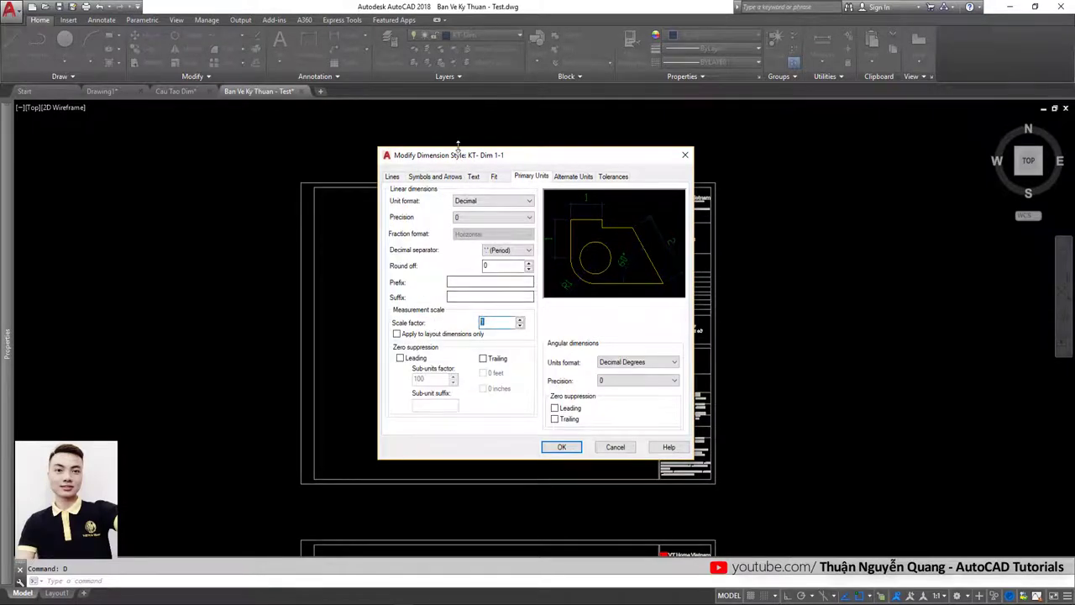
{"action": "left_click_drag", "start_coordinate": [452, 157], "coordinate": [644, 151]}
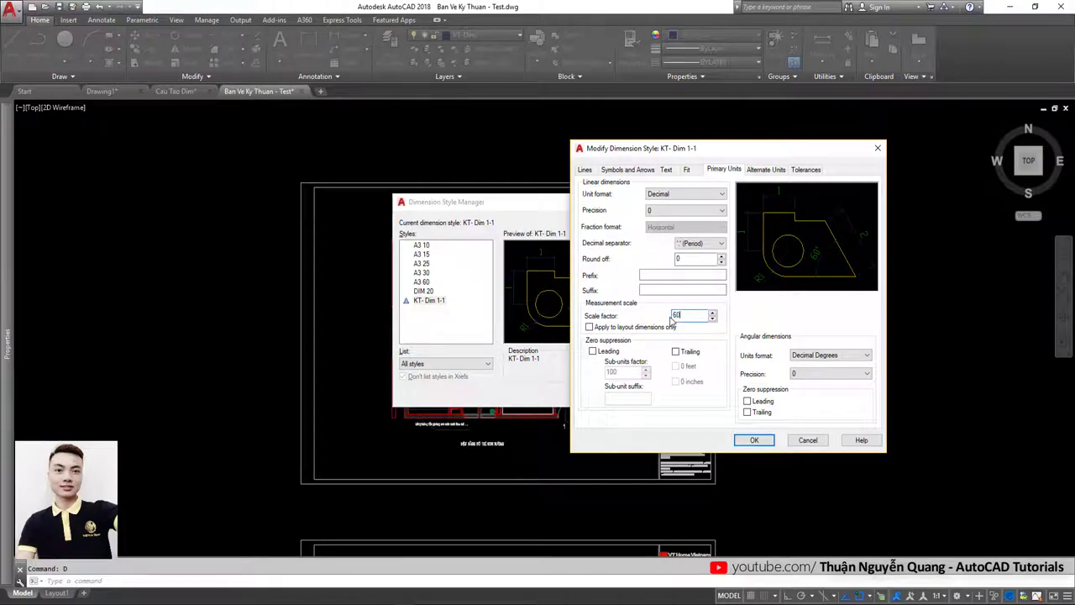
{"action": "left_click", "coordinate": [754, 440]}
{"action": "left_click", "coordinate": [623, 394]}
{"action": "scroll", "coordinate": [504, 252], "scroll_direction": "down", "scroll_amount": 5}
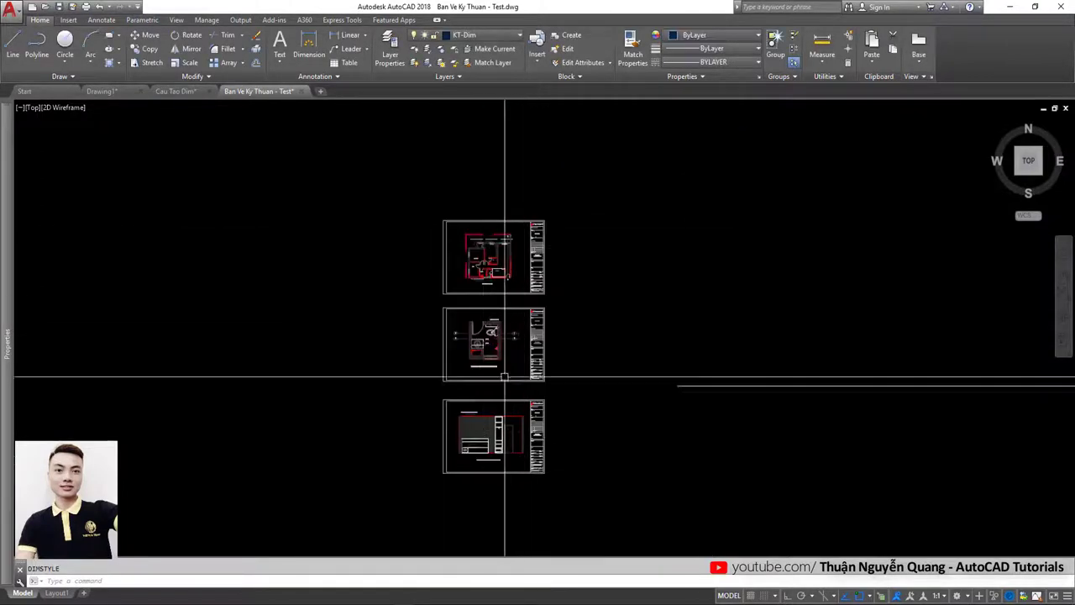
{"action": "scroll", "coordinate": [492, 252], "scroll_direction": "up", "scroll_amount": 5}
{"action": "type", "text": "dl"}
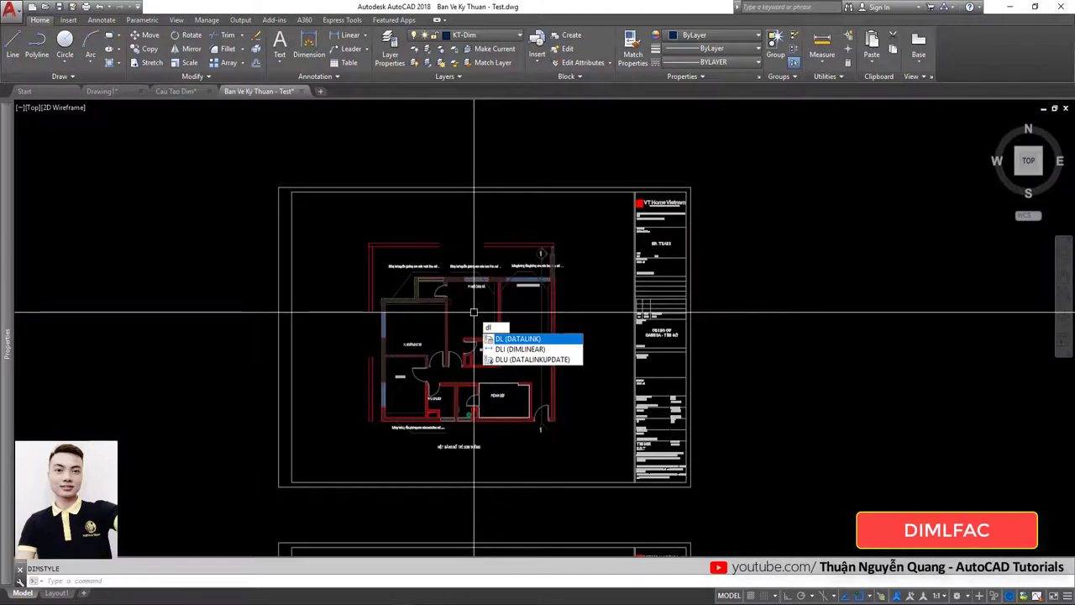
Step: Run DIMLFAC, then reopen the Dimension Style Manager to view KT- Dim 1-1's Primary Units
{"action": "key", "text": "BackSpace"}
{"action": "type", "text": "DIMLFAC"}
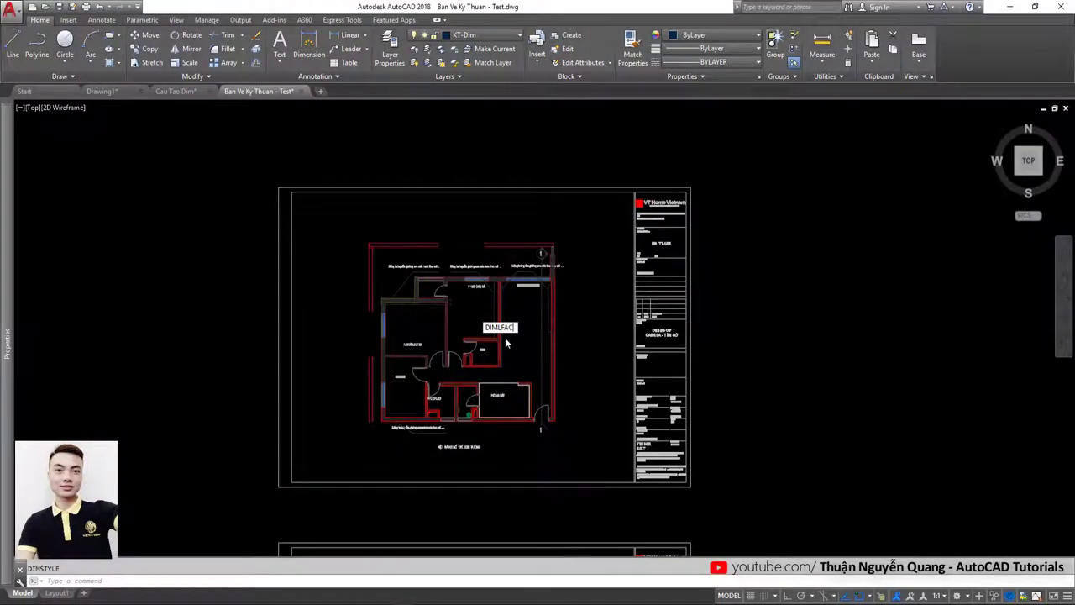
{"action": "key", "text": "Return"}
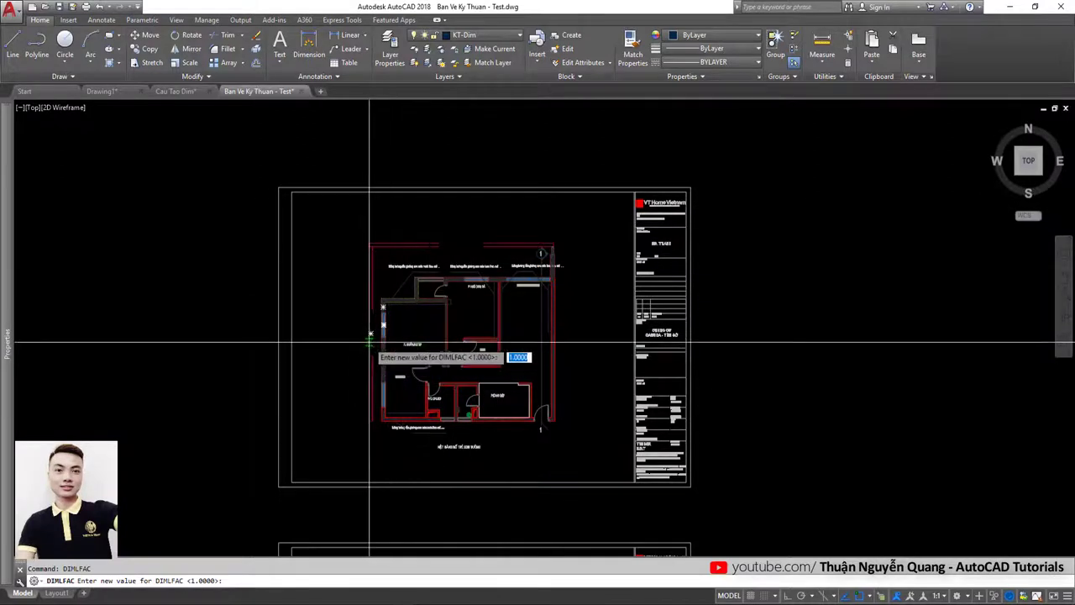
{"action": "type", "text": "d"}
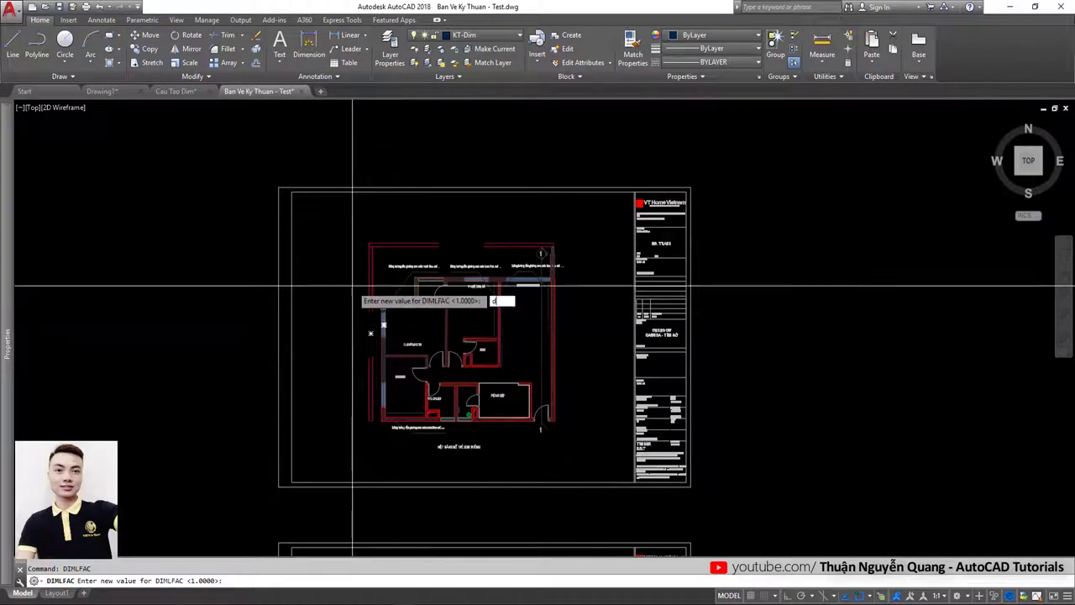
{"action": "key", "text": "Return"}
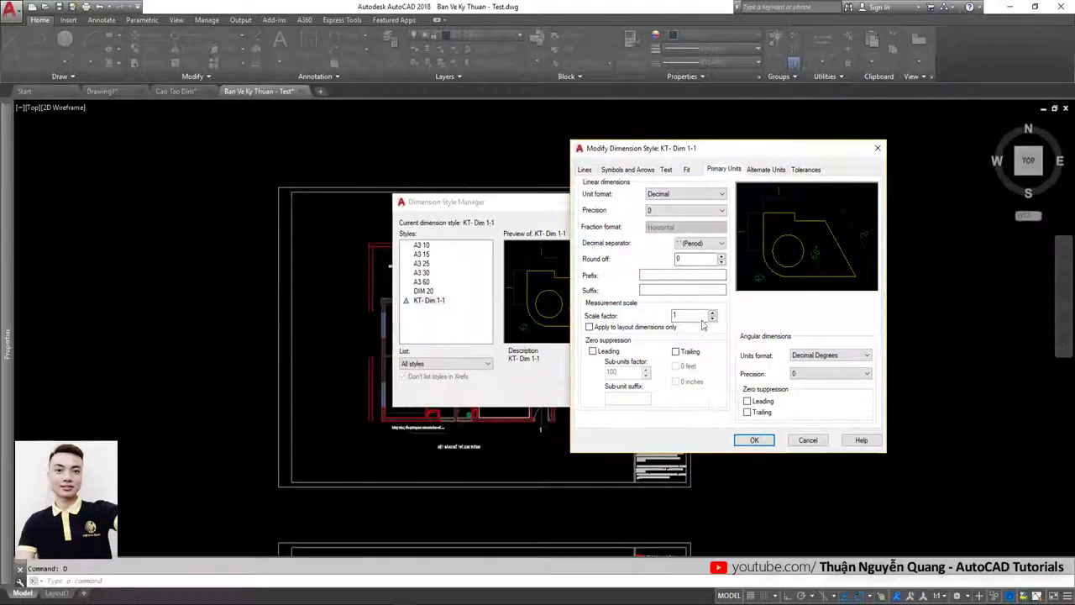
Step: Close the style dialogs and run DIMLFAC, which prompts for a new value (current 1.0000)
{"action": "left_click", "coordinate": [878, 148]}
{"action": "left_click", "coordinate": [680, 203]}
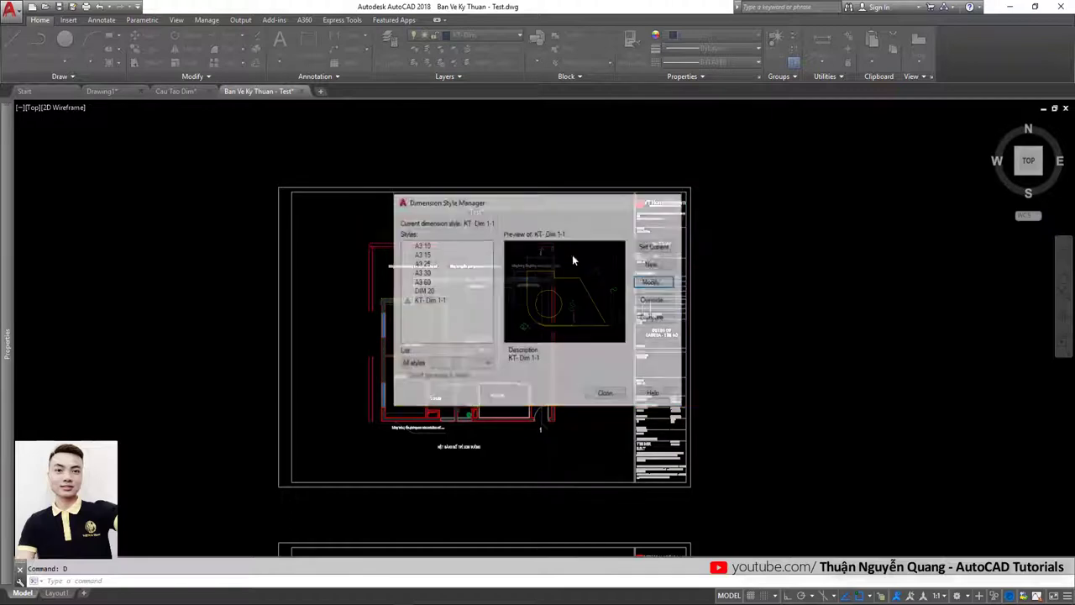
{"action": "scroll", "coordinate": [425, 210], "scroll_direction": "up", "scroll_amount": 2}
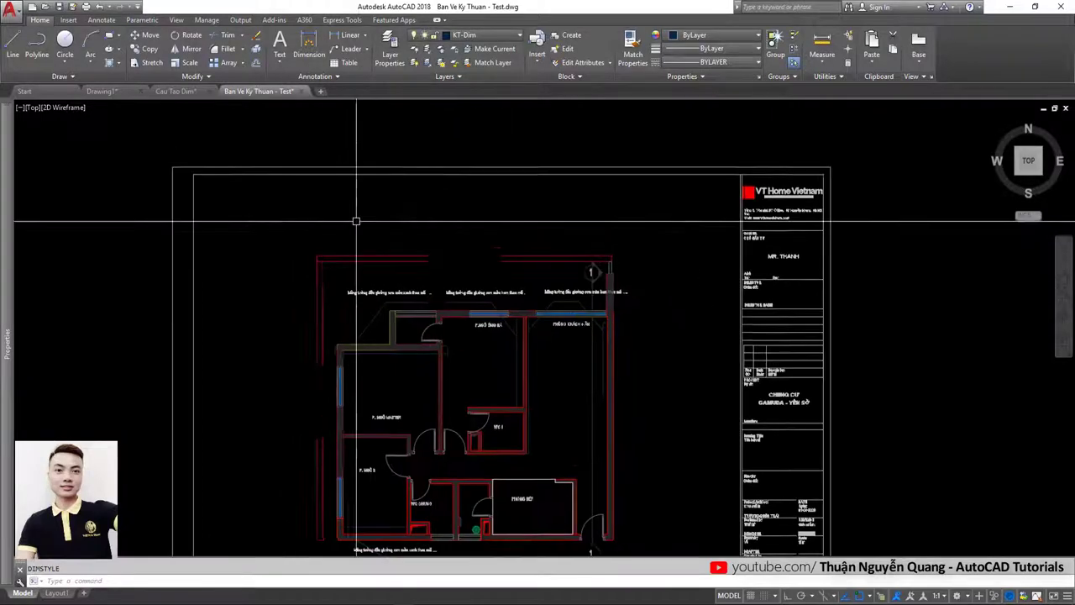
{"action": "type", "text": "DD"}
{"action": "key", "text": "Escape"}
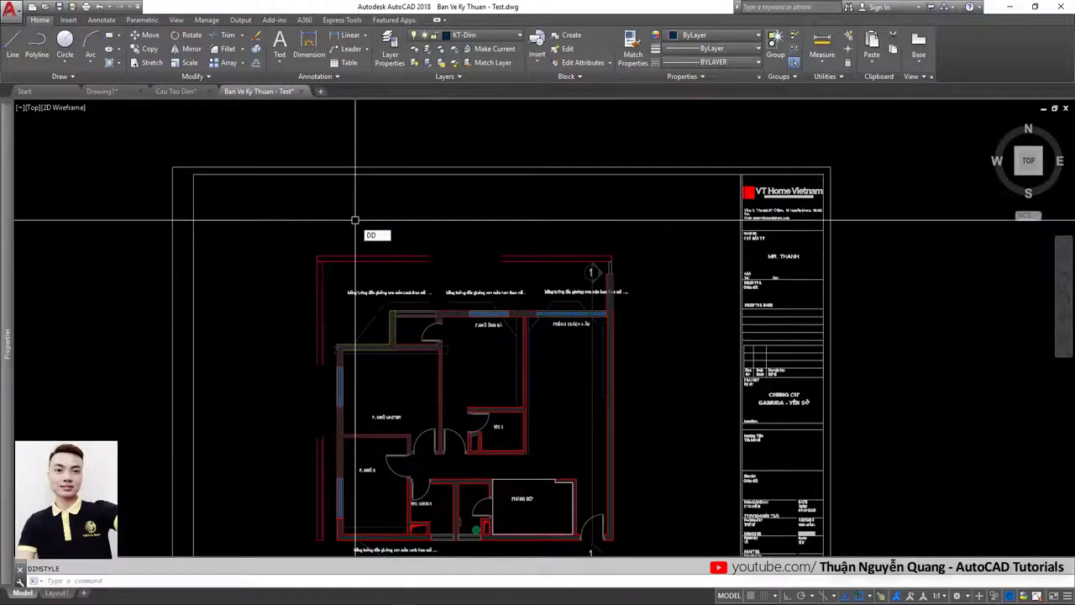
{"action": "scroll", "coordinate": [355, 220], "scroll_direction": "down", "scroll_amount": 2}
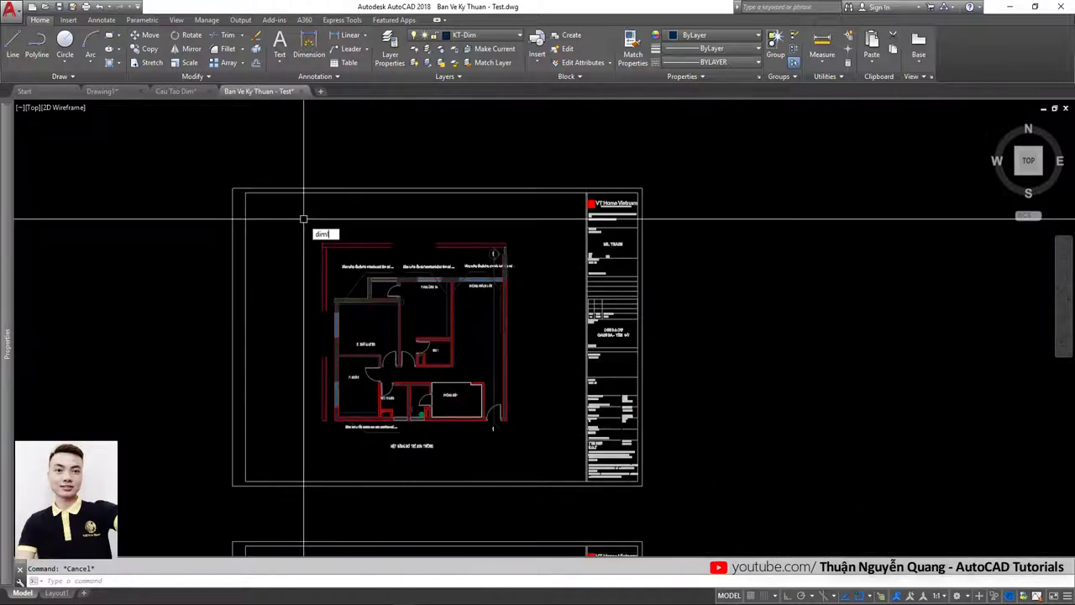
{"action": "key", "text": "Return"}
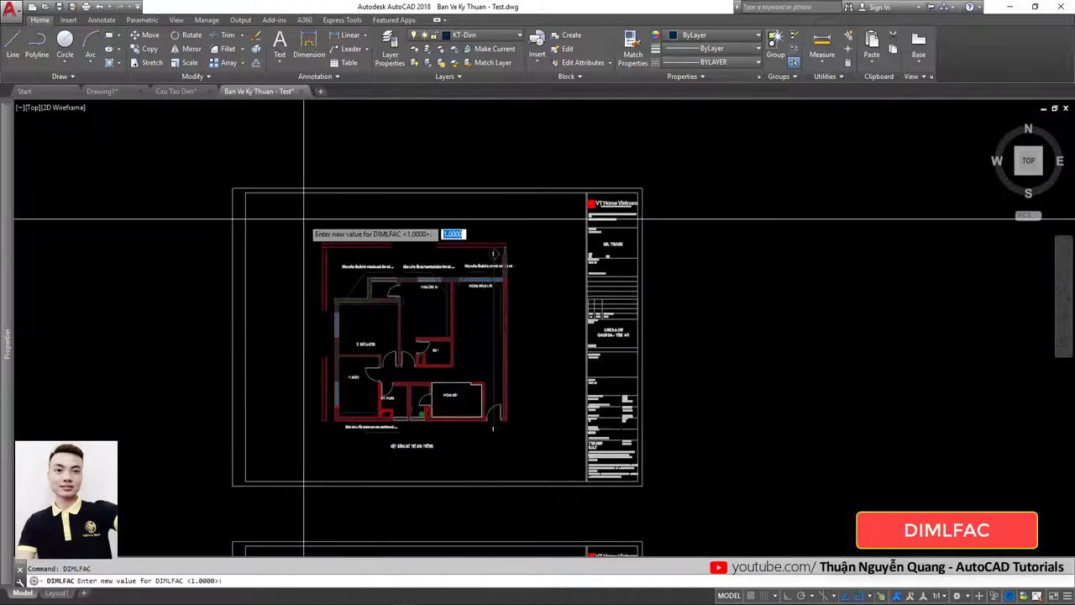
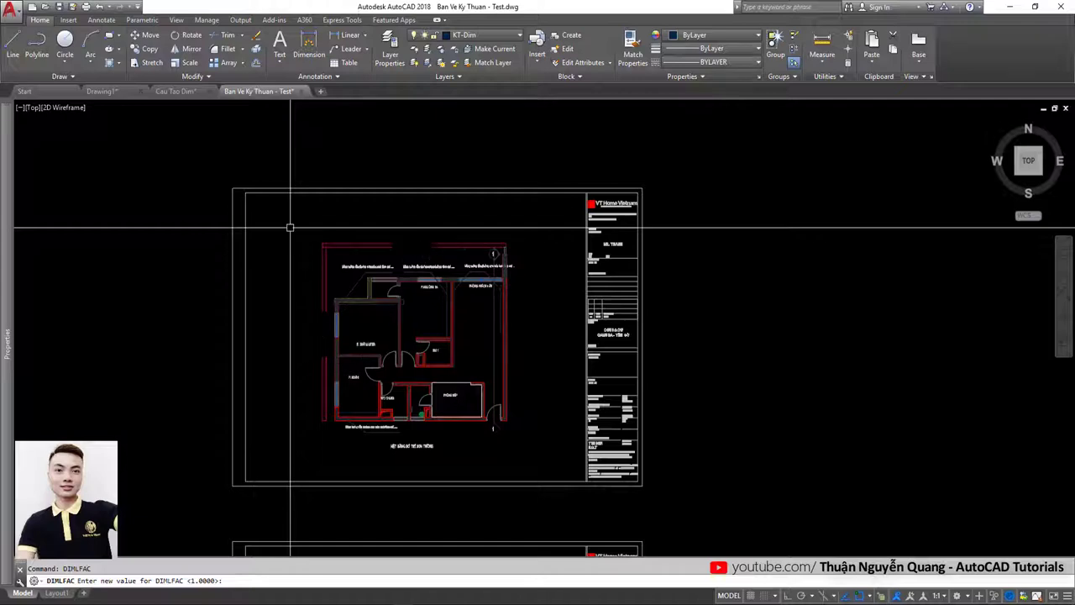
Step: Set DIMLFAC to 60, place a first 220 wall dimension, then delete it as misplaced
{"action": "scroll", "coordinate": [328, 228], "scroll_direction": "up", "scroll_amount": 3}
{"action": "scroll", "coordinate": [328, 228], "scroll_direction": "up", "scroll_amount": 2}
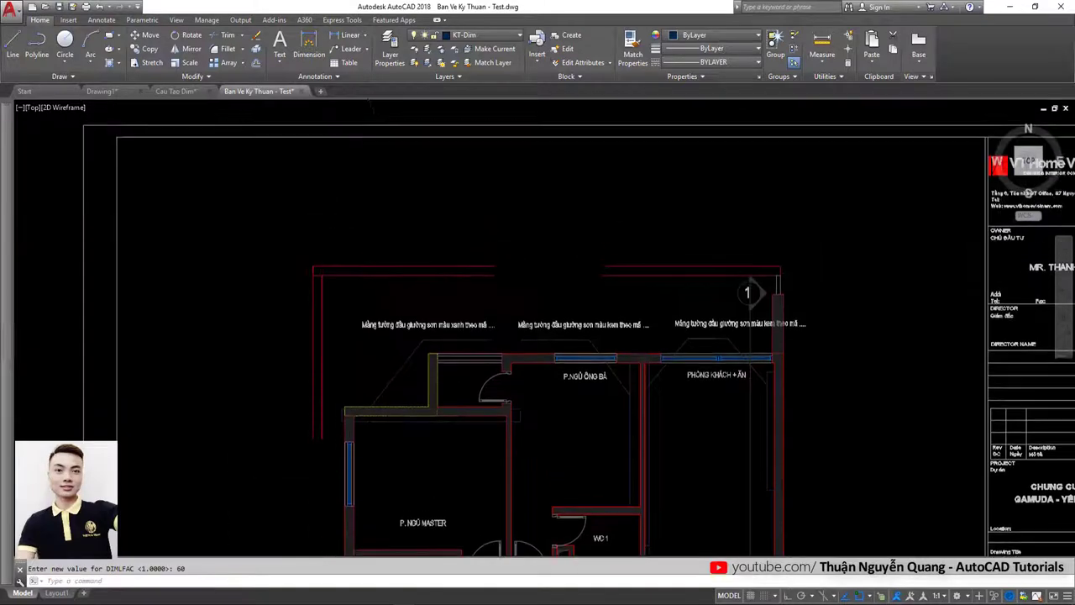
{"action": "key", "text": "Return"}
{"action": "scroll", "coordinate": [343, 428], "scroll_direction": "up", "scroll_amount": 4}
{"action": "left_click", "coordinate": [347, 386]}
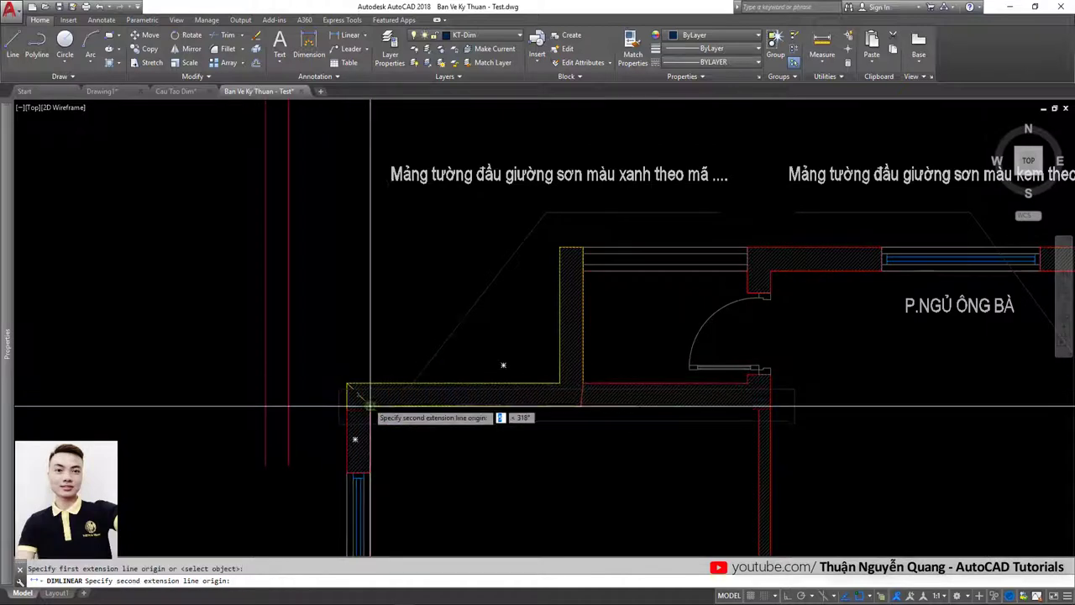
{"action": "left_click", "coordinate": [370, 407]}
{"action": "scroll", "coordinate": [381, 348], "scroll_direction": "down", "scroll_amount": 3}
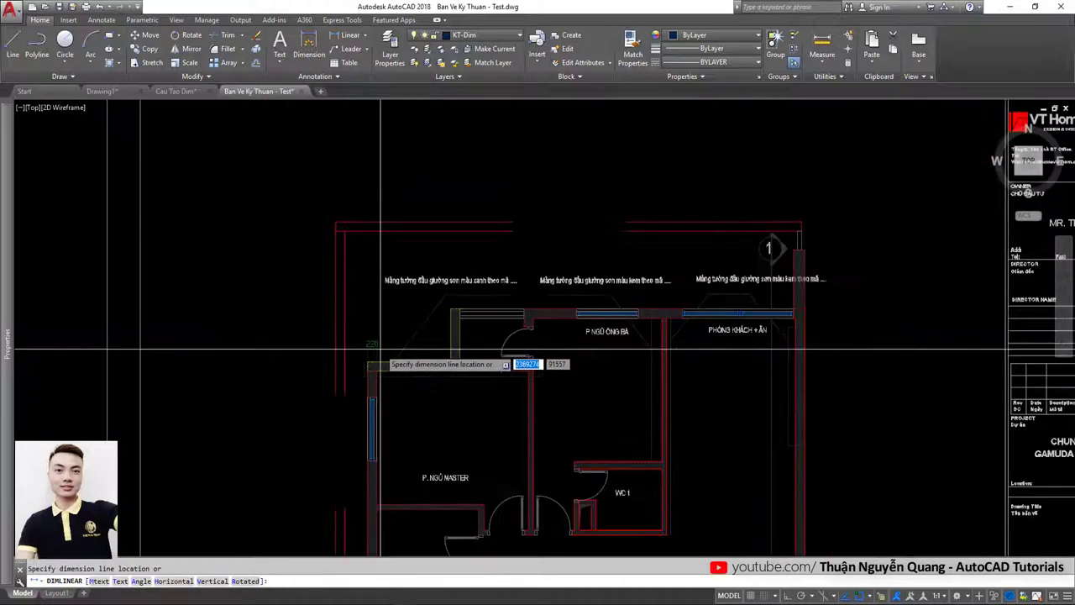
{"action": "left_click", "coordinate": [372, 256]}
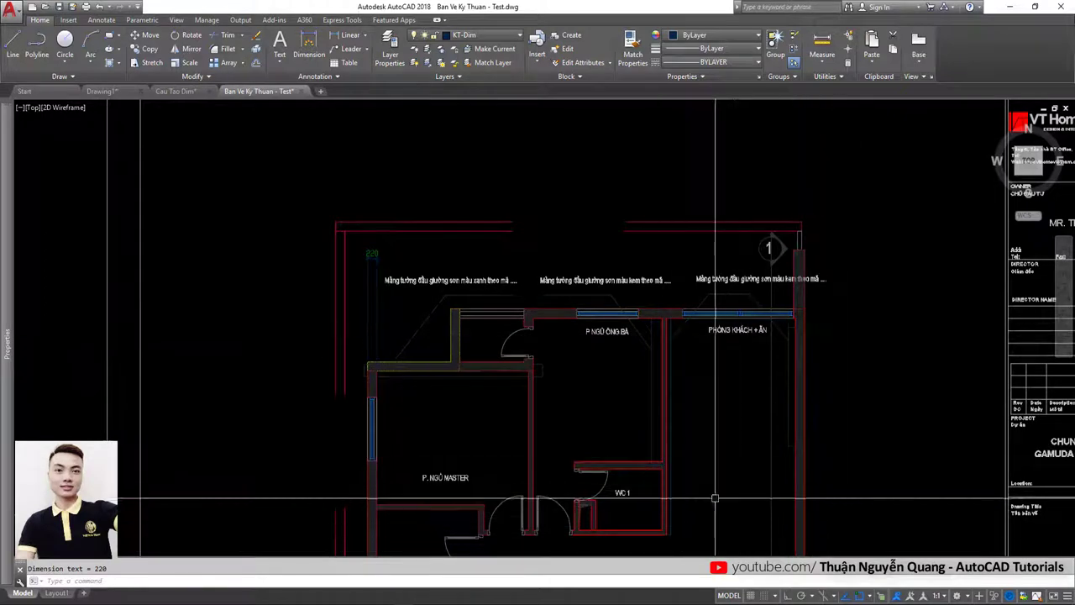
{"action": "scroll", "coordinate": [426, 300], "scroll_direction": "up", "scroll_amount": 2}
{"action": "scroll", "coordinate": [401, 256], "scroll_direction": "down", "scroll_amount": 2}
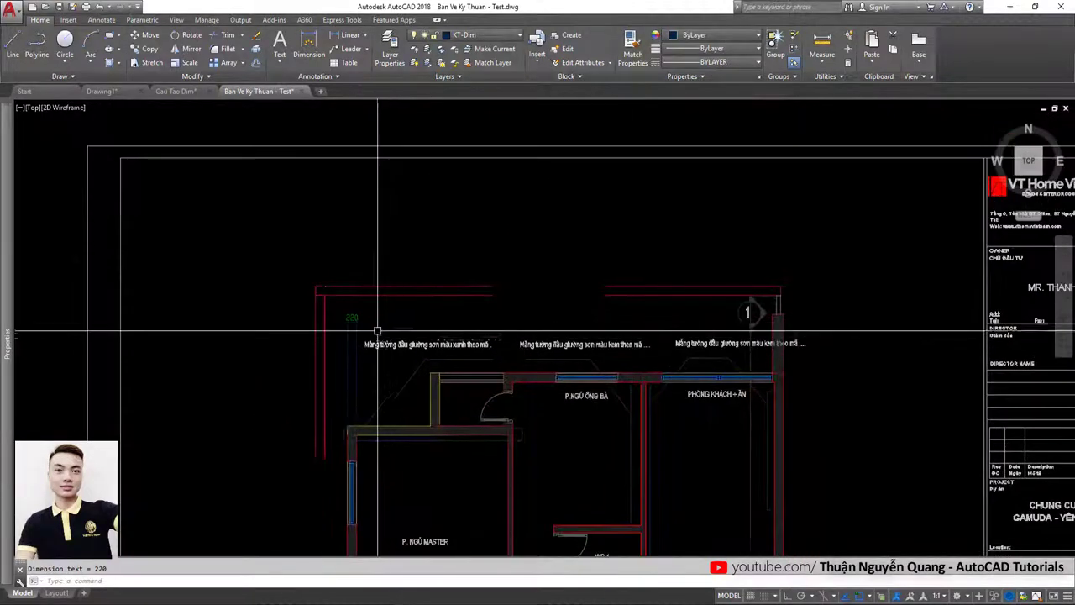
{"action": "left_click", "coordinate": [353, 317]}
{"action": "key", "text": "Delete"}
{"action": "type", "text": "d"}
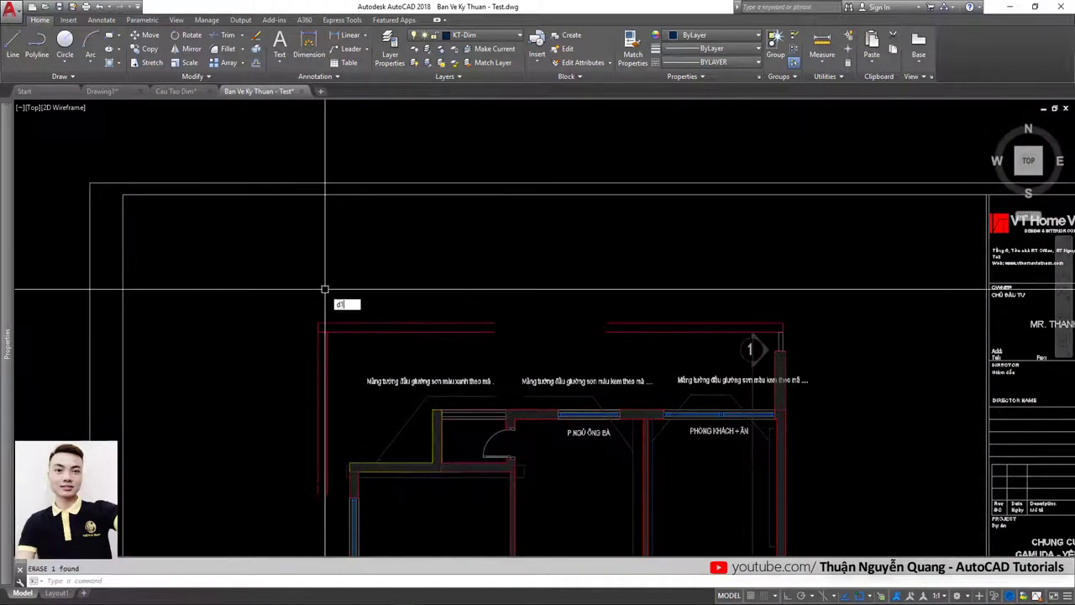
Step: Redimension the 220 top-left wall thickness above the top wall
{"action": "key", "text": "Return"}
{"action": "scroll", "coordinate": [325, 289], "scroll_direction": "up", "scroll_amount": 4}
{"action": "left_click", "coordinate": [327, 330]}
{"action": "left_click", "coordinate": [326, 351]}
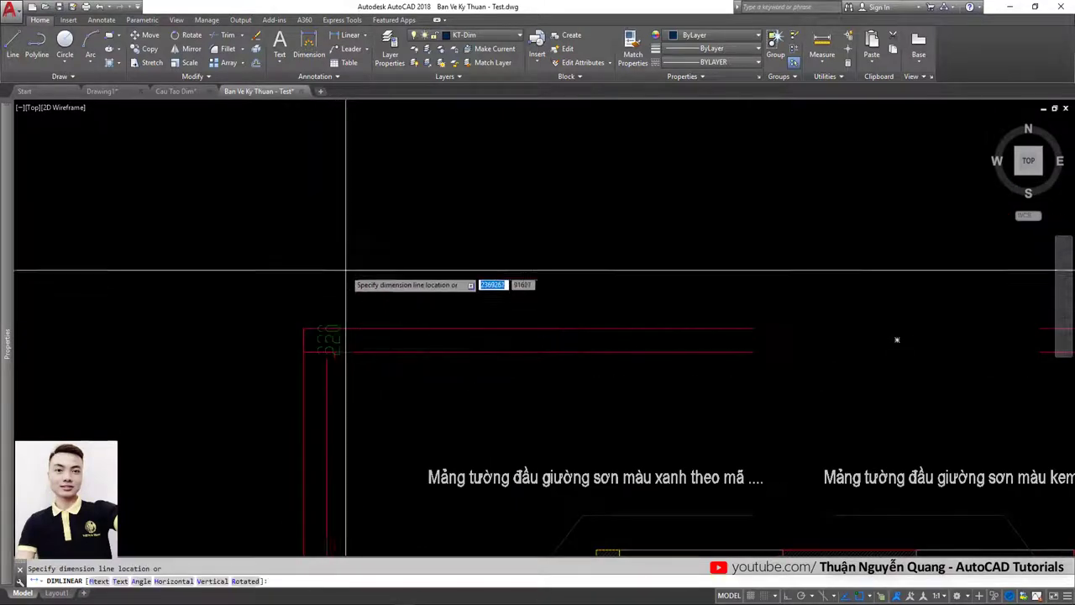
{"action": "left_click", "coordinate": [328, 235]}
{"action": "scroll", "coordinate": [431, 270], "scroll_direction": "down", "scroll_amount": 5}
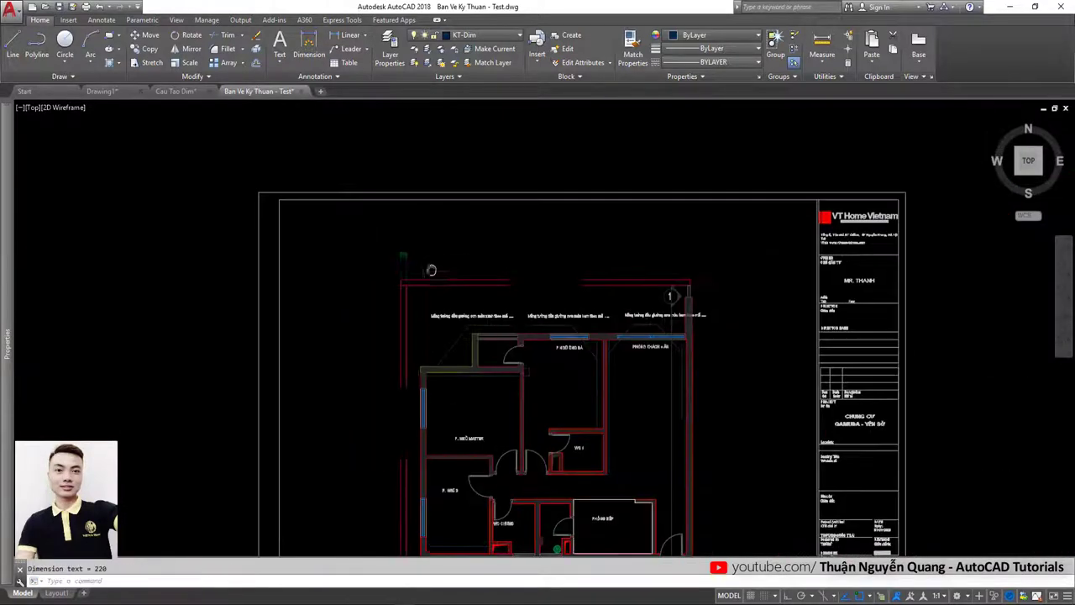
{"action": "middle_click_drag", "start_coordinate": [430, 269], "coordinate": [414, 289]}
Step: Chain dimensions along the top wall with DCO, including 220, 1270 and 1060
{"action": "type", "text": "dco"}
{"action": "key", "text": "Return"}
{"action": "scroll", "coordinate": [410, 378], "scroll_direction": "up", "scroll_amount": 4}
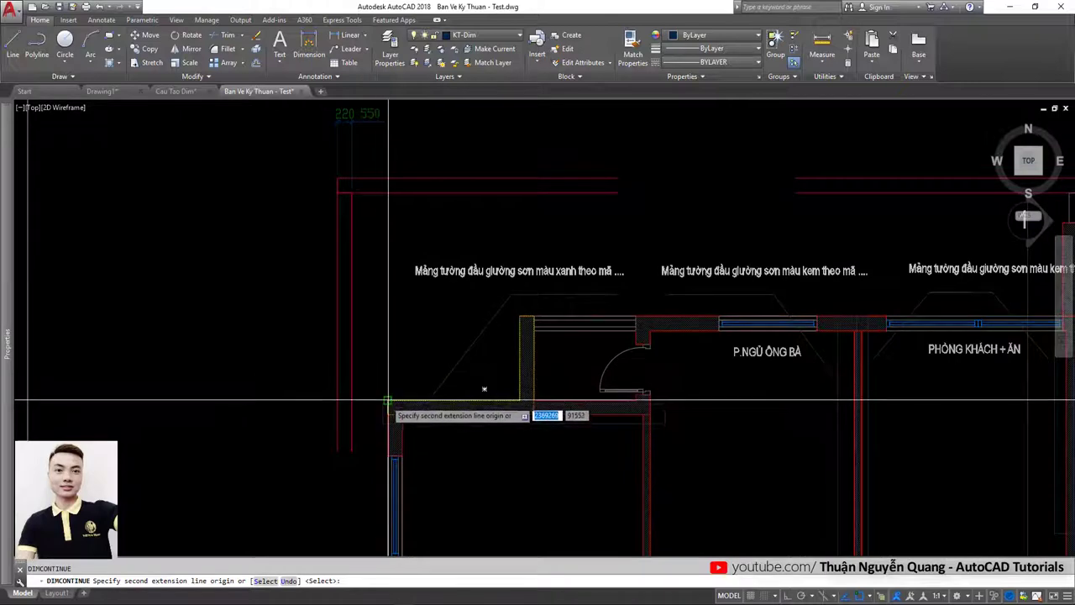
{"action": "left_click", "coordinate": [405, 410]}
{"action": "left_click", "coordinate": [523, 403]}
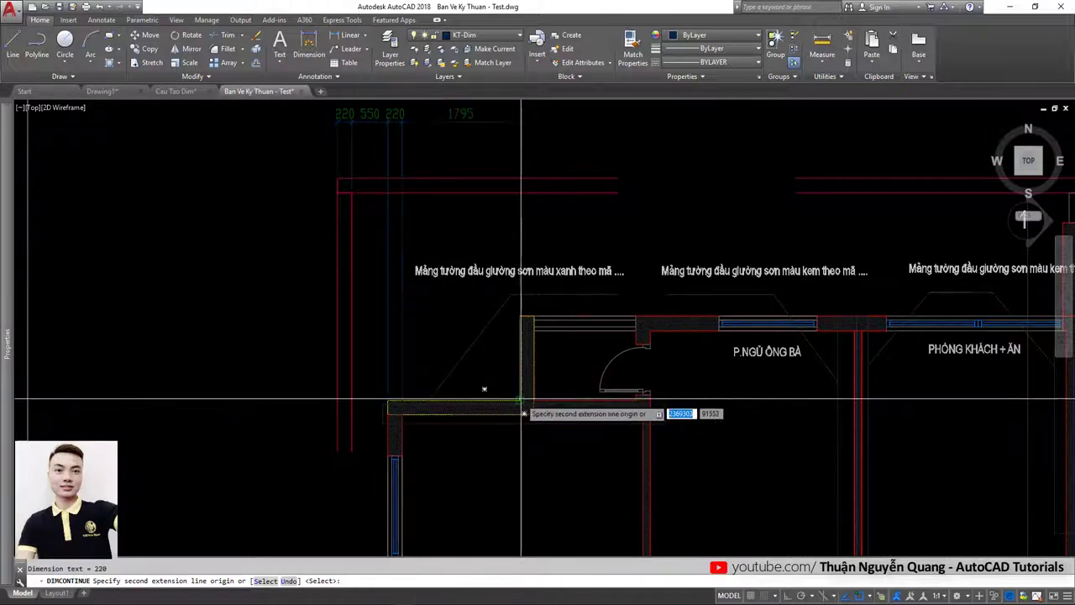
{"action": "left_click", "coordinate": [534, 318]}
{"action": "middle_click_drag", "start_coordinate": [534, 318], "coordinate": [388, 397]}
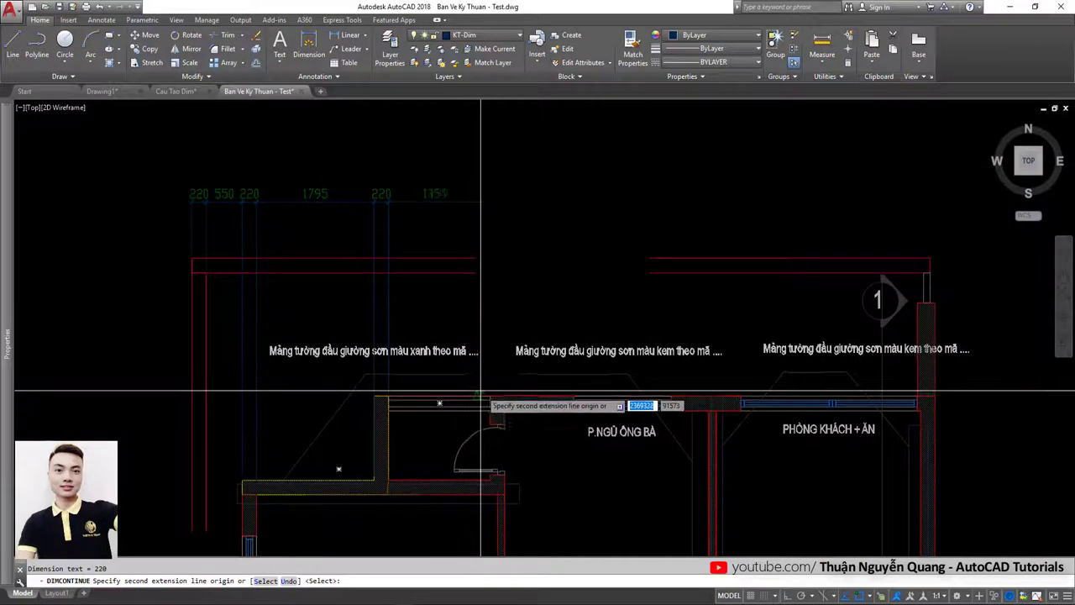
{"action": "left_click", "coordinate": [576, 396]}
{"action": "scroll", "coordinate": [579, 396], "scroll_direction": "up", "scroll_amount": 2}
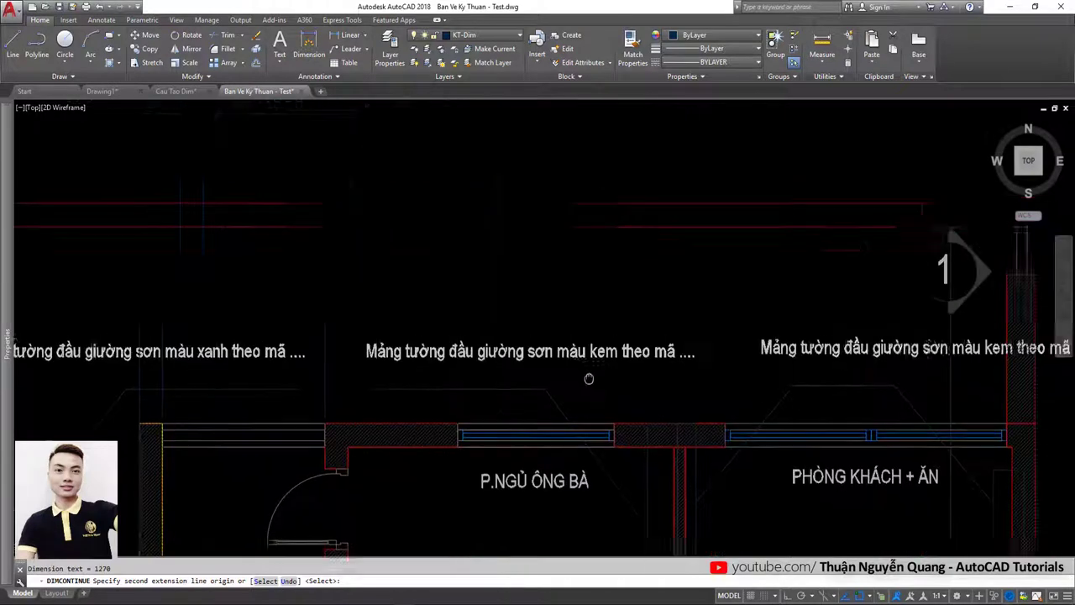
{"action": "left_click", "coordinate": [619, 432]}
{"action": "scroll", "coordinate": [619, 426], "scroll_direction": "down", "scroll_amount": 3}
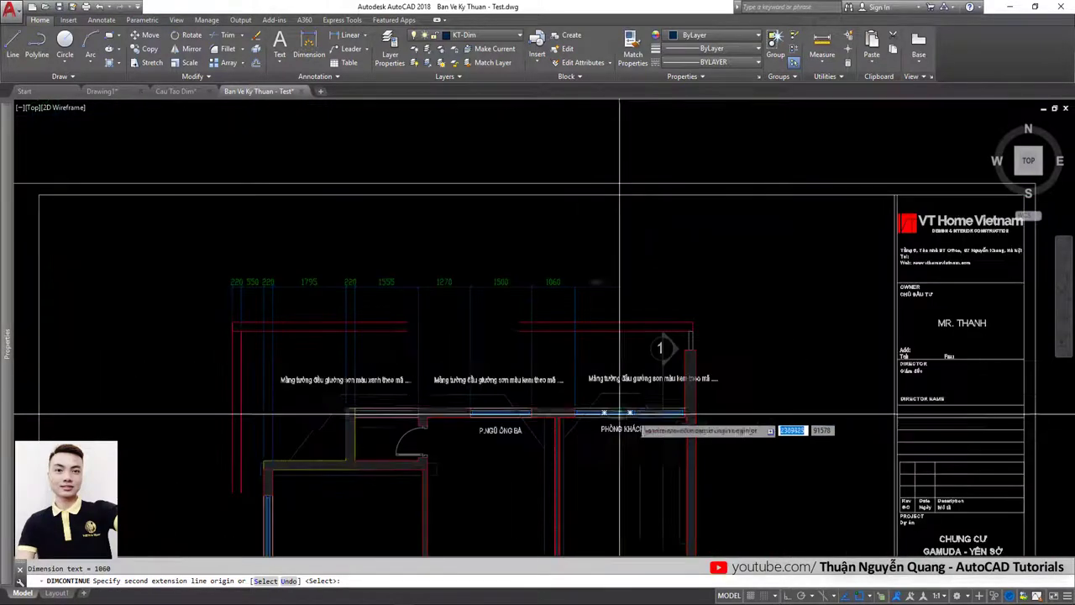
{"action": "scroll", "coordinate": [686, 404], "scroll_direction": "up", "scroll_amount": 3}
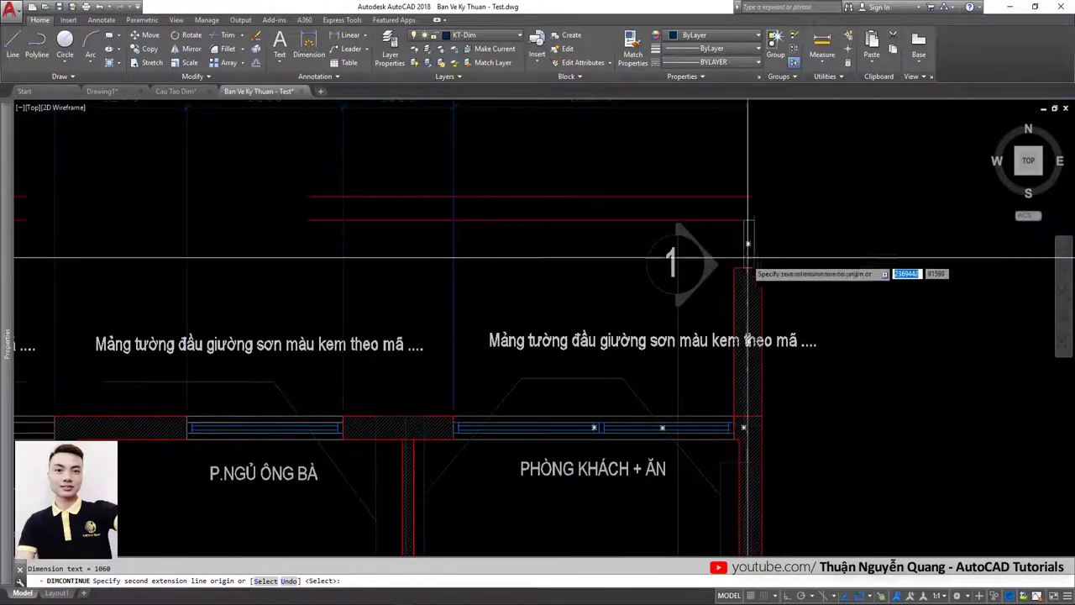
{"action": "key", "text": "Escape"}
Step: Add the overall 11355 baseline dimension and trim the top chain's 25 dimensions' extension lines
{"action": "scroll", "coordinate": [503, 303], "scroll_direction": "down", "scroll_amount": 4}
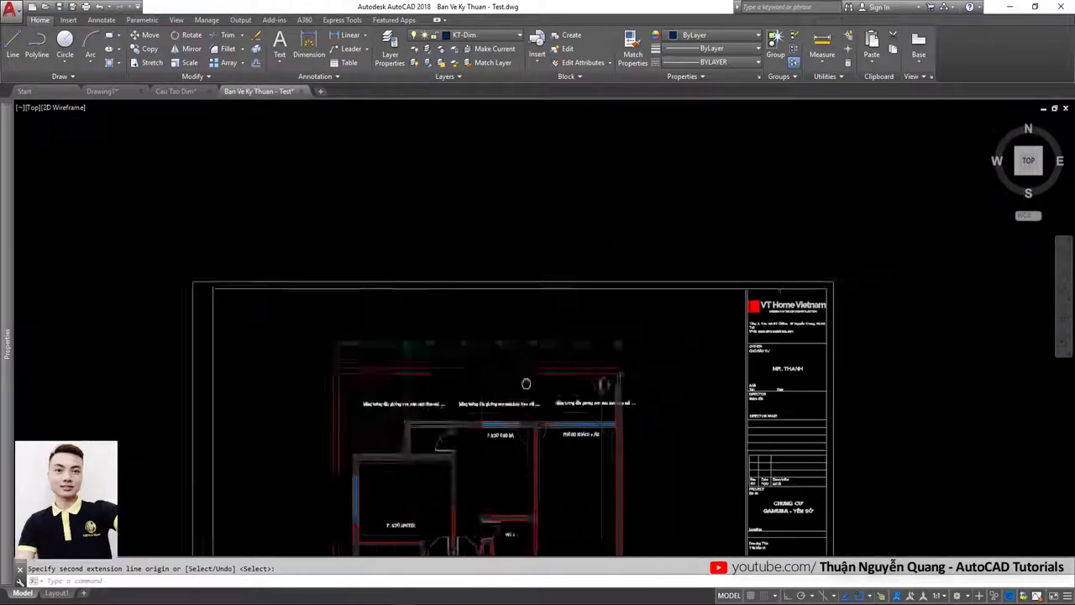
{"action": "scroll", "coordinate": [342, 324], "scroll_direction": "up", "scroll_amount": 2}
{"action": "key", "text": "Return"}
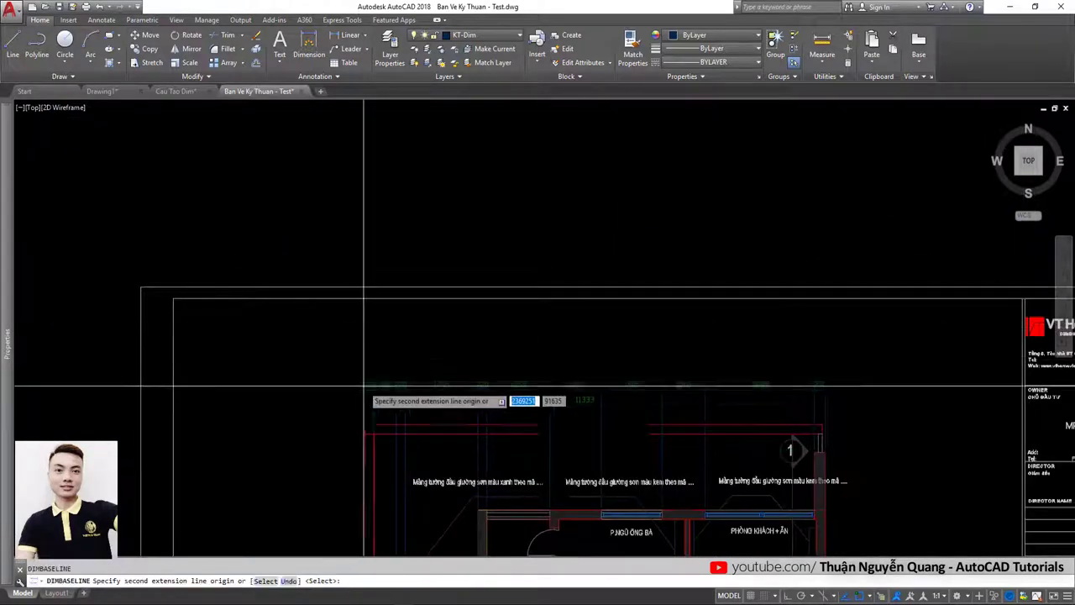
{"action": "scroll", "coordinate": [364, 388], "scroll_direction": "up", "scroll_amount": 2}
{"action": "scroll", "coordinate": [361, 390], "scroll_direction": "down", "scroll_amount": 4}
{"action": "scroll", "coordinate": [554, 402], "scroll_direction": "up", "scroll_amount": 4}
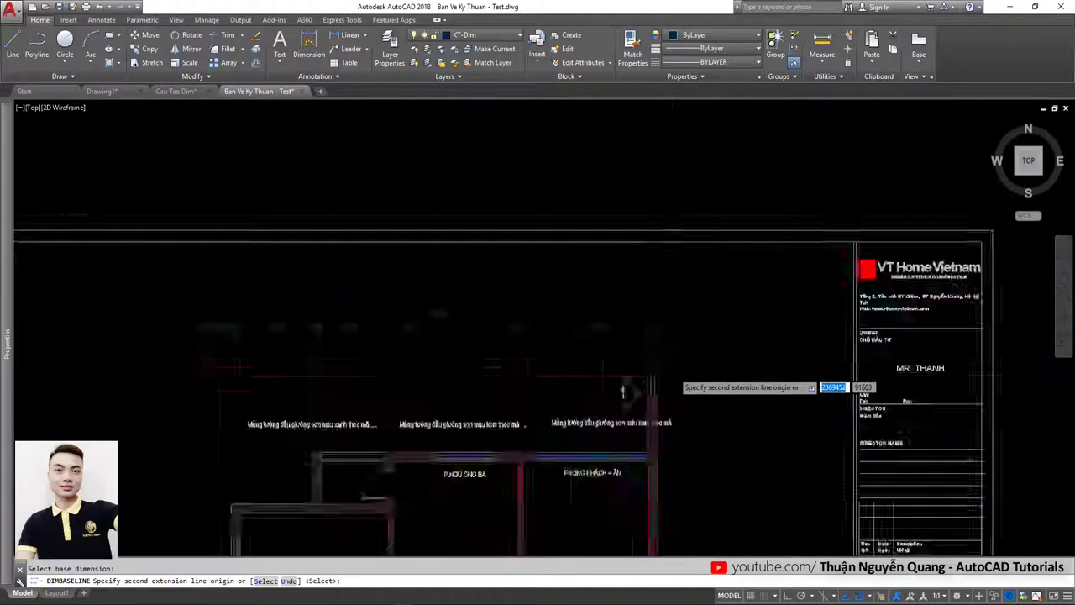
{"action": "scroll", "coordinate": [525, 325], "scroll_direction": "down", "scroll_amount": 4}
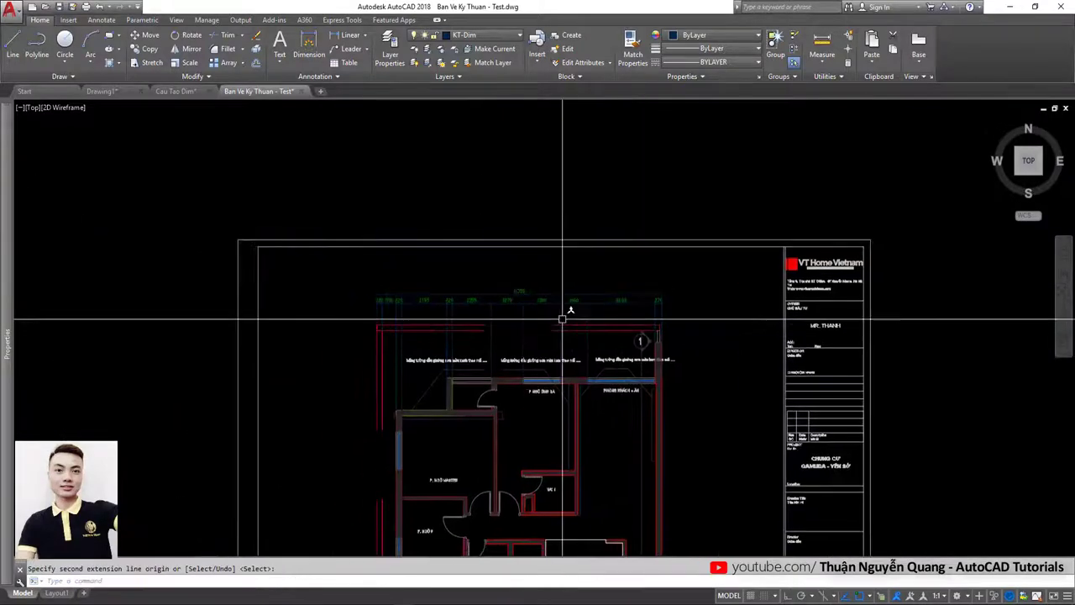
{"action": "left_click", "coordinate": [729, 290]}
{"action": "left_click", "coordinate": [420, 340]}
{"action": "key", "text": "Return"}
{"action": "scroll", "coordinate": [377, 317], "scroll_direction": "up", "scroll_amount": 2}
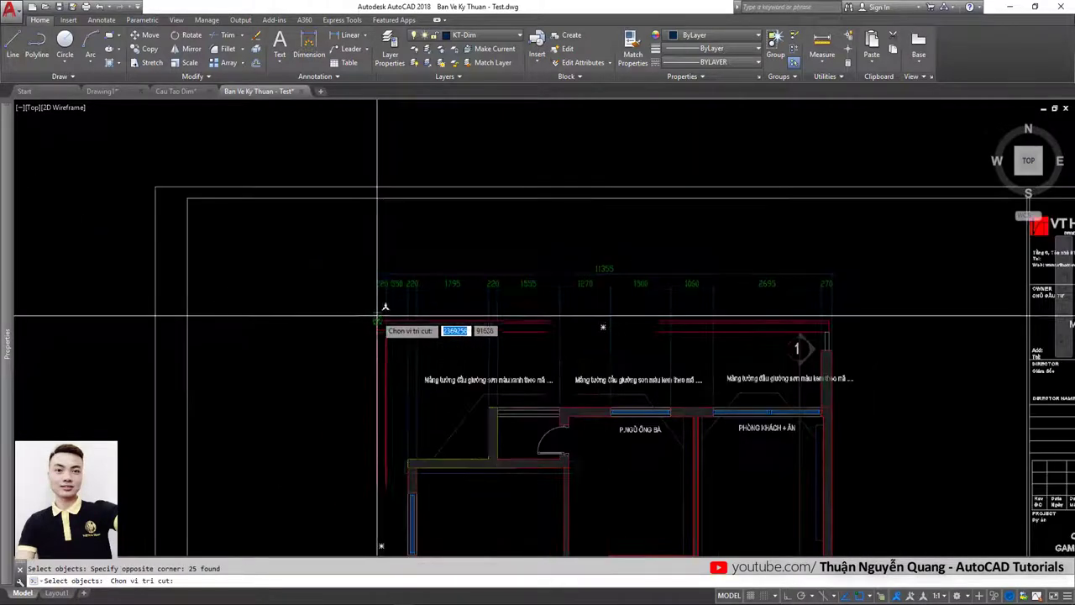
{"action": "scroll", "coordinate": [336, 336], "scroll_direction": "down", "scroll_amount": 4}
{"action": "scroll", "coordinate": [395, 293], "scroll_direction": "up", "scroll_amount": 1}
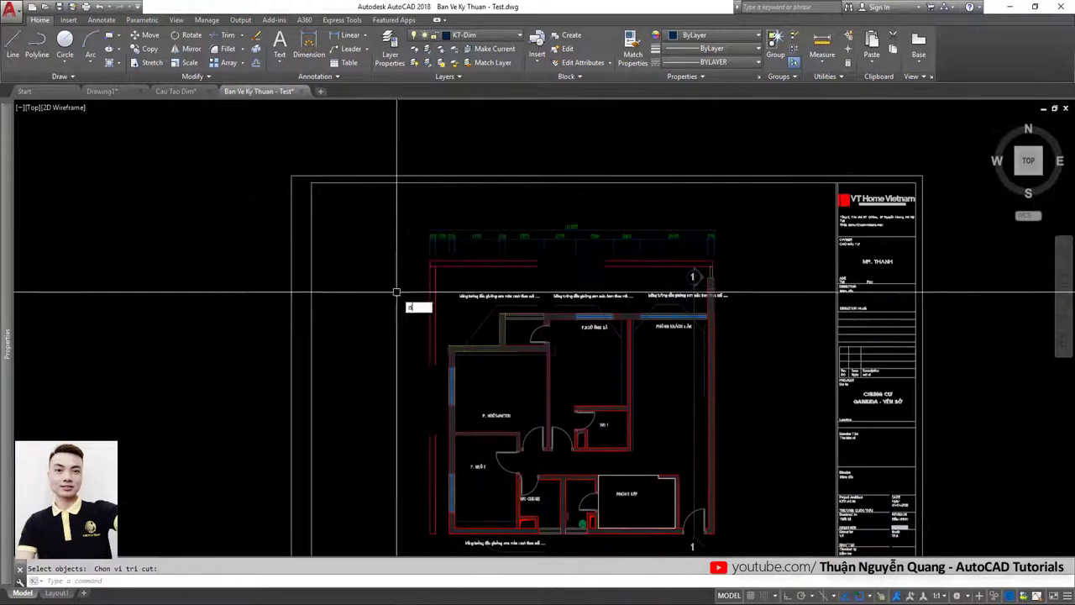
{"action": "key", "text": "Escape"}
Step: Start a DLI linear dimension on the left wall
{"action": "type", "text": "dli"}
{"action": "key", "text": "Return"}
{"action": "scroll", "coordinate": [384, 272], "scroll_direction": "up", "scroll_amount": 5}
Step: Dimension the left wall with 220, then chain 3082, 825, 2643 and 830 below it
{"action": "left_click", "coordinate": [428, 250]}
{"action": "left_click", "coordinate": [429, 263]}
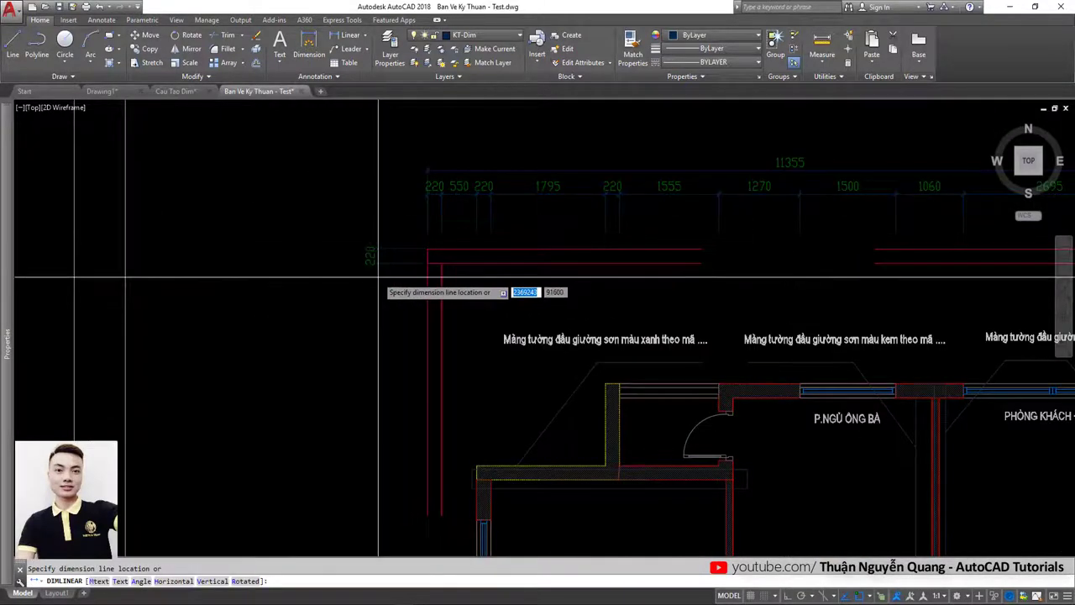
{"action": "left_click", "coordinate": [371, 278]}
{"action": "key", "text": "Return"}
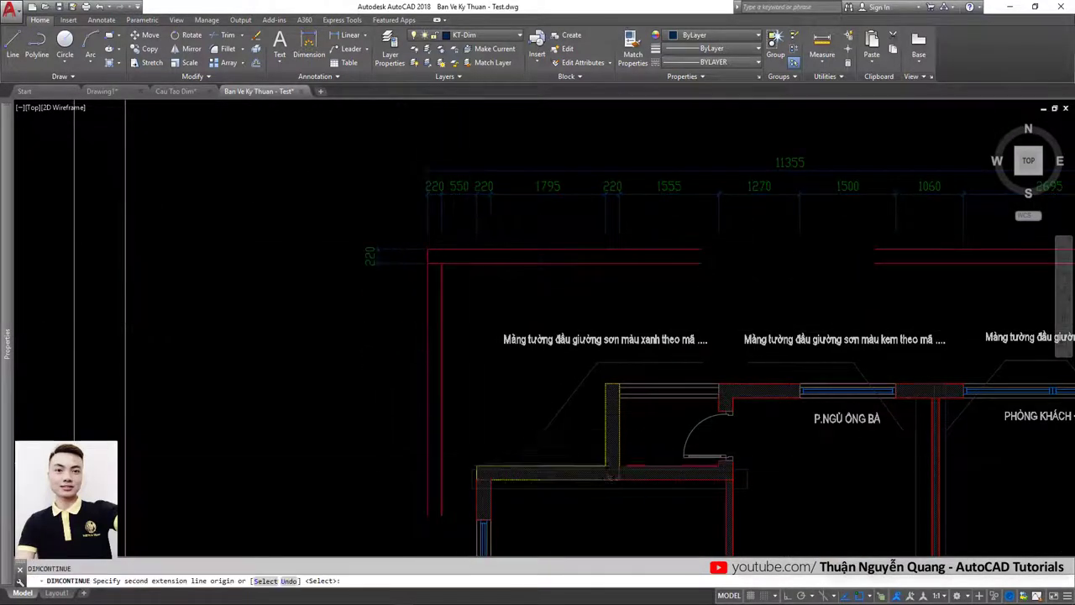
{"action": "left_click", "coordinate": [476, 476]}
{"action": "scroll", "coordinate": [472, 467], "scroll_direction": "down", "scroll_amount": 3}
{"action": "scroll", "coordinate": [456, 445], "scroll_direction": "up", "scroll_amount": 1}
{"action": "left_click", "coordinate": [451, 445]}
{"action": "scroll", "coordinate": [451, 445], "scroll_direction": "down", "scroll_amount": 4}
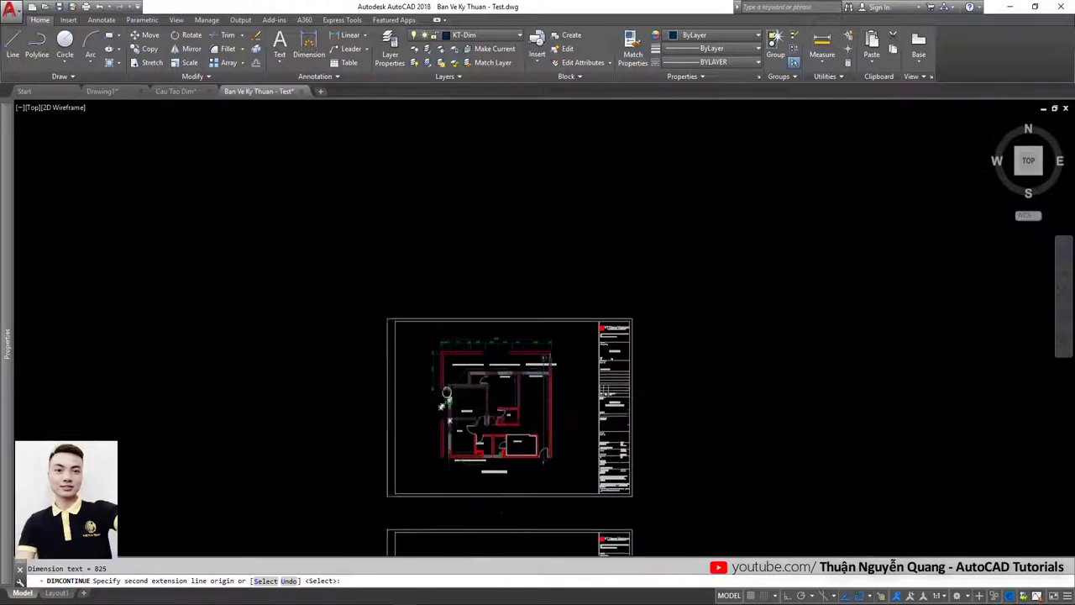
{"action": "scroll", "coordinate": [452, 364], "scroll_direction": "up", "scroll_amount": 4}
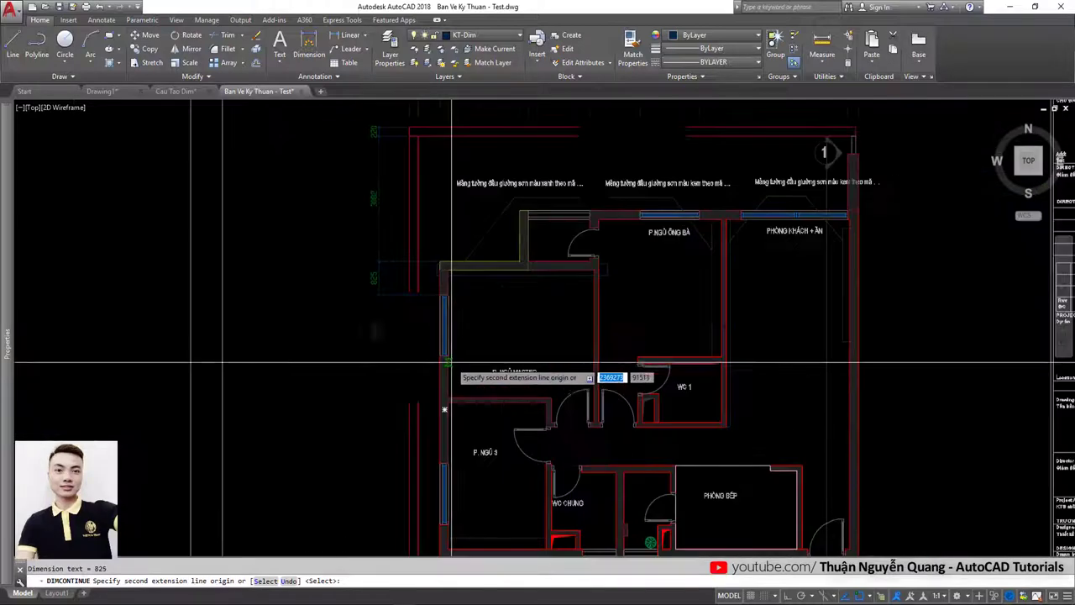
{"action": "left_click", "coordinate": [442, 470]}
{"action": "scroll", "coordinate": [465, 285], "scroll_direction": "up", "scroll_amount": 2}
{"action": "scroll", "coordinate": [467, 420], "scroll_direction": "up", "scroll_amount": 2}
{"action": "left_click", "coordinate": [467, 420]}
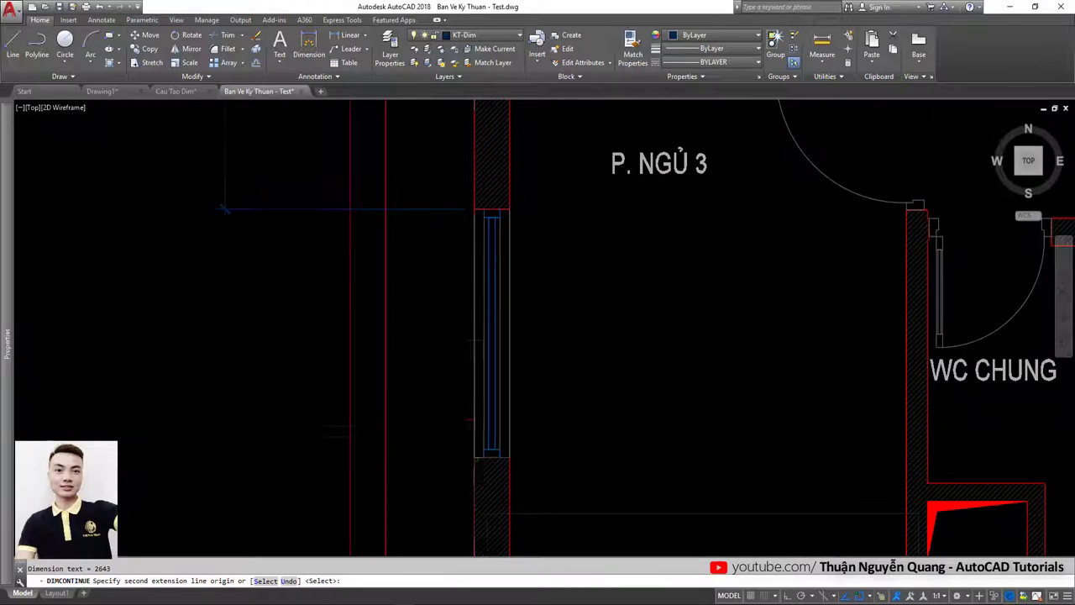
Step: Trim the left dimensions' extension lines to a common cut line
{"action": "scroll", "coordinate": [453, 370], "scroll_direction": "down", "scroll_amount": 3}
{"action": "scroll", "coordinate": [446, 370], "scroll_direction": "up", "scroll_amount": 5}
{"action": "scroll", "coordinate": [449, 361], "scroll_direction": "down", "scroll_amount": 5}
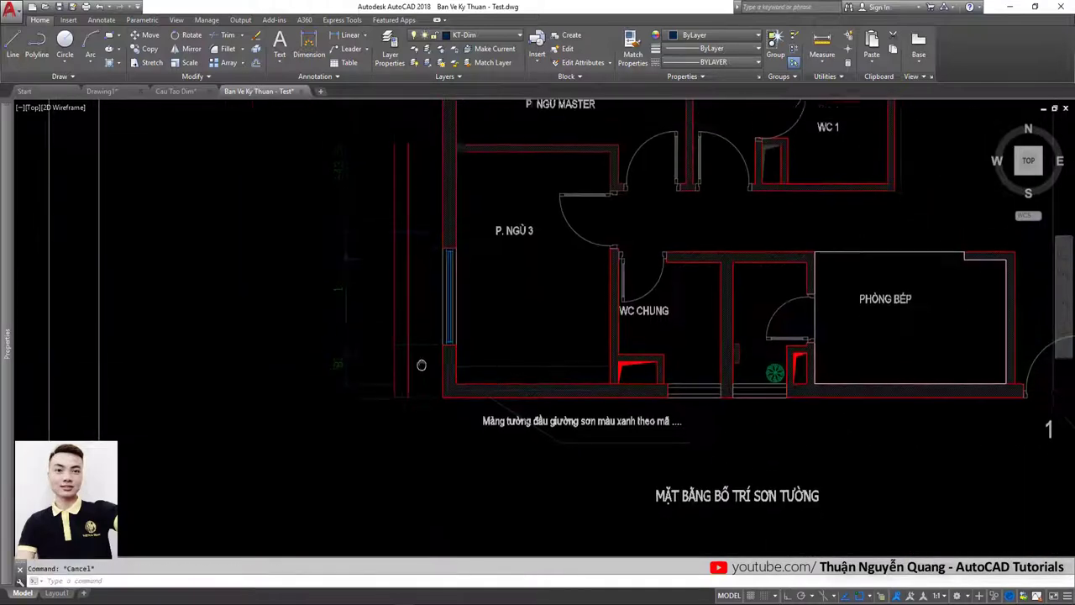
{"action": "scroll", "coordinate": [385, 410], "scroll_direction": "down", "scroll_amount": 6}
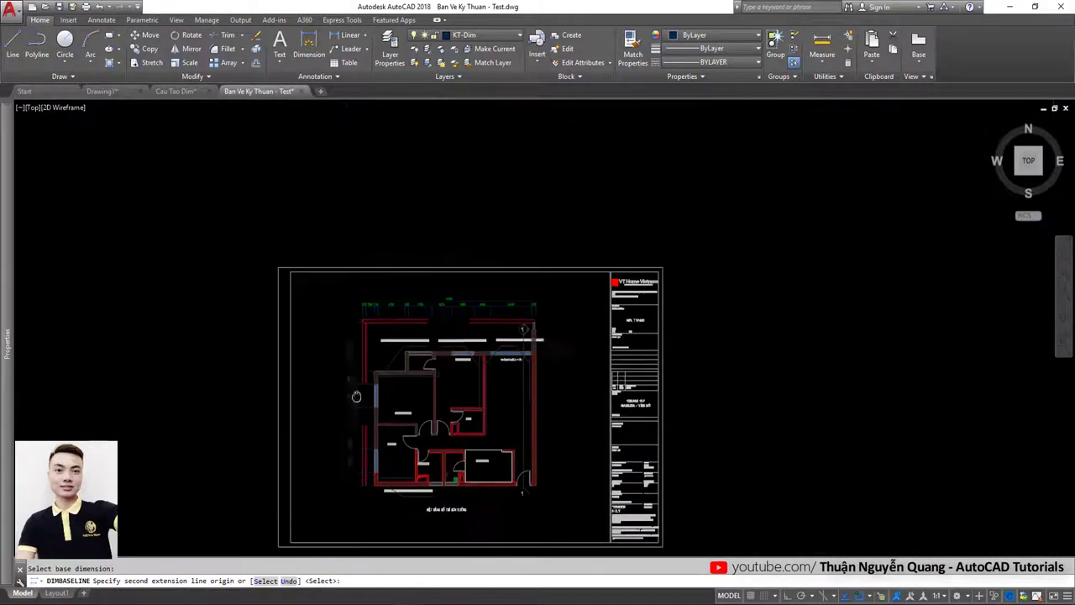
{"action": "scroll", "coordinate": [361, 311], "scroll_direction": "up", "scroll_amount": 7}
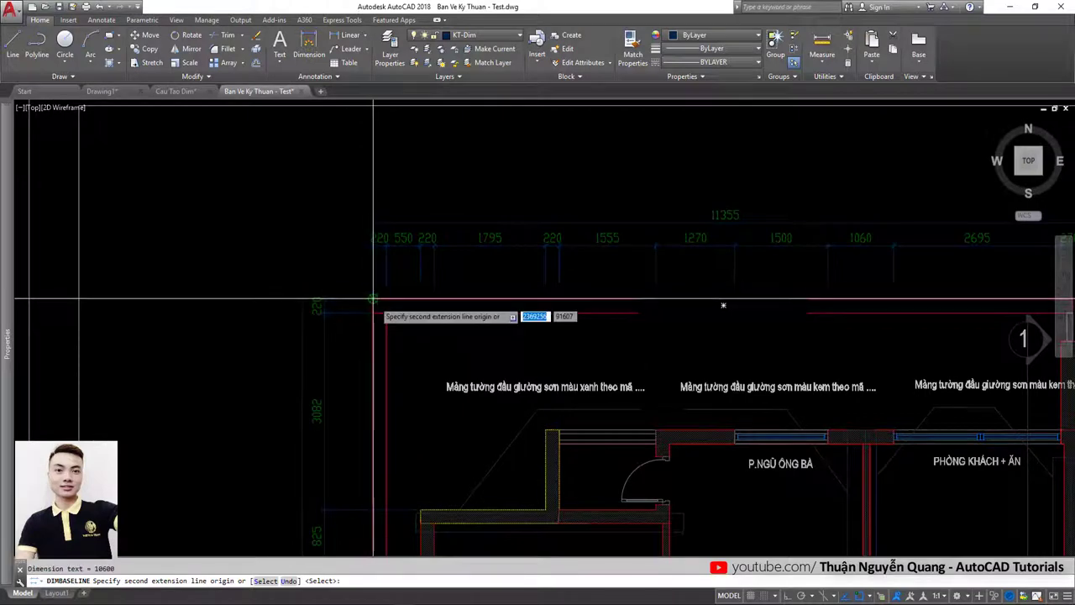
{"action": "scroll", "coordinate": [374, 298], "scroll_direction": "down", "scroll_amount": 5}
{"action": "scroll", "coordinate": [383, 280], "scroll_direction": "down", "scroll_amount": 1}
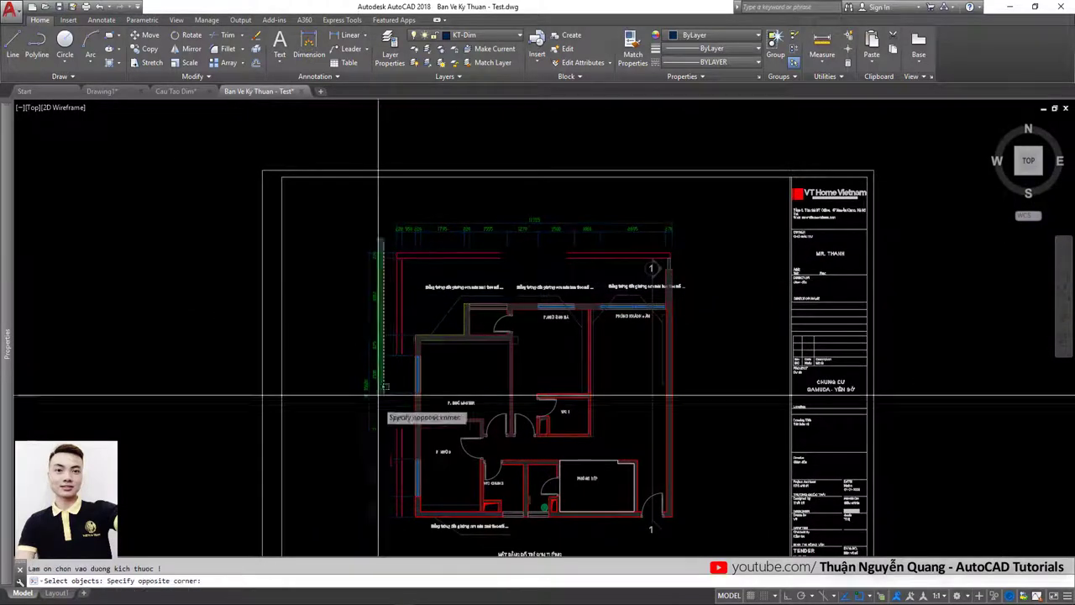
{"action": "left_click", "coordinate": [362, 528]}
{"action": "scroll", "coordinate": [404, 339], "scroll_direction": "up", "scroll_amount": 4}
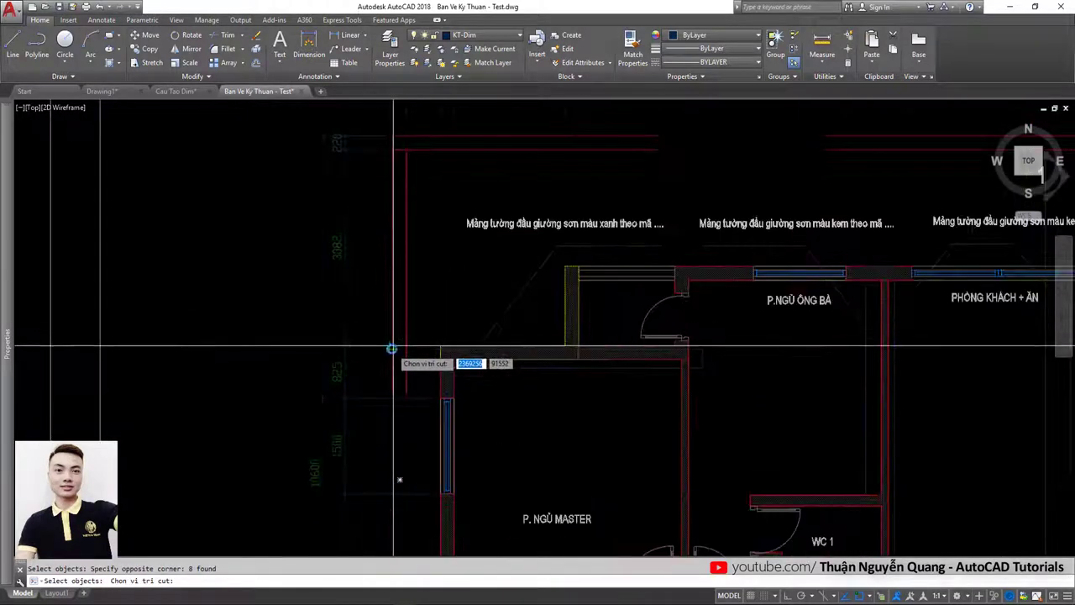
{"action": "left_click", "coordinate": [391, 347]}
Step: Pan down to bring the WC plan and third sheet into view
{"action": "scroll", "coordinate": [361, 357], "scroll_direction": "down", "scroll_amount": 2}
{"action": "scroll", "coordinate": [344, 328], "scroll_direction": "down", "scroll_amount": 1}
{"action": "scroll", "coordinate": [420, 311], "scroll_direction": "down", "scroll_amount": 2}
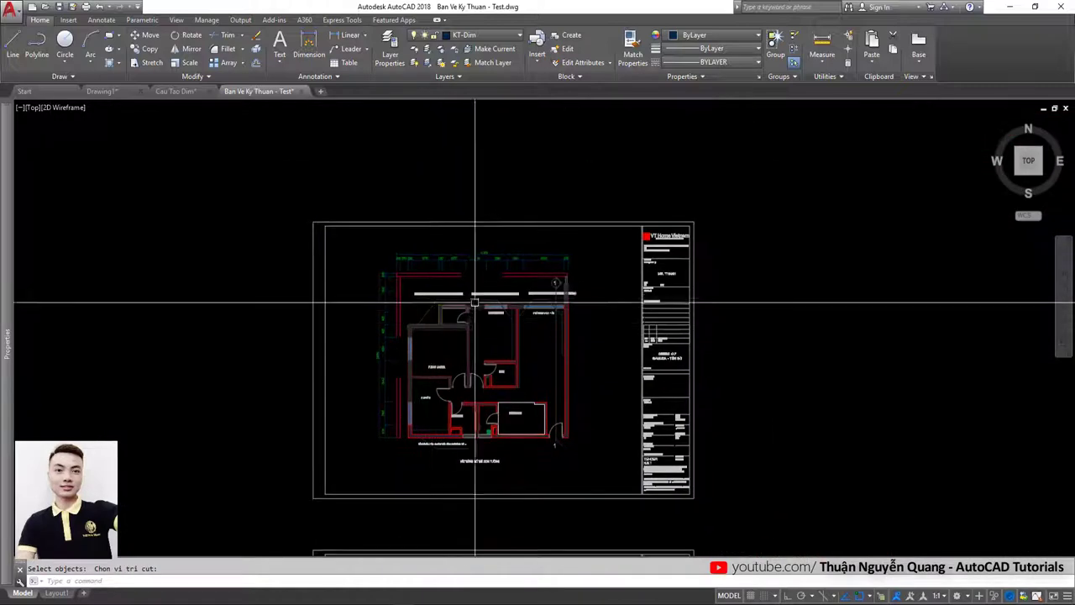
{"action": "scroll", "coordinate": [504, 386], "scroll_direction": "down", "scroll_amount": 4}
{"action": "middle_click_drag", "start_coordinate": [509, 391], "coordinate": [480, 224]}
{"action": "scroll", "coordinate": [495, 453], "scroll_direction": "up", "scroll_amount": 4}
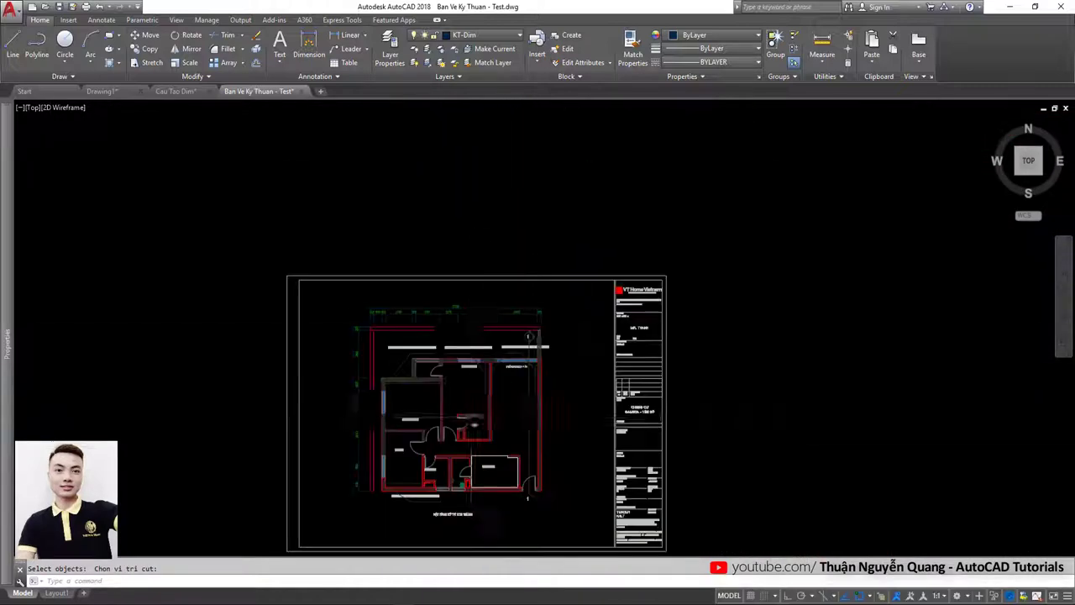
{"action": "scroll", "coordinate": [363, 344], "scroll_direction": "up", "scroll_amount": 3}
{"action": "scroll", "coordinate": [420, 289], "scroll_direction": "down", "scroll_amount": 5}
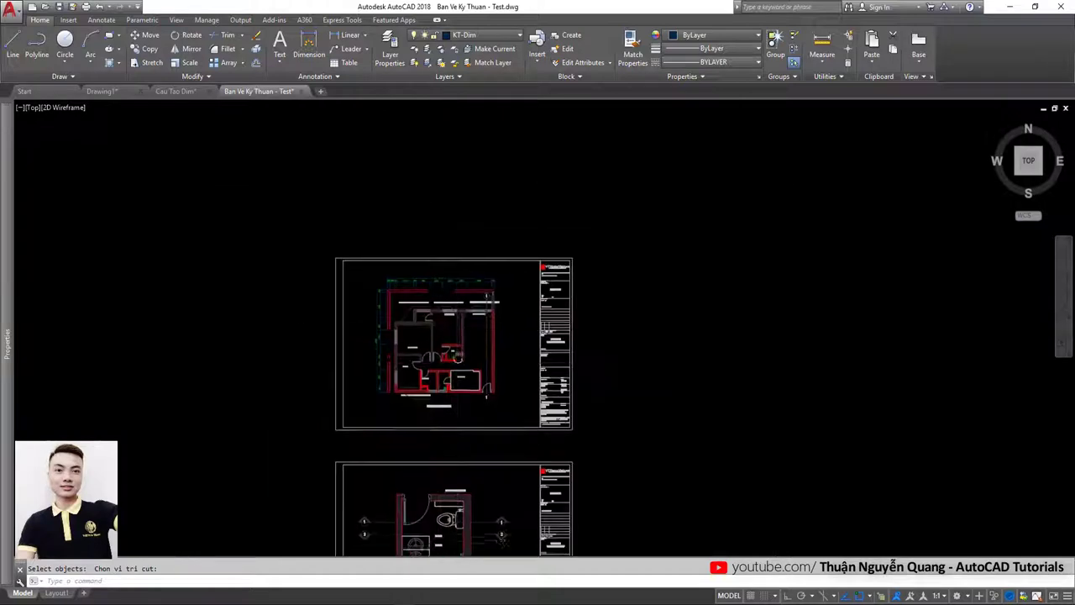
{"action": "middle_click_drag", "start_coordinate": [475, 588], "coordinate": [475, 432]}
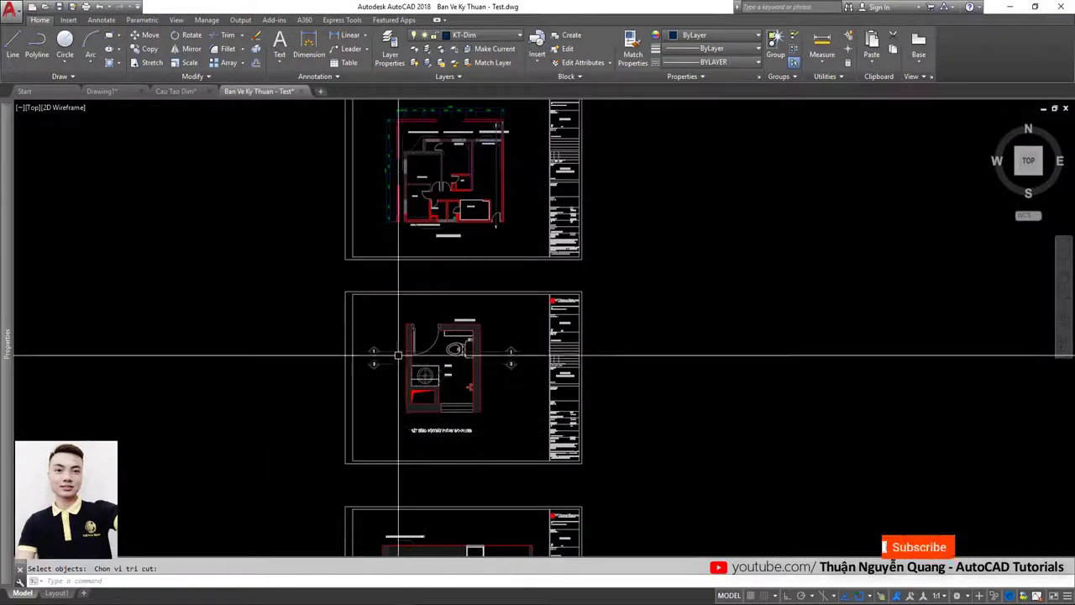
Step: Set DIMLFAC to 15 for the WC plan and confirm the override in Dimension Style Manager
{"action": "scroll", "coordinate": [436, 342], "scroll_direction": "up", "scroll_amount": 4}
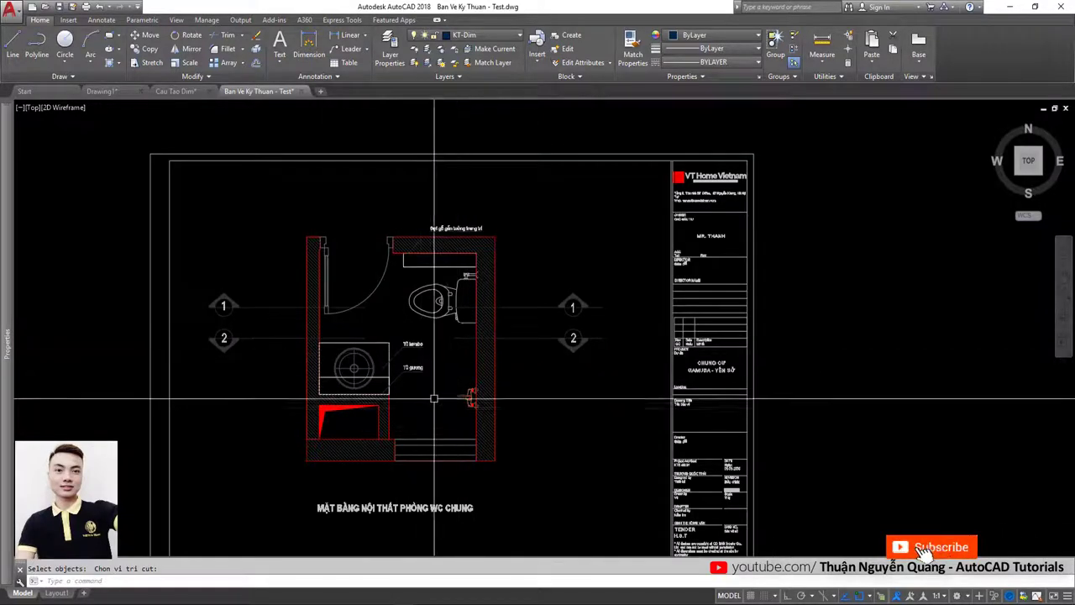
{"action": "scroll", "coordinate": [433, 398], "scroll_direction": "down", "scroll_amount": 2}
{"action": "scroll", "coordinate": [300, 355], "scroll_direction": "down", "scroll_amount": 3}
{"action": "middle_click_drag", "start_coordinate": [300, 355], "coordinate": [311, 406]}
{"action": "type", "text": "d"}
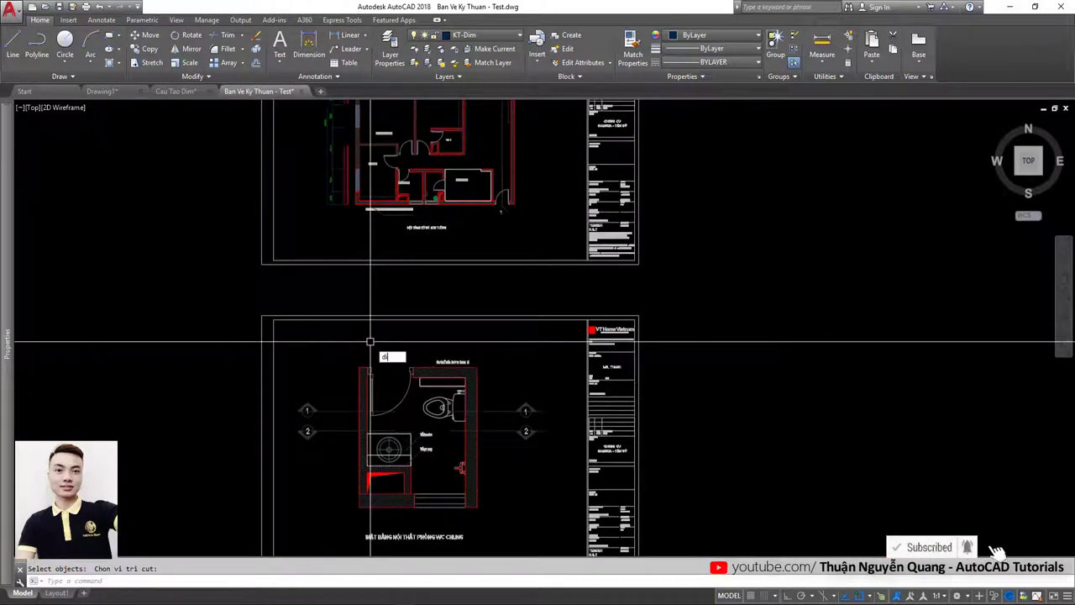
{"action": "type", "text": "m"}
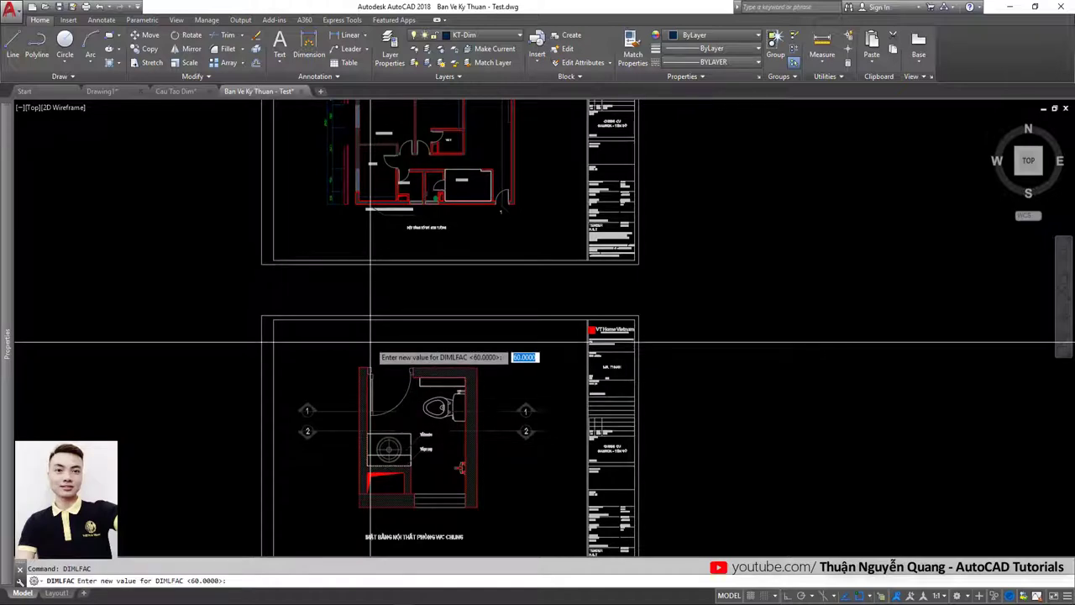
{"action": "middle_click_drag", "start_coordinate": [407, 379], "coordinate": [413, 307]}
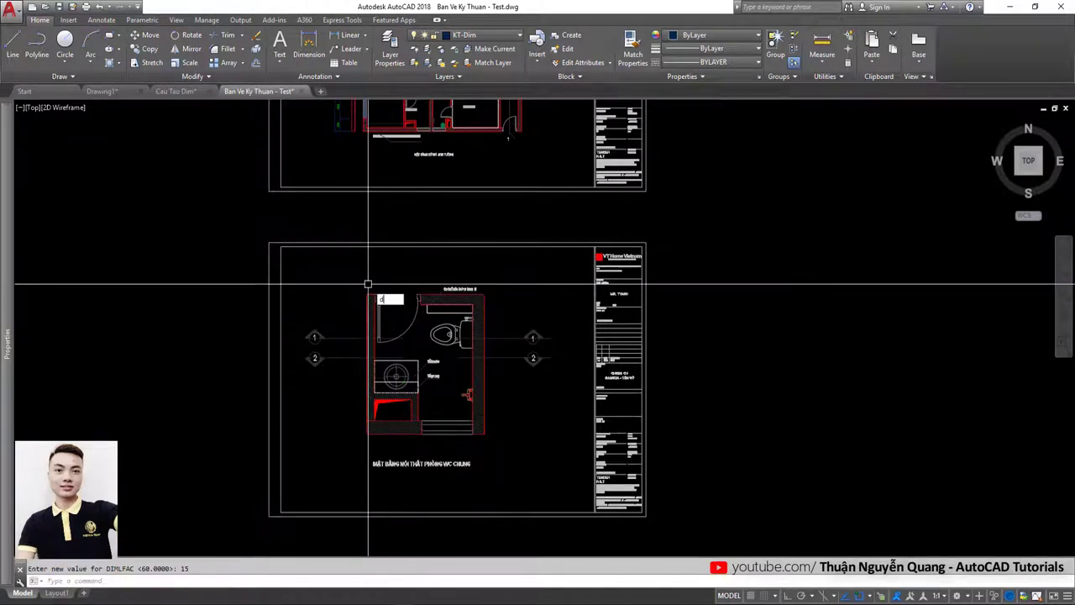
{"action": "scroll", "coordinate": [367, 296], "scroll_direction": "up", "scroll_amount": 4}
{"action": "left_click", "coordinate": [385, 310]}
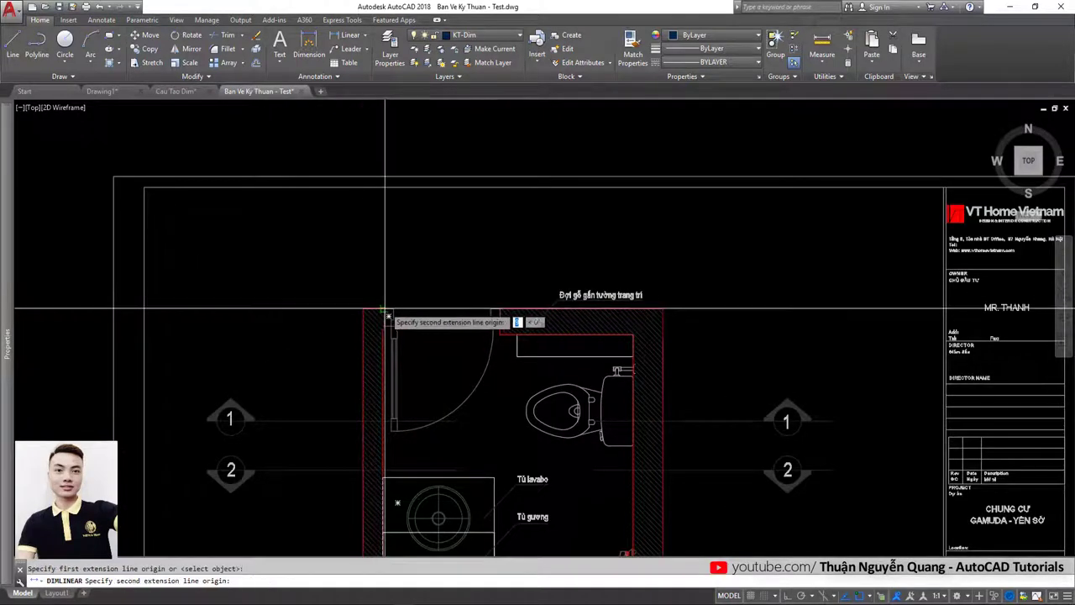
{"action": "key", "text": "Escape"}
{"action": "type", "text": "d"}
{"action": "key", "text": "Return"}
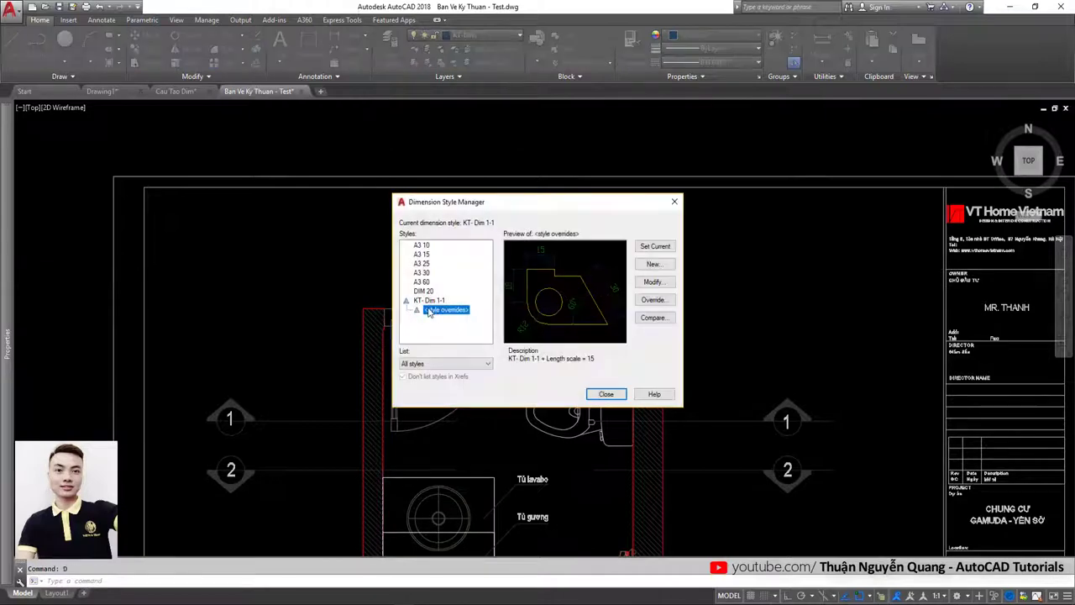
Step: Place a 140 dimension above the WC's top-left wall
{"action": "left_click", "coordinate": [674, 201]}
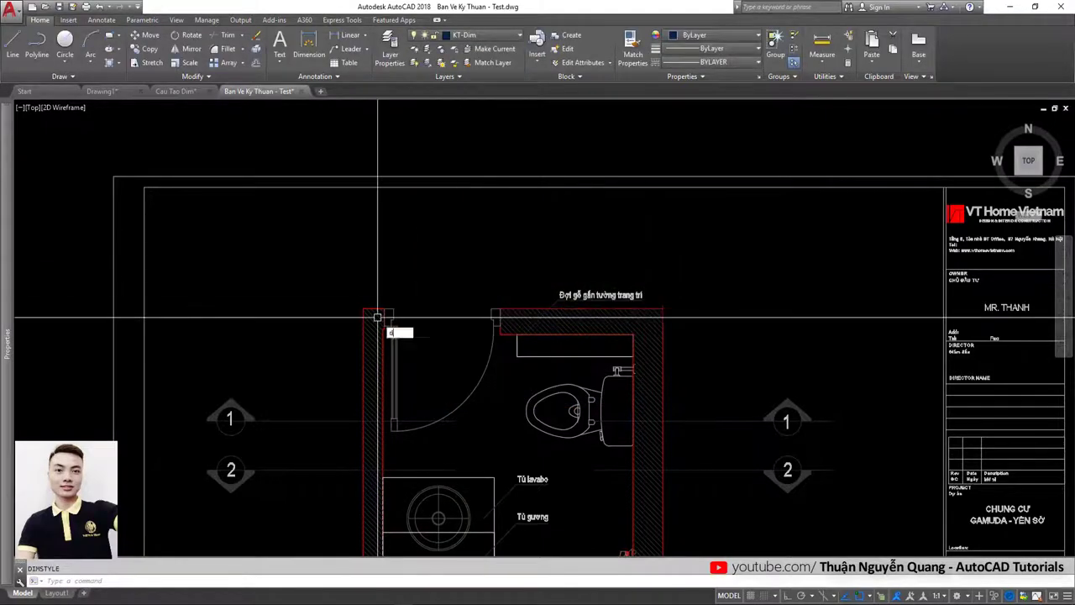
{"action": "type", "text": "dli"}
{"action": "key", "text": "Return"}
{"action": "left_click", "coordinate": [383, 310]}
{"action": "left_click", "coordinate": [383, 310]}
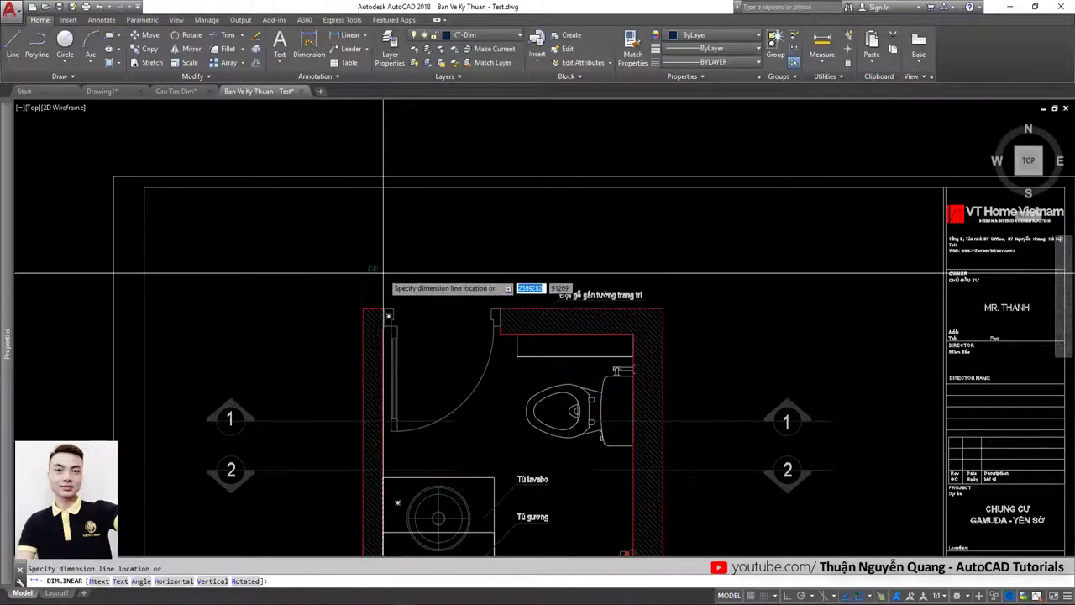
{"action": "scroll", "coordinate": [383, 285], "scroll_direction": "up", "scroll_amount": 3}
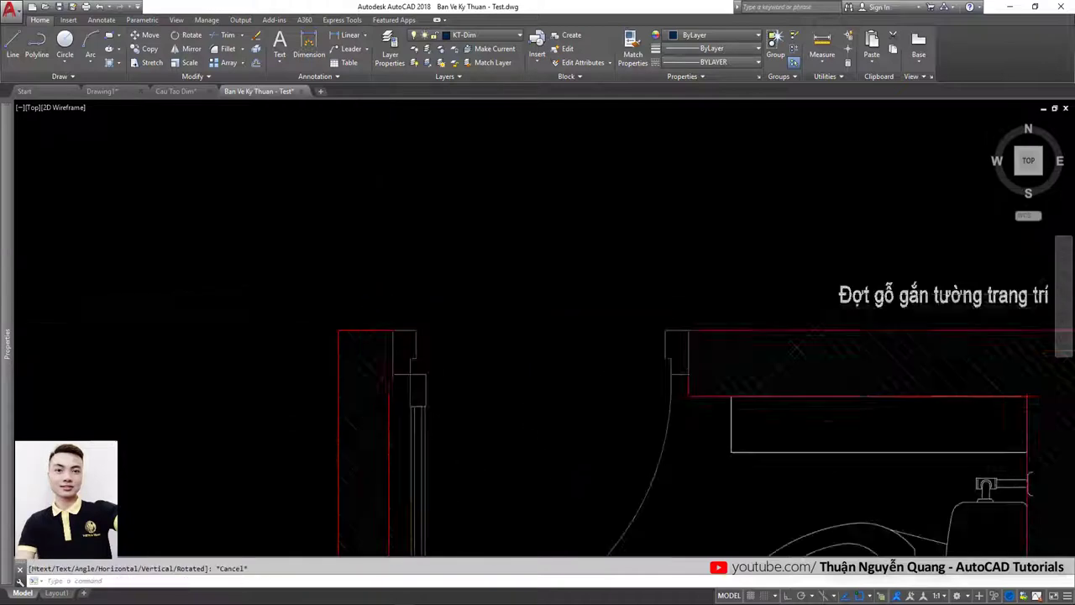
{"action": "key", "text": "Escape"}
{"action": "key", "text": "Return"}
{"action": "scroll", "coordinate": [370, 369], "scroll_direction": "up", "scroll_amount": 2}
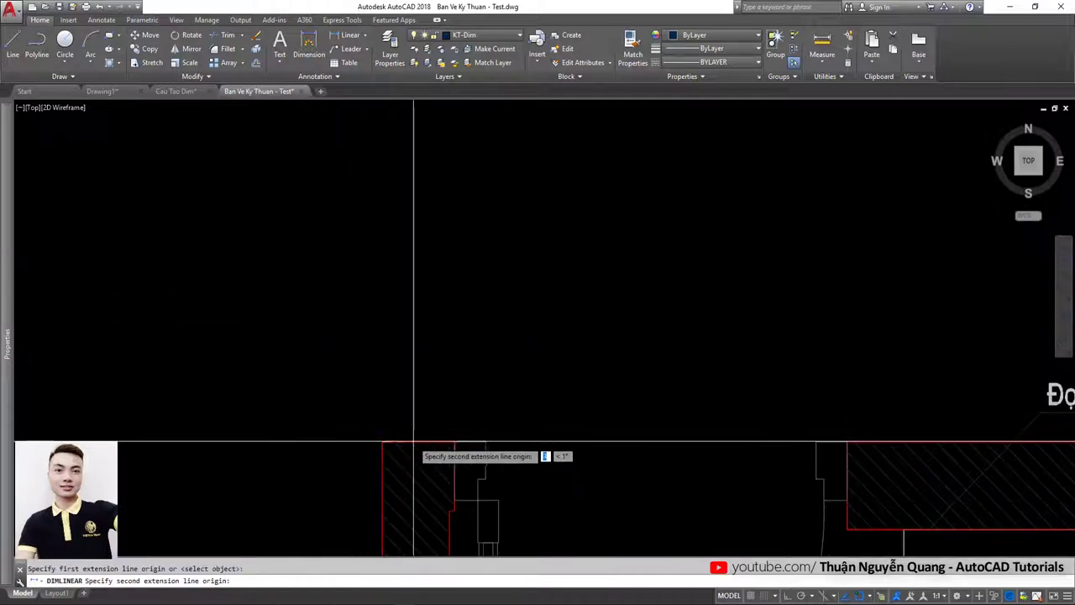
{"action": "left_click", "coordinate": [455, 441]}
{"action": "left_click", "coordinate": [455, 441]}
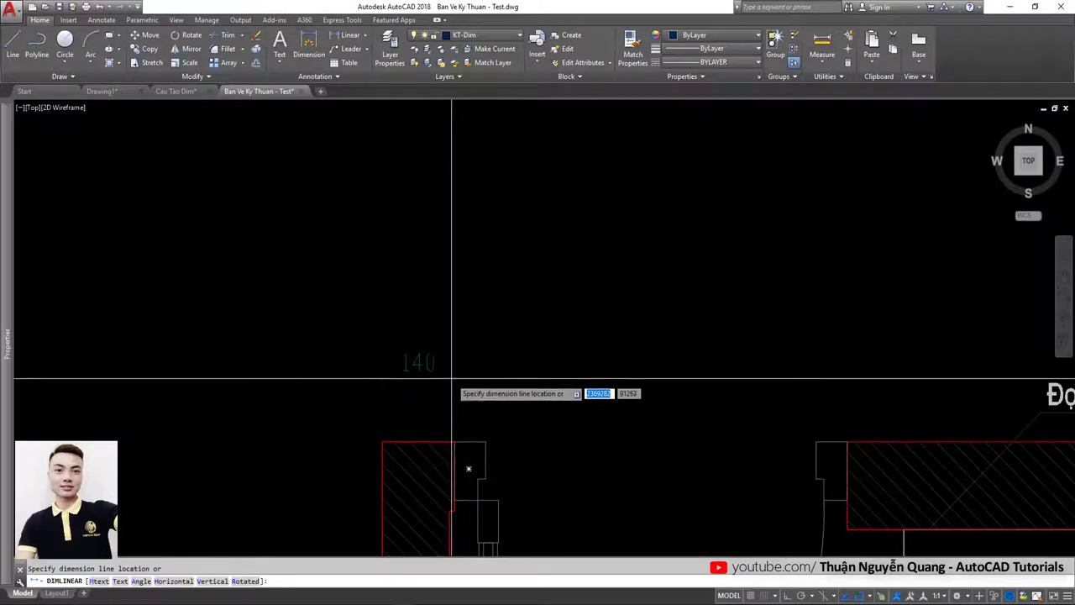
{"action": "left_click", "coordinate": [456, 355]}
{"action": "scroll", "coordinate": [456, 355], "scroll_direction": "down", "scroll_amount": 2}
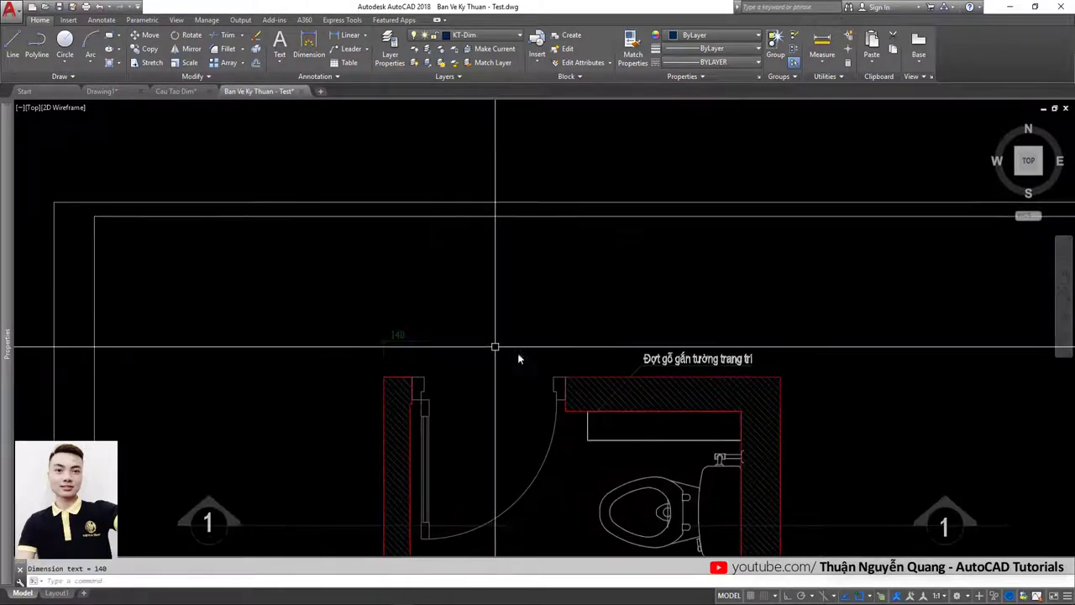
Step: Chain 760 and 1065 dimensions, then add the 1965 overall baseline from the 140
{"action": "type", "text": "dco"}
{"action": "key", "text": "Return"}
{"action": "left_click", "coordinate": [564, 378]}
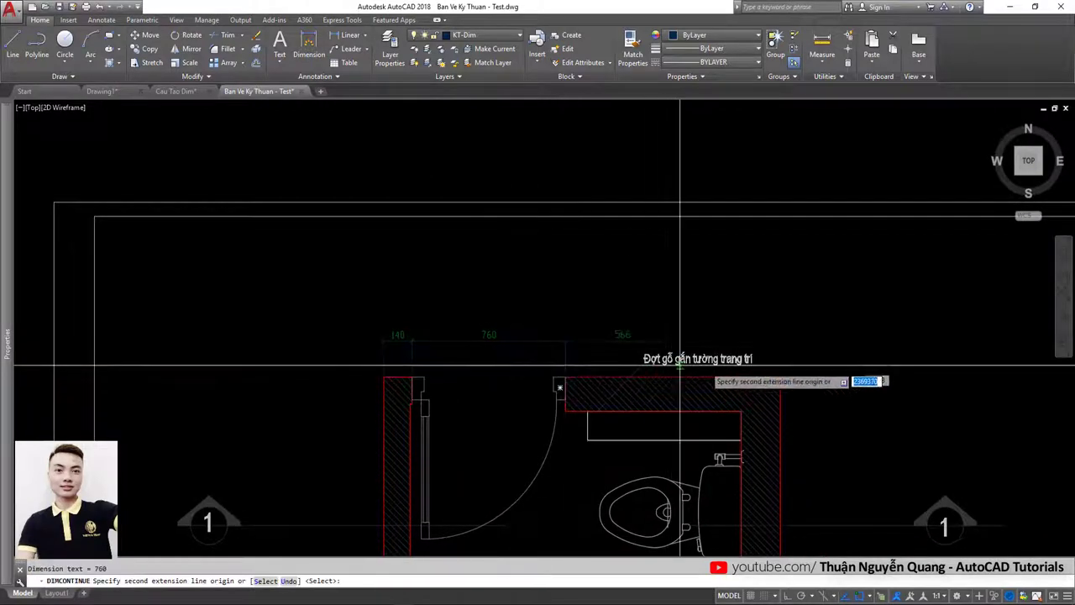
{"action": "left_click", "coordinate": [780, 377]}
{"action": "middle_click_drag", "start_coordinate": [542, 322], "coordinate": [526, 341]}
{"action": "type", "text": "s"}
{"action": "key", "text": "Return"}
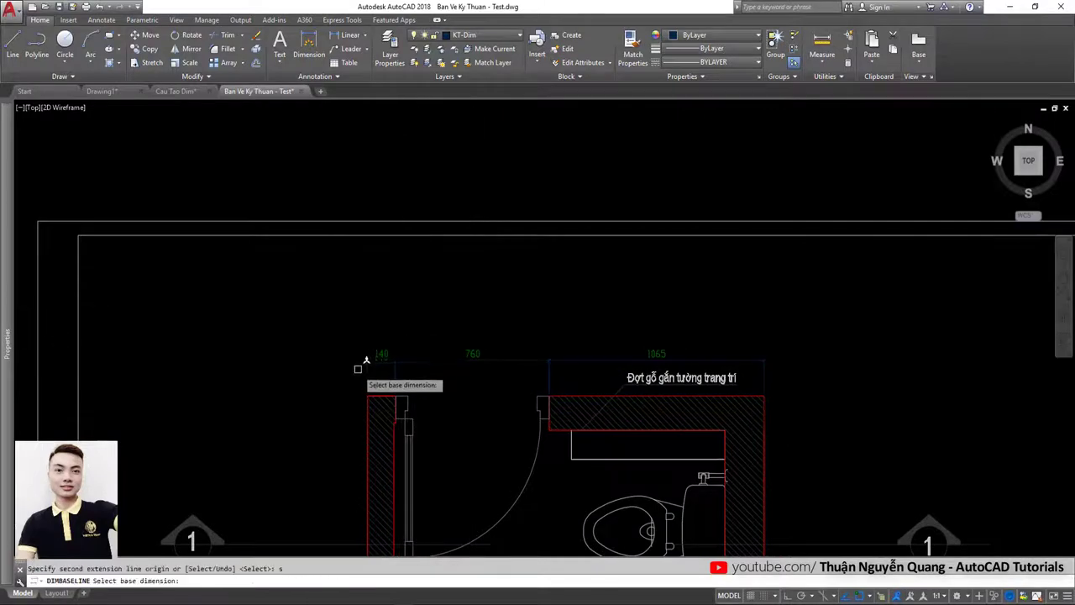
{"action": "left_click", "coordinate": [367, 375]}
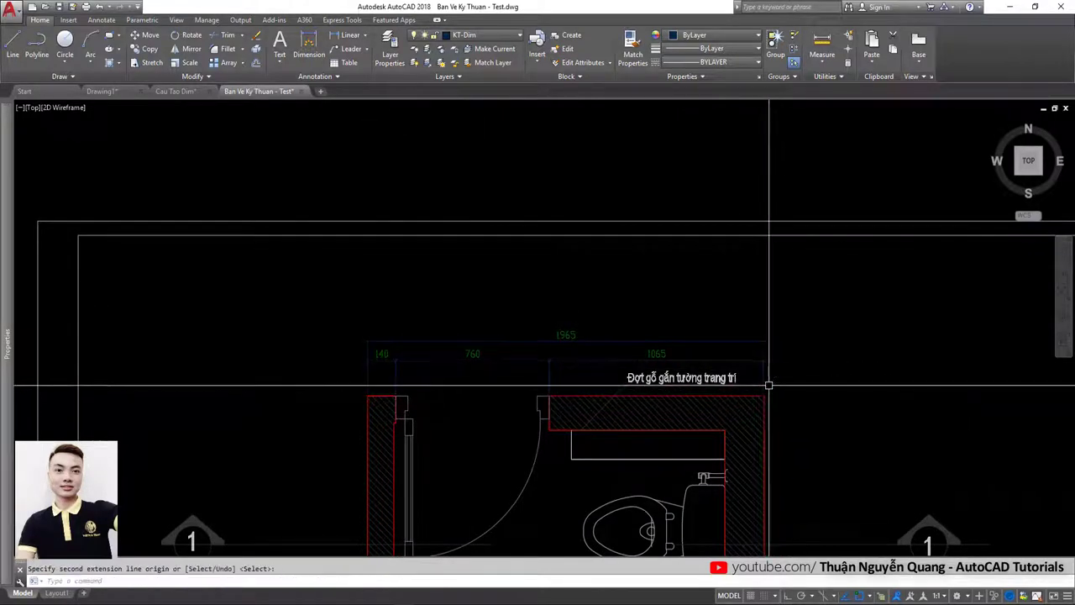
{"action": "type", "text": "cd"}
Step: Trim the WC dimensions' extension lines with the CD routine
{"action": "key", "text": "Return"}
{"action": "left_click", "coordinate": [808, 372]}
{"action": "left_click", "coordinate": [340, 315]}
{"action": "key", "text": "Return"}
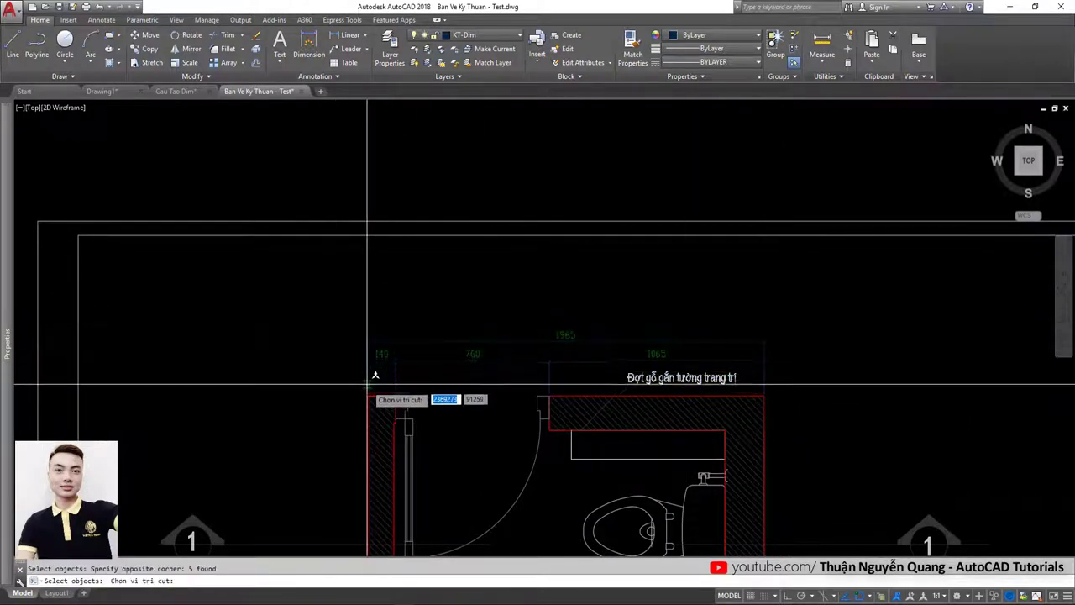
{"action": "scroll", "coordinate": [303, 372], "scroll_direction": "down", "scroll_amount": 3}
{"action": "scroll", "coordinate": [352, 394], "scroll_direction": "down", "scroll_amount": 3}
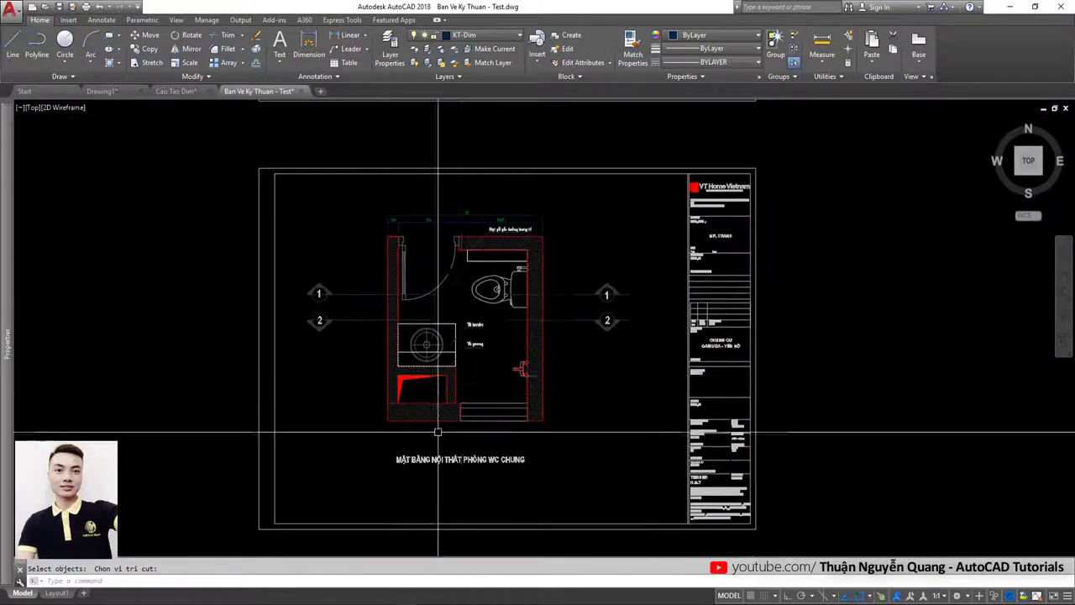
Step: Place the first vertical linear dimension on the WC plan's left wall
{"action": "scroll", "coordinate": [365, 425], "scroll_direction": "up", "scroll_amount": 6}
{"action": "middle_click_drag", "start_coordinate": [364, 426], "coordinate": [394, 395]}
{"action": "left_click", "coordinate": [404, 383]}
{"action": "left_click", "coordinate": [434, 342]}
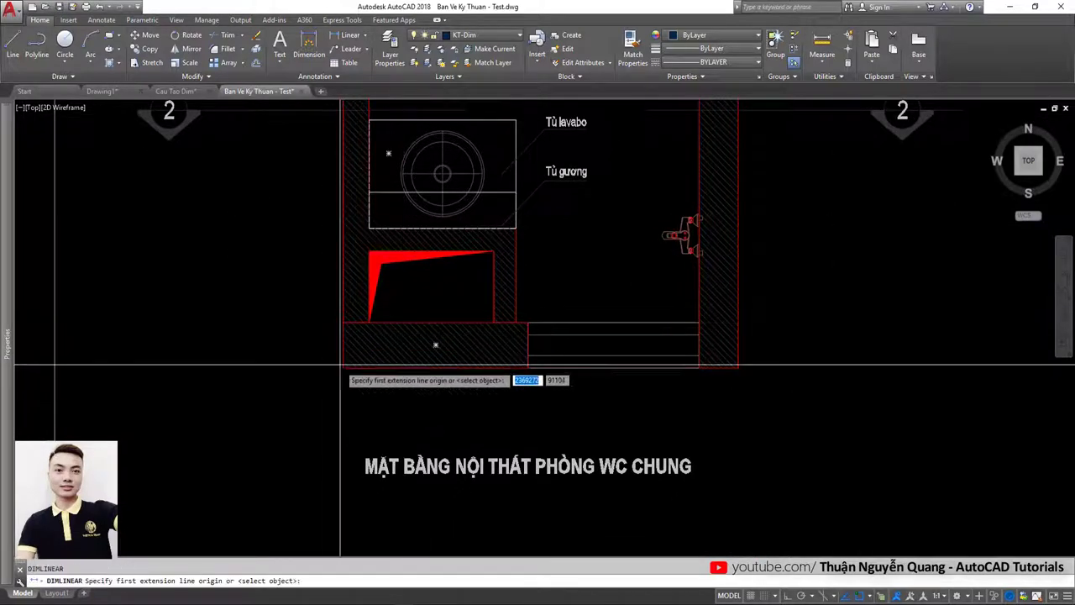
{"action": "left_click", "coordinate": [343, 322]}
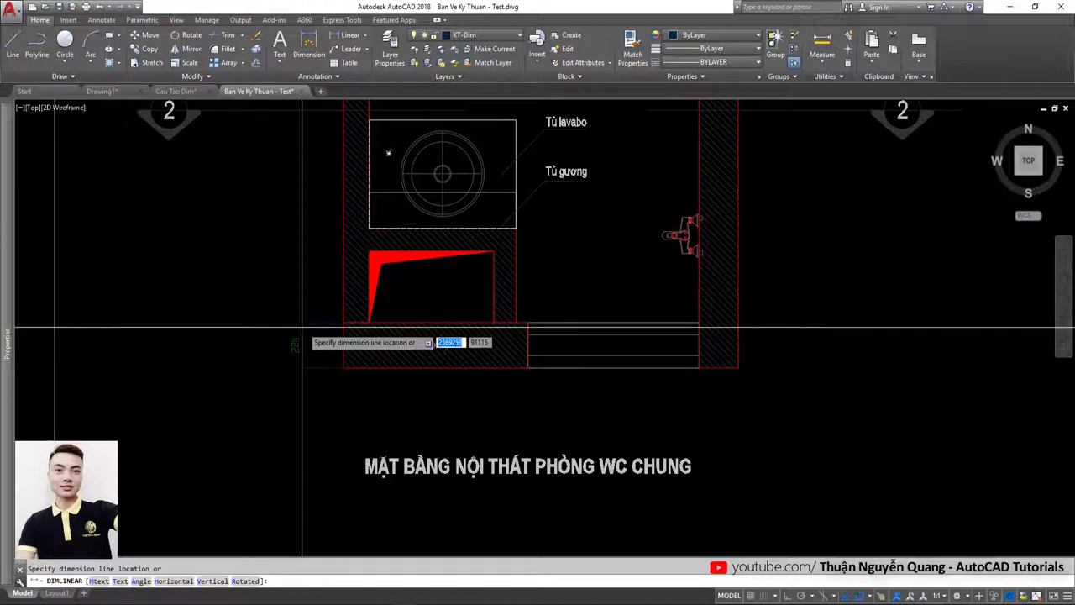
Step: Continue the vertical dimension chain down the plan's left side with DIMCONTINUE (dco)
{"action": "scroll", "coordinate": [303, 259], "scroll_direction": "down", "scroll_amount": 3}
{"action": "scroll", "coordinate": [396, 431], "scroll_direction": "down", "scroll_amount": 2}
{"action": "type", "text": "dco"}
{"action": "key", "text": "space"}
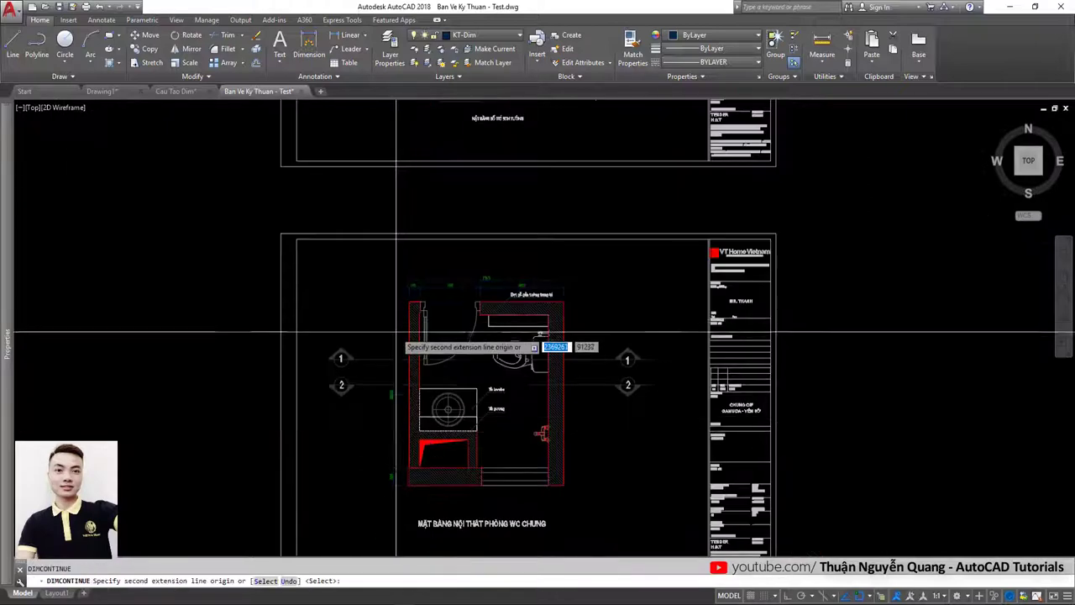
{"action": "scroll", "coordinate": [402, 289], "scroll_direction": "up", "scroll_amount": 4}
{"action": "key", "text": "Escape"}
Step: Add an overall baseline dimension (dba) beside the left-side chain
{"action": "type", "text": "dba"}
{"action": "key", "text": "space"}
{"action": "middle_click_drag", "start_coordinate": [409, 363], "coordinate": [425, 255]}
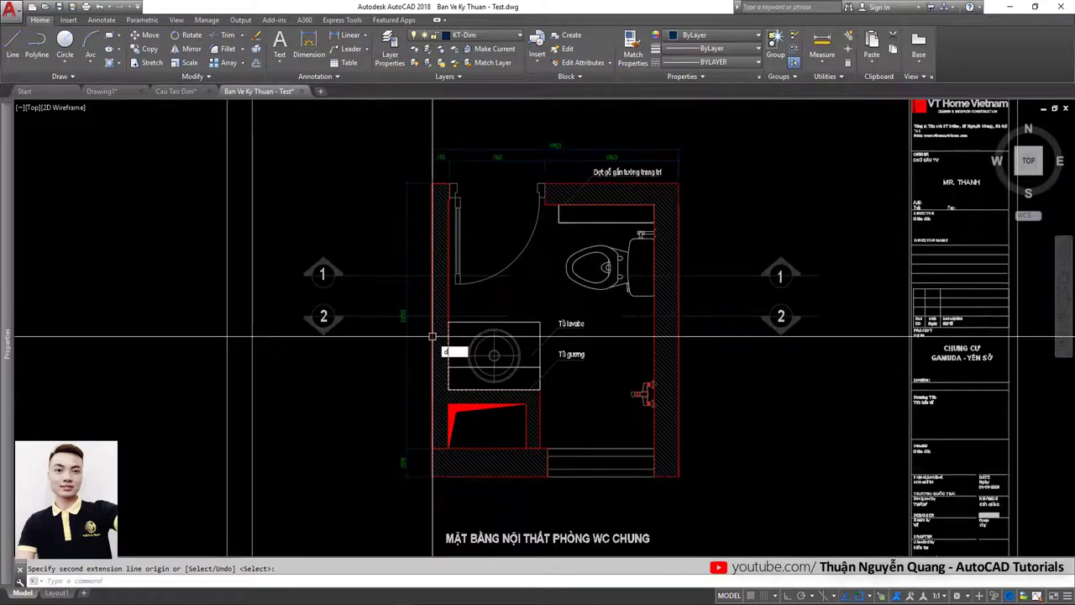
{"action": "key", "text": "space"}
{"action": "left_click", "coordinate": [399, 277]}
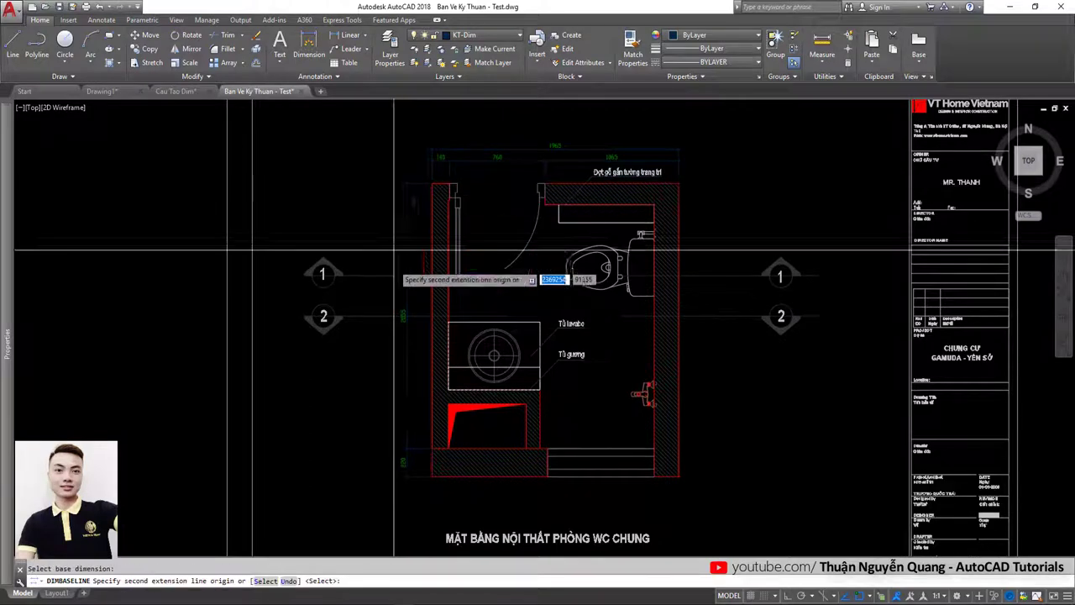
{"action": "key", "text": "Escape"}
Step: Select the five side dimensions with the custom dimension-trim command, then cancel it
{"action": "key", "text": "Return"}
{"action": "left_click", "coordinate": [420, 478]}
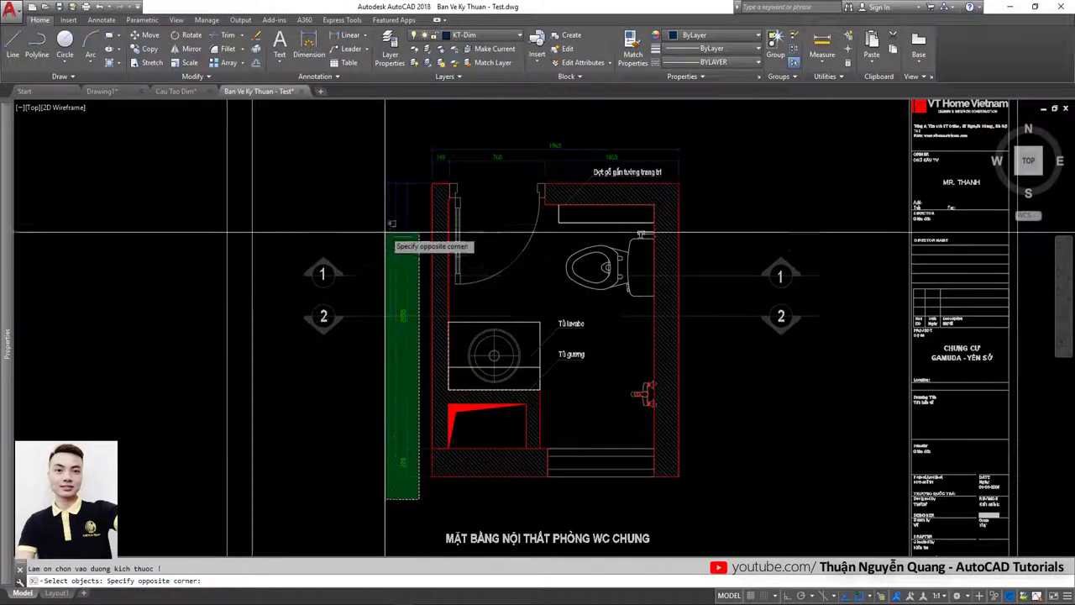
{"action": "left_click", "coordinate": [390, 243]}
{"action": "key", "text": "Return"}
{"action": "scroll", "coordinate": [441, 189], "scroll_direction": "up", "scroll_amount": 5}
{"action": "key", "text": "Escape"}
{"action": "scroll", "coordinate": [446, 189], "scroll_direction": "down", "scroll_amount": 7}
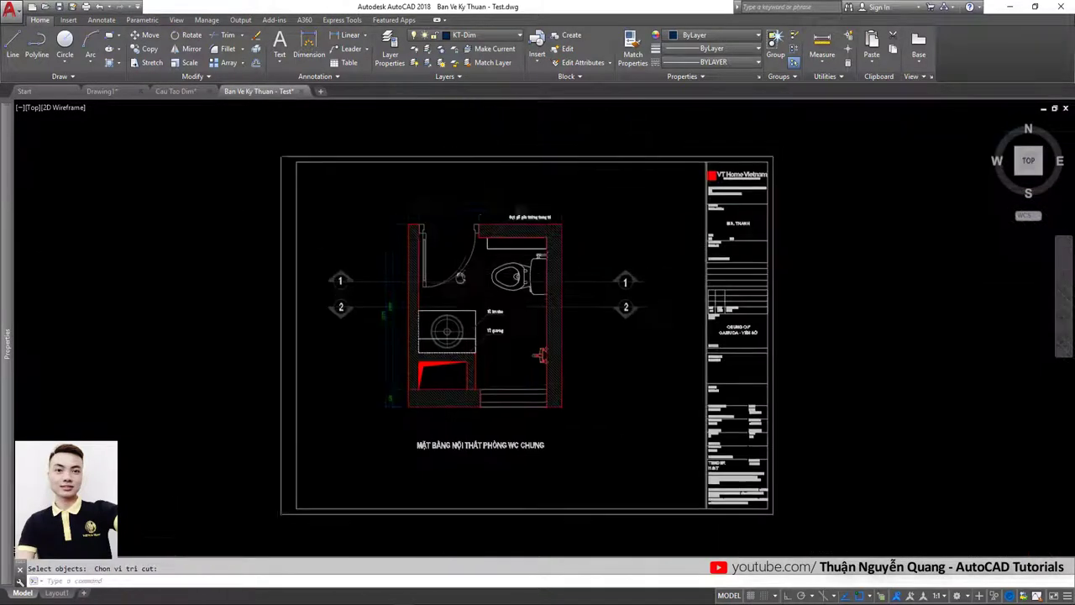
{"action": "middle_click_drag", "start_coordinate": [554, 348], "coordinate": [487, 372]}
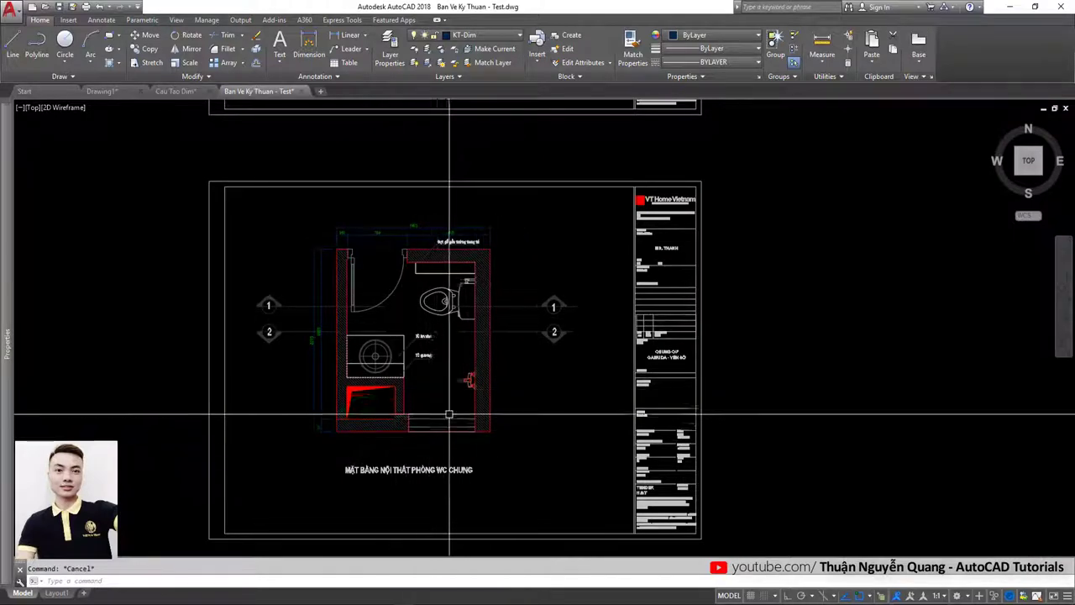
Step: Add the 2960 height dimension to the bedroom elevation wall
{"action": "scroll", "coordinate": [457, 380], "scroll_direction": "down", "scroll_amount": 6}
{"action": "scroll", "coordinate": [473, 346], "scroll_direction": "up", "scroll_amount": 4}
{"action": "scroll", "coordinate": [395, 285], "scroll_direction": "up", "scroll_amount": 3}
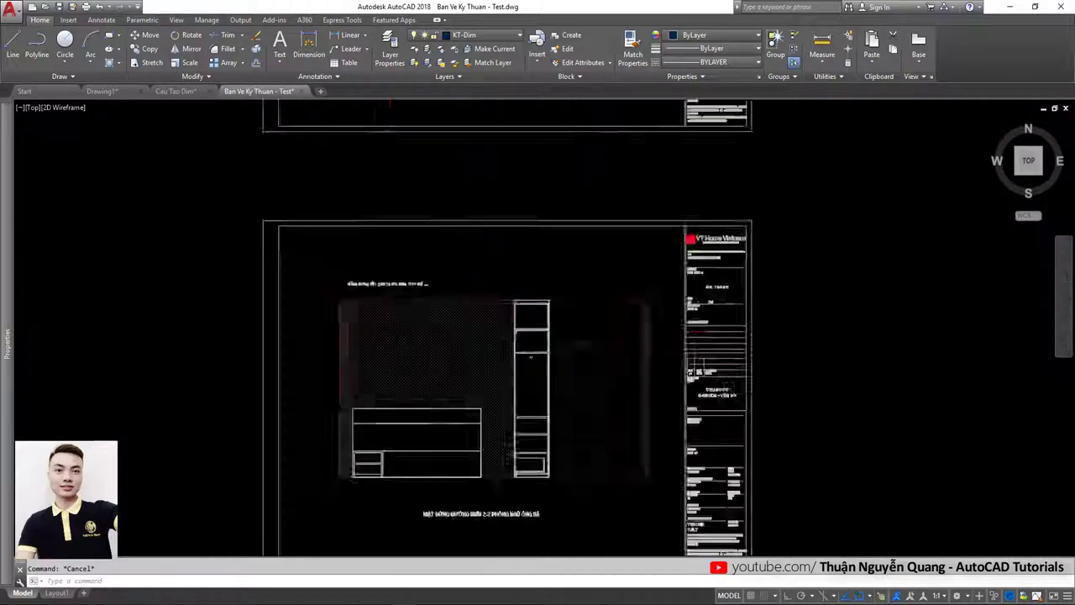
{"action": "scroll", "coordinate": [446, 324], "scroll_direction": "down", "scroll_amount": 3}
{"action": "scroll", "coordinate": [416, 327], "scroll_direction": "up", "scroll_amount": 2}
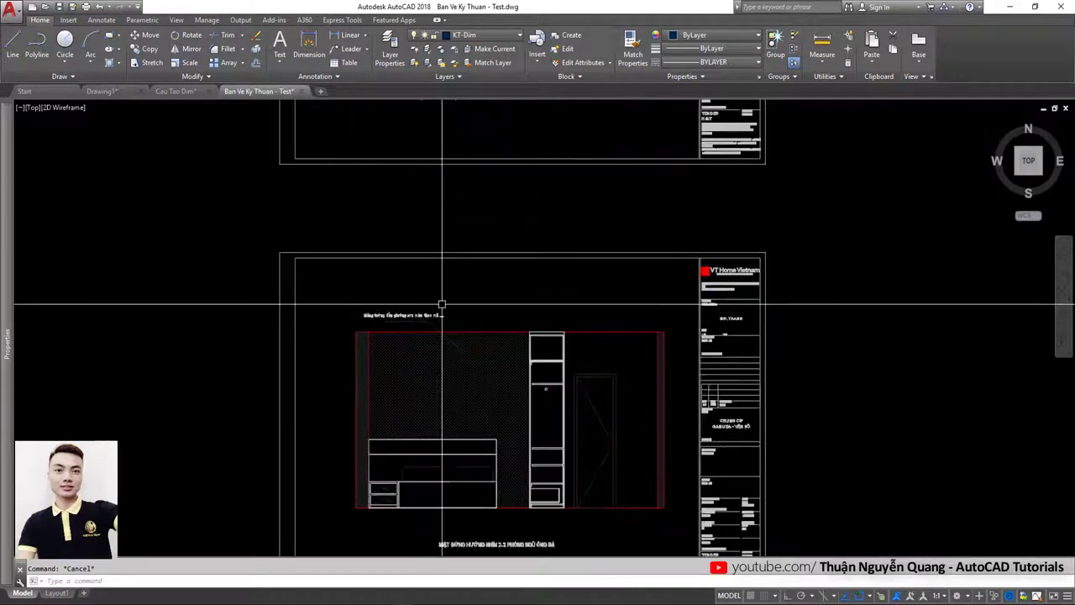
{"action": "type", "text": "diml"}
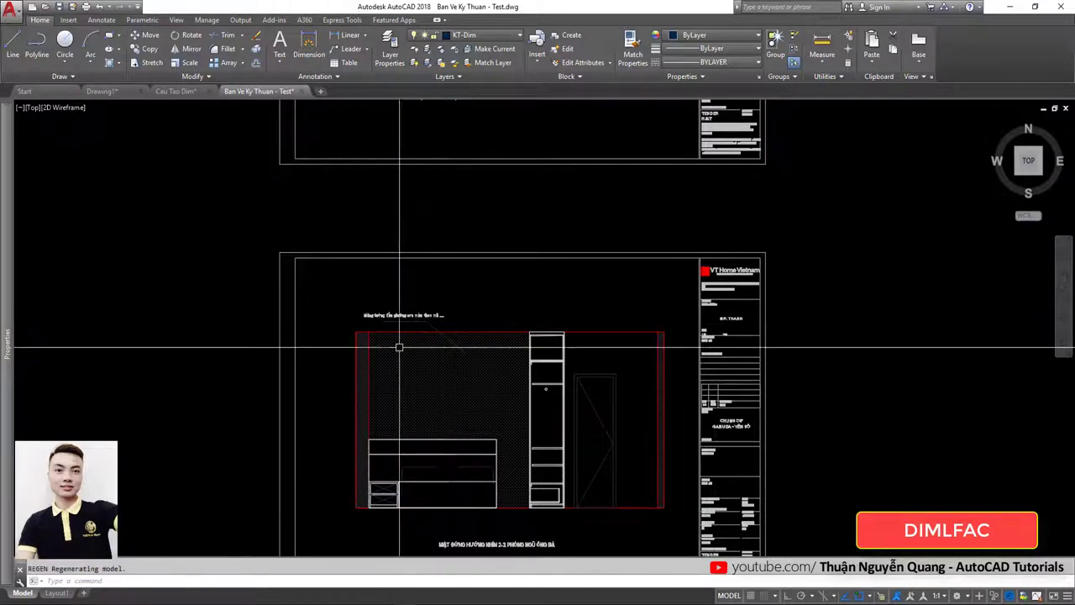
{"action": "scroll", "coordinate": [342, 334], "scroll_direction": "up", "scroll_amount": 3}
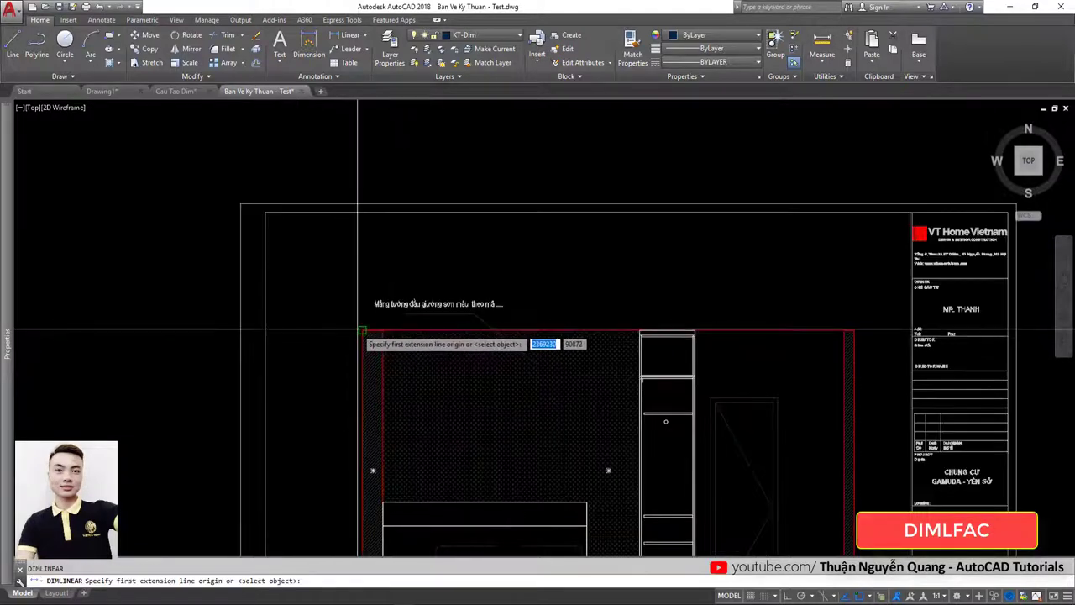
{"action": "left_click", "coordinate": [361, 369]}
{"action": "scroll", "coordinate": [361, 496], "scroll_direction": "down", "scroll_amount": 5}
{"action": "scroll", "coordinate": [350, 487], "scroll_direction": "up", "scroll_amount": 3}
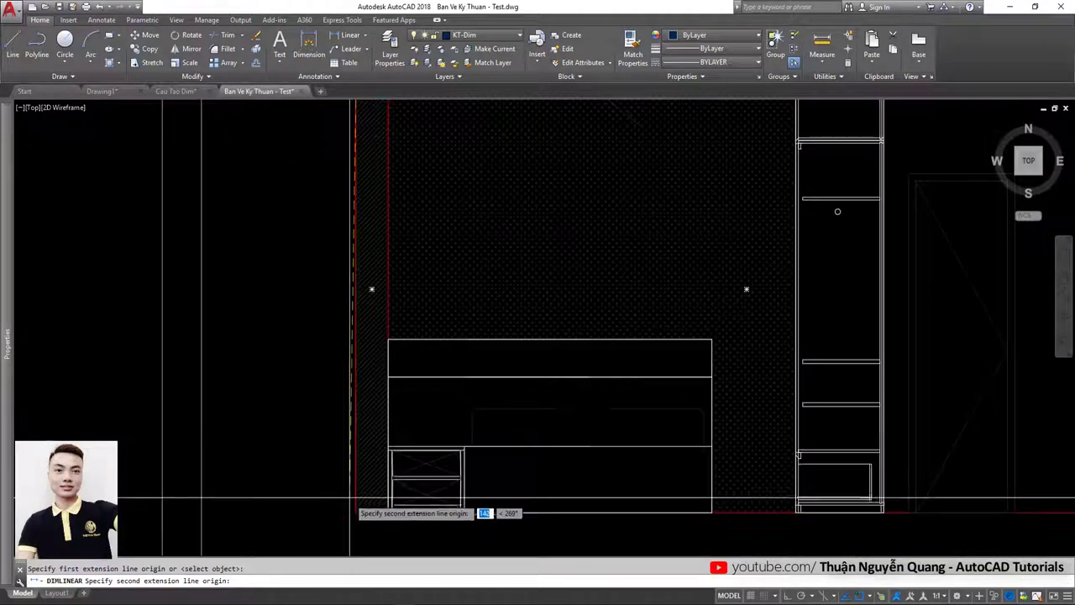
{"action": "left_click", "coordinate": [313, 494]}
{"action": "left_click", "coordinate": [320, 495]}
Step: Place the first 220 dimension below the elevation
{"action": "scroll", "coordinate": [646, 300], "scroll_direction": "down", "scroll_amount": 1}
{"action": "scroll", "coordinate": [602, 359], "scroll_direction": "down", "scroll_amount": 3}
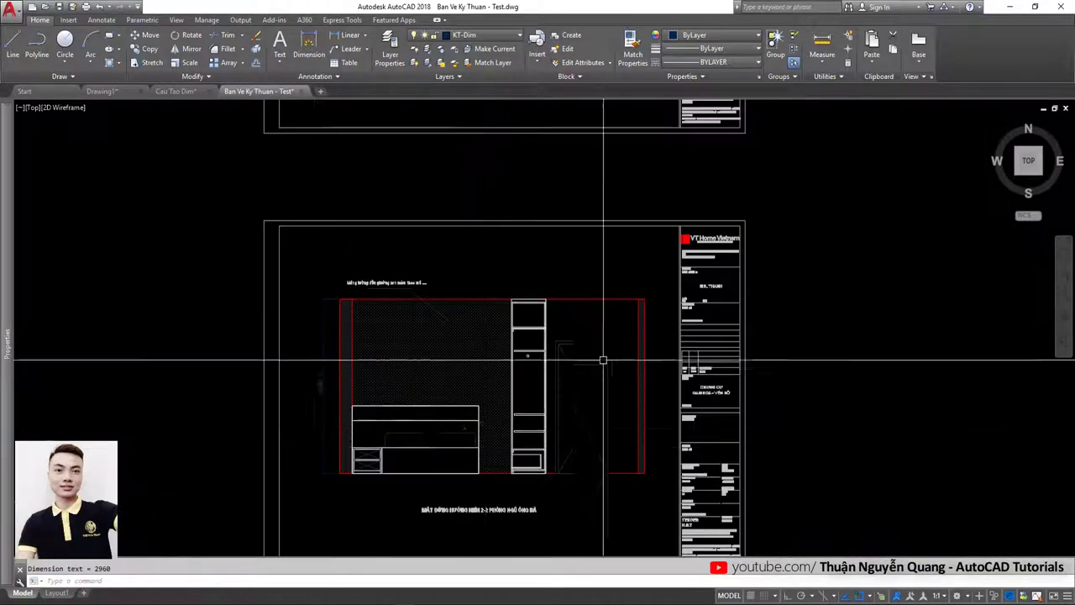
{"action": "scroll", "coordinate": [495, 113], "scroll_direction": "up", "scroll_amount": 3}
{"action": "scroll", "coordinate": [417, 455], "scroll_direction": "down", "scroll_amount": 5}
{"action": "type", "text": "dli"}
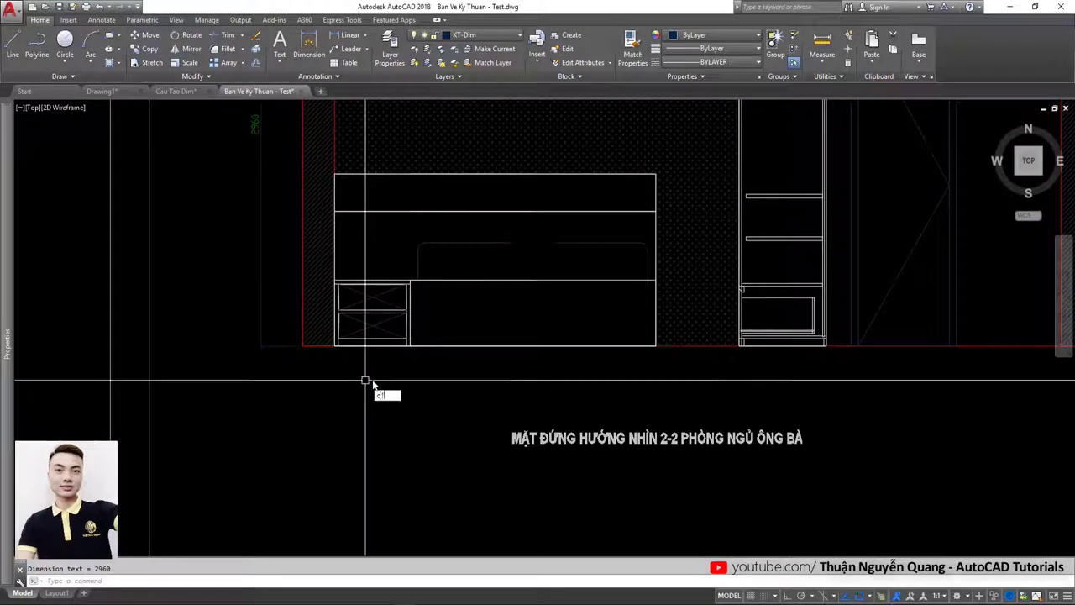
{"action": "key", "text": "Escape"}
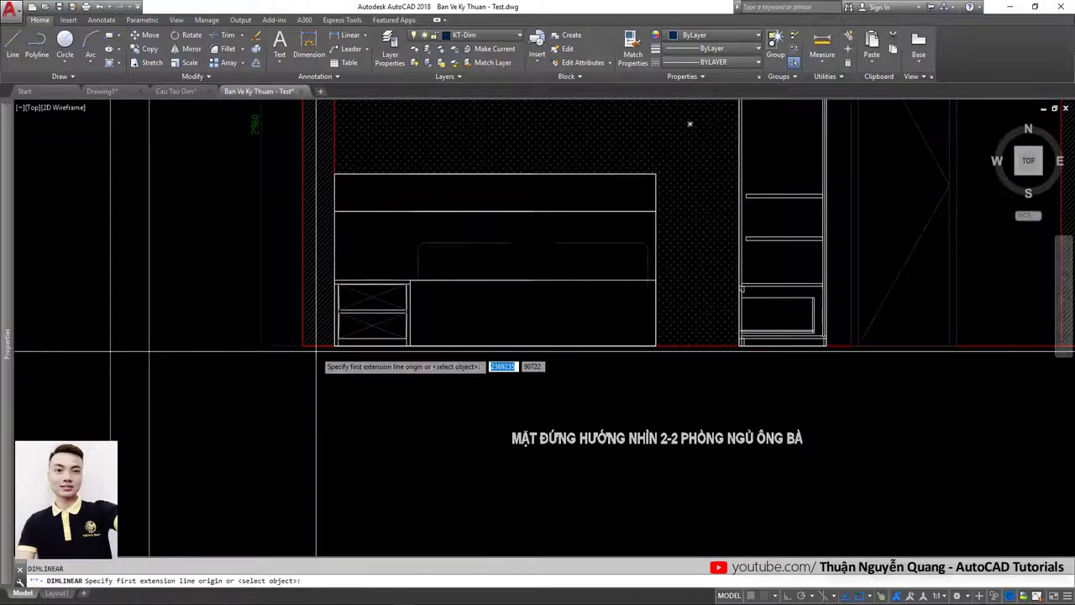
{"action": "left_click", "coordinate": [335, 354]}
{"action": "left_click", "coordinate": [336, 382]}
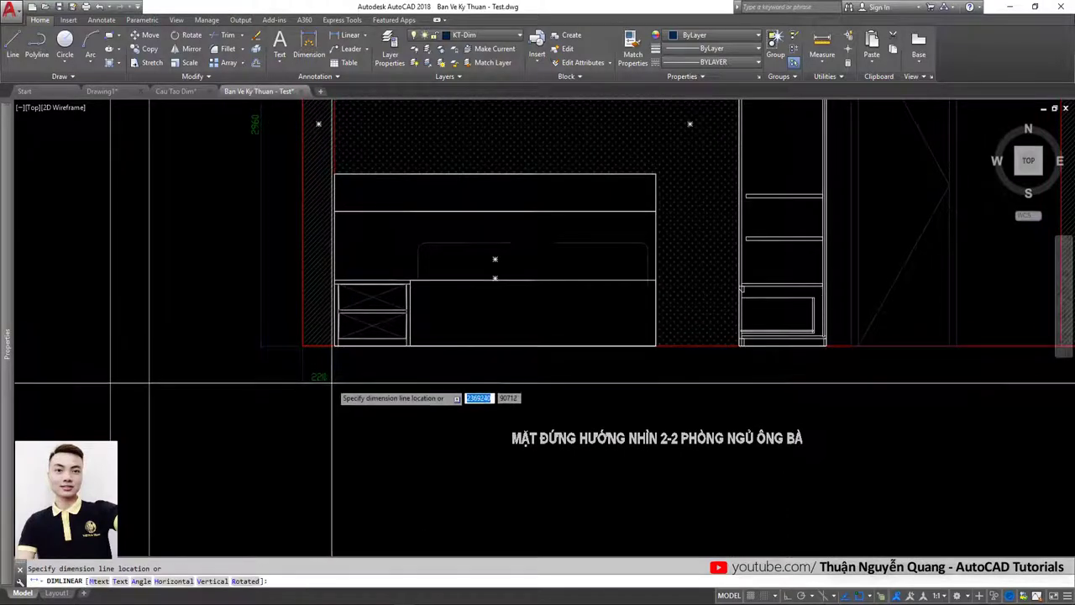
Step: Continue the bottom chain with 520, 1688, 572, 725 and 720 dimensions
{"action": "type", "text": "dco"}
{"action": "key", "text": "Return"}
{"action": "left_click", "coordinate": [410, 344]}
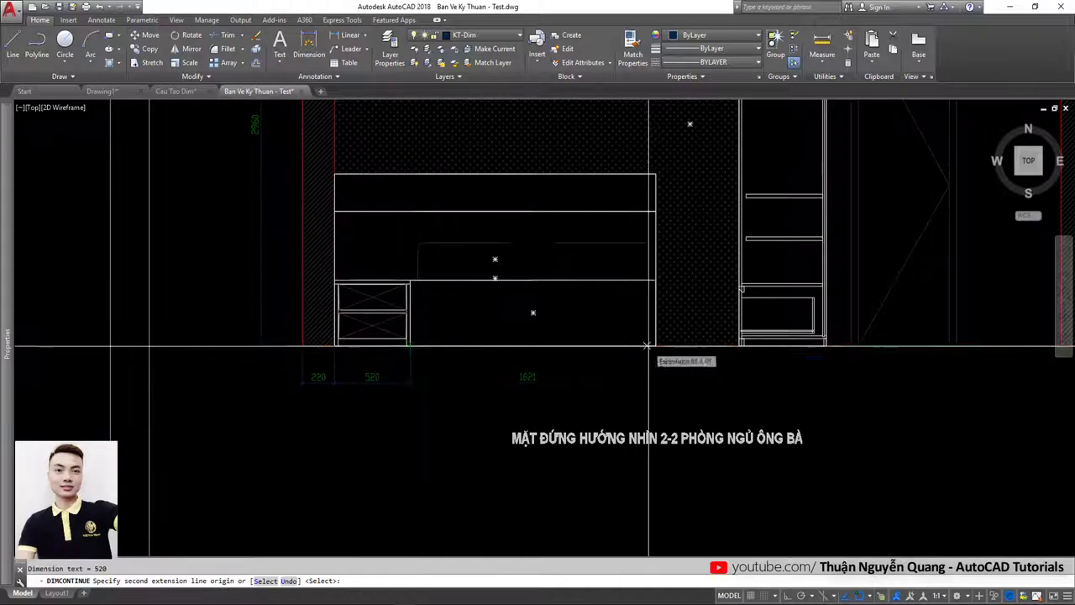
{"action": "left_click", "coordinate": [656, 344]}
{"action": "left_click", "coordinate": [740, 344]}
{"action": "middle_click_drag", "start_coordinate": [740, 344], "coordinate": [516, 366]}
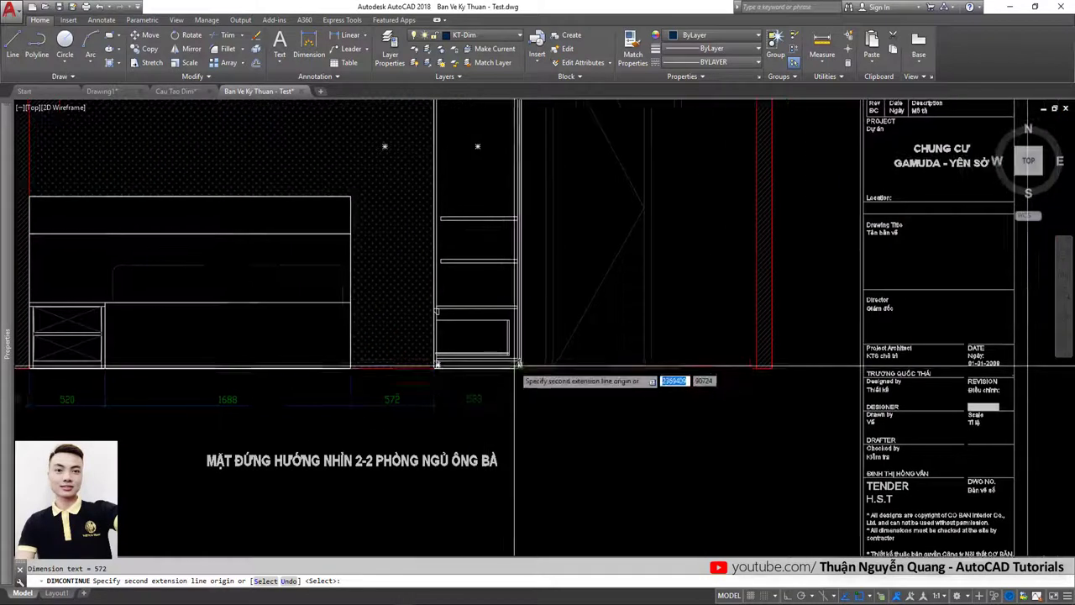
{"action": "left_click", "coordinate": [651, 371]}
{"action": "left_click", "coordinate": [766, 370]}
{"action": "key", "text": "Escape"}
Step: Add the 5525 overall width dimension as a baseline below the chain
{"action": "middle_click_drag", "start_coordinate": [617, 438], "coordinate": [625, 391]}
{"action": "type", "text": "d3s"}
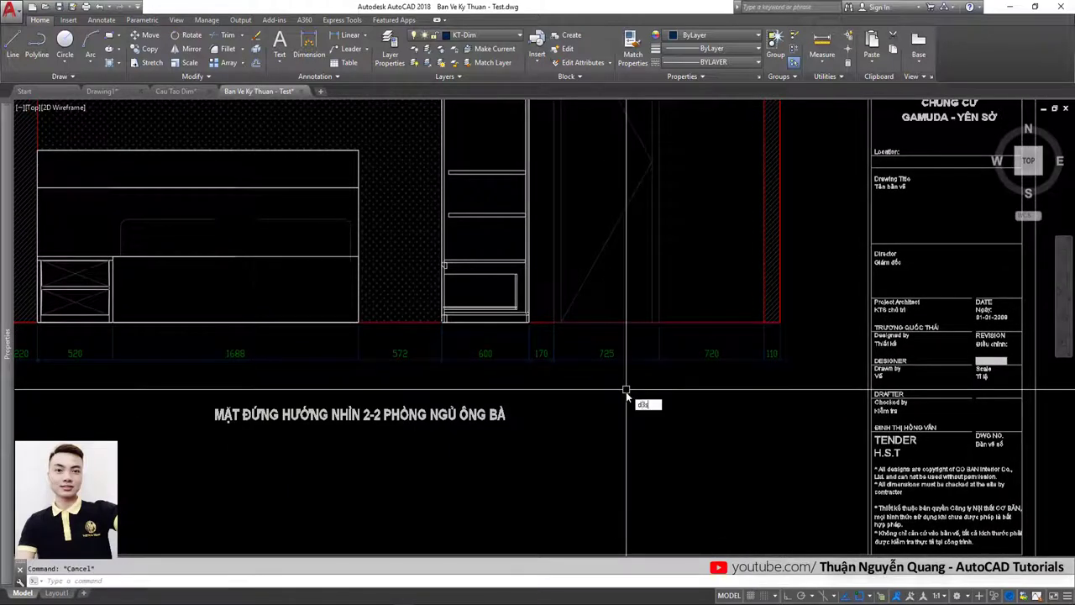
{"action": "key", "text": "Return"}
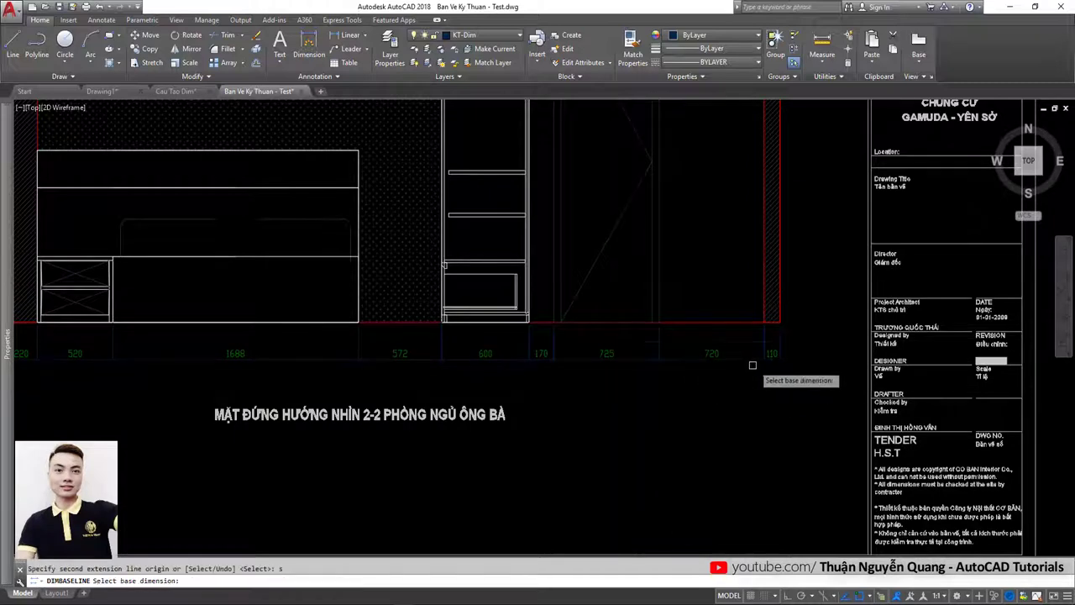
{"action": "left_click", "coordinate": [752, 363]}
{"action": "middle_click_drag", "start_coordinate": [8, 332], "coordinate": [274, 323]}
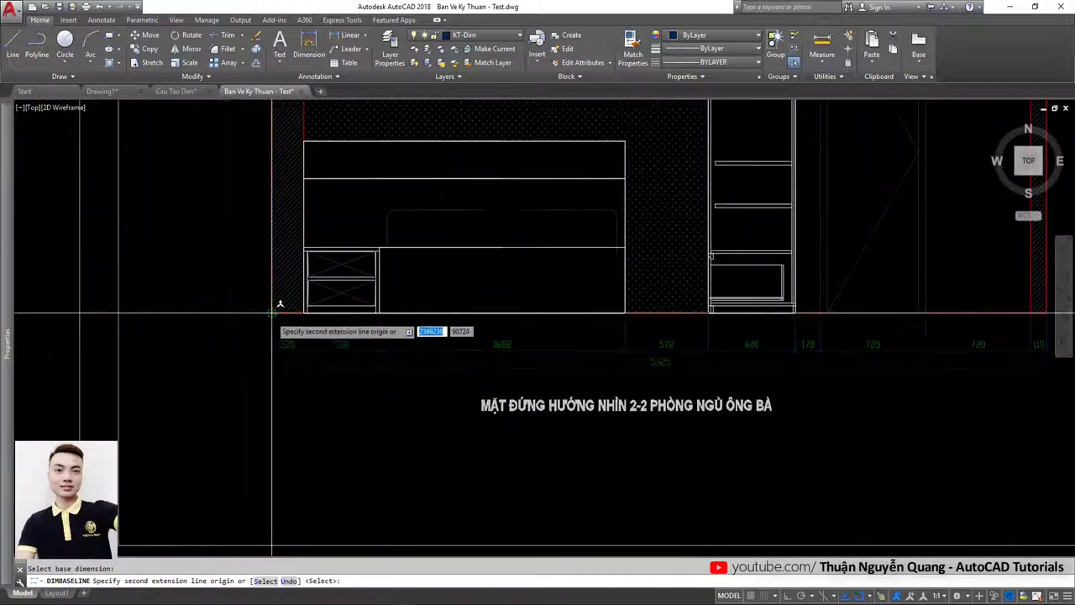
{"action": "key", "text": "Escape"}
{"action": "middle_click_drag", "start_coordinate": [337, 372], "coordinate": [303, 383]}
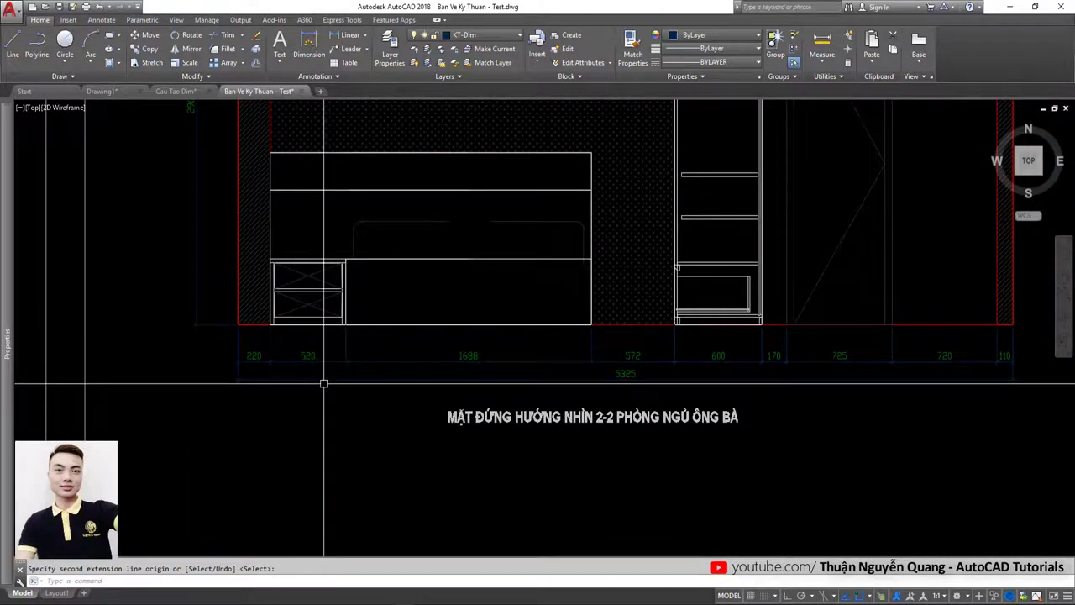
{"action": "scroll", "coordinate": [433, 376], "scroll_direction": "down", "scroll_amount": 5}
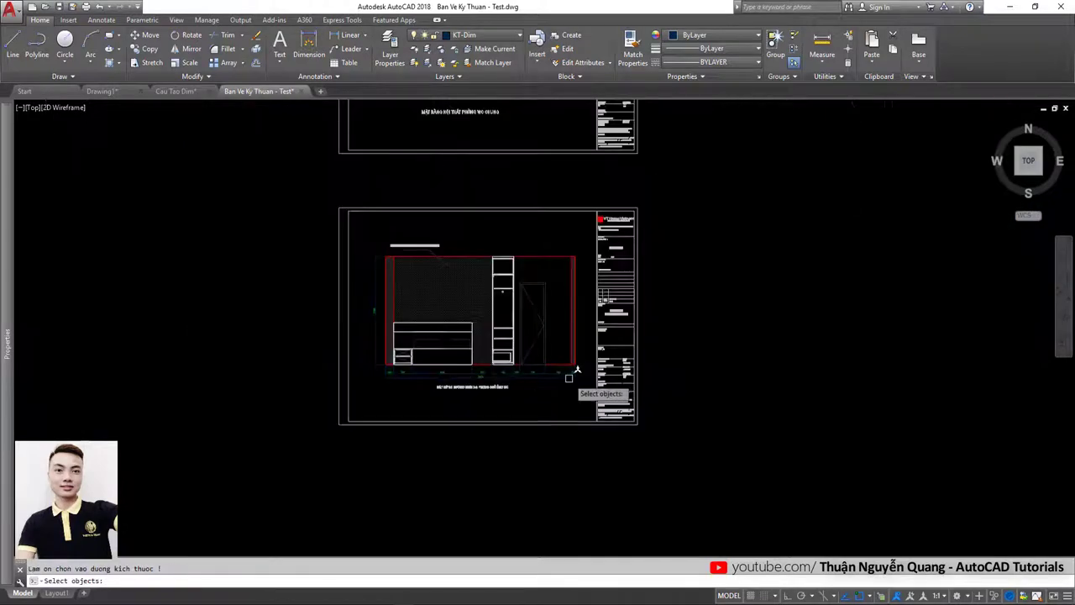
Step: Select the elevation's bottom chain of dimensions for the dimension-trim command
{"action": "scroll", "coordinate": [577, 369], "scroll_direction": "up", "scroll_amount": 5}
{"action": "left_click", "coordinate": [595, 365]}
{"action": "left_click", "coordinate": [84, 383]}
{"action": "key", "text": "Return"}
{"action": "scroll", "coordinate": [99, 348], "scroll_direction": "up", "scroll_amount": 3}
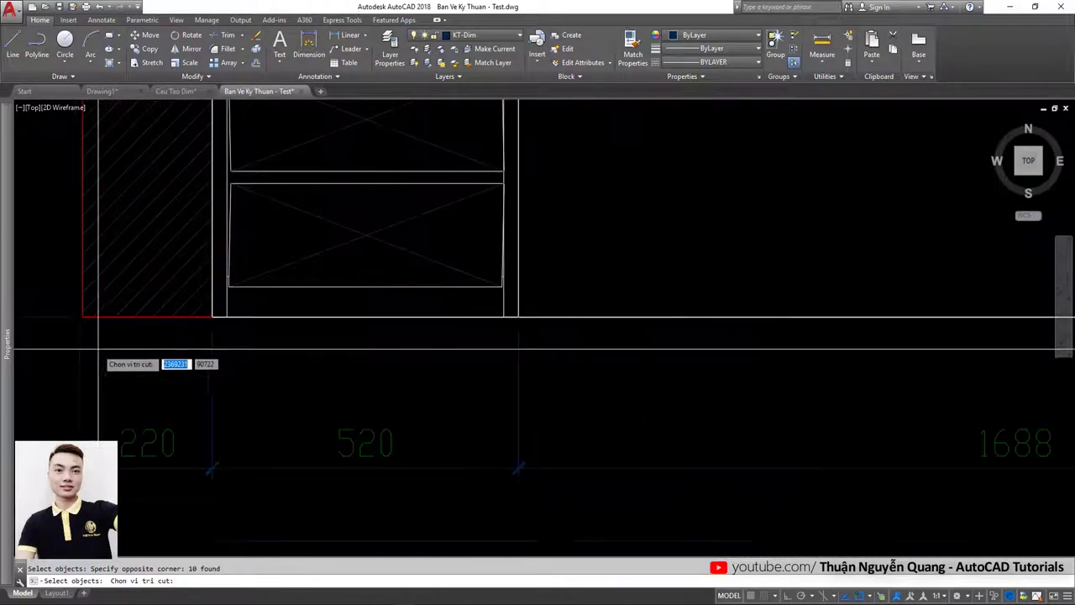
{"action": "scroll", "coordinate": [146, 345], "scroll_direction": "down", "scroll_amount": 3}
{"action": "scroll", "coordinate": [307, 427], "scroll_direction": "down", "scroll_amount": 2}
Step: Start copying a dimension below the elevation, then cancel the copy
{"action": "left_click", "coordinate": [309, 430]}
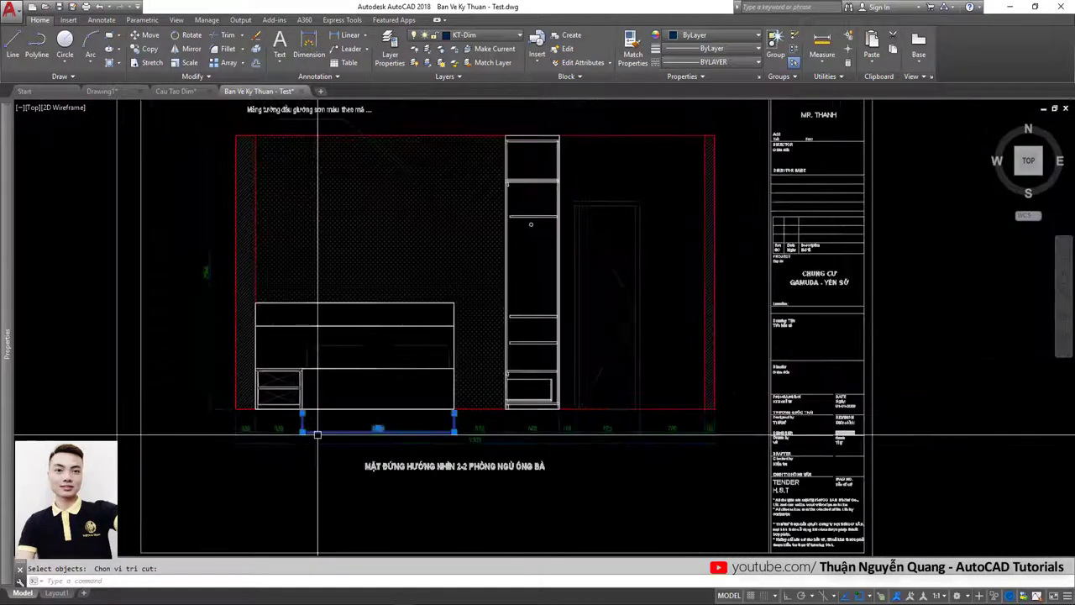
{"action": "type", "text": "co"}
{"action": "key", "text": "space"}
{"action": "left_click", "coordinate": [356, 361]}
{"action": "scroll", "coordinate": [356, 361], "scroll_direction": "down", "scroll_amount": 5}
{"action": "scroll", "coordinate": [336, 344], "scroll_direction": "up", "scroll_amount": 6}
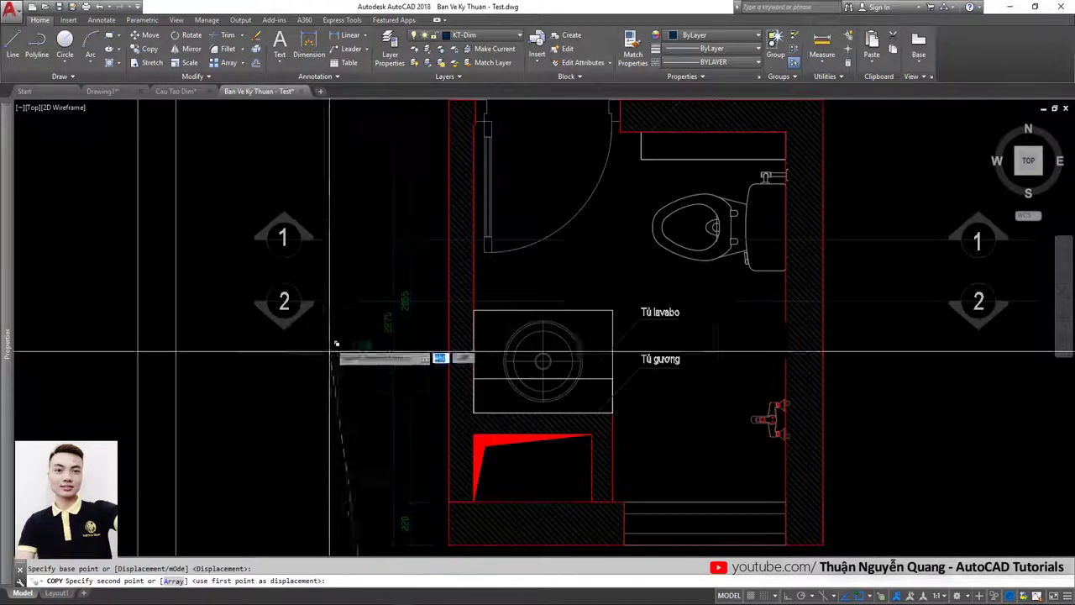
{"action": "scroll", "coordinate": [428, 392], "scroll_direction": "up", "scroll_amount": 2}
{"action": "scroll", "coordinate": [420, 336], "scroll_direction": "up", "scroll_amount": 2}
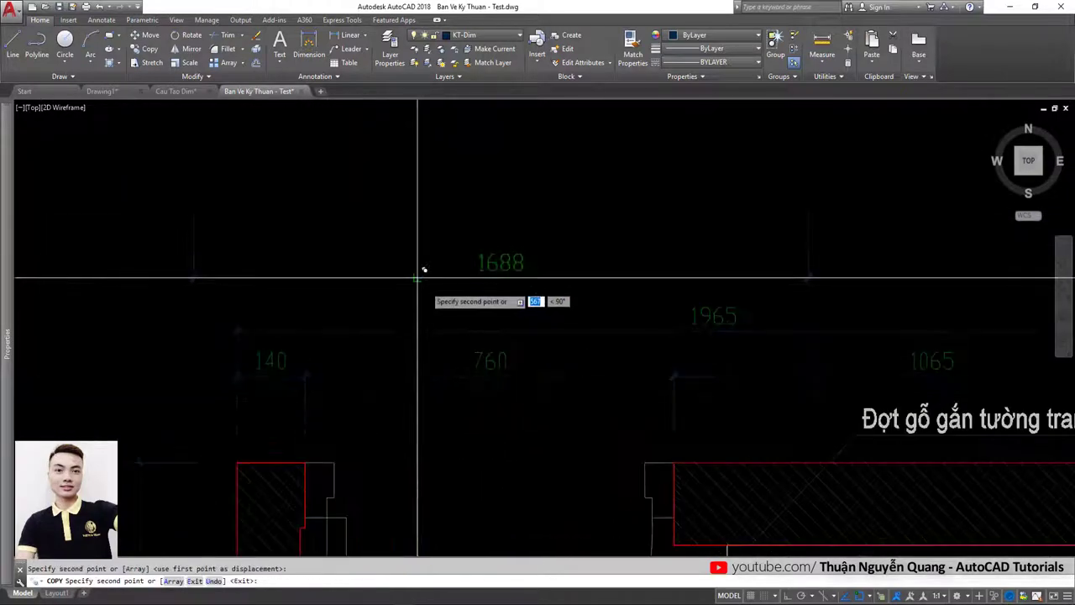
{"action": "key", "text": "space"}
Step: Select the 1688 and 1965 dimensions and start copying them toward the floor-plan sheet
{"action": "left_click", "coordinate": [546, 245]}
{"action": "left_click", "coordinate": [499, 344]}
{"action": "left_click", "coordinate": [536, 315]}
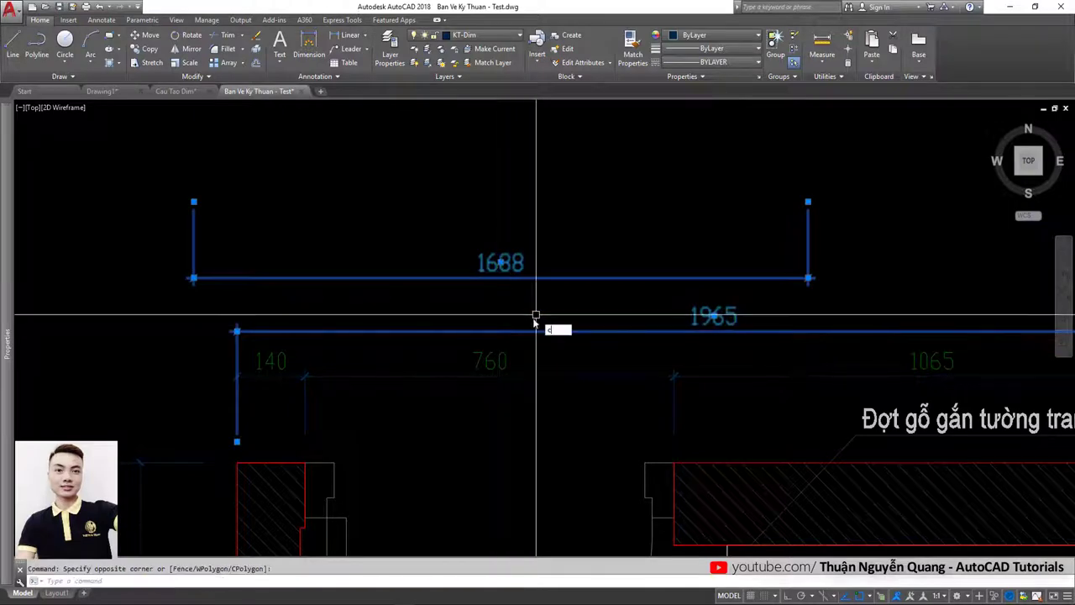
{"action": "type", "text": "co"}
{"action": "key", "text": "space"}
{"action": "left_click", "coordinate": [529, 290]}
{"action": "scroll", "coordinate": [529, 290], "scroll_direction": "down", "scroll_amount": 6}
{"action": "scroll", "coordinate": [420, 361], "scroll_direction": "up", "scroll_amount": 2}
{"action": "middle_click_drag", "start_coordinate": [353, 373], "coordinate": [523, 373]}
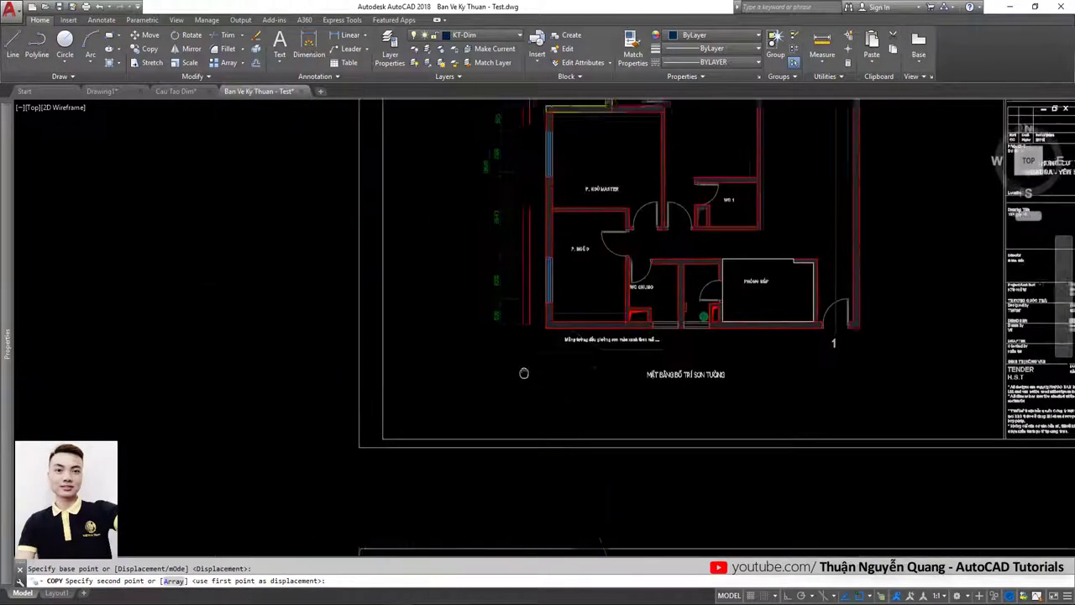
{"action": "scroll", "coordinate": [523, 373], "scroll_direction": "down", "scroll_amount": 5}
{"action": "scroll", "coordinate": [453, 342], "scroll_direction": "up", "scroll_amount": 4}
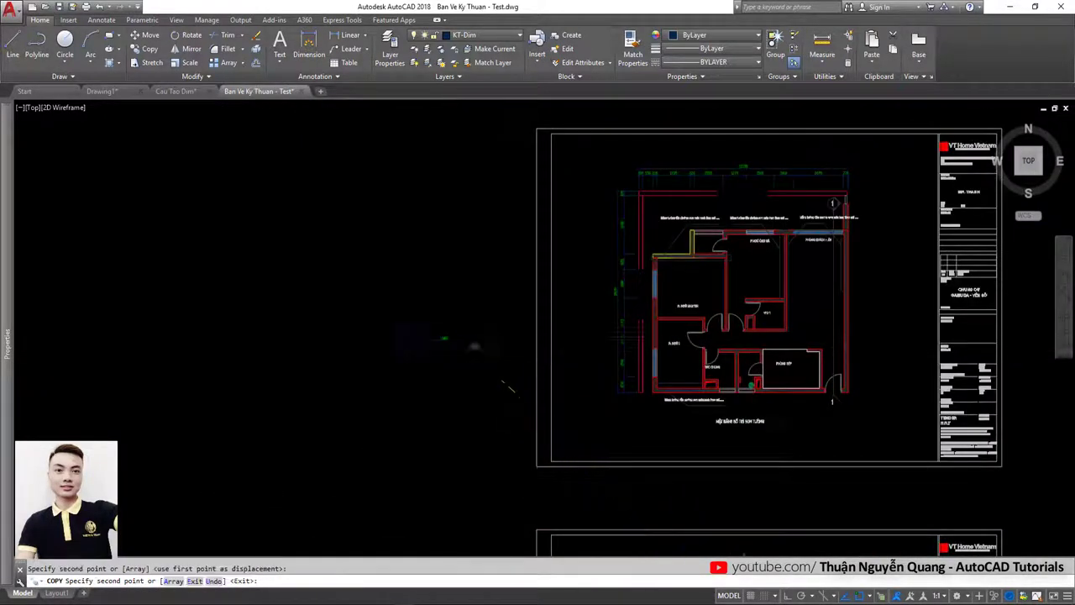
Step: Try copying the floor plan's left-side dimension, then cancel
{"action": "type", "text": "co"}
{"action": "key", "text": "space"}
{"action": "left_click", "coordinate": [612, 340]}
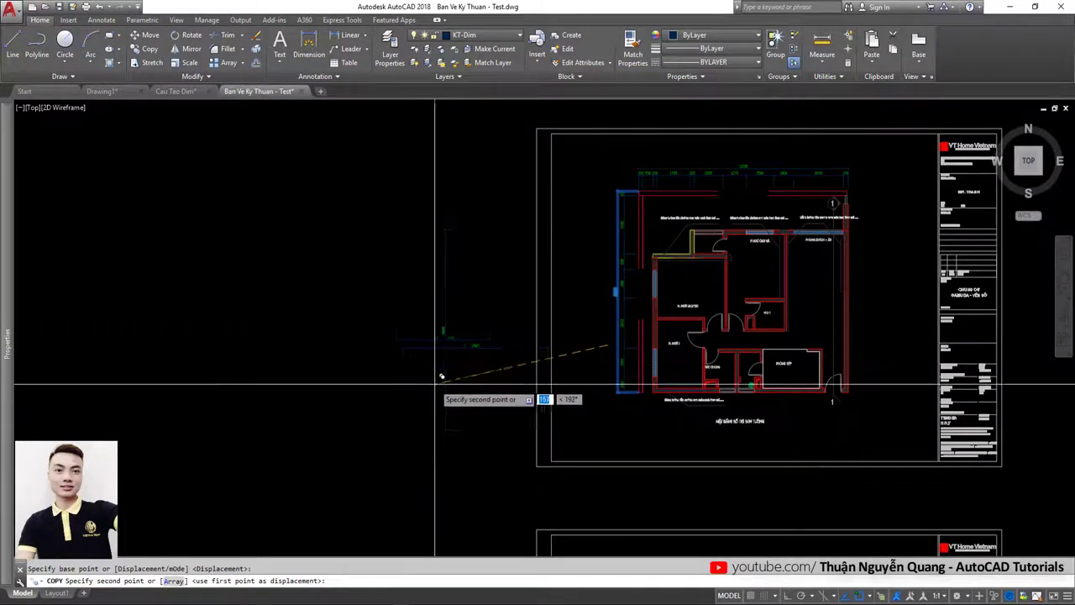
{"action": "key", "text": "Escape"}
{"action": "scroll", "coordinate": [477, 351], "scroll_direction": "up", "scroll_amount": 5}
Step: Select the copied dimensions and pick a copy base point, then cancel
{"action": "left_click", "coordinate": [497, 335]}
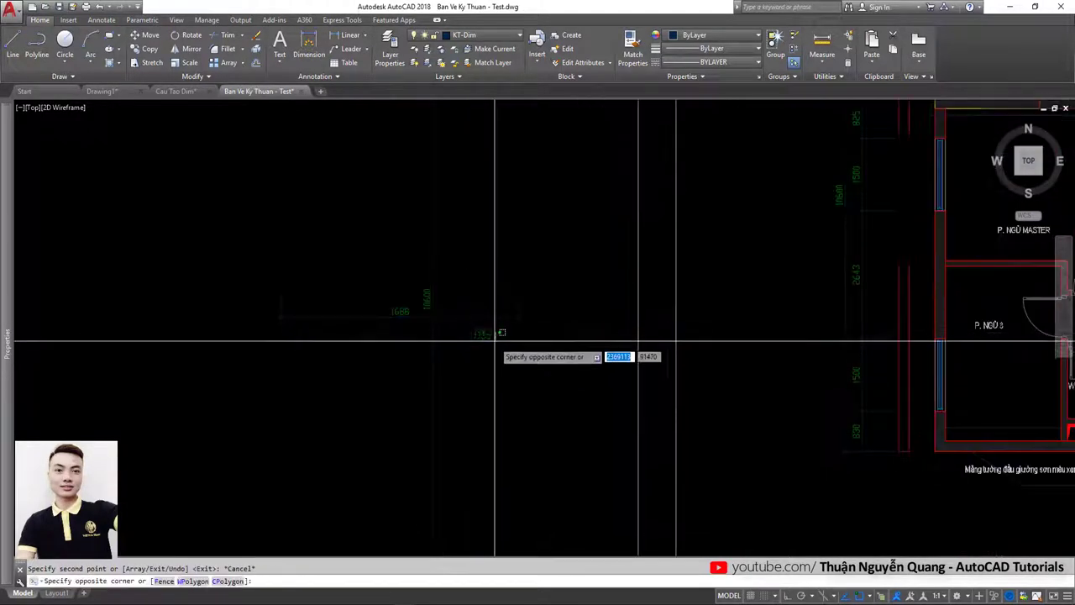
{"action": "key", "text": "space"}
{"action": "left_click", "coordinate": [435, 357]}
{"action": "scroll", "coordinate": [434, 358], "scroll_direction": "up", "scroll_amount": 5}
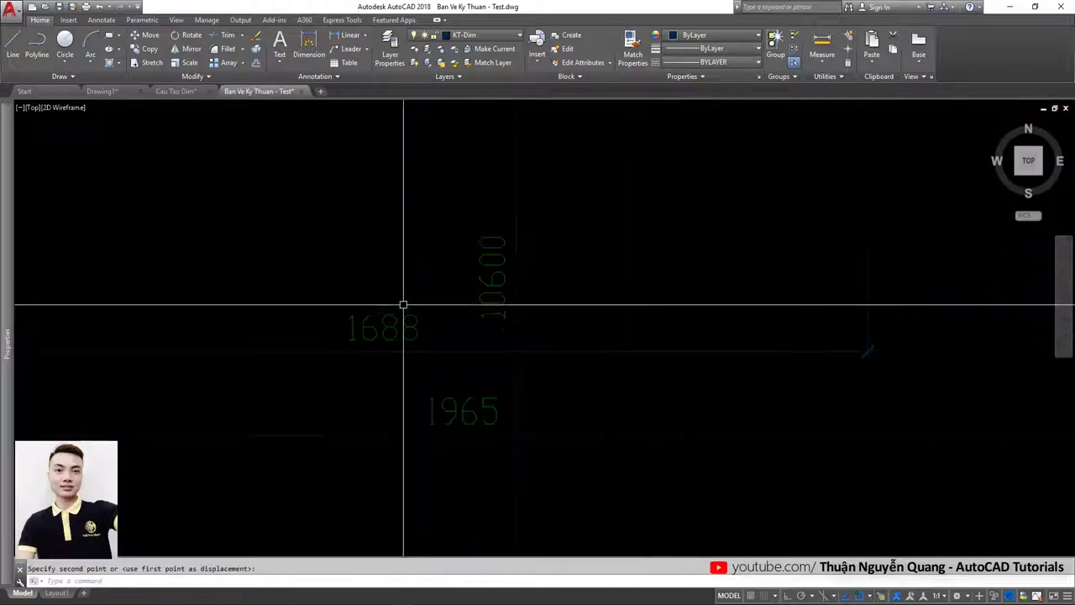
{"action": "key", "text": "Escape"}
Step: Select the 10600 dimension, then reselect the copied dimensions beside the sheet
{"action": "left_click", "coordinate": [526, 236]}
{"action": "left_click", "coordinate": [460, 336]}
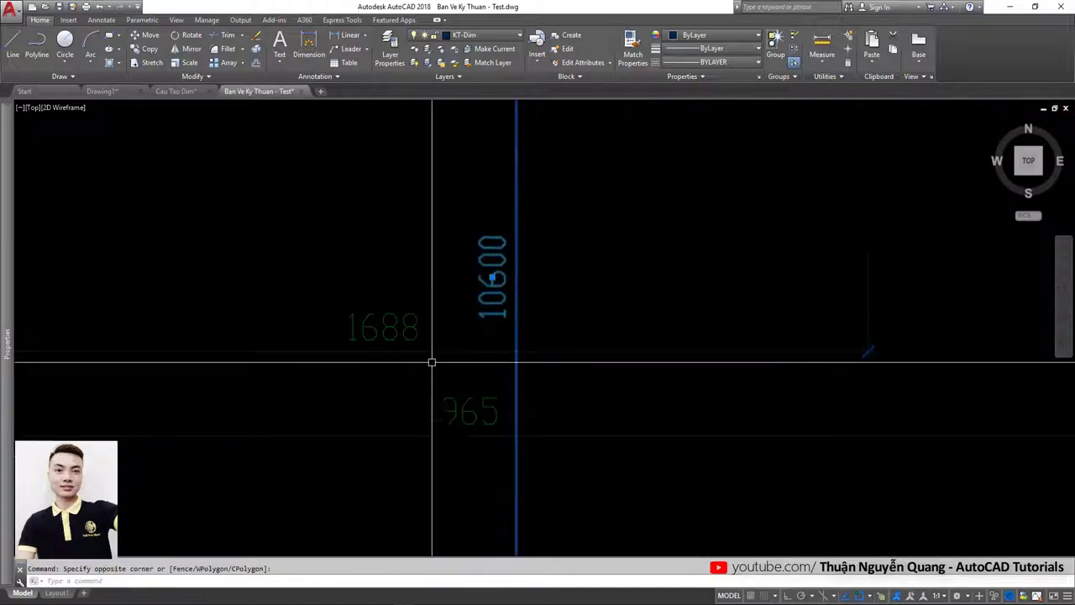
{"action": "key", "text": "Escape"}
{"action": "key", "text": "ctrl+a"}
{"action": "left_click", "coordinate": [486, 356]}
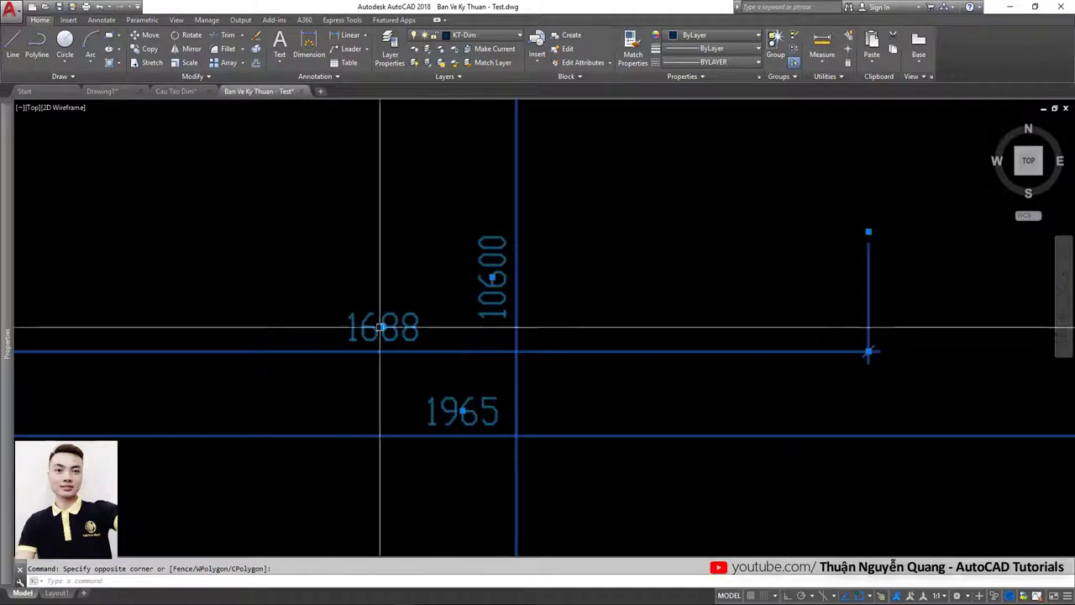
Step: Delete the three selected stray dimensions beside the floor-plan sheet
{"action": "scroll", "coordinate": [427, 382], "scroll_direction": "down", "scroll_amount": 5}
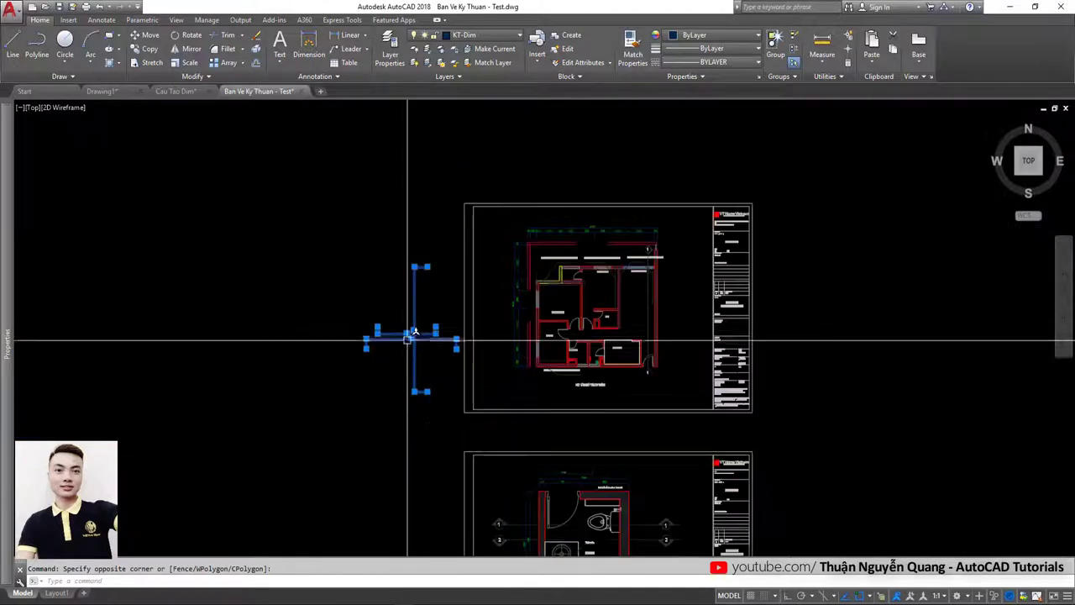
{"action": "key", "text": "Delete"}
{"action": "scroll", "coordinate": [411, 336], "scroll_direction": "down", "scroll_amount": 3}
{"action": "scroll", "coordinate": [519, 356], "scroll_direction": "down", "scroll_amount": 2}
{"action": "scroll", "coordinate": [481, 389], "scroll_direction": "up", "scroll_amount": 3}
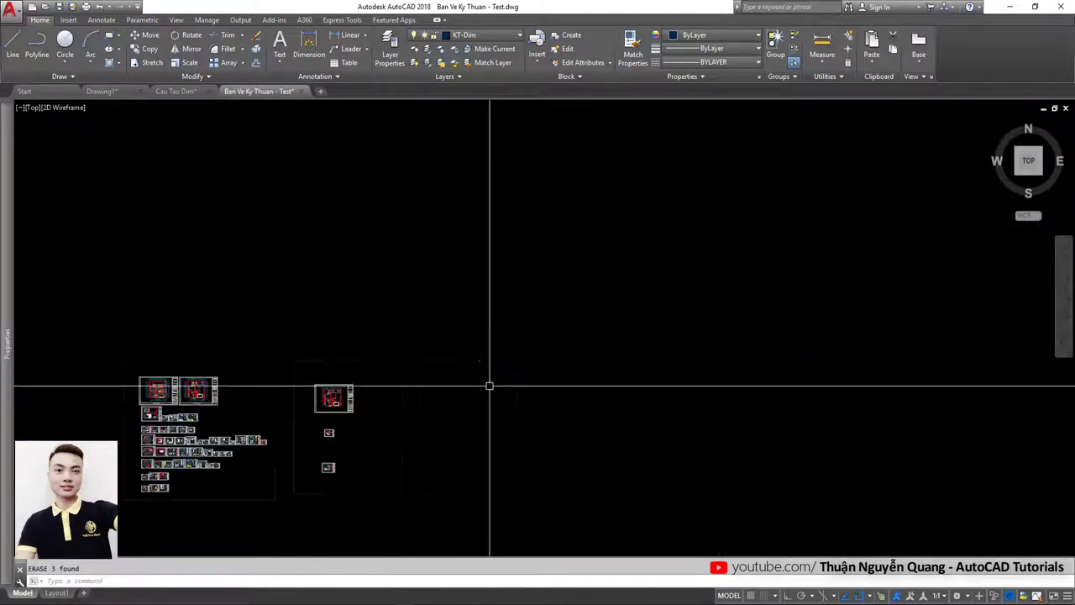
{"action": "scroll", "coordinate": [545, 360], "scroll_direction": "up", "scroll_amount": 2}
{"action": "scroll", "coordinate": [545, 332], "scroll_direction": "up", "scroll_amount": 2}
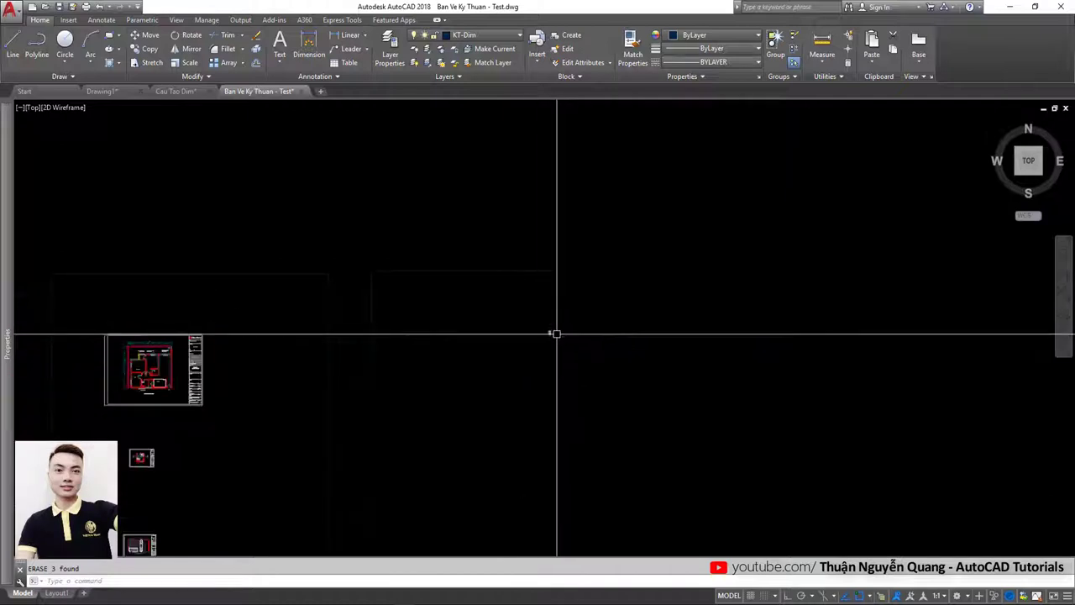
Step: Erase the leftover object inside the empty sheet frame
{"action": "middle_click_drag", "start_coordinate": [554, 336], "coordinate": [745, 265]}
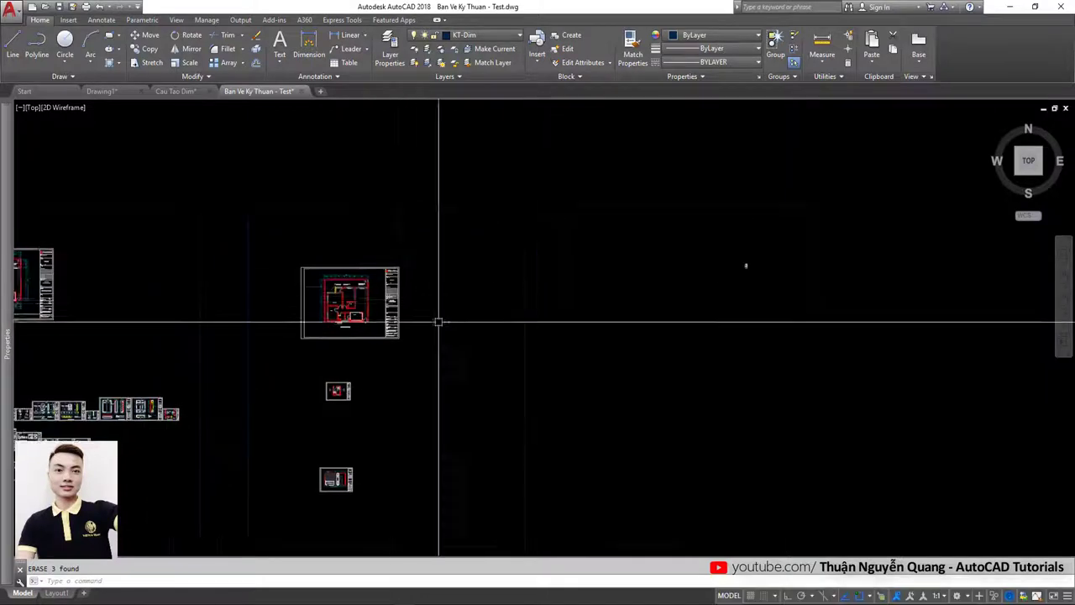
{"action": "left_click", "coordinate": [752, 289]}
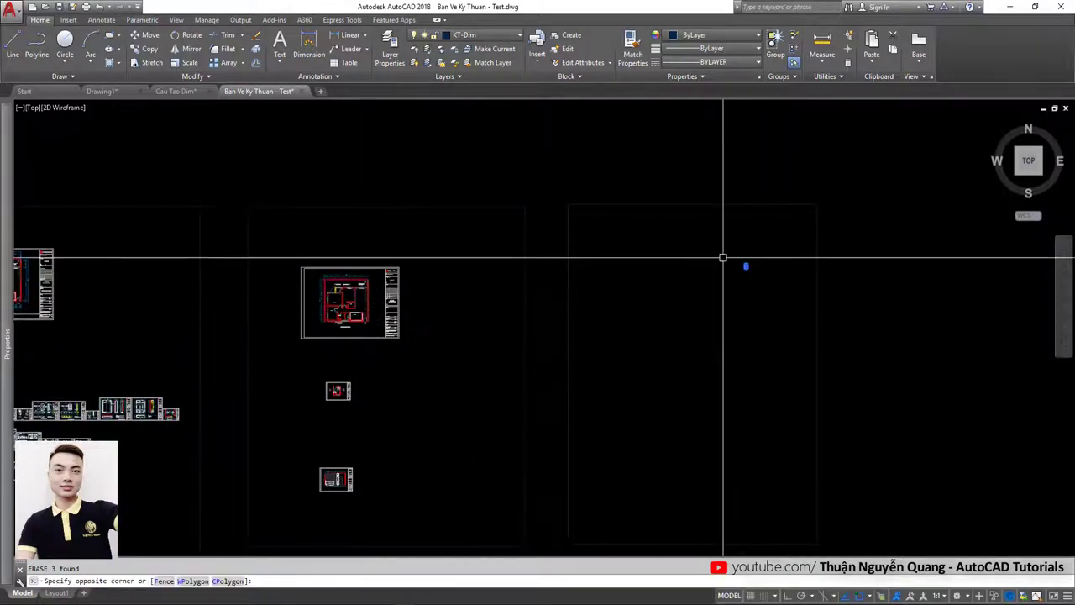
{"action": "left_click", "coordinate": [576, 309]}
{"action": "key", "text": "Delete"}
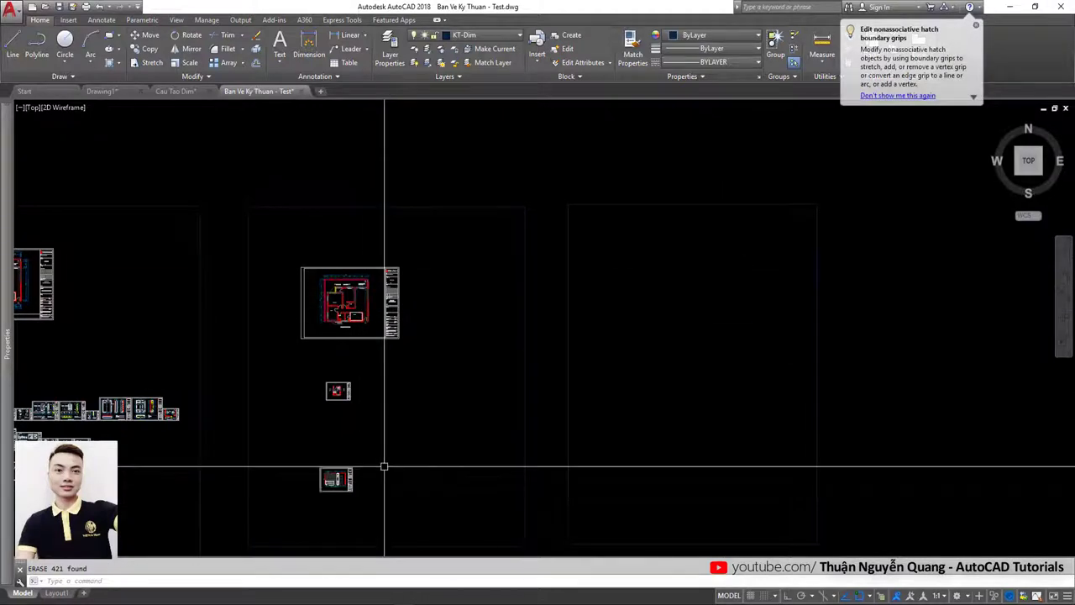
Step: Pan around the drawing to review the remaining sheets
{"action": "middle_click_drag", "start_coordinate": [420, 304], "coordinate": [544, 283]}
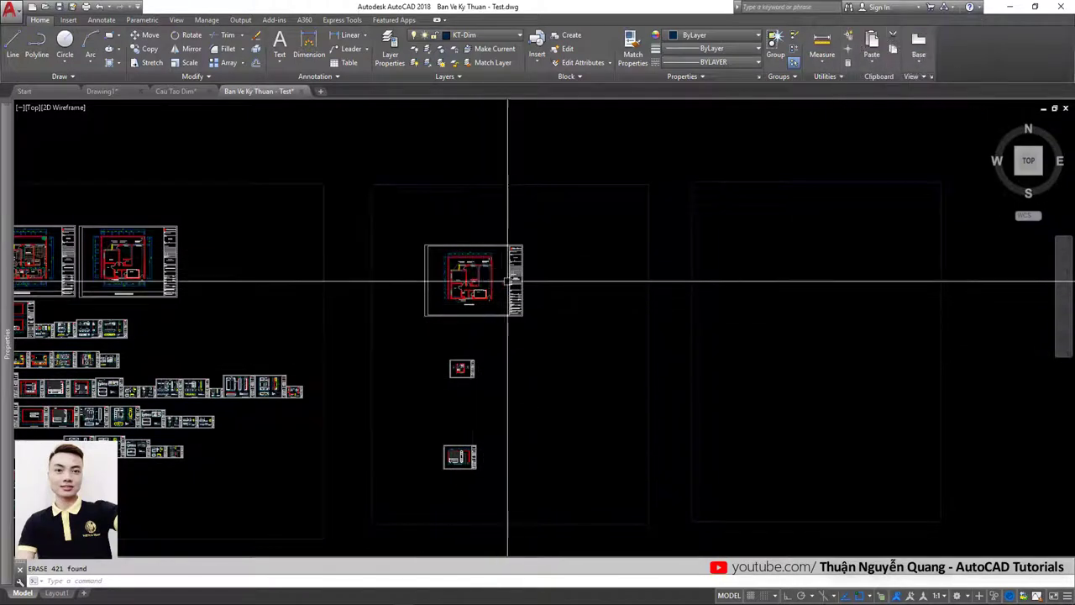
{"action": "scroll", "coordinate": [453, 248], "scroll_direction": "up", "scroll_amount": 6}
{"action": "scroll", "coordinate": [521, 382], "scroll_direction": "down", "scroll_amount": 5}
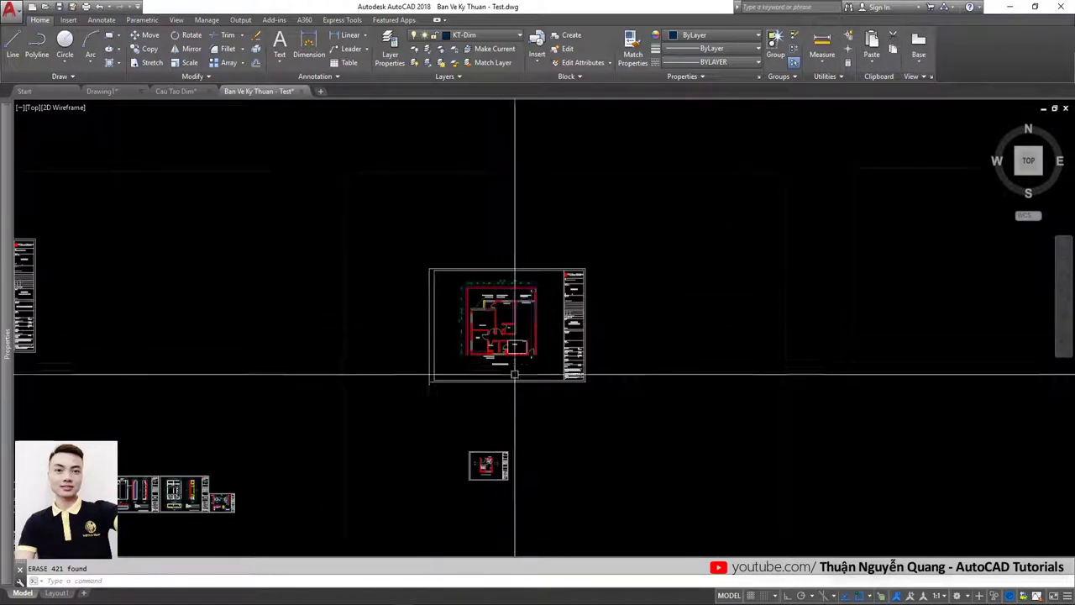
{"action": "middle_click_drag", "start_coordinate": [511, 372], "coordinate": [478, 305]}
{"action": "middle_click_drag", "start_coordinate": [636, 346], "coordinate": [489, 369]}
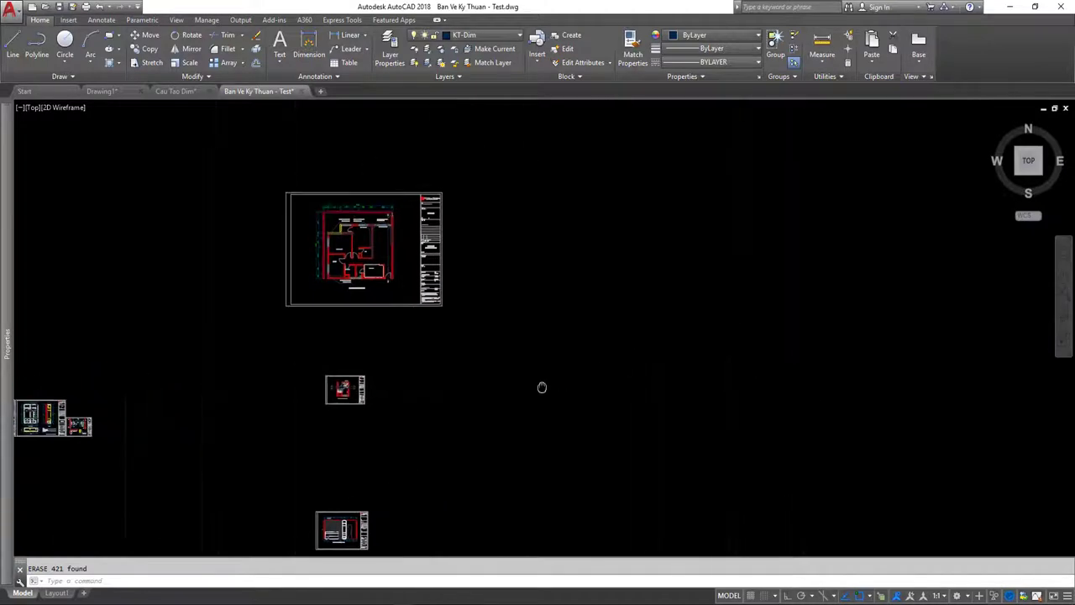
{"action": "middle_click_drag", "start_coordinate": [308, 308], "coordinate": [391, 291]}
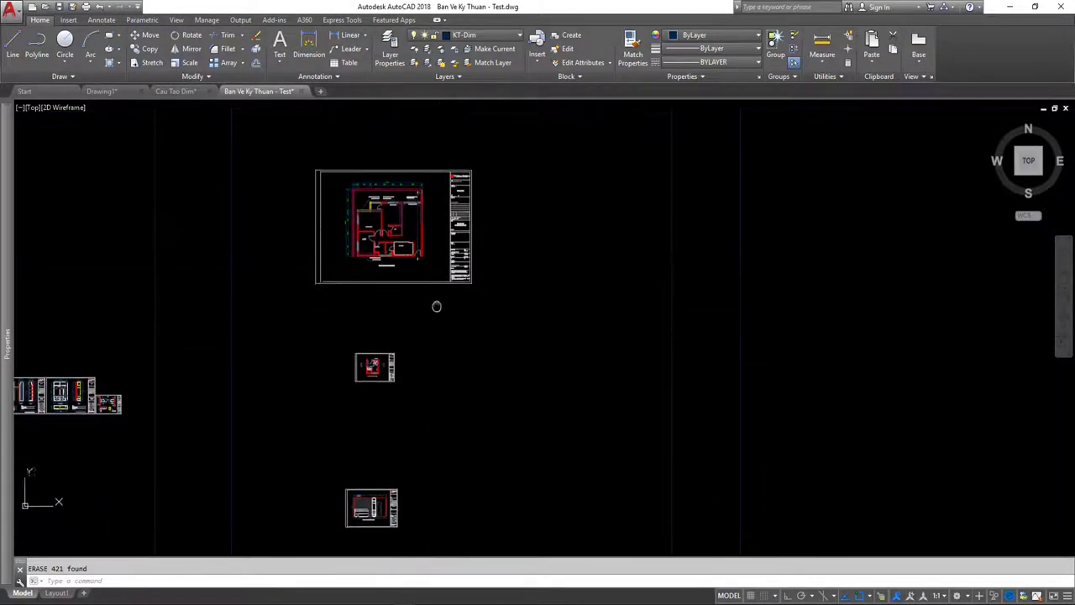
{"action": "type", "text": "d"}
{"action": "key", "text": "Return"}
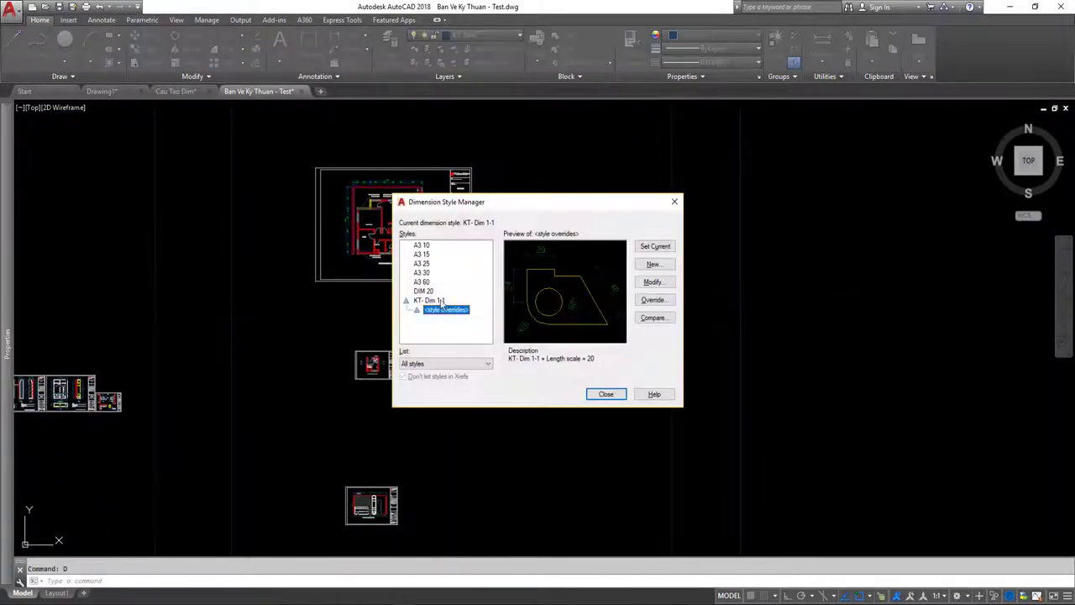
{"action": "left_click", "coordinate": [673, 202]}
{"action": "scroll", "coordinate": [504, 227], "scroll_direction": "down", "scroll_amount": 5}
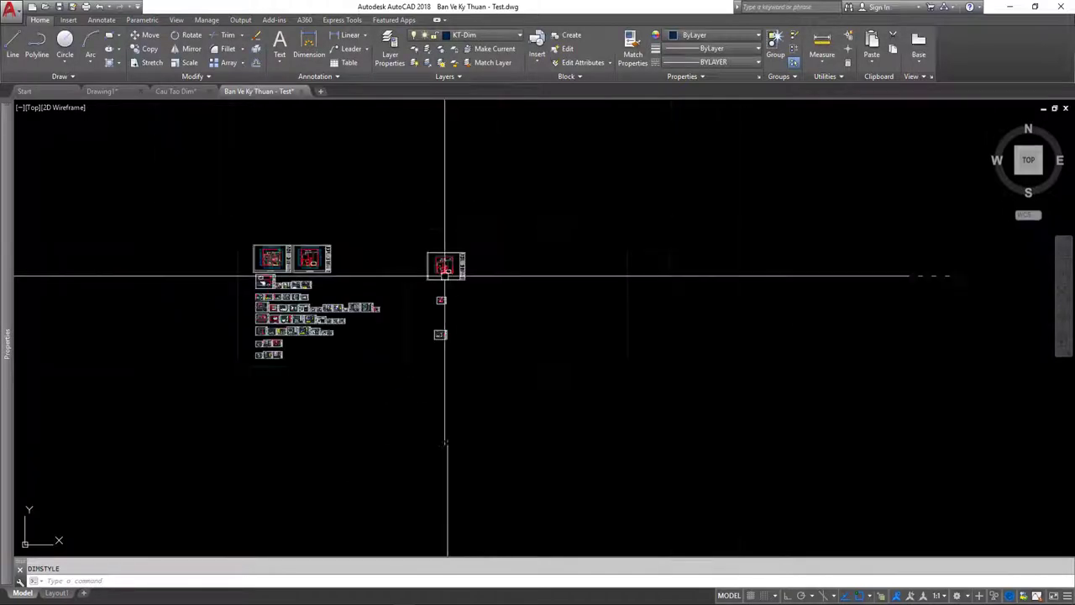
{"action": "scroll", "coordinate": [446, 322], "scroll_direction": "up", "scroll_amount": 2}
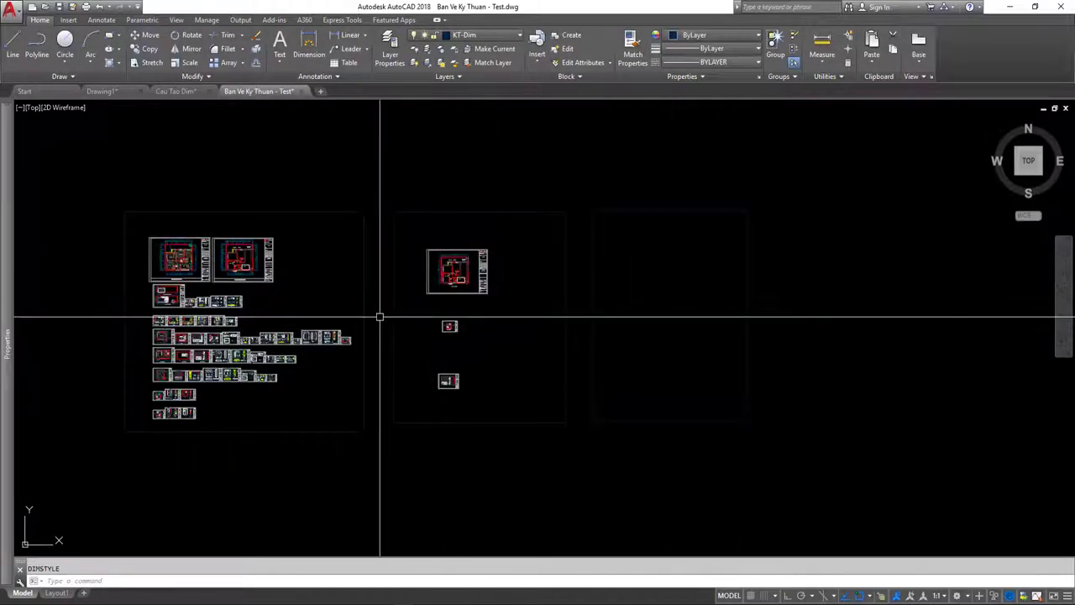